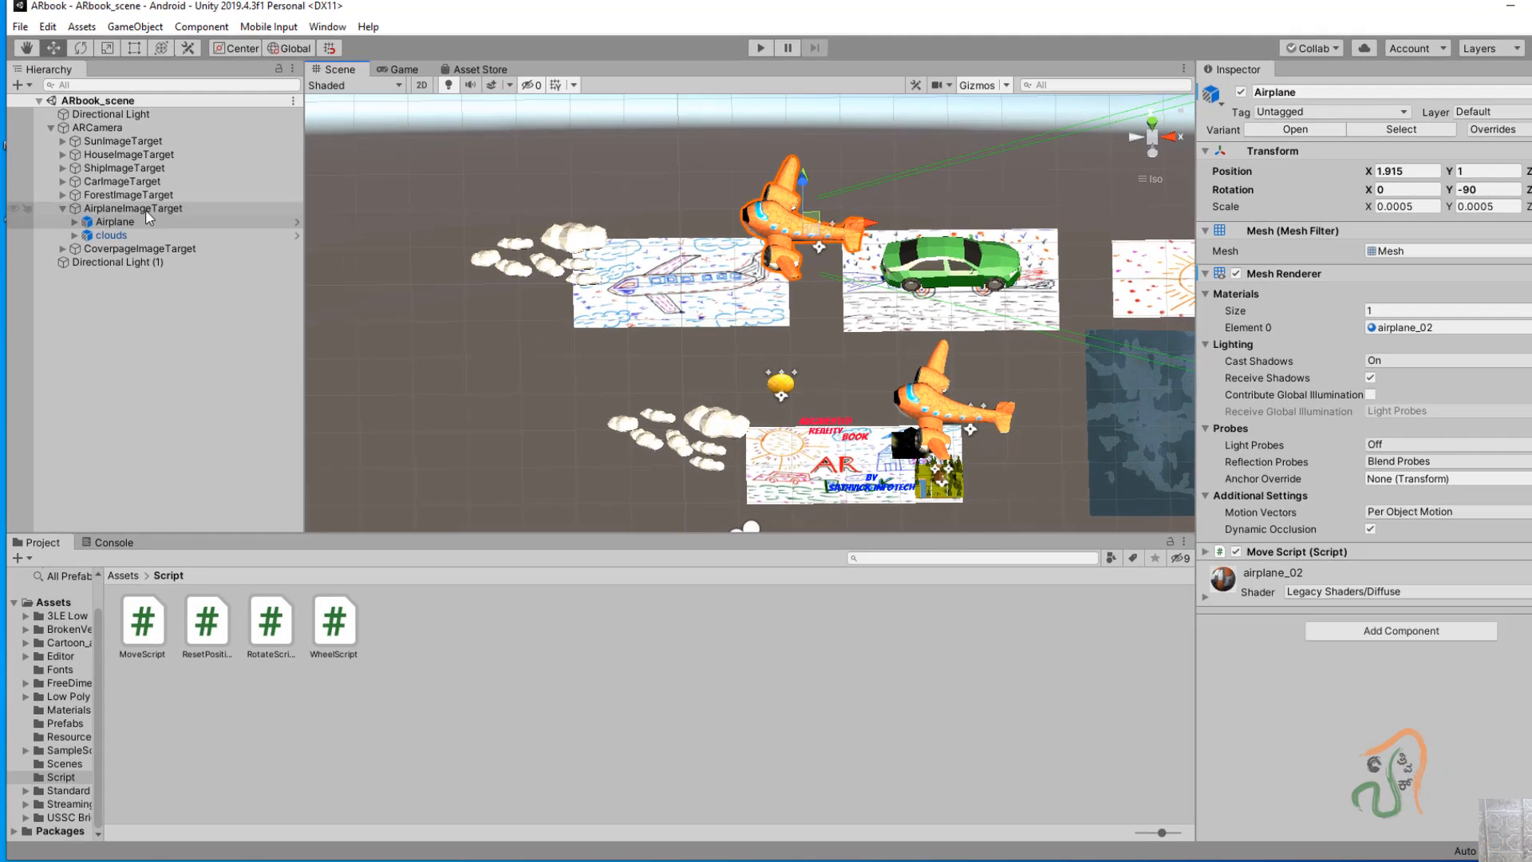
Step: Examine the ARCamera, AirplaneImageTarget and its child objects Airplane and clouds in the scene hierarchy
click(148, 210)
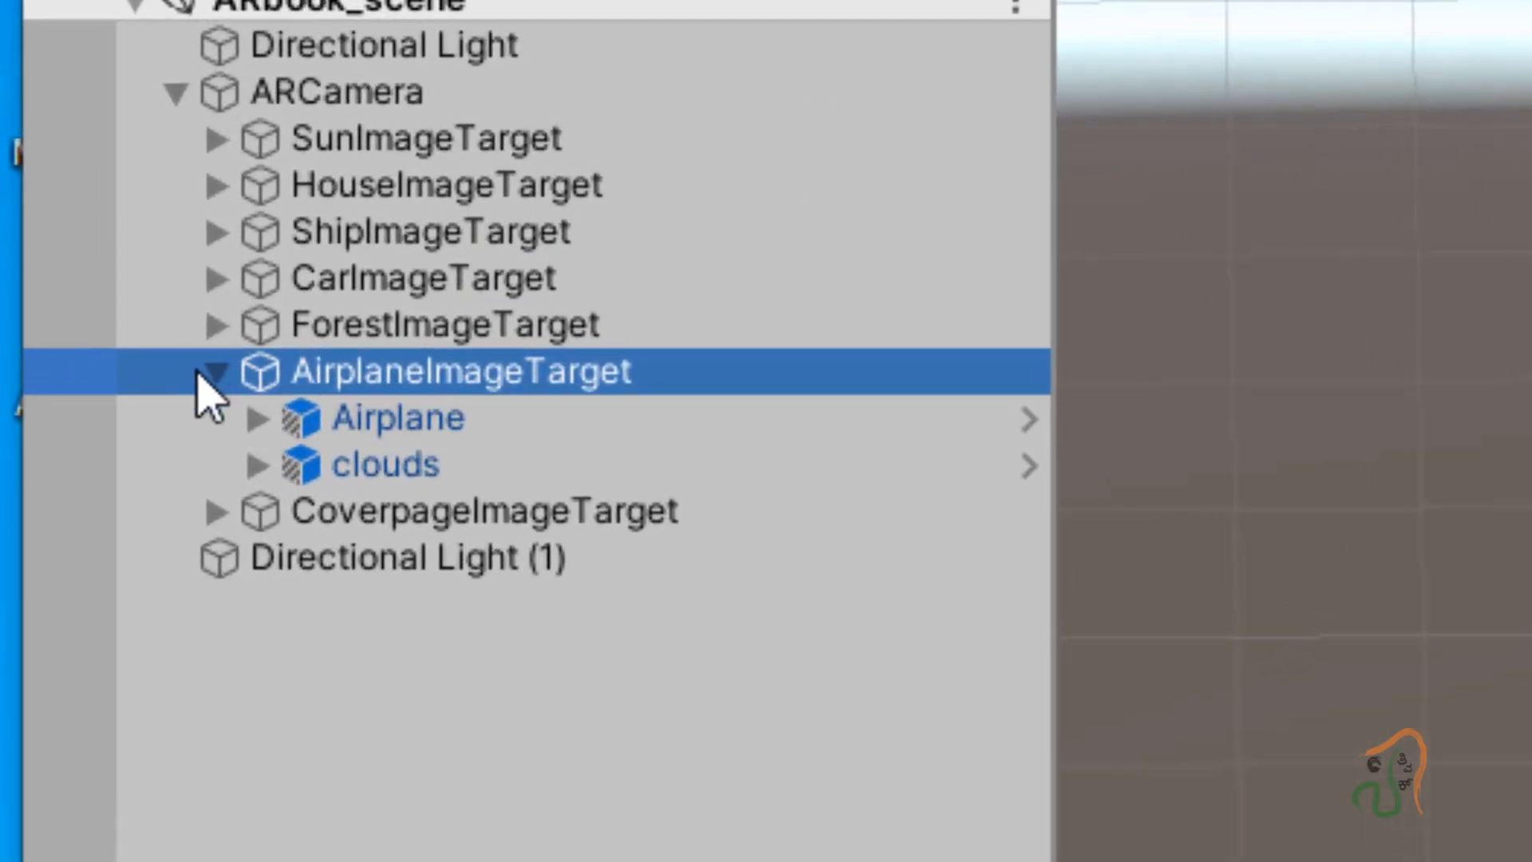
click(231, 94)
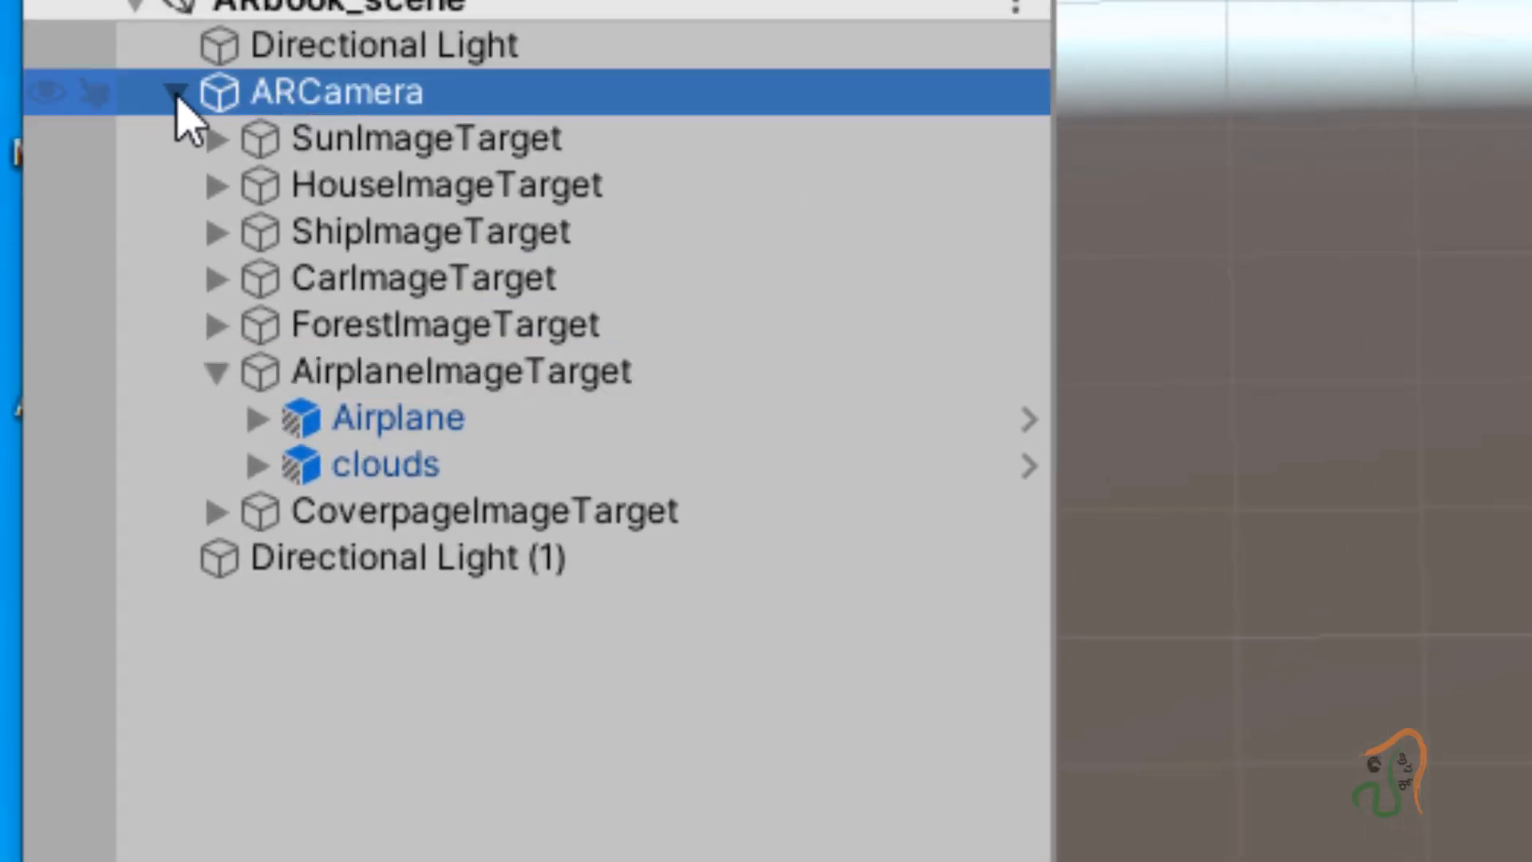
click(471, 385)
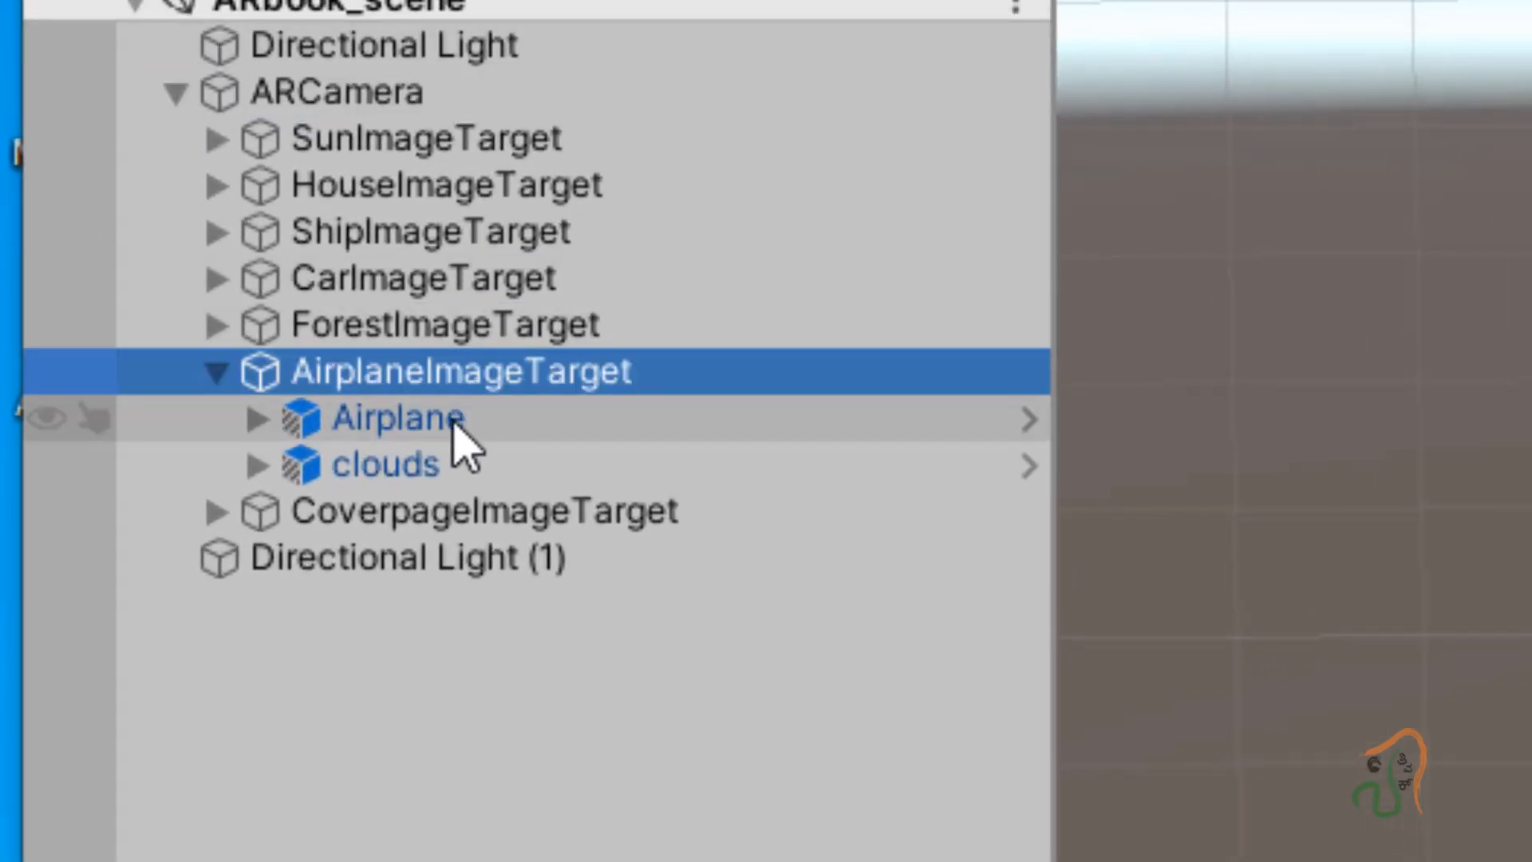
click(455, 425)
click(418, 474)
click(424, 433)
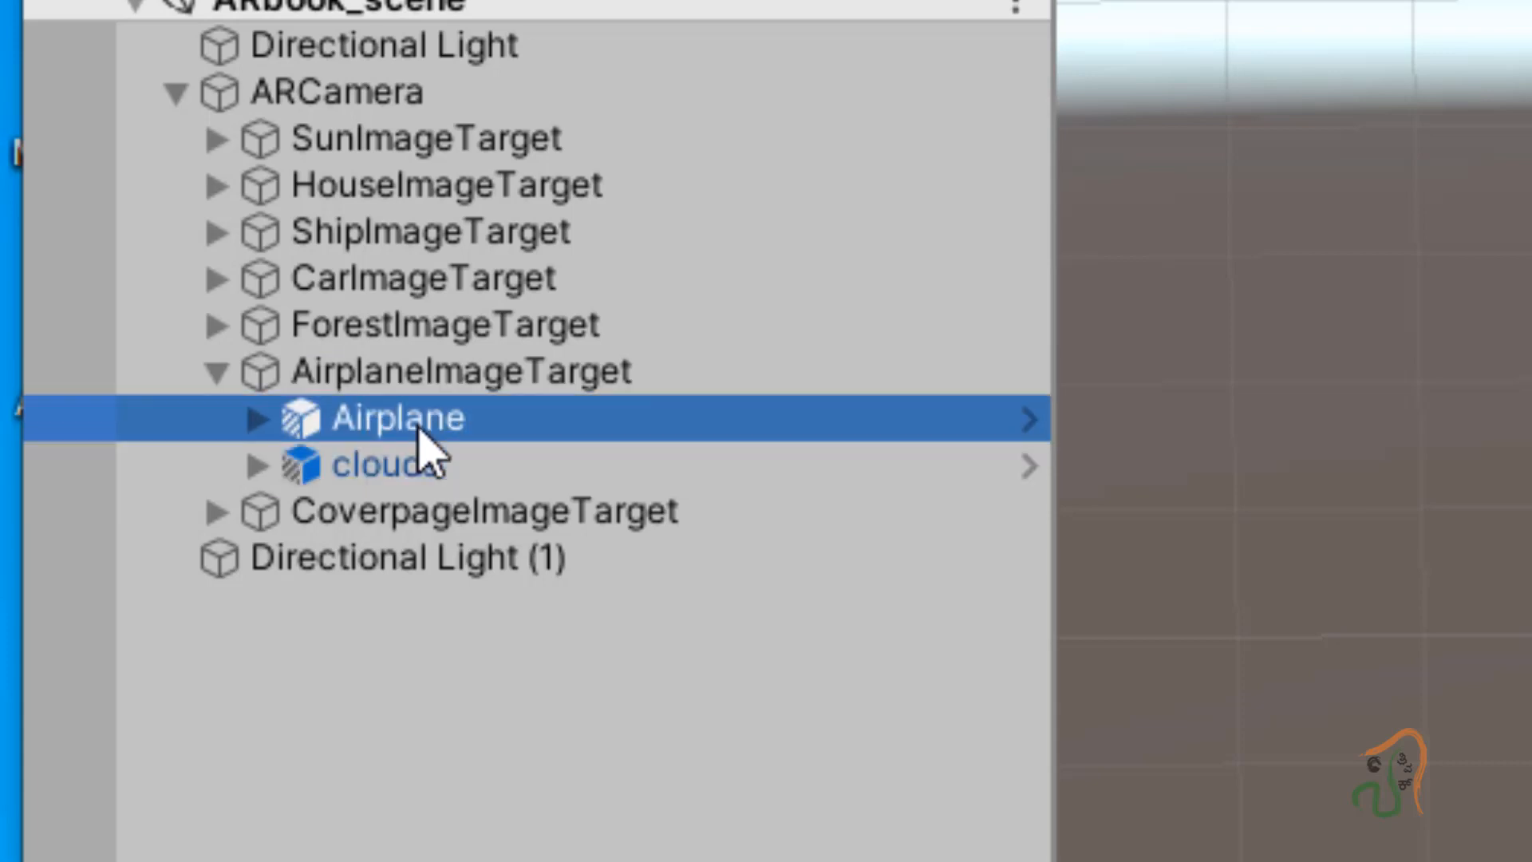
click(404, 463)
click(404, 421)
key(F2)
click(384, 471)
click(400, 428)
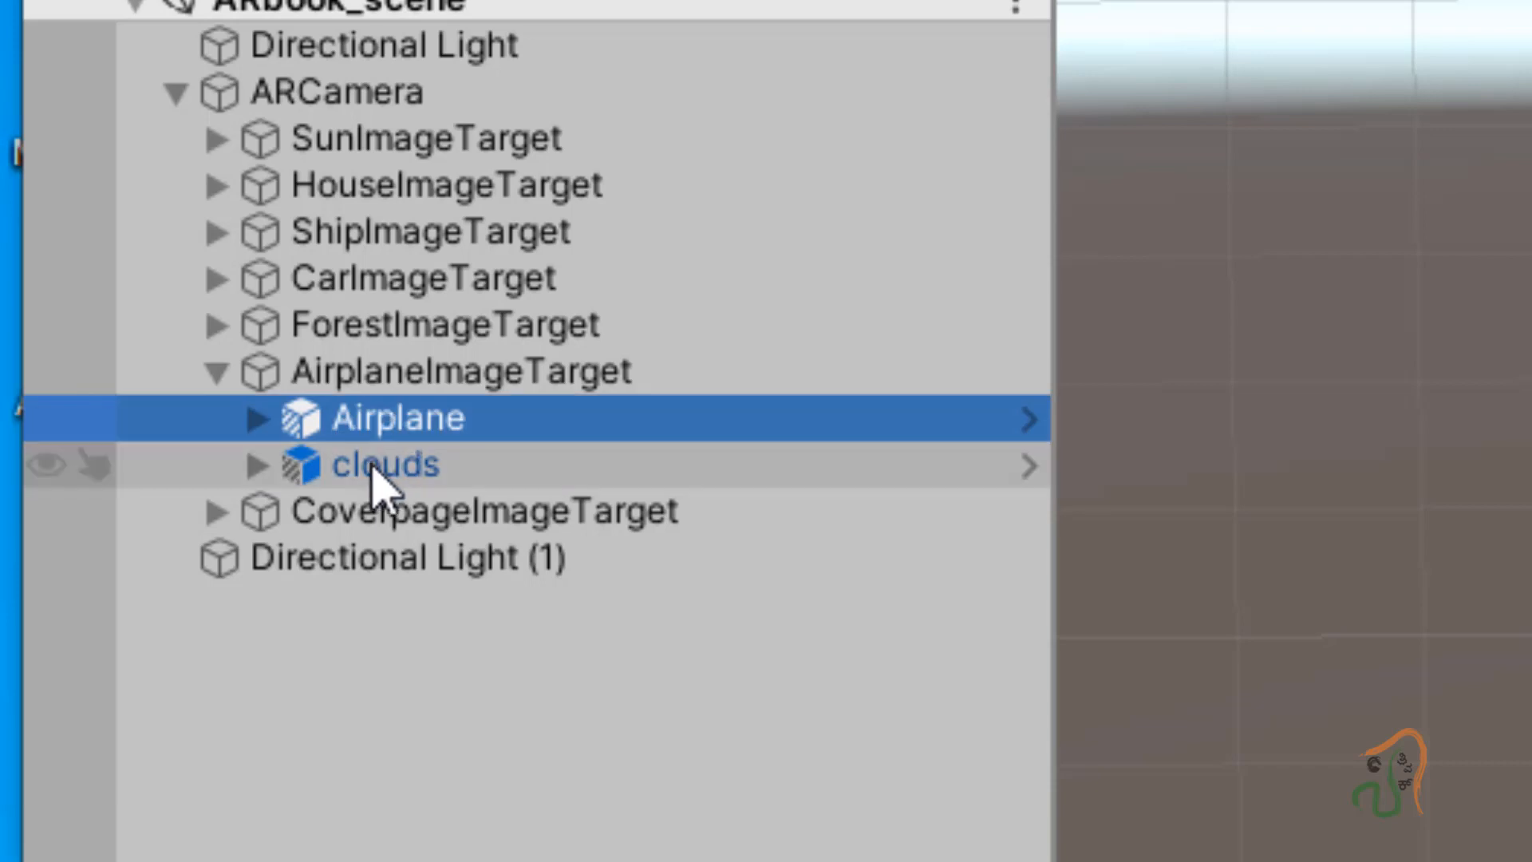
click(377, 470)
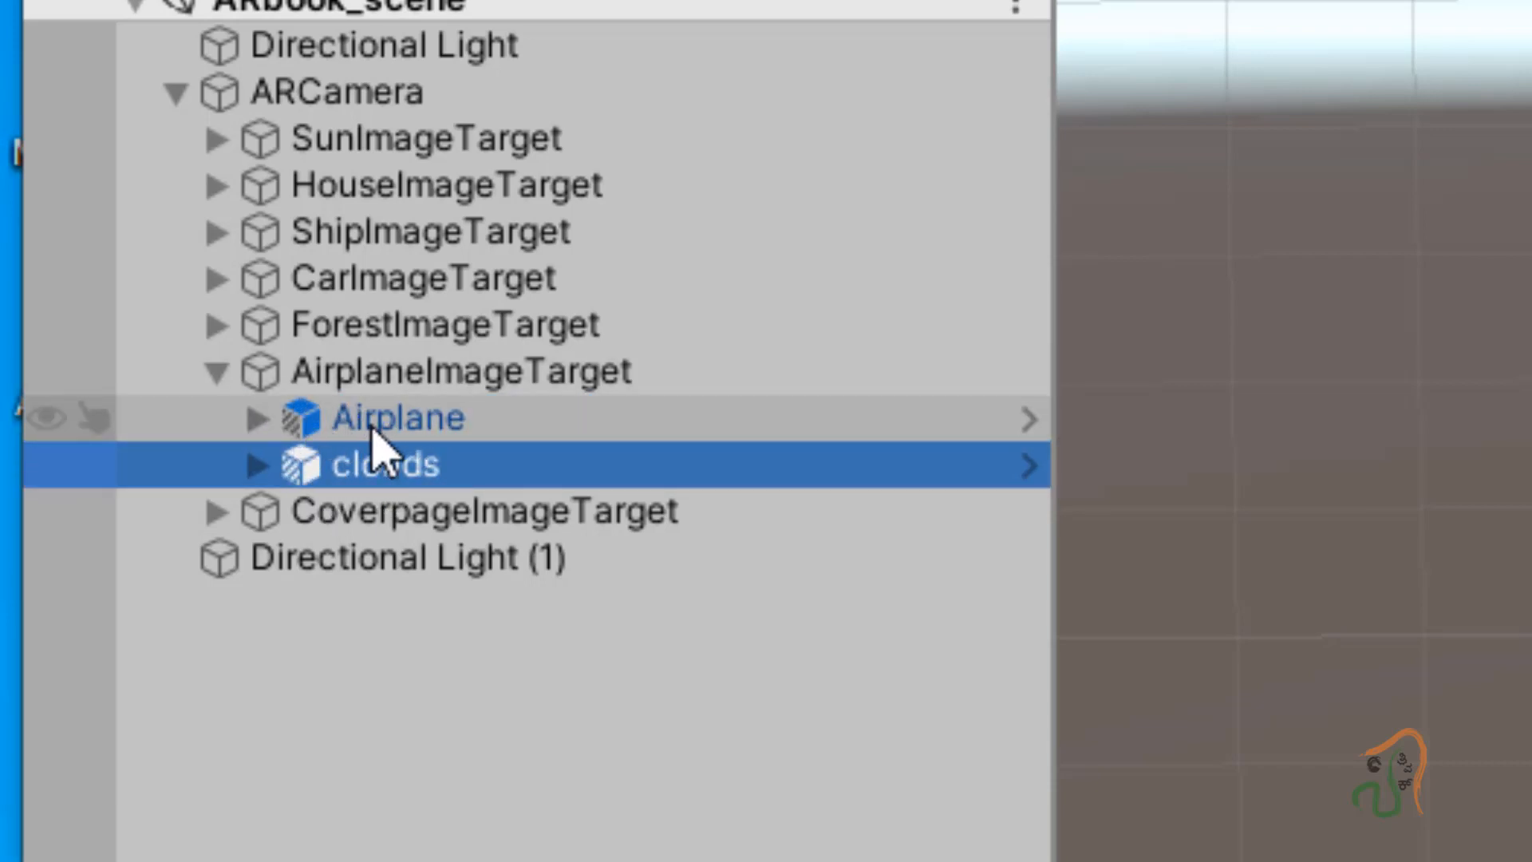
click(420, 423)
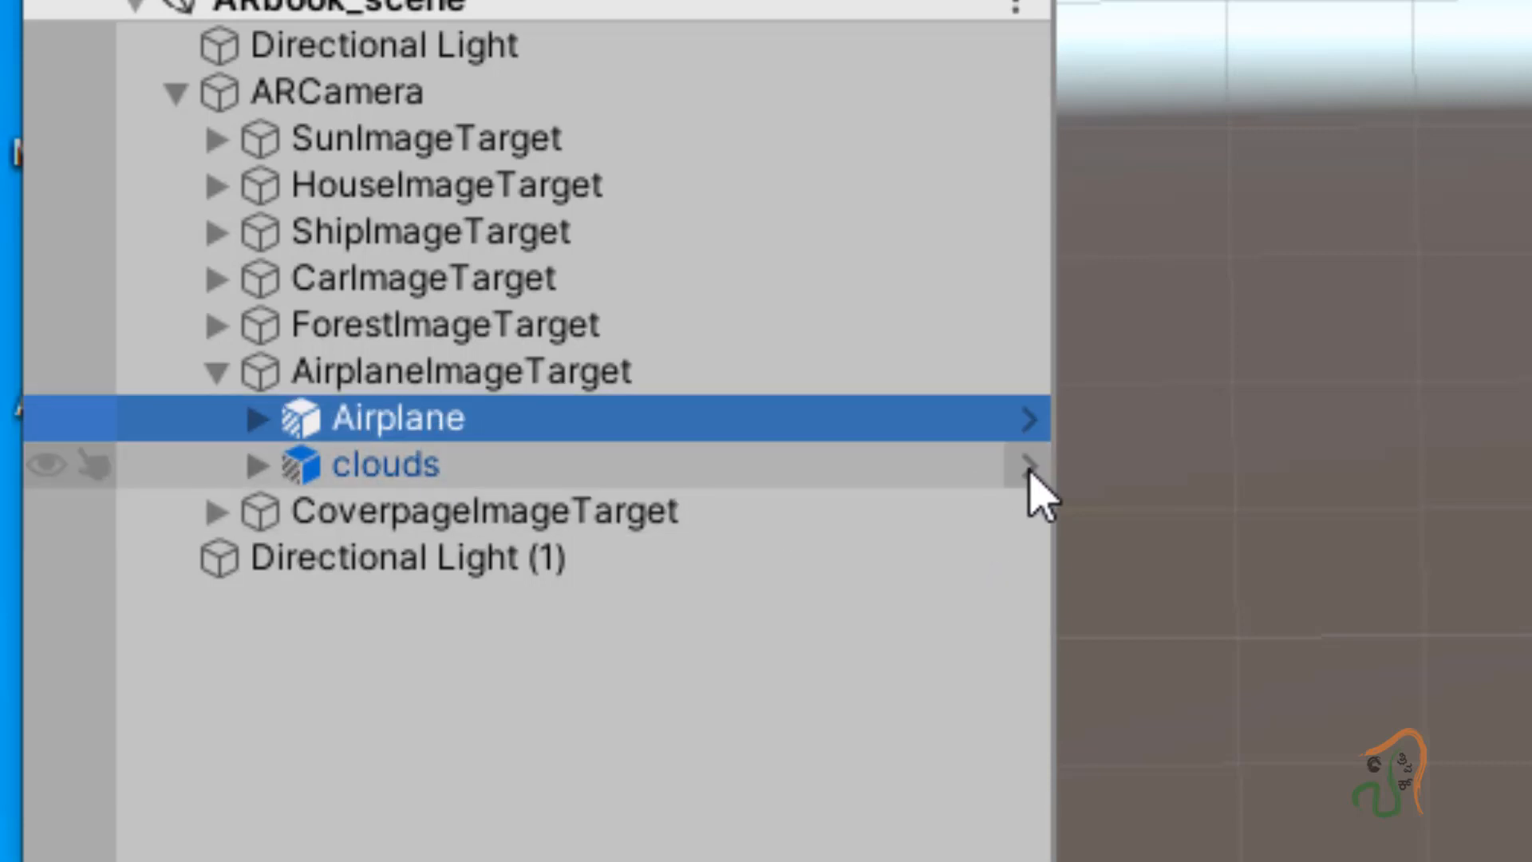
Step: Open the Airplane object's prefab for editing and add a 3D cube as a child of plane
click(1030, 420)
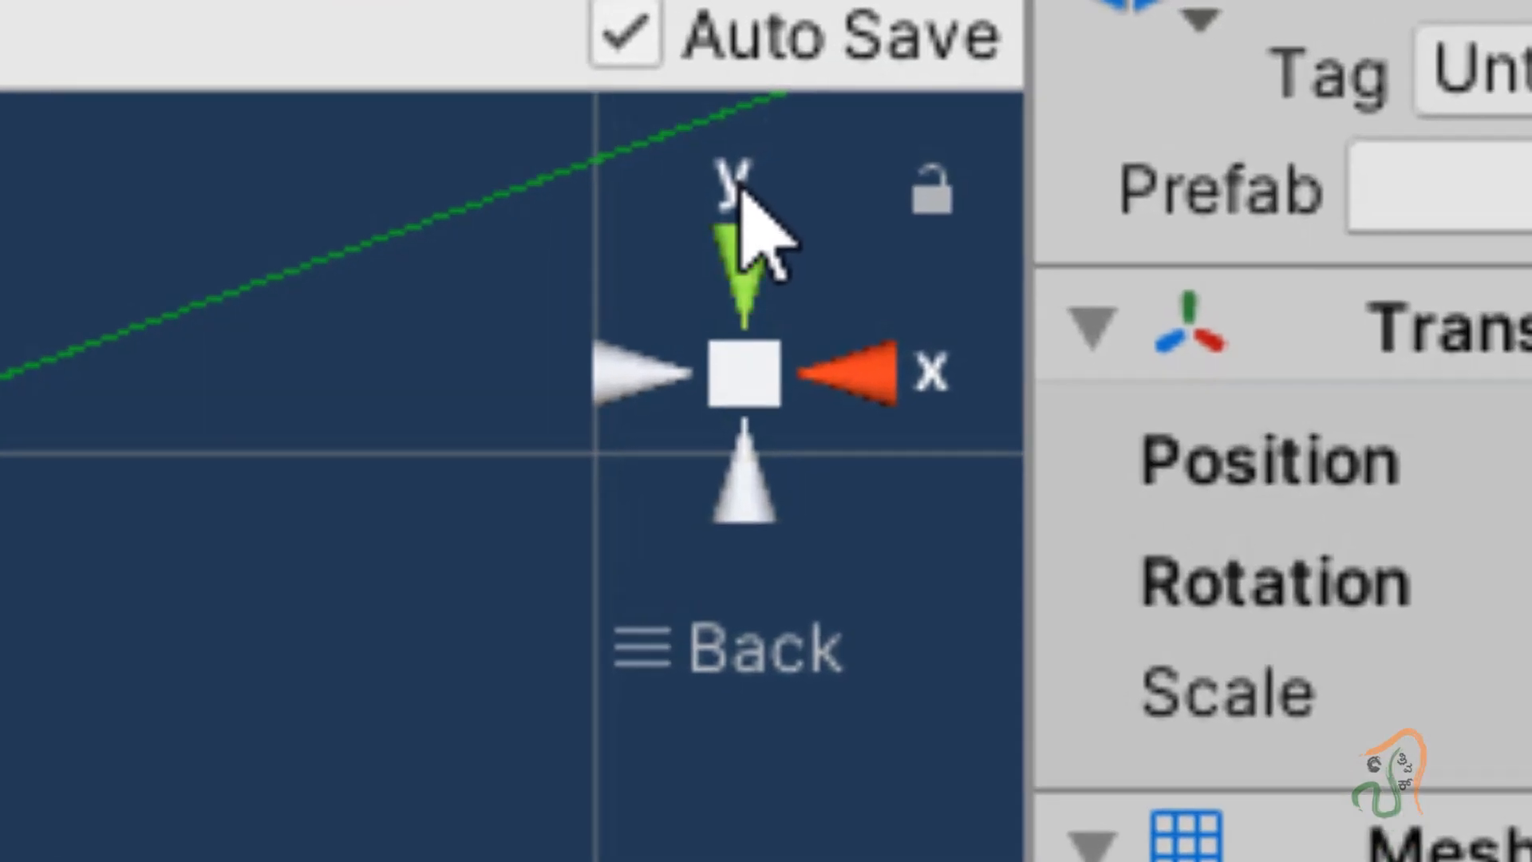
click(1386, 40)
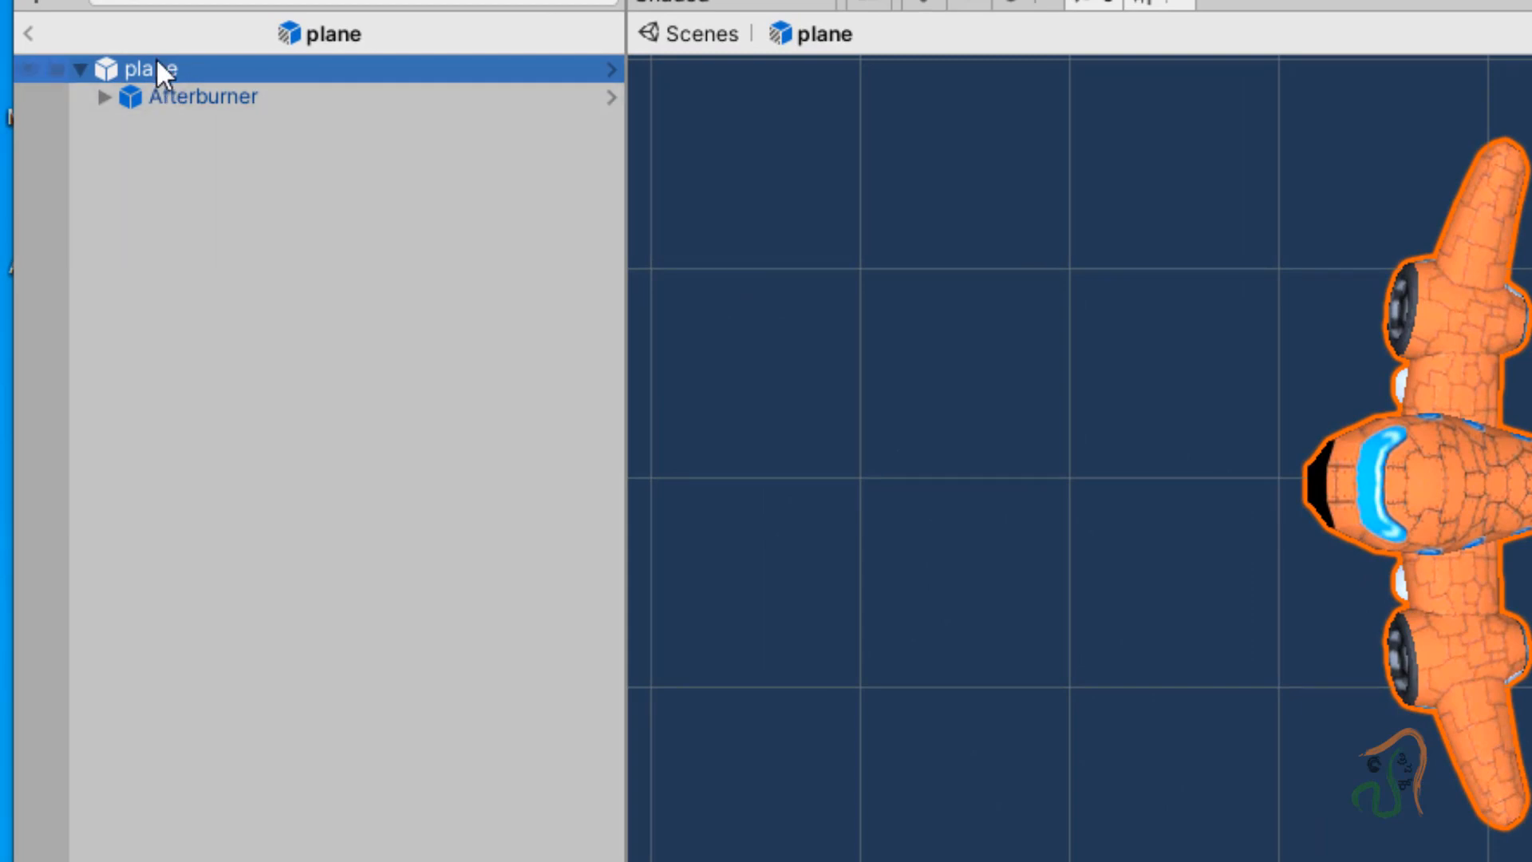
right_click(157, 62)
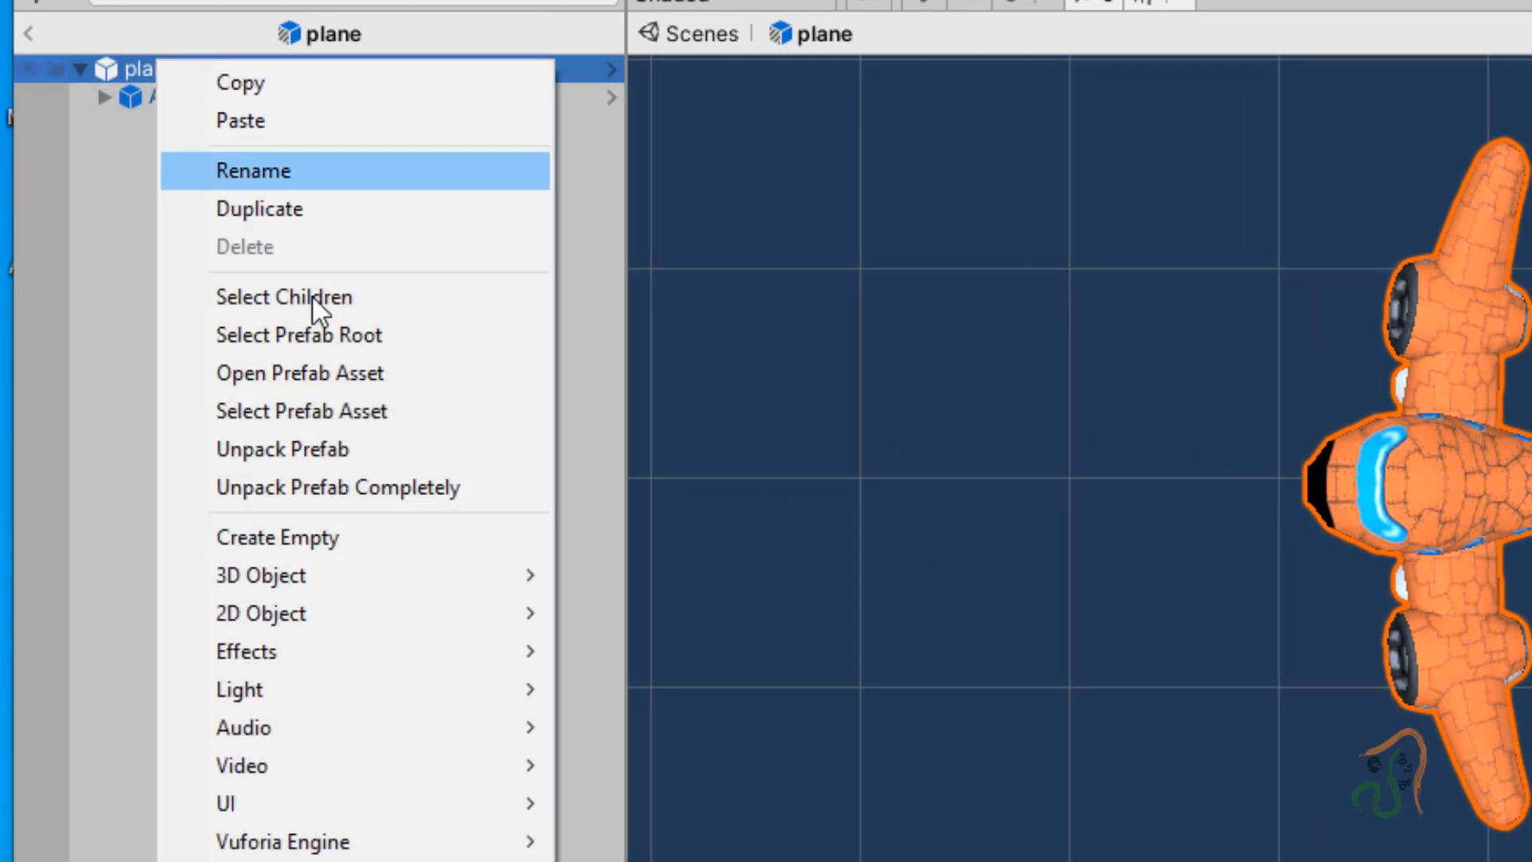
mouse_move(380, 576)
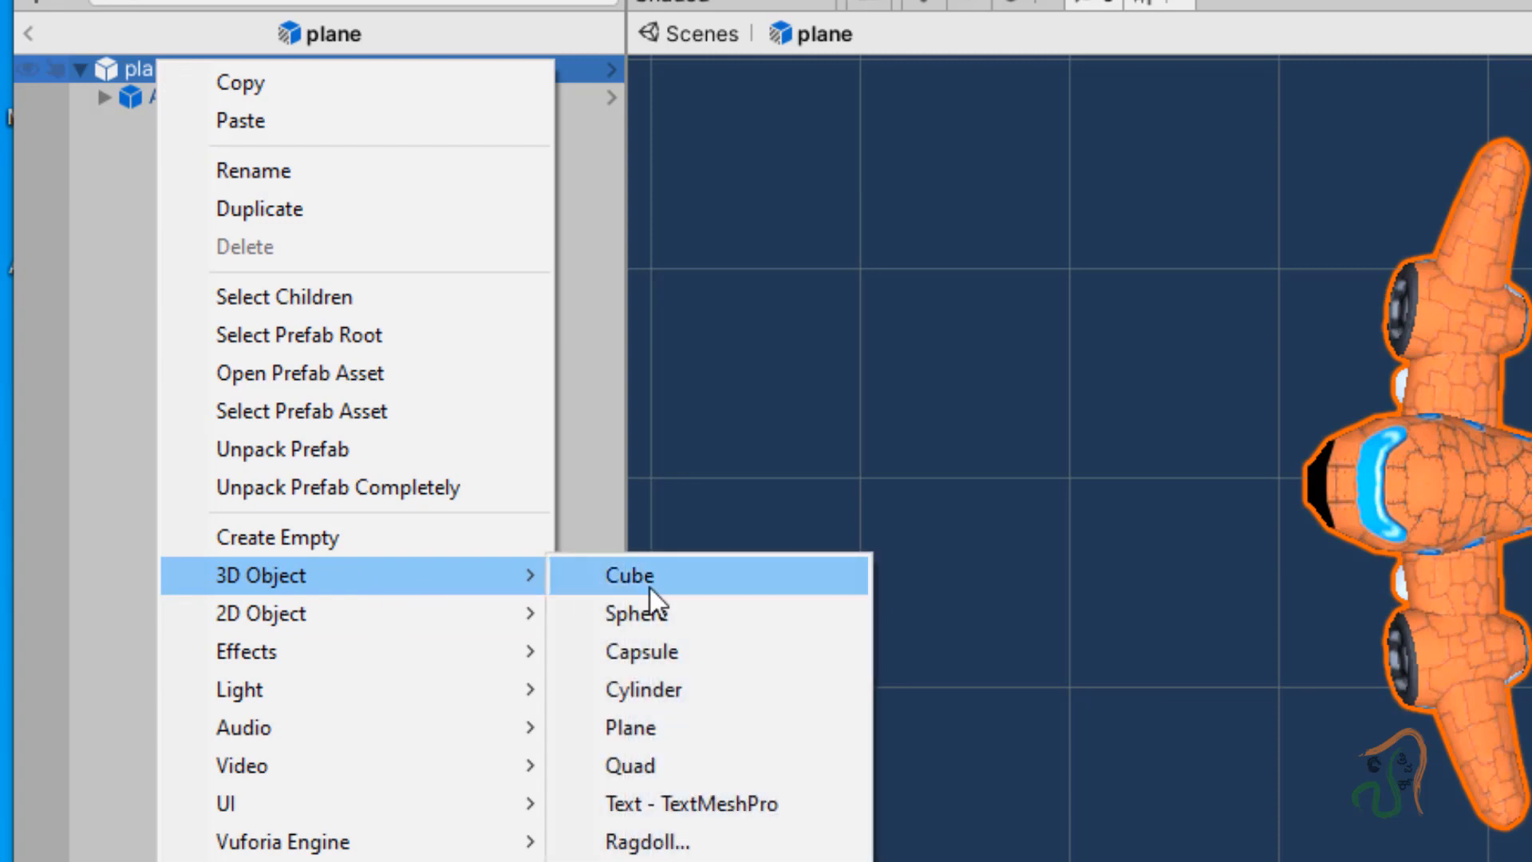
click(649, 587)
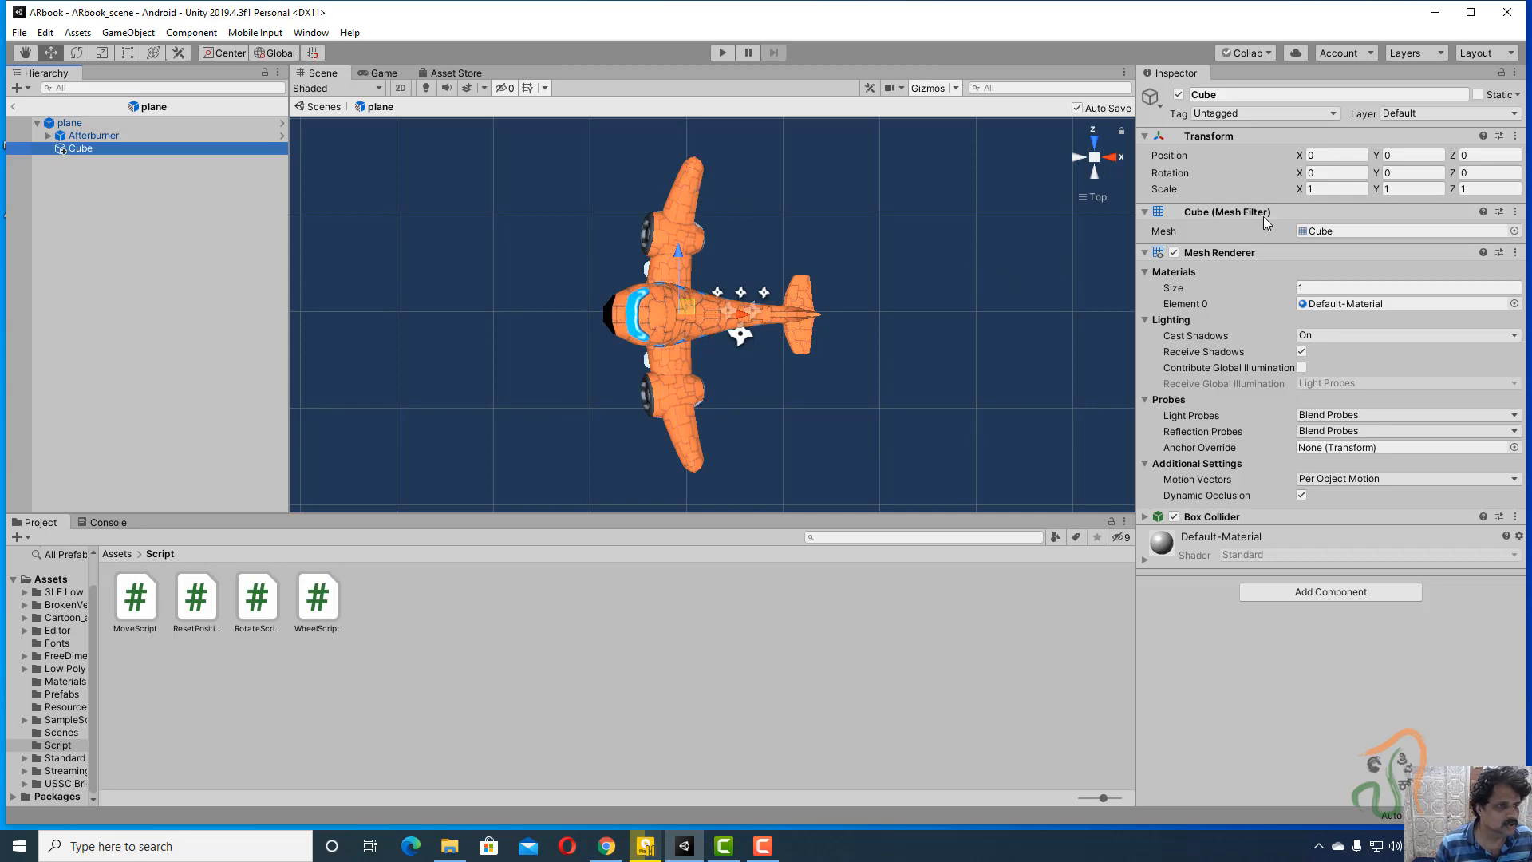
Step: Set the cube's scale to 1000 on the X, Y and Z axes
click(1336, 187)
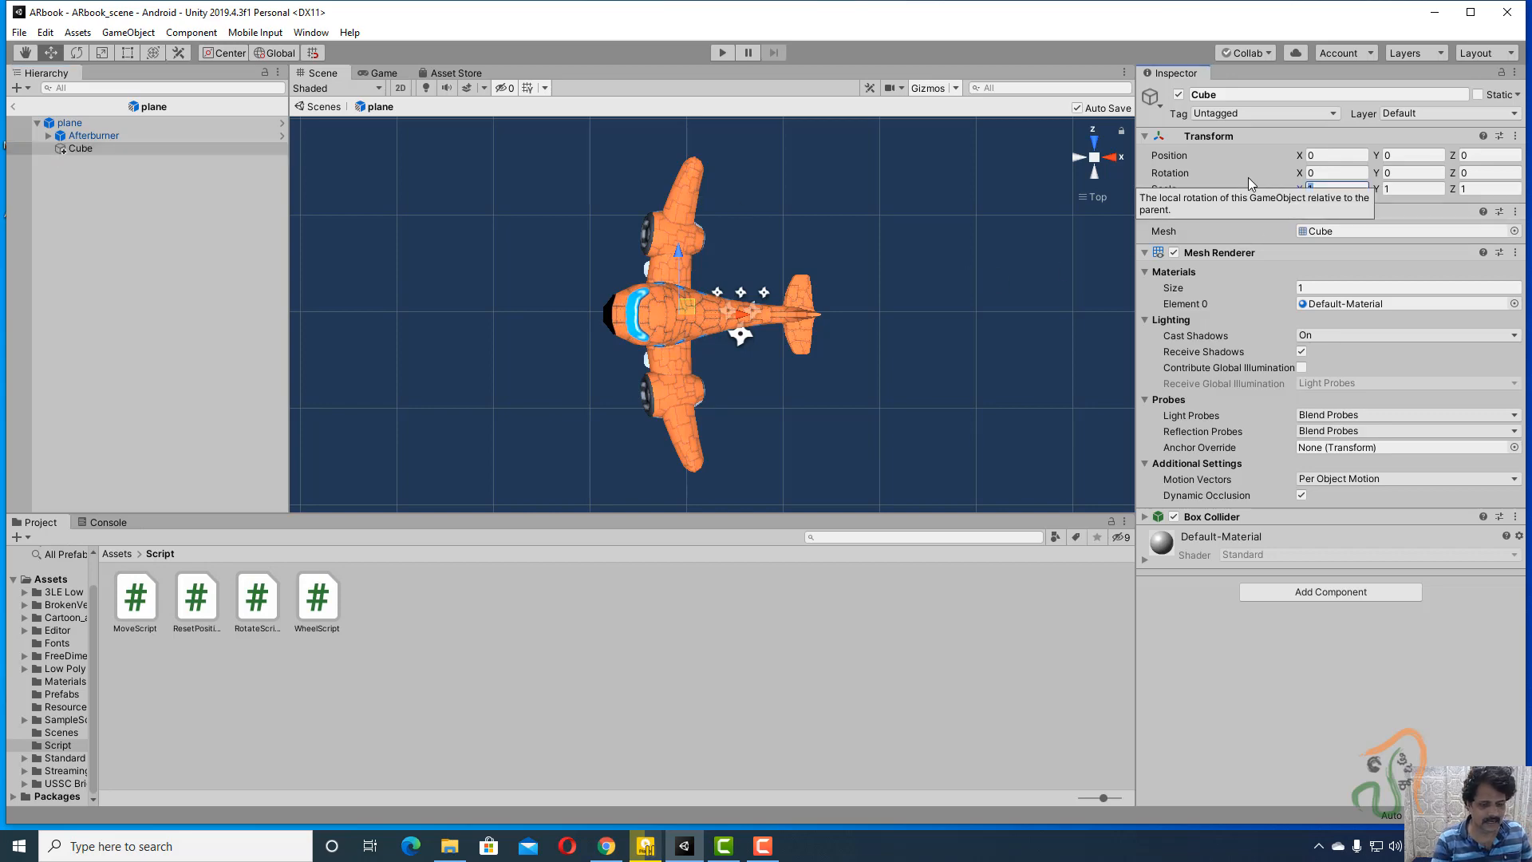
text(1000)
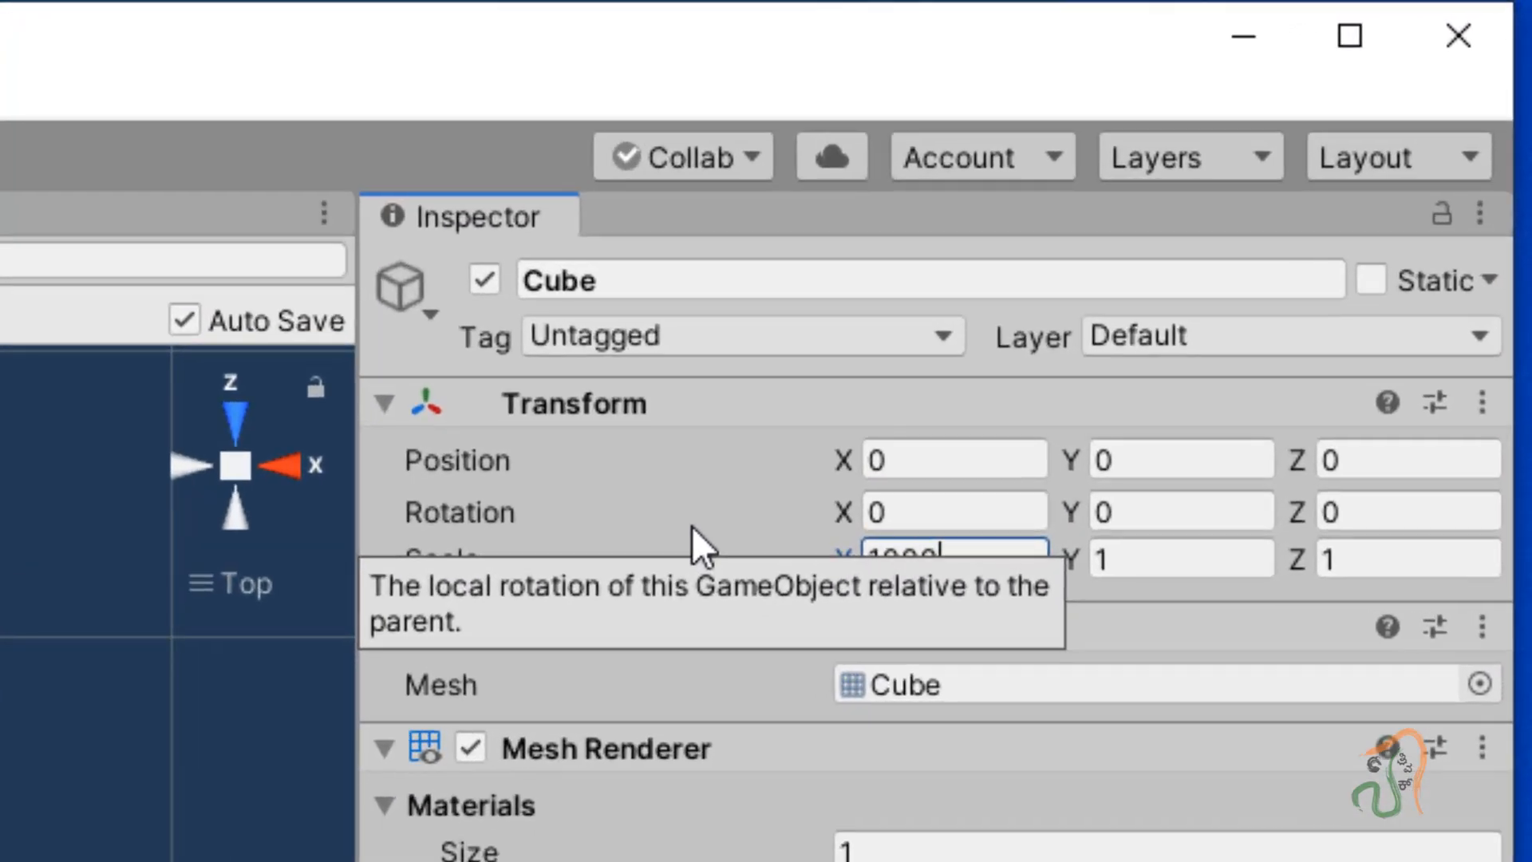
drag(1128, 549, 955, 543)
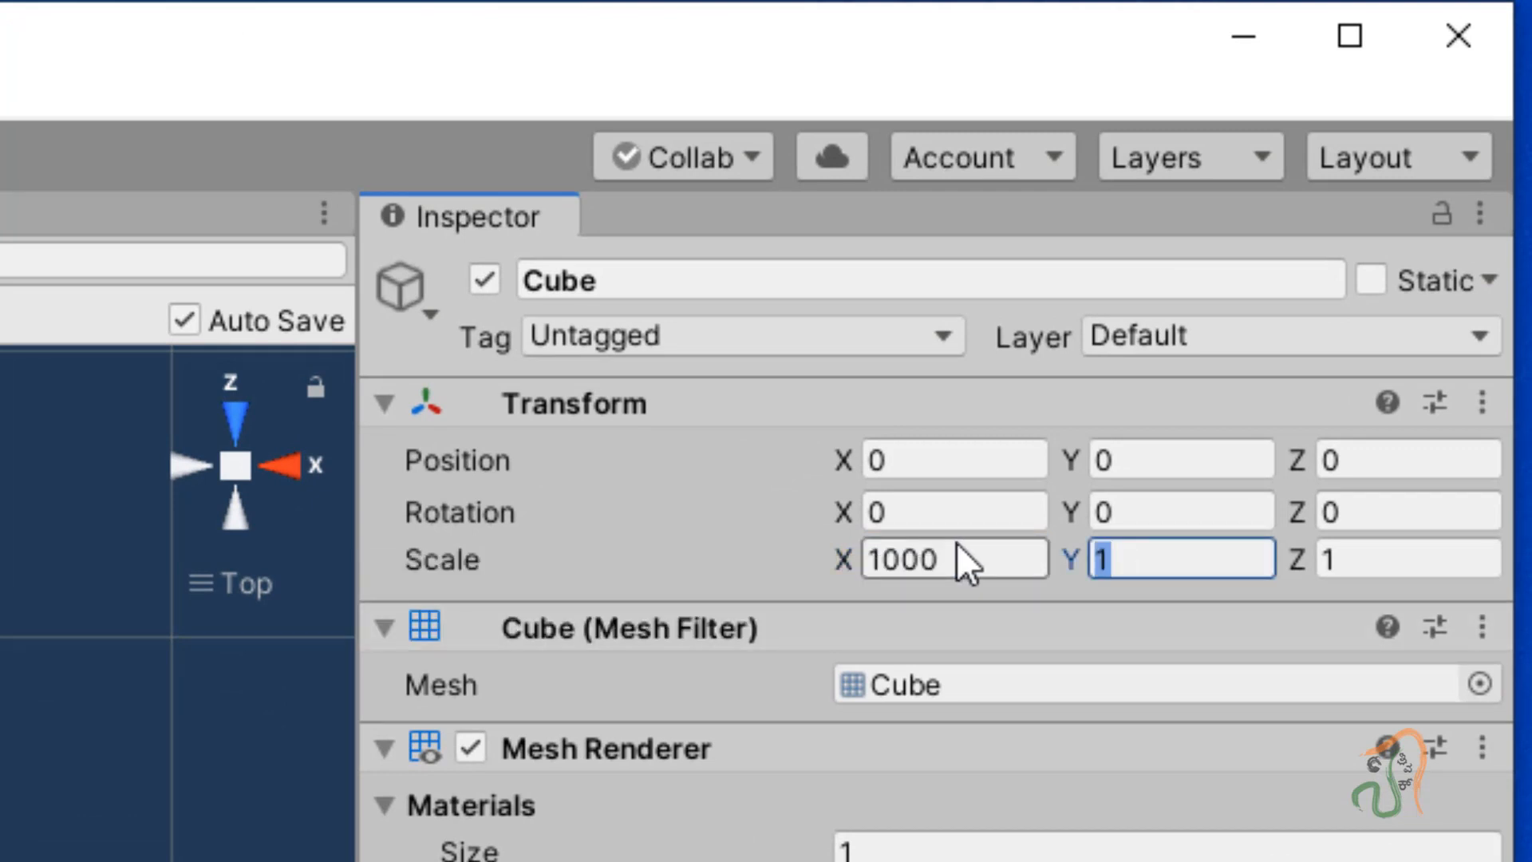
text(1000)
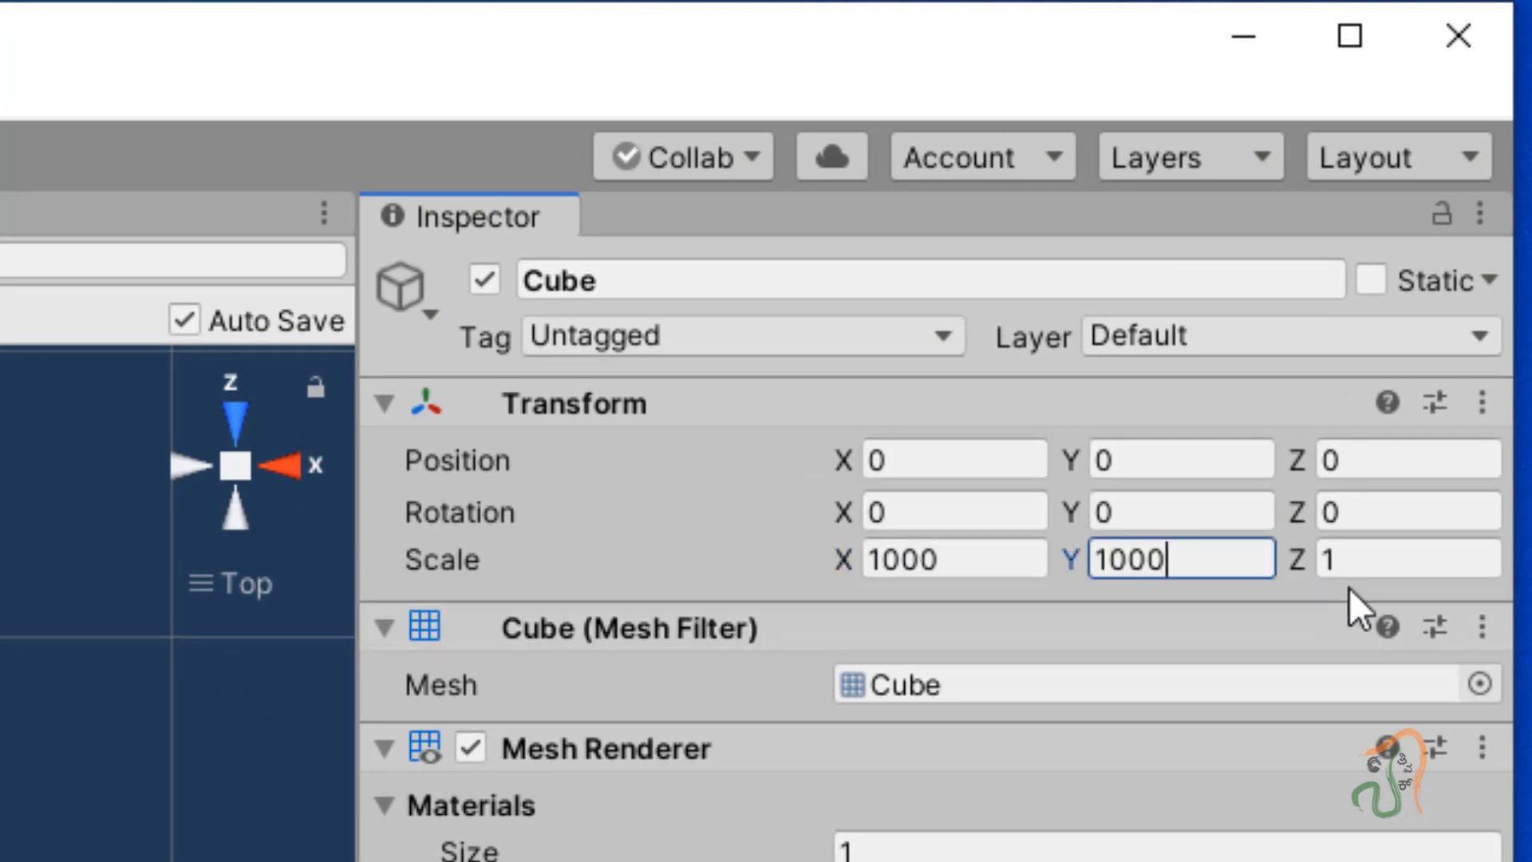
key(Tab)
text(1000)
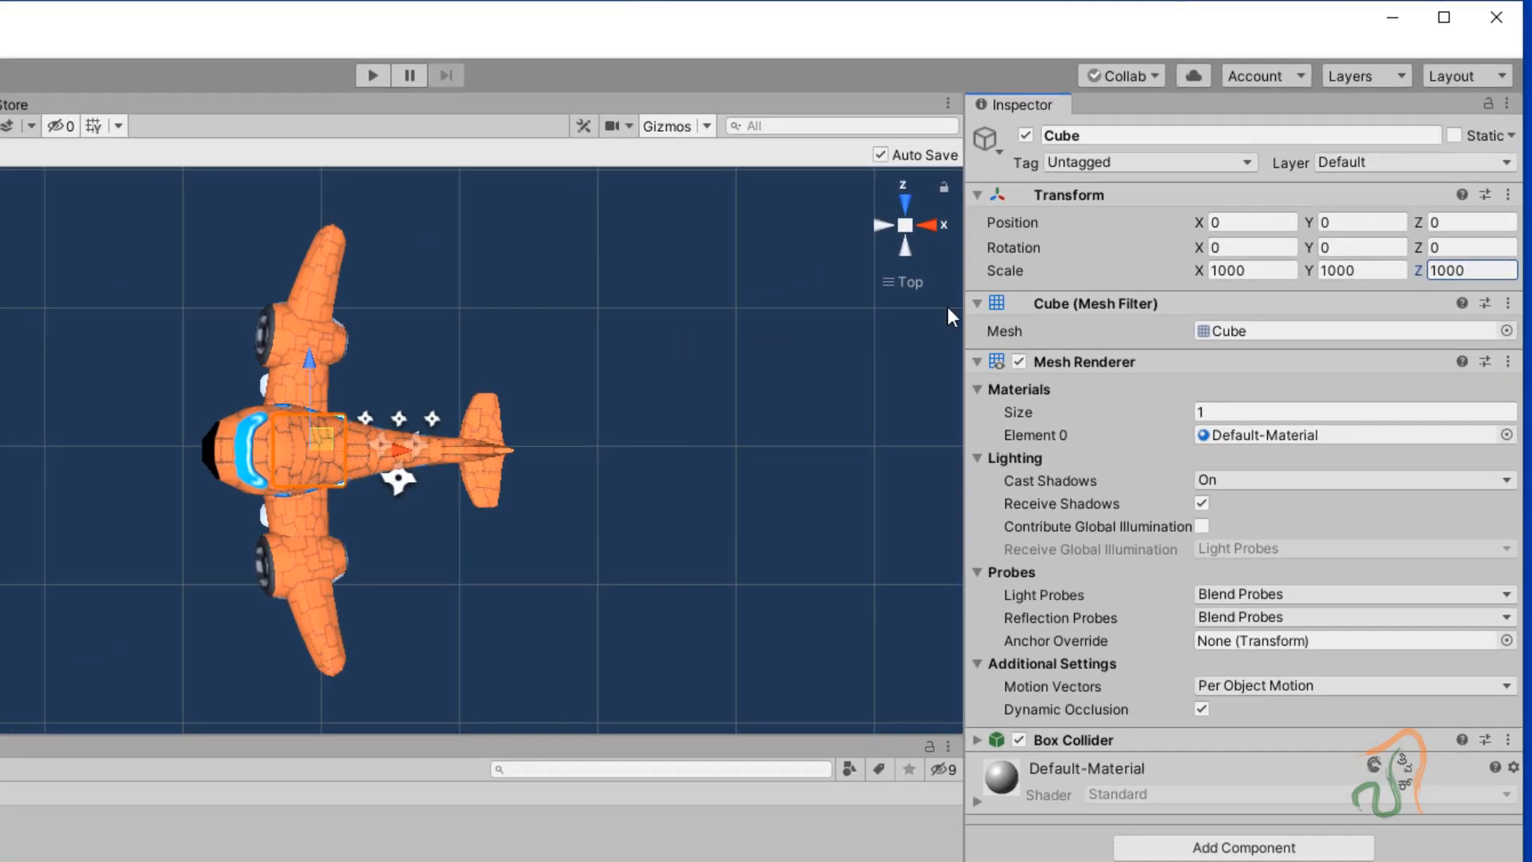
Step: Move the cube freehand along the Z axis to a spot well ahead of the airplane's nose
drag(400, 452, 181, 454)
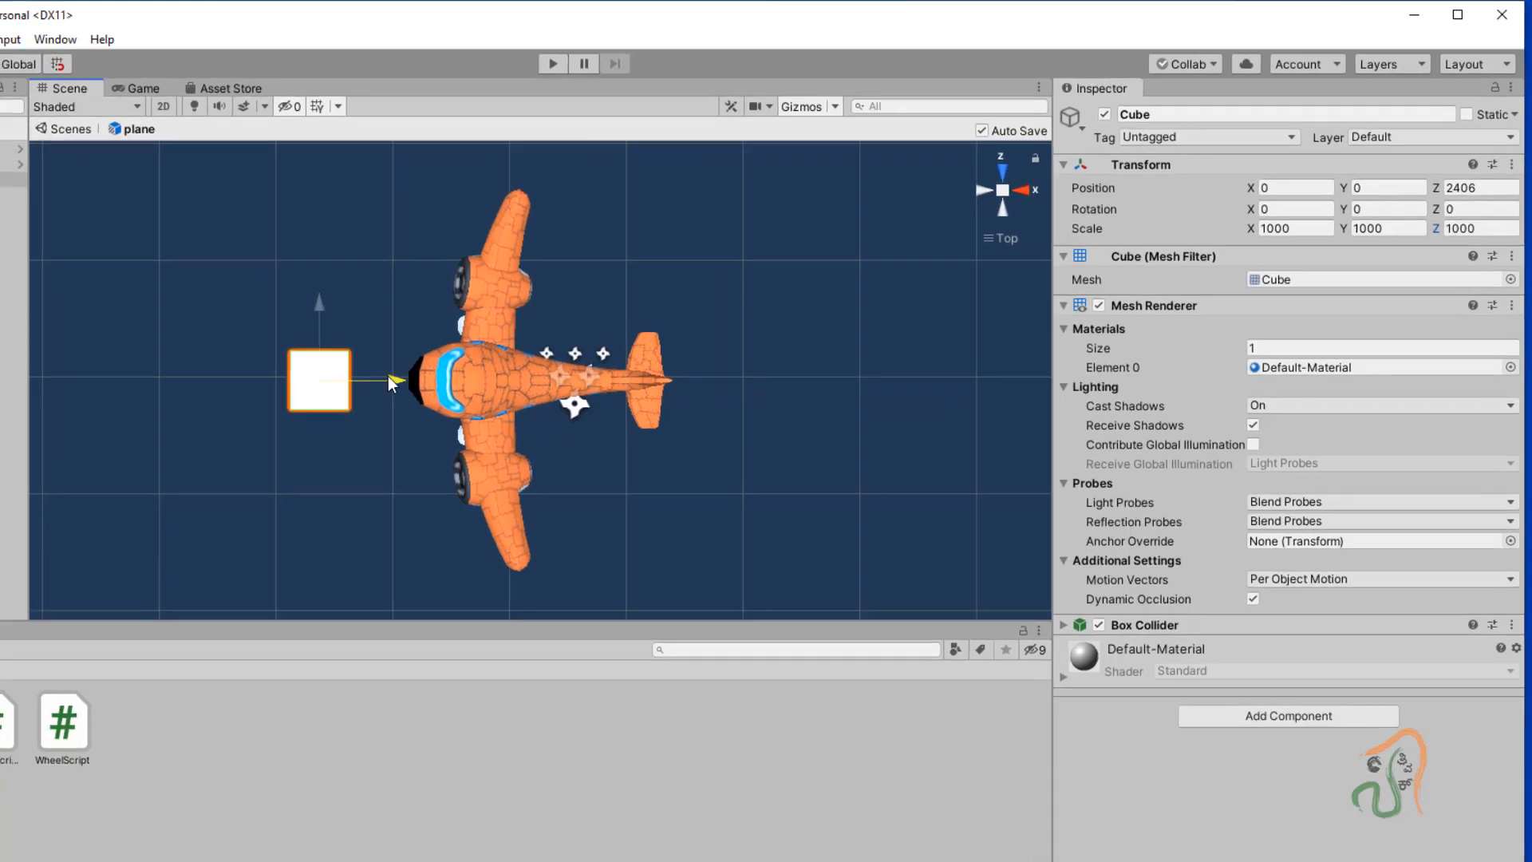
drag(391, 383, 307, 346)
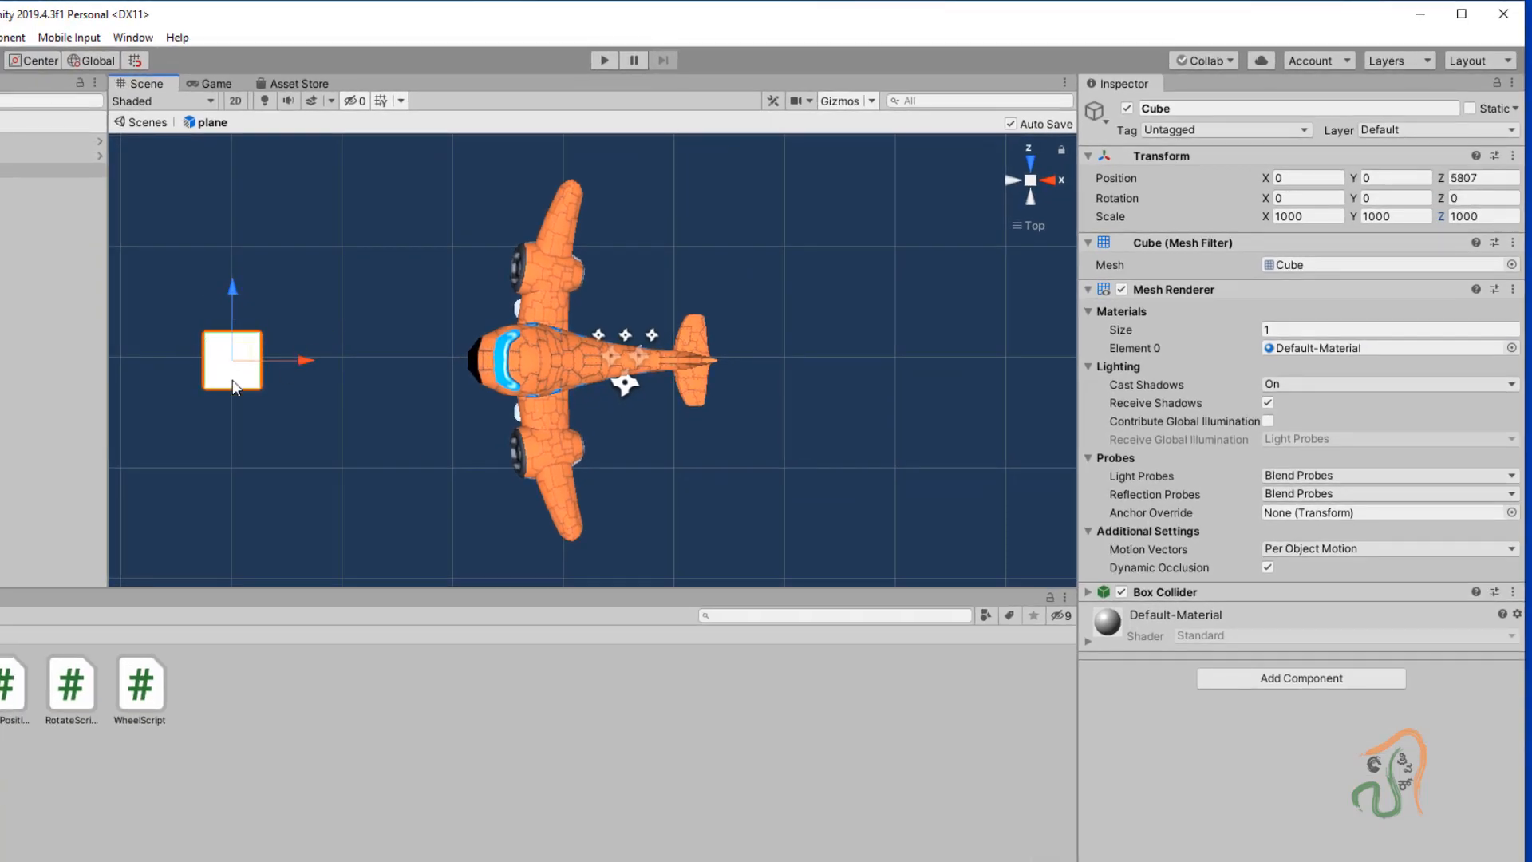
middle_drag(371, 353, 702, 336)
drag(641, 362, 475, 367)
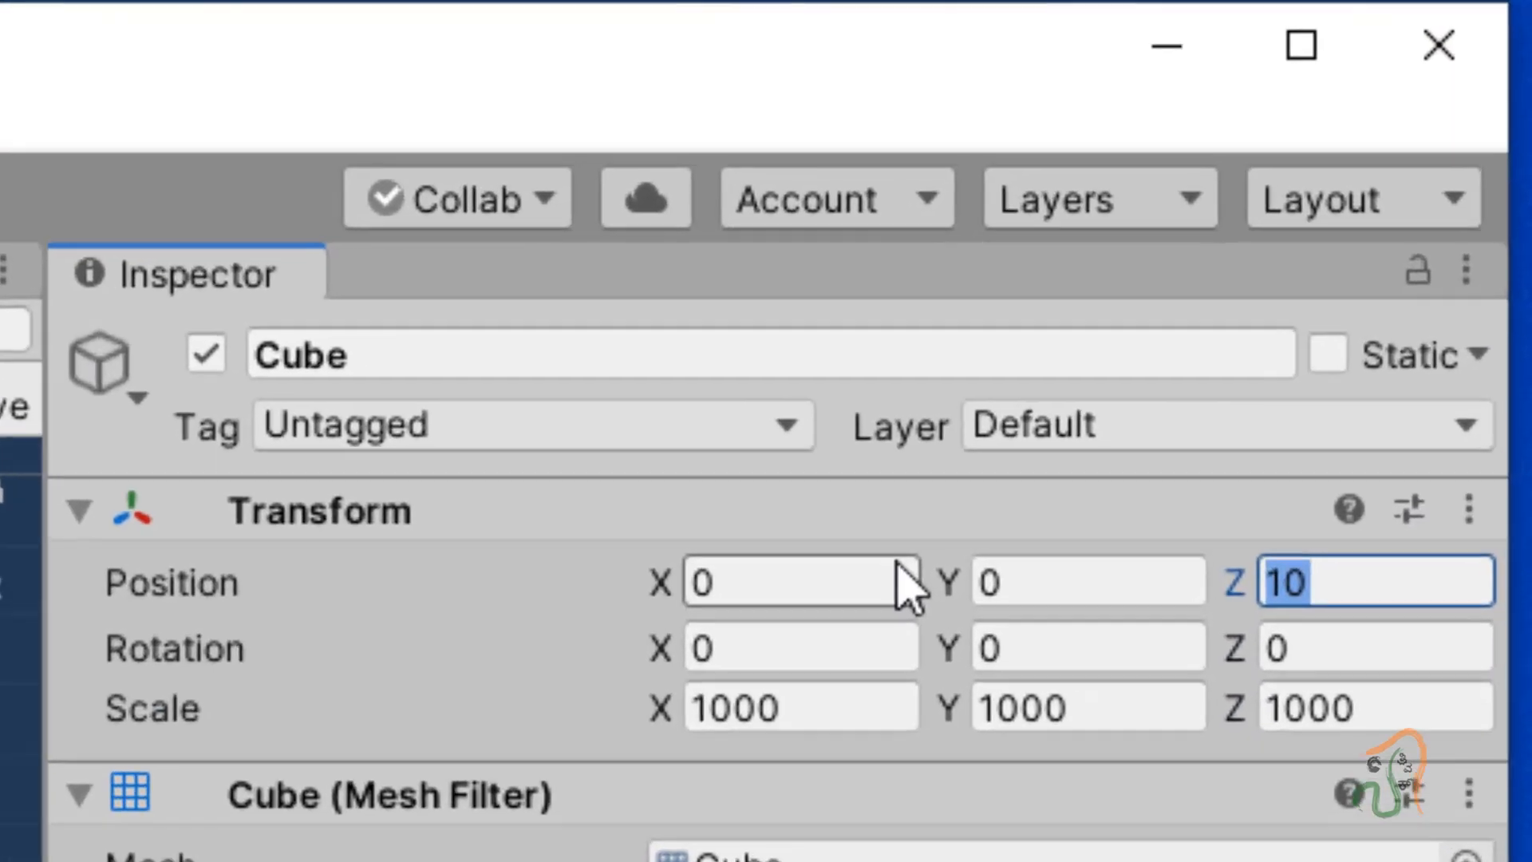
Step: Set the cube's Z position to 10000, in front of the airplane
text(100)
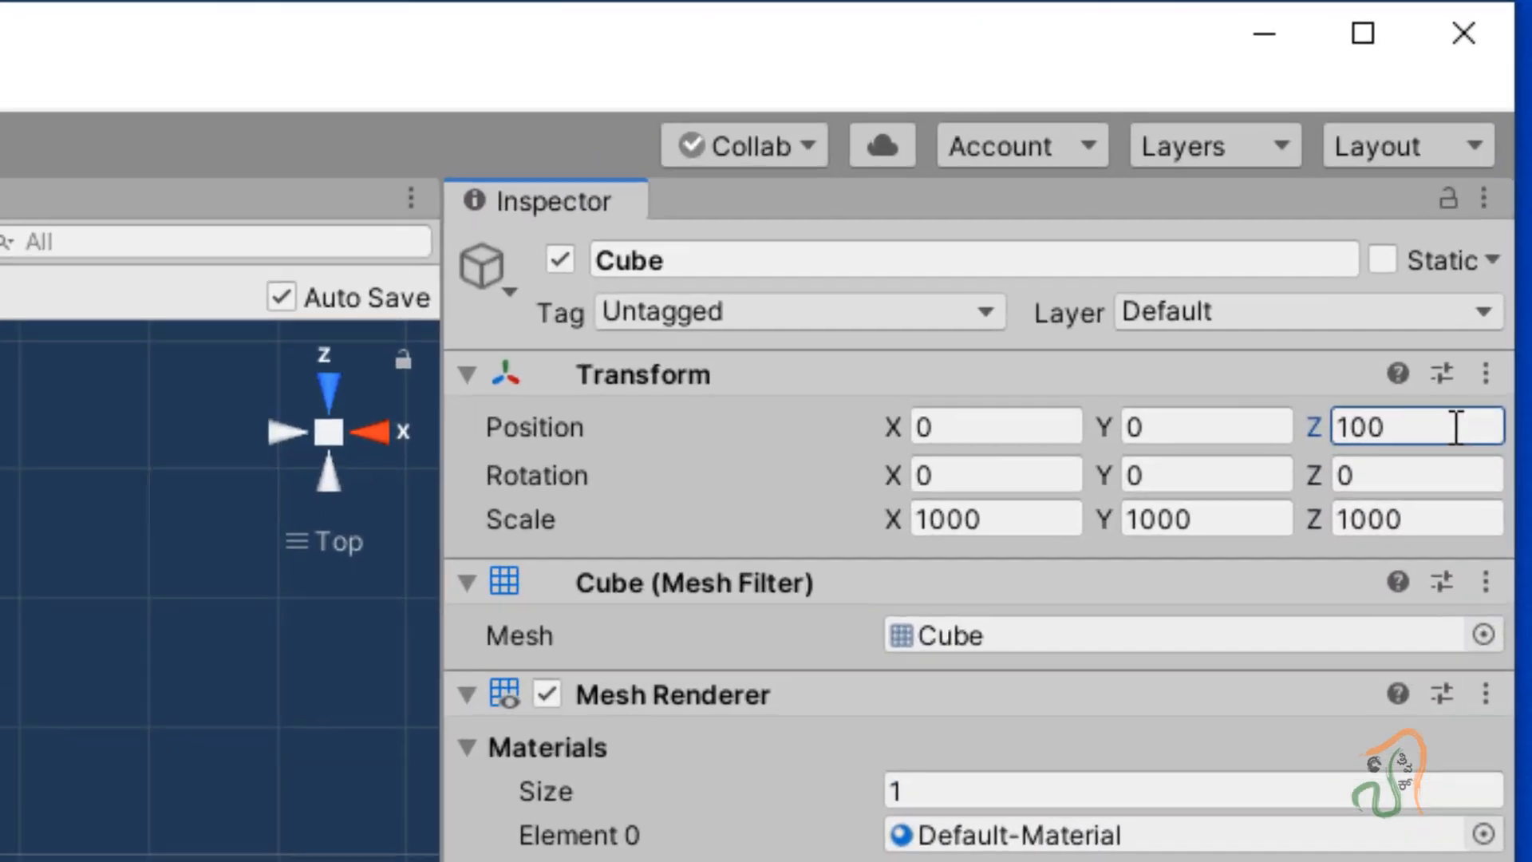
double_click(1490, 214)
text(100)
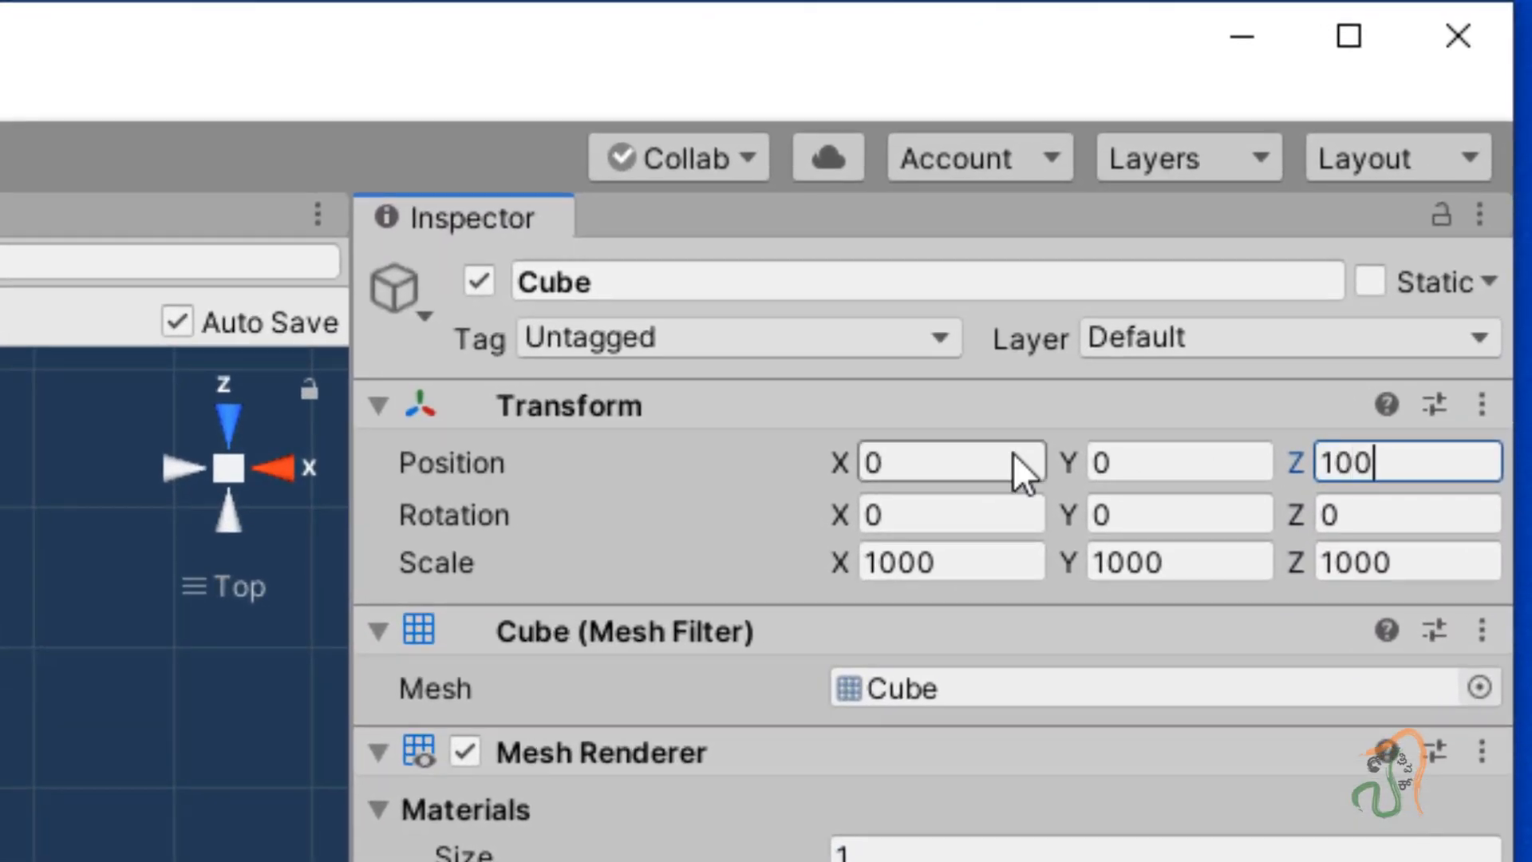
text(0)
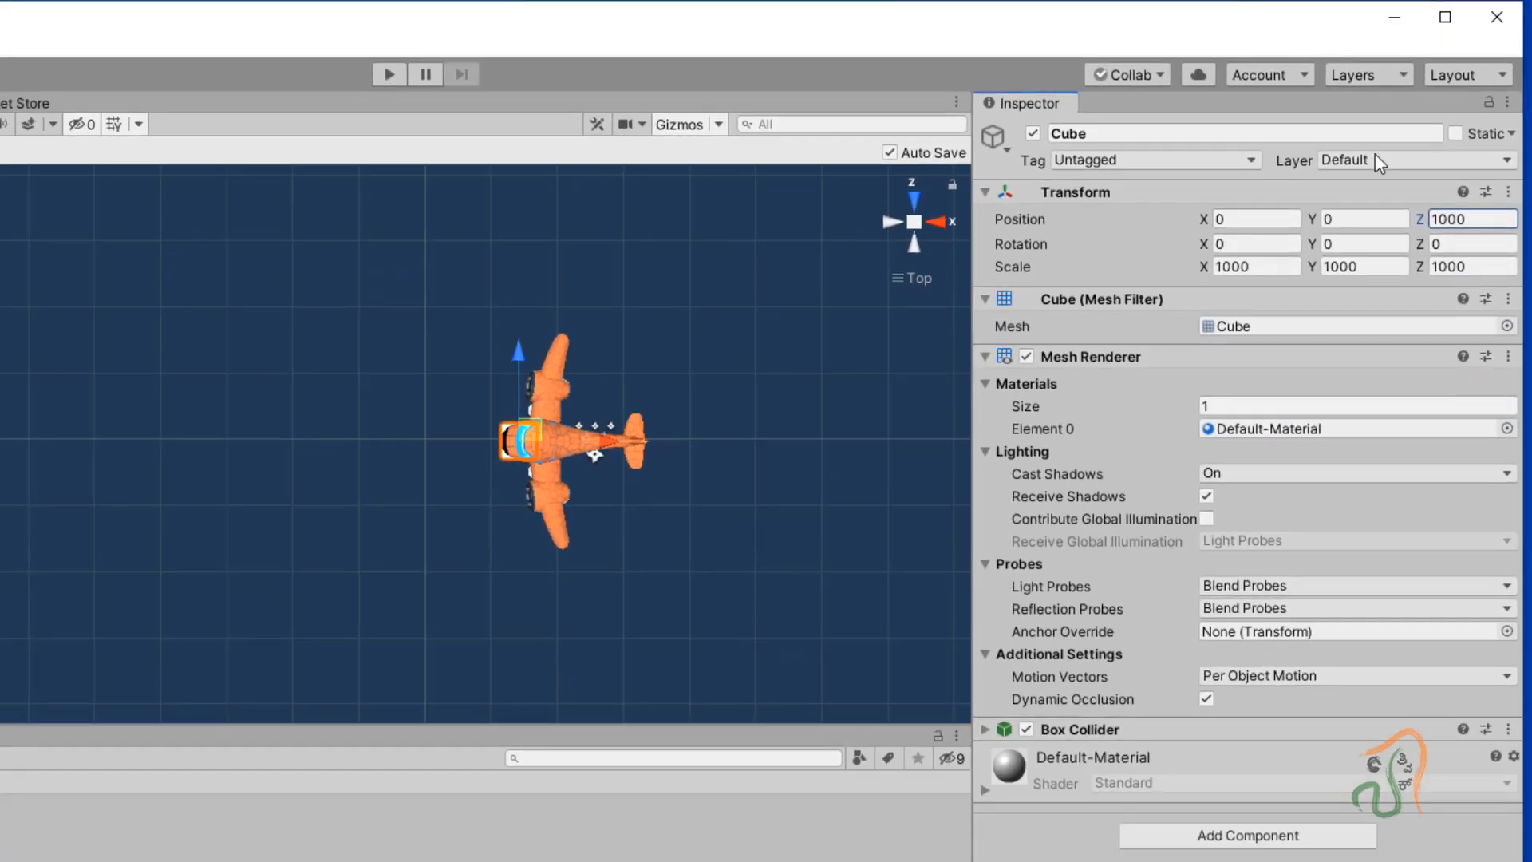
key(Return)
text(0)
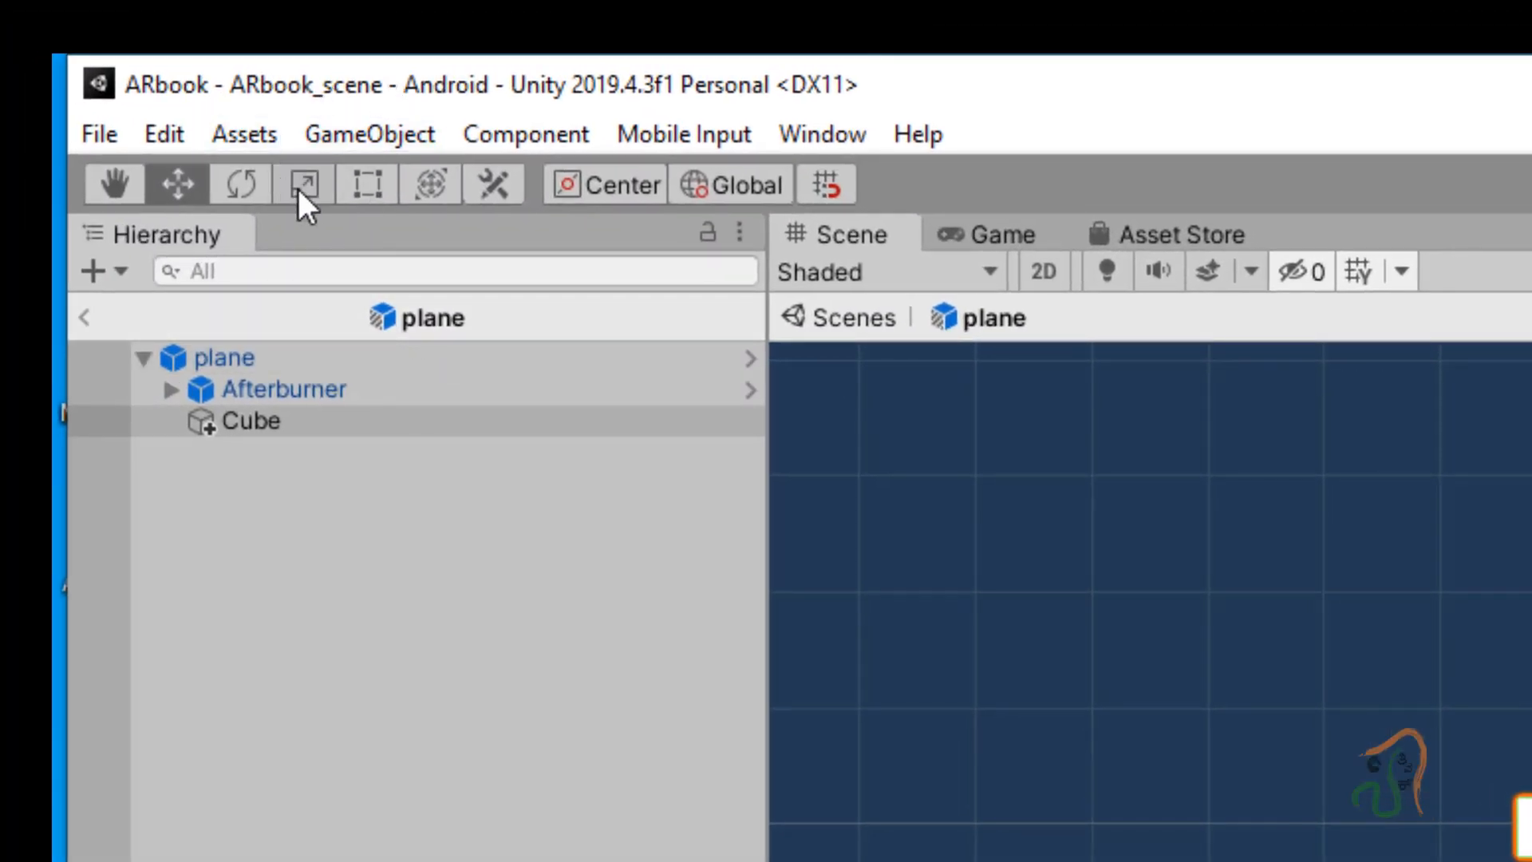
Step: Stretch the cube along X to about 6175, matching the wingspan, and raise it to a Y position of about 1197
click(303, 184)
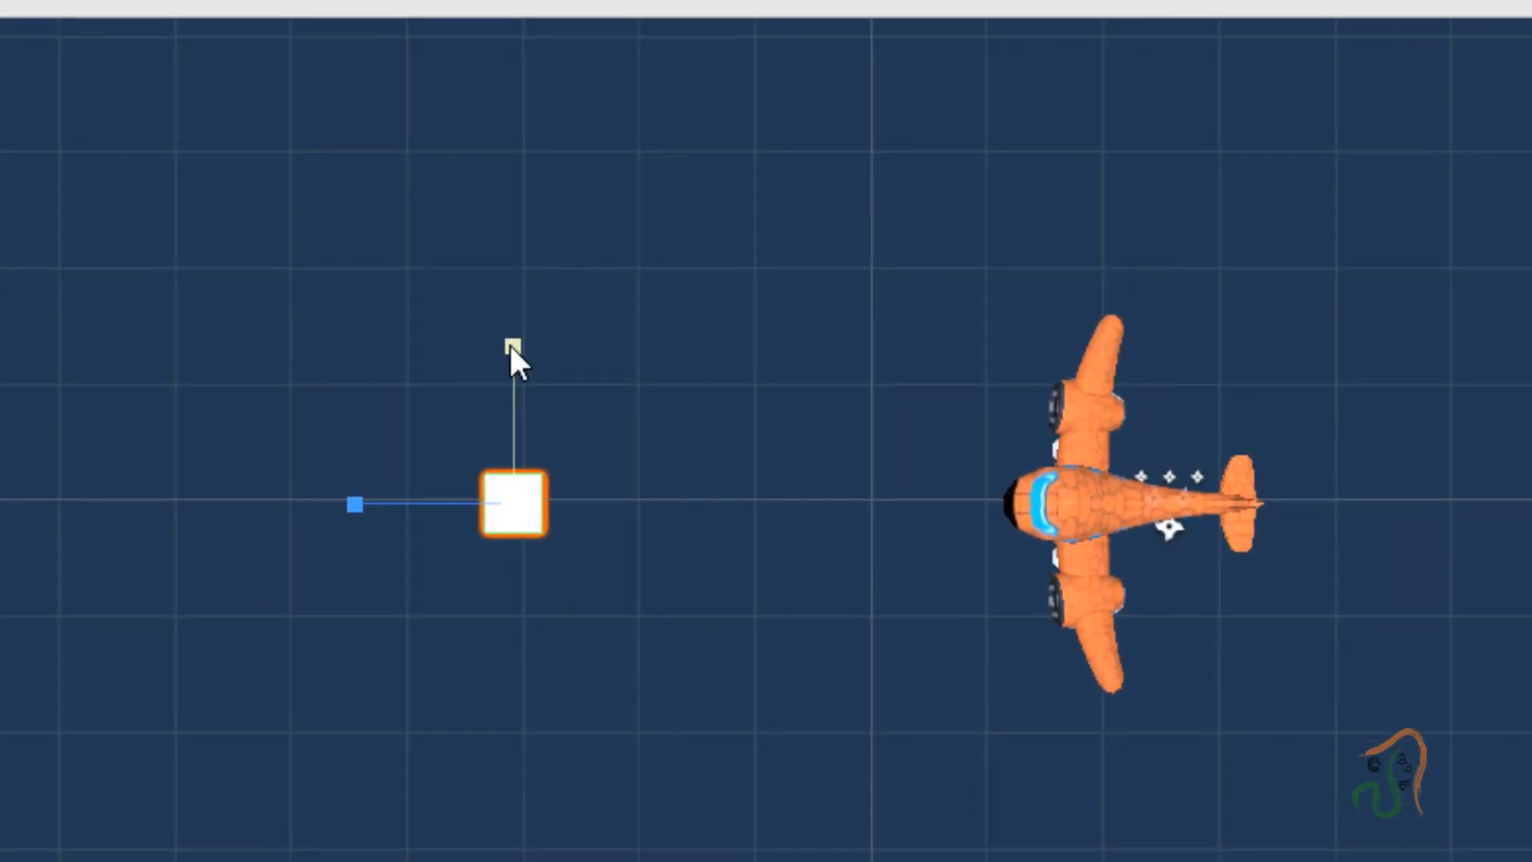
drag(511, 349, 526, 0)
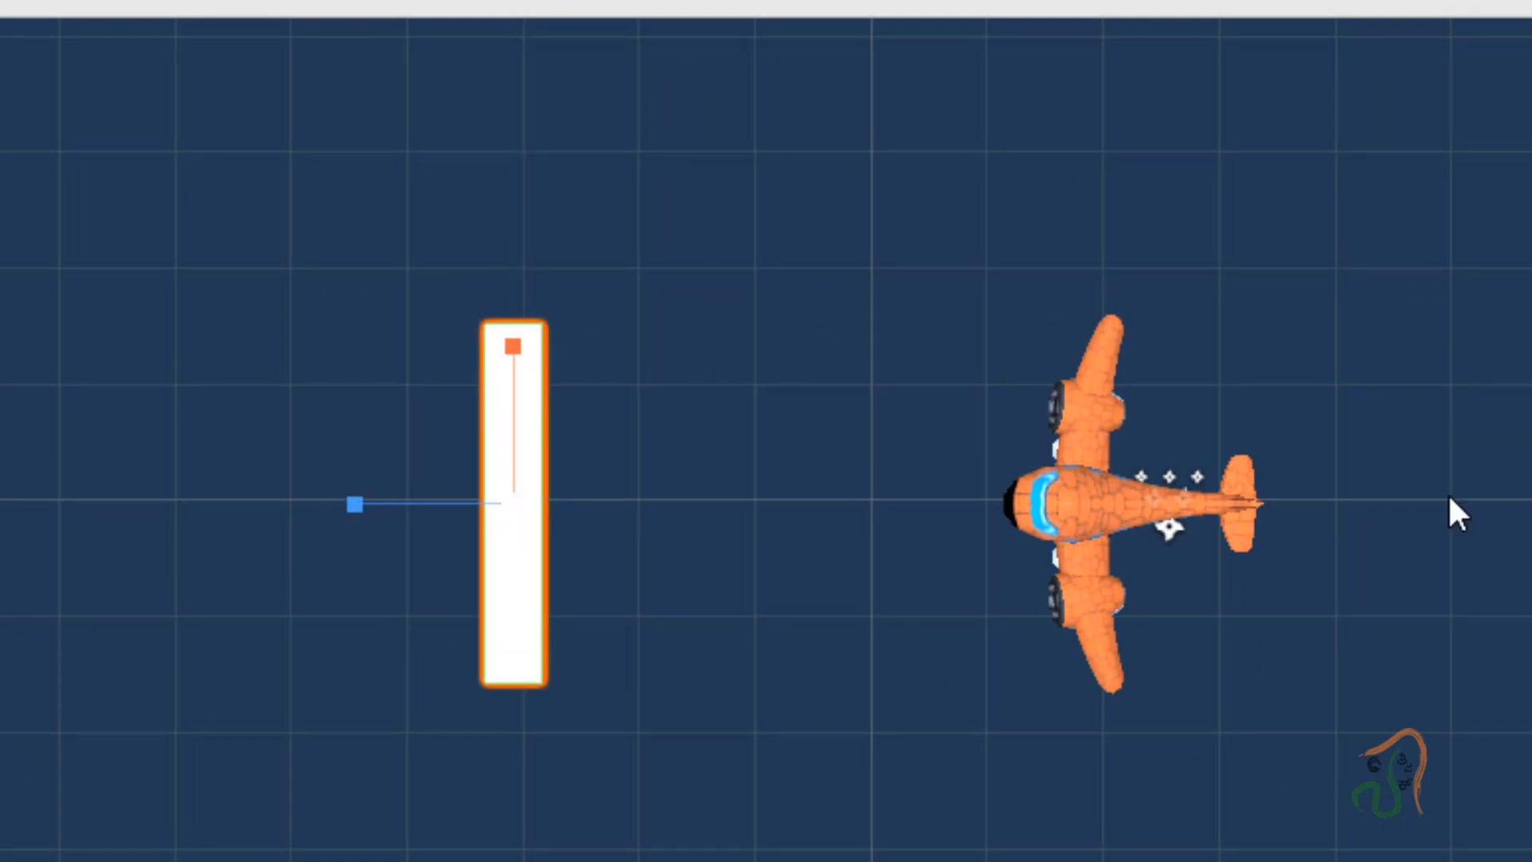
click(1476, 146)
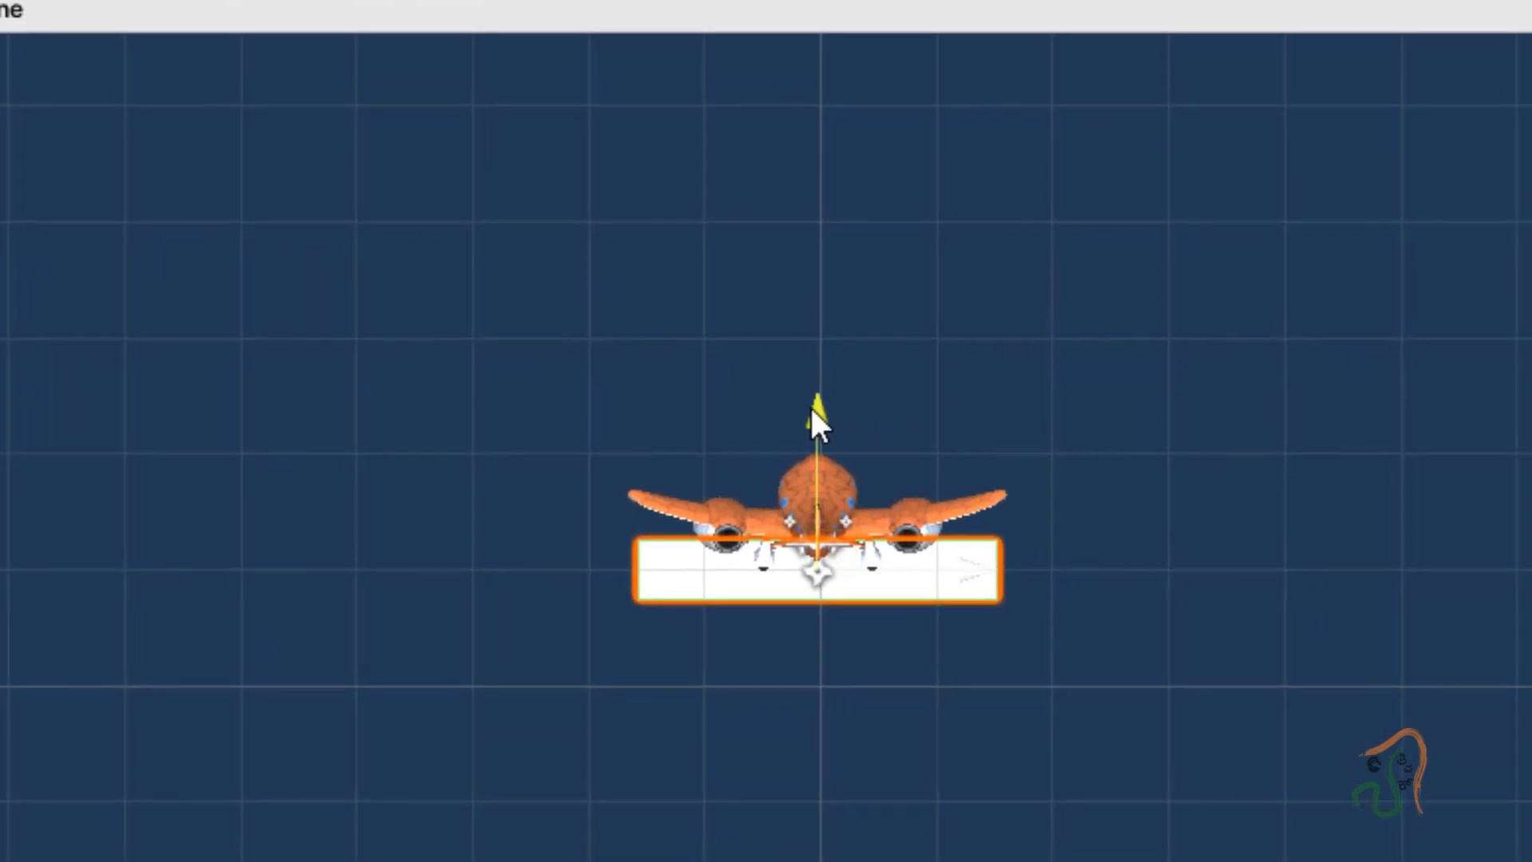
drag(812, 409, 831, 345)
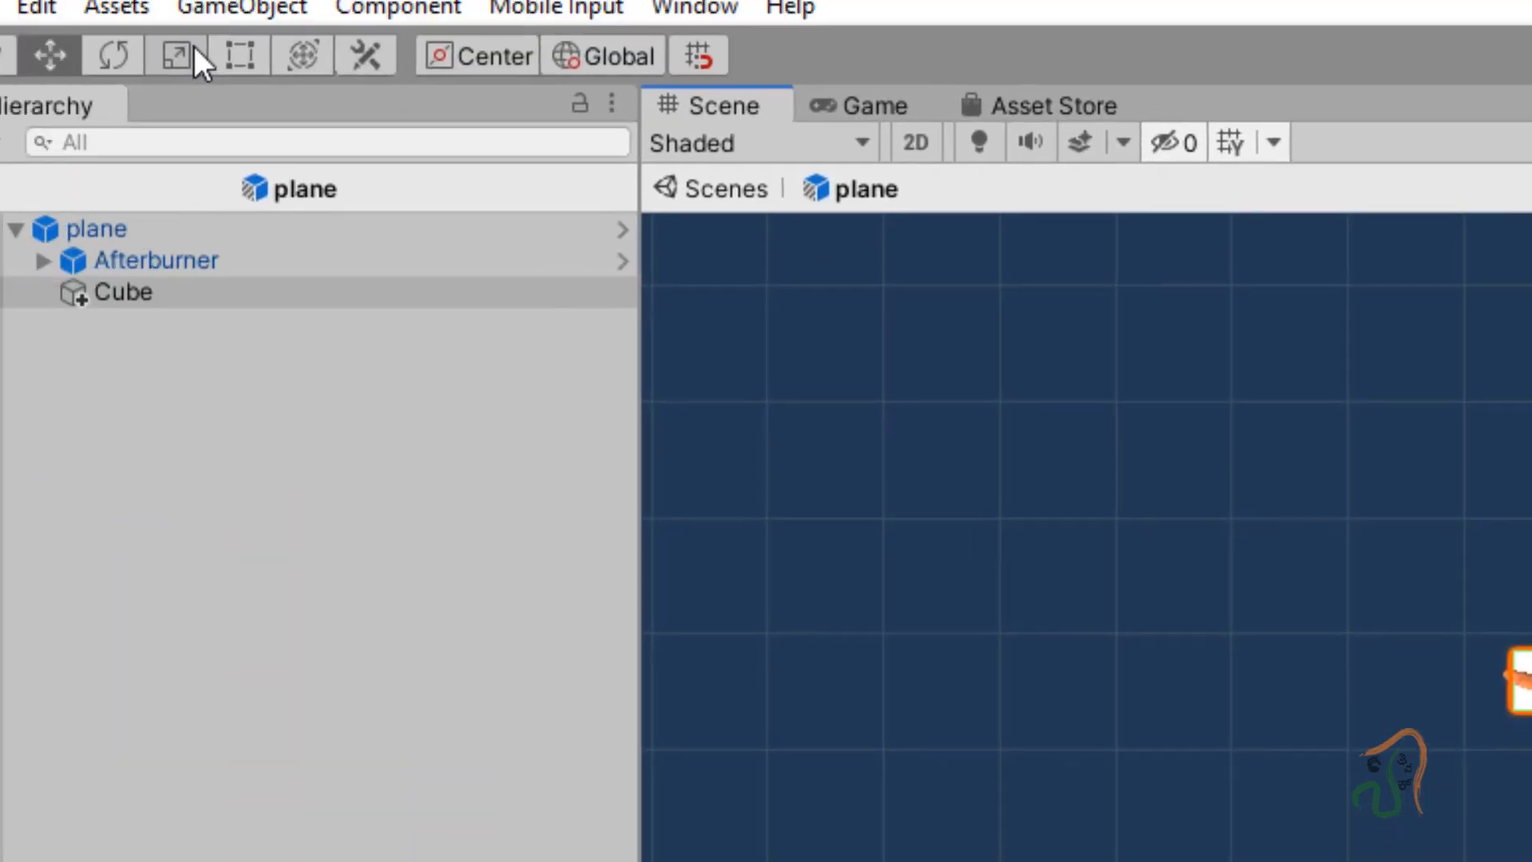
Step: Scale the cube to about 3225 in height along Y and thin it to about 250 along Z
click(195, 55)
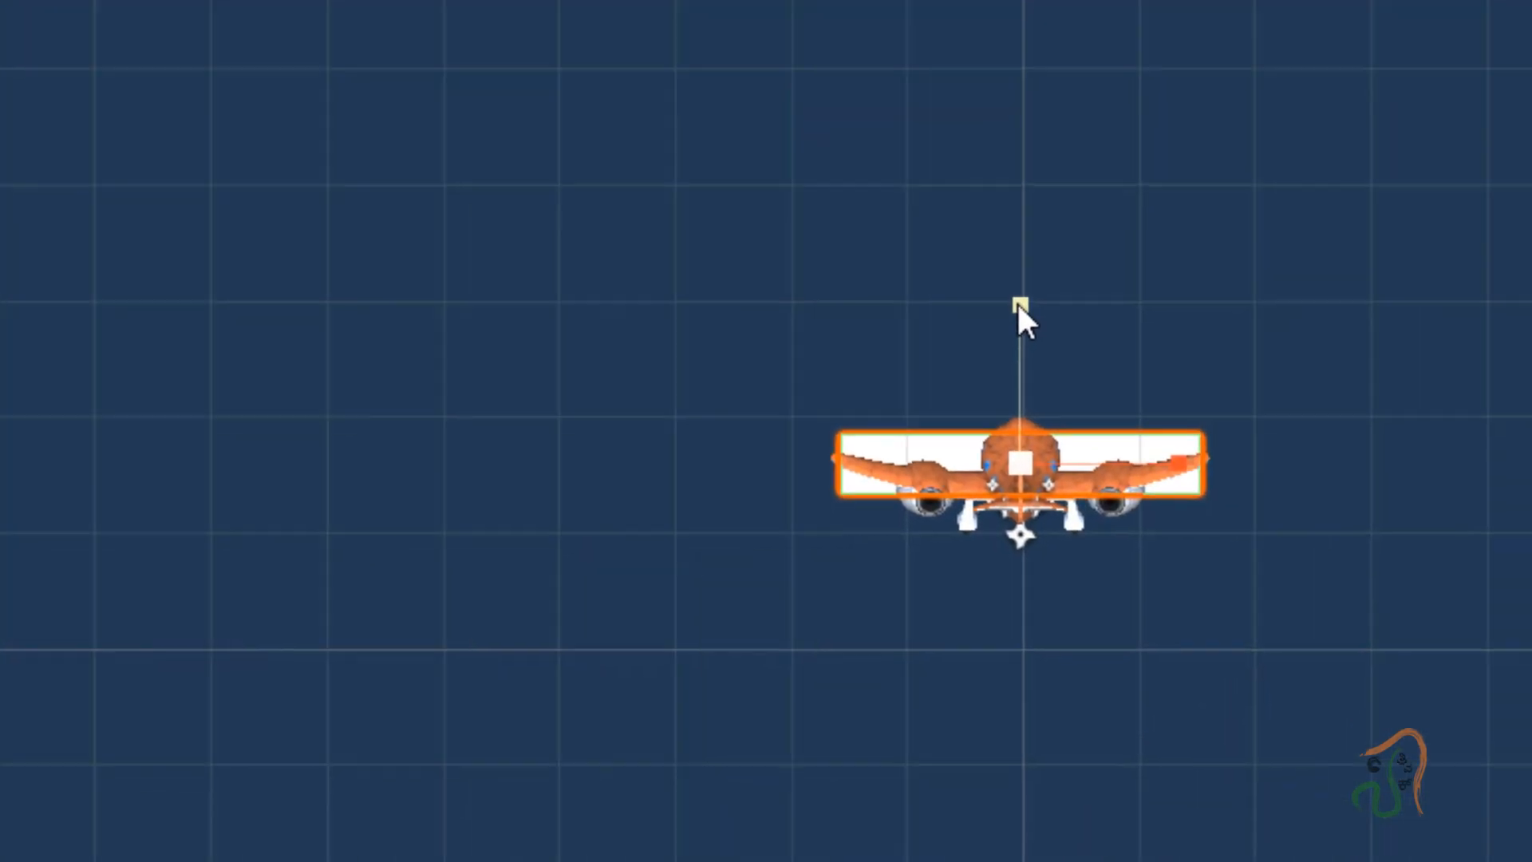
drag(1018, 314, 900, 0)
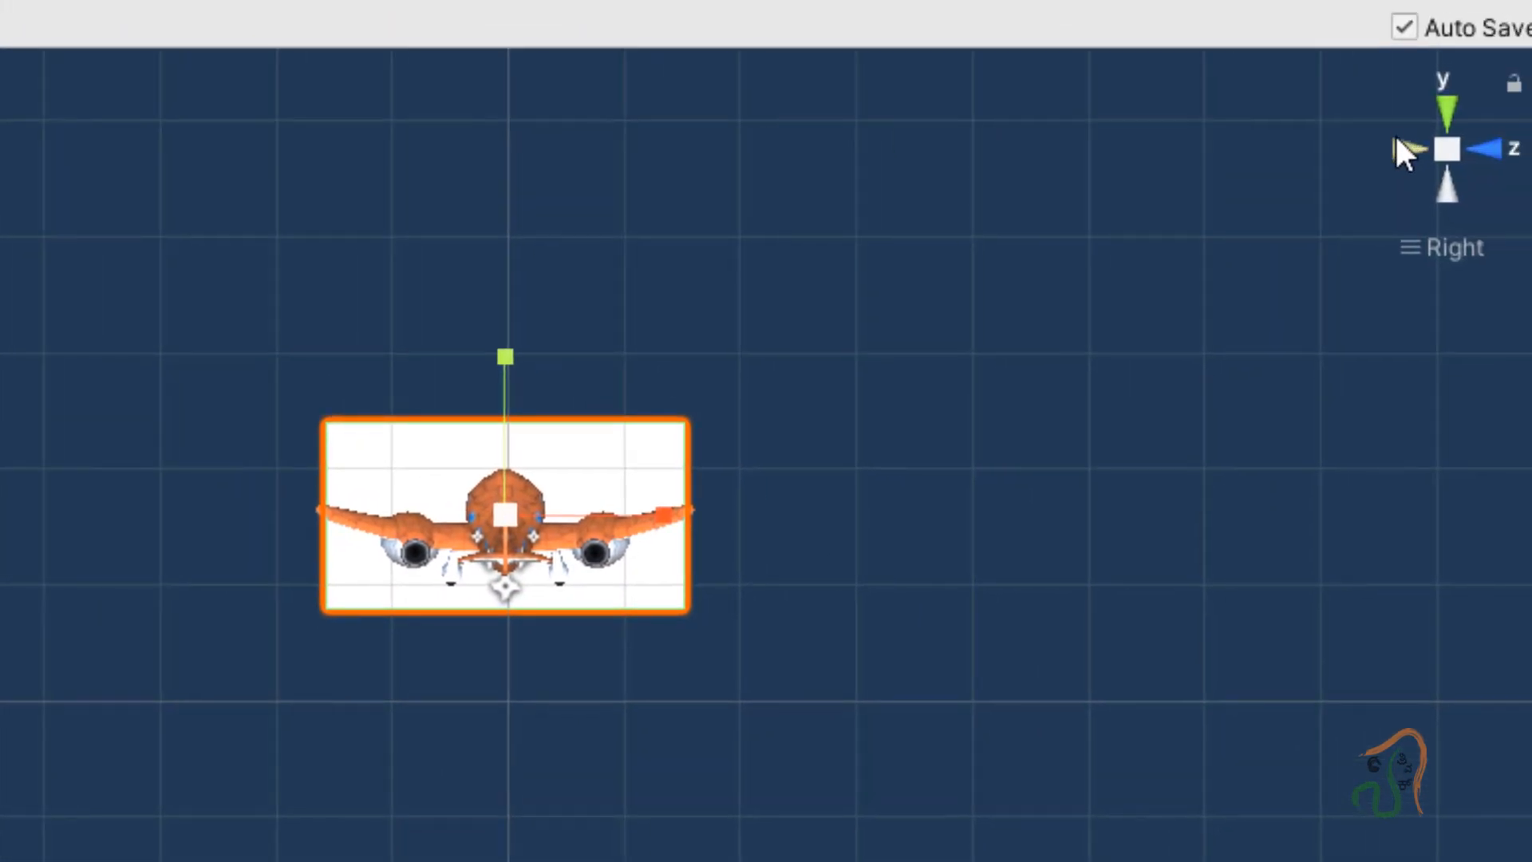
click(1403, 147)
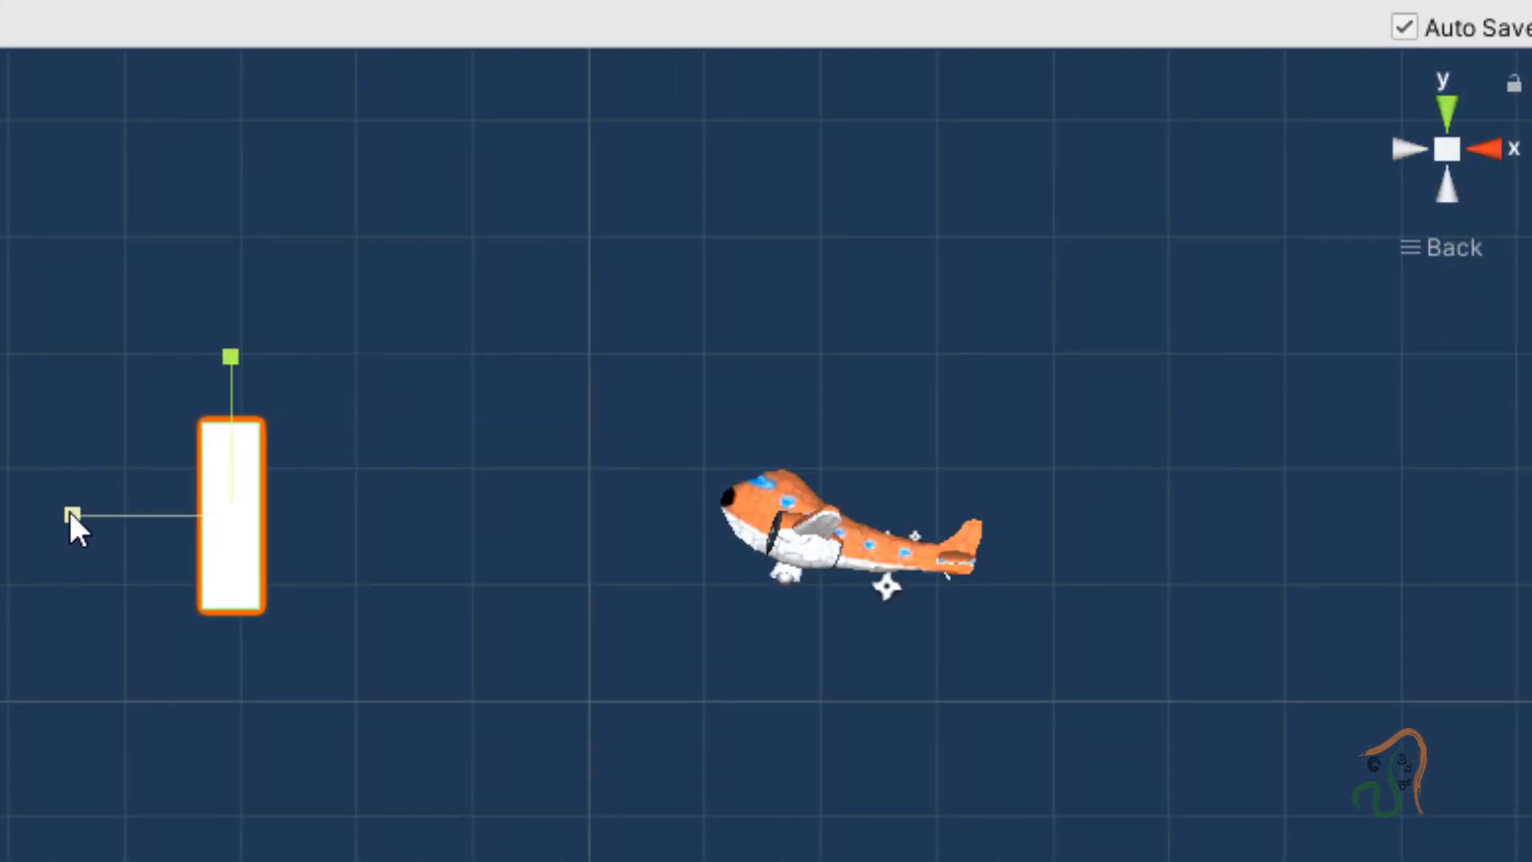
drag(70, 514, 194, 515)
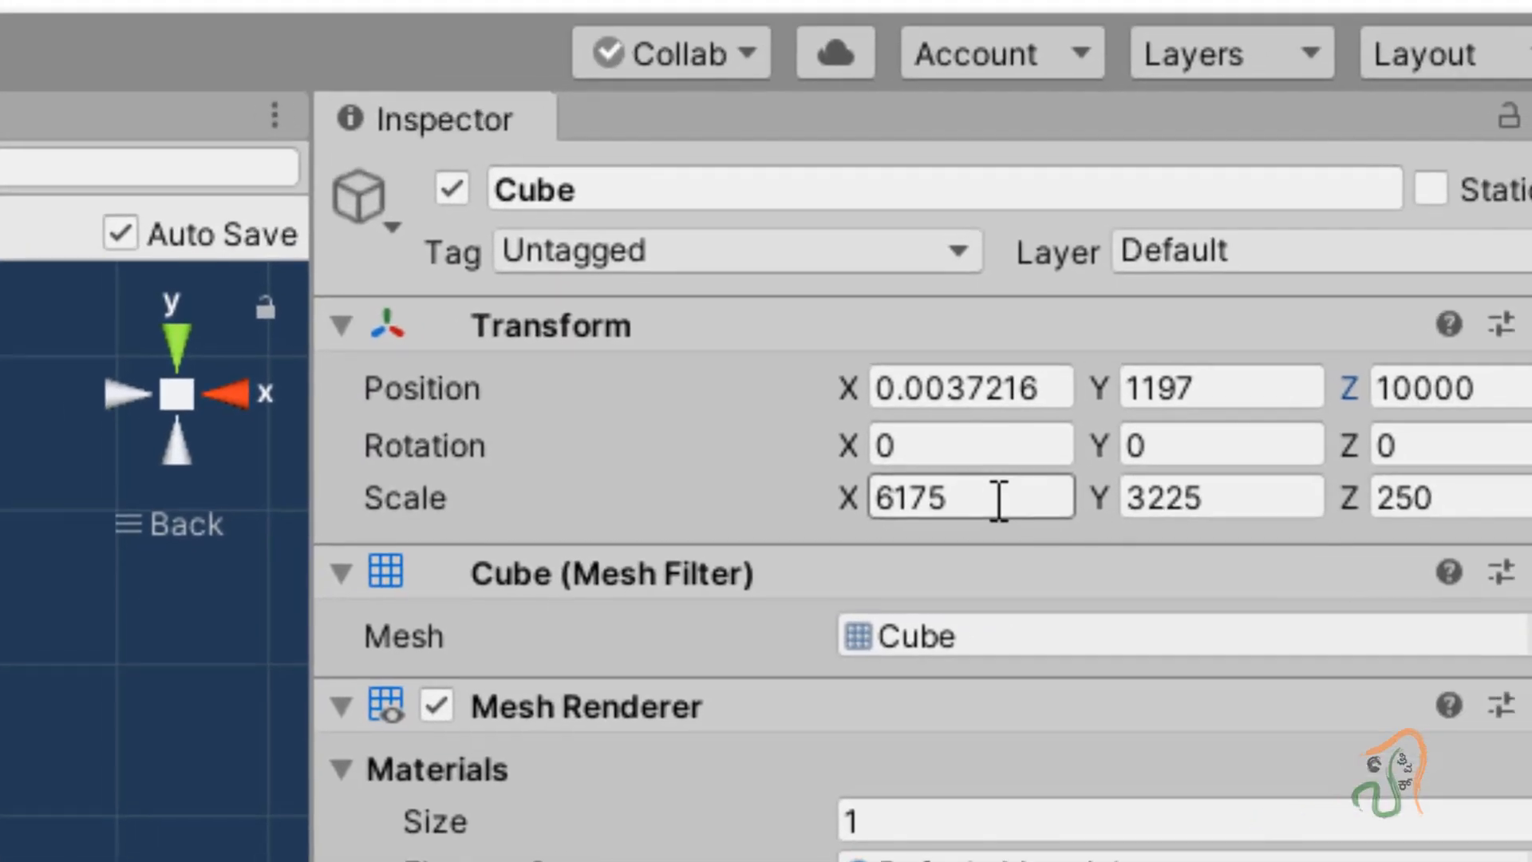
Step: Set the cube's scale to exactly 6000 on X and 3000 on Y
drag(993, 500, 708, 499)
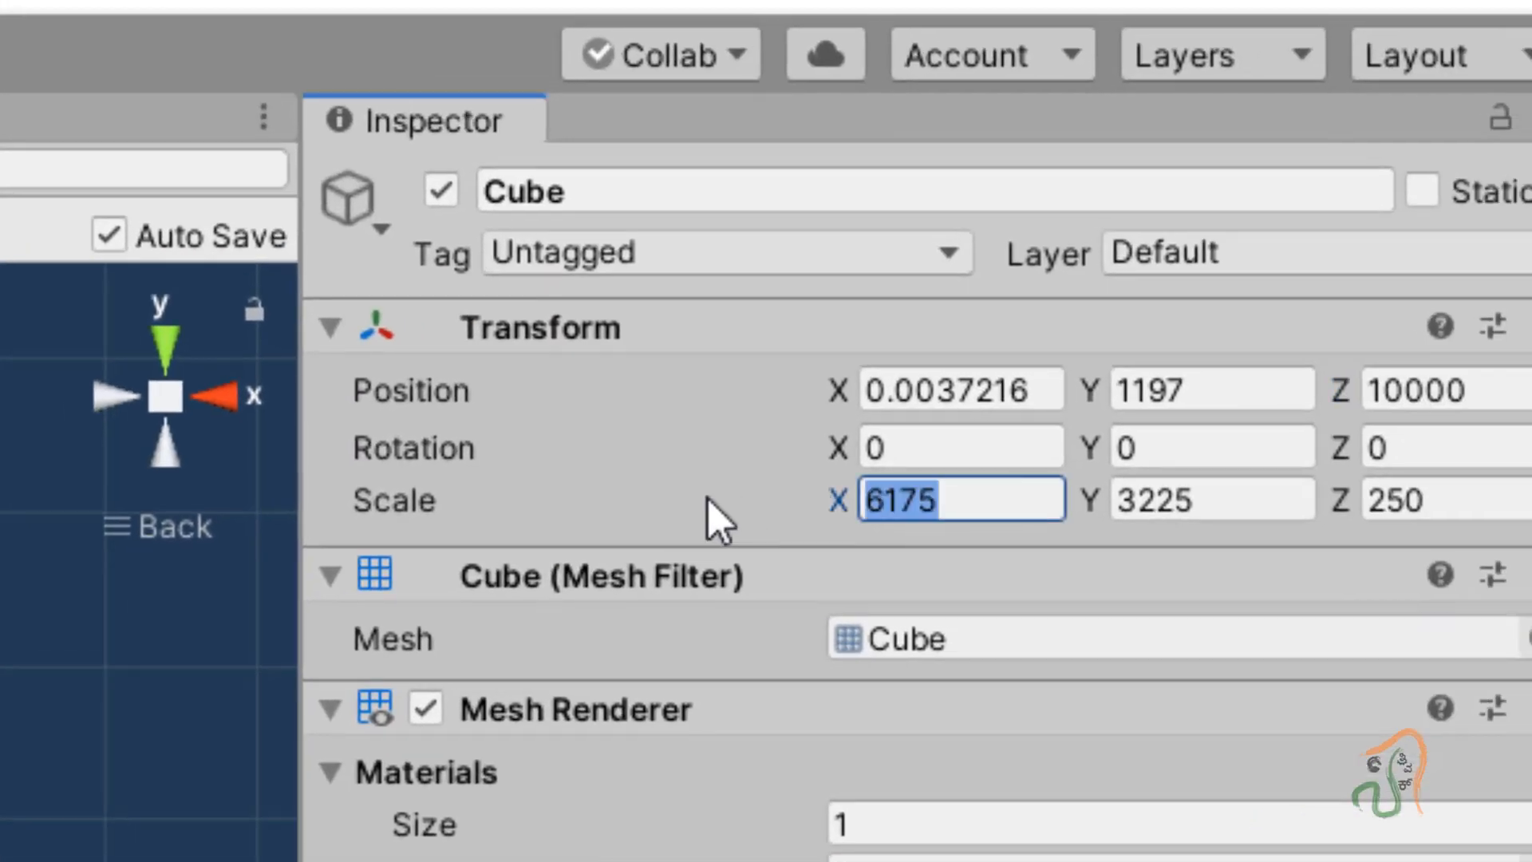
text(6000)
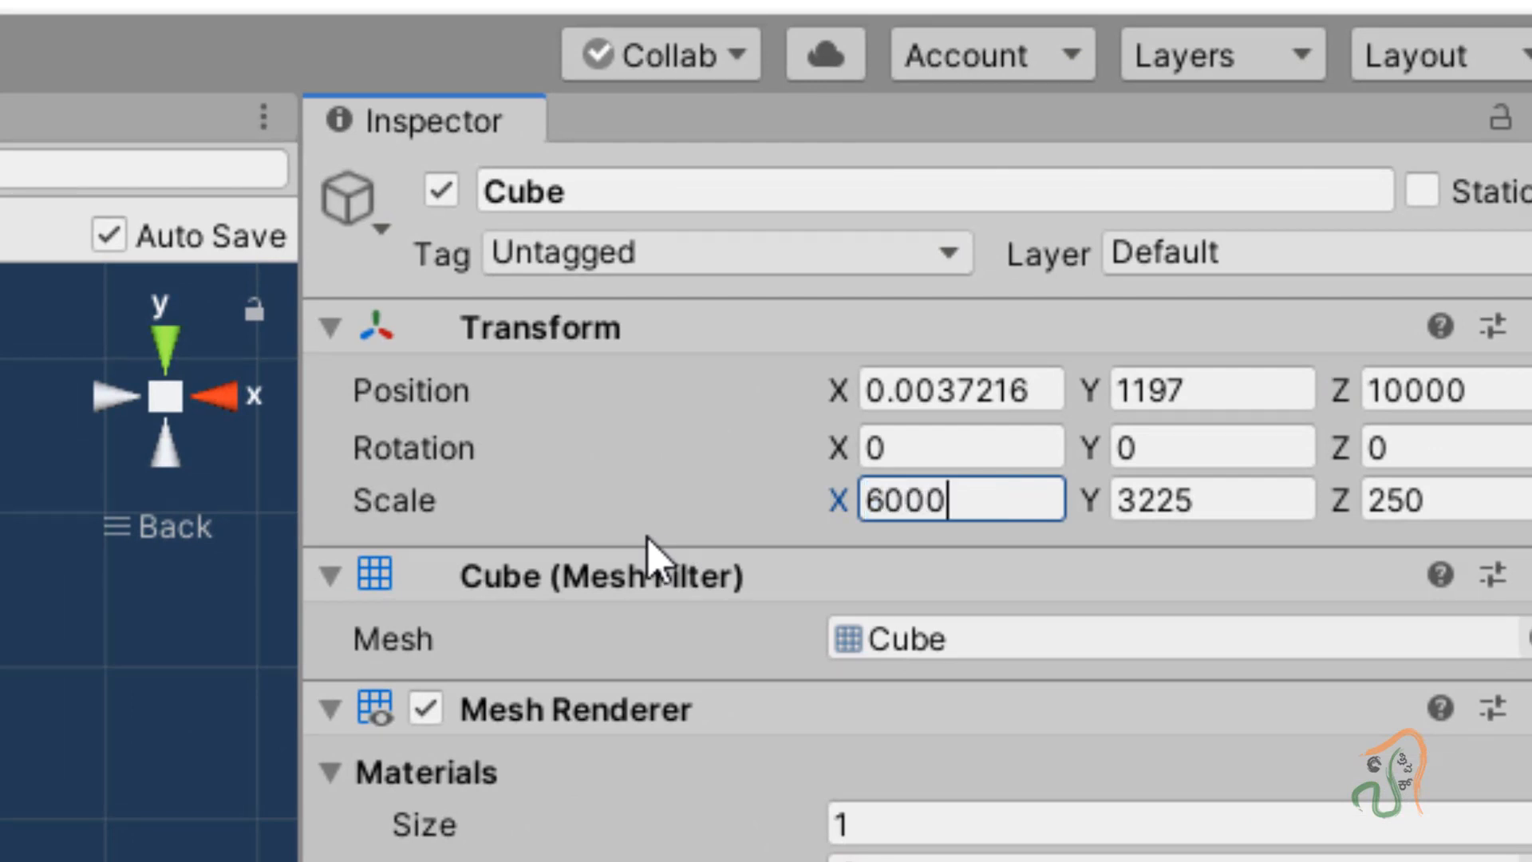
key(Tab)
text(3000)
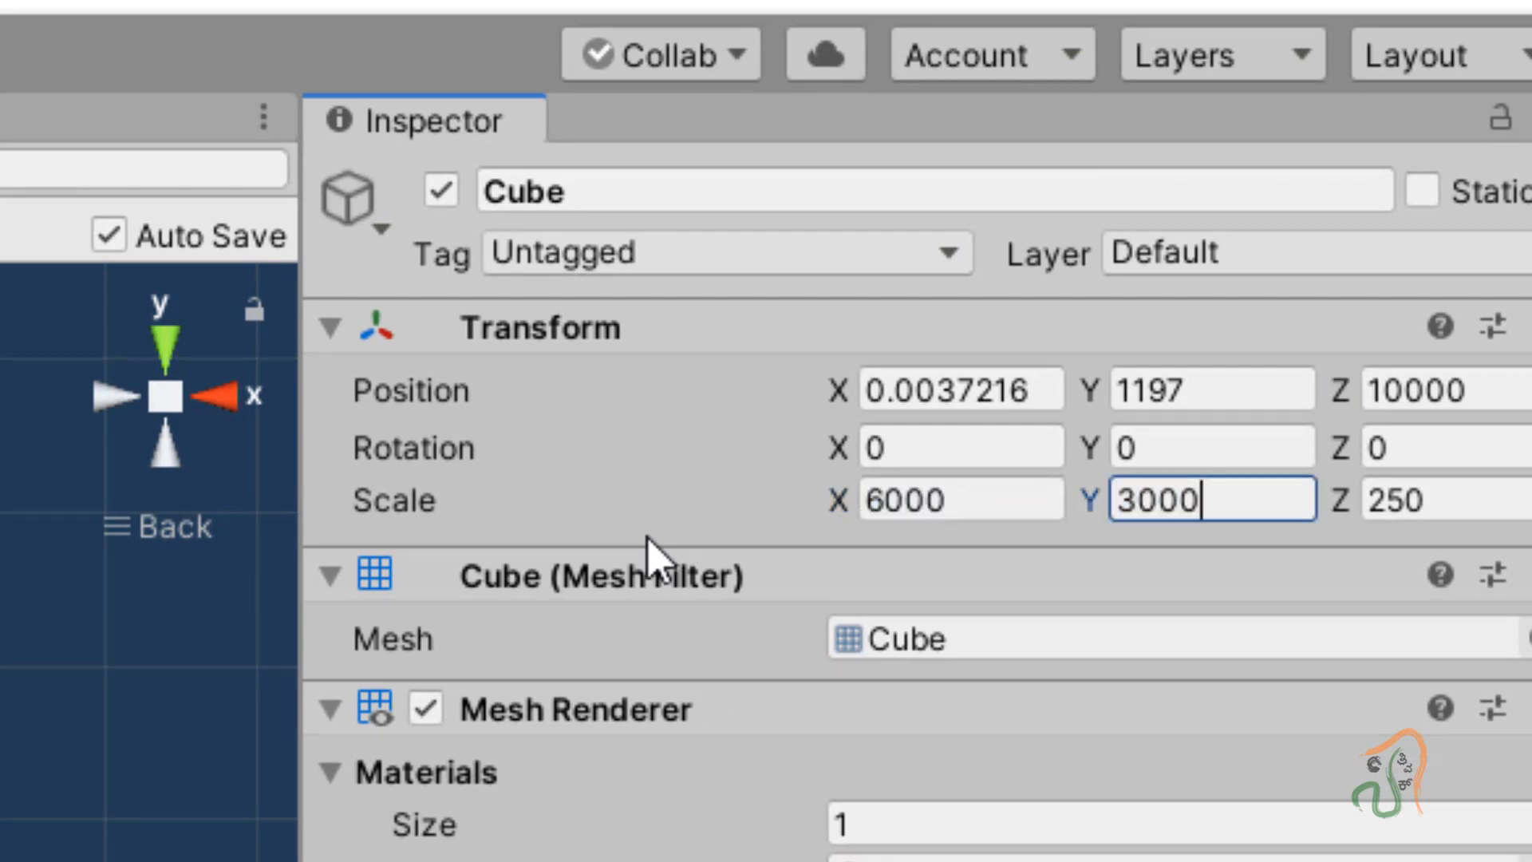
Step: Thin the cube further by setting its Z scale to exactly 100
key(Tab)
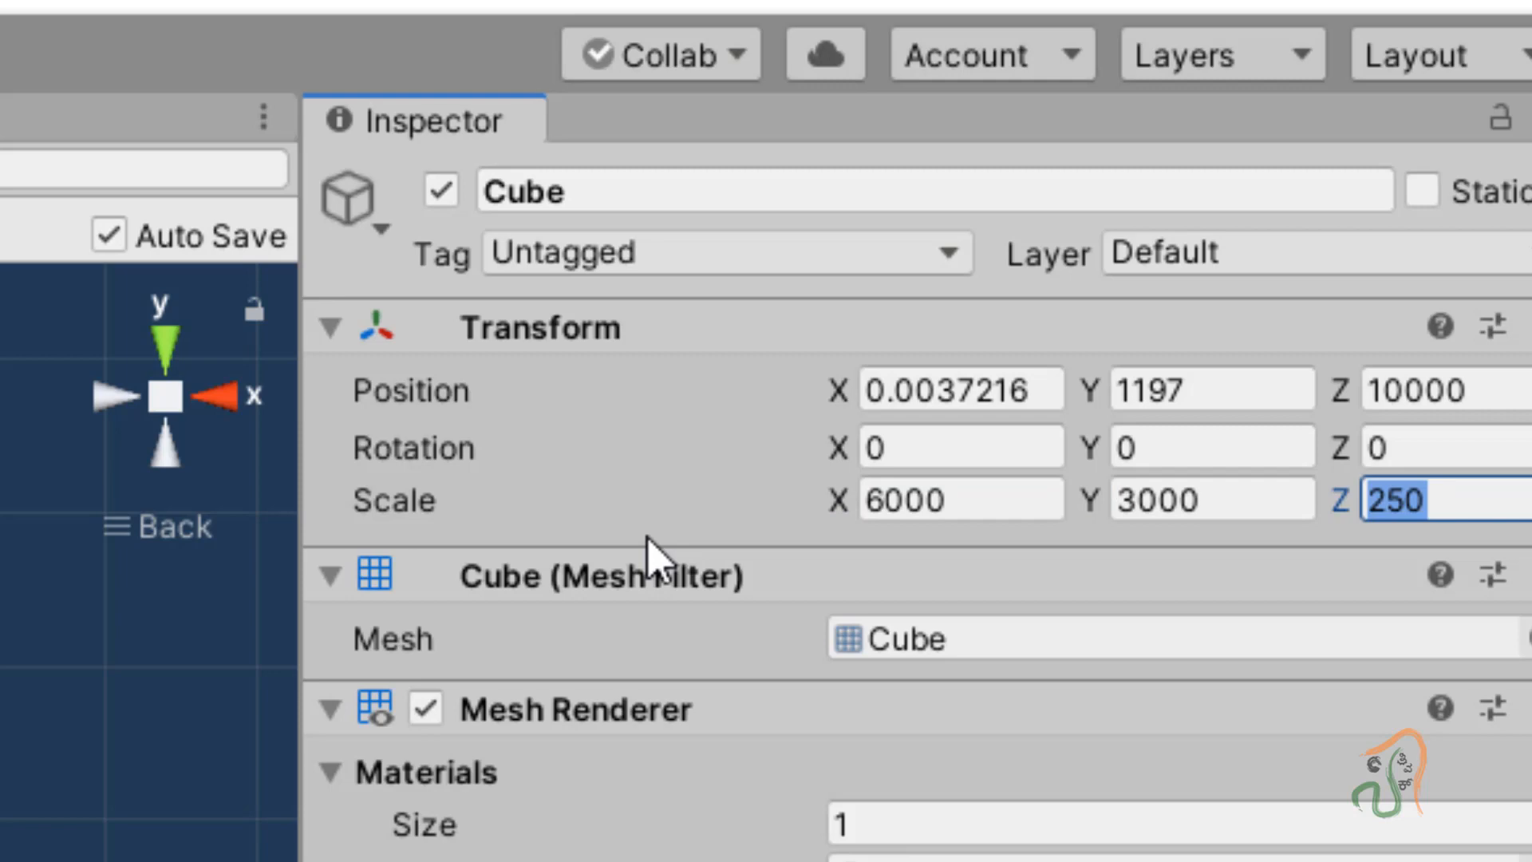
text(100)
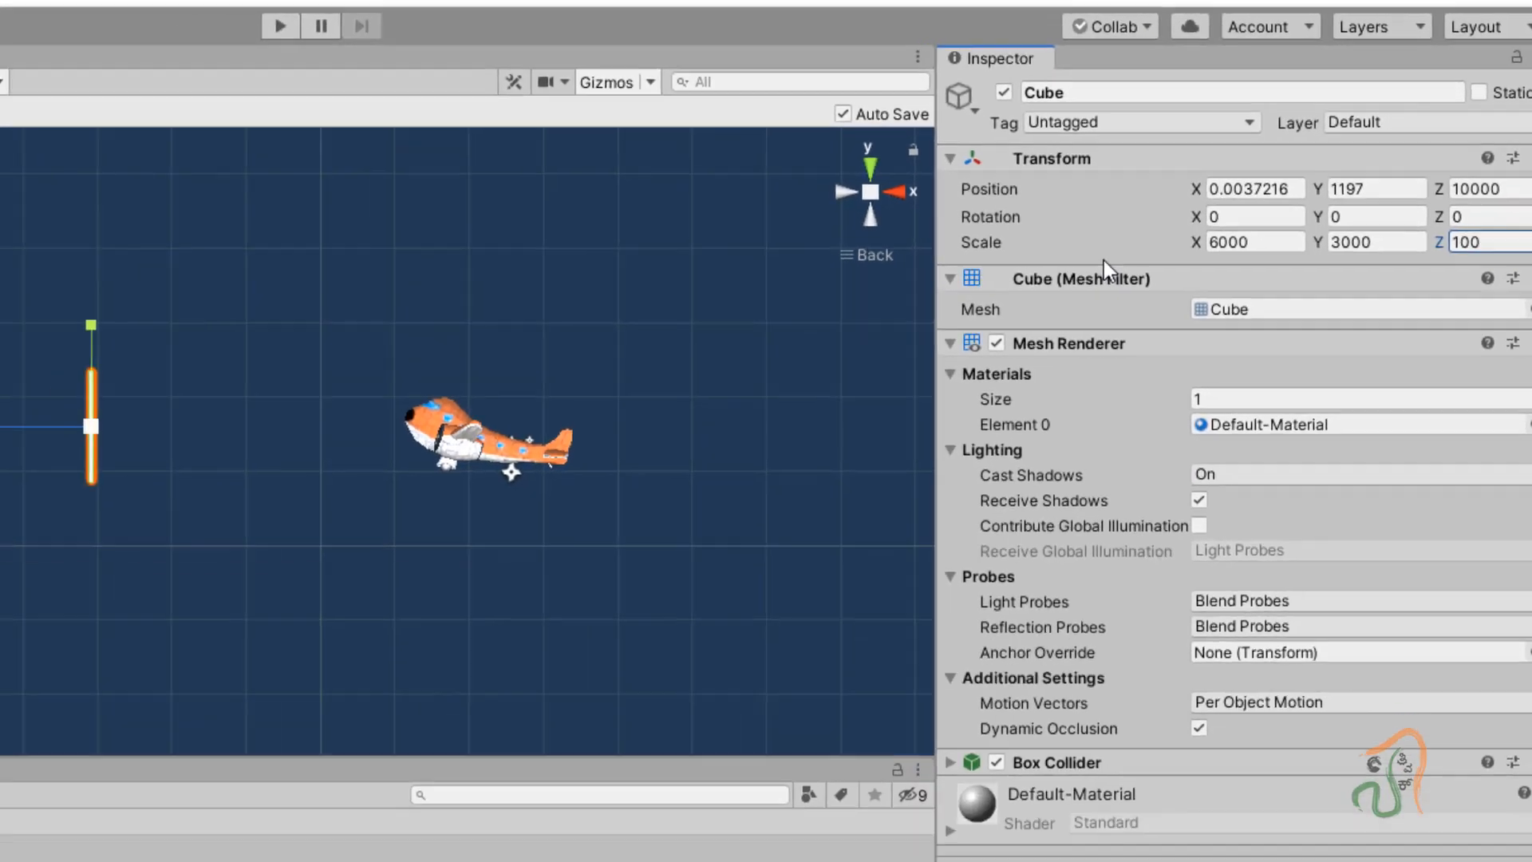
scroll(62, 587, up, 2)
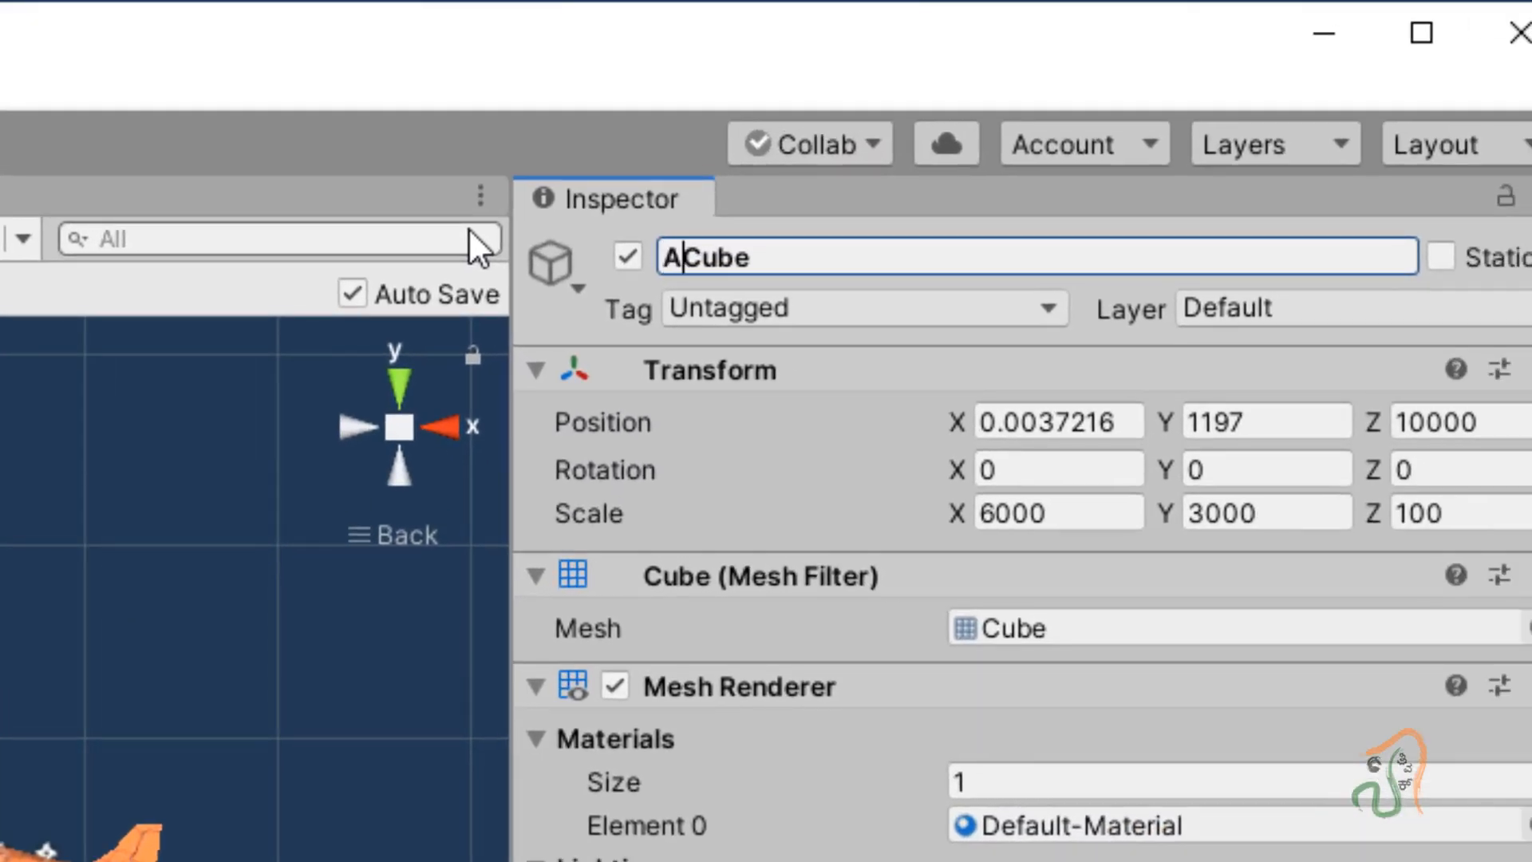
Step: Rename the cube as AirplaneWall
text(irplaneCube)
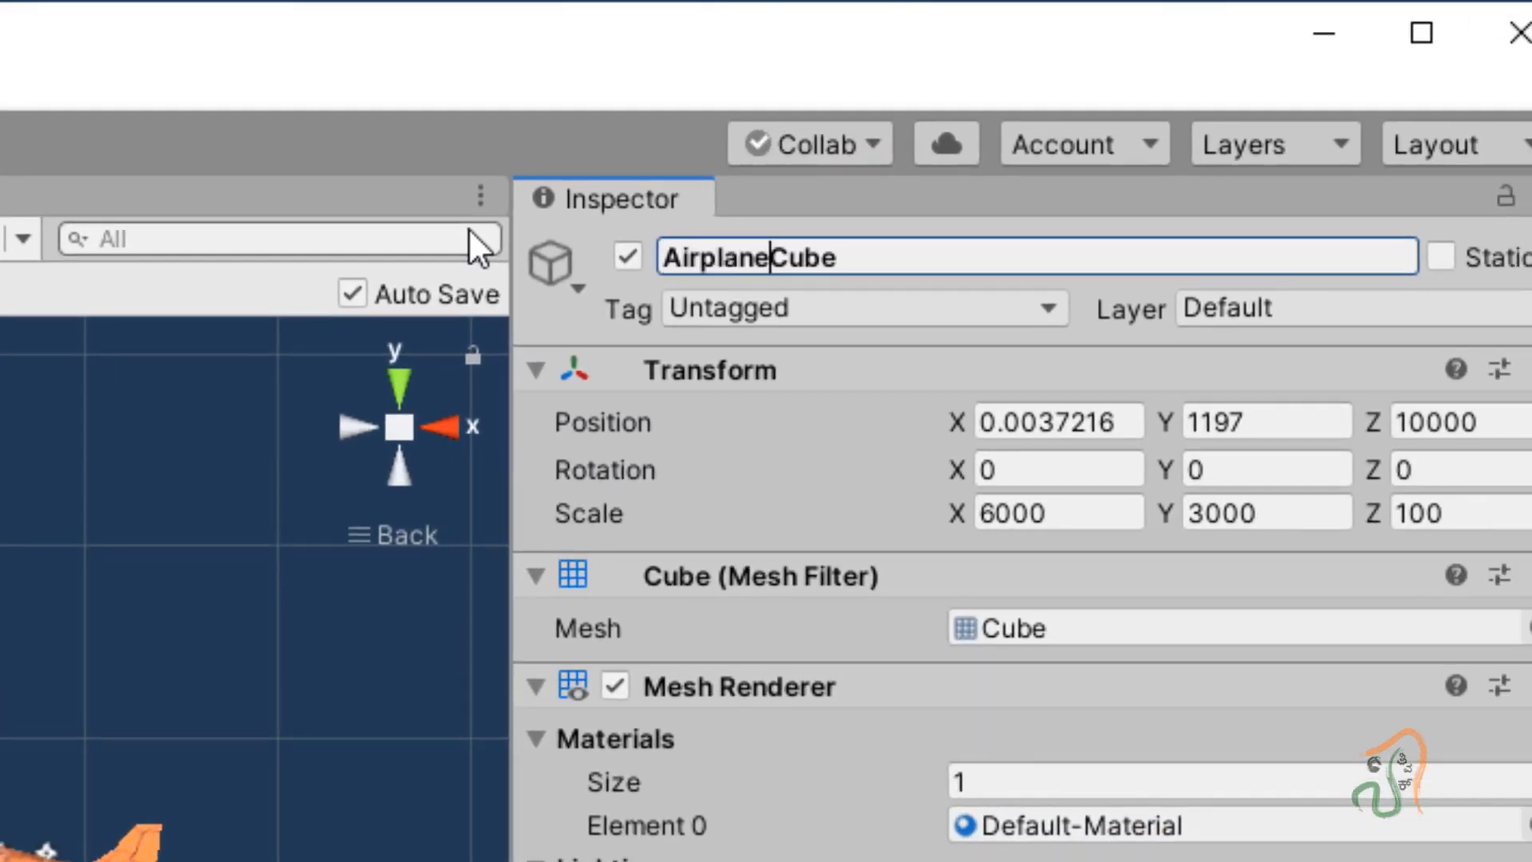
double_click(920, 249)
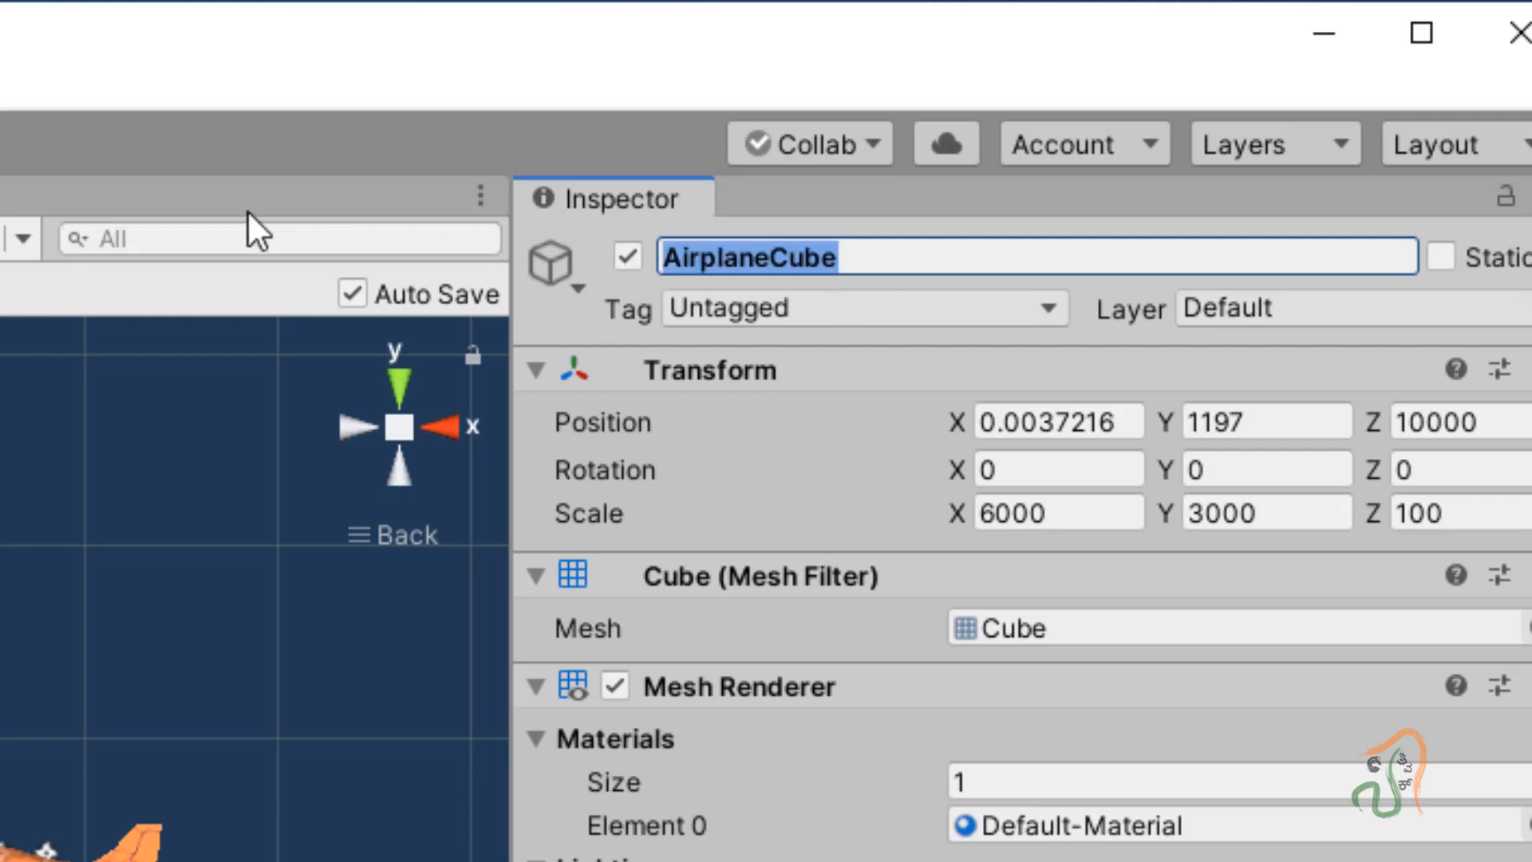
text(A)
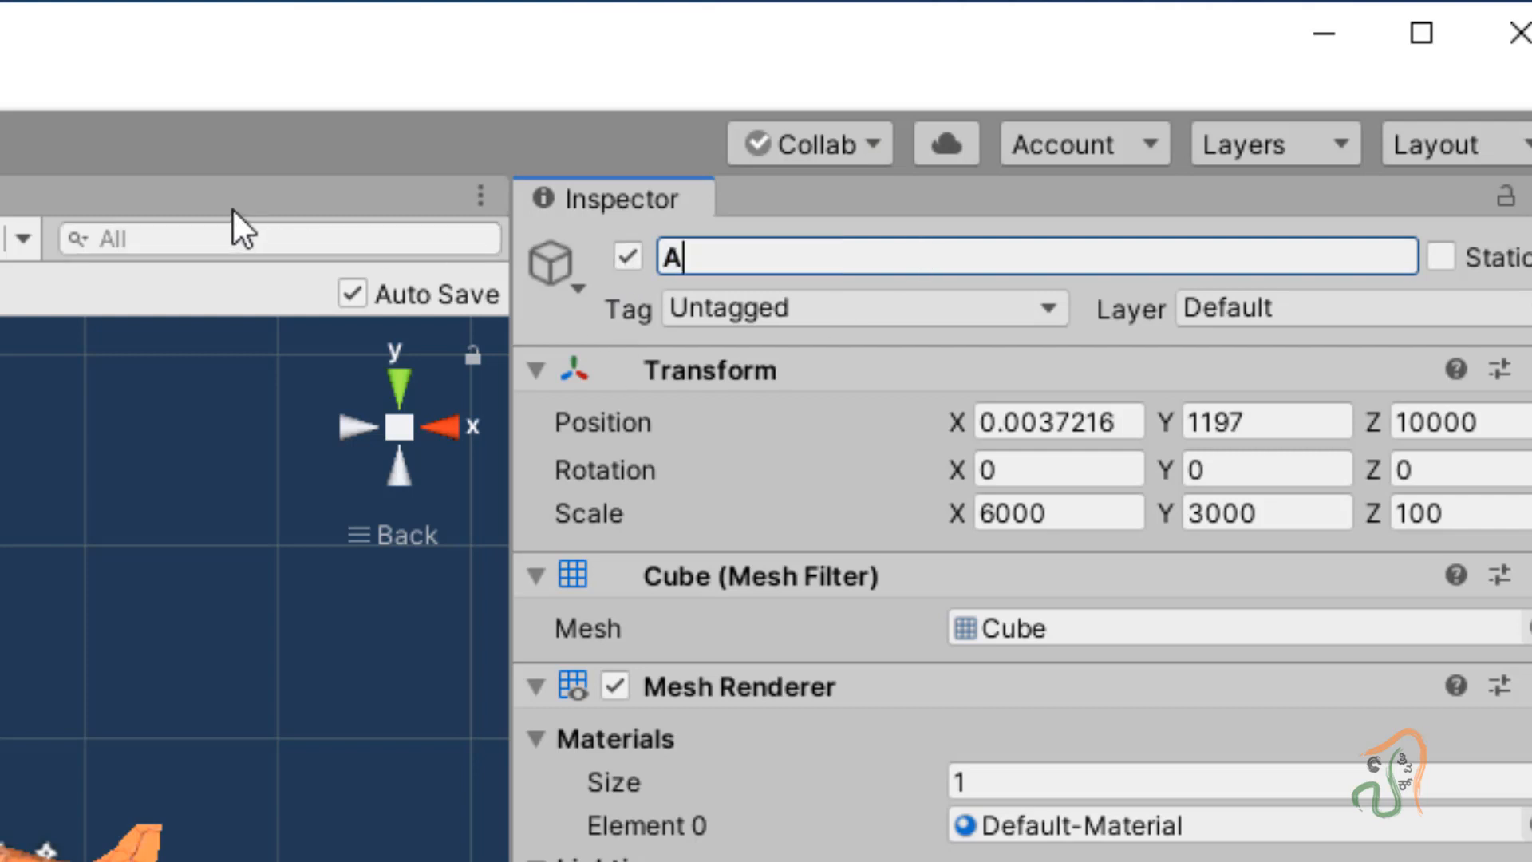
text(irplanewall)
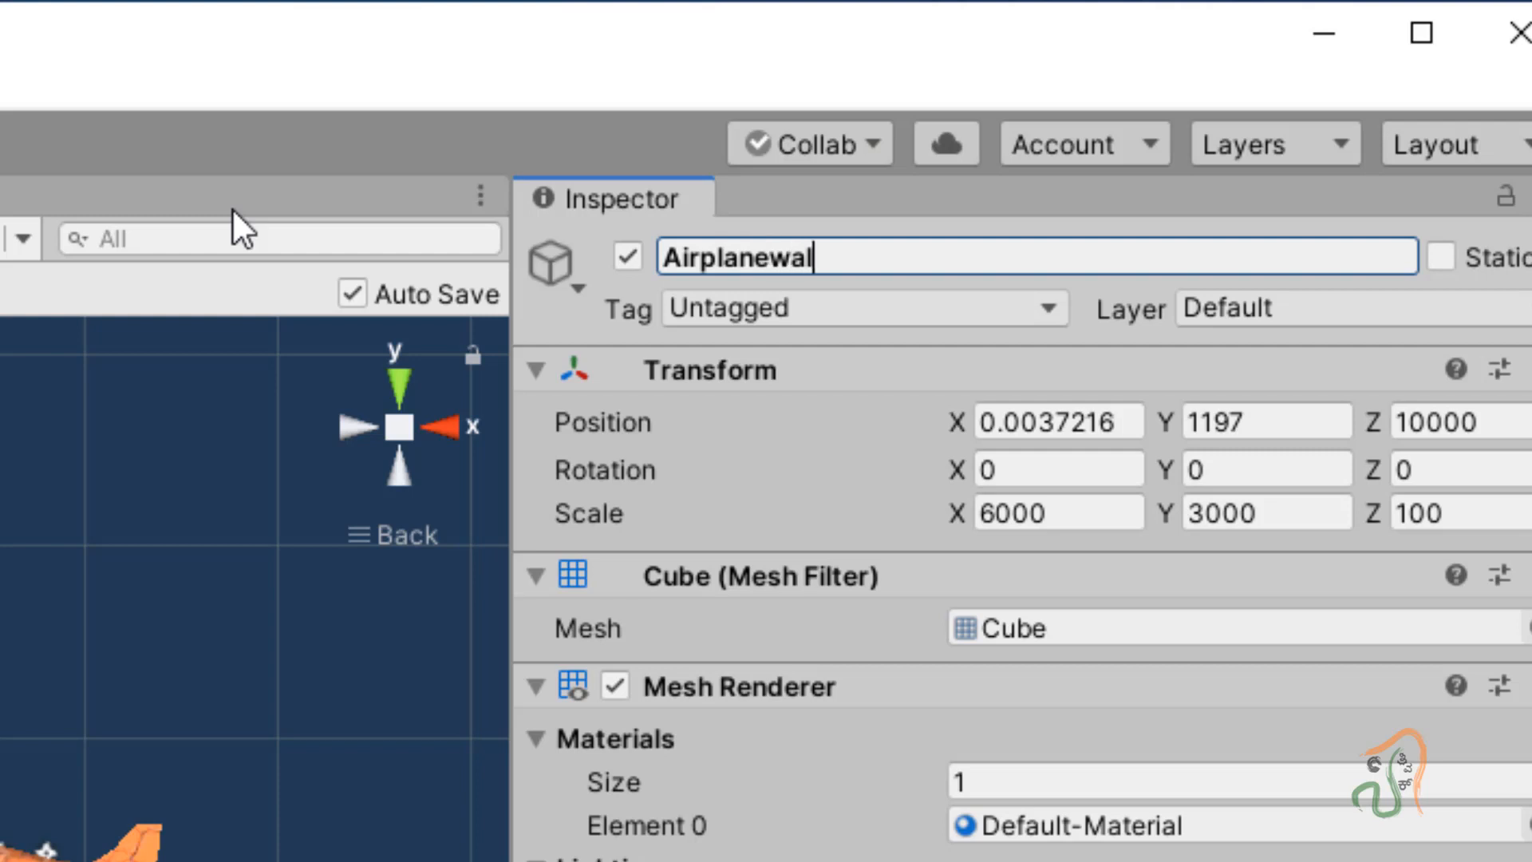
key(BackSpace)
key(BackSpace)
key(BackSpace)
key(BackSpace)
text(Wall)
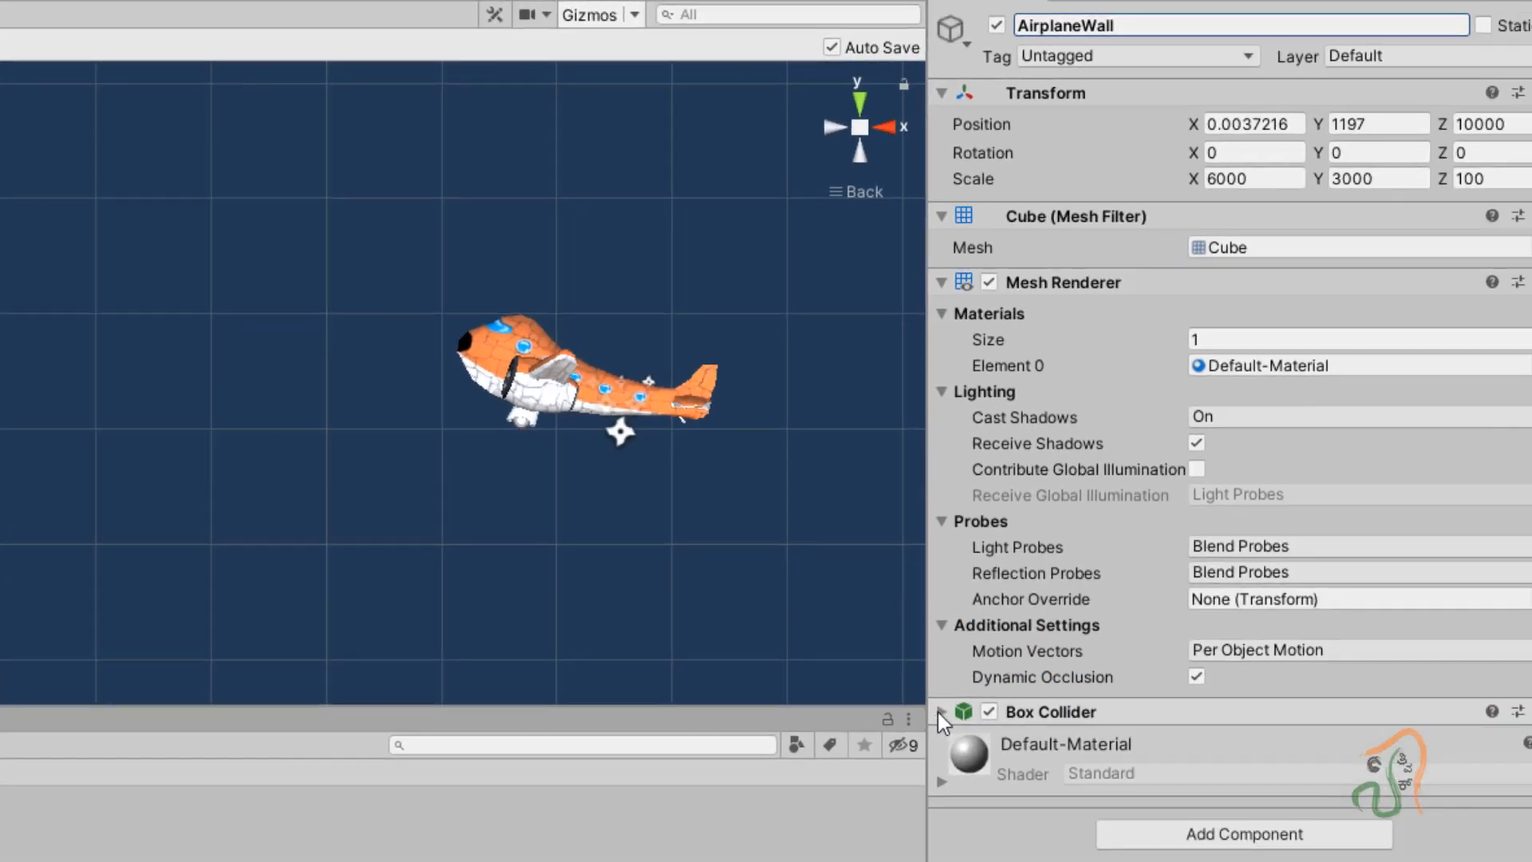
Step: Make the AirplaneWall's Box Collider act as a trigger by enabling Is Trigger
click(939, 712)
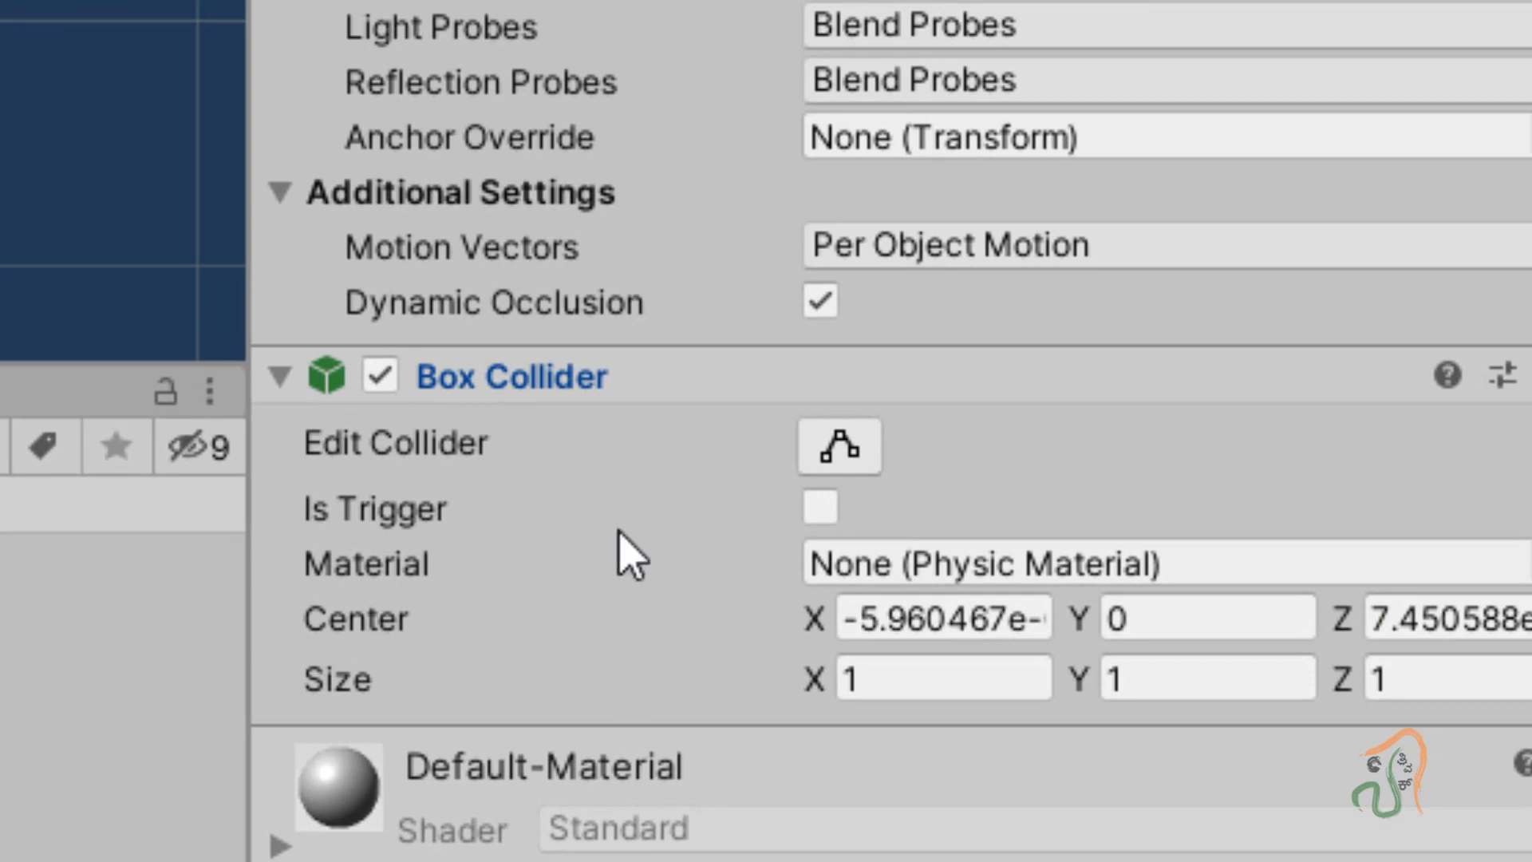
click(824, 510)
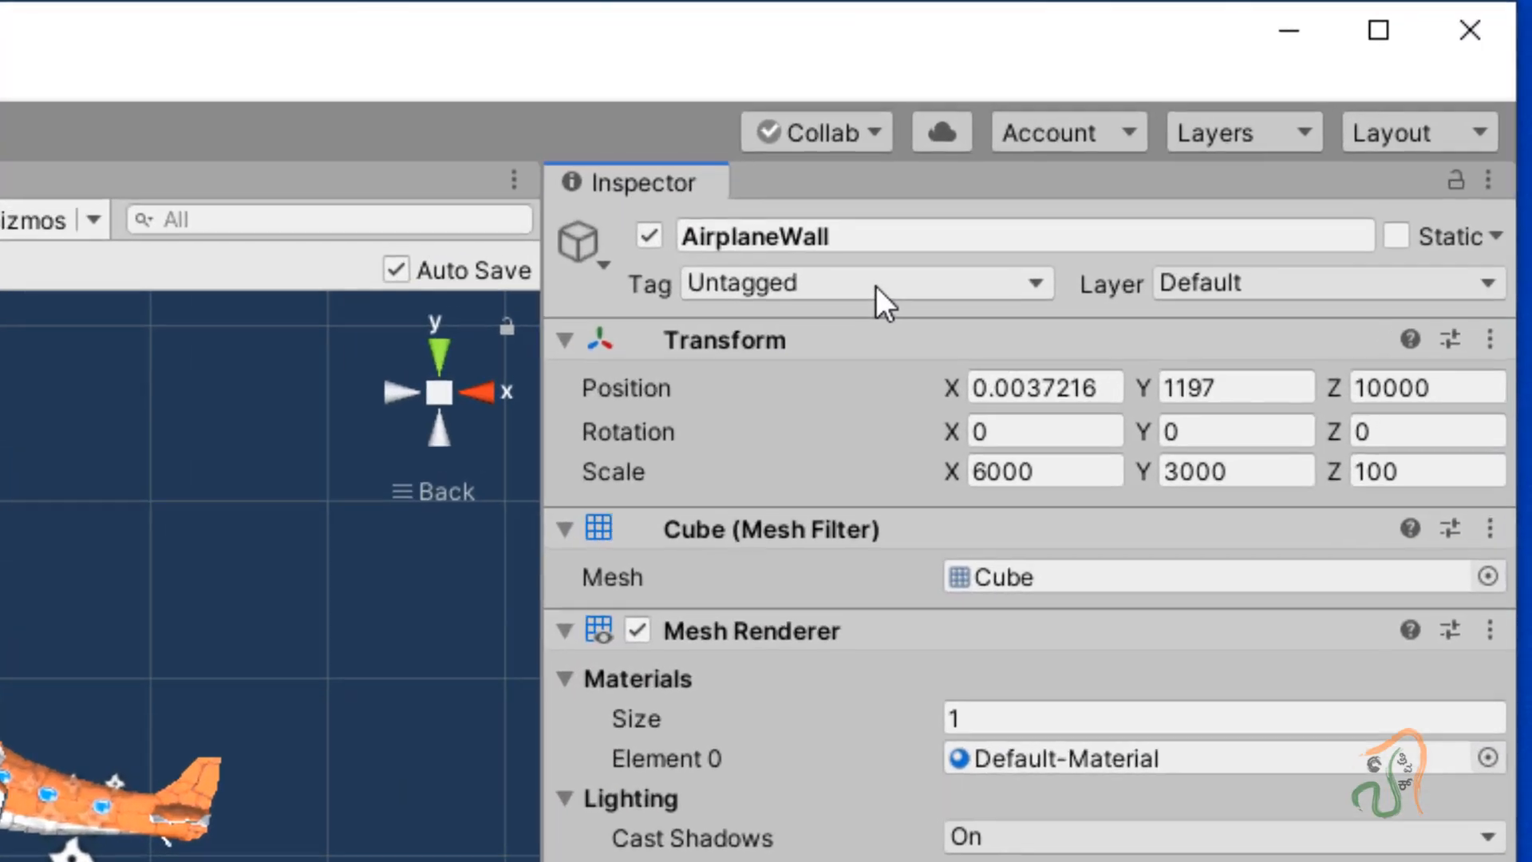
click(1181, 159)
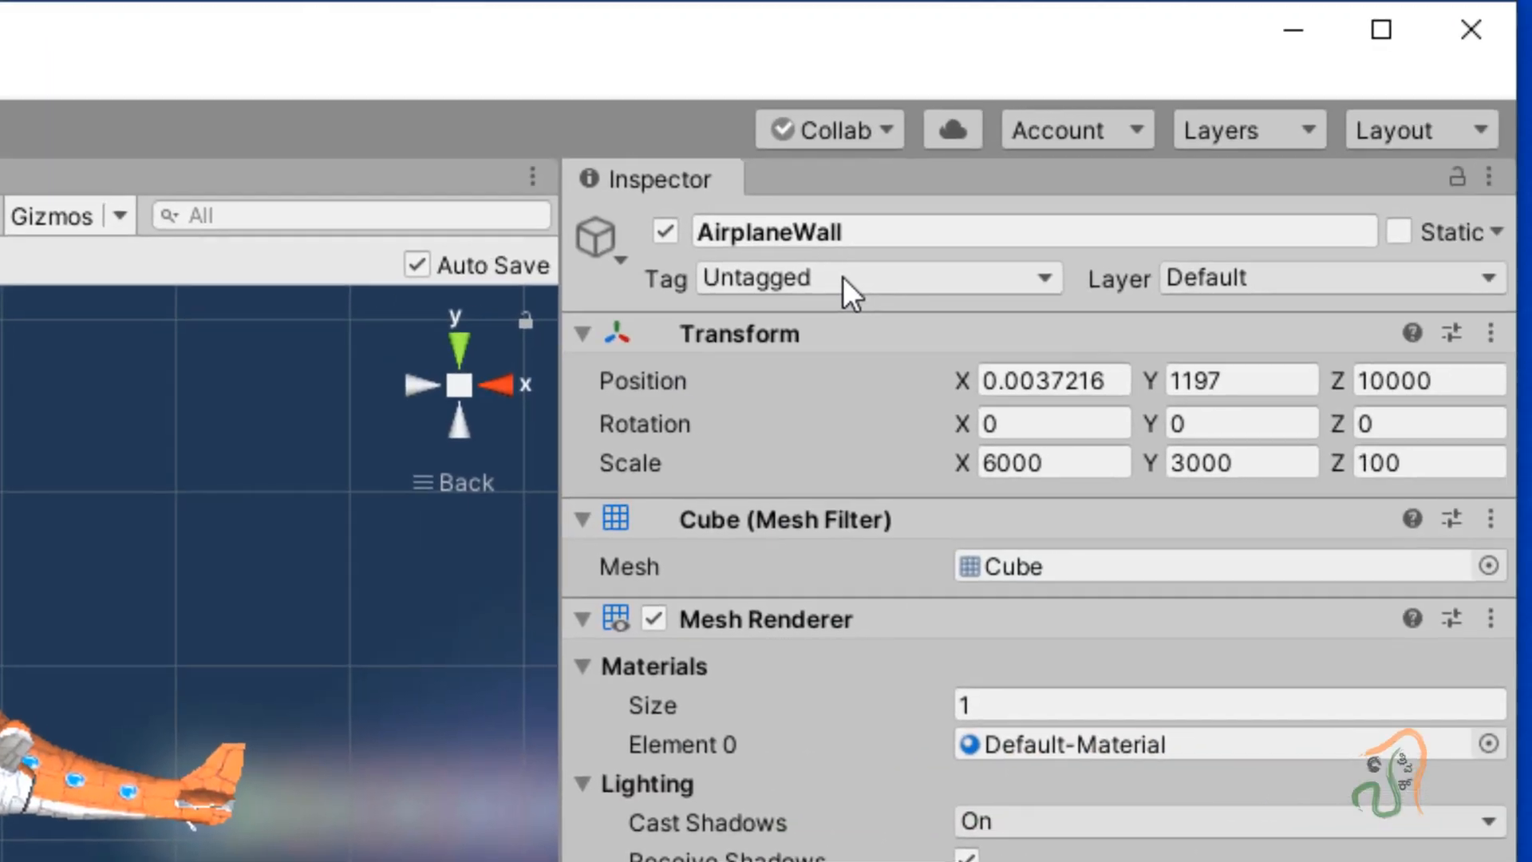
Step: Create and save a new tag named AIRHIT in the project's tag list
click(843, 276)
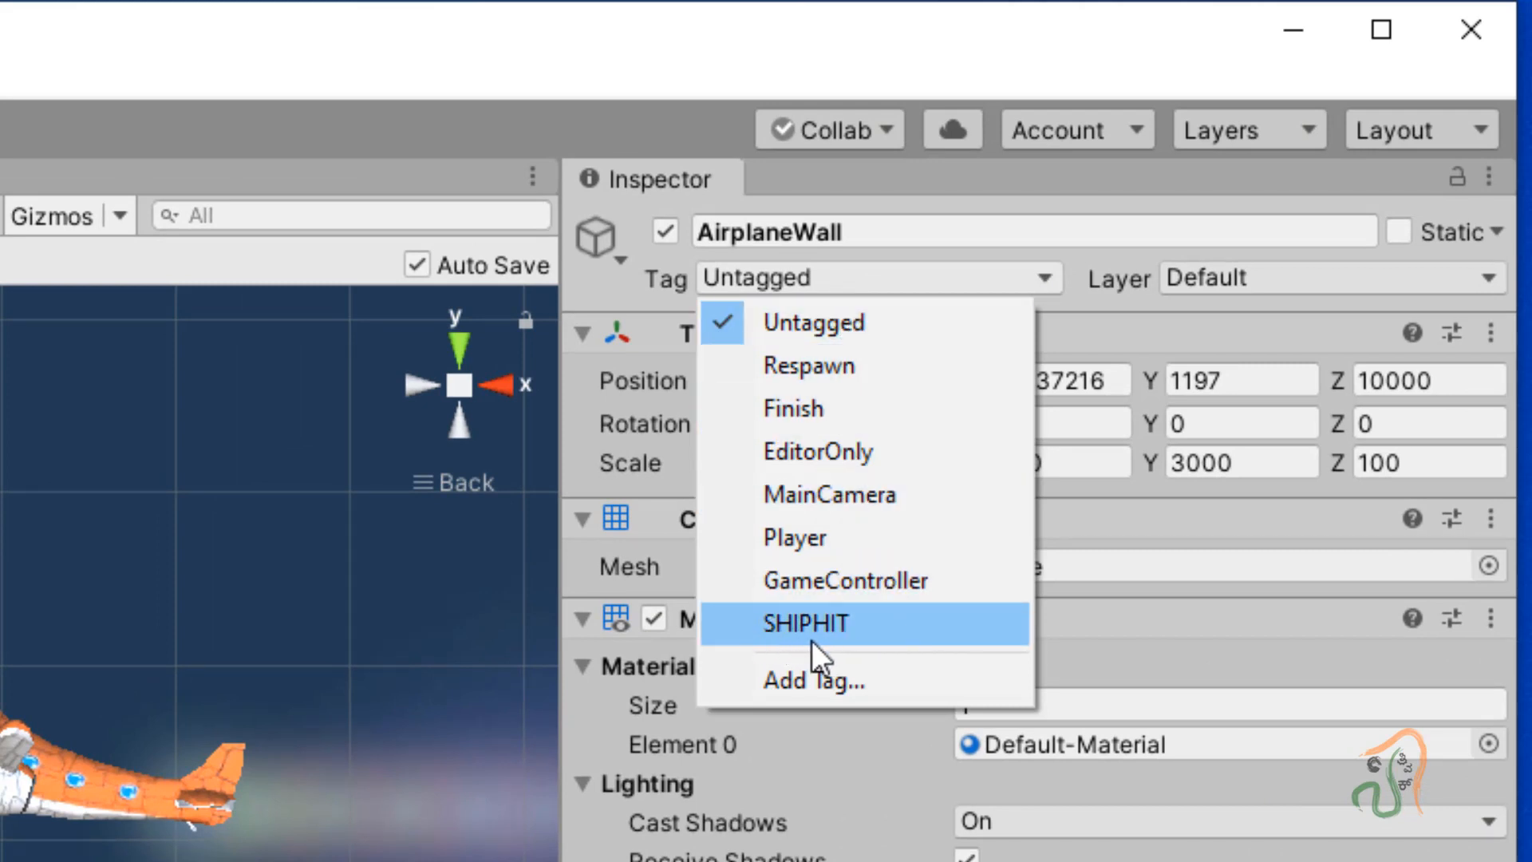
click(825, 684)
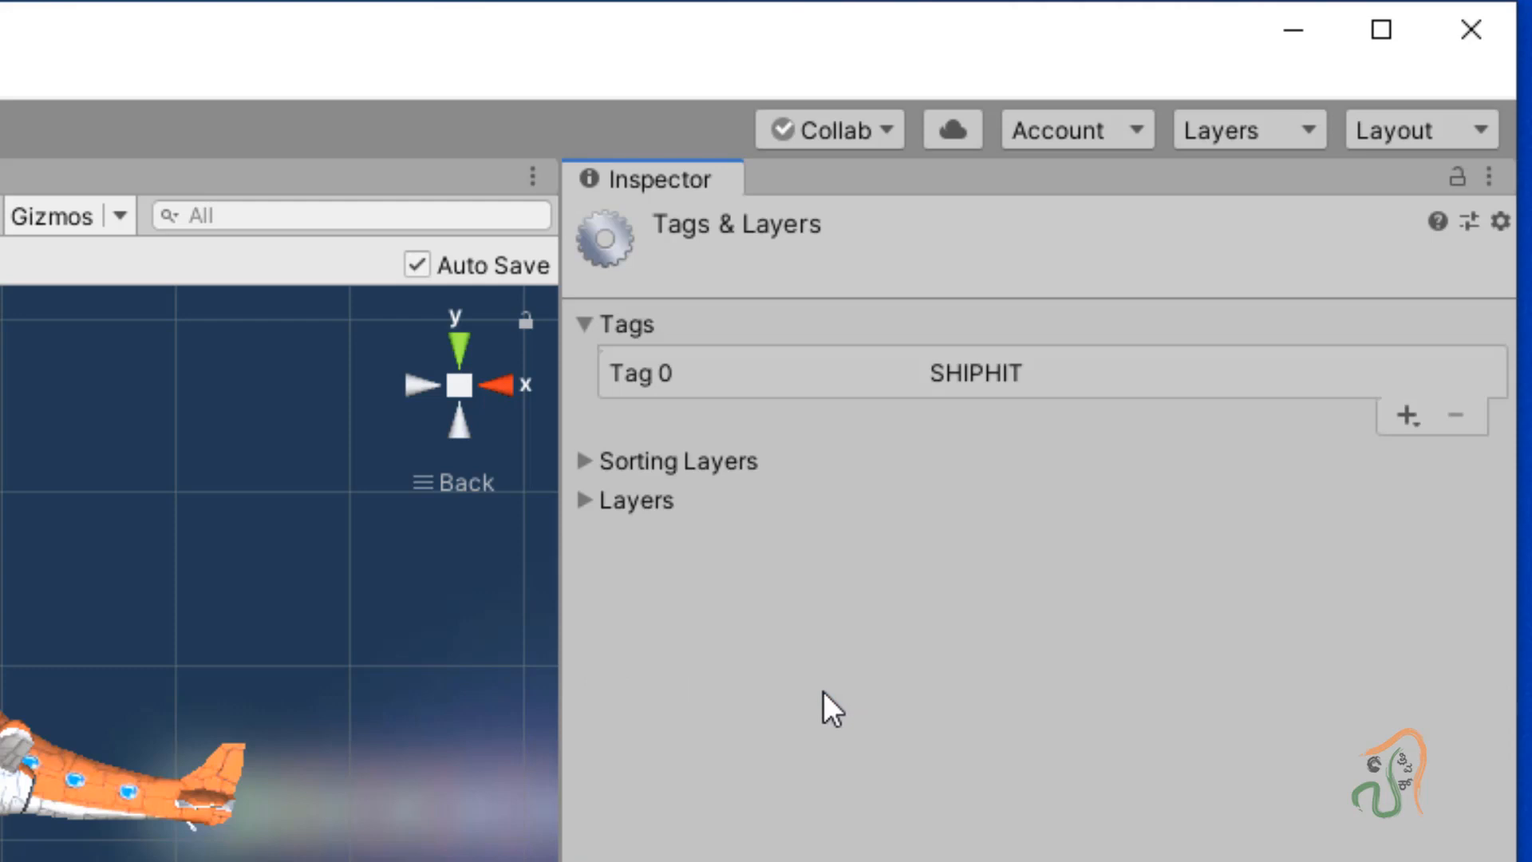
click(1407, 416)
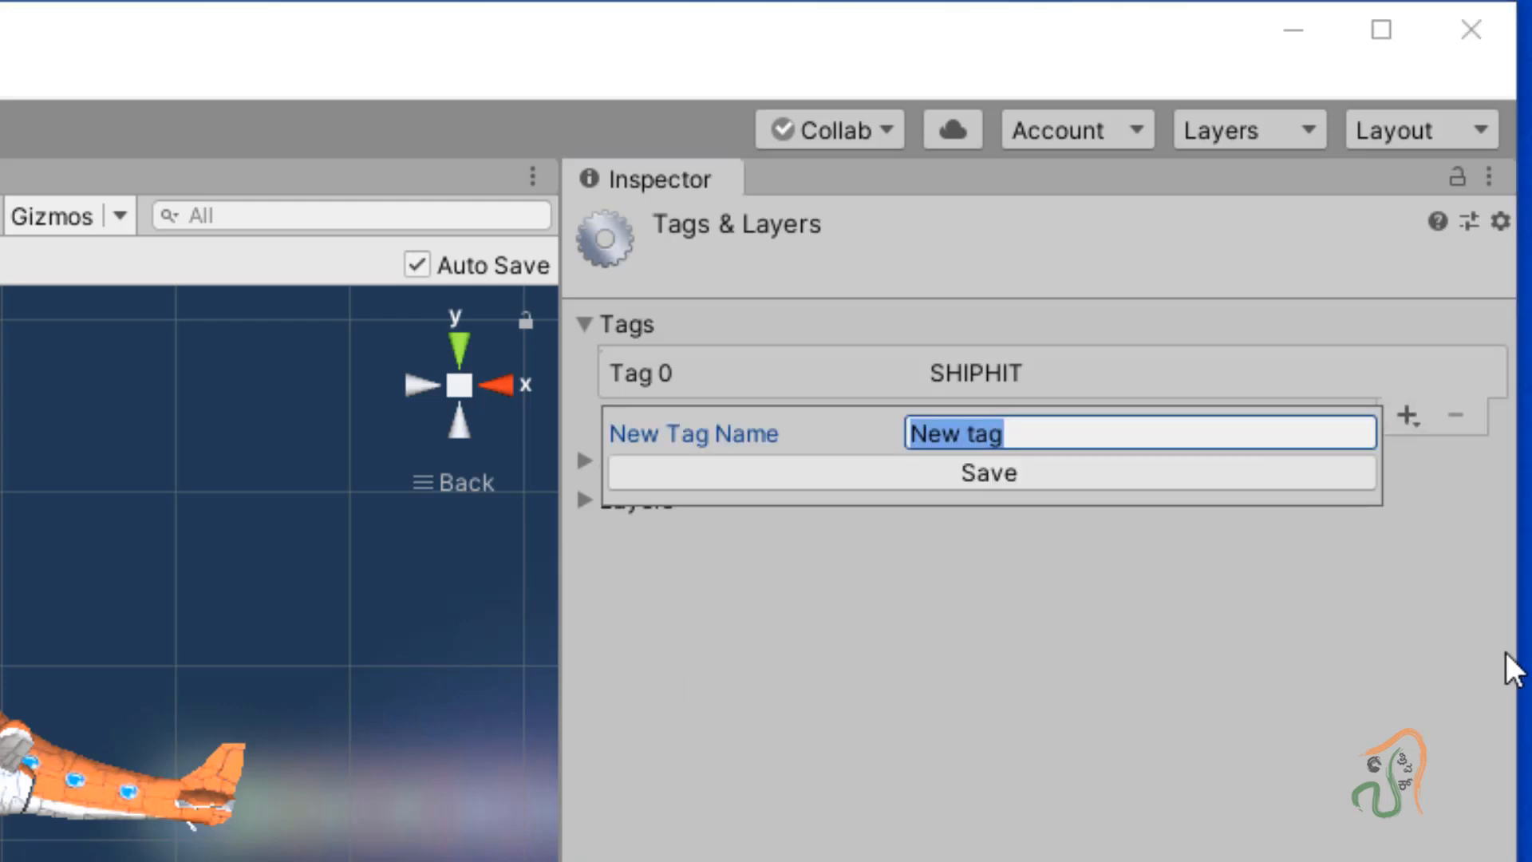
text(AIRHI)
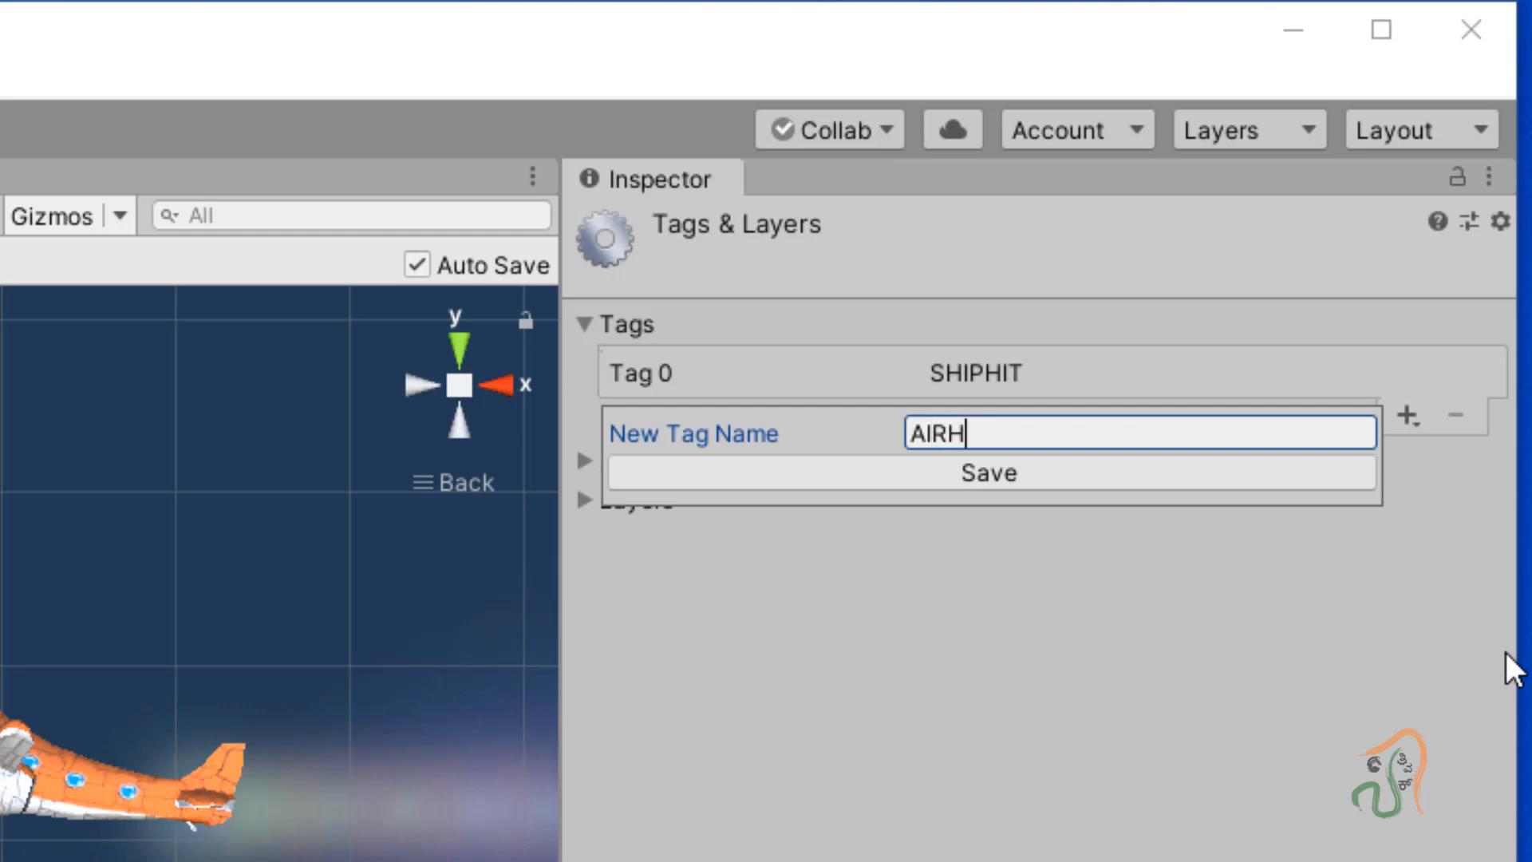
text(T)
click(1050, 478)
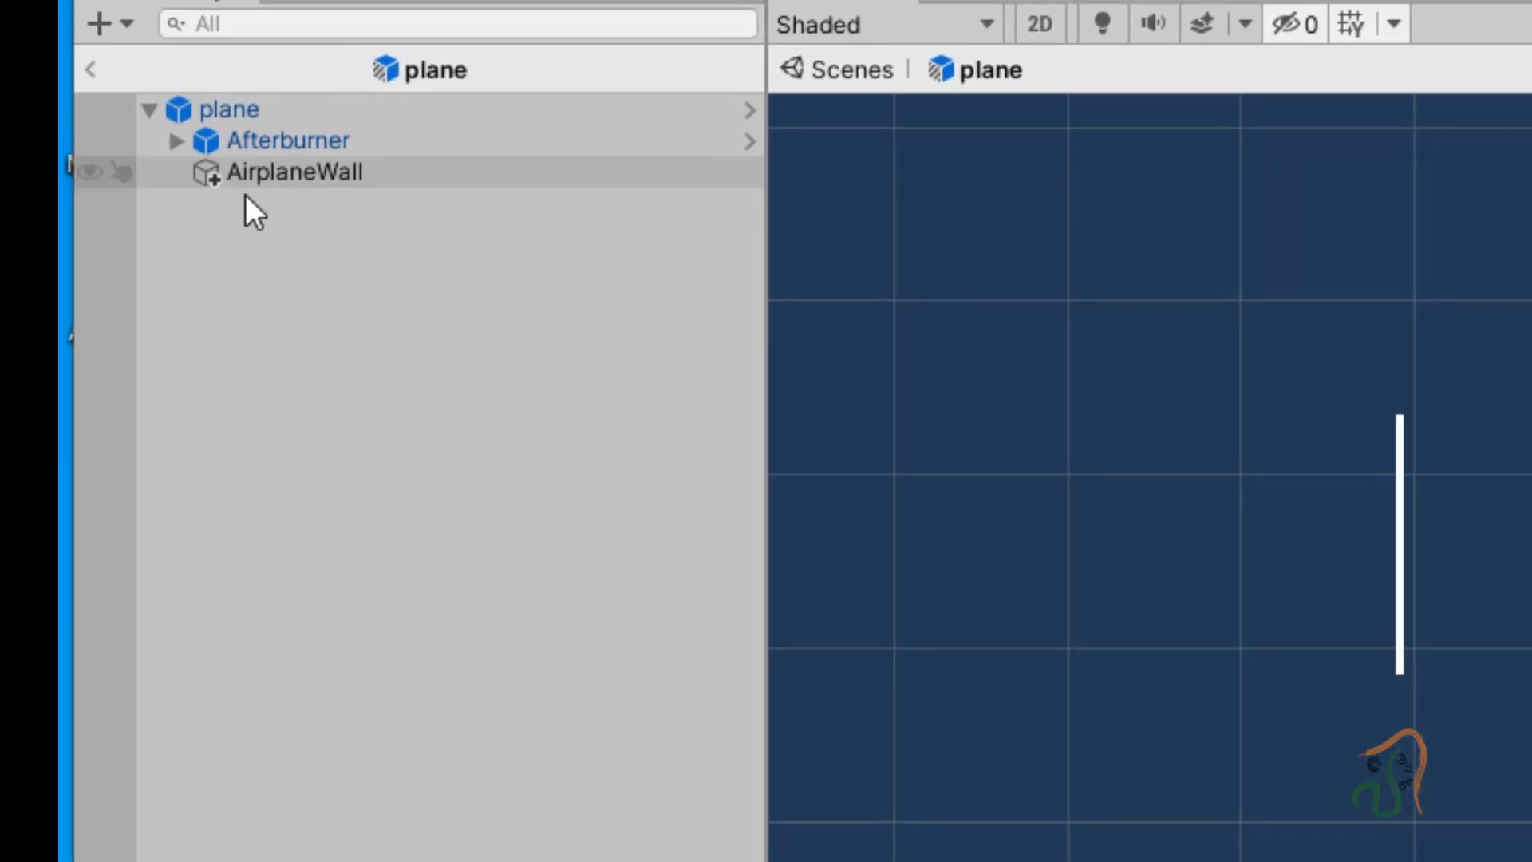
Step: Assign the AIRHIT tag to the AirplaneWall object
click(260, 183)
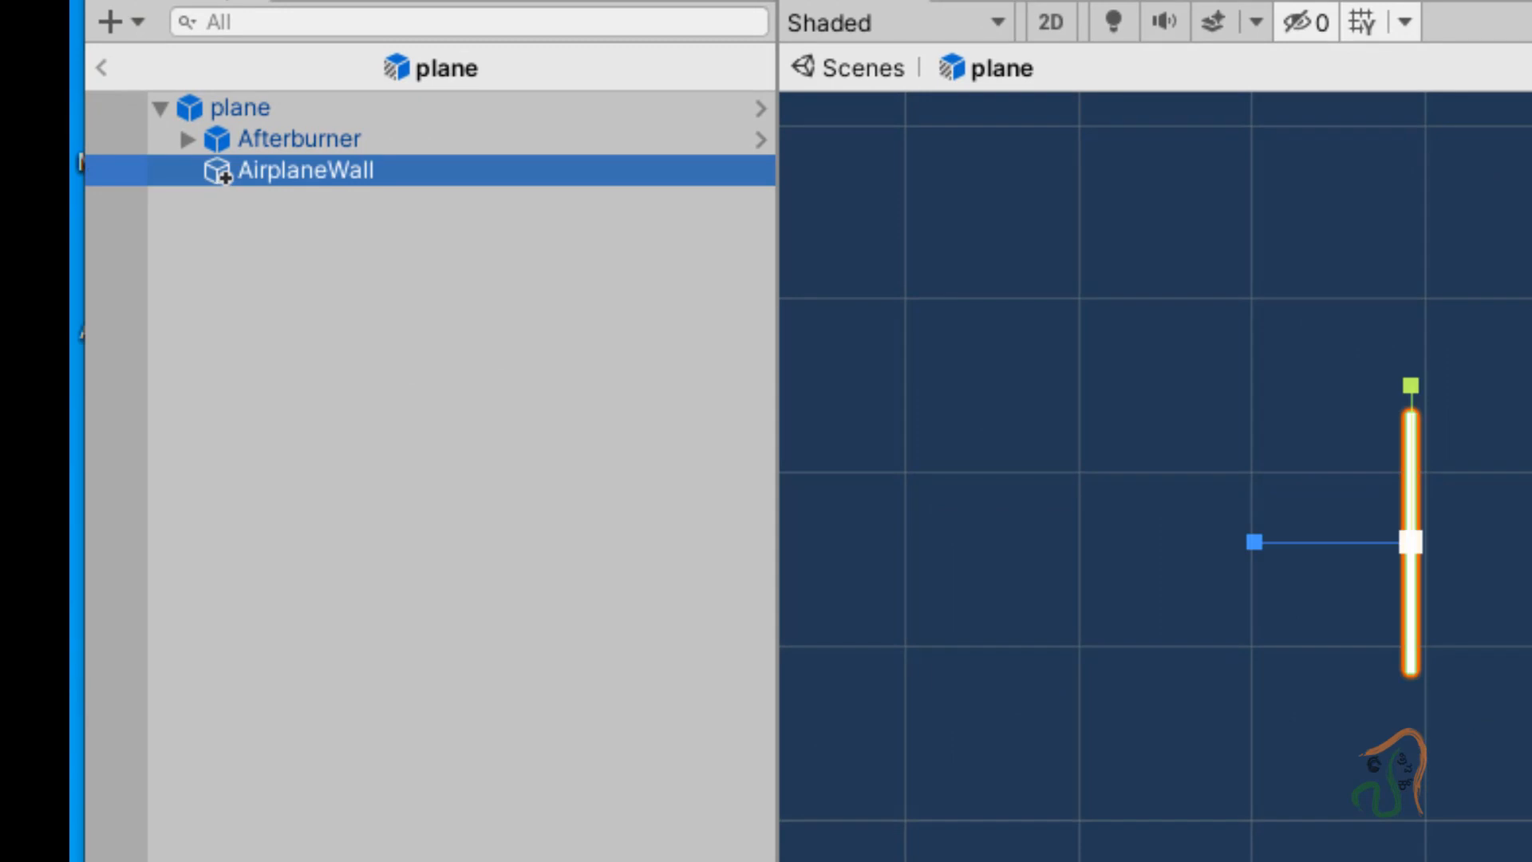
click(1030, 107)
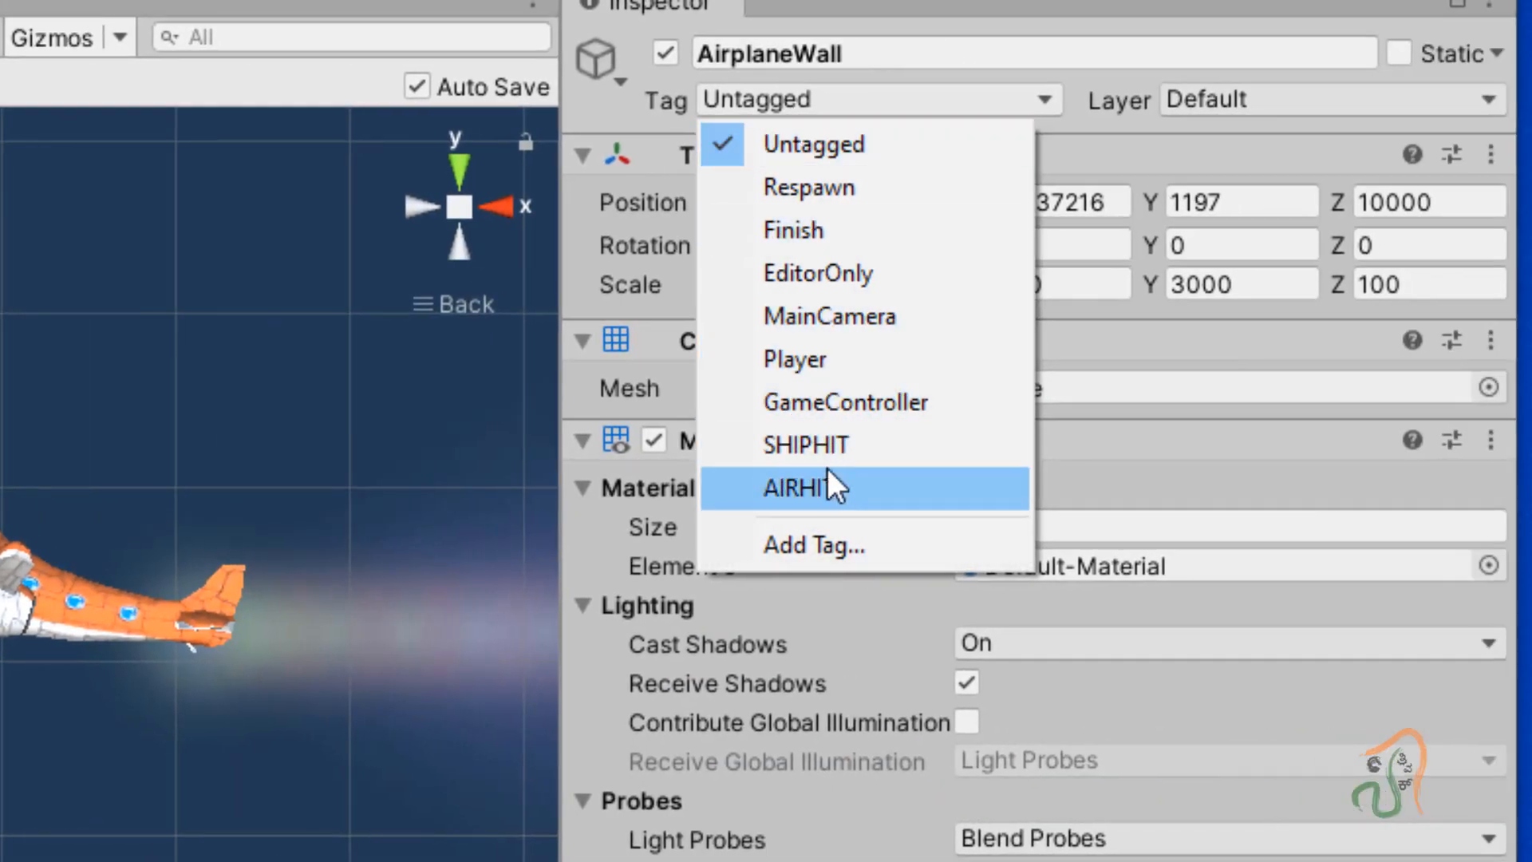
click(828, 470)
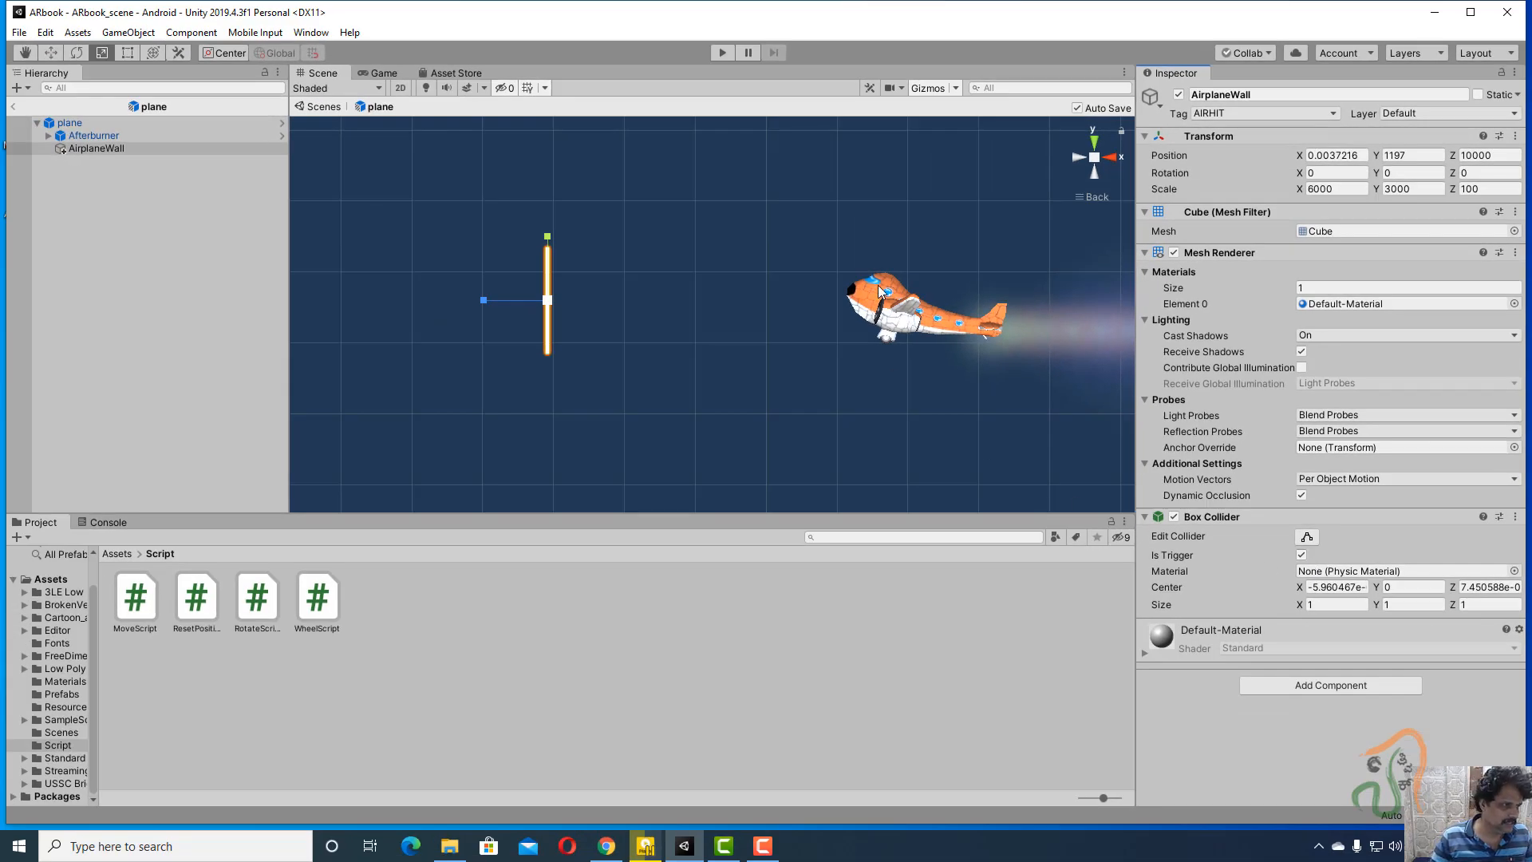
Step: Add a Box Collider to the root plane object and inspect its bounds around the airplane
click(872, 298)
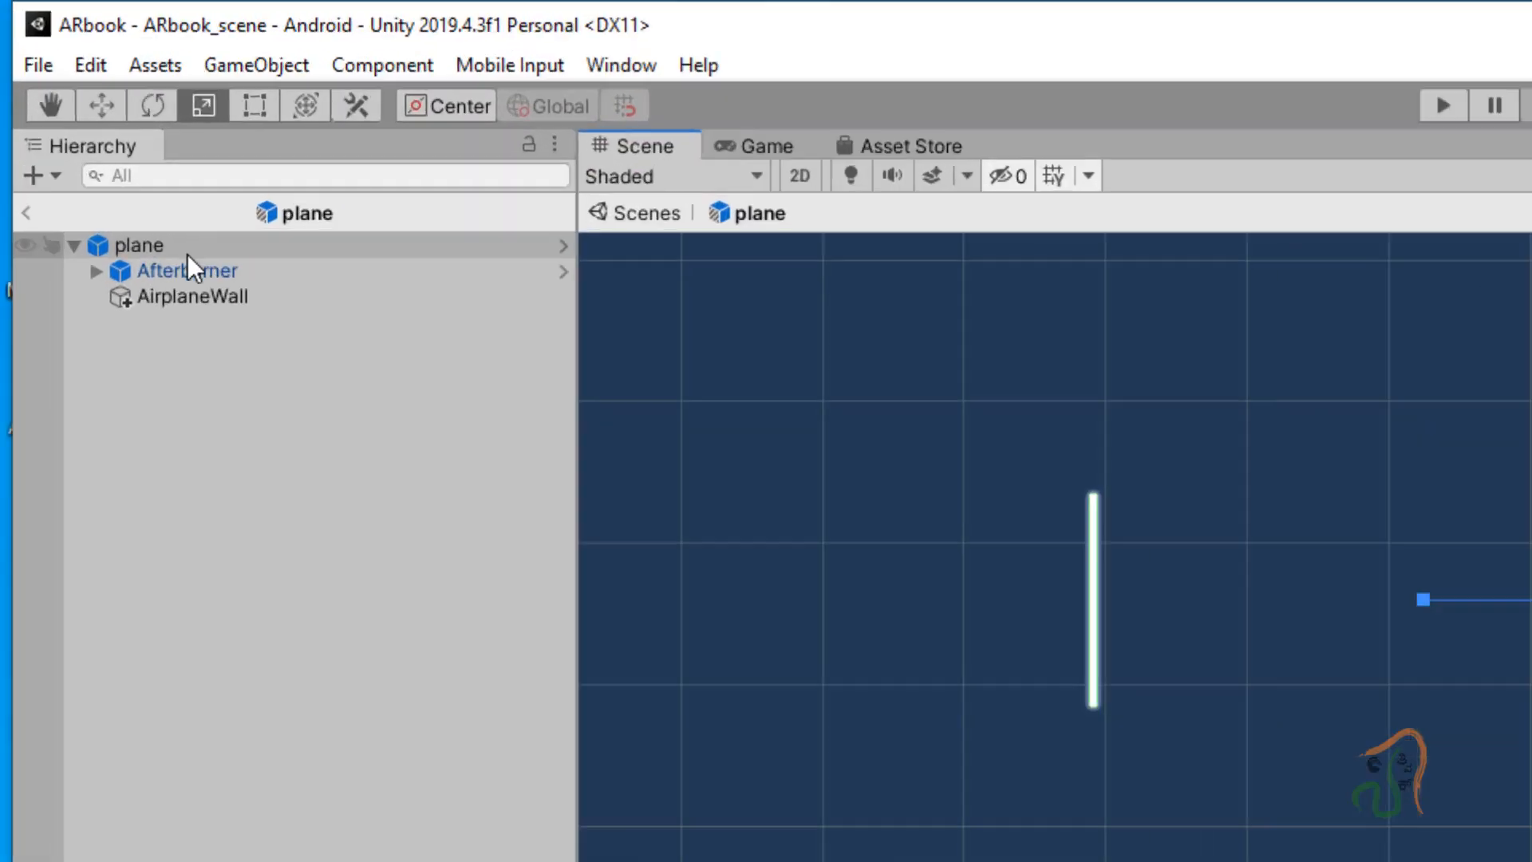
click(93, 136)
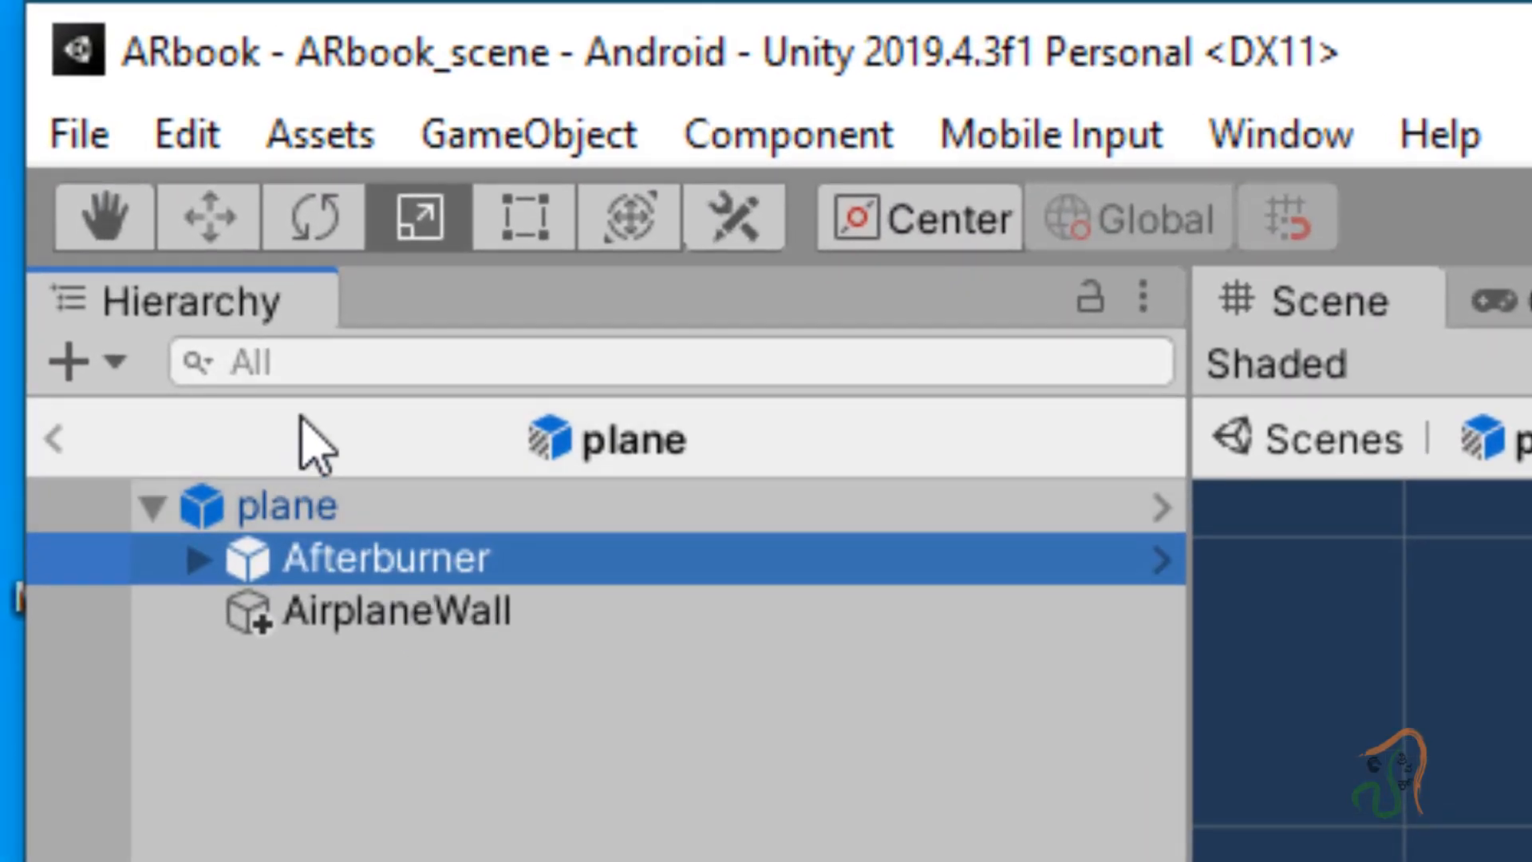
click(313, 510)
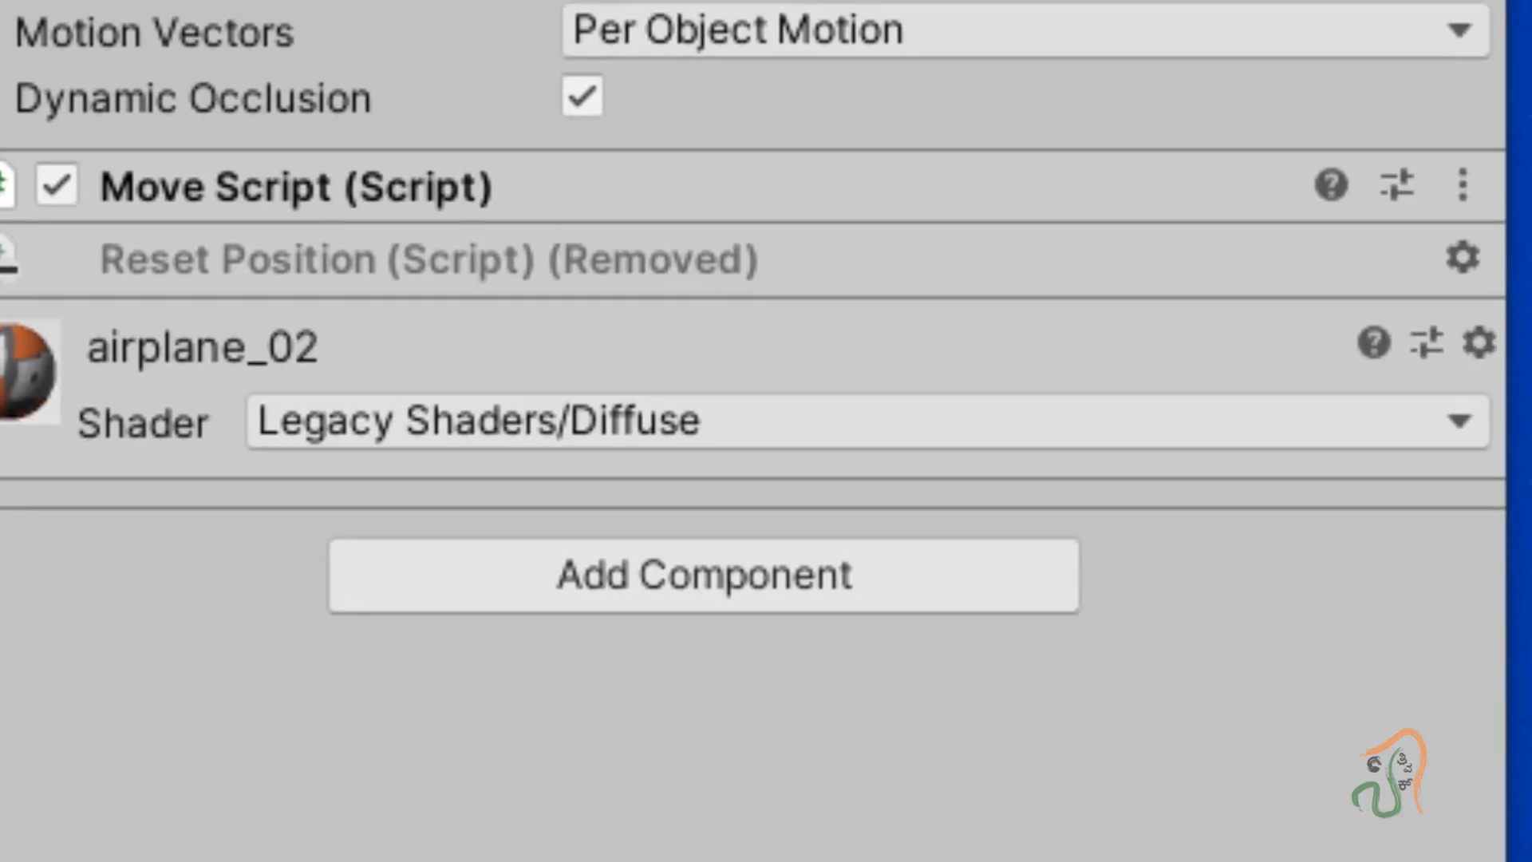
click(691, 582)
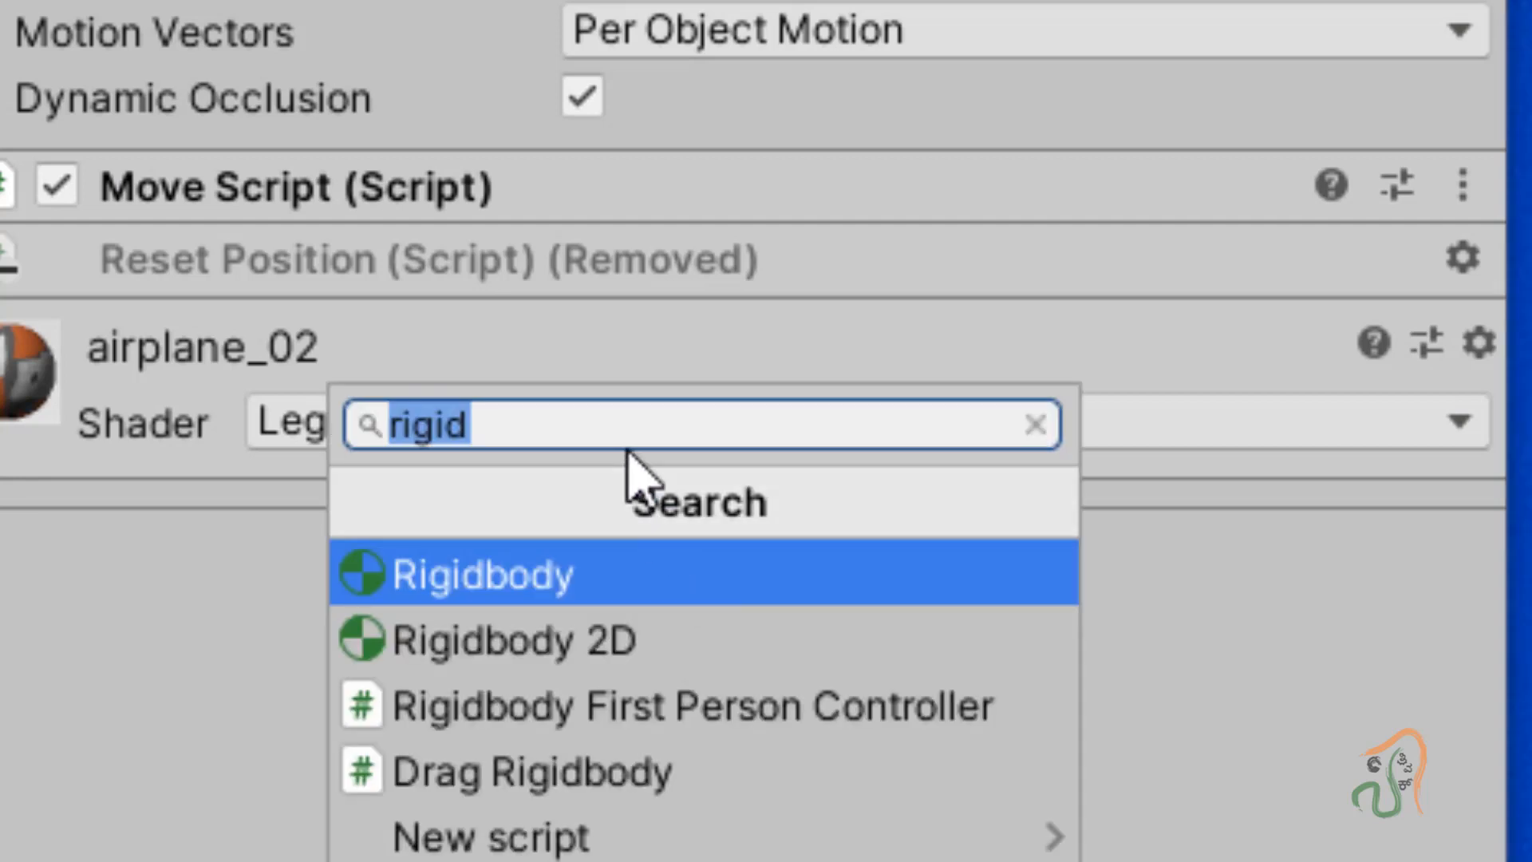
text(colli)
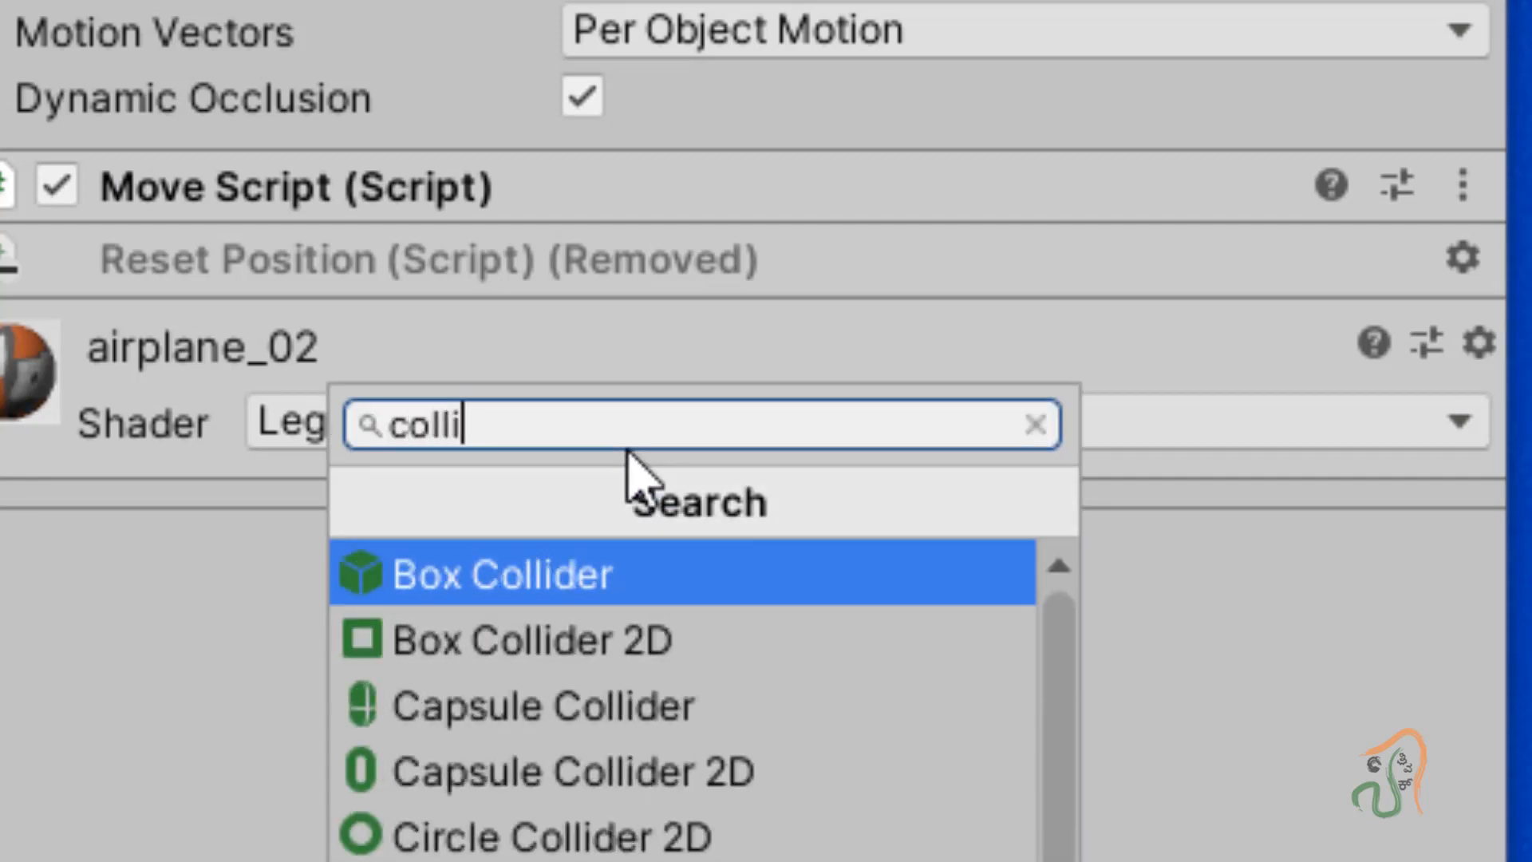
click(585, 587)
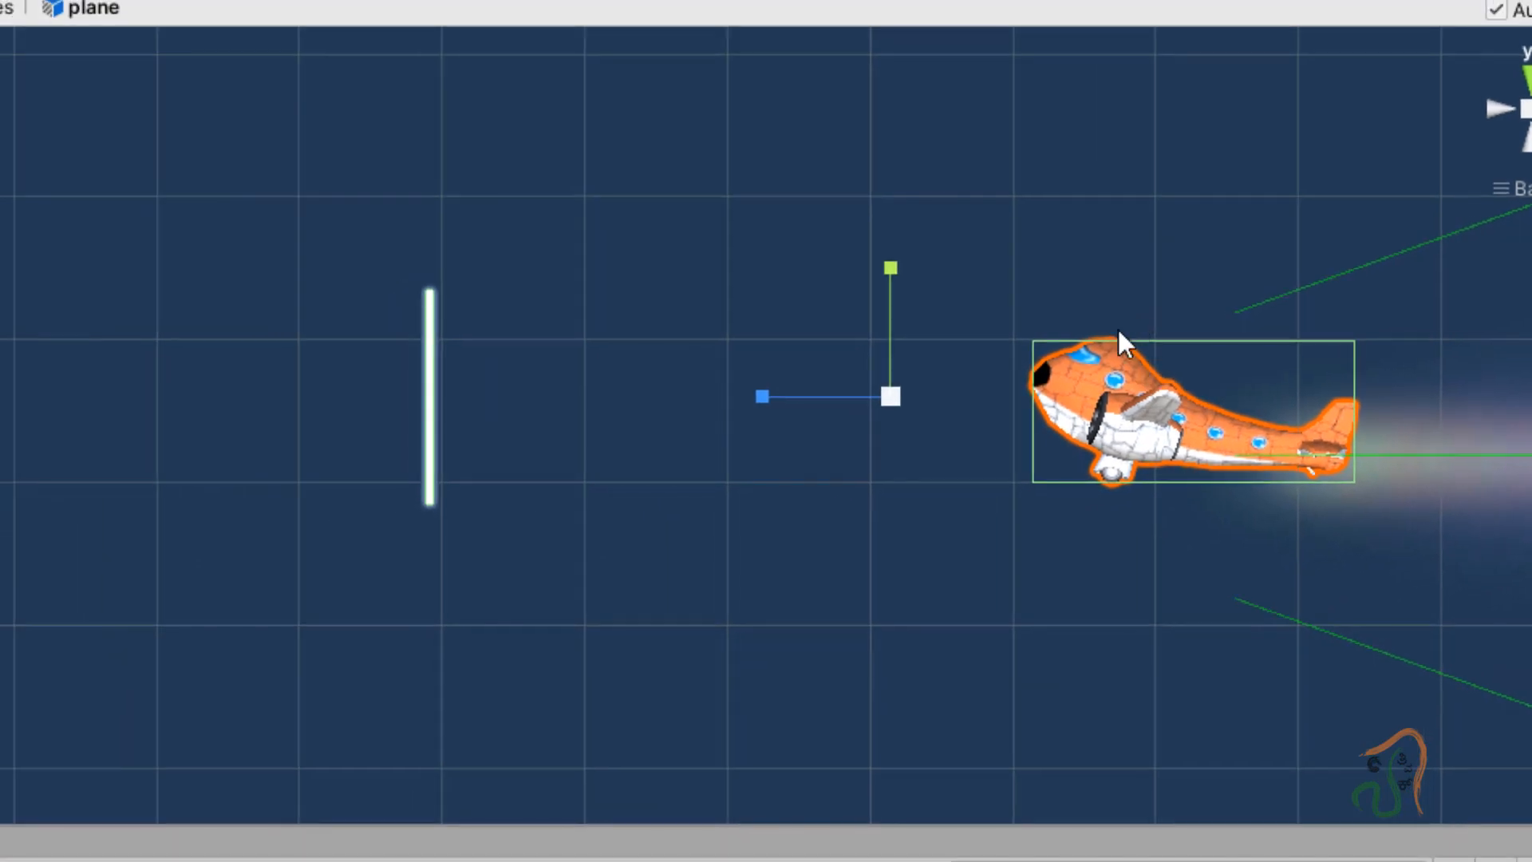
middle_drag(1112, 301, 982, 414)
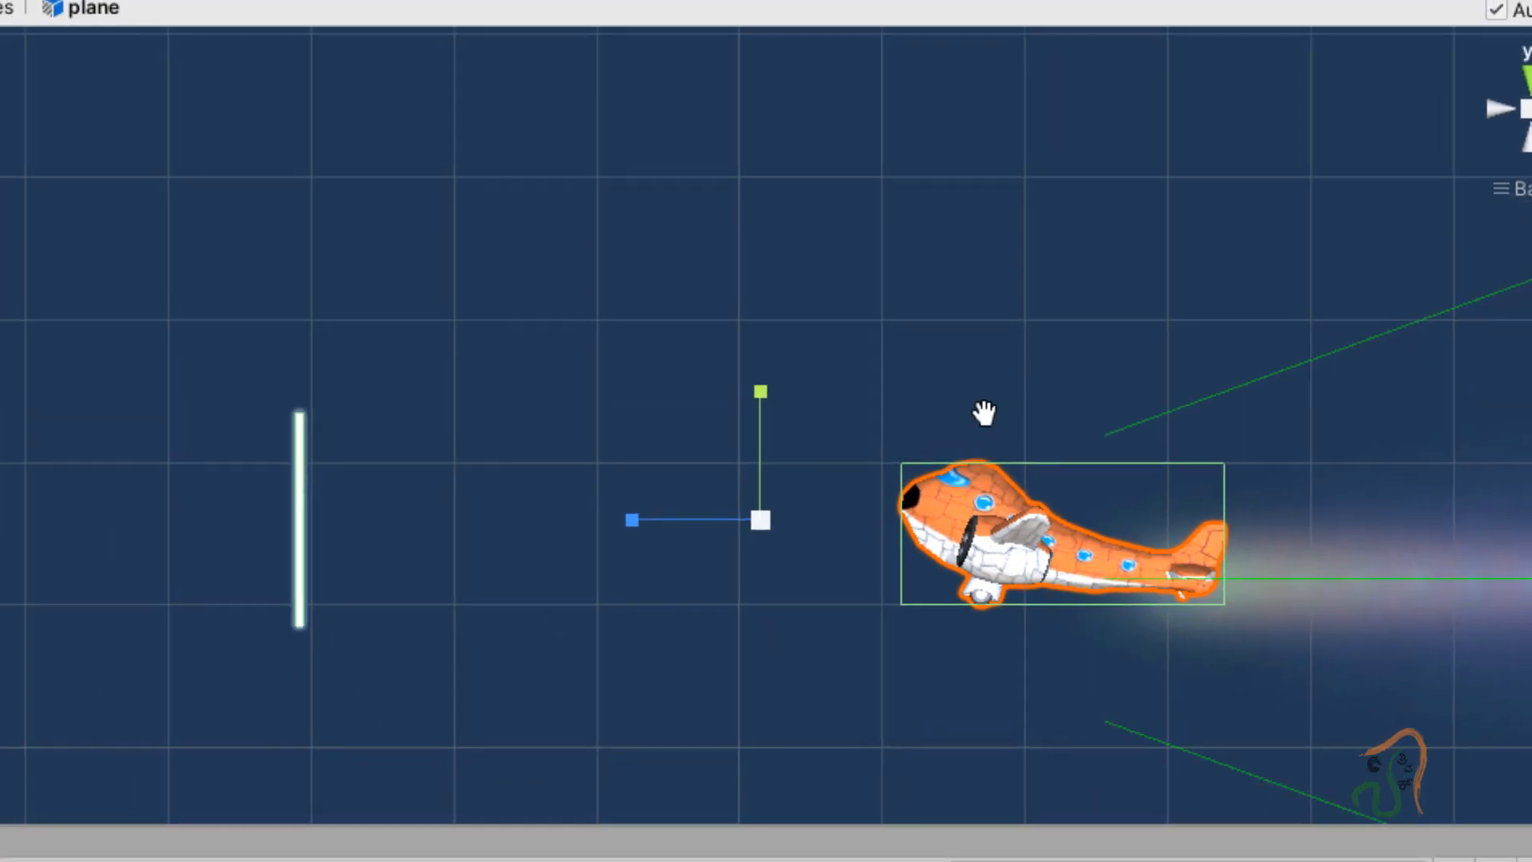
alt+drag(998, 400, 1012, 483)
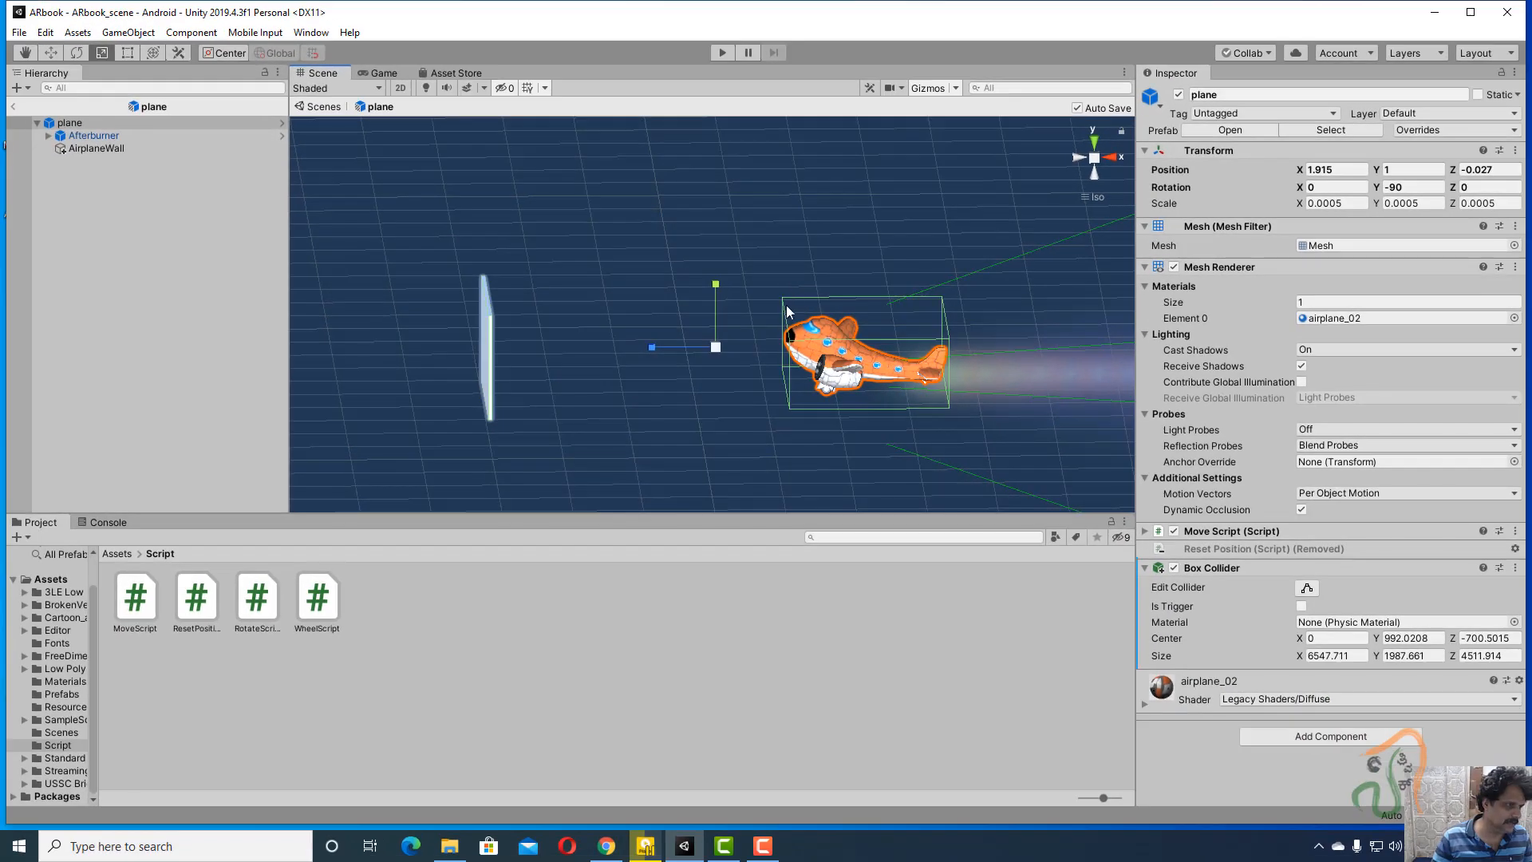
alt+drag(853, 423, 774, 459)
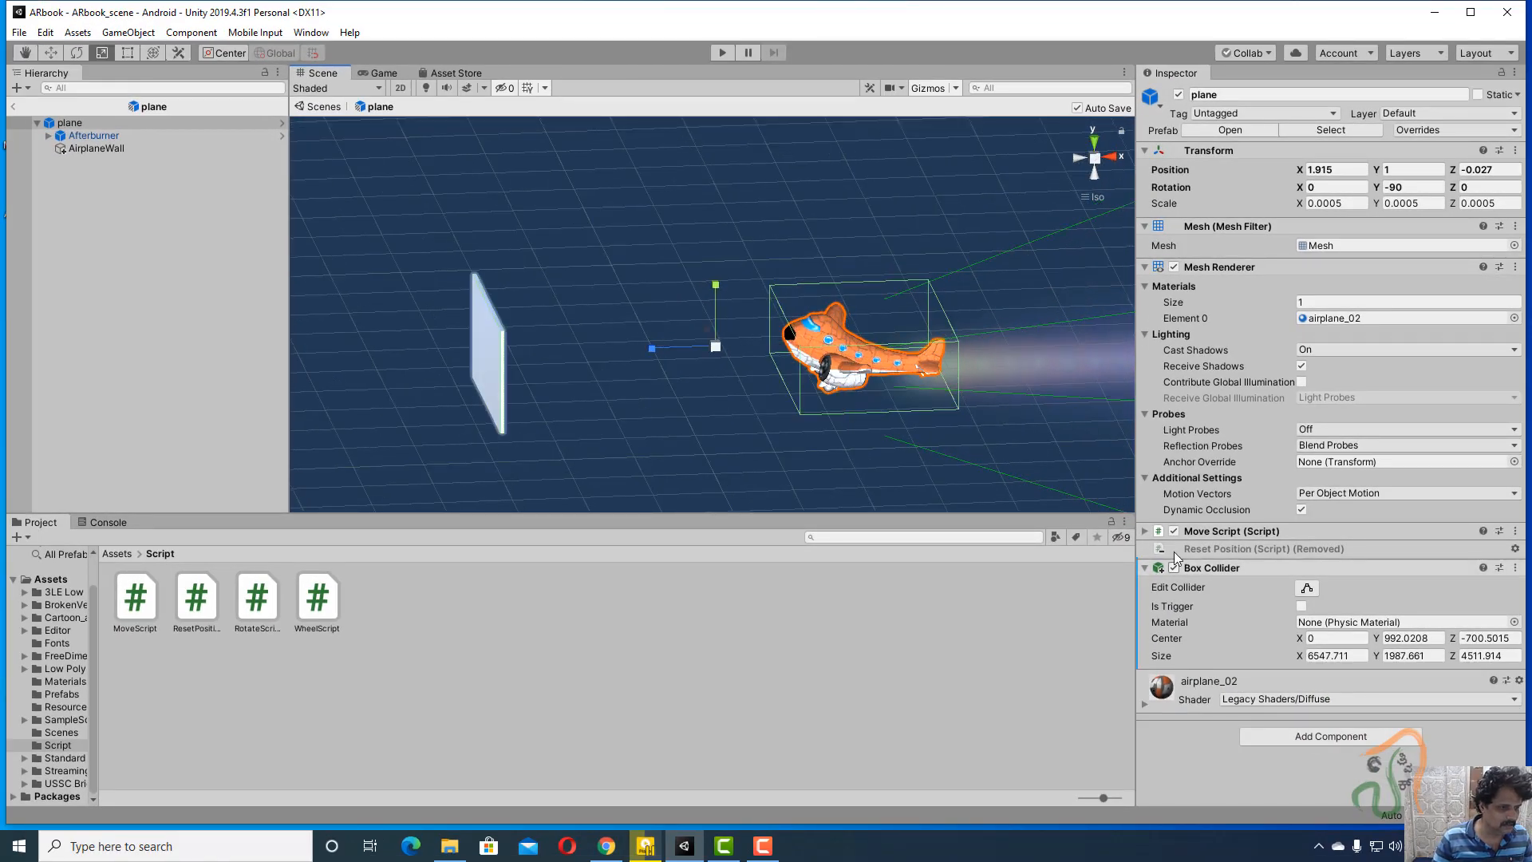
click(1142, 569)
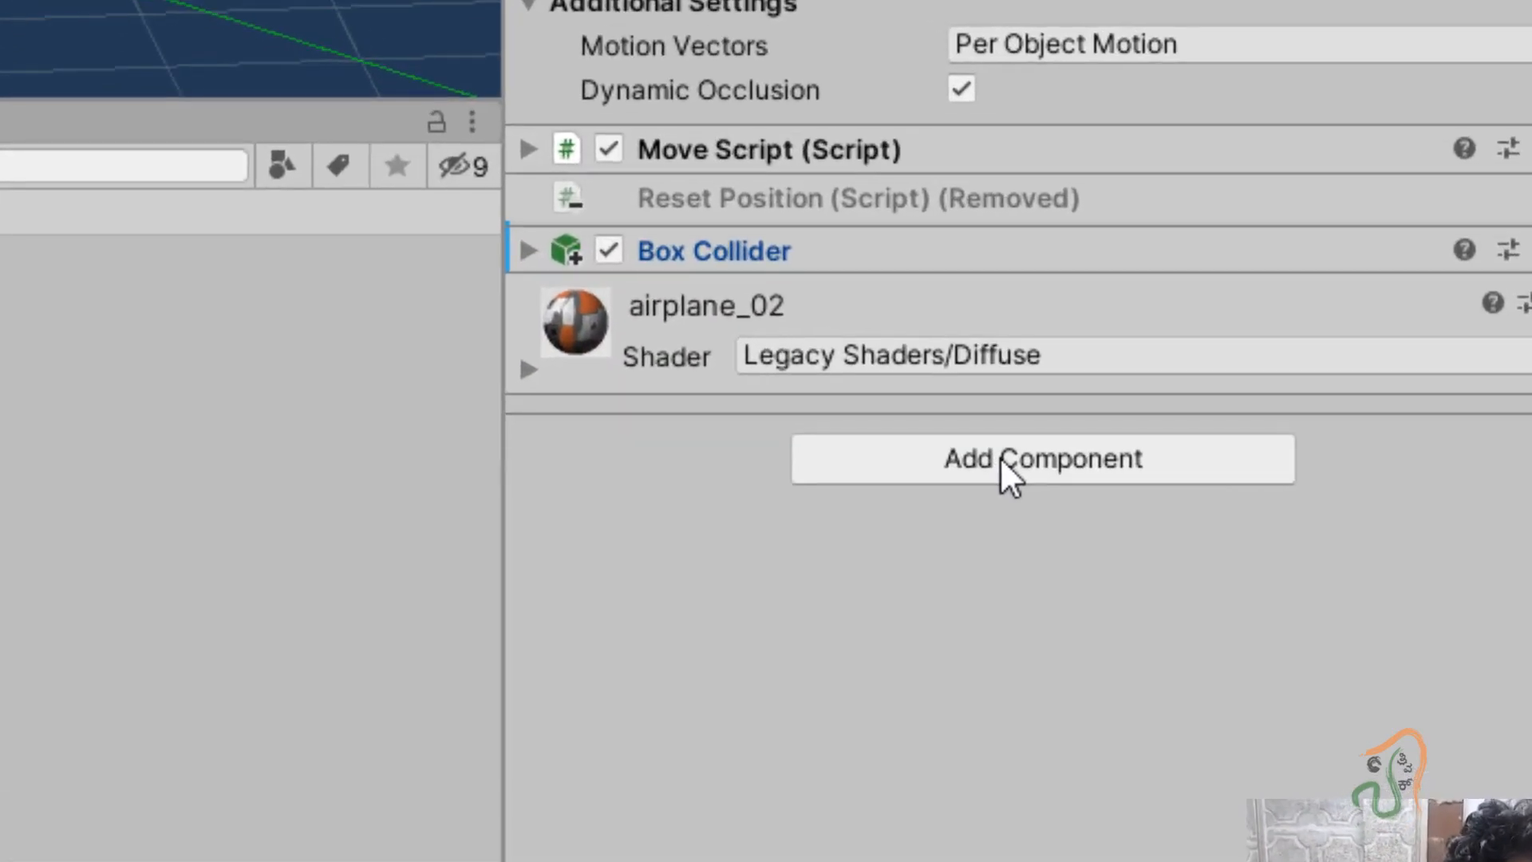
Step: Add a Rigidbody to the root plane object and turn off Use Gravity
click(999, 458)
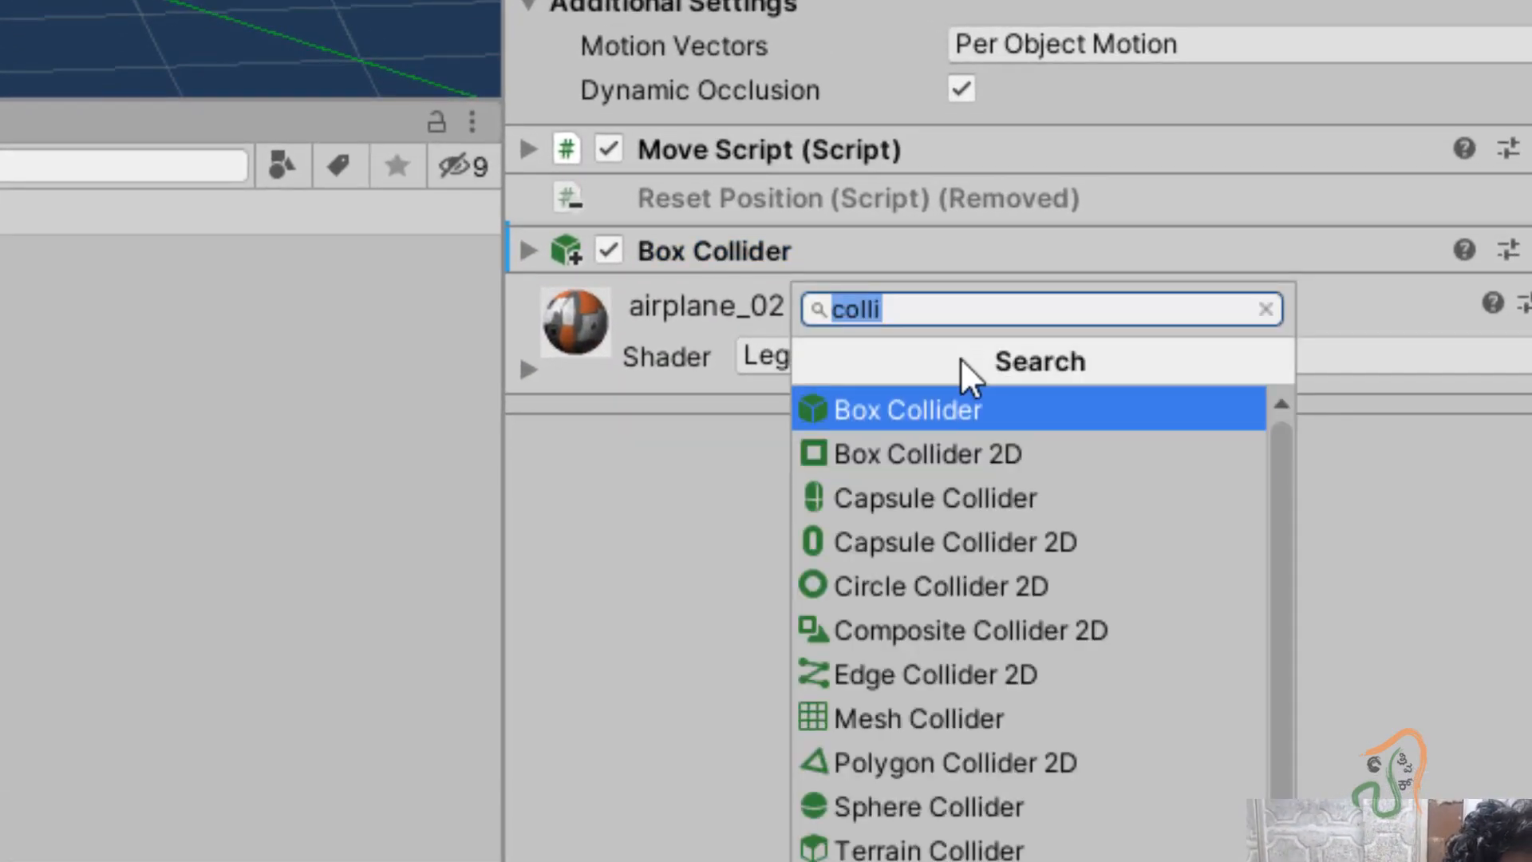
text(rigi)
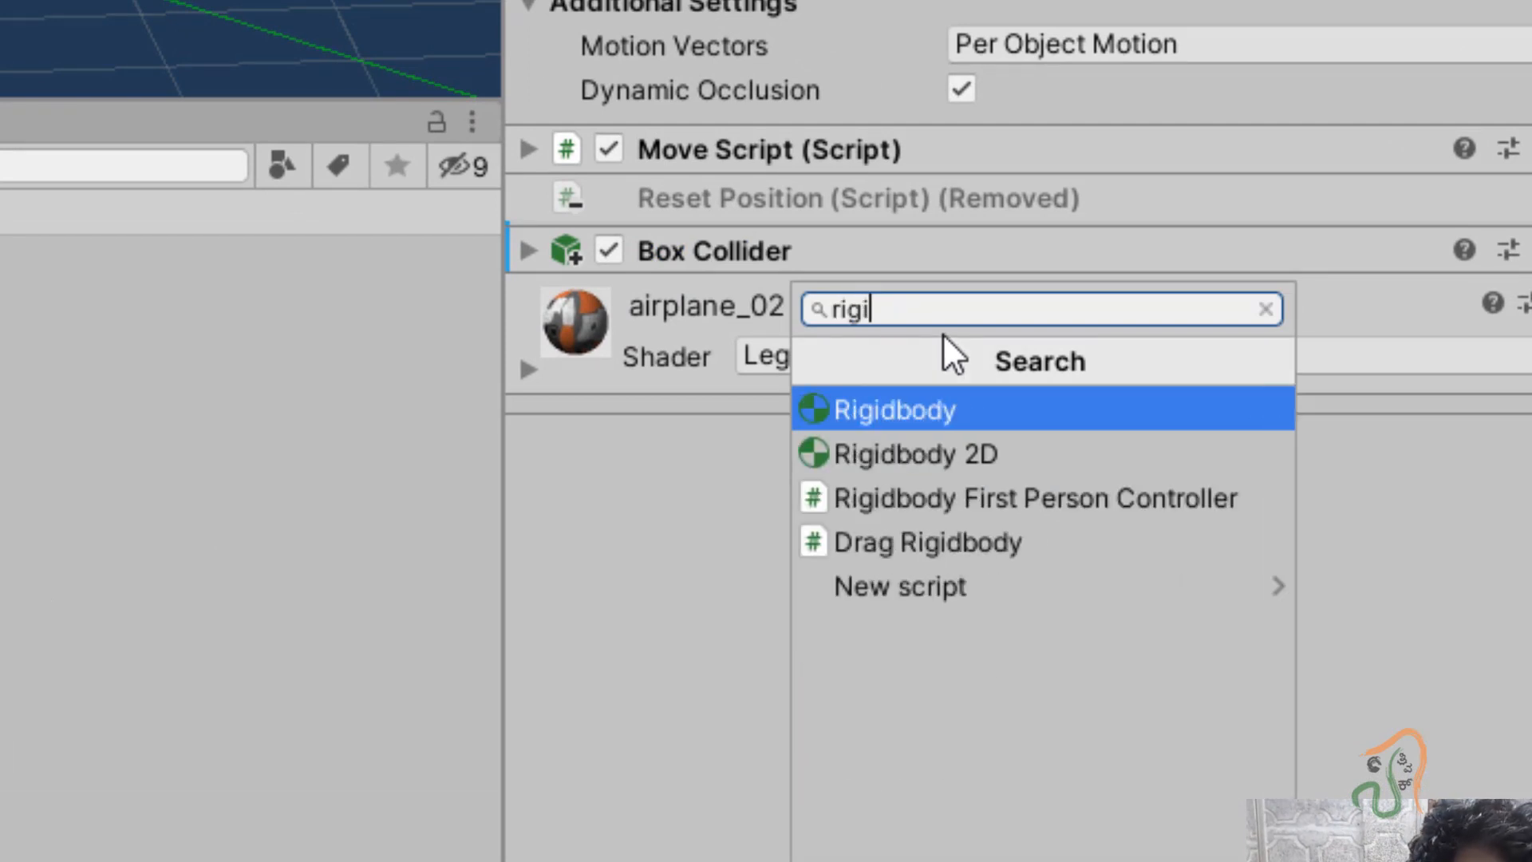
click(939, 403)
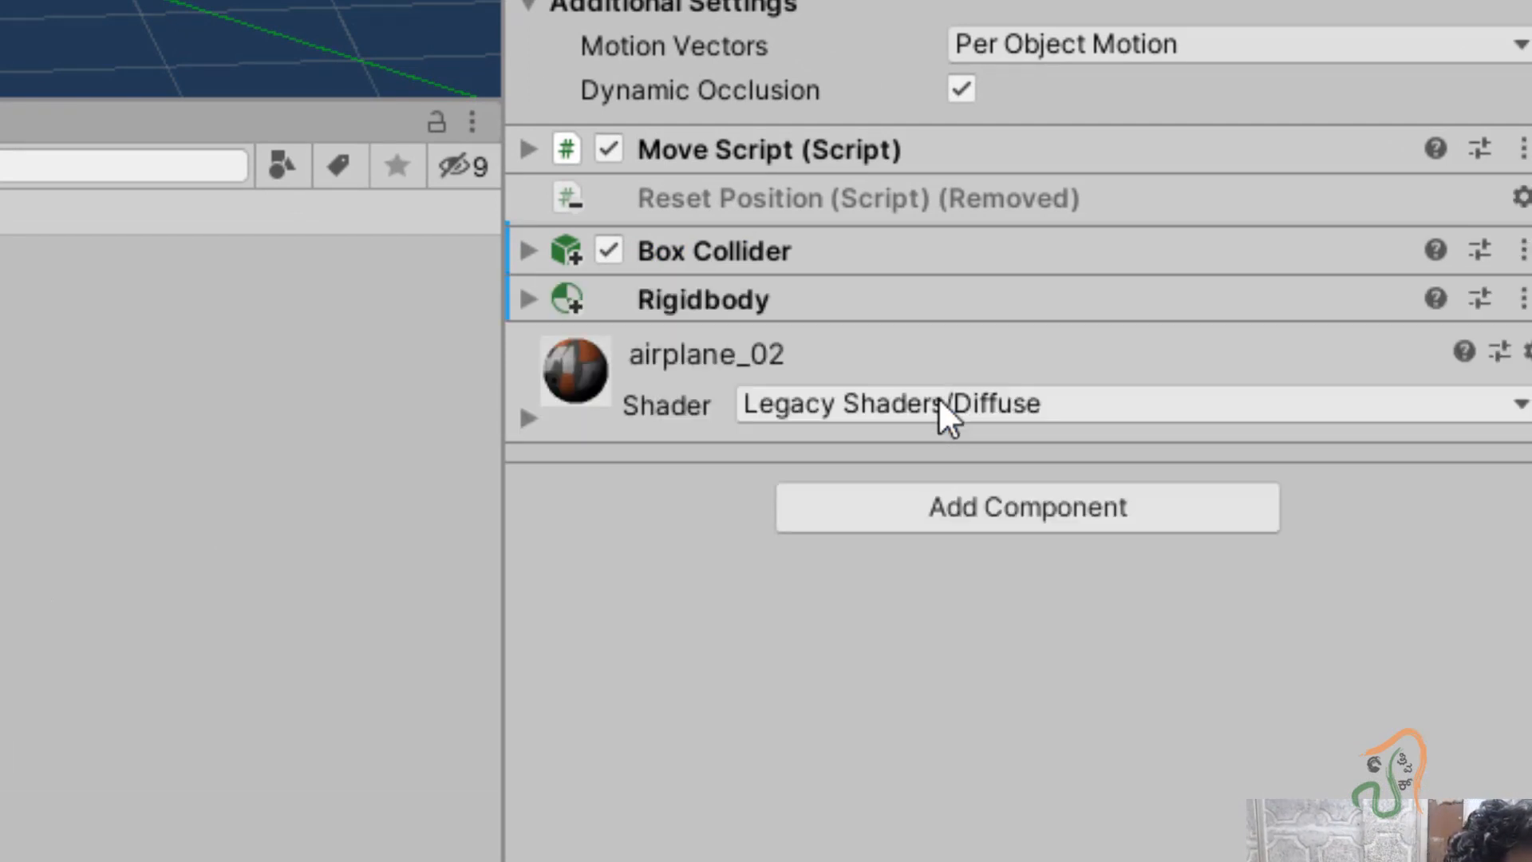
click(528, 299)
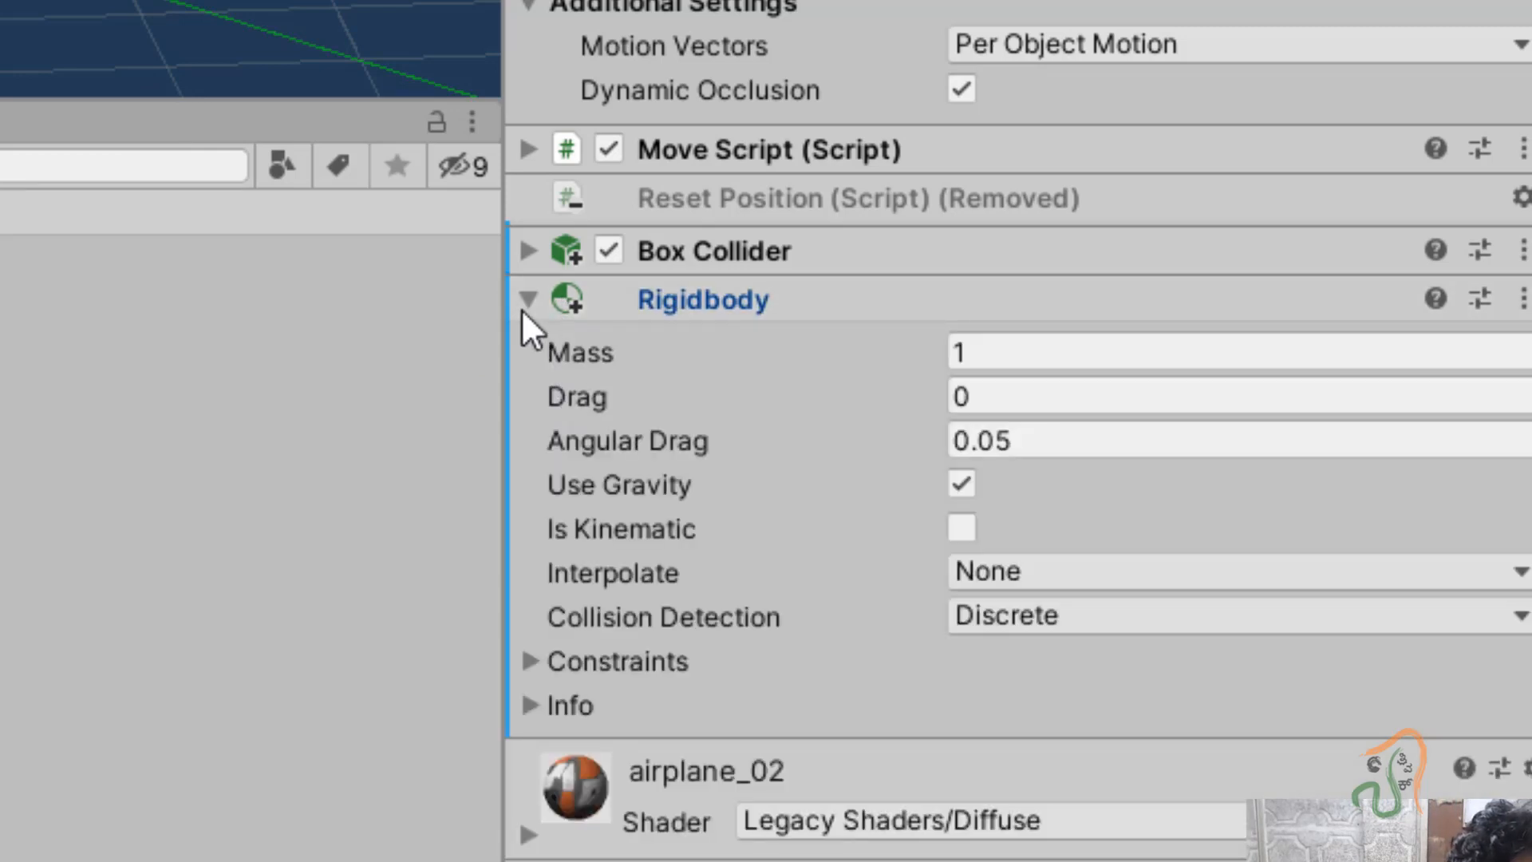
click(962, 483)
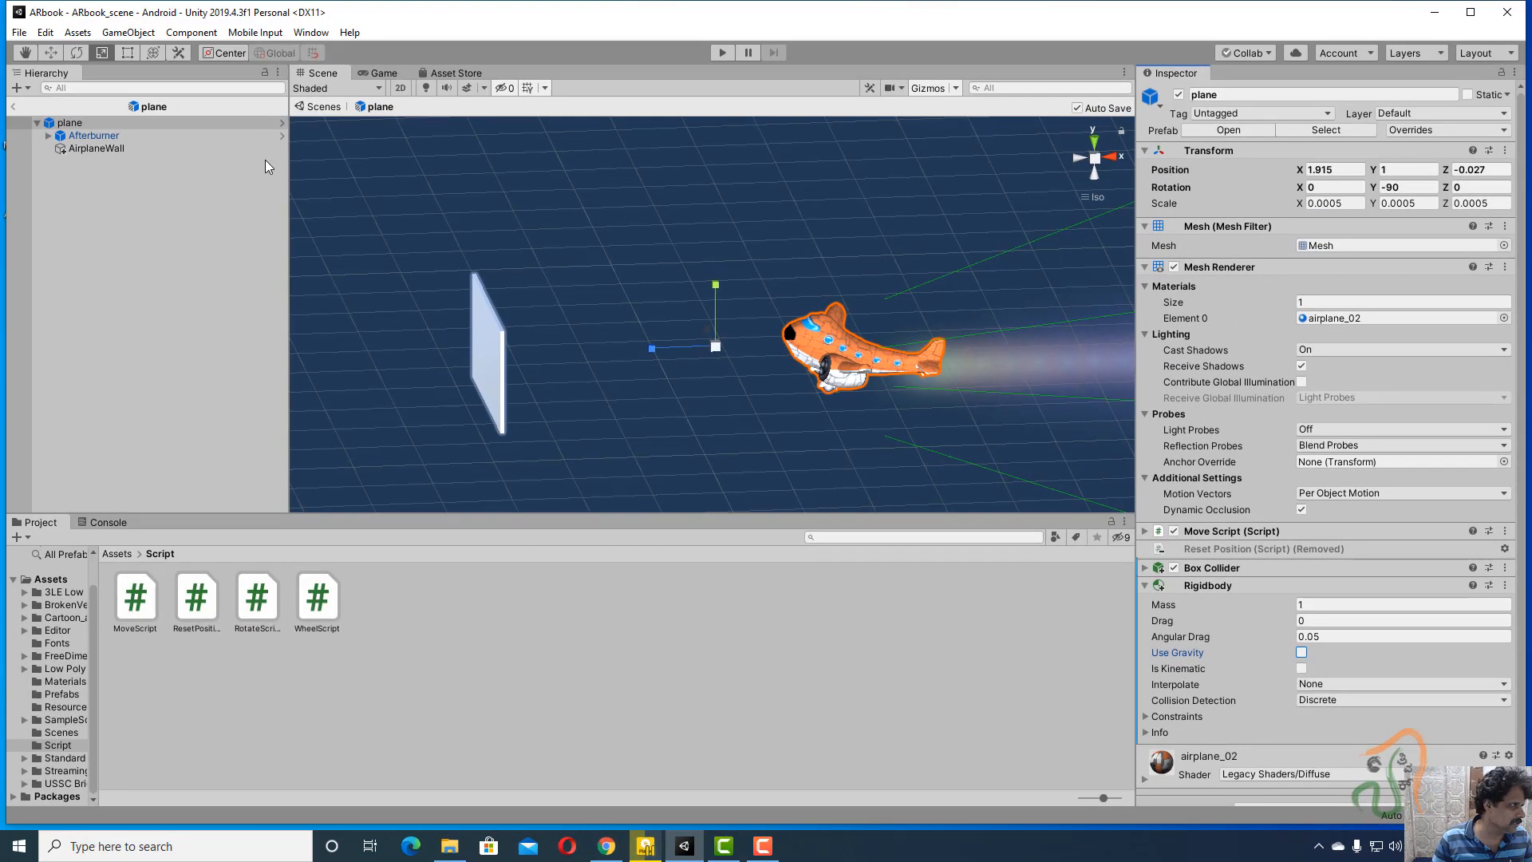
Step: Save the changes, return from the plane prefab to the main scene, and inspect the walls relative to the airplanes and clouds
click(19, 32)
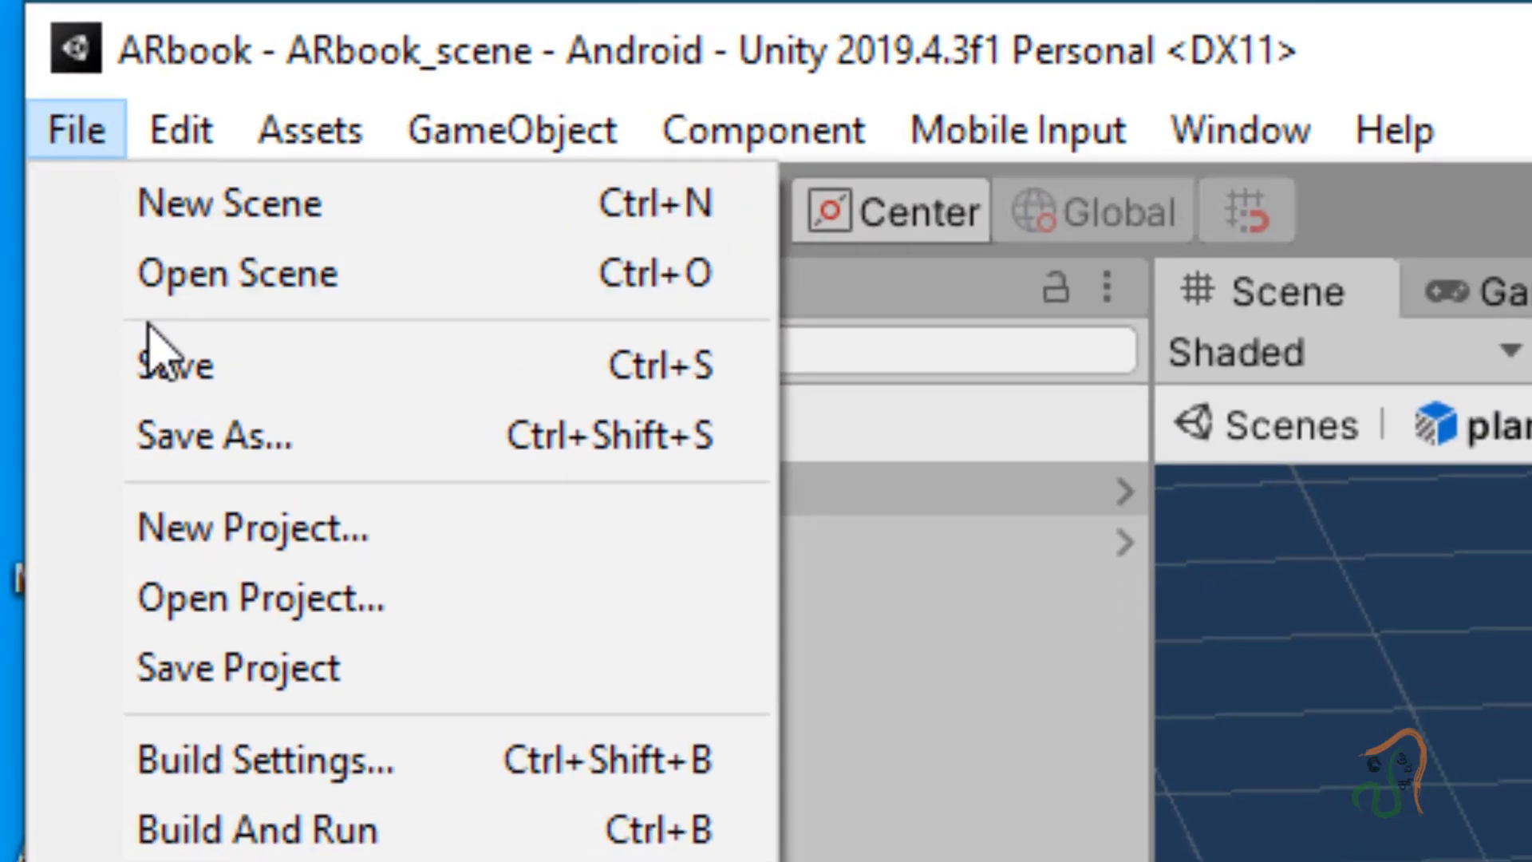
click(151, 365)
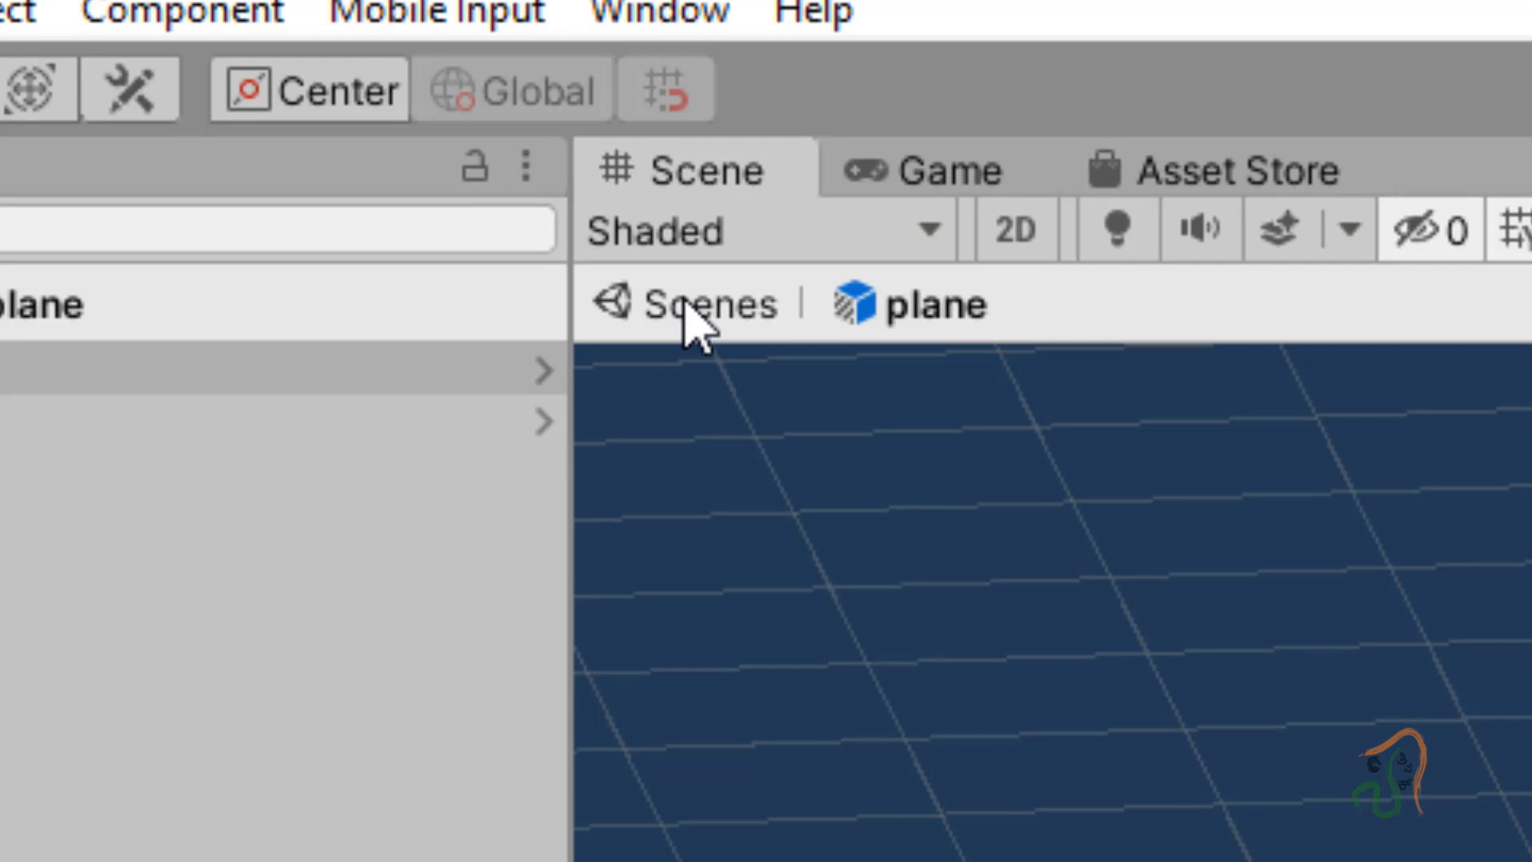
click(684, 303)
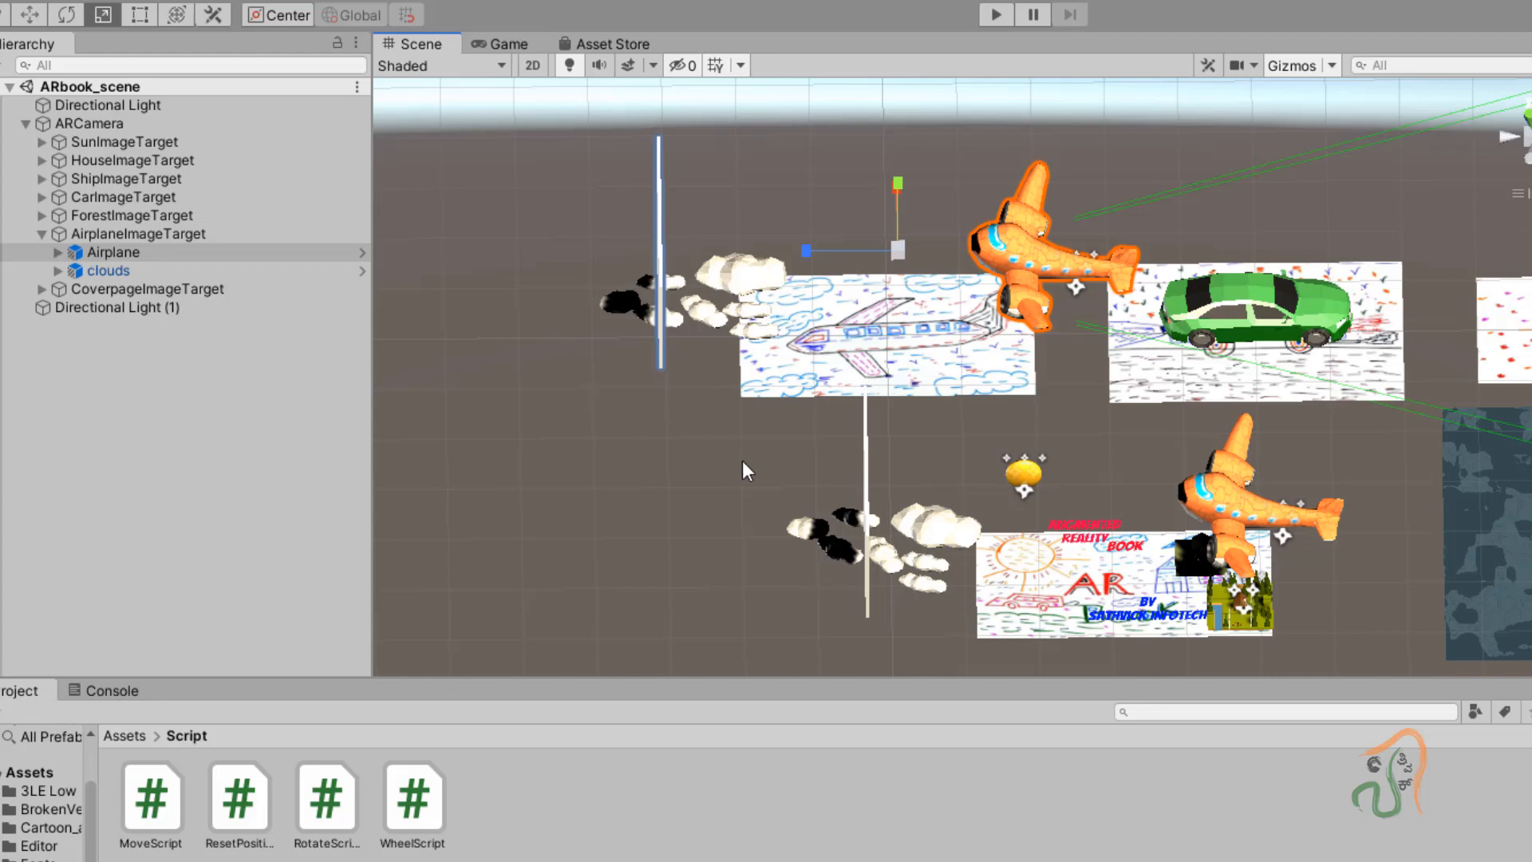
alt+drag(742, 462, 712, 384)
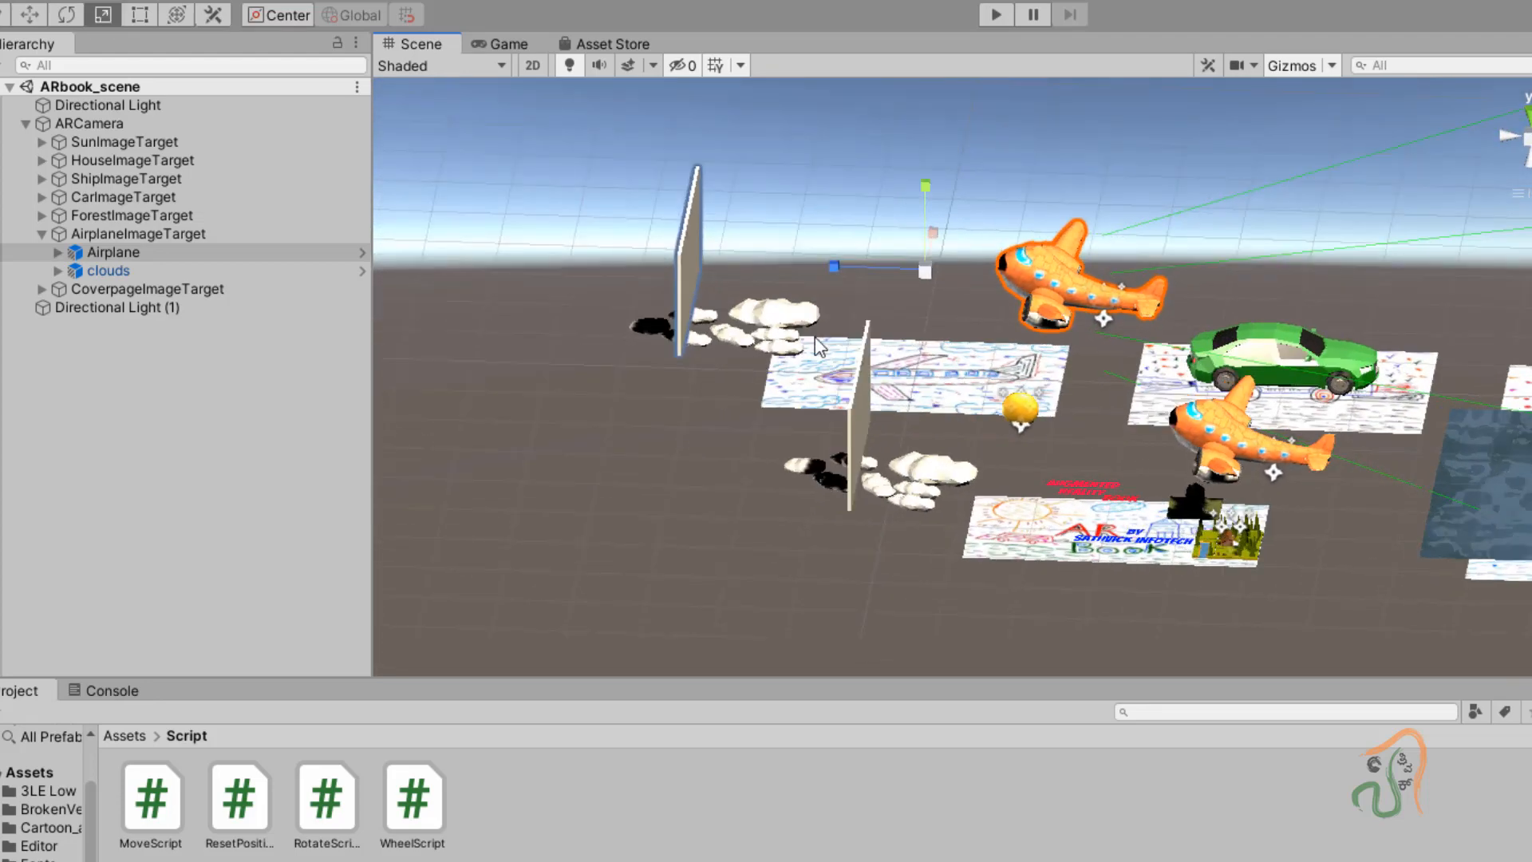
alt+drag(918, 544, 780, 451)
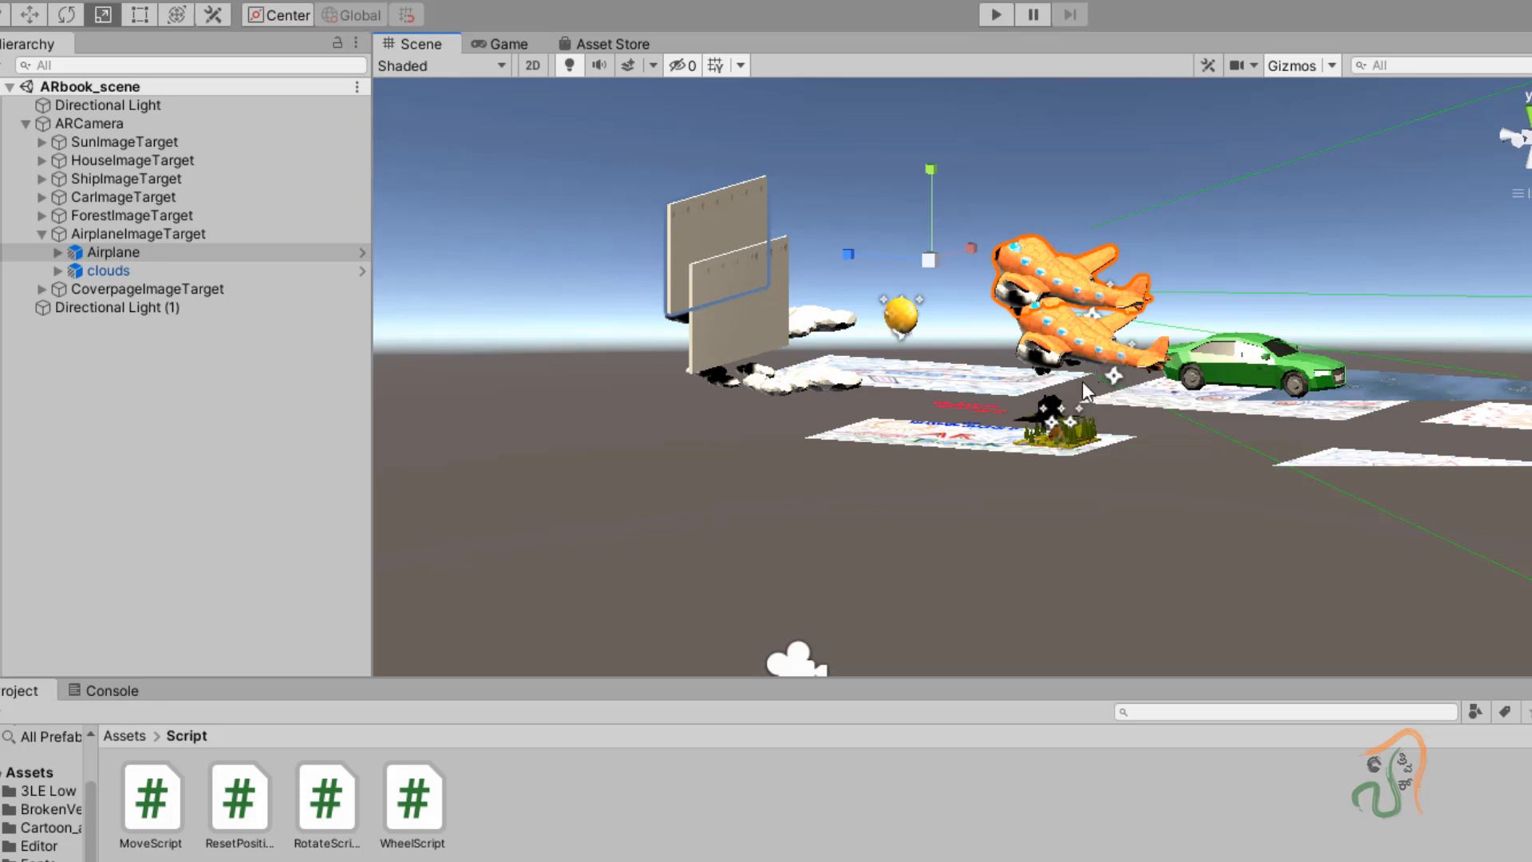
middle_drag(864, 473, 755, 434)
right_drag(755, 434, 909, 379)
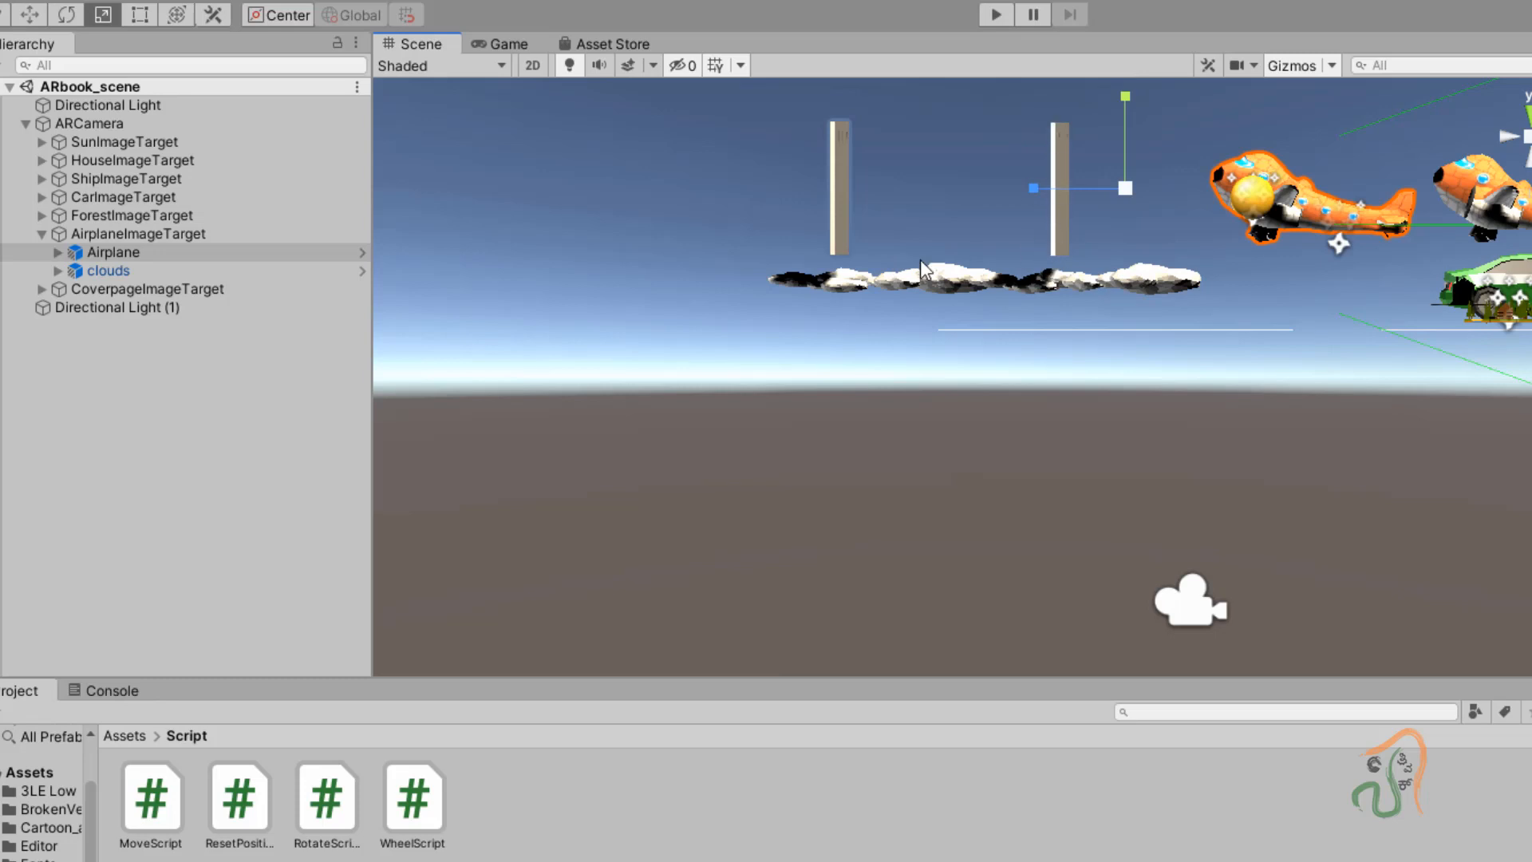
Step: Reopen the Airplane's prefab, view it head-on from the wall's side, and reduce the AirplaneWall's height
click(363, 254)
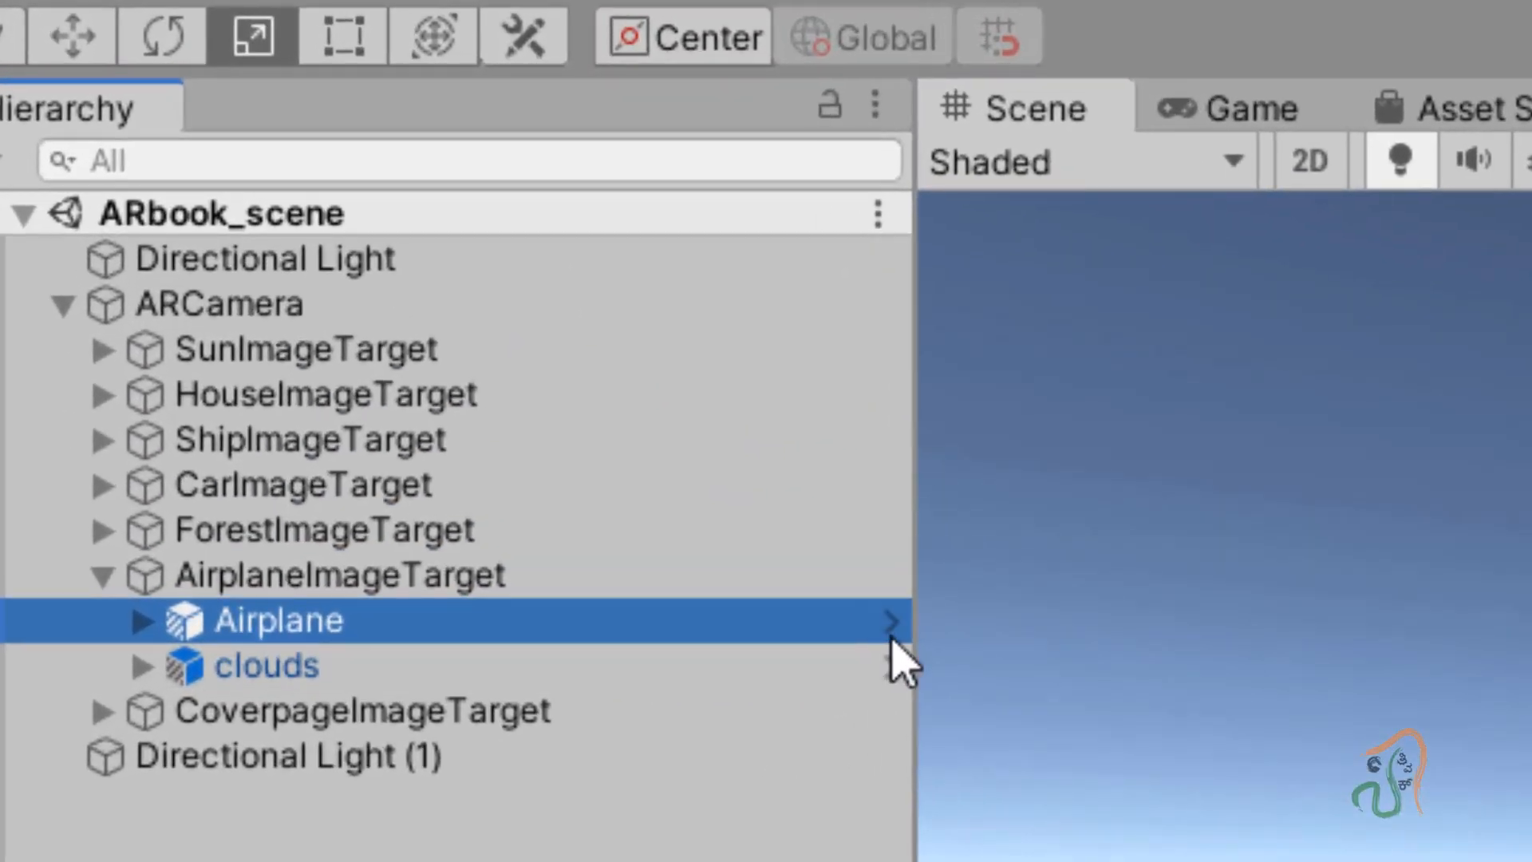
click(892, 636)
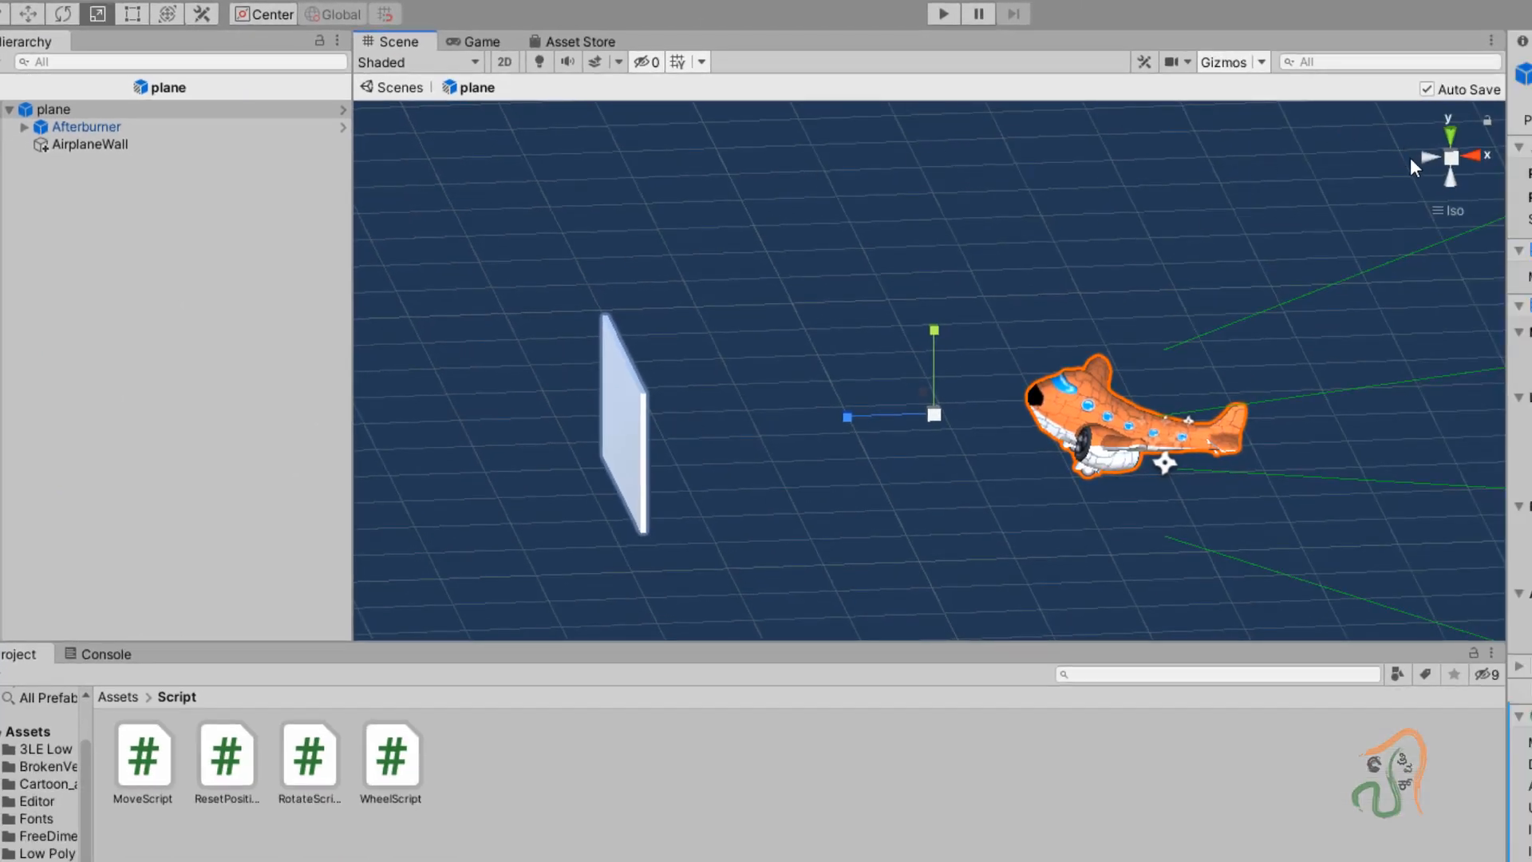
click(1420, 158)
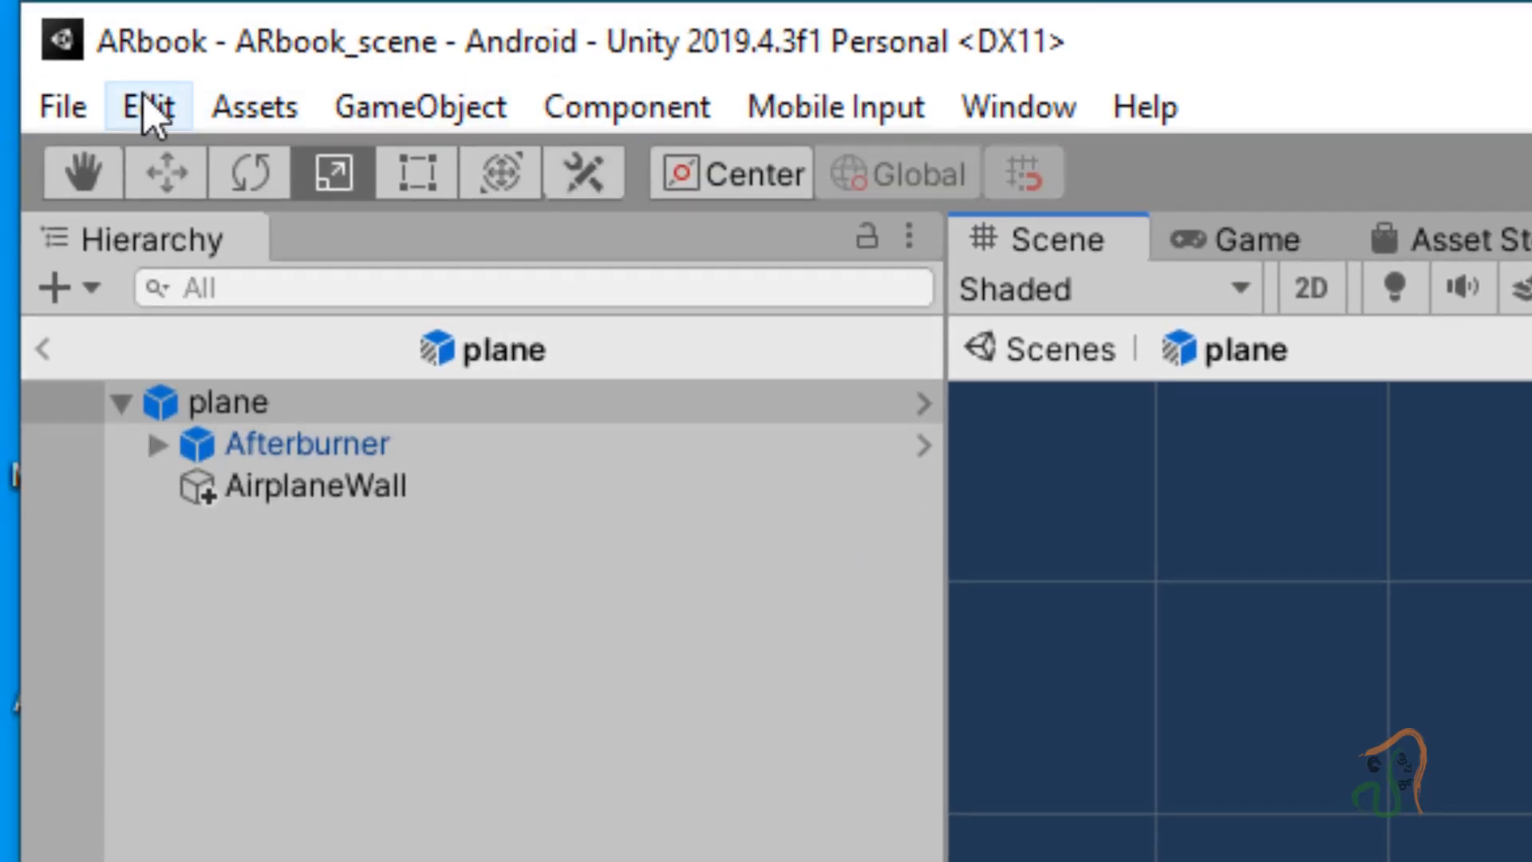
click(147, 108)
click(161, 162)
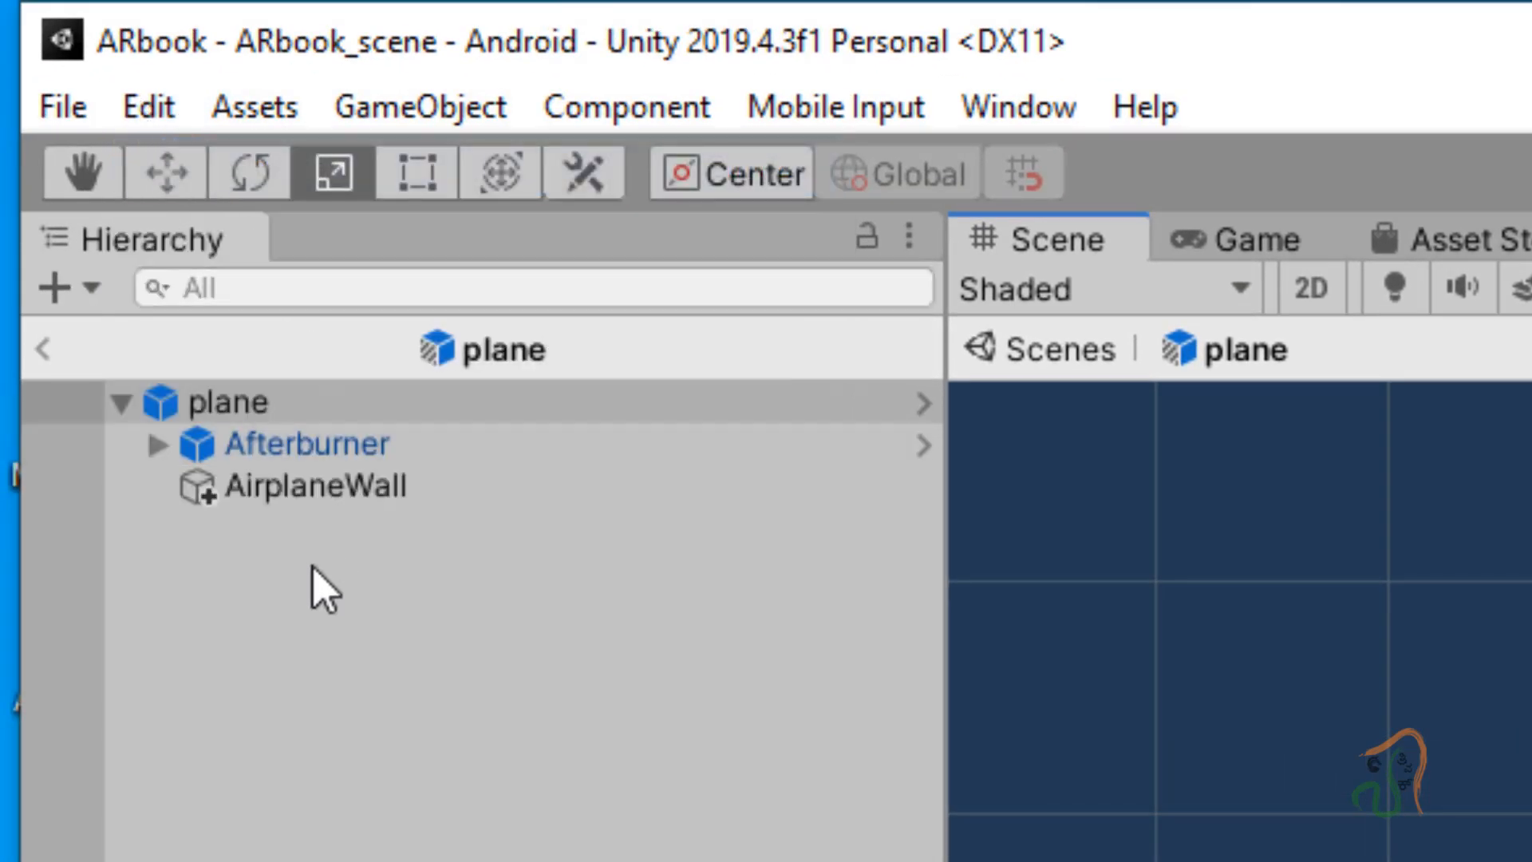
click(273, 505)
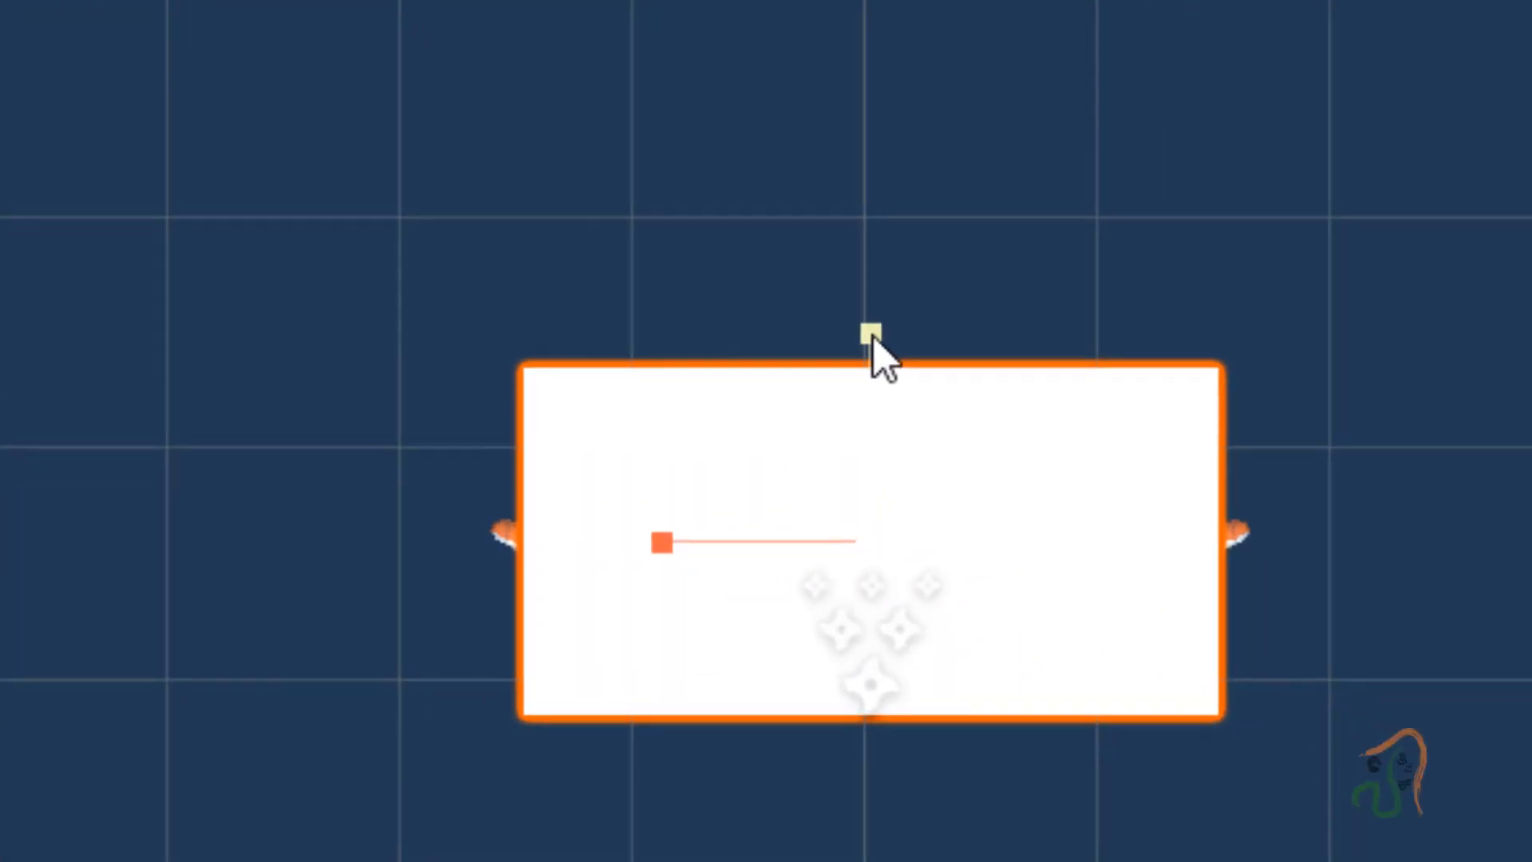
drag(870, 363, 869, 407)
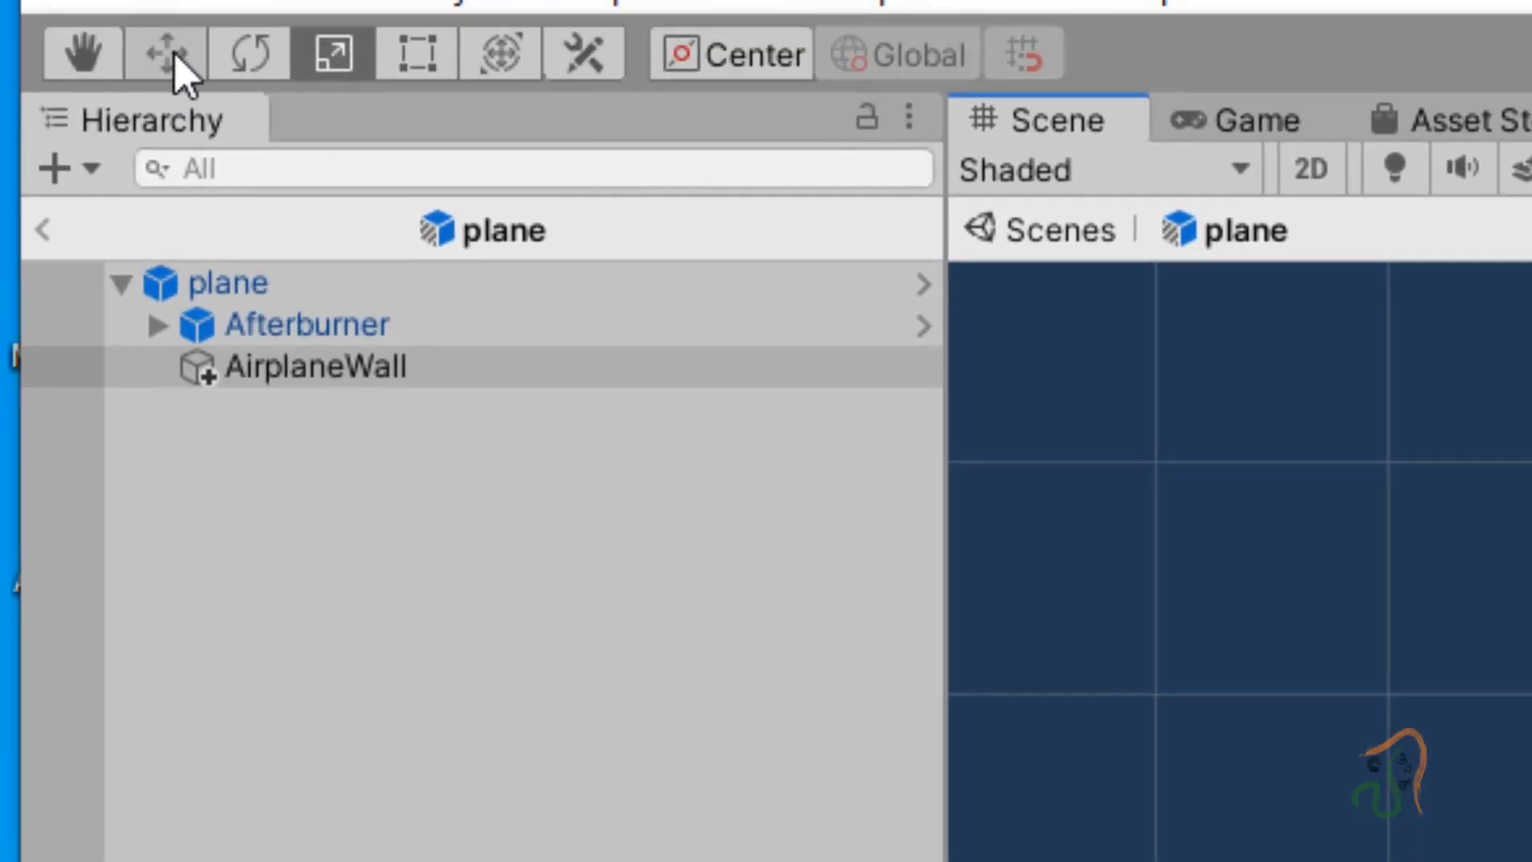
Step: Move the AirplaneWall down slightly so it lines up with the plane, and save the change
click(166, 56)
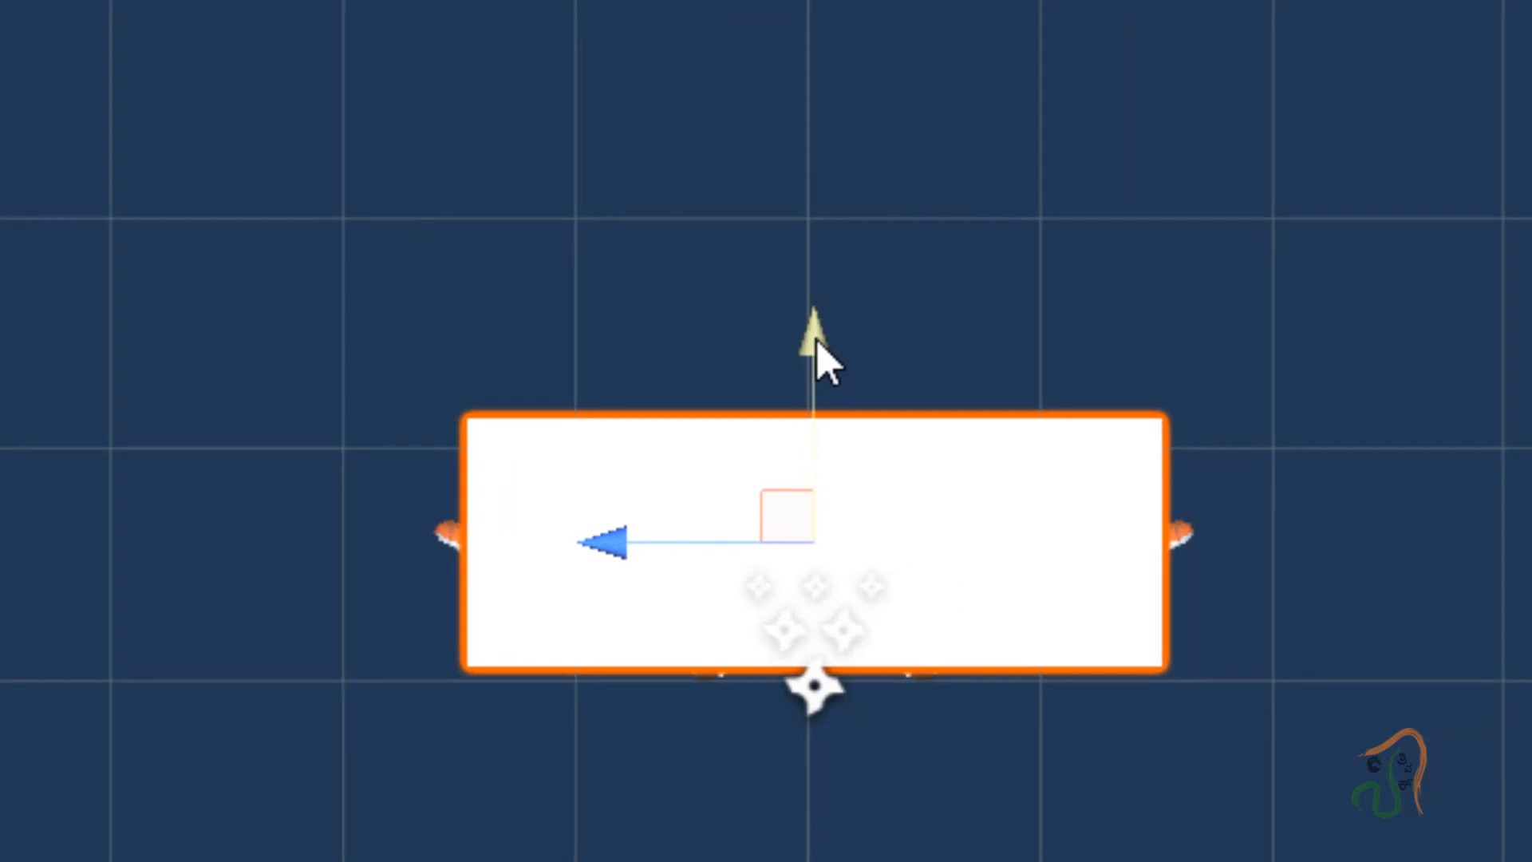
drag(814, 339, 801, 372)
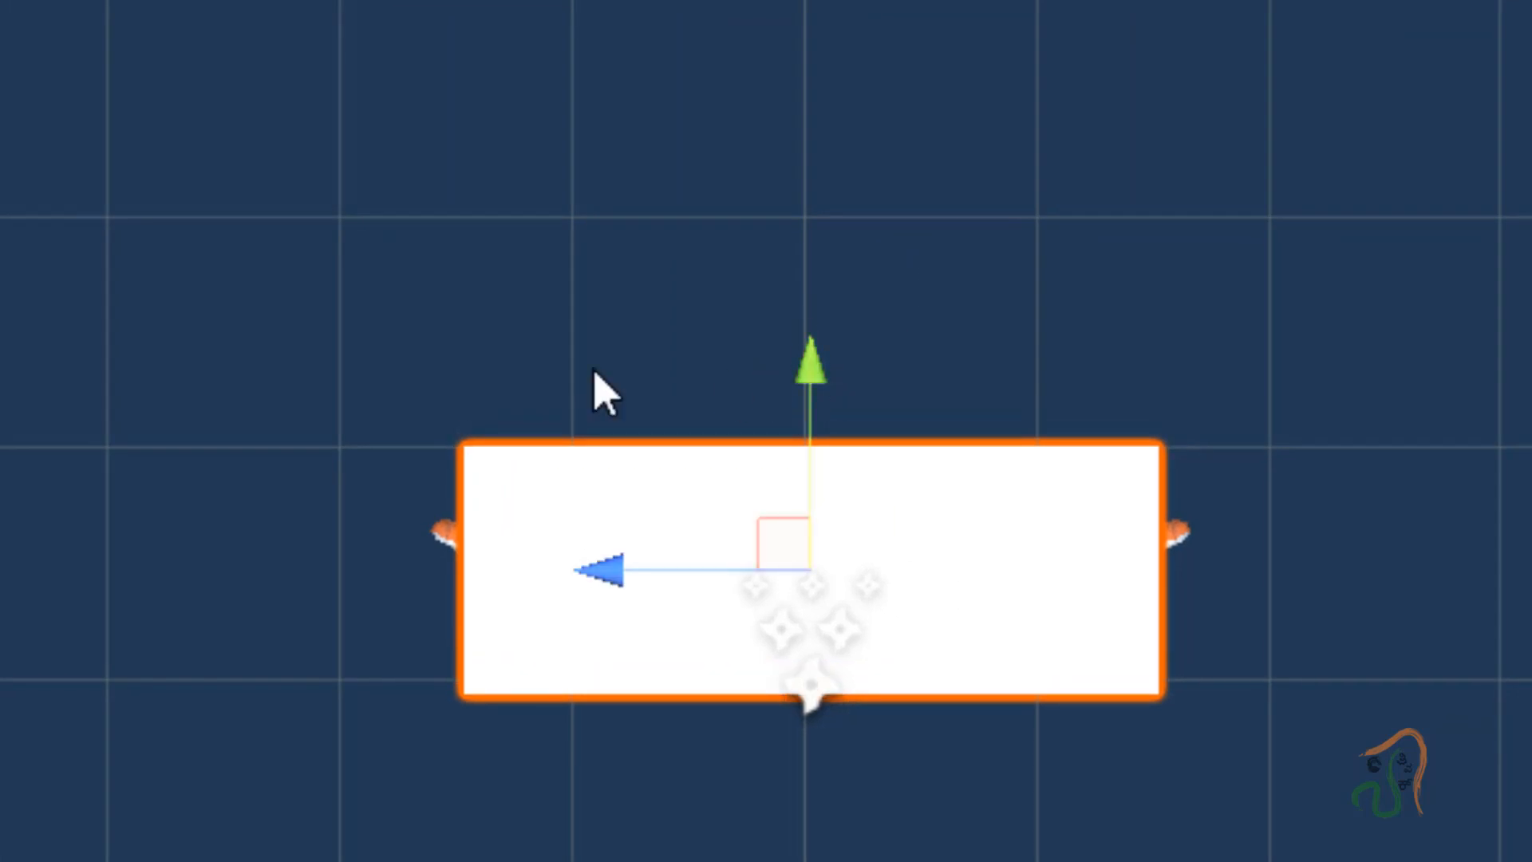
click(3, 92)
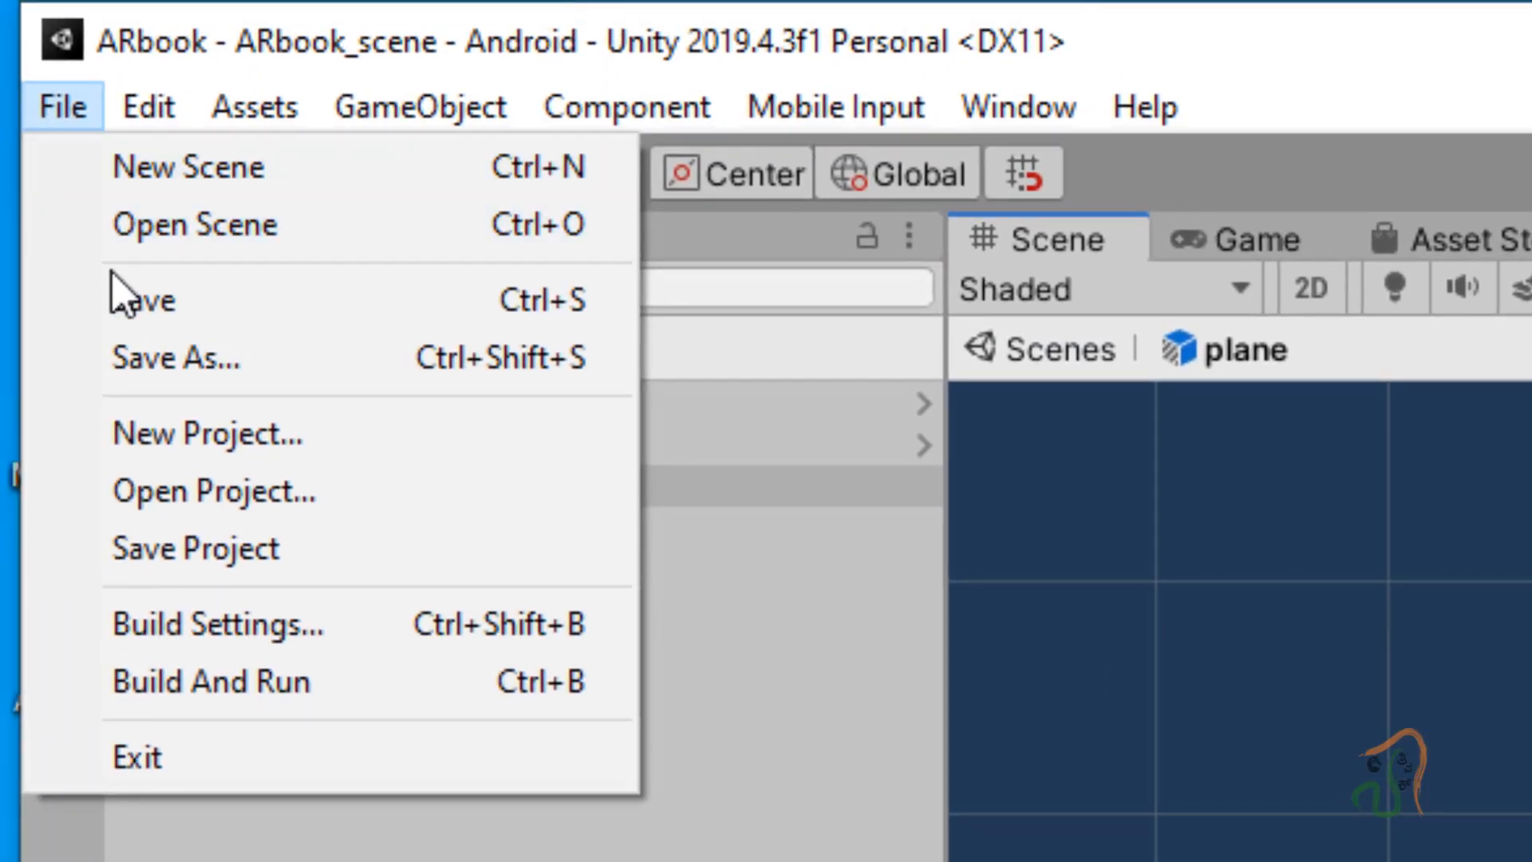
click(71, 278)
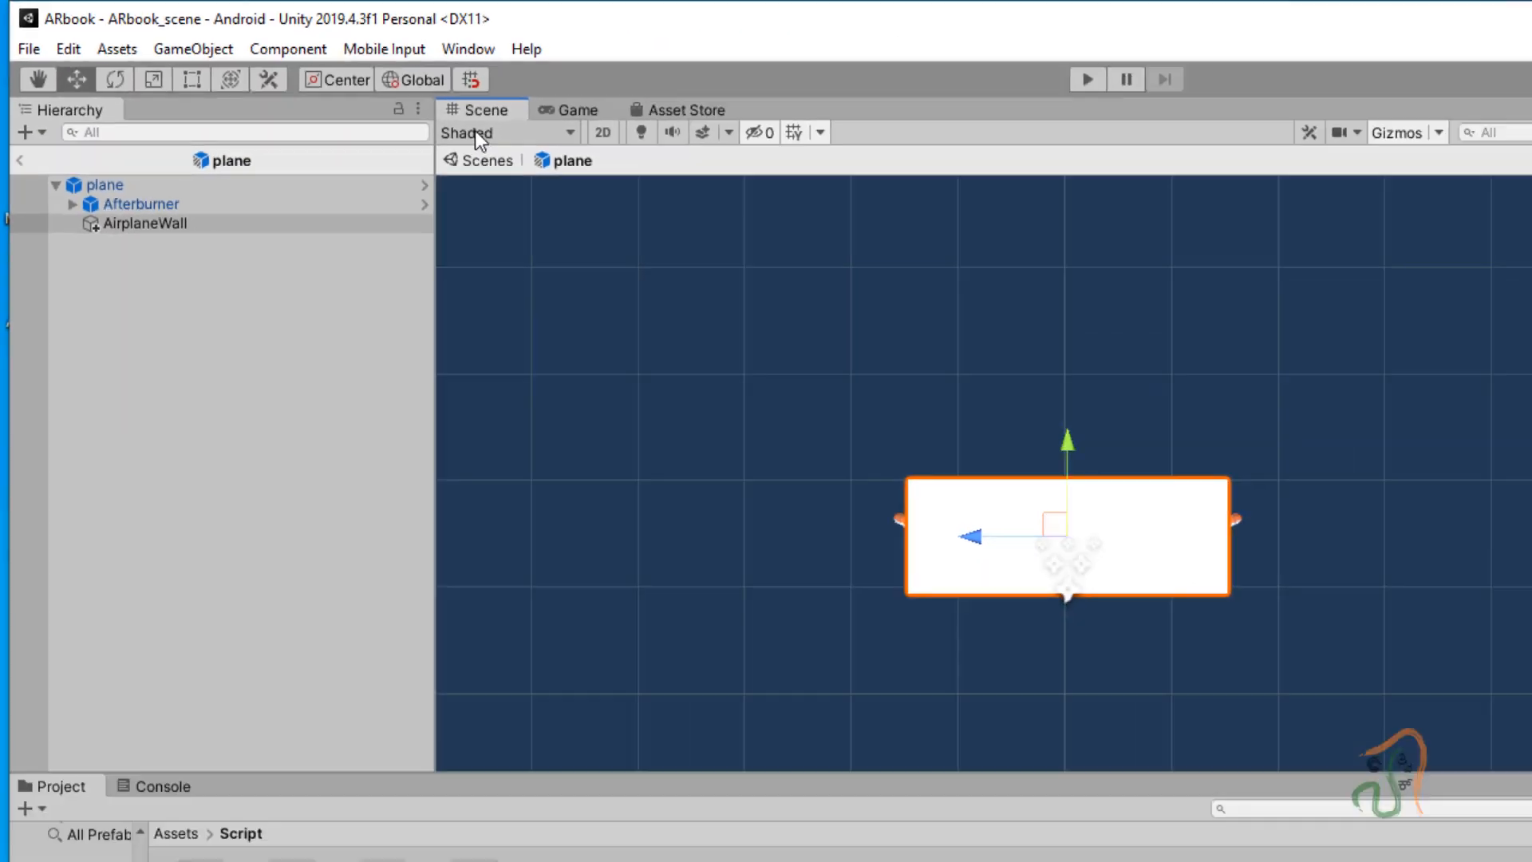
Step: Return to the main scene and inspect the shortened walls in front of the airplanes
click(476, 132)
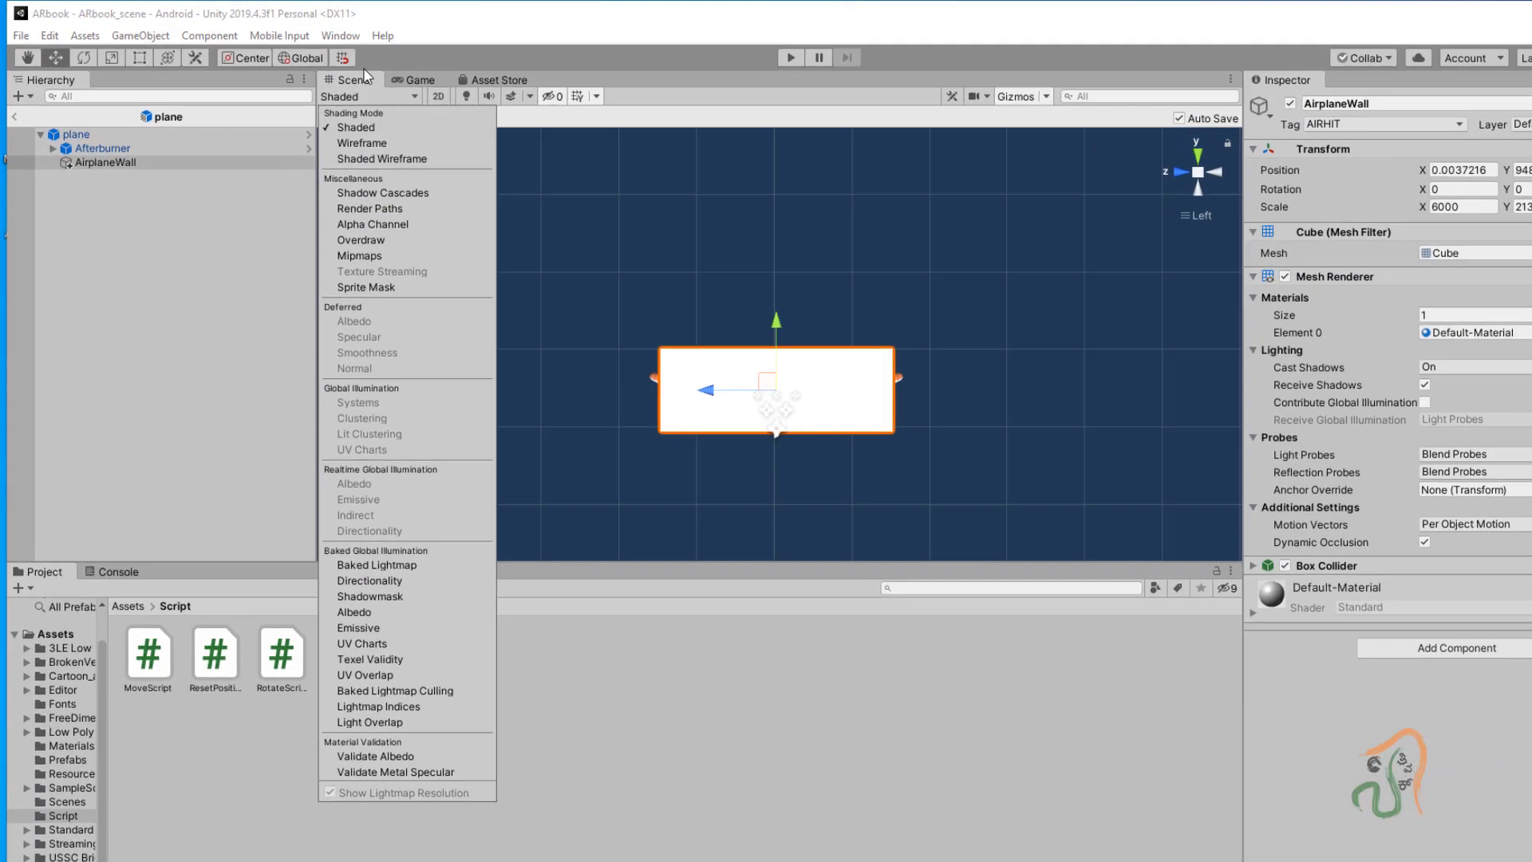
click(495, 153)
click(766, 243)
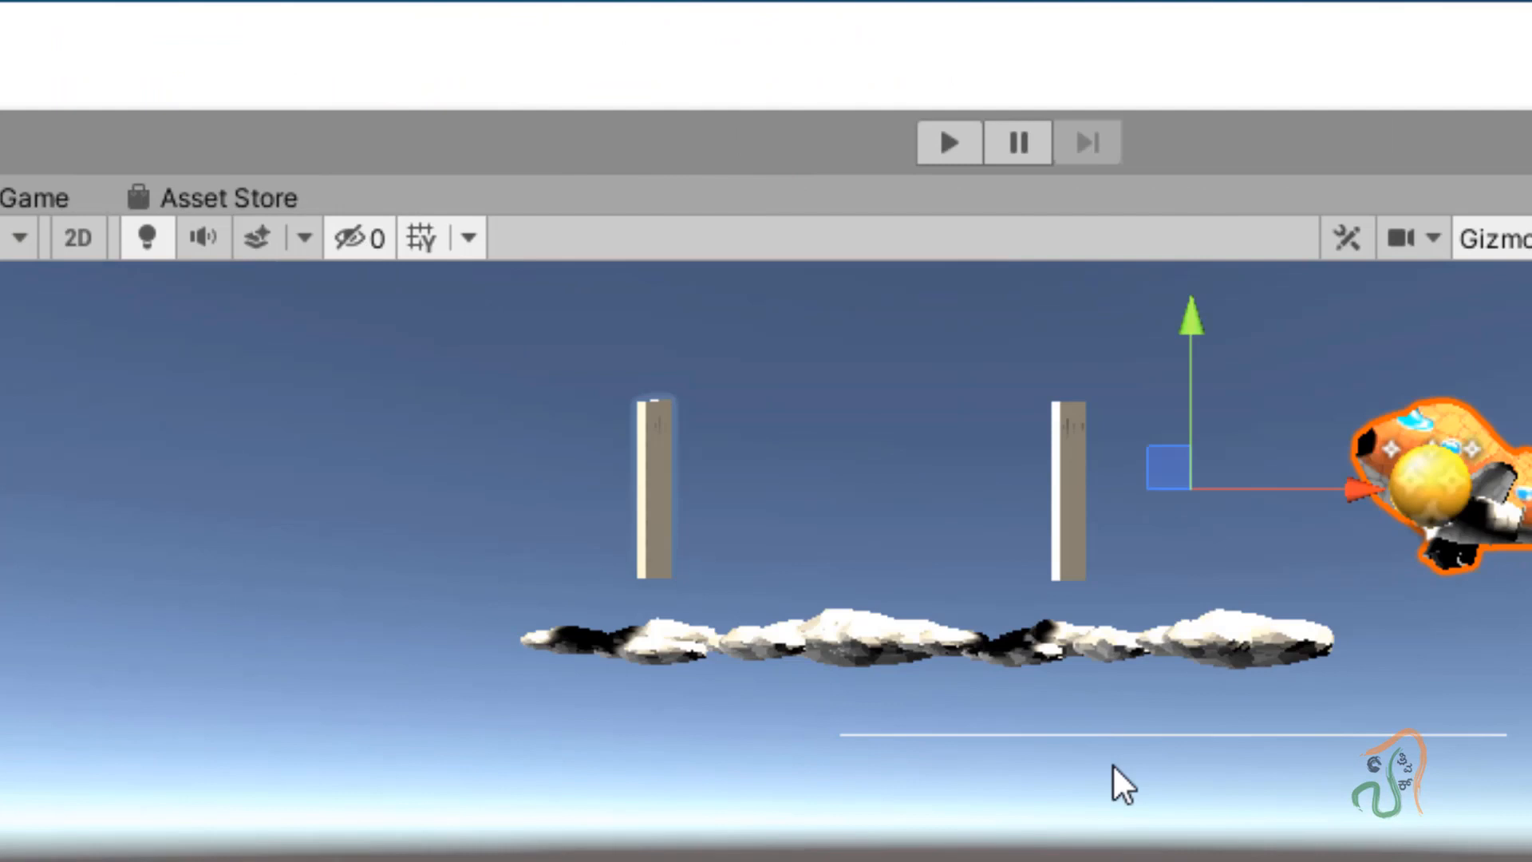
middle_drag(1112, 764, 986, 861)
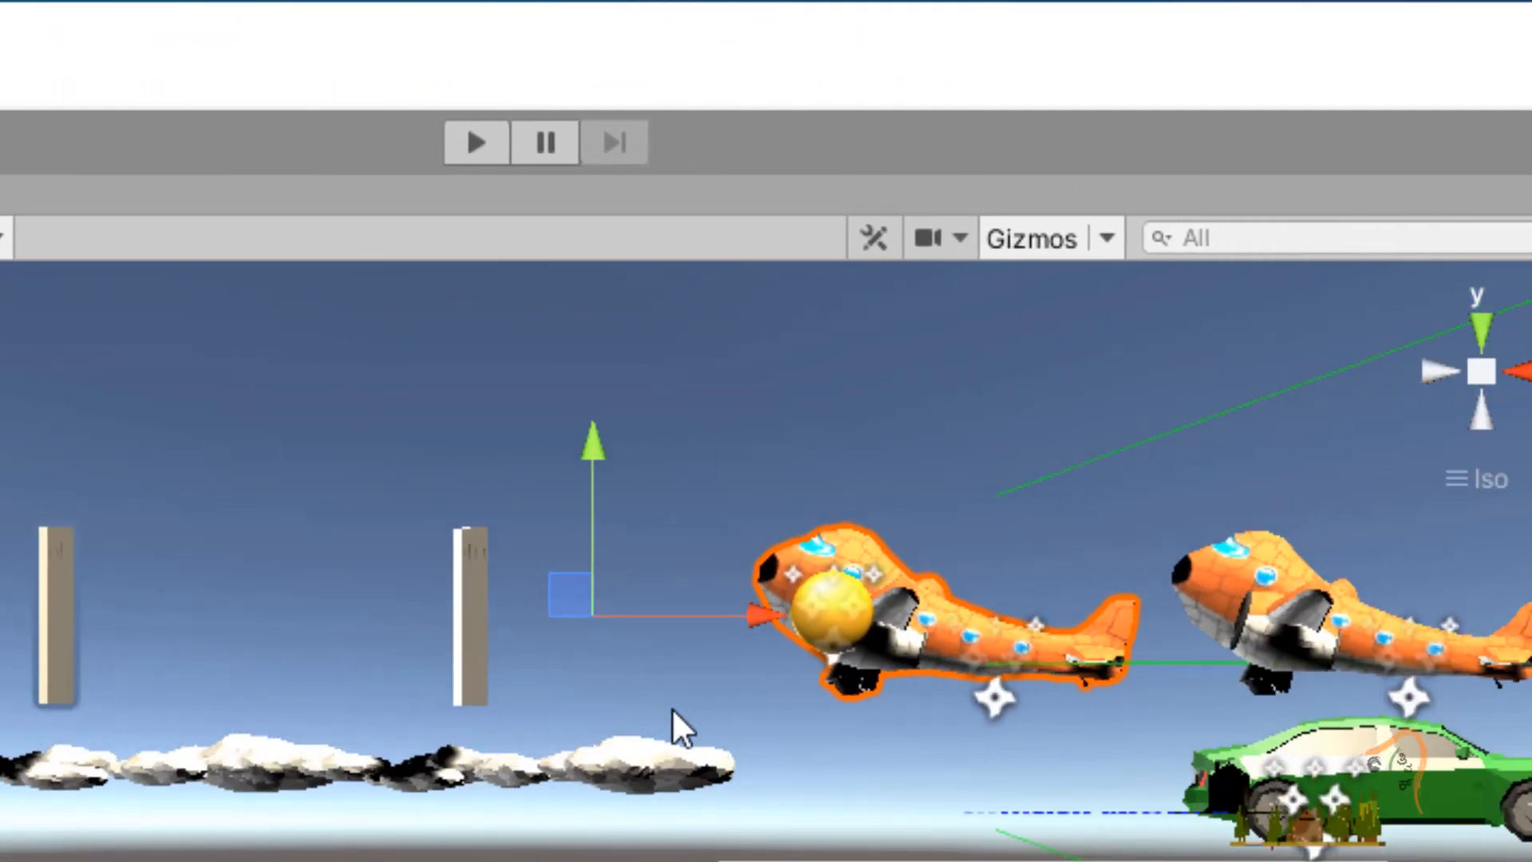
middle_drag(671, 707, 355, 814)
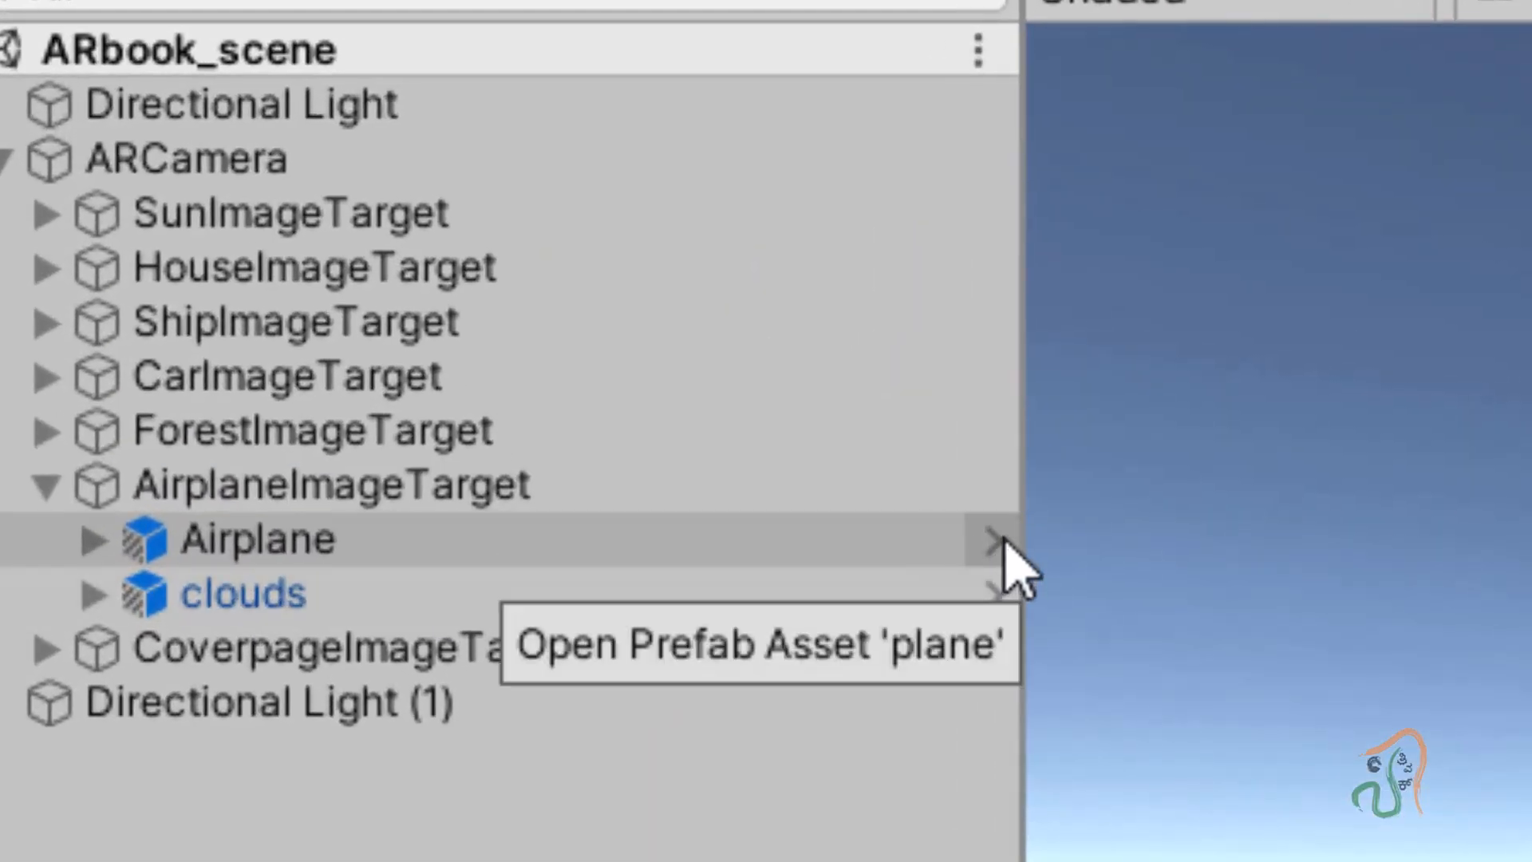
Step: Attach the ResetPosition script to the root plane object in the Airplane's prefab and apply all overrides to the base
click(994, 540)
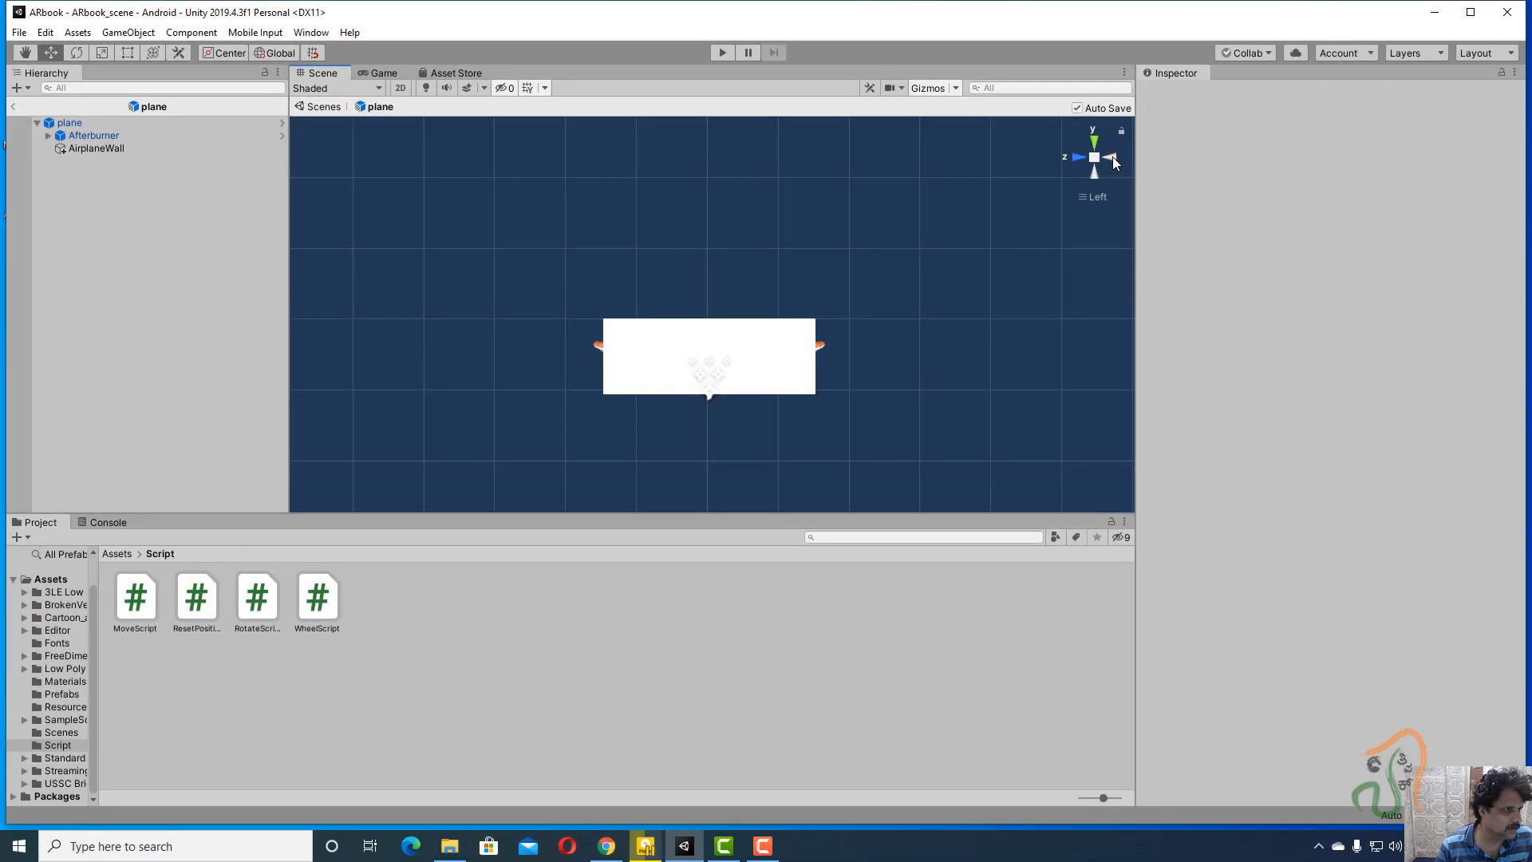
click(1114, 159)
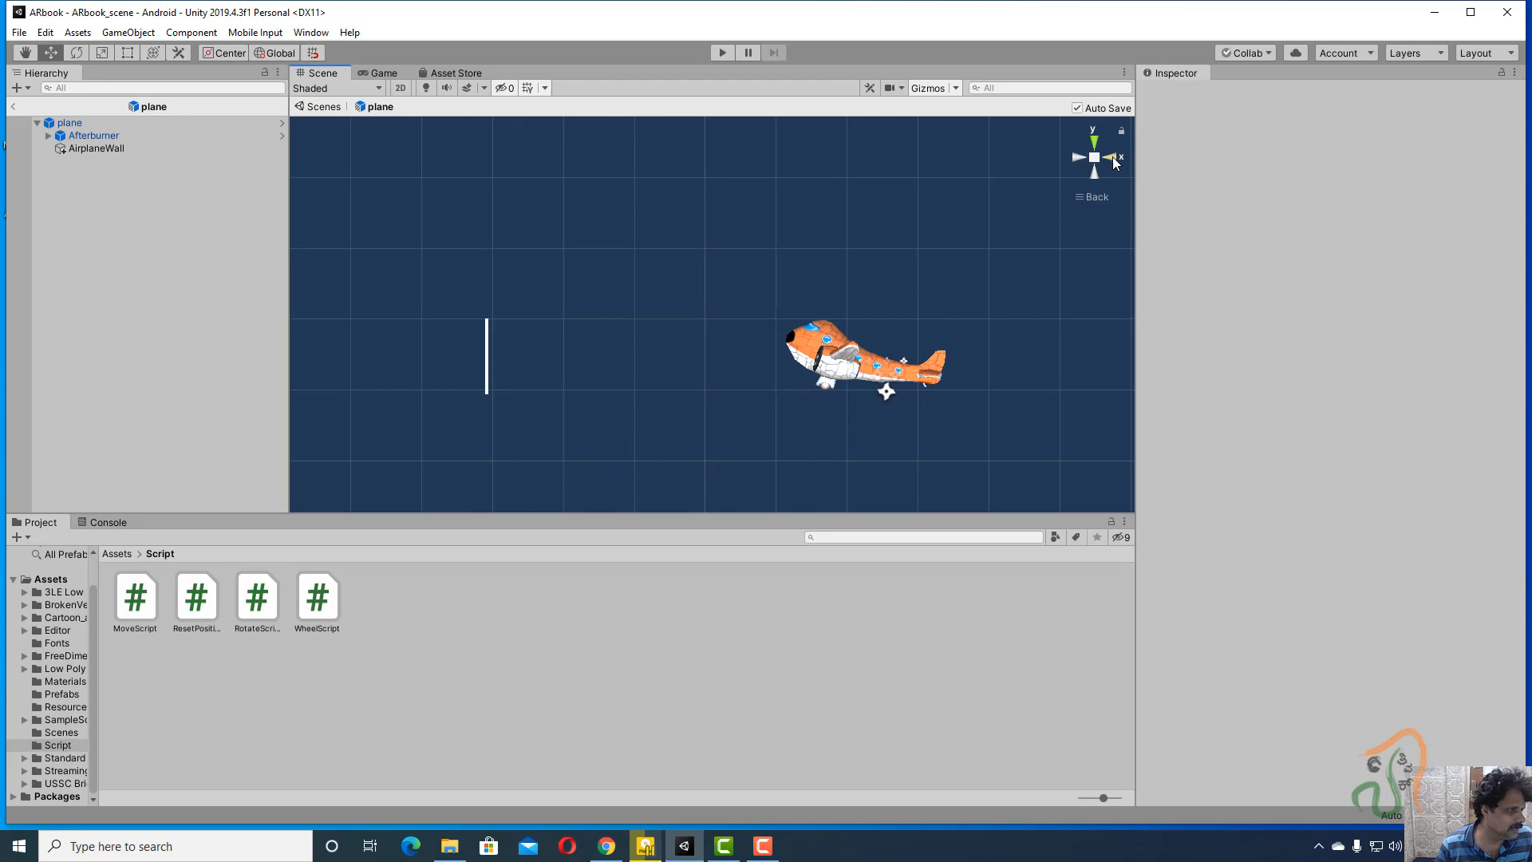
click(812, 324)
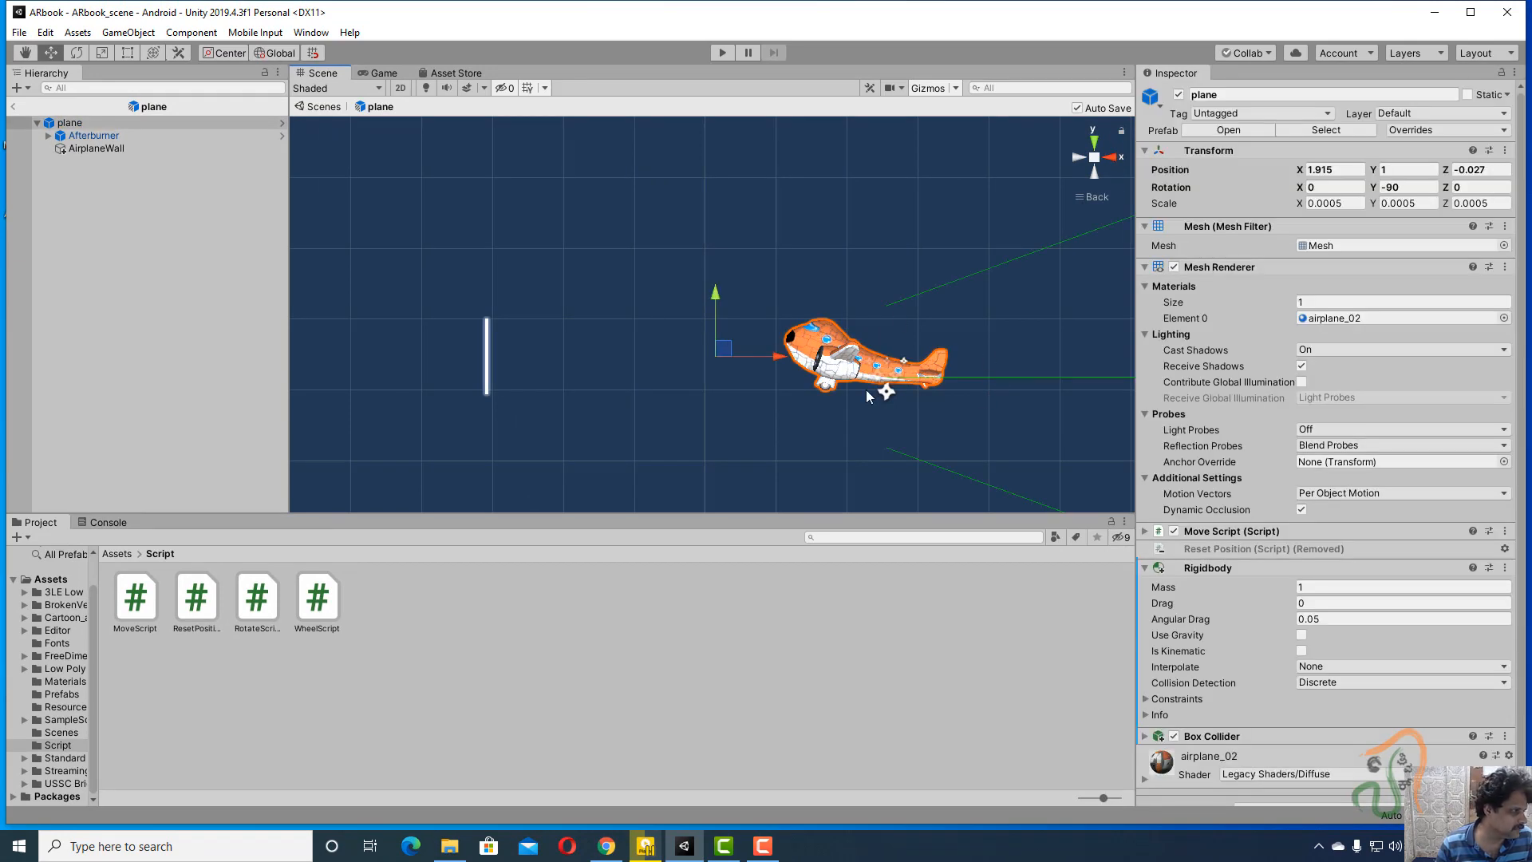
drag(184, 604, 1117, 857)
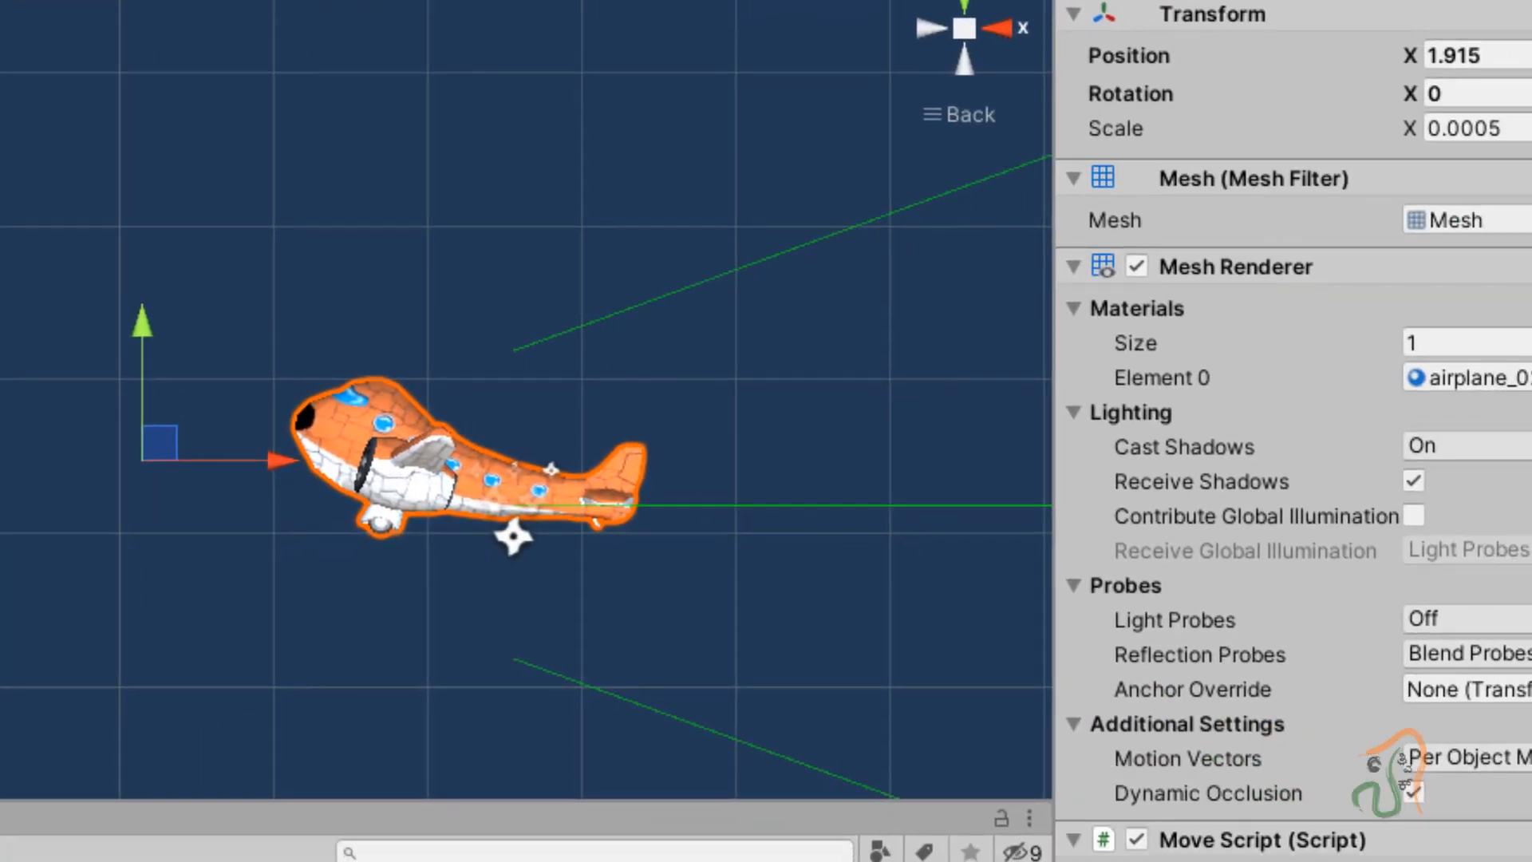
drag(1117, 857, 391, 453)
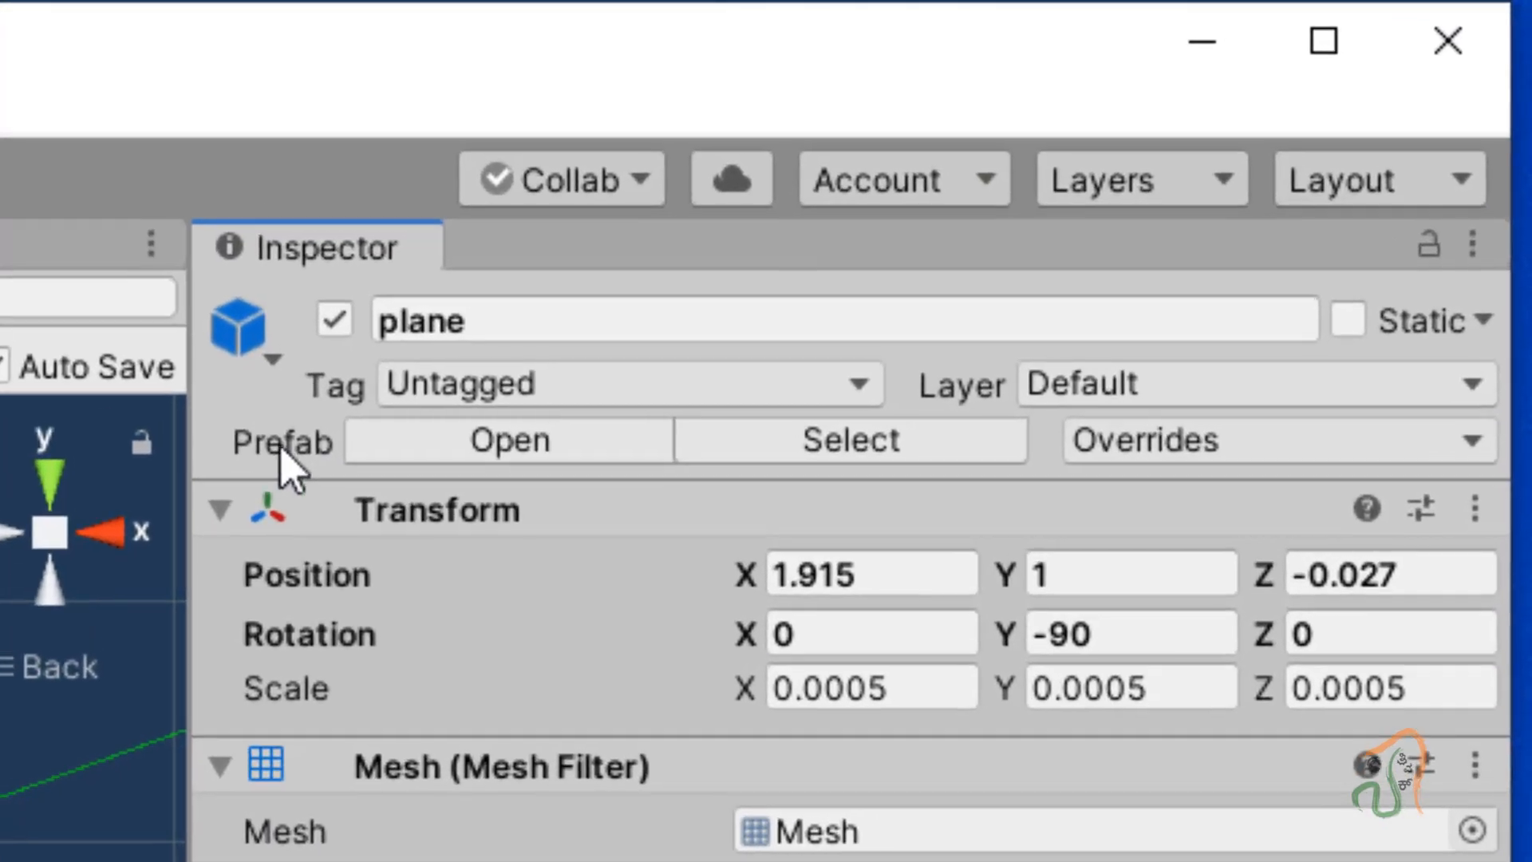
click(1111, 449)
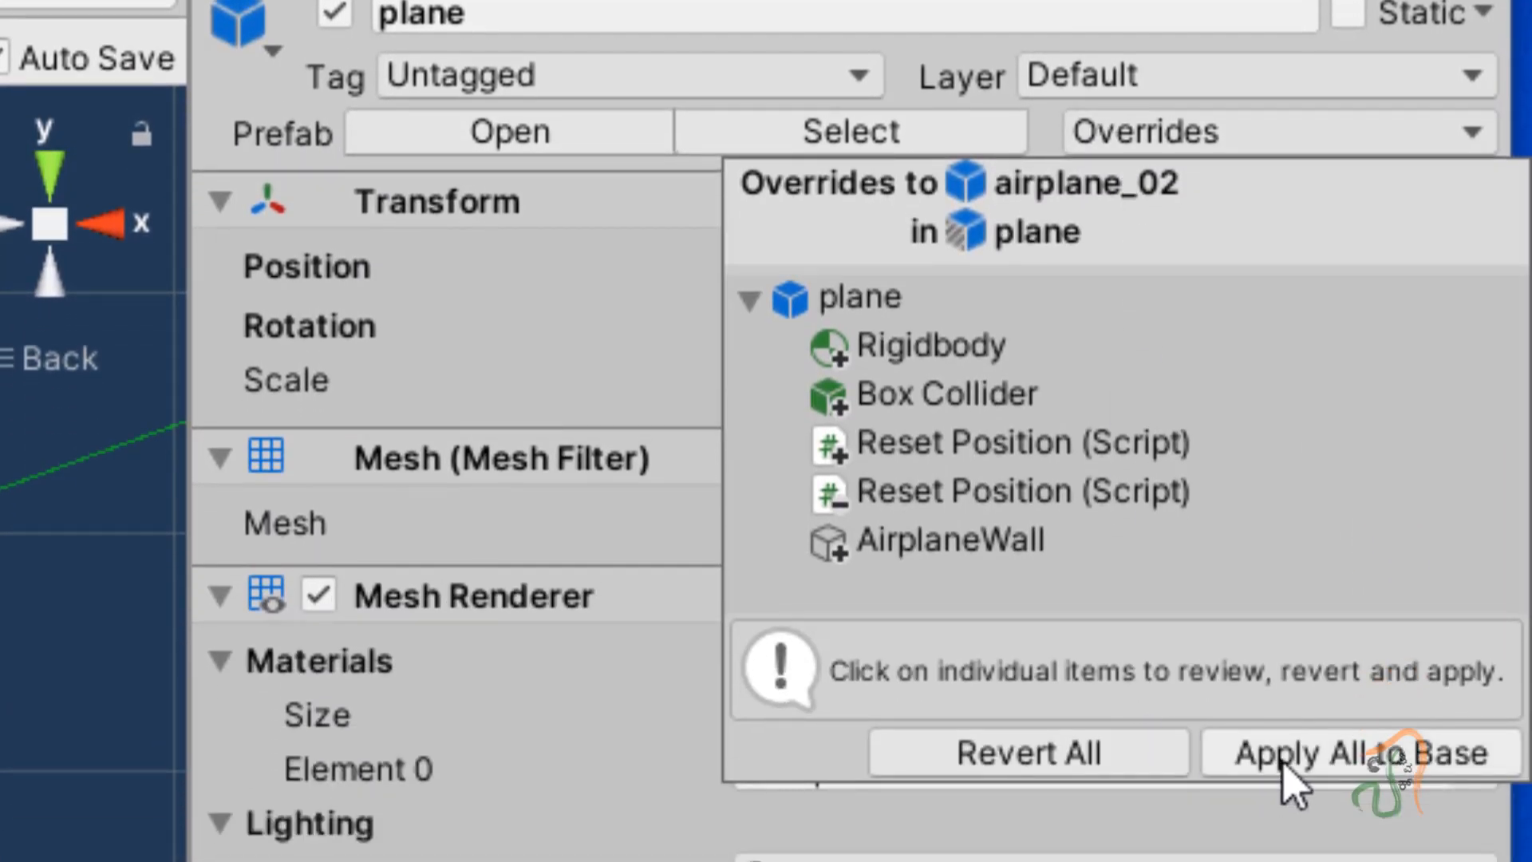
click(1331, 751)
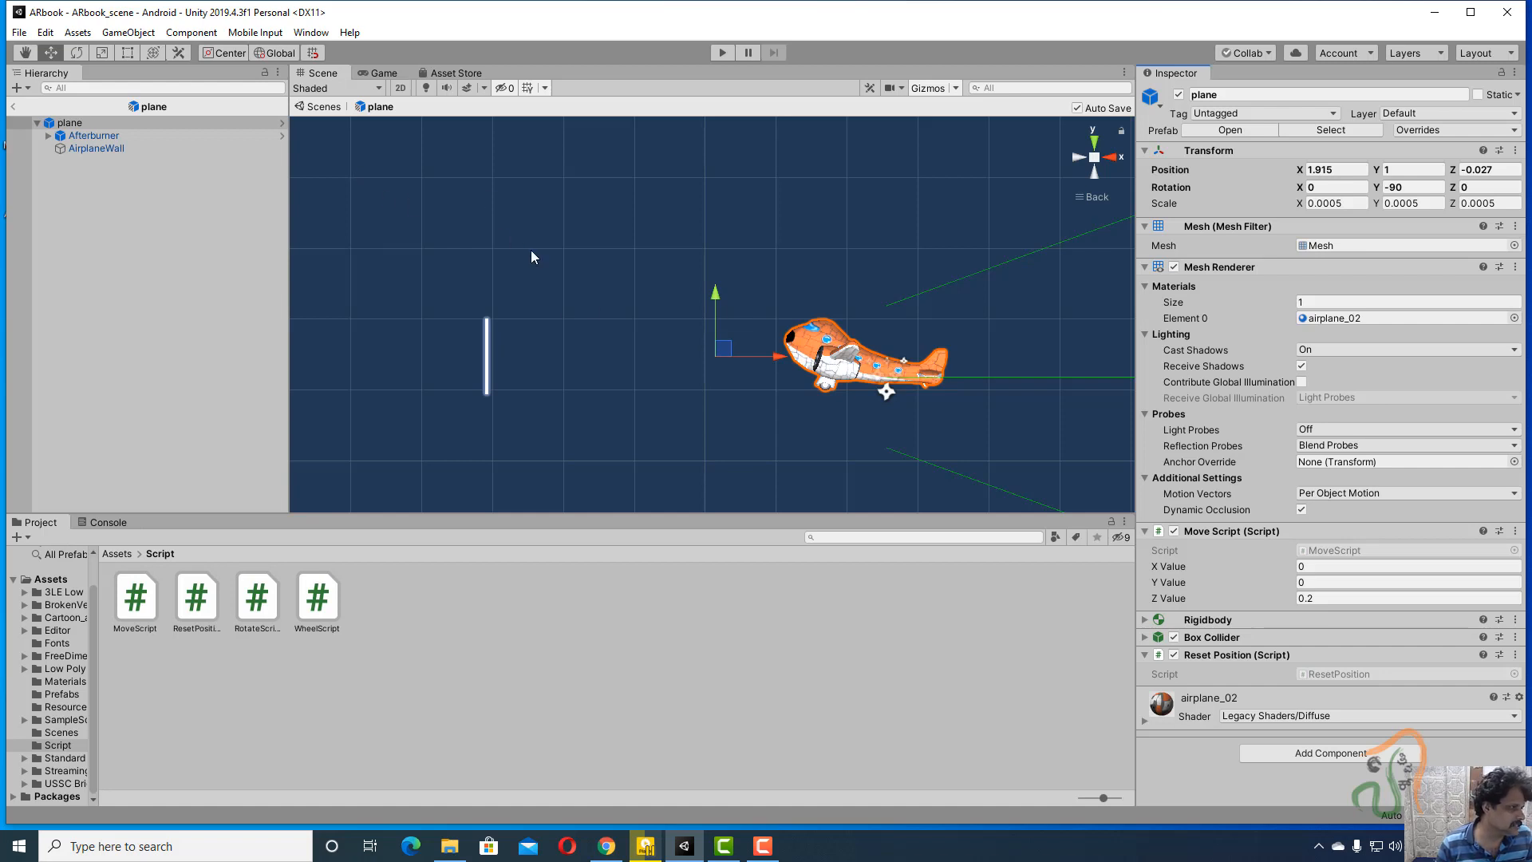
Step: Open the ResetPosition script in Visual Studio and review its OnTriggerEnter method with the SHIPHIT tag check
click(194, 600)
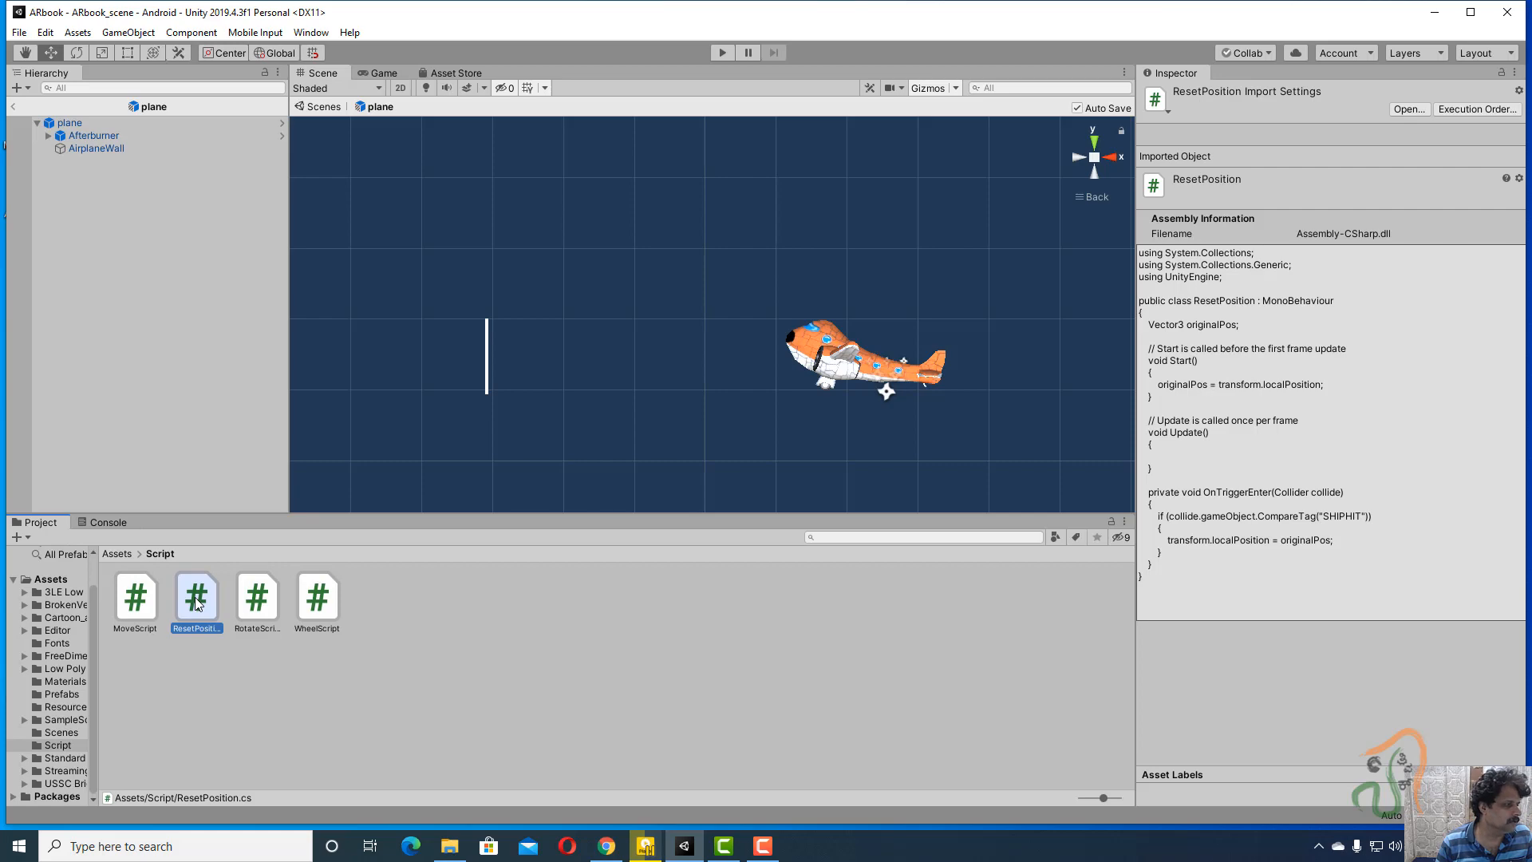
double_click(196, 603)
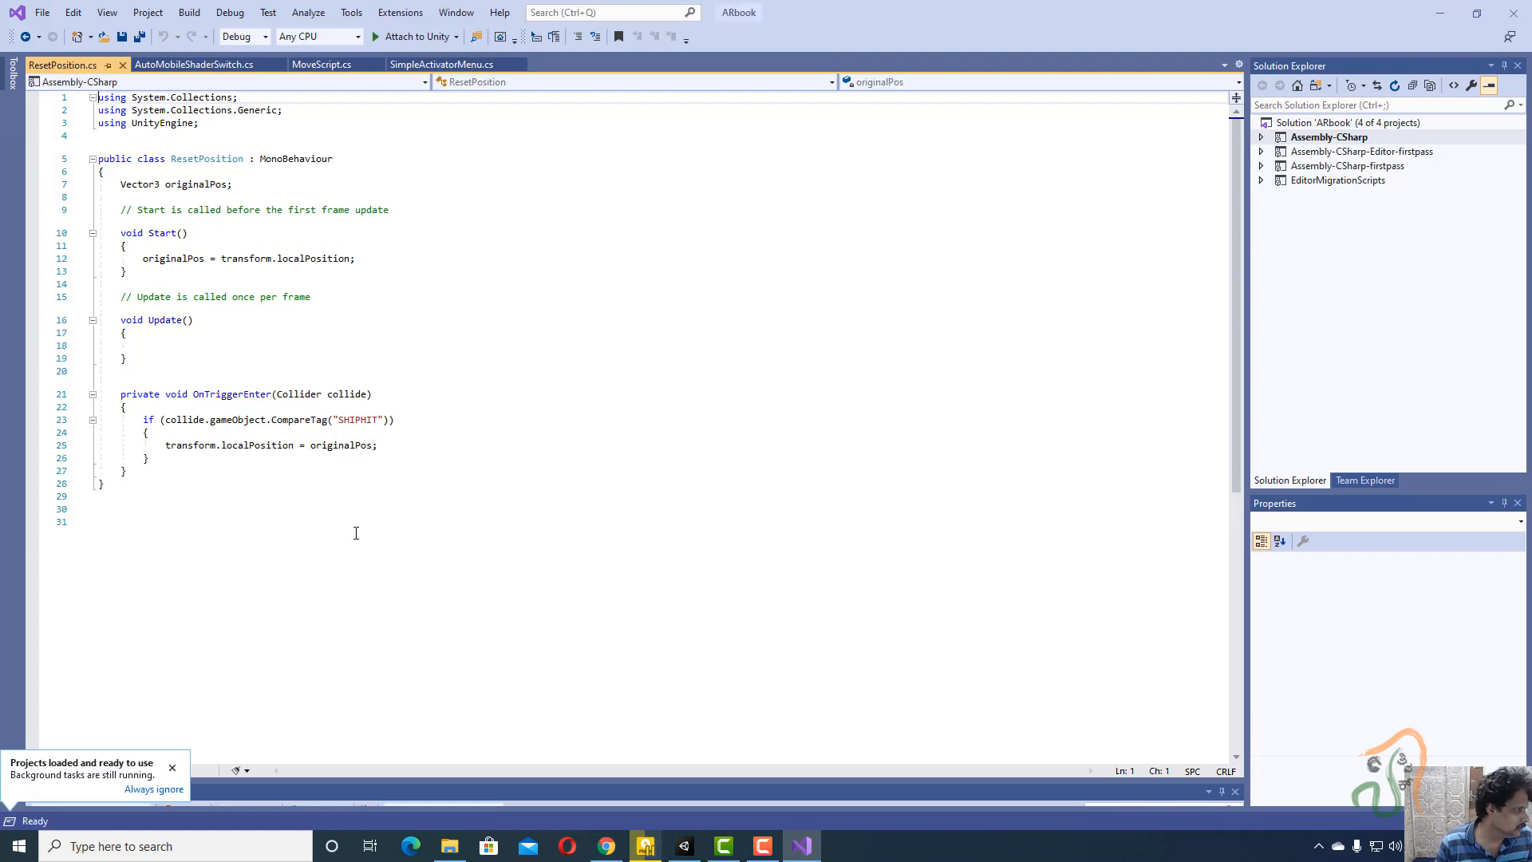
click(271, 481)
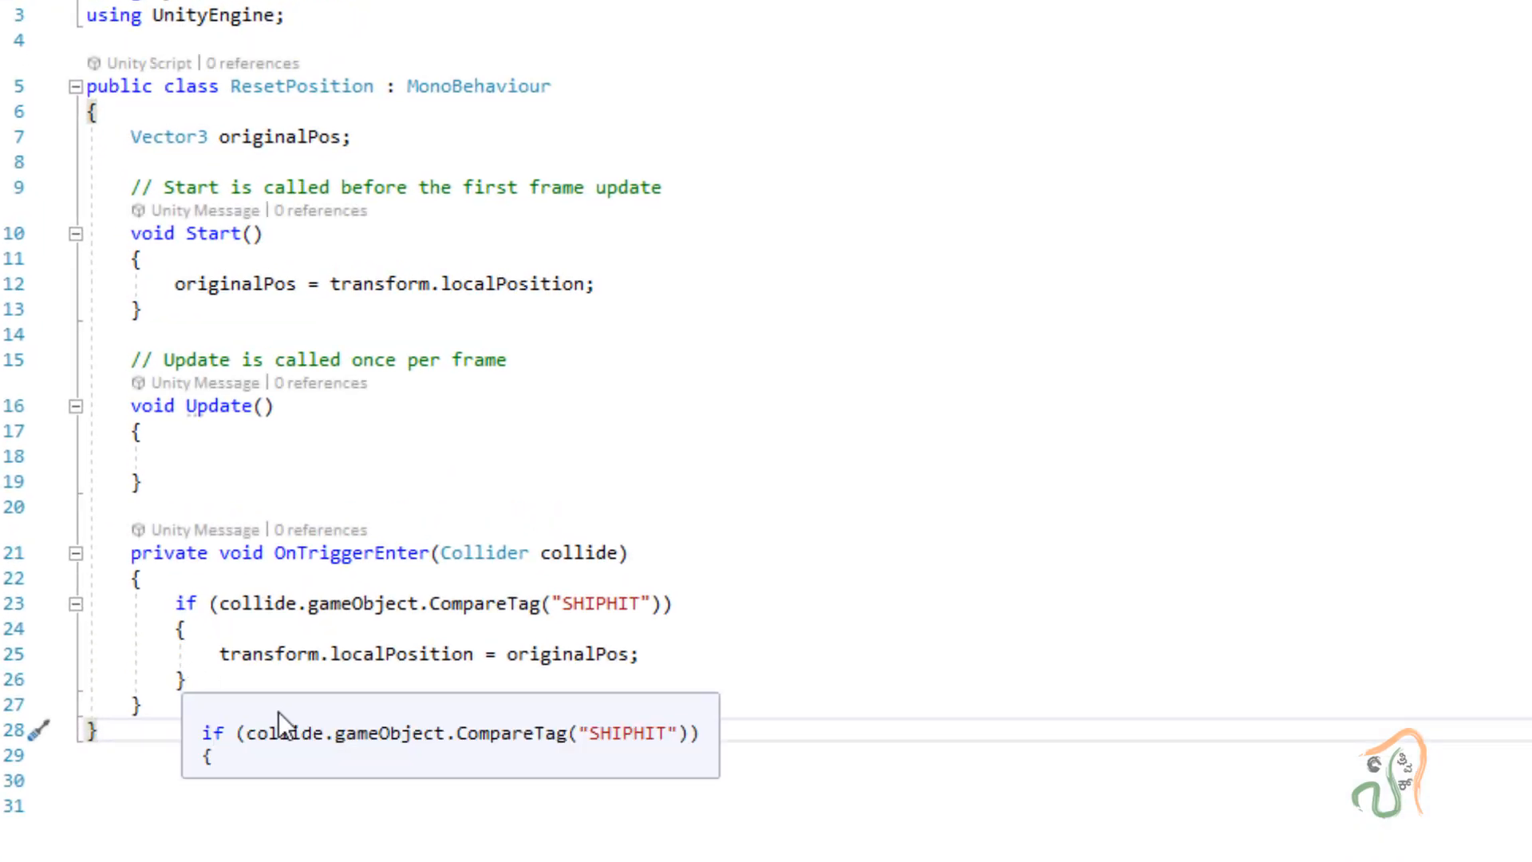
mouse_move(355, 551)
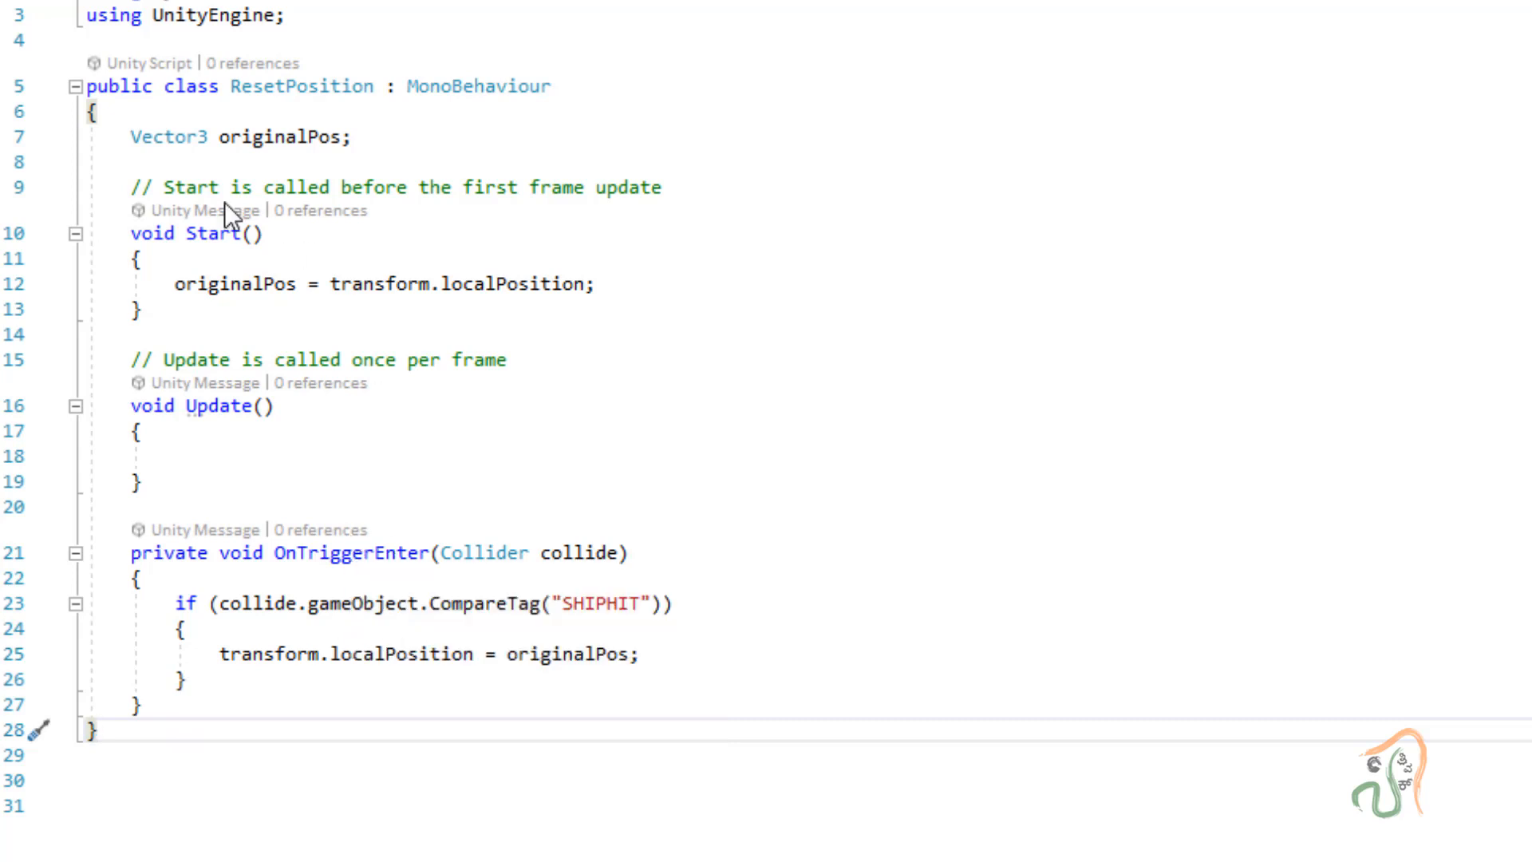
mouse_move(147, 128)
mouse_move(235, 646)
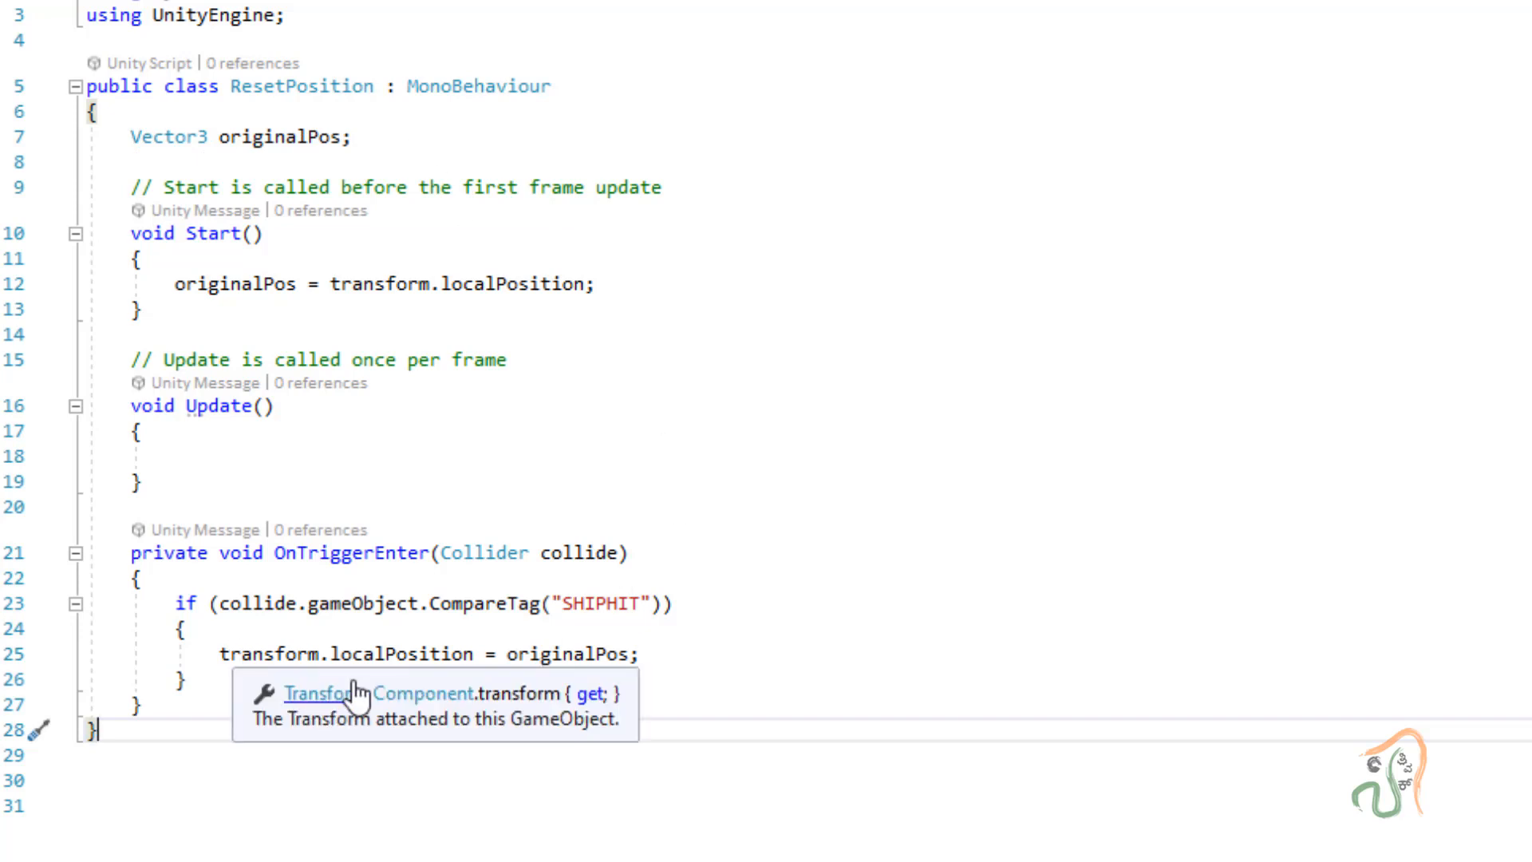
mouse_move(572, 644)
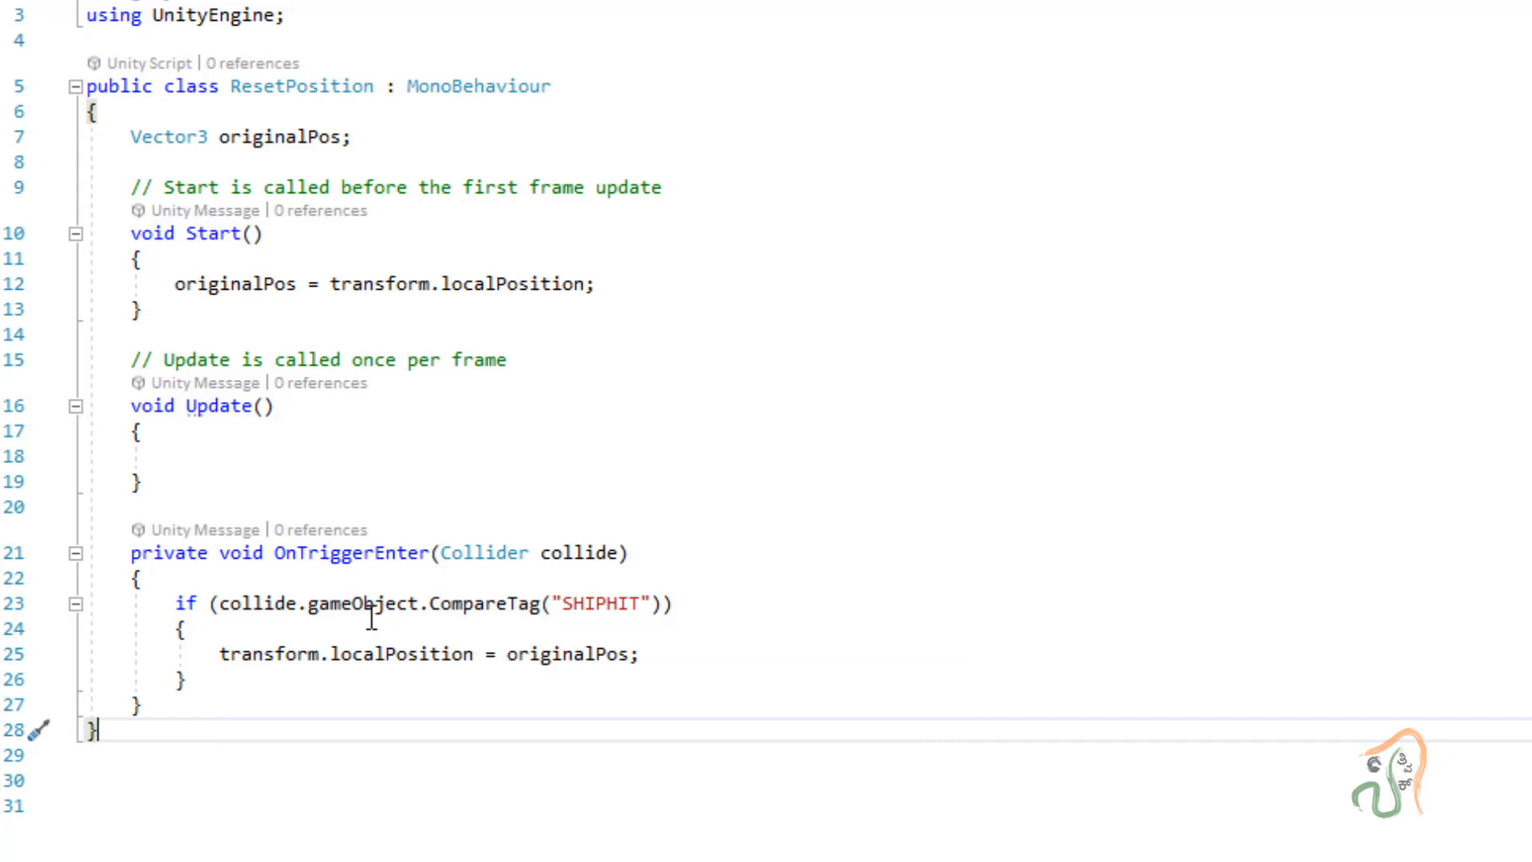
mouse_move(549, 615)
mouse_move(633, 604)
Step: Add an empty else if block with braces below the SHIPHIT check in the OnTriggerEnter method
click(197, 679)
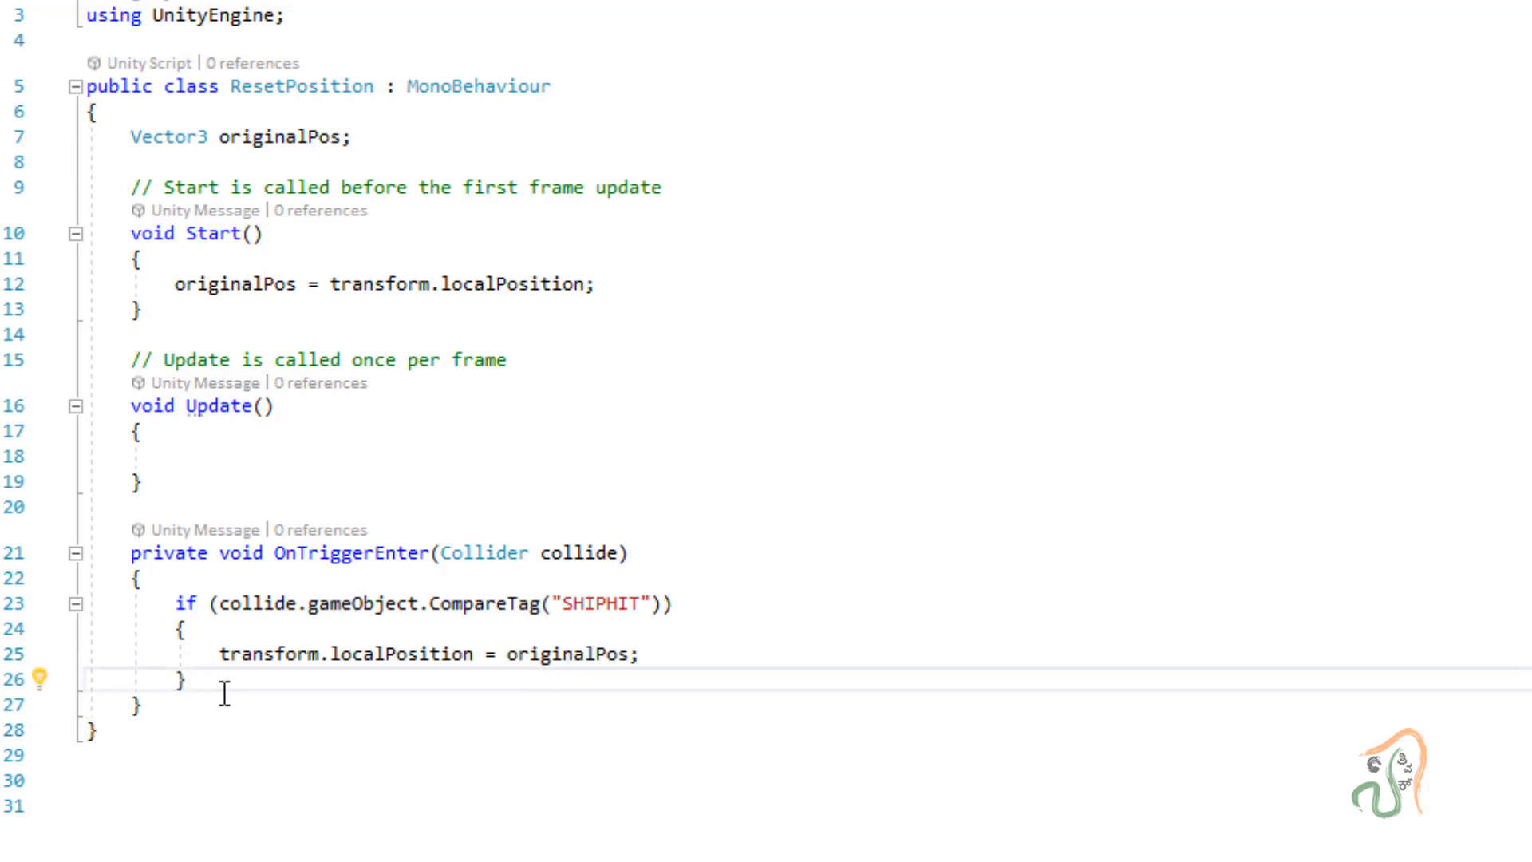
key(Return)
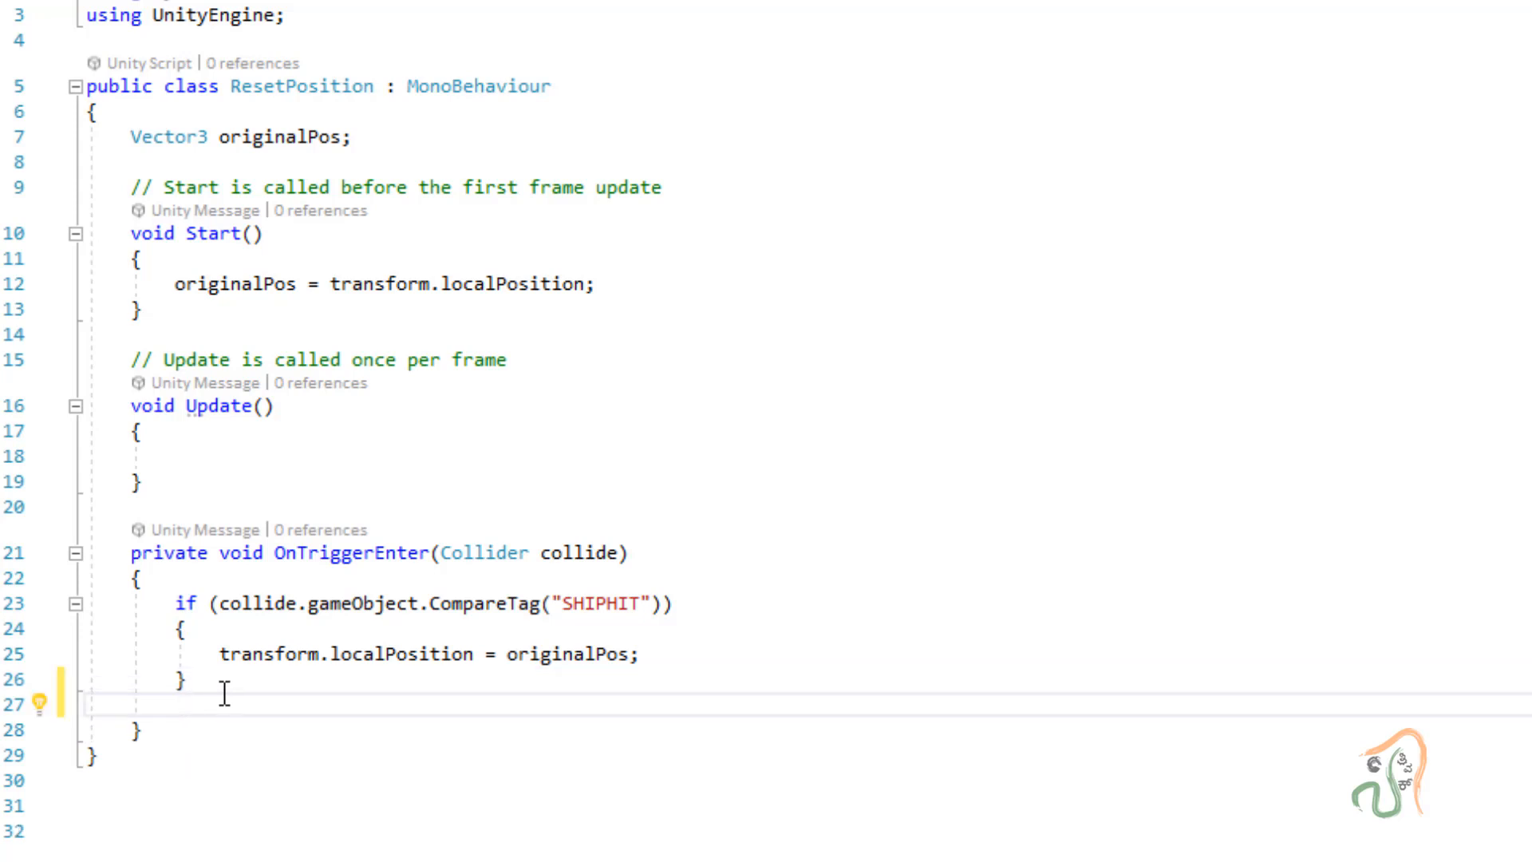
key(Return)
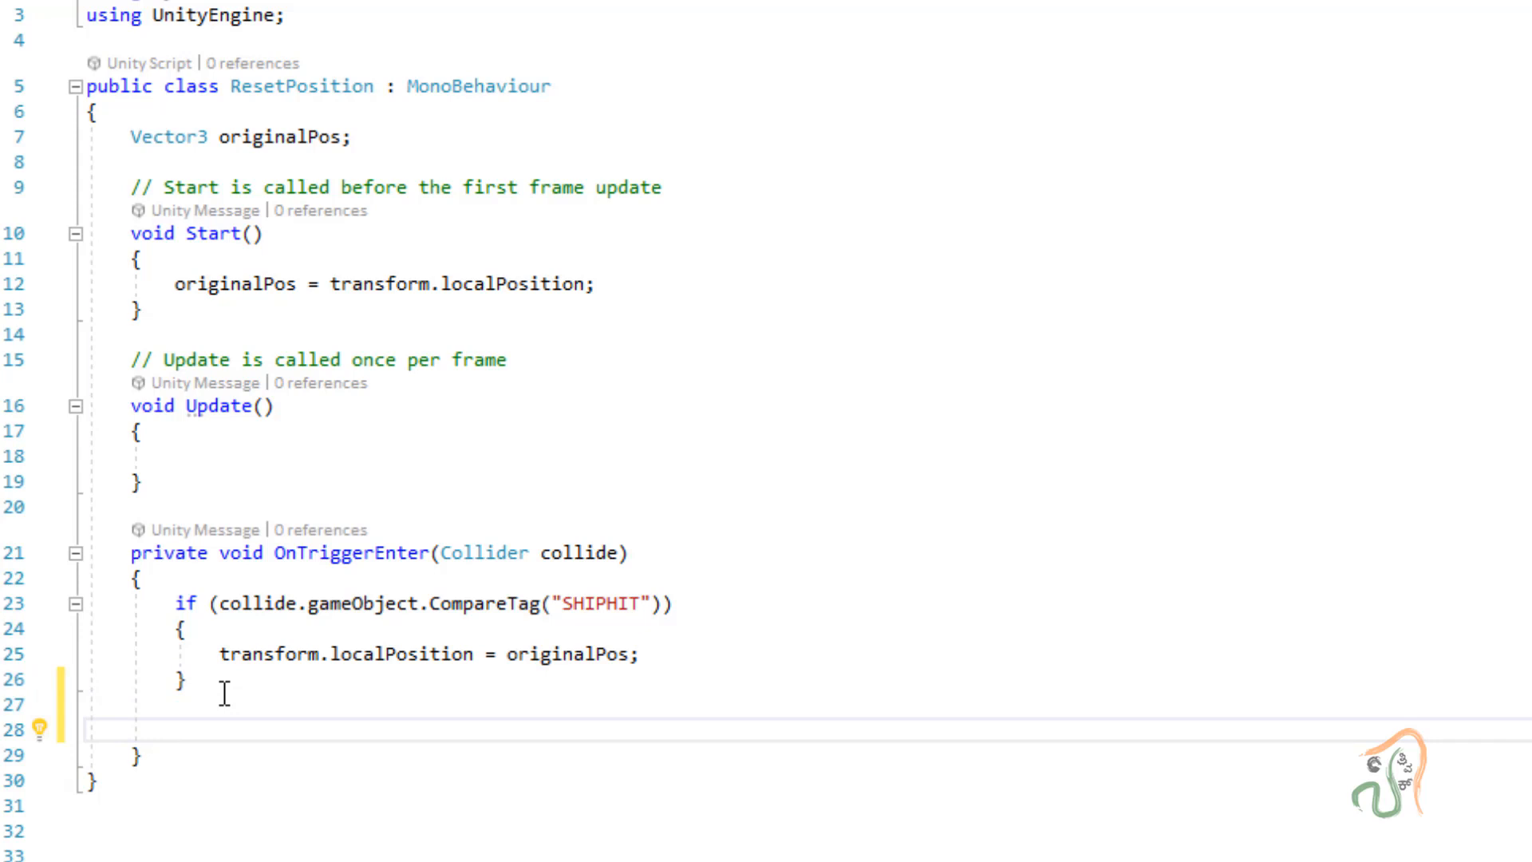
text(else)
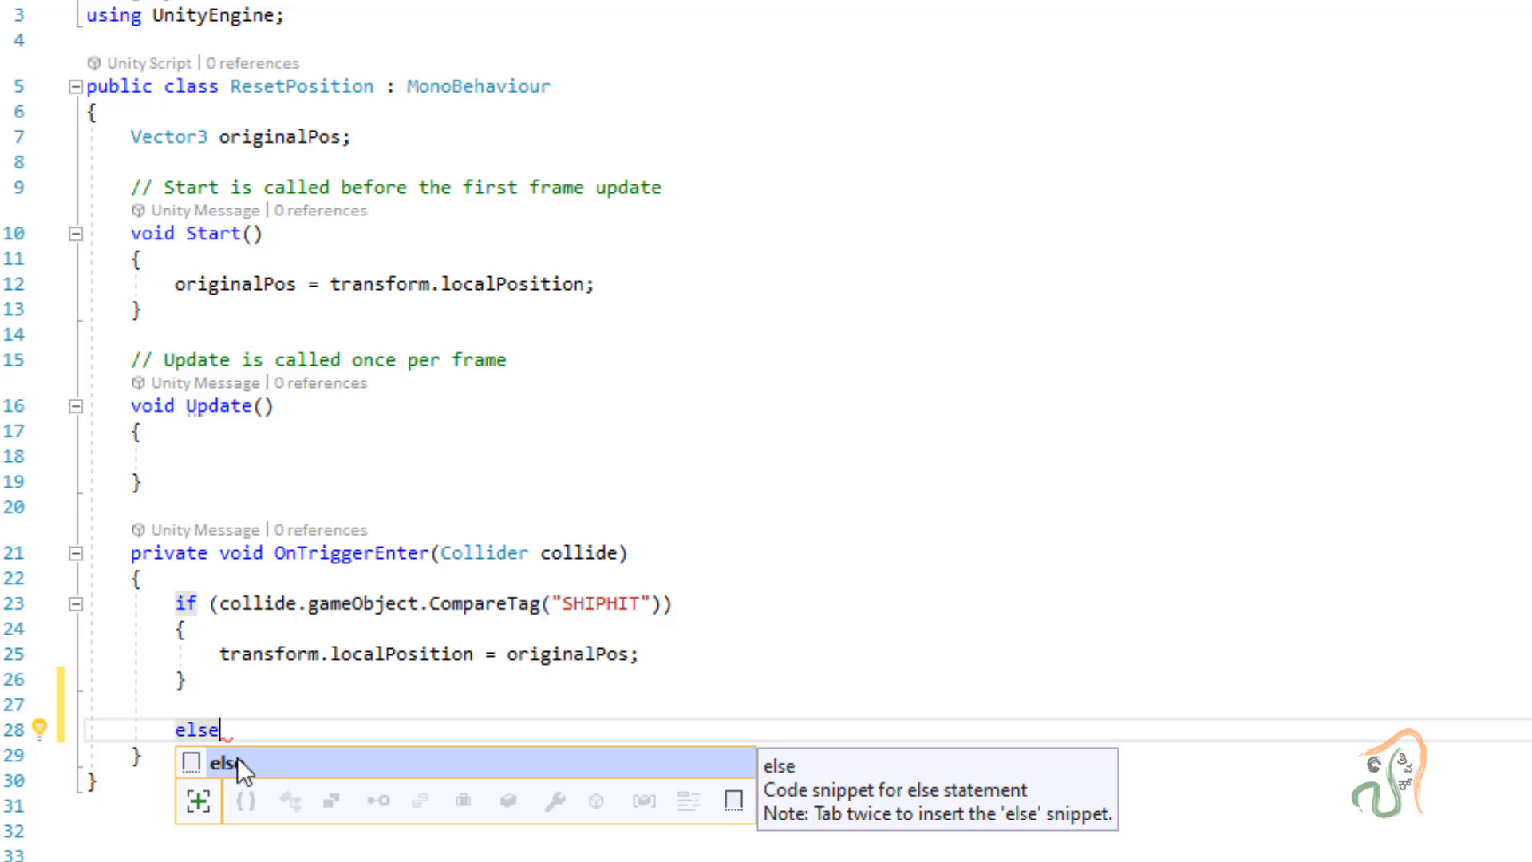
key(Escape)
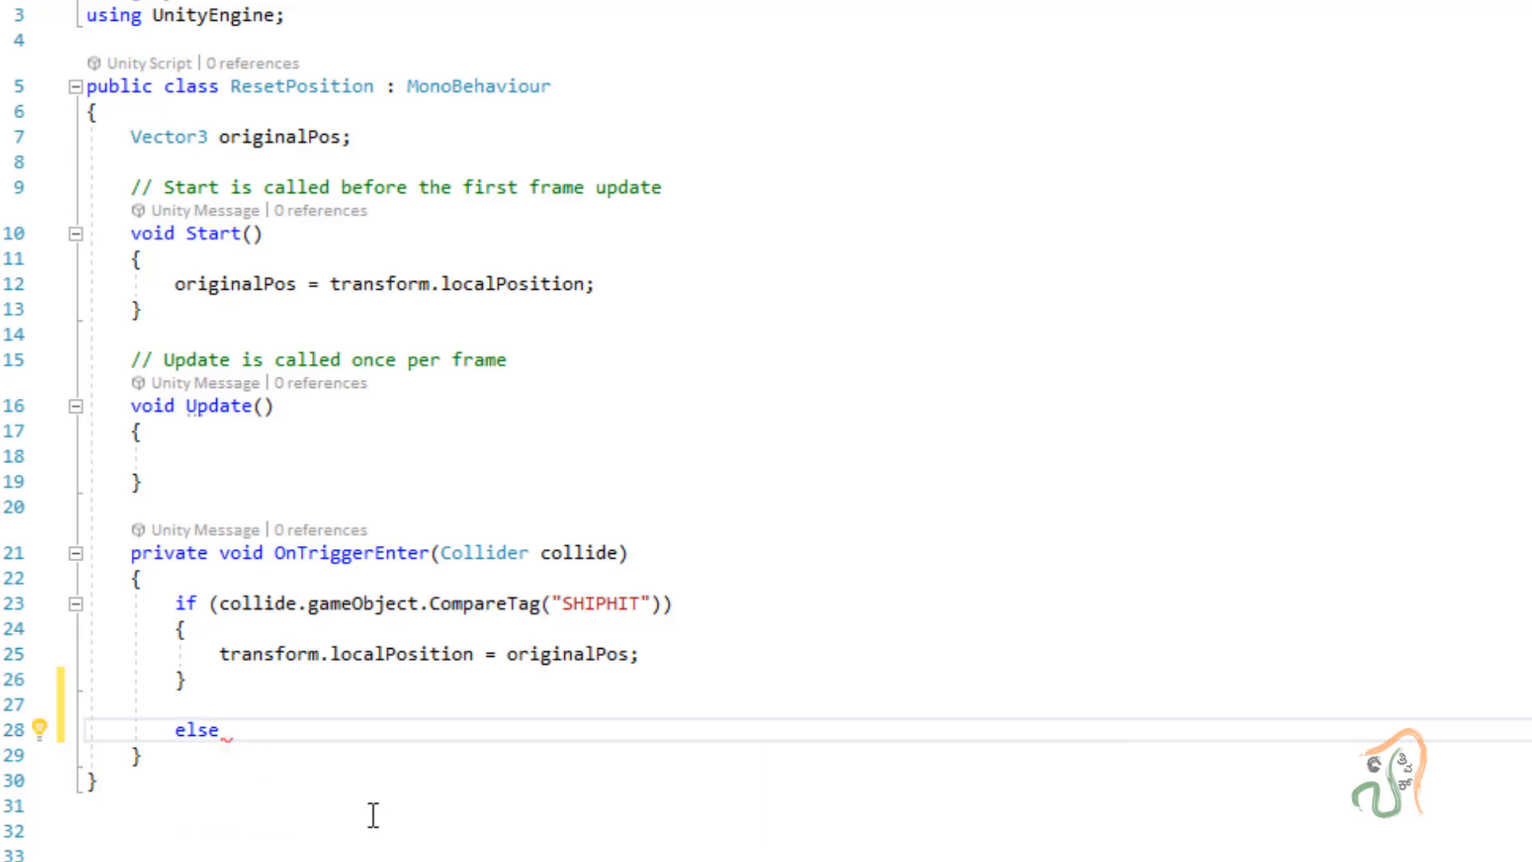
text(if)
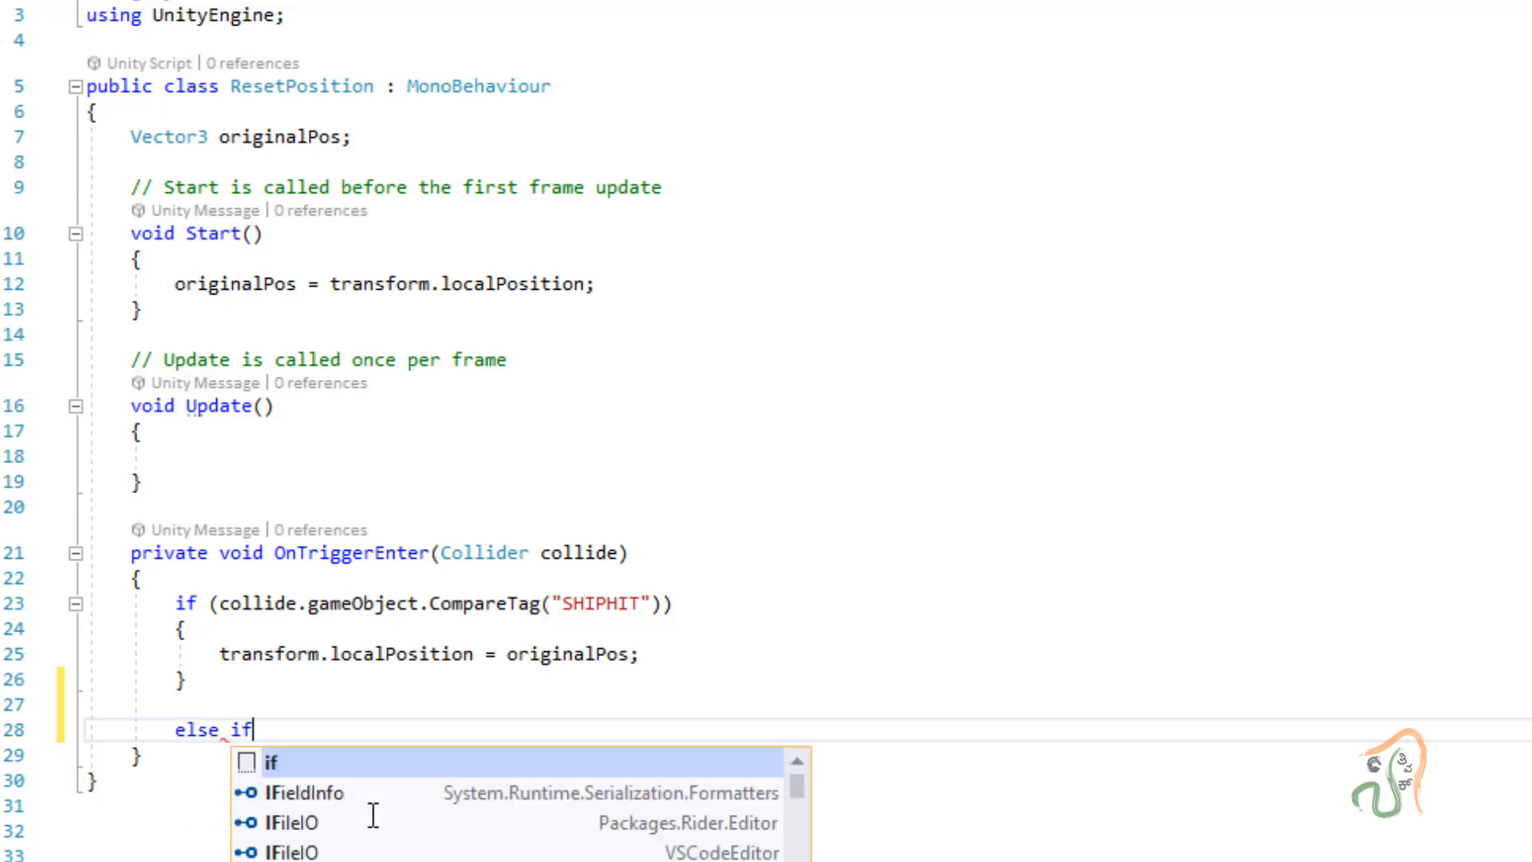
key(Escape)
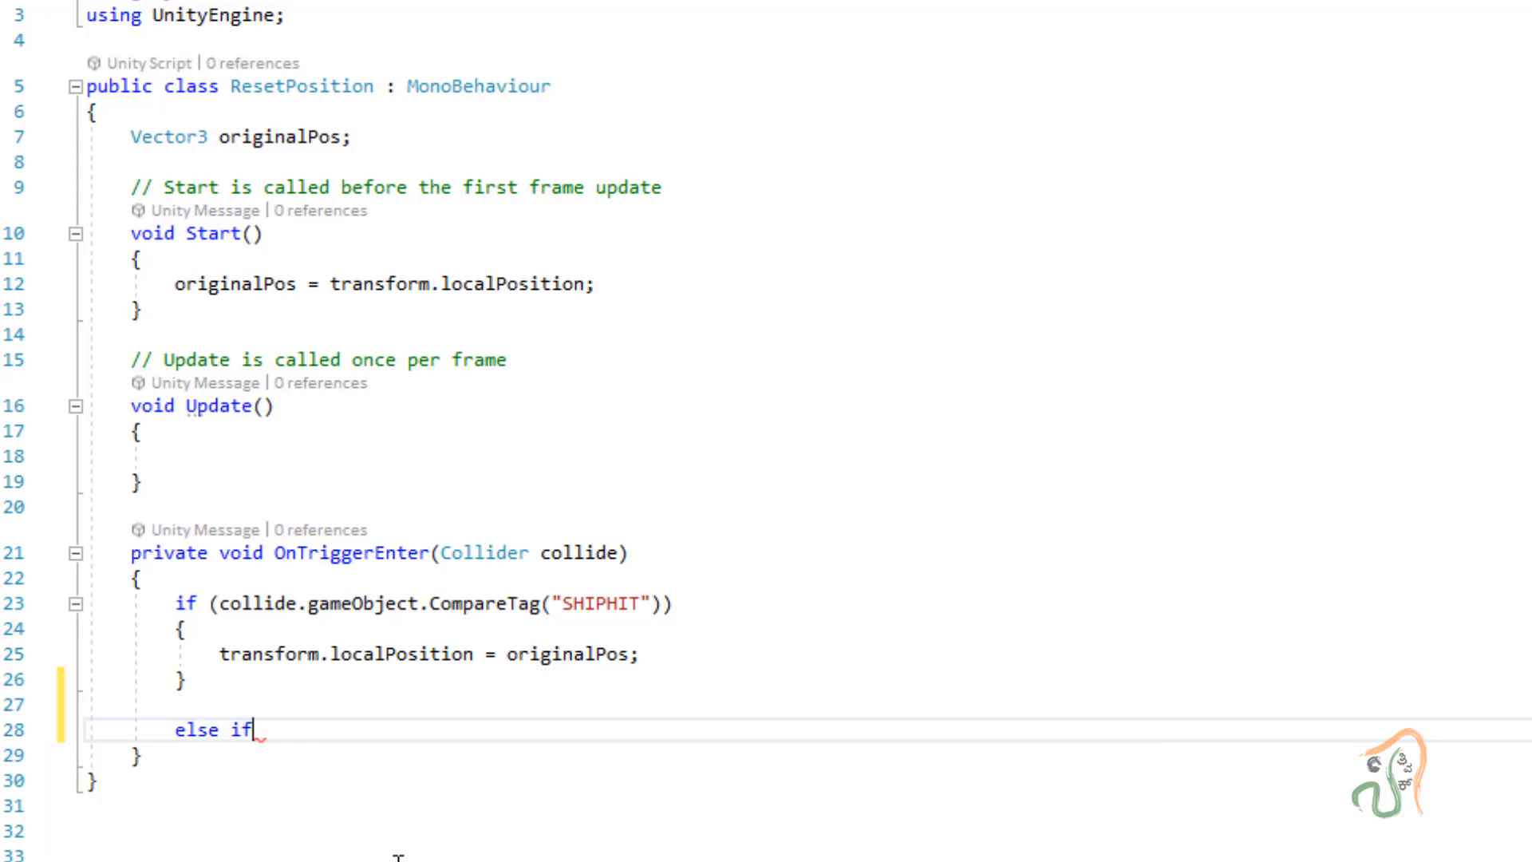
text(())
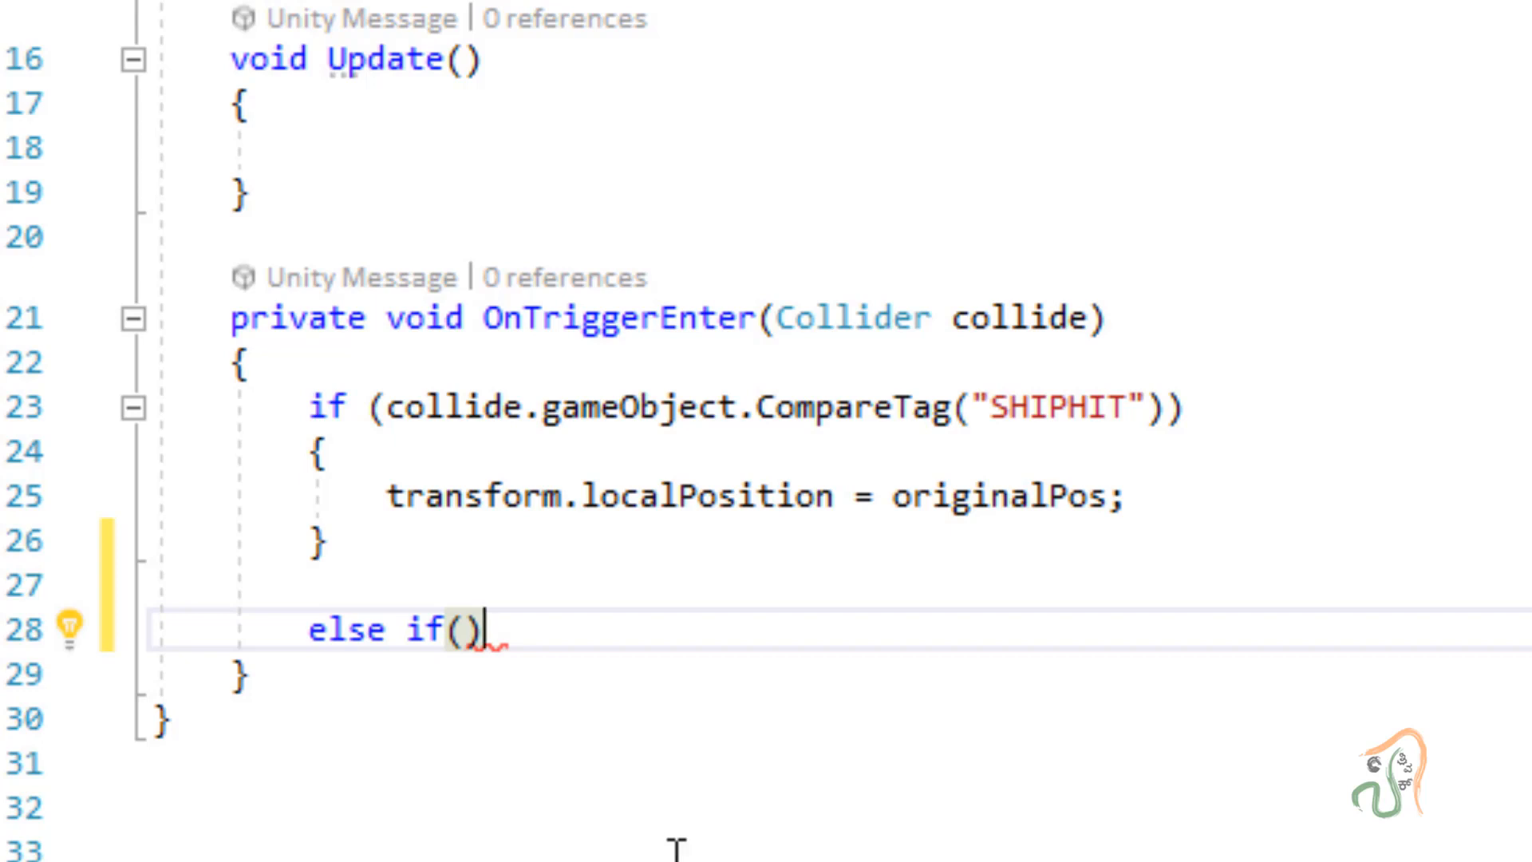
text({)
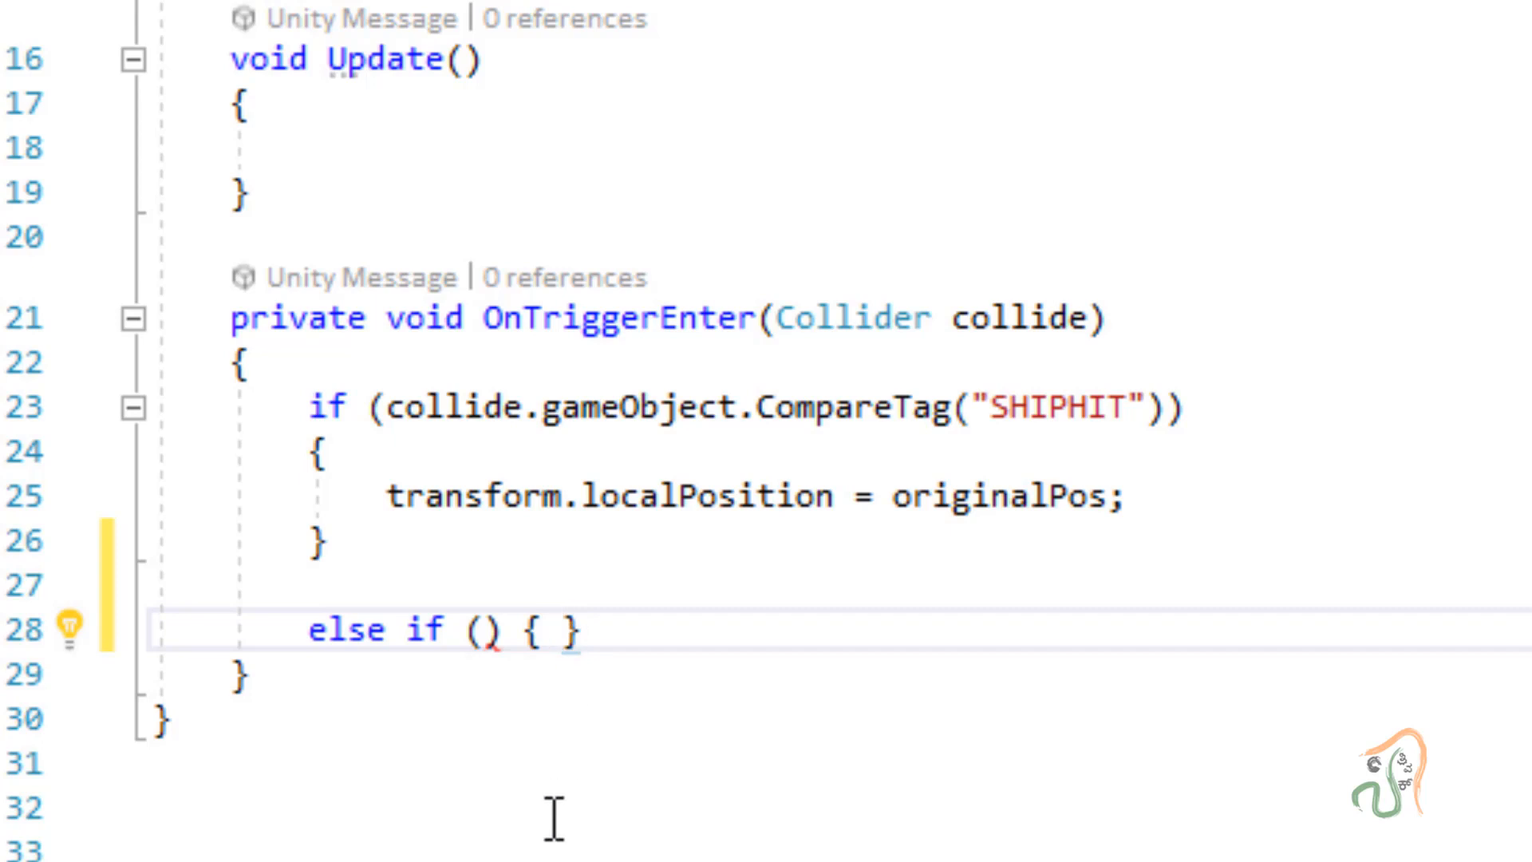
key(Return)
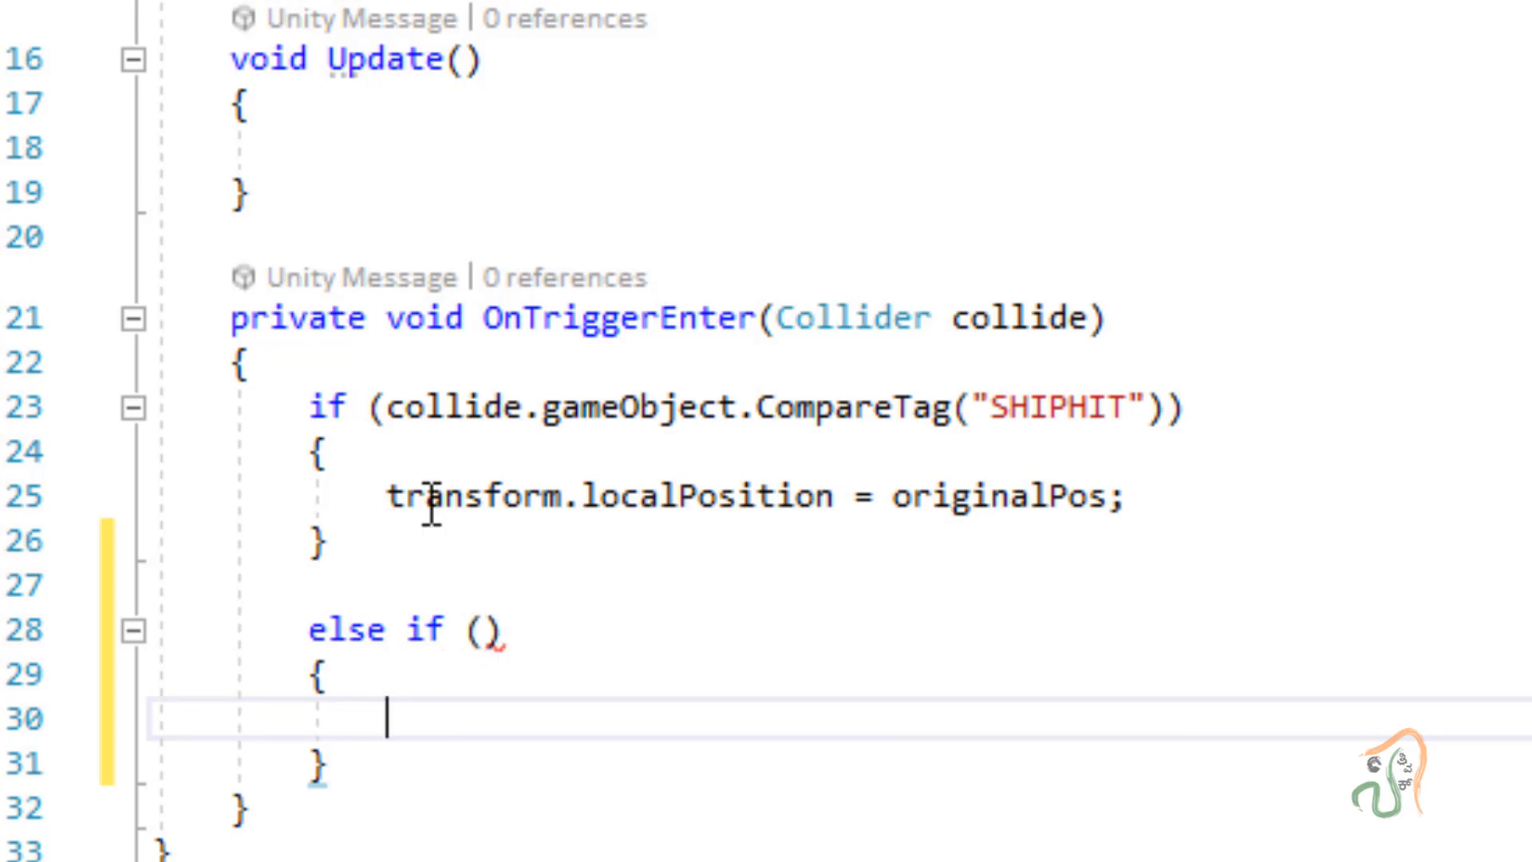
Step: Copy the SHIPHIT tag comparison into the else if condition and change its tag to AIRHIT
drag(388, 409, 1166, 415)
key(ctrl+c)
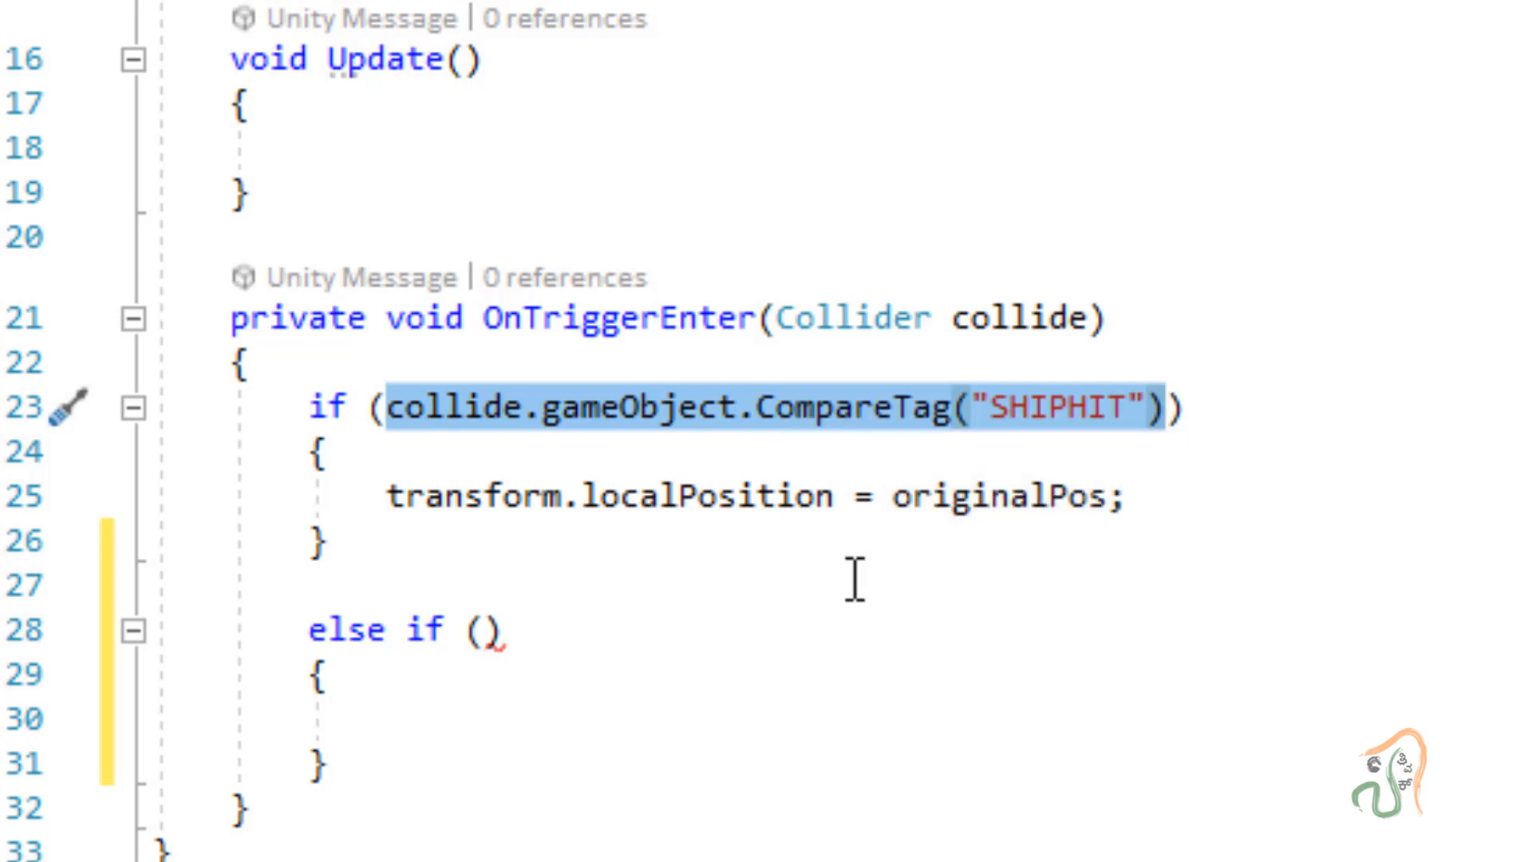
click(484, 631)
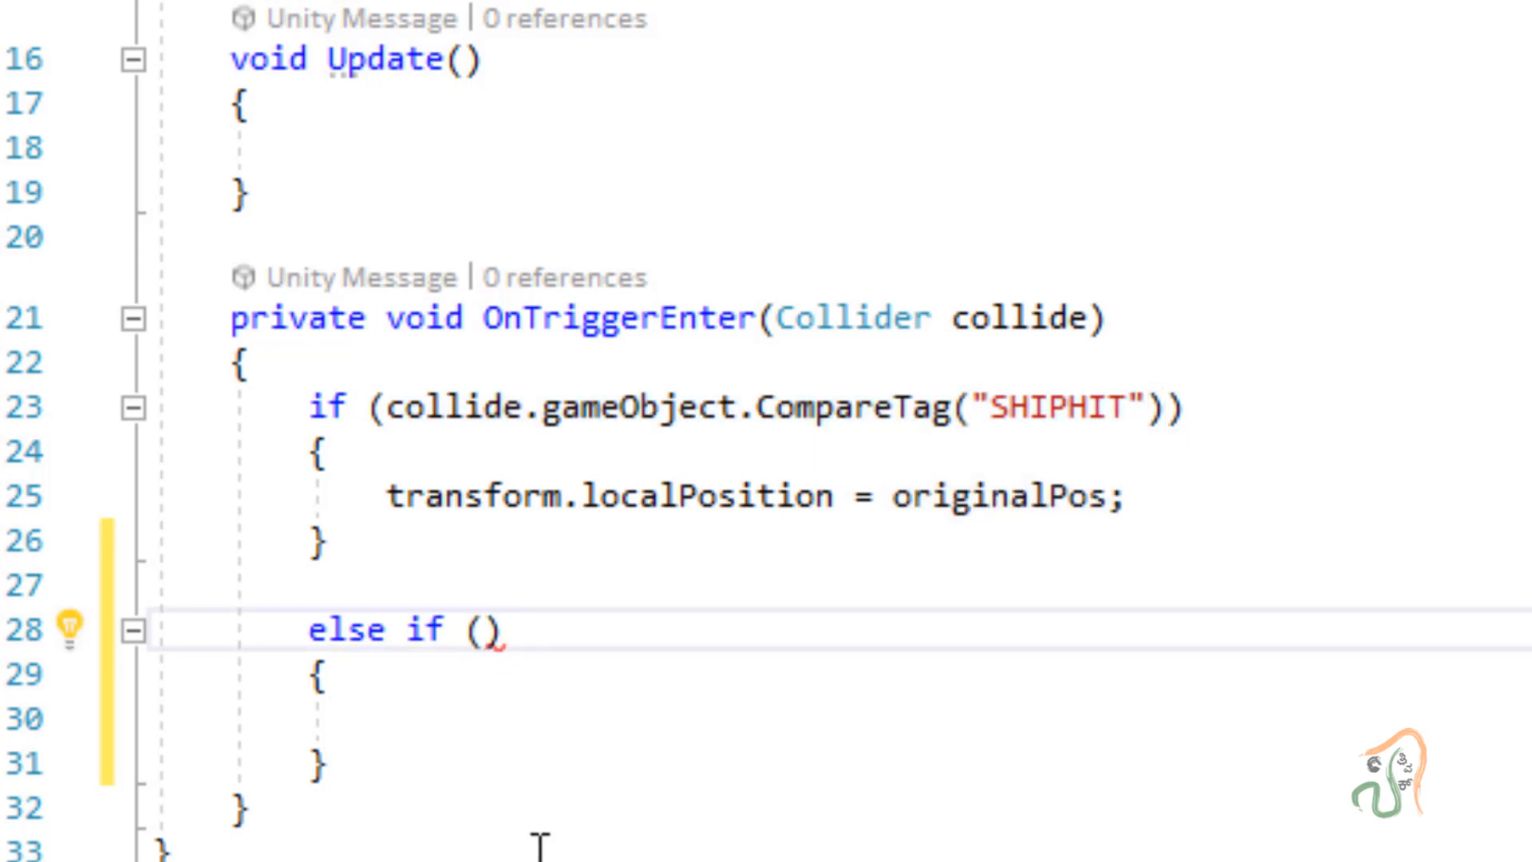
key(ctrl+v)
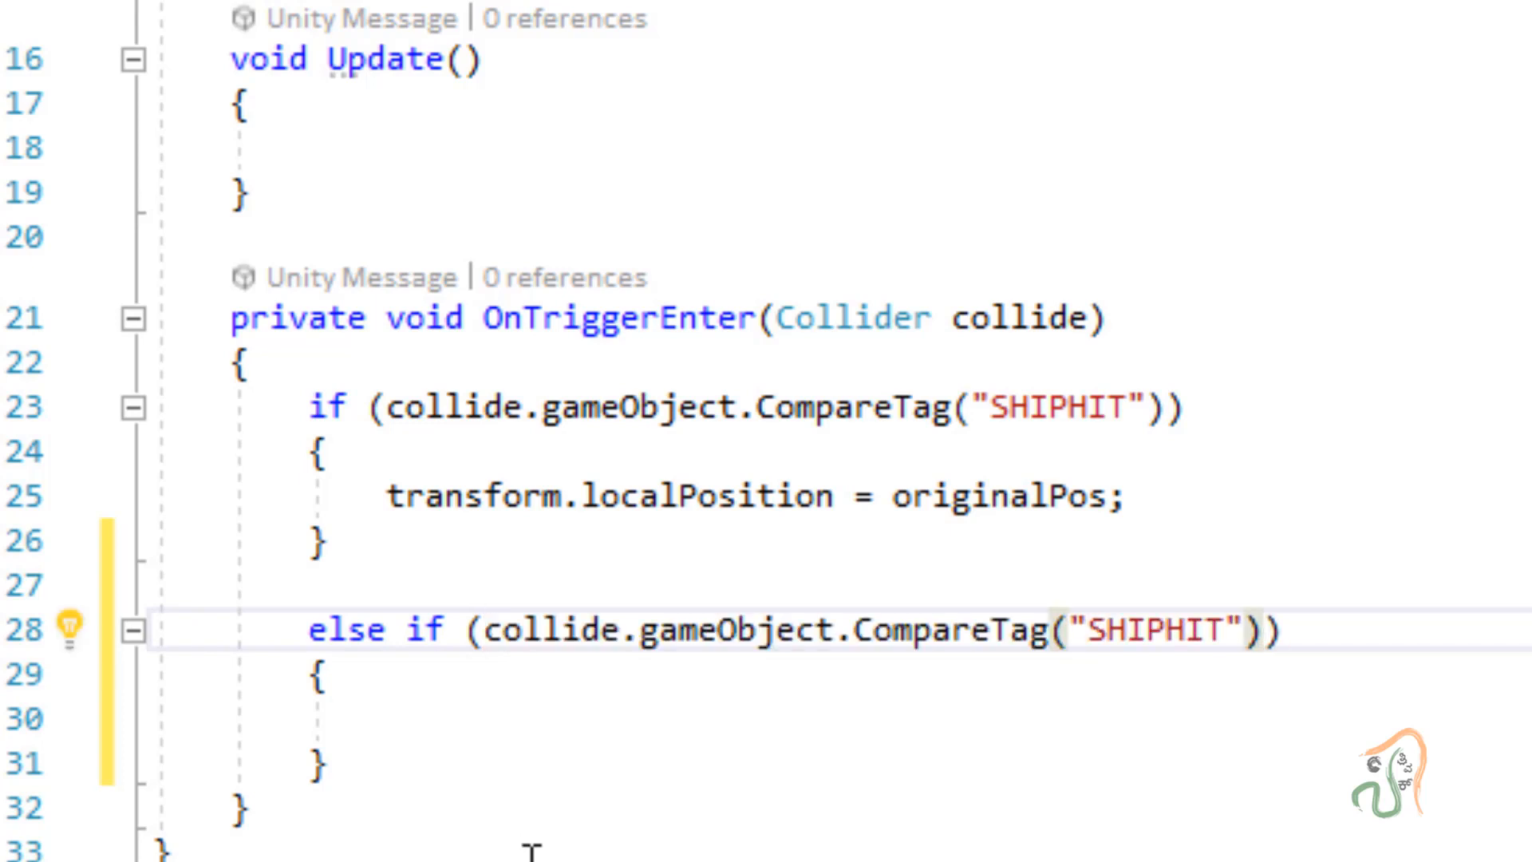
drag(1089, 630, 1226, 629)
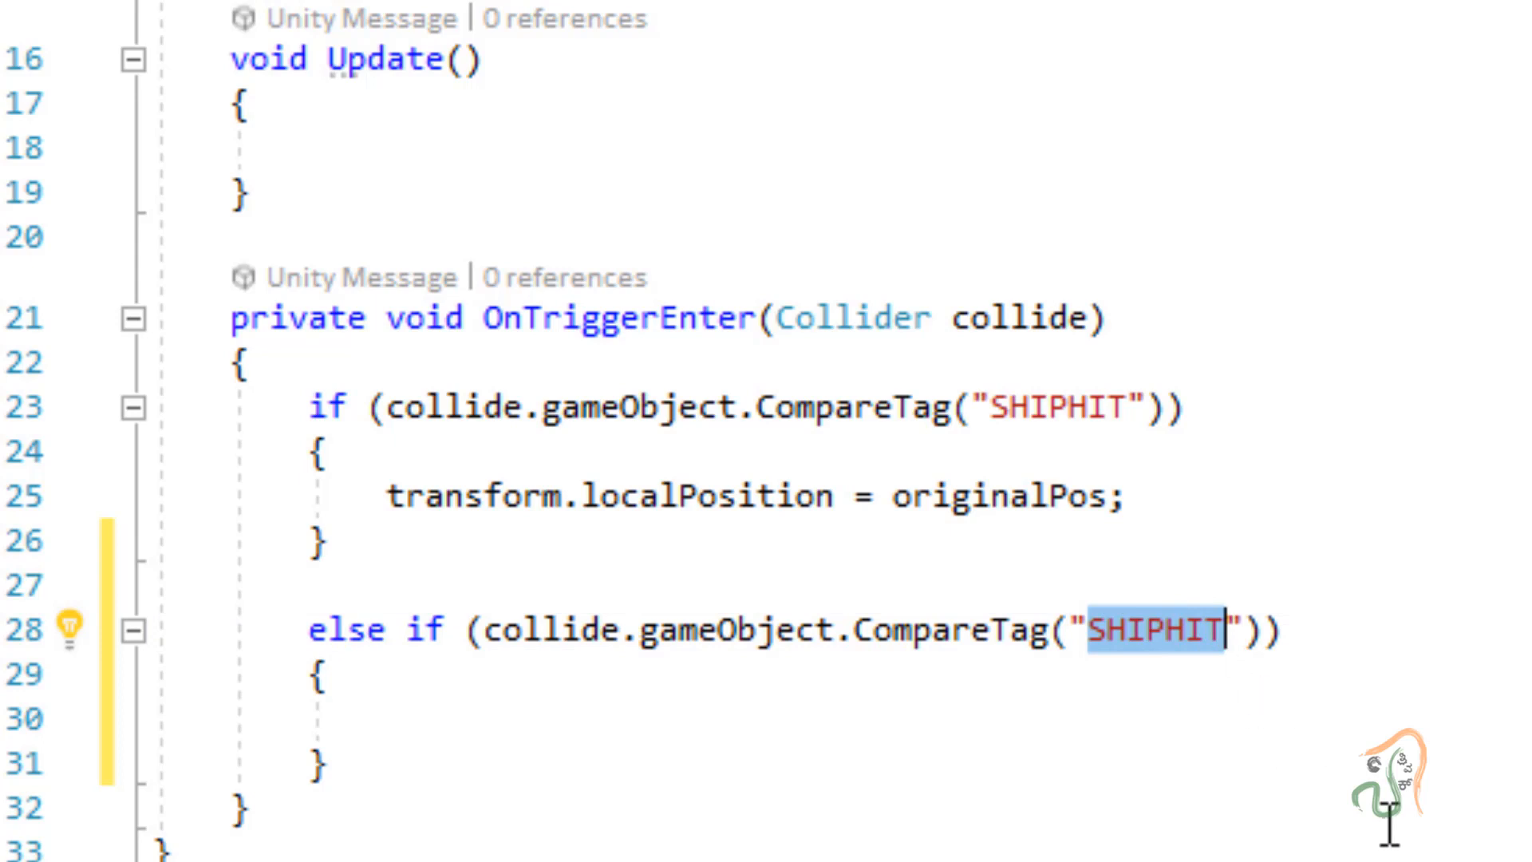
text(AIRHIT)
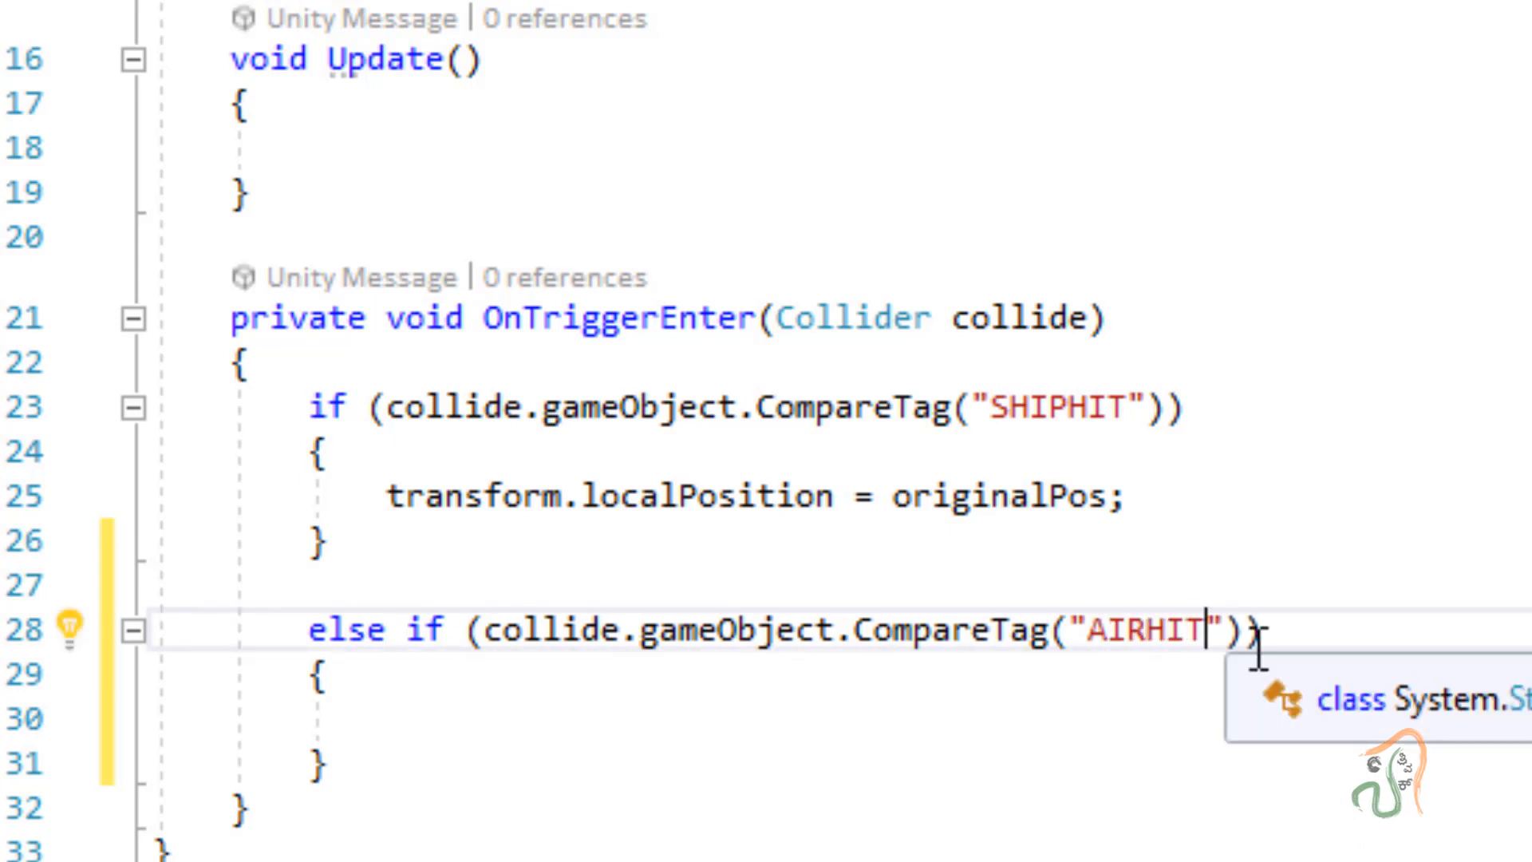
click(1194, 685)
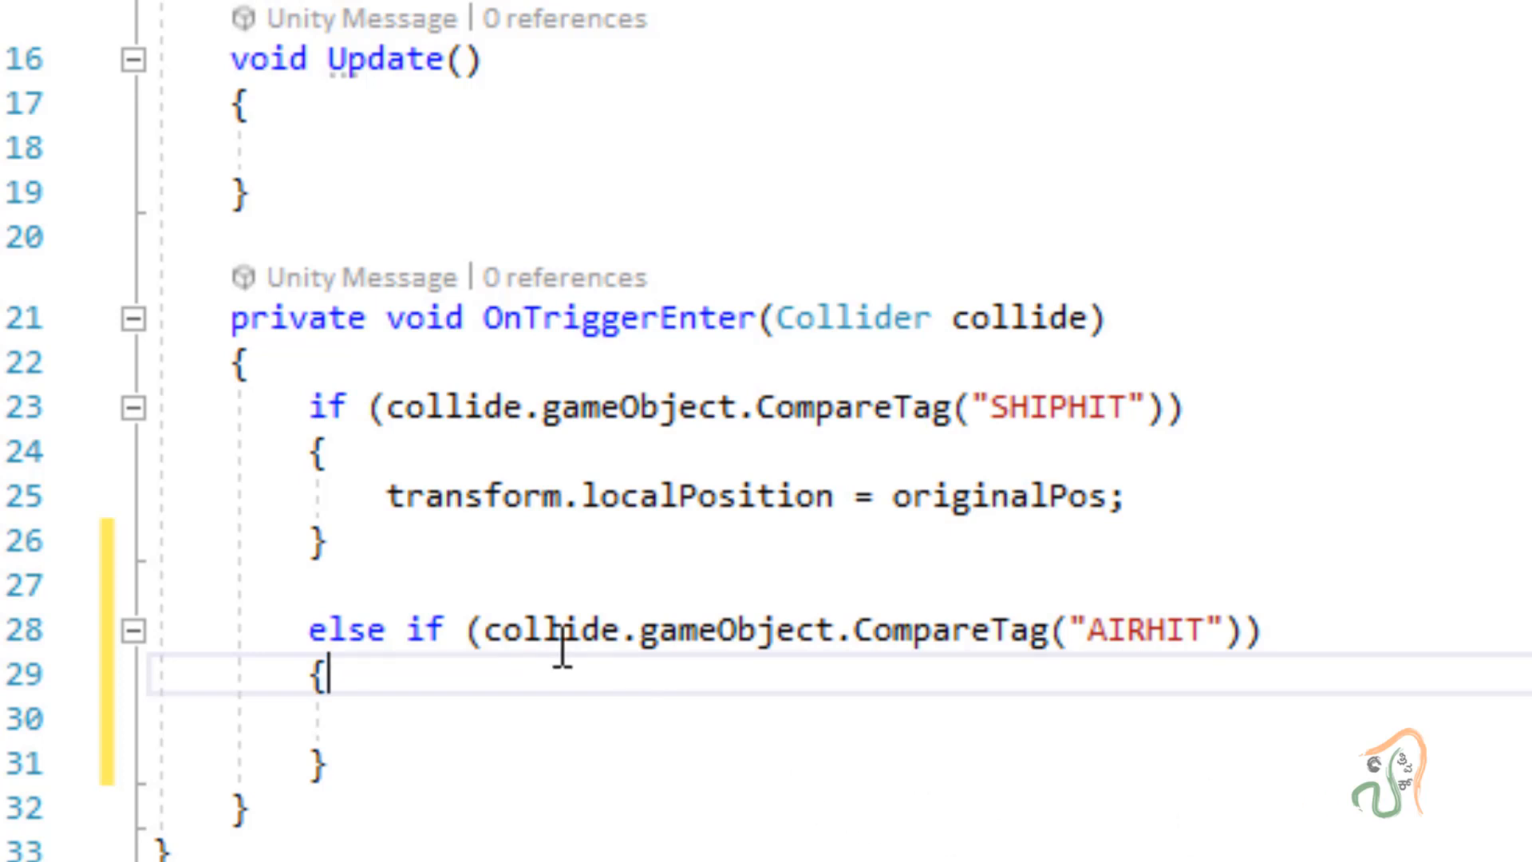
Step: Copy the statement transform.localPosition = originalPos; into the body of the AIRHIT block
drag(391, 500, 1159, 510)
key(ctrl+c)
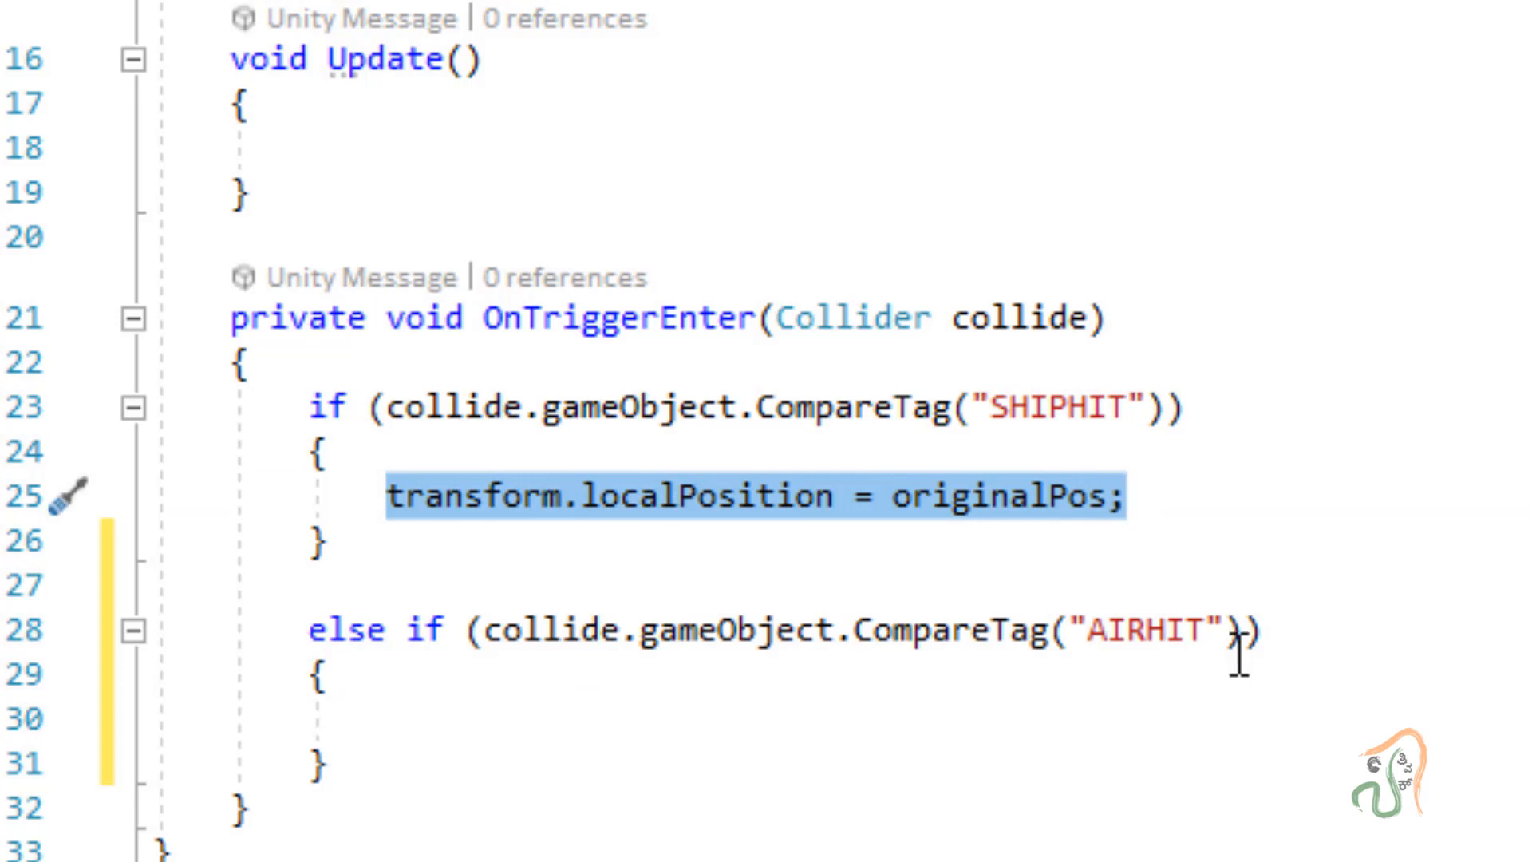
click(506, 749)
click(523, 710)
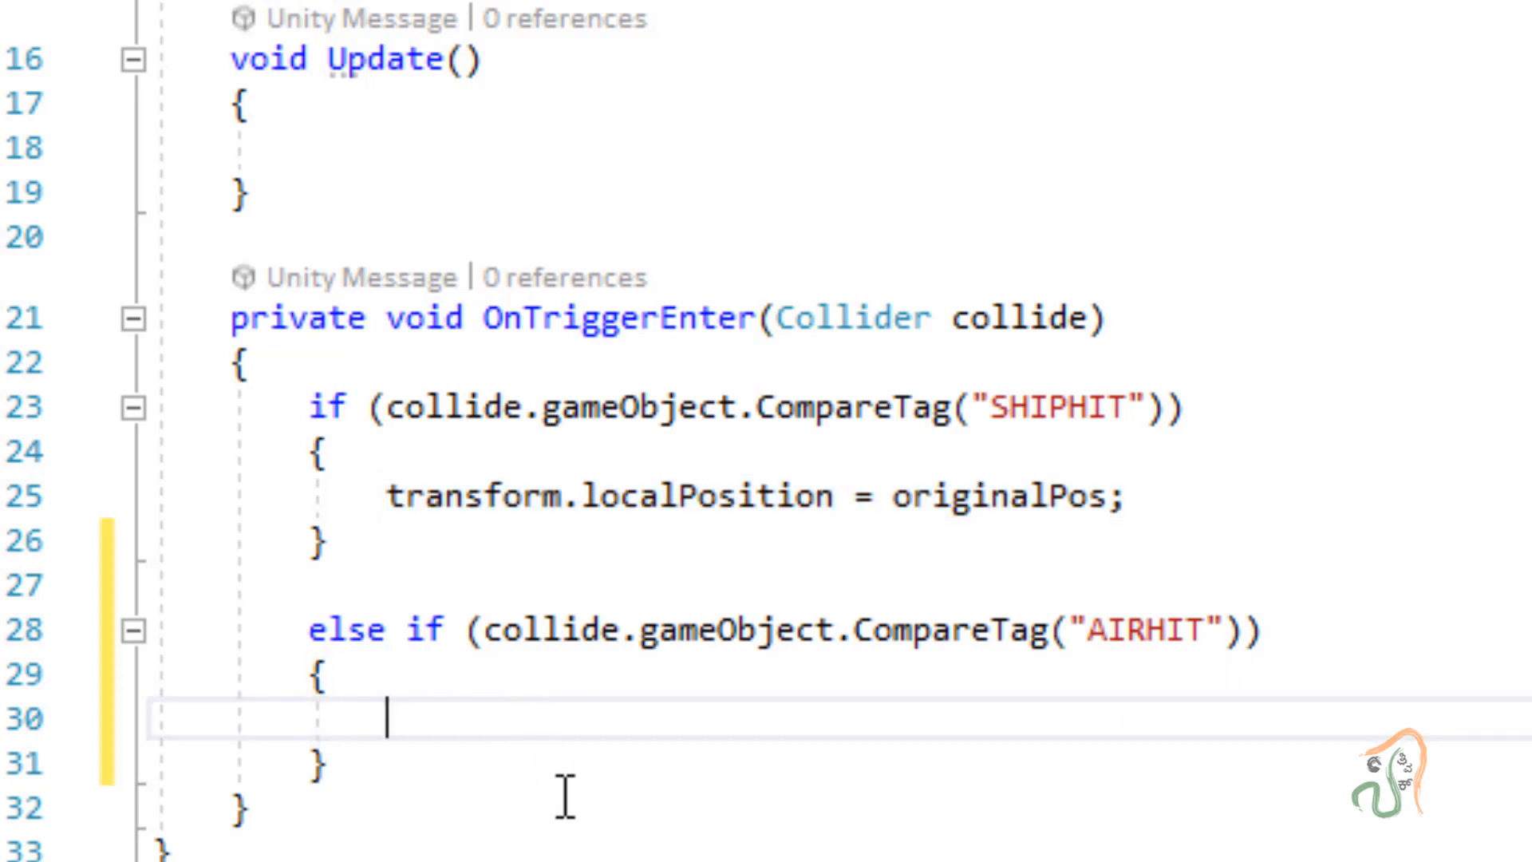
key(ctrl+v)
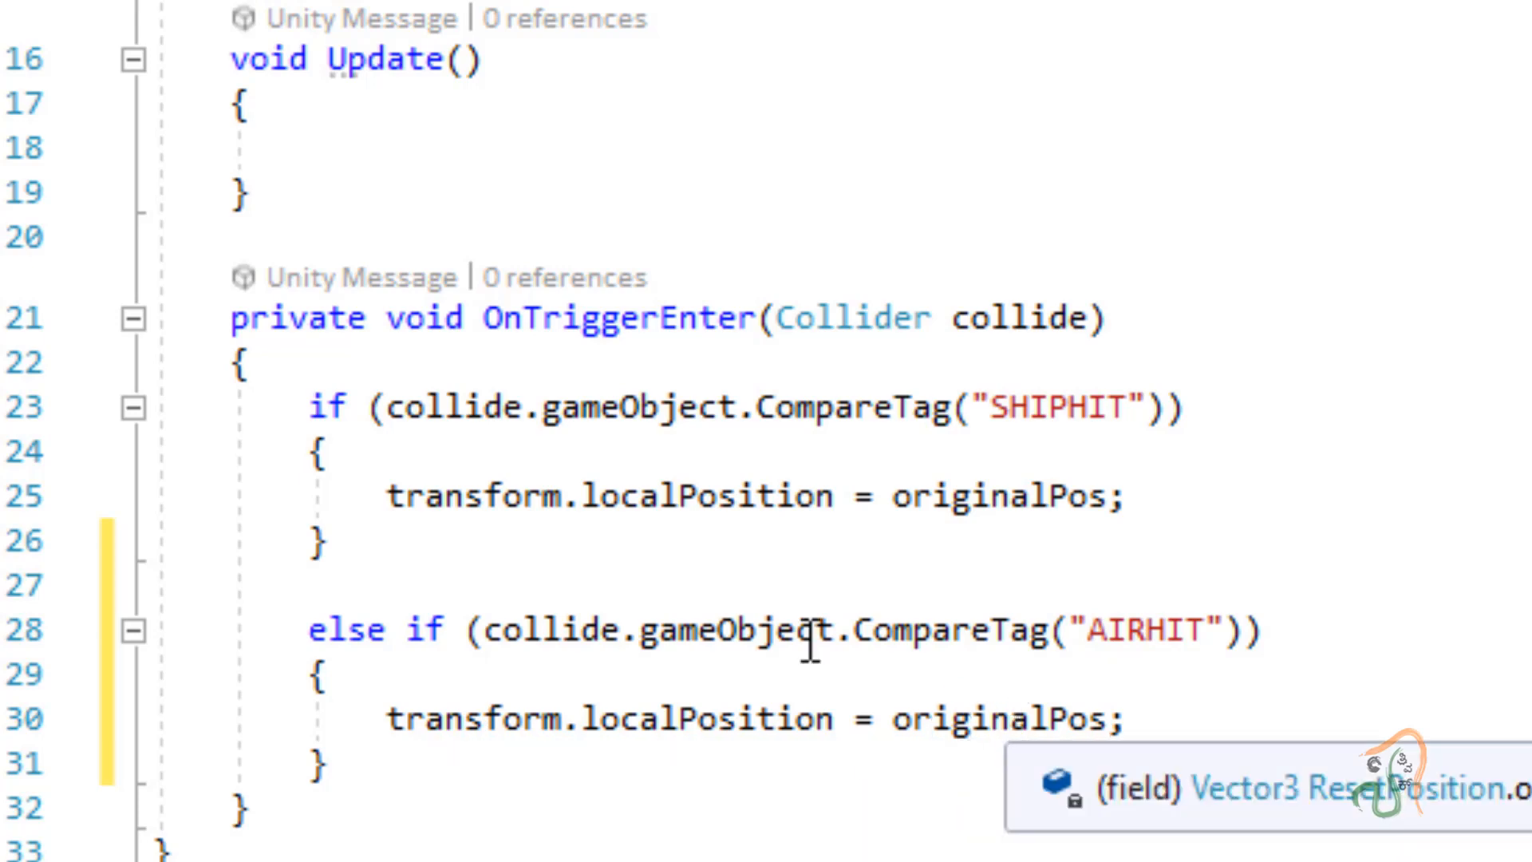
Step: Save all script files, then switch to Unity and check its Console for script errors
click(148, 44)
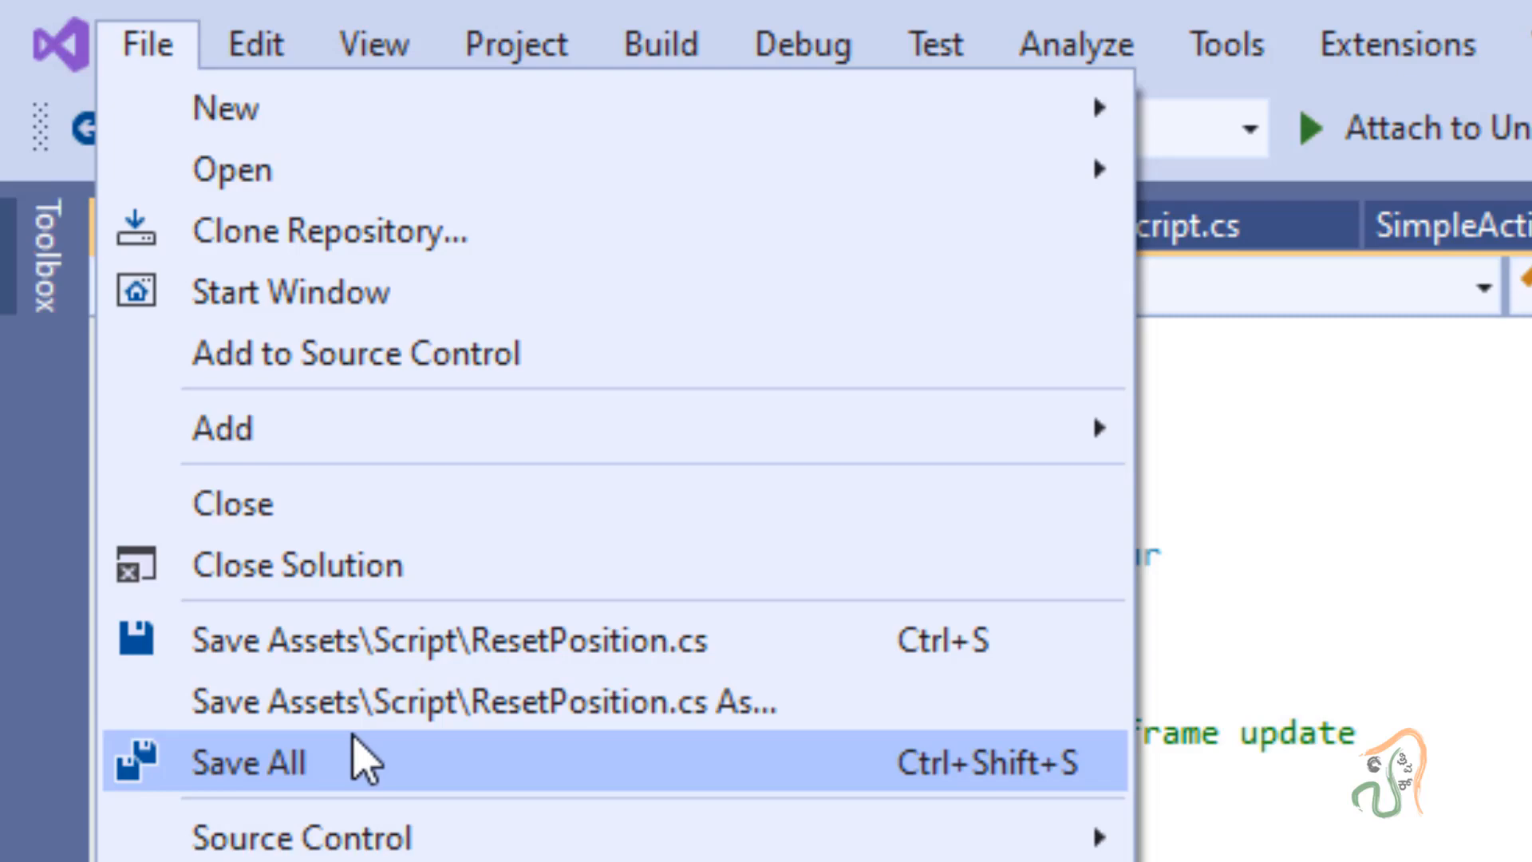
click(365, 760)
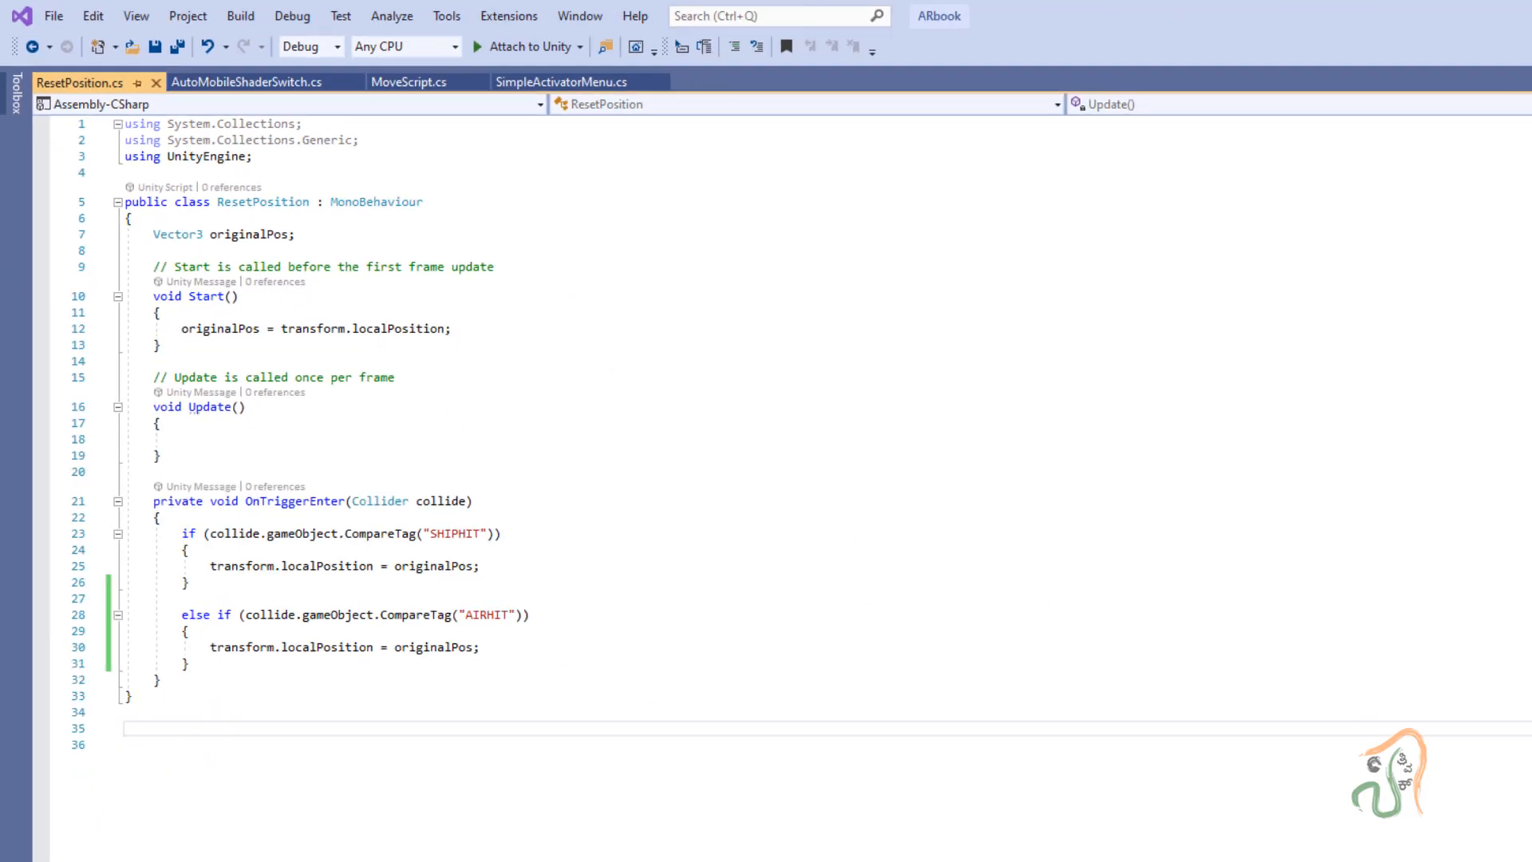
click(685, 846)
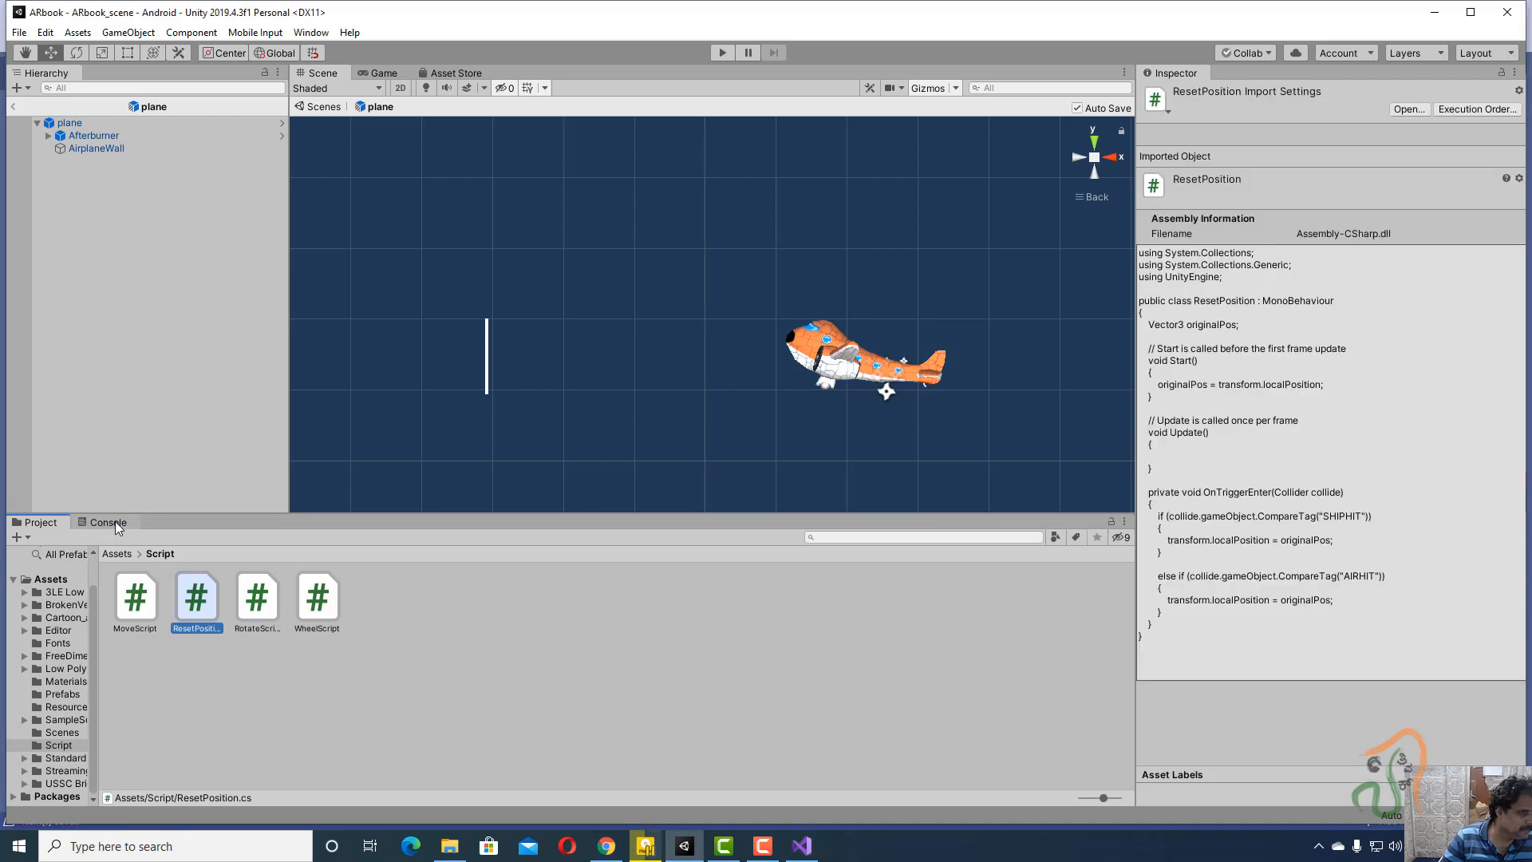
click(109, 522)
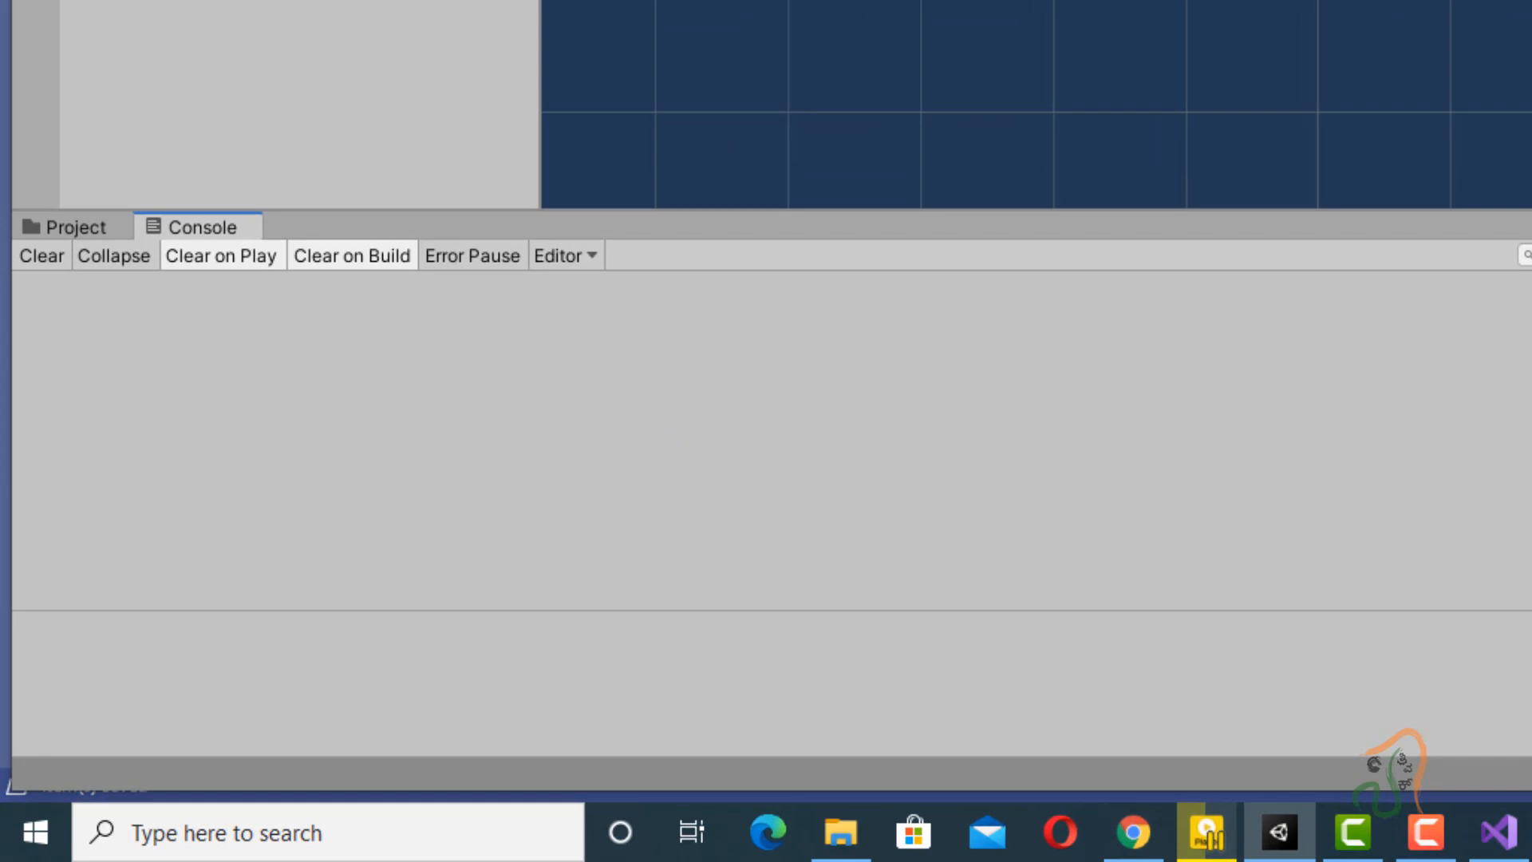
Step: Leave the plane prefab for ARbook_scene and end the play-mode test
click(36, 61)
click(31, 181)
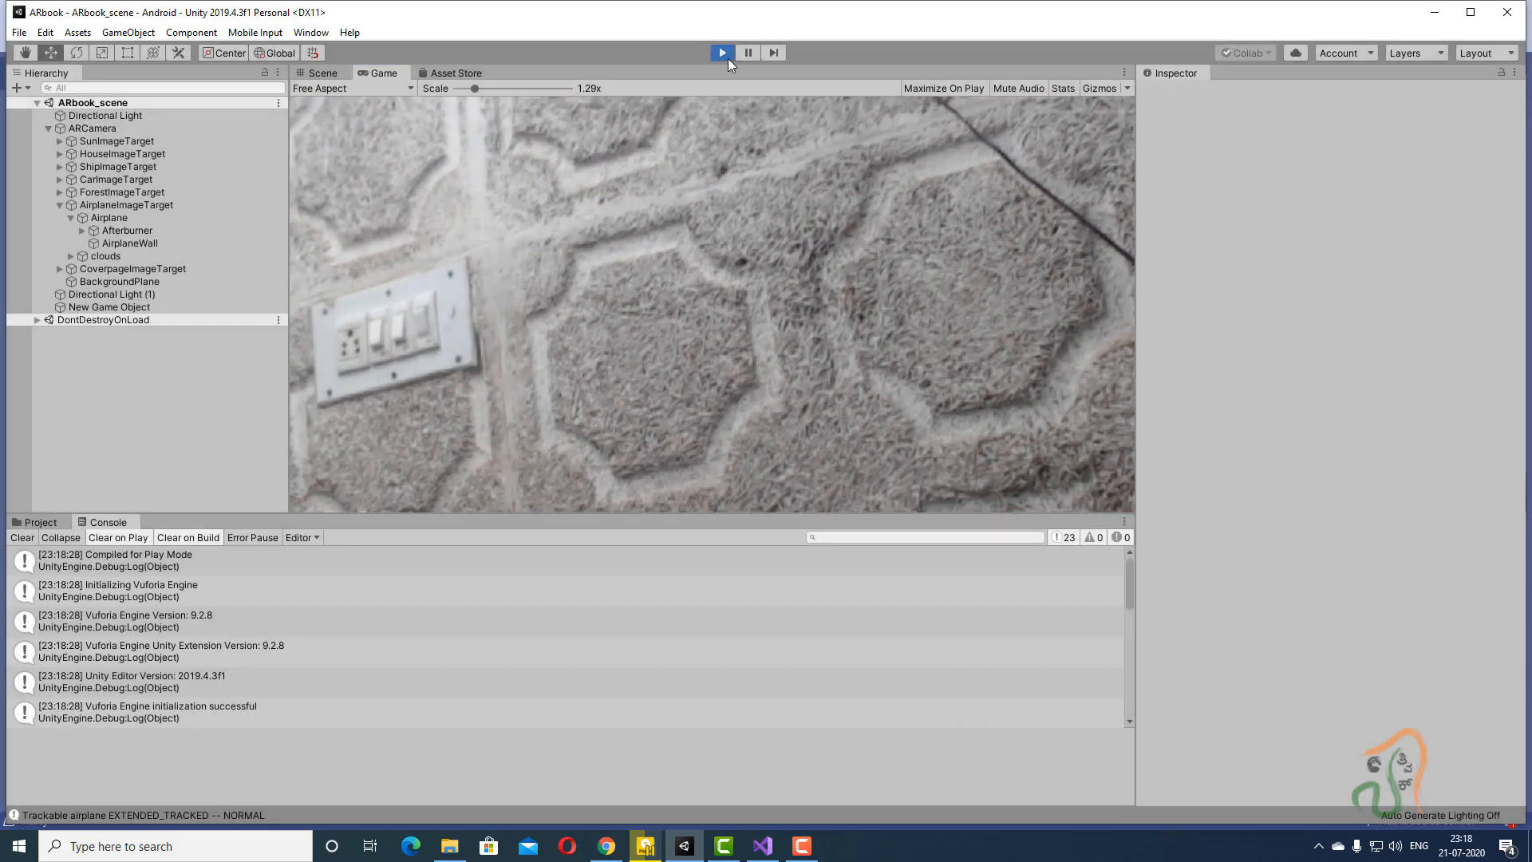
click(722, 53)
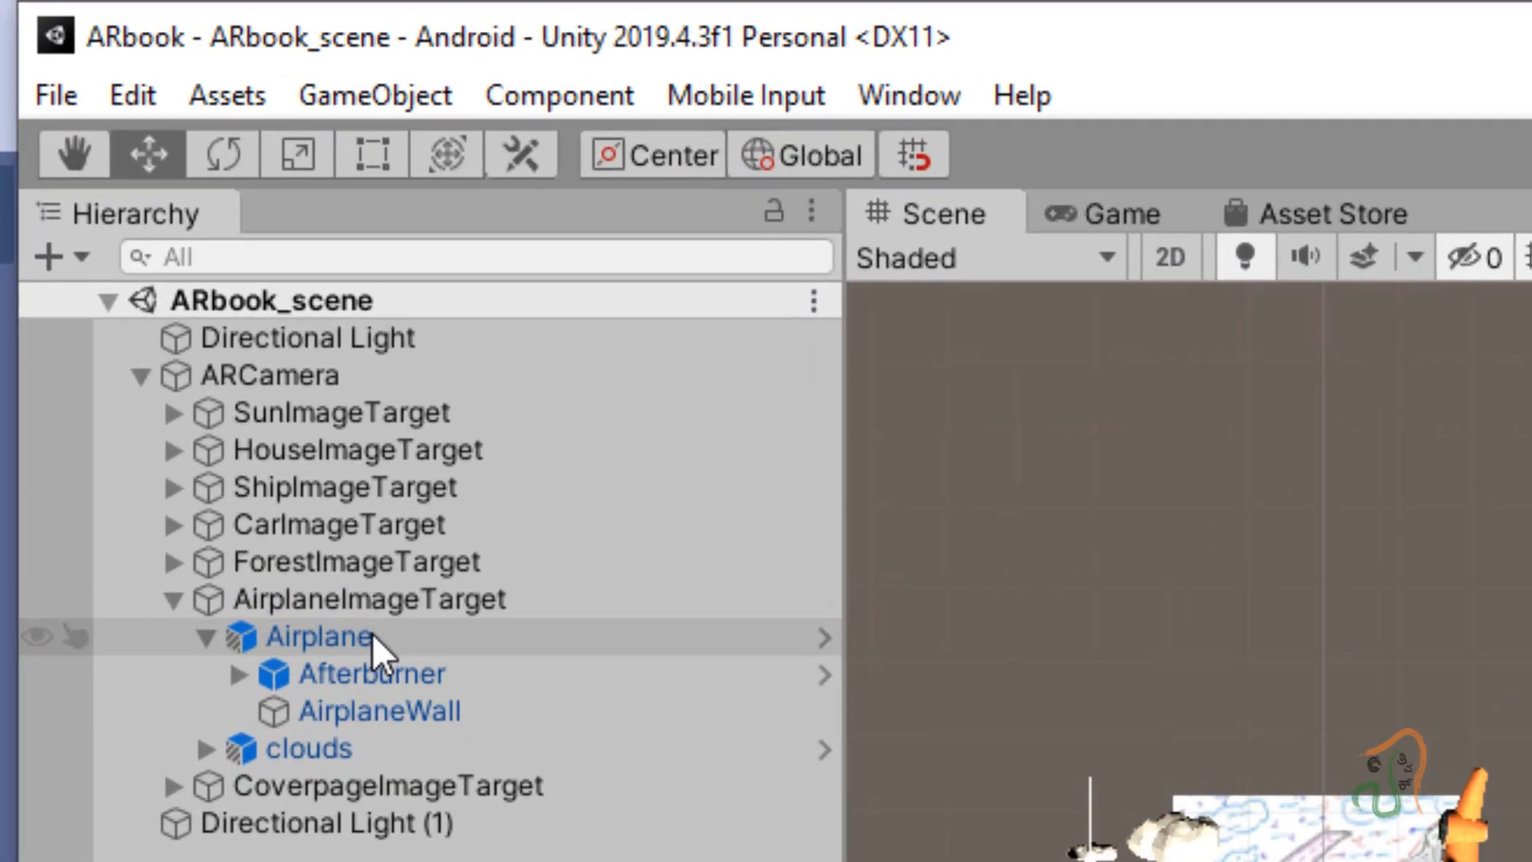
Step: Open the Airplane's prefab, copy its AirplaneWall object and delete the original from the prefab
click(120, 218)
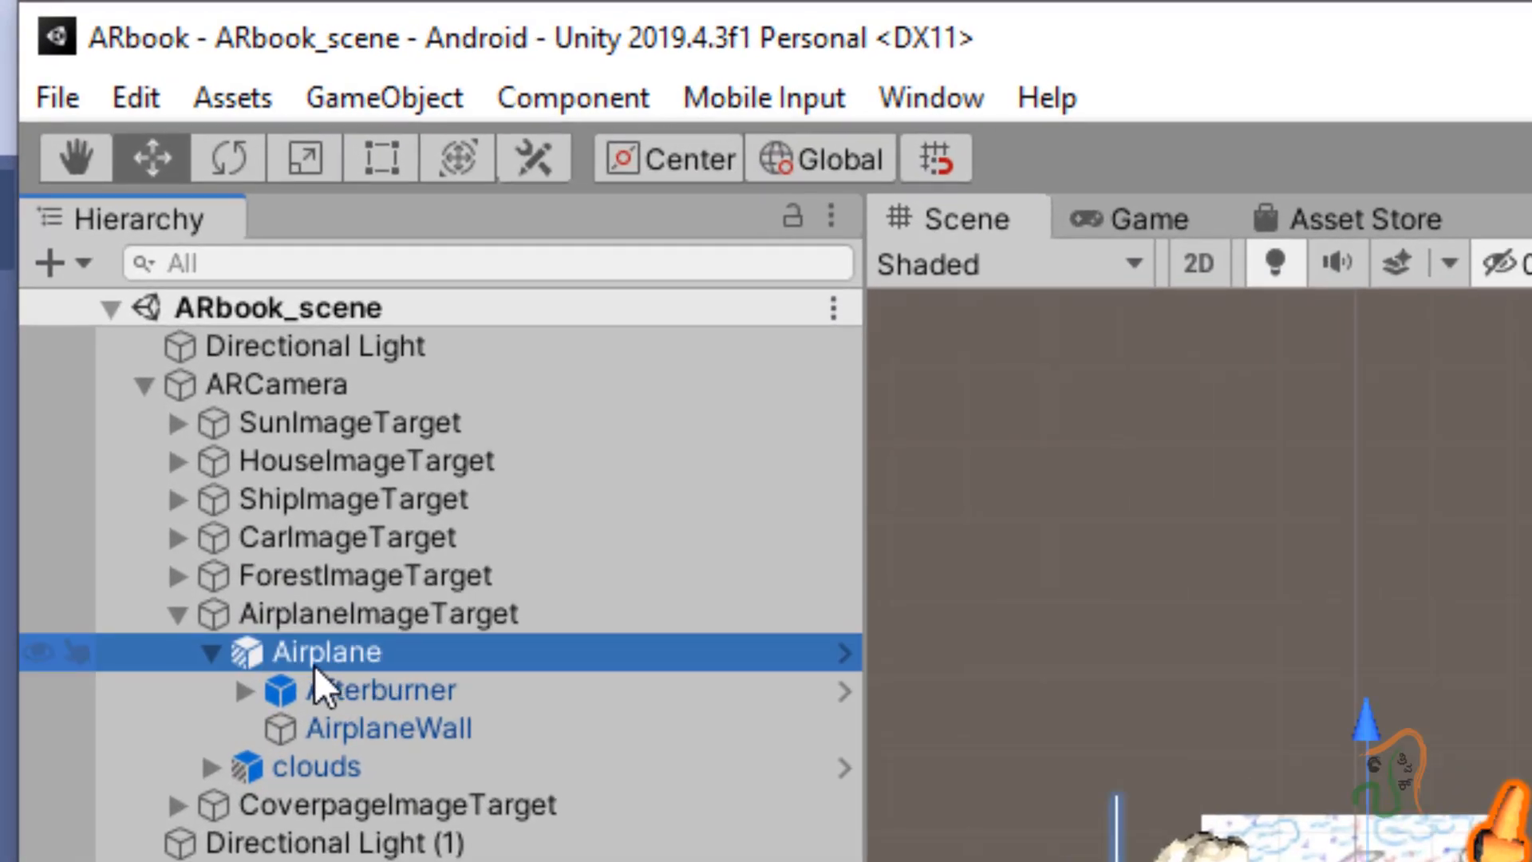
click(835, 654)
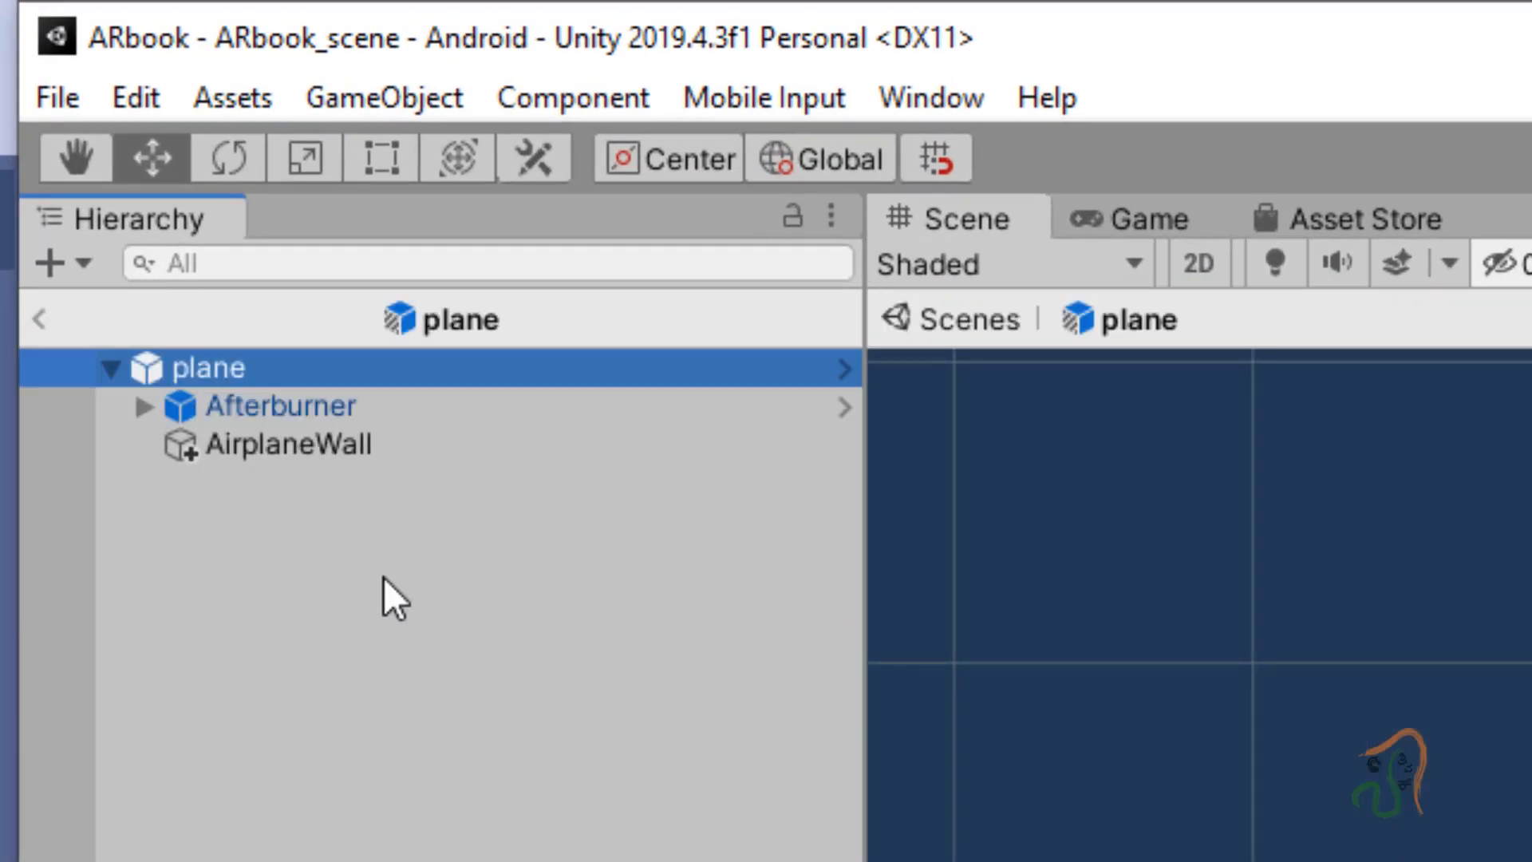
click(275, 457)
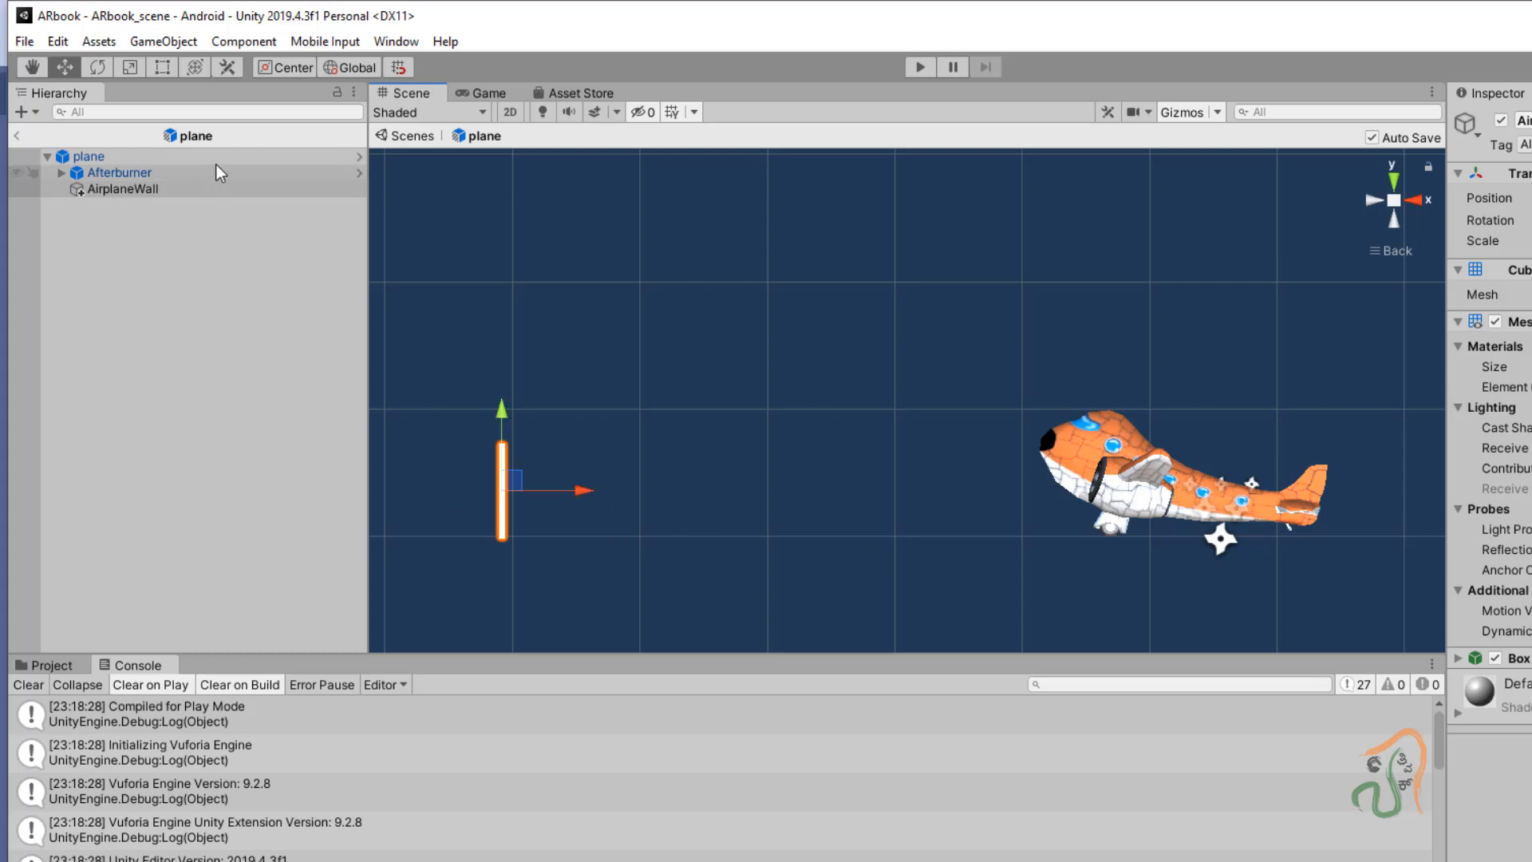
click(116, 185)
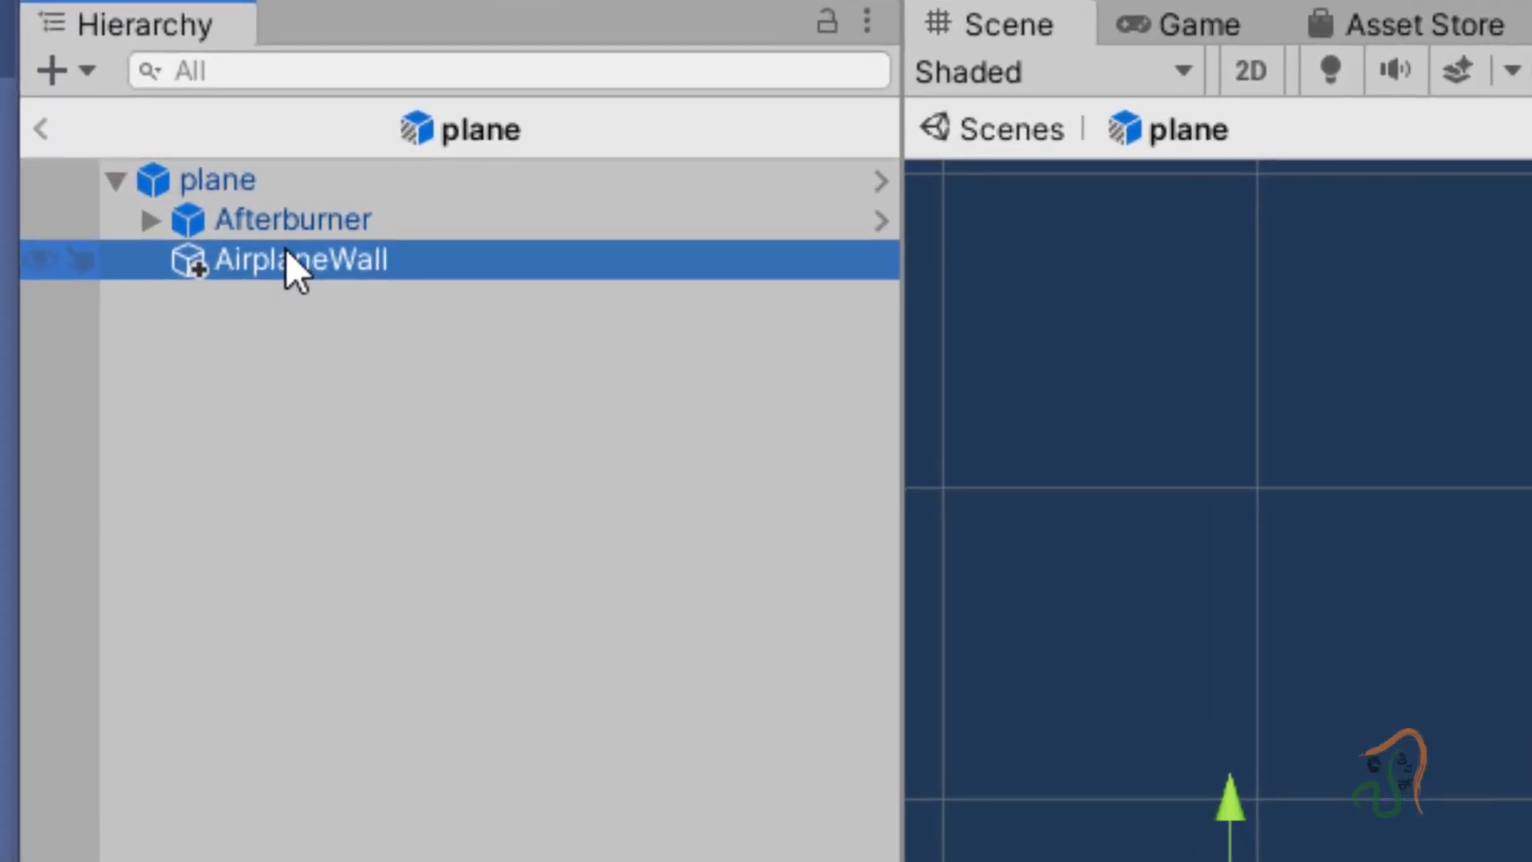
right_click(287, 252)
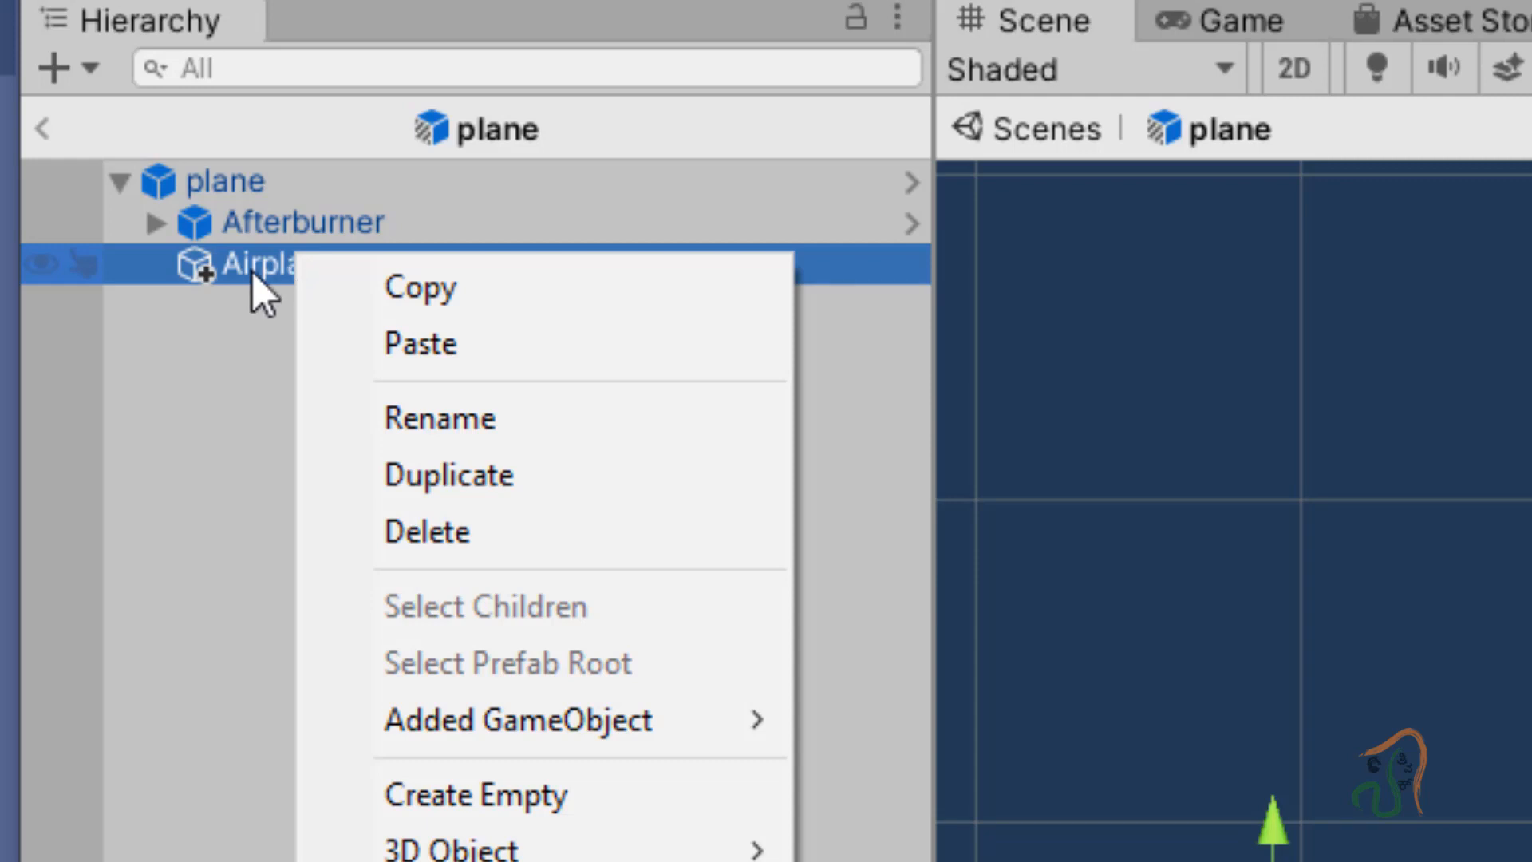
click(351, 285)
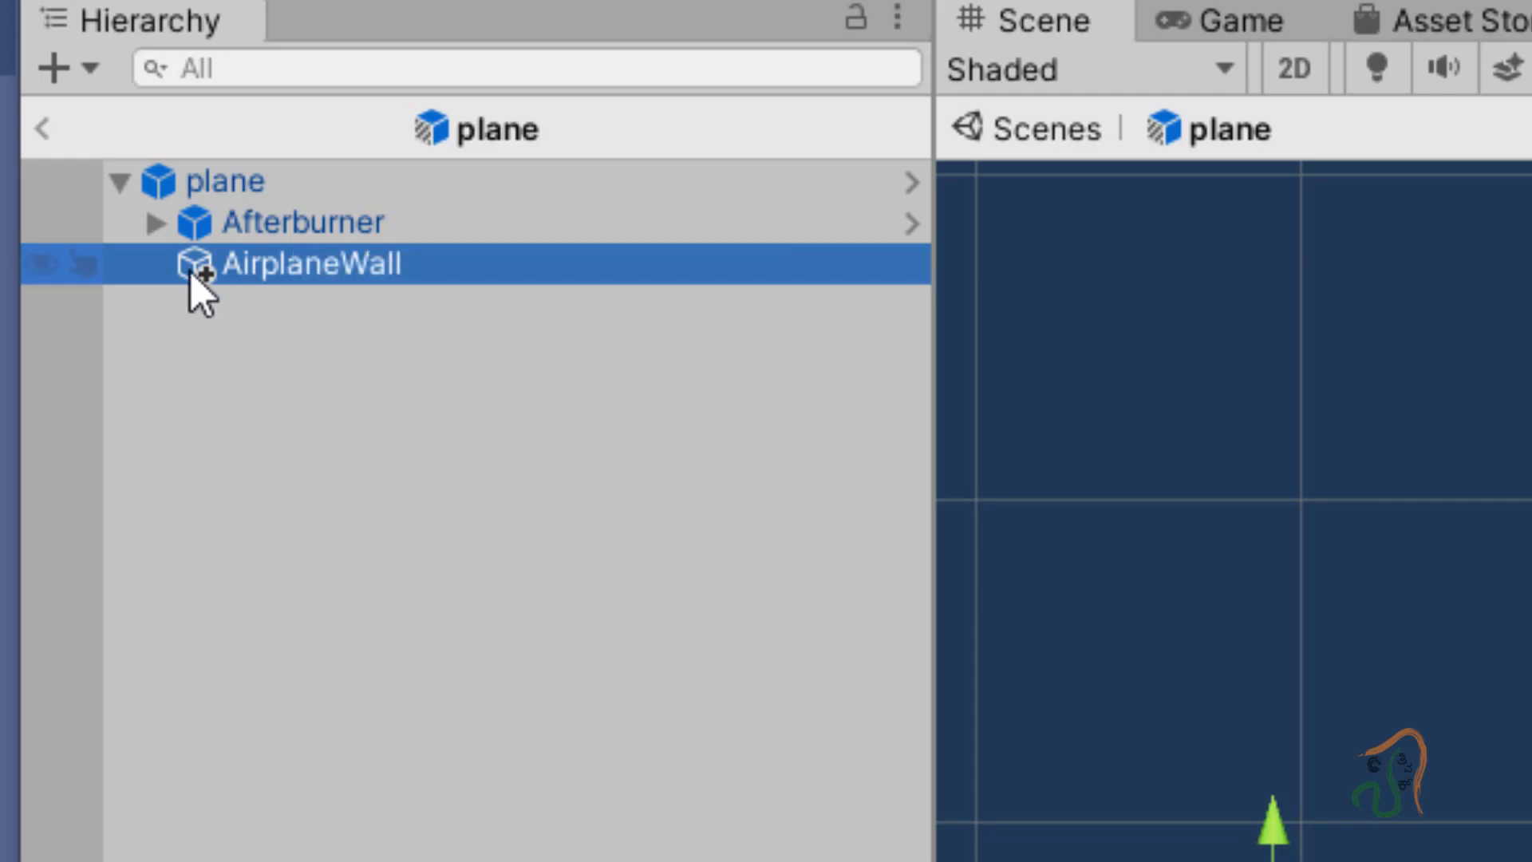
key(Delete)
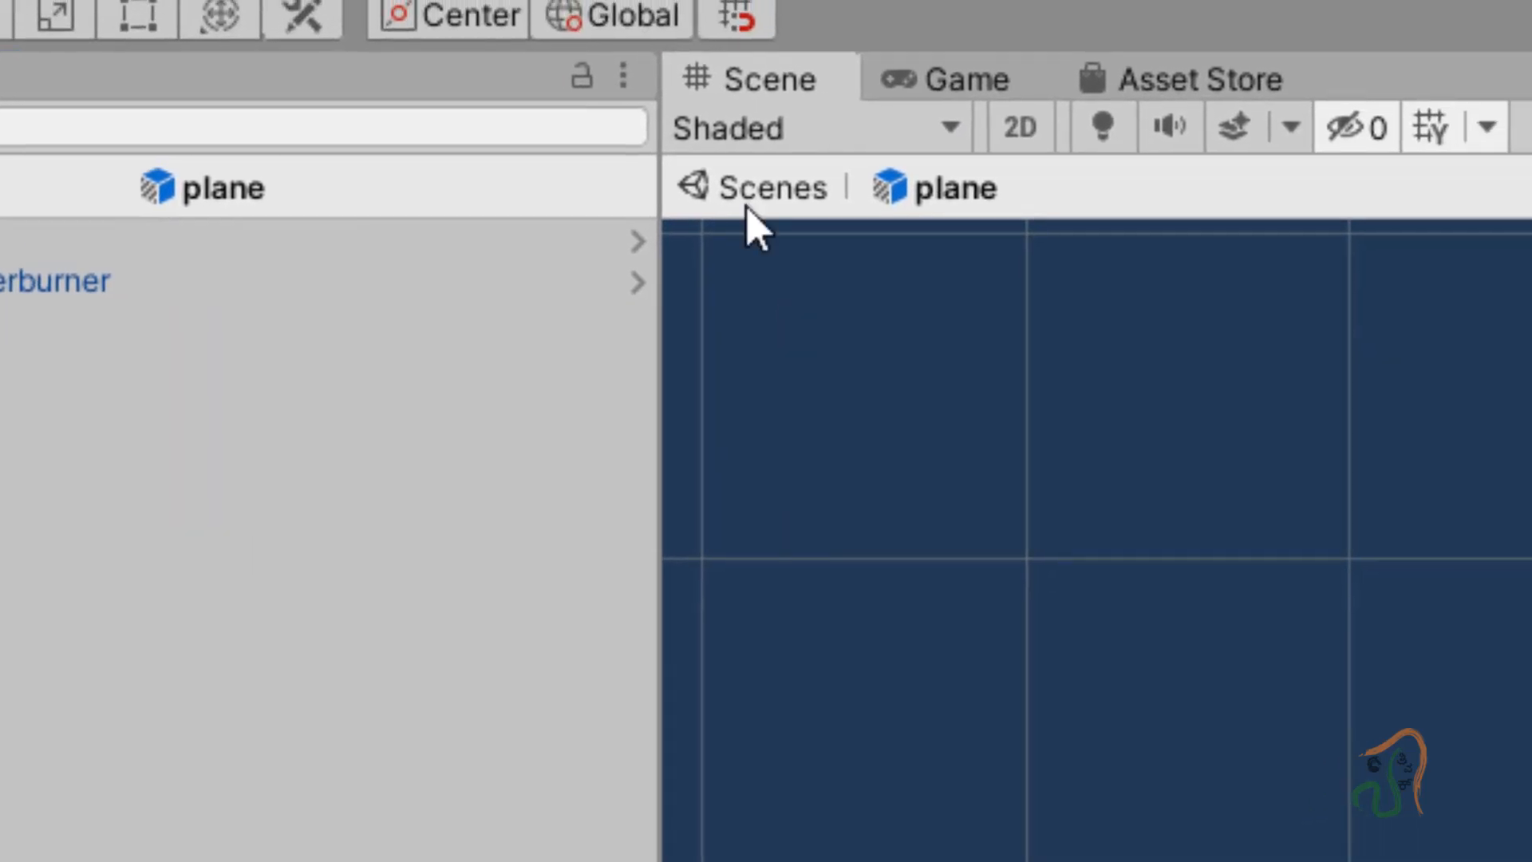
Step: Return to the main scene and paste the copied AirplaneWall at the same level as AirplaneImageTarget under ARCamera
click(726, 138)
click(729, 132)
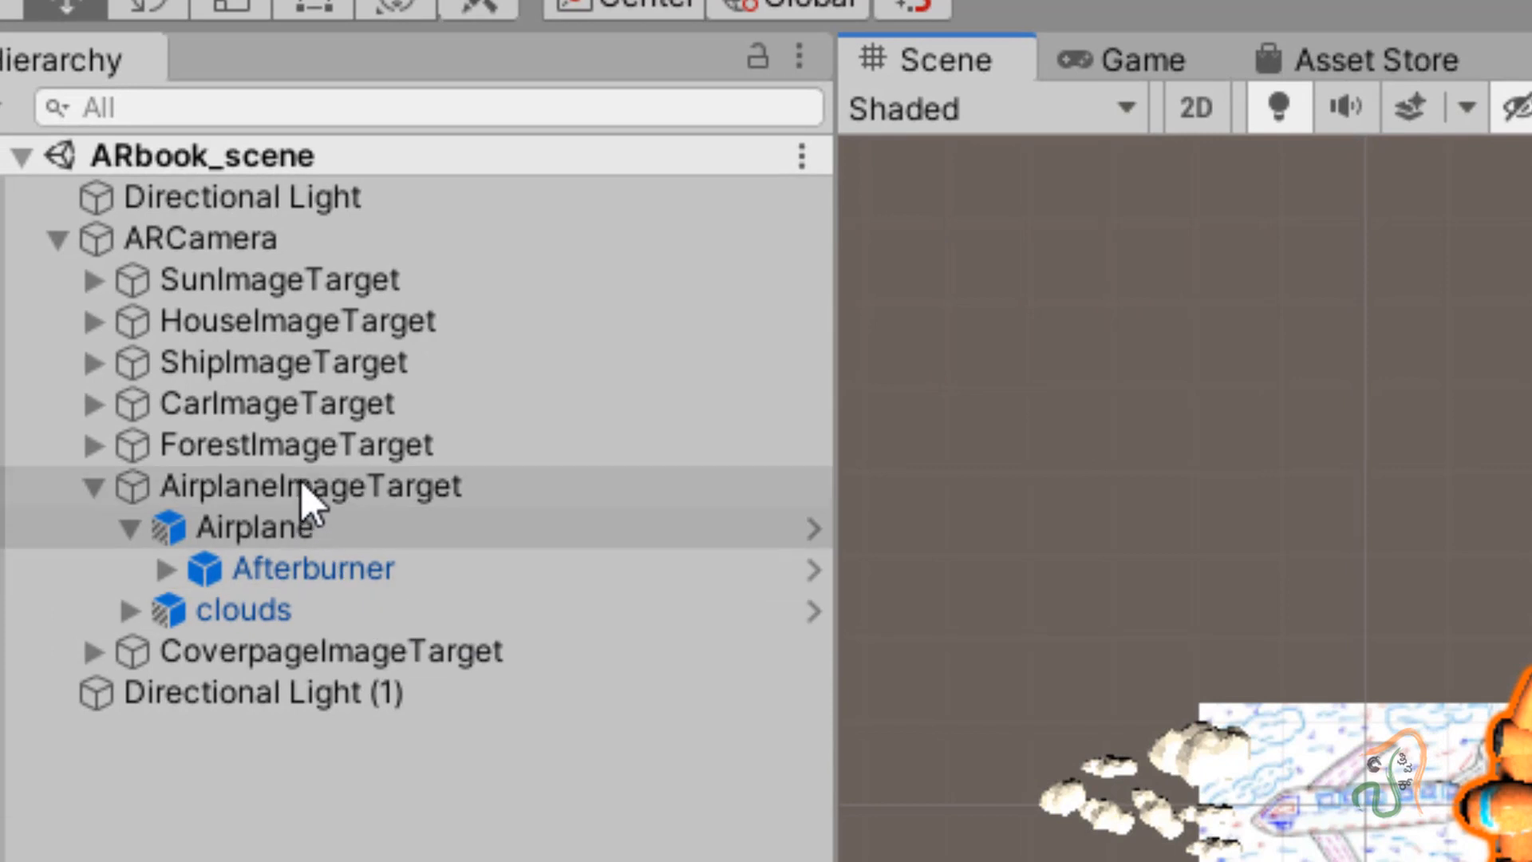
click(303, 484)
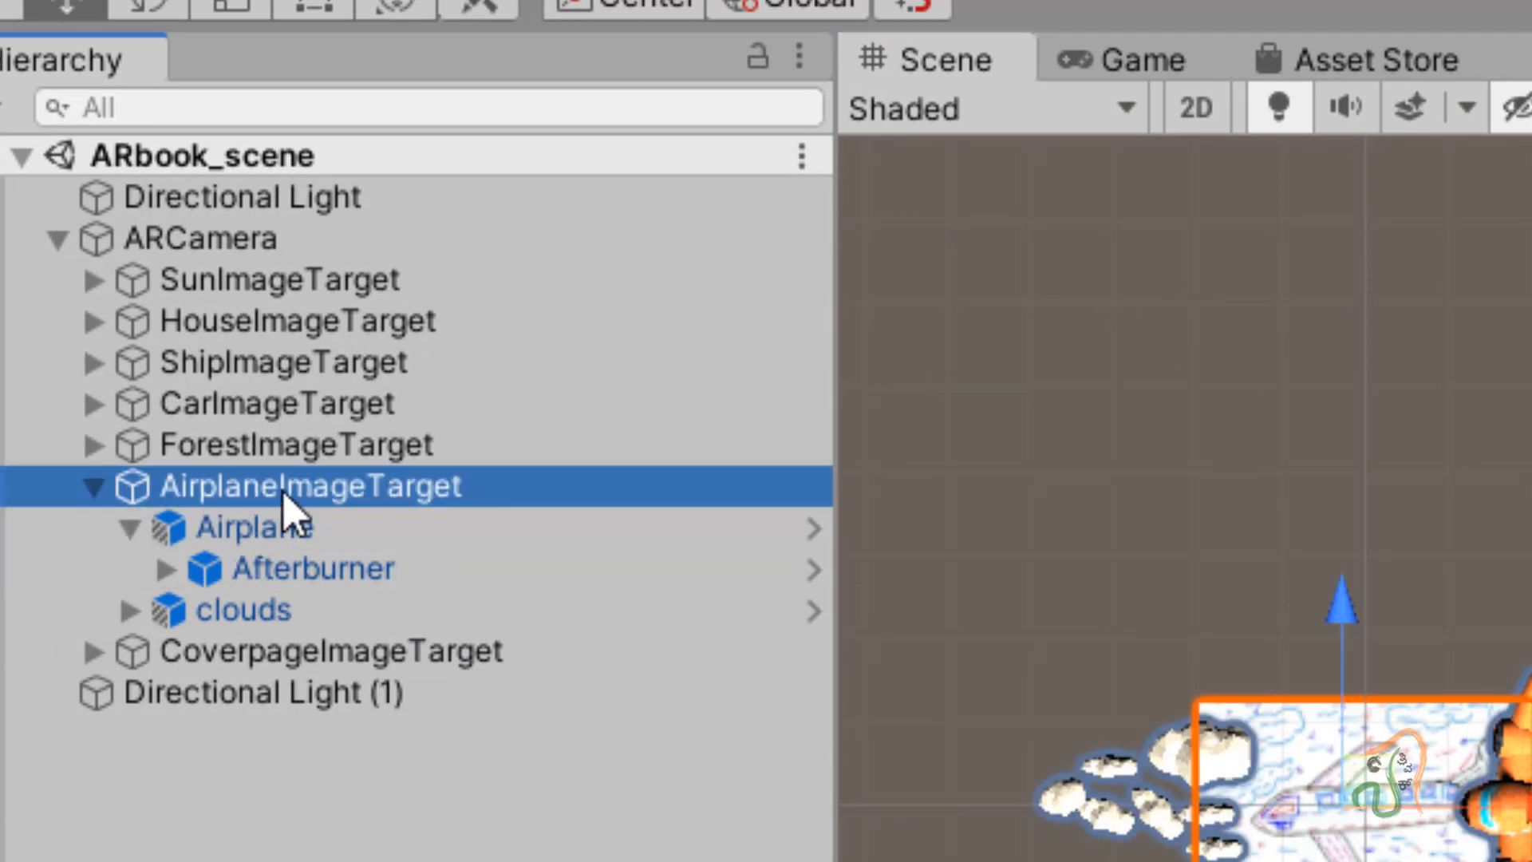
key(ctrl+v)
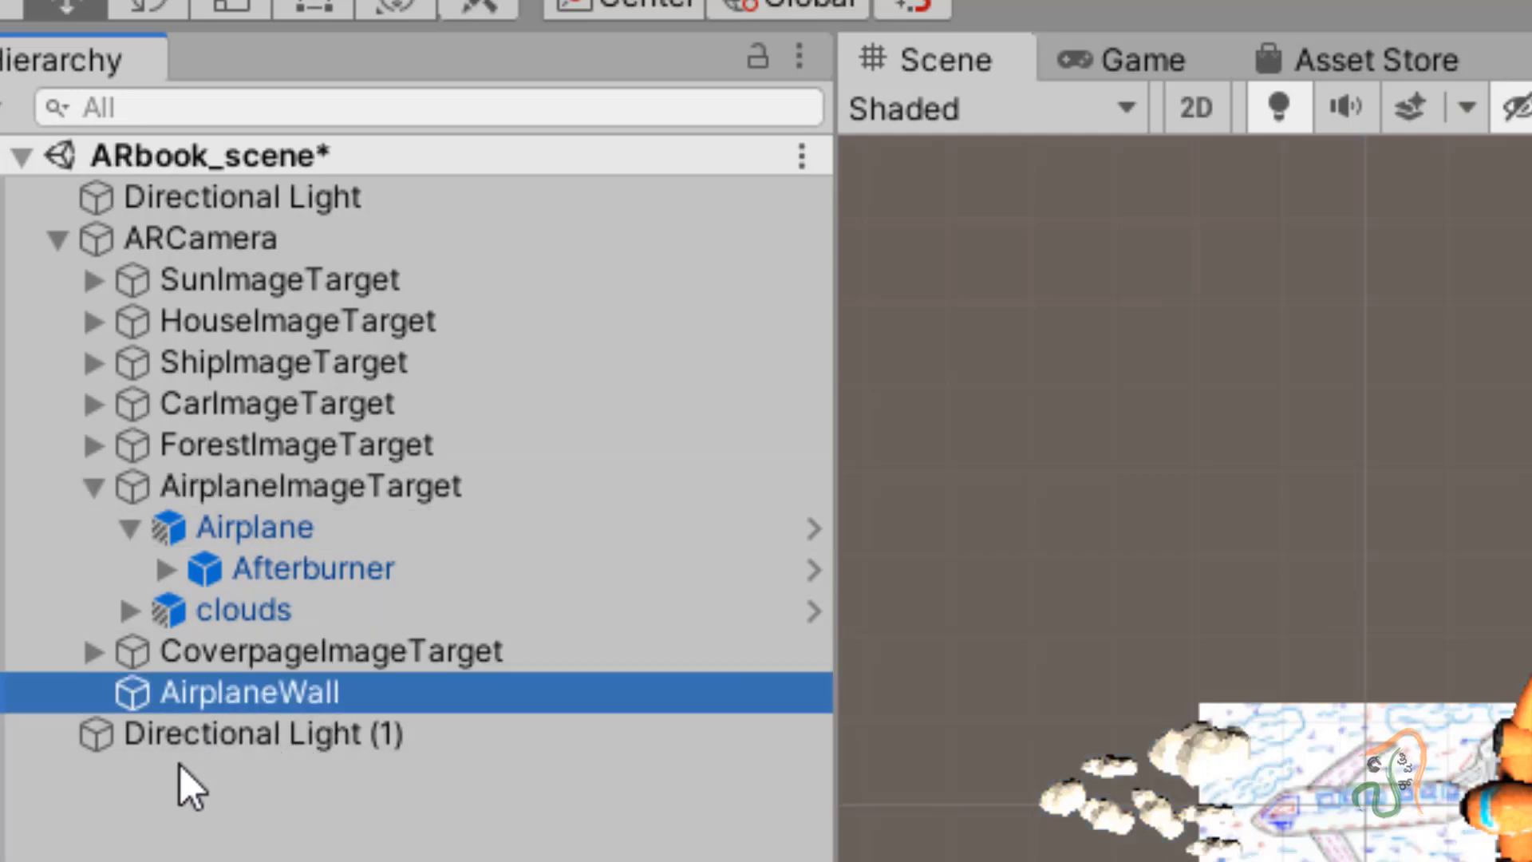
Step: Move AirplaneWall along the X axis to the nose side of the airplane drawing, near the clouds
click(206, 693)
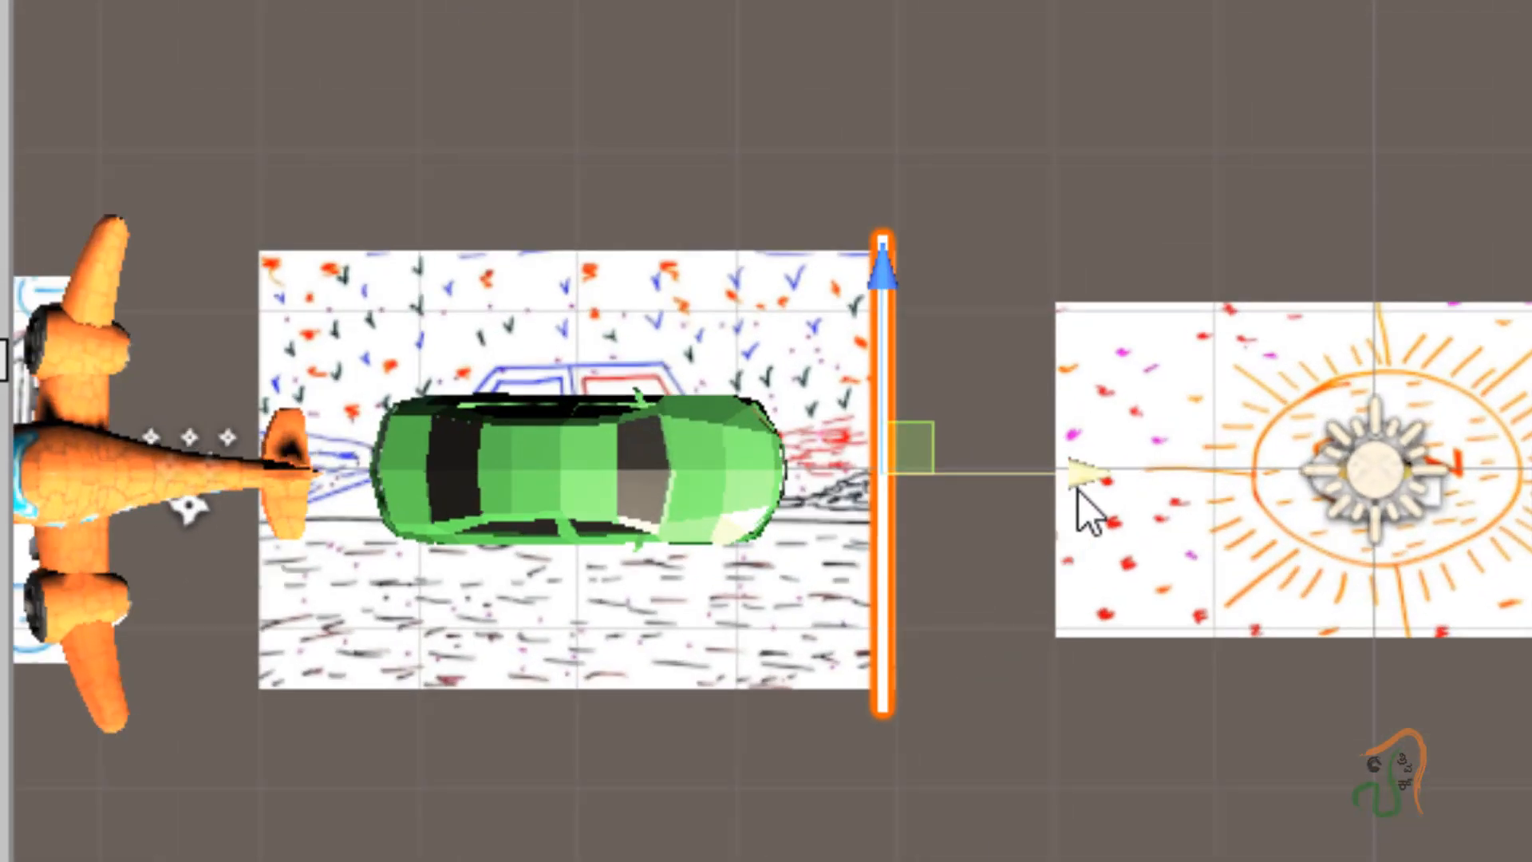
drag(1089, 510, 582, 513)
scroll(577, 753, down, 2)
middle_drag(576, 753, 1531, 562)
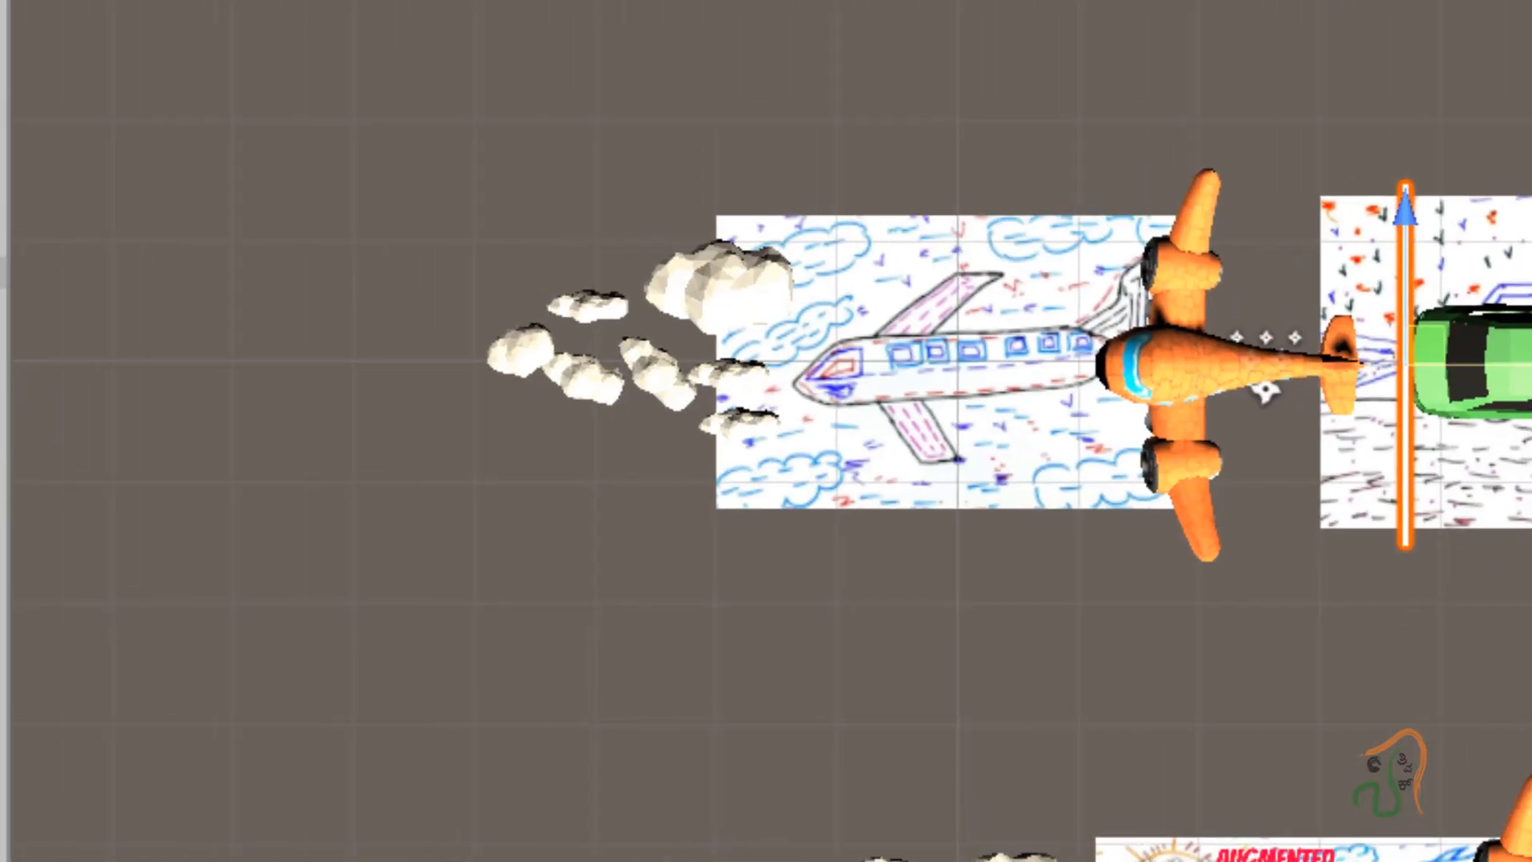
drag(1435, 360, 842, 371)
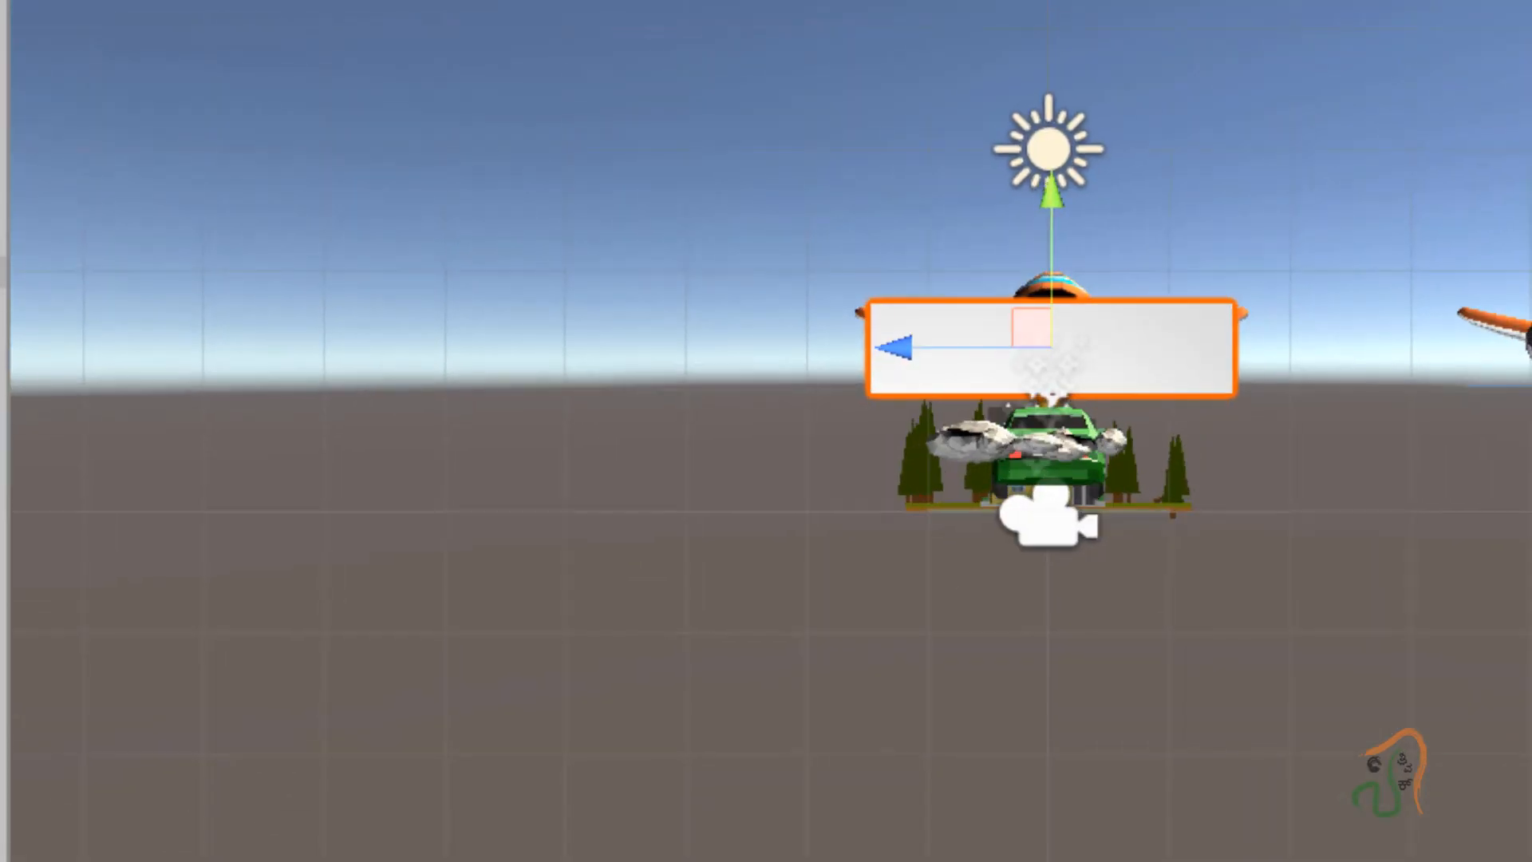
Step: Raise AirplaneWall slightly along Y to the airplane's flight height and return to the top view
scroll(1151, 509, up, 2)
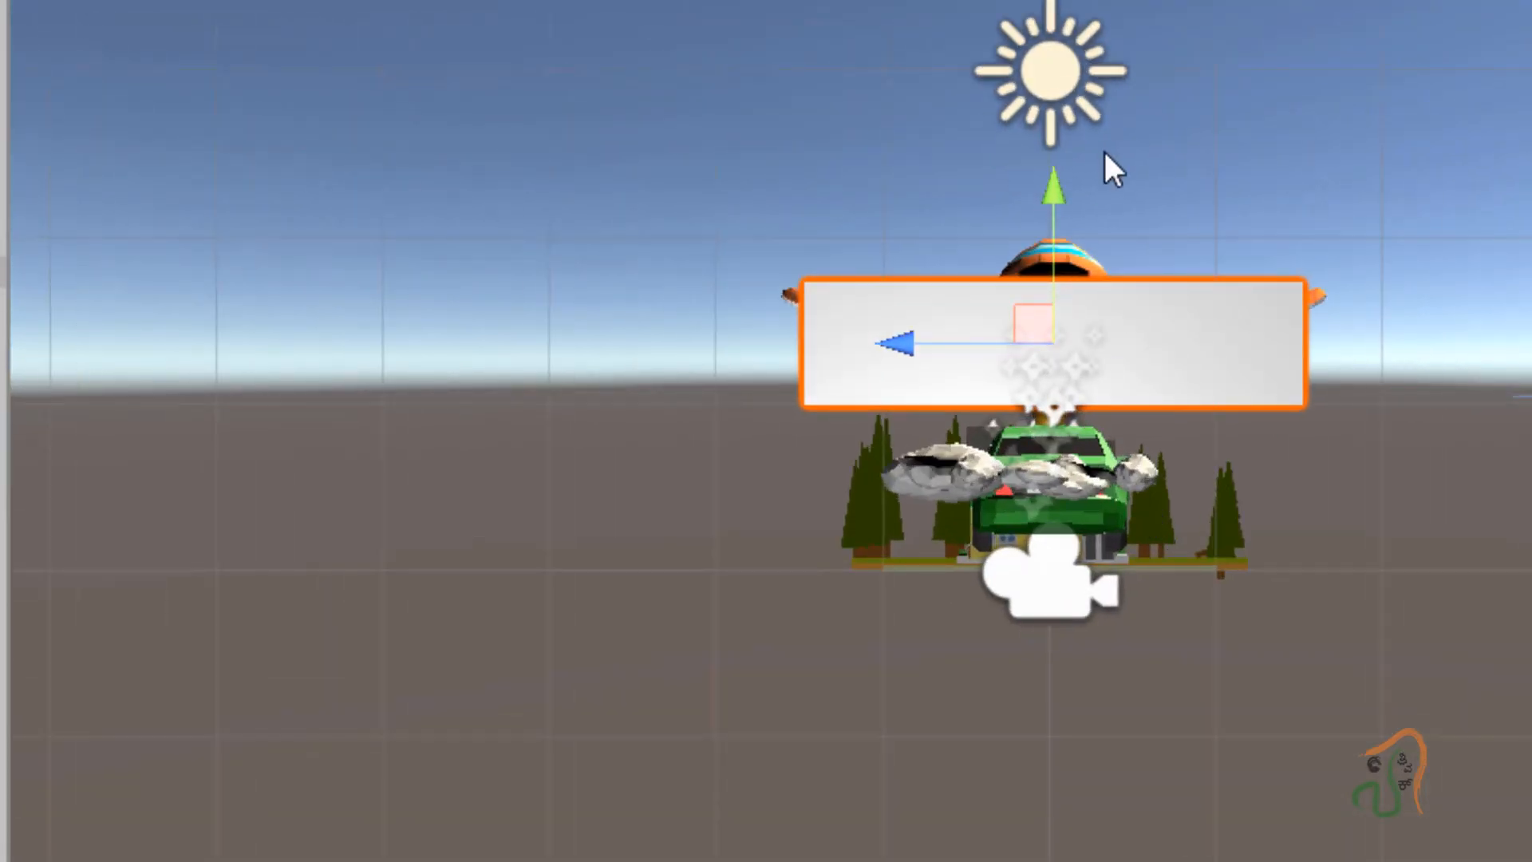
drag(1053, 191, 1041, 144)
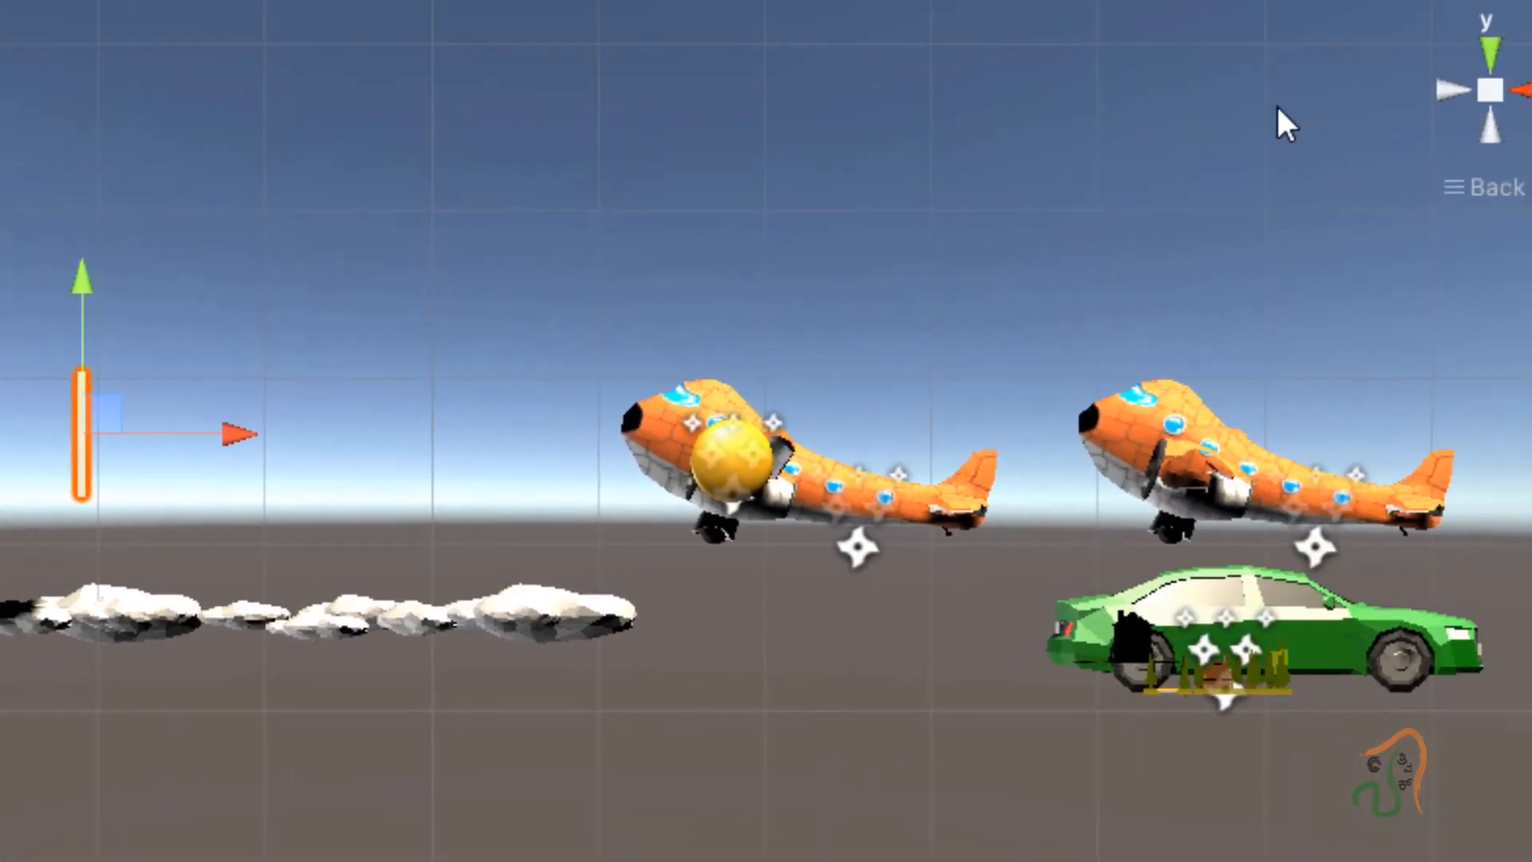
click(1455, 49)
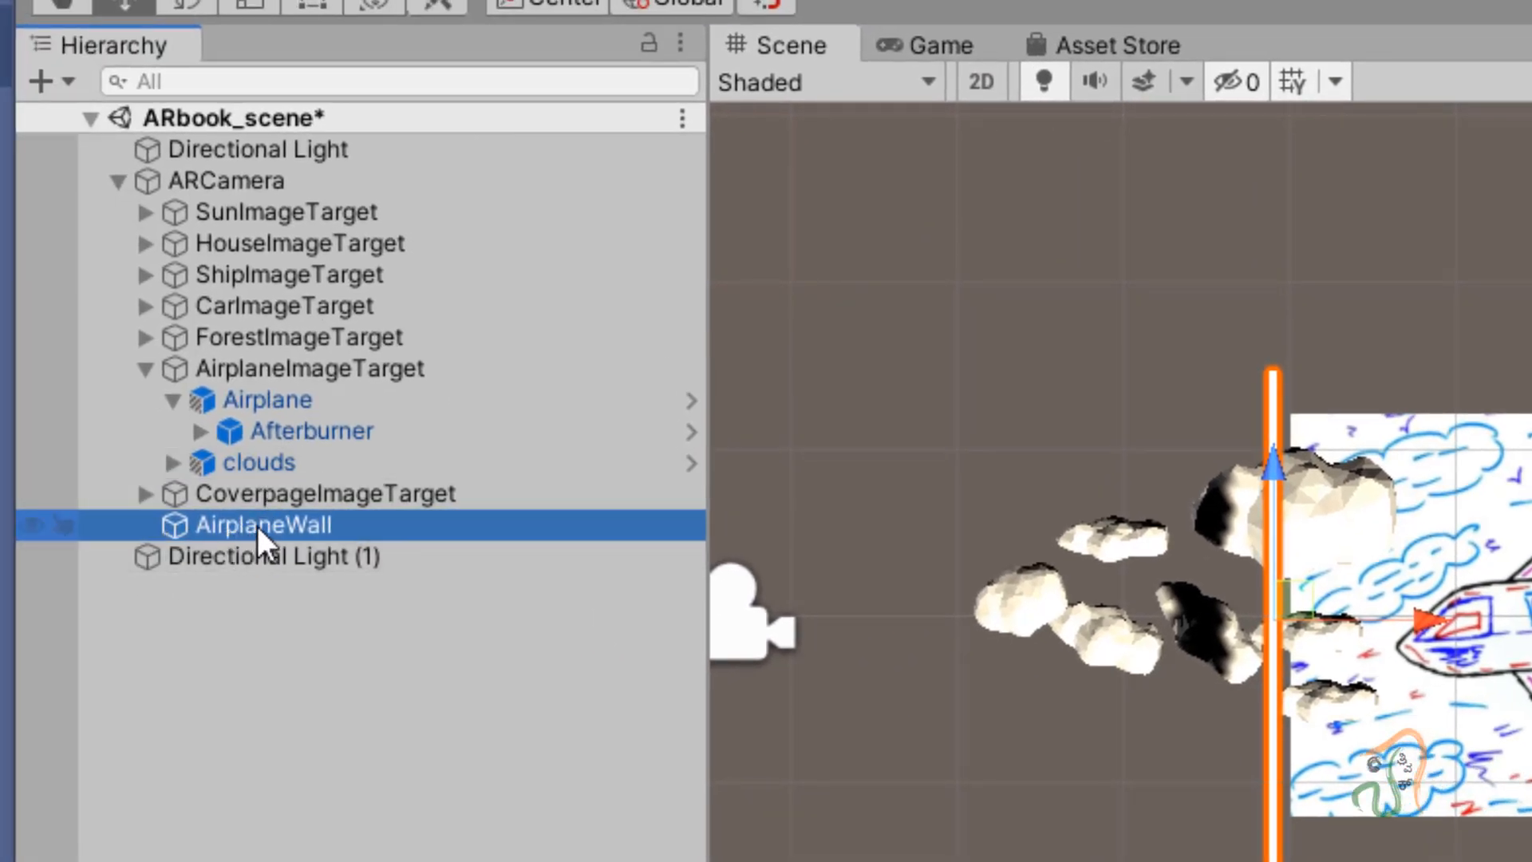
Step: Make AirplaneWall a child of AirplaneImageTarget and save the scene
drag(260, 525, 298, 371)
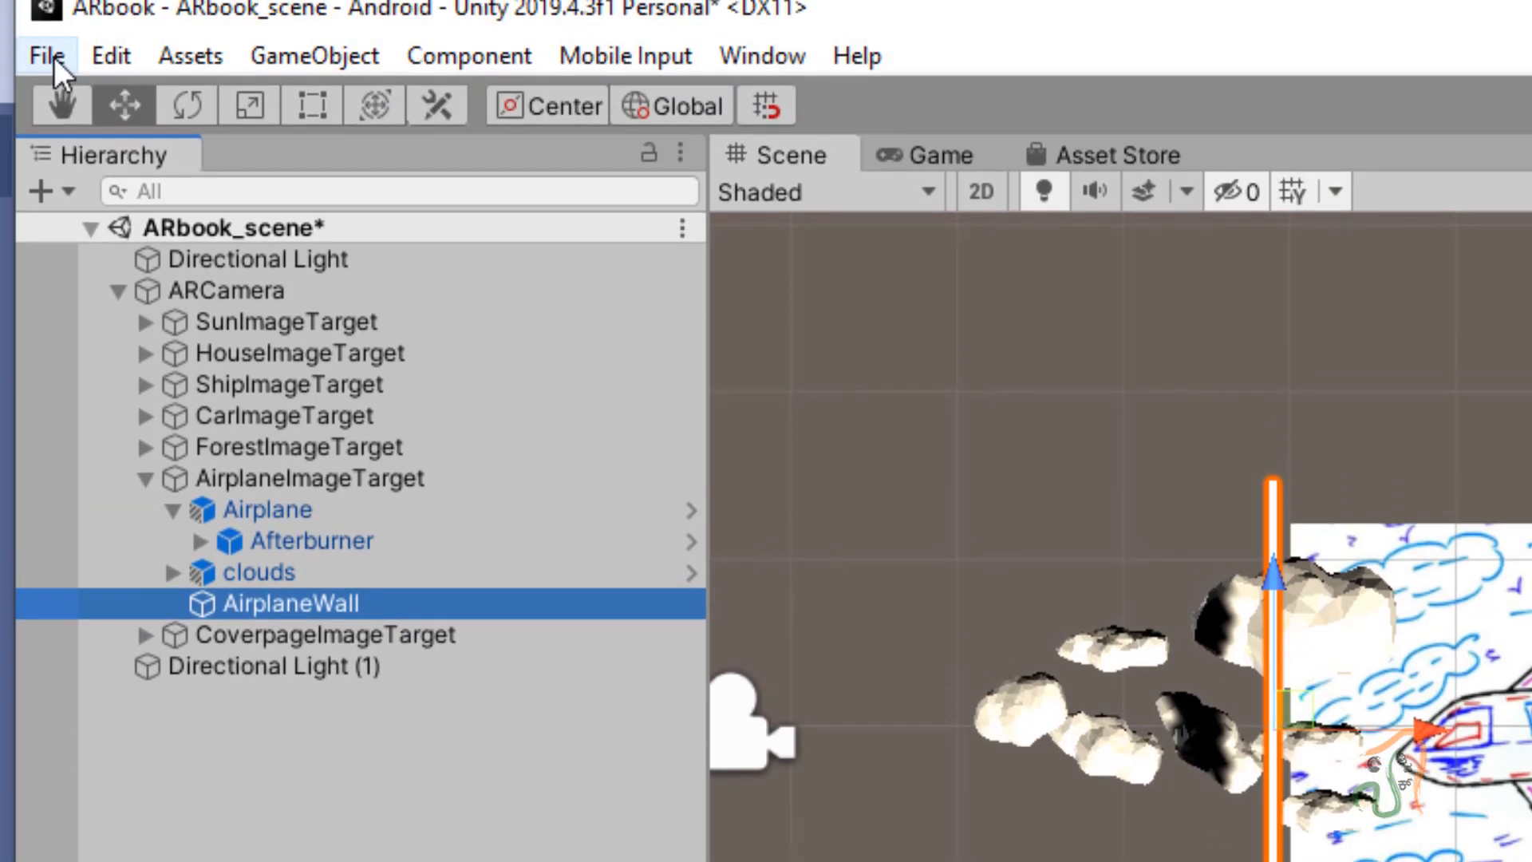
click(50, 80)
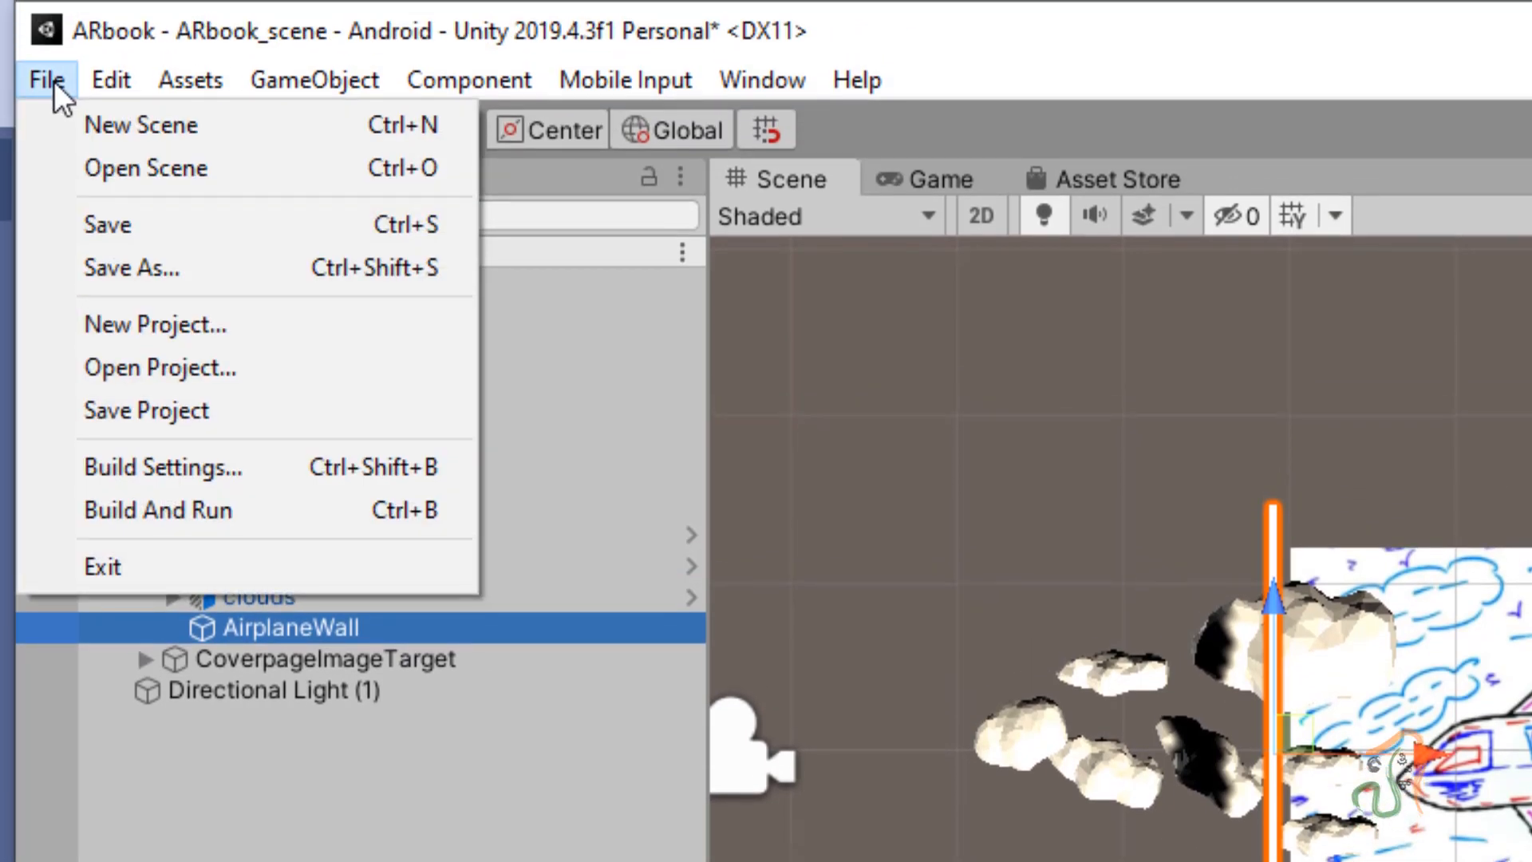
click(82, 220)
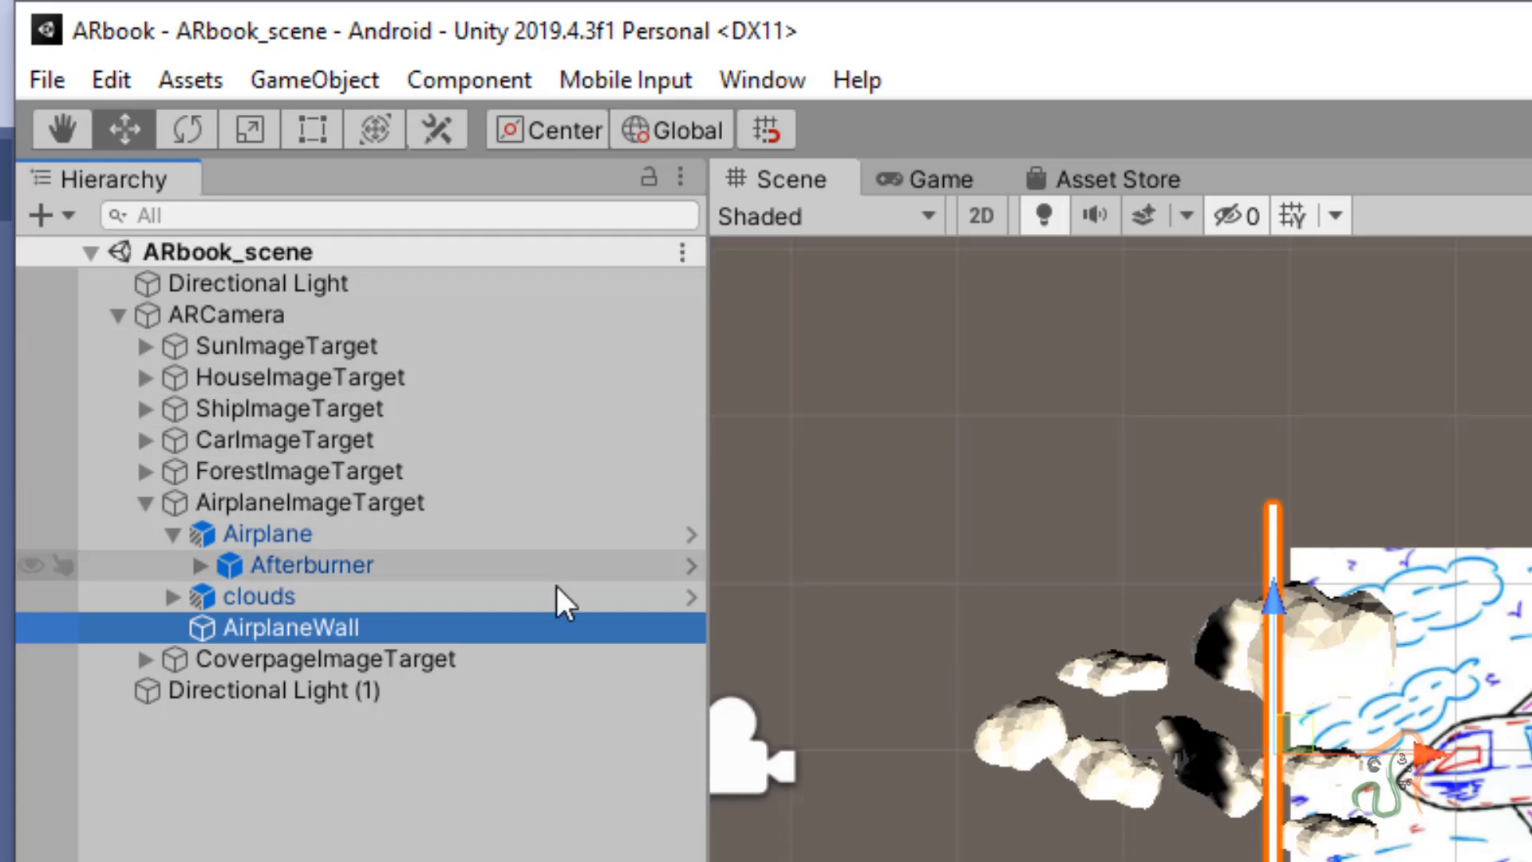
Step: Run the scene in play mode to test the airplane against the wall, and stop the test
click(1134, 81)
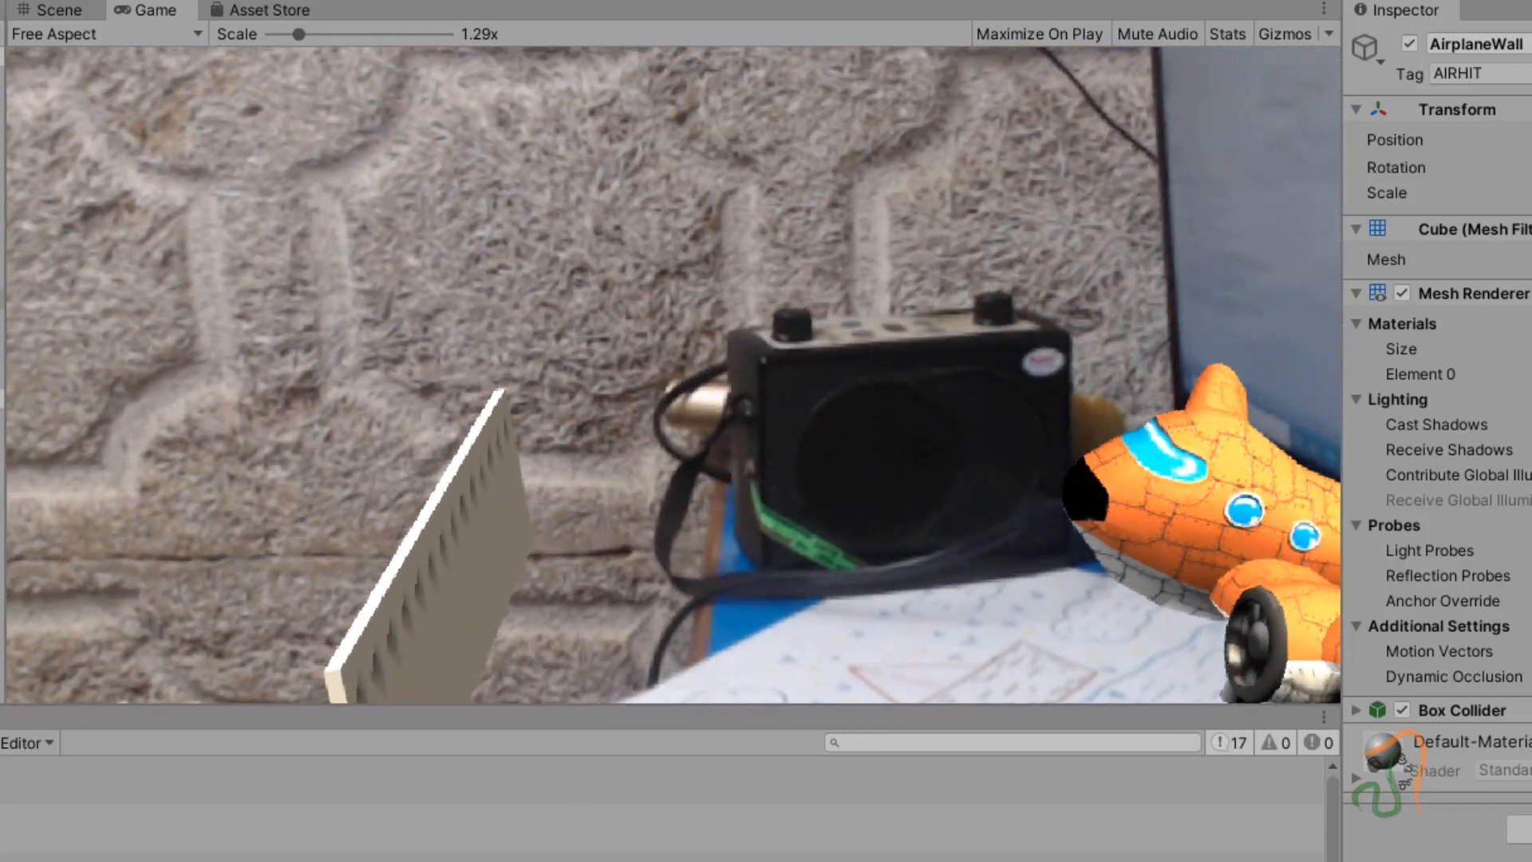
click(696, 0)
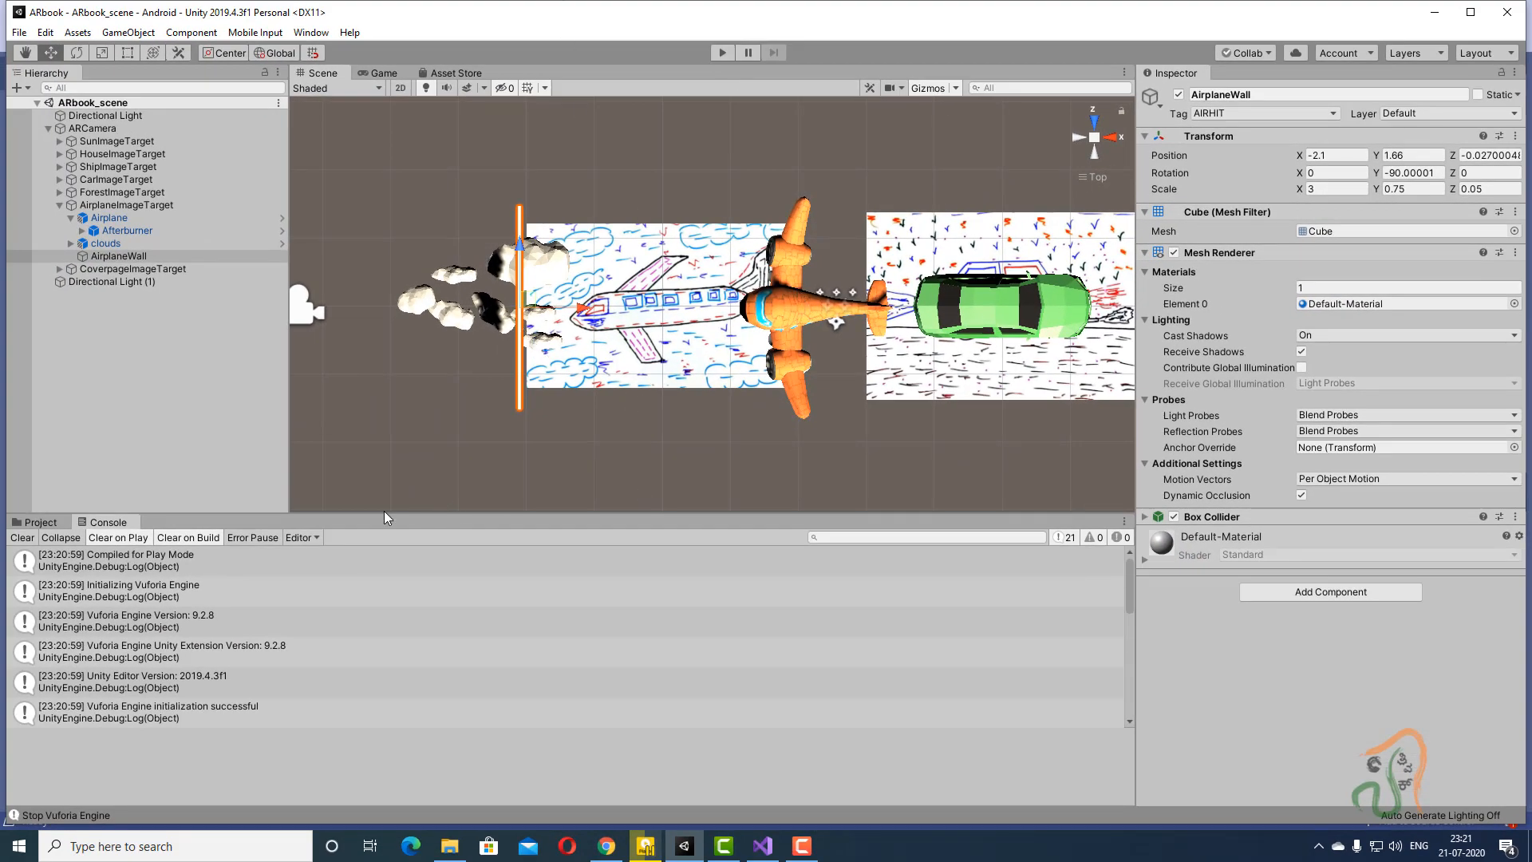
Step: Apply the Transparent material from the Materials folder to AirplaneWall and move the wall farther from the plane to about -2.81 on X
click(38, 522)
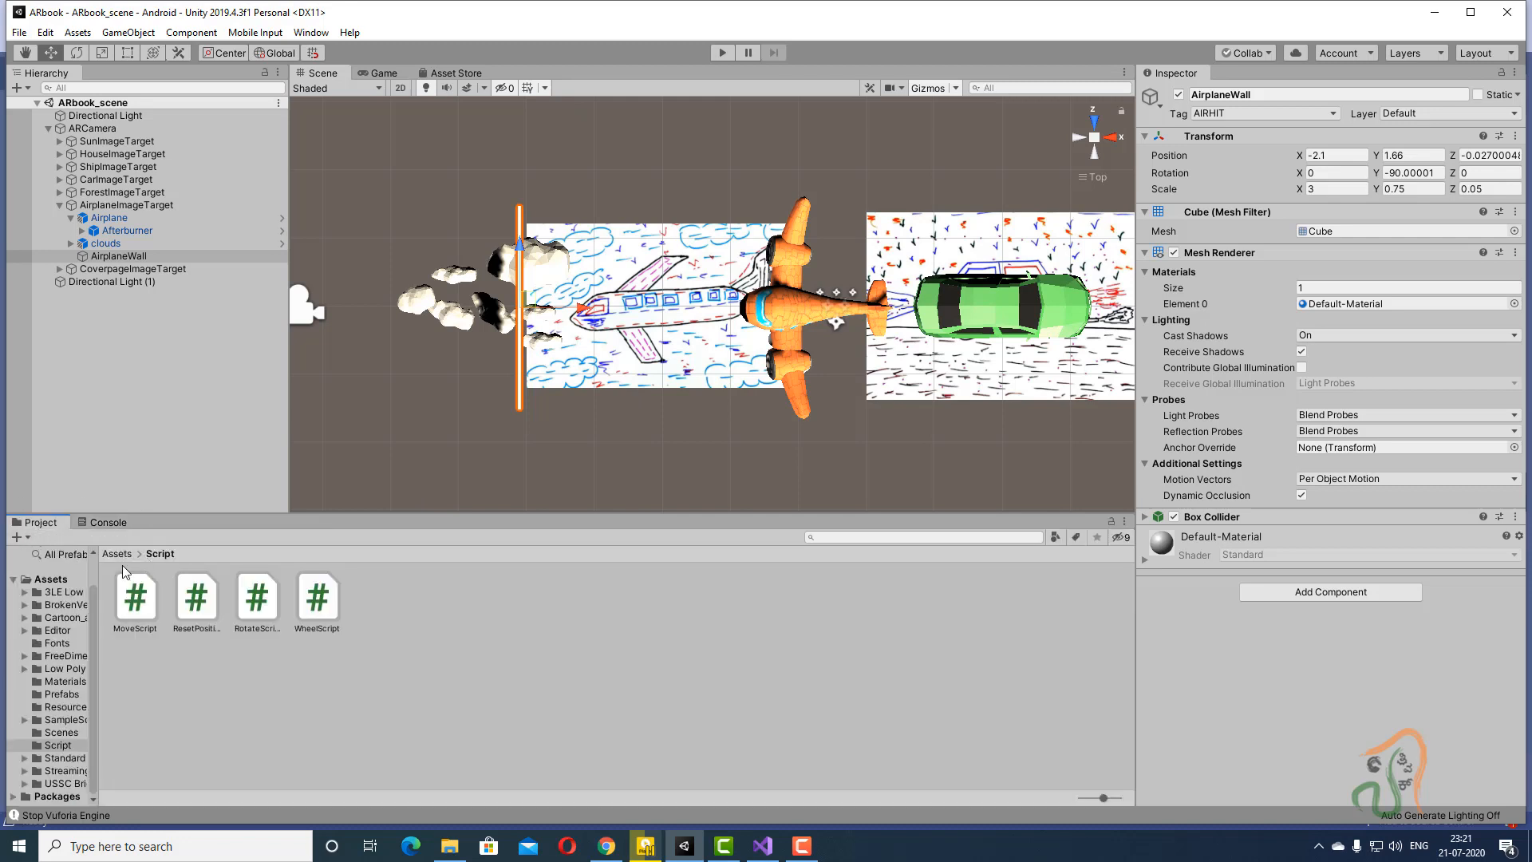
click(51, 572)
click(51, 579)
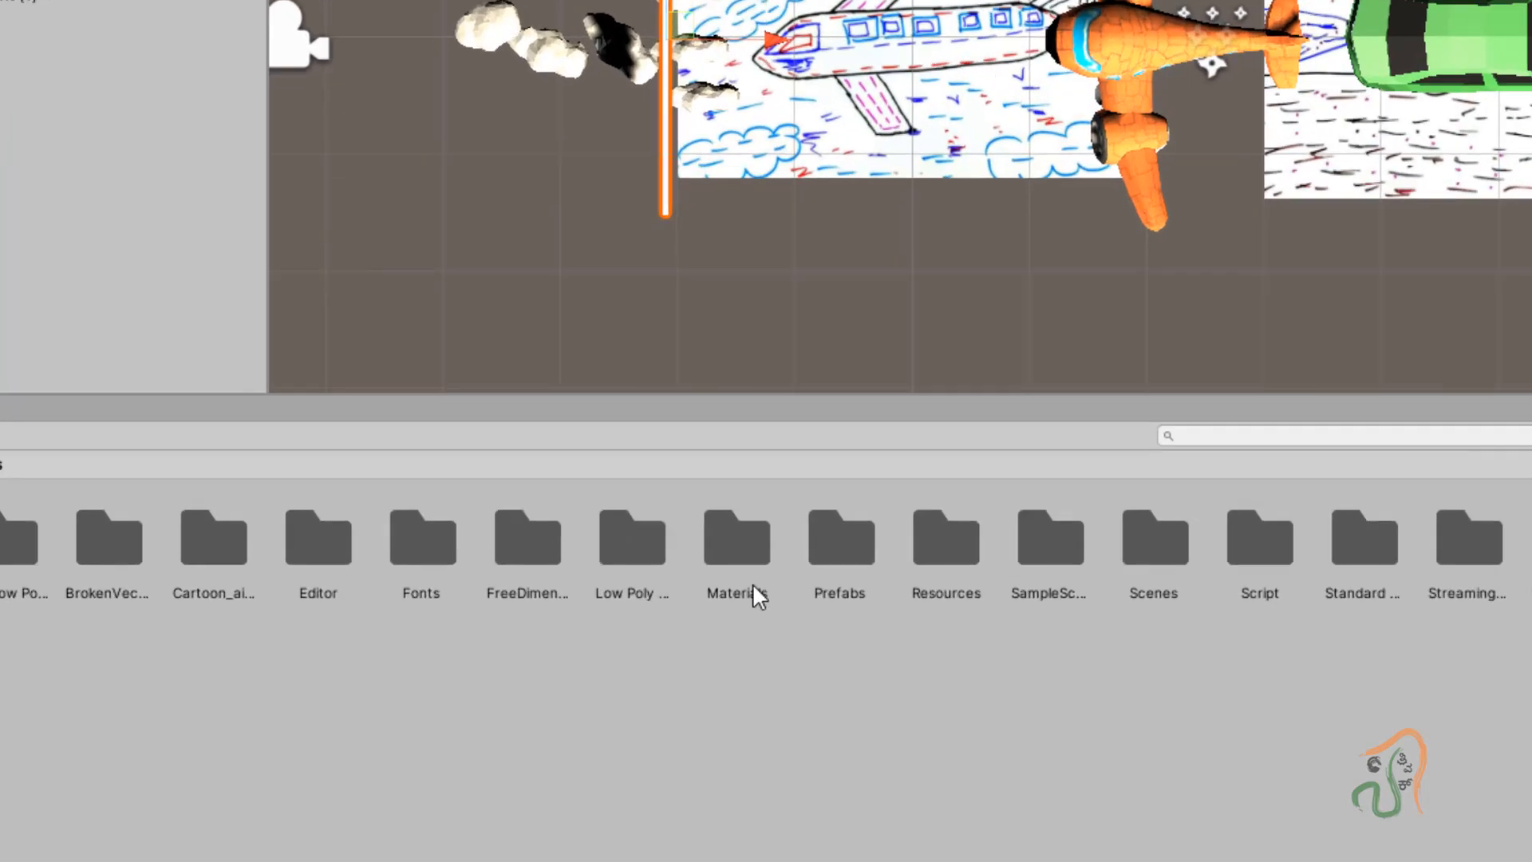
click(561, 608)
double_click(919, 505)
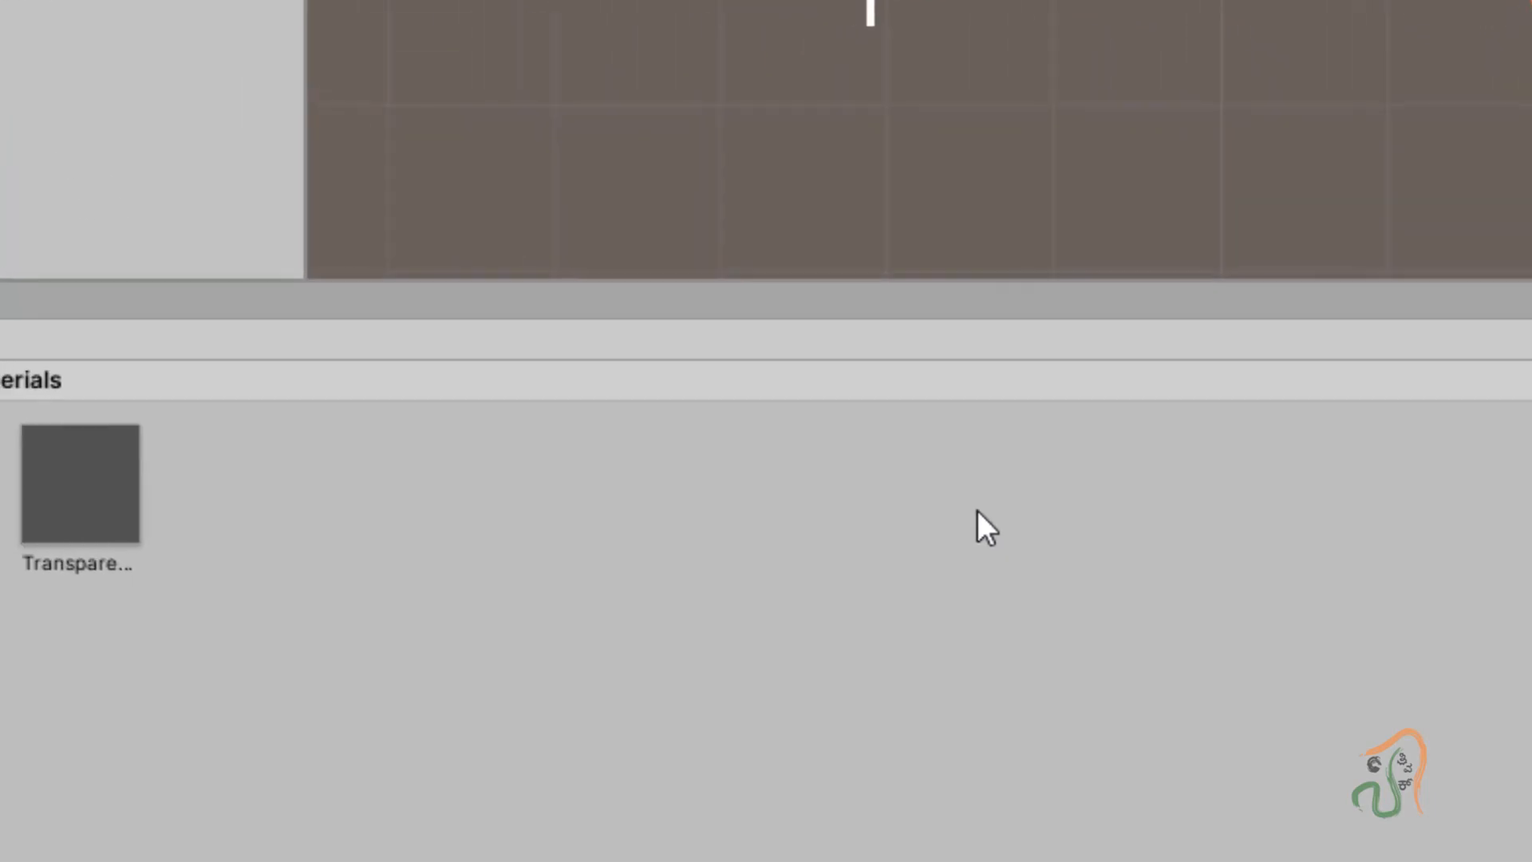
click(345, 527)
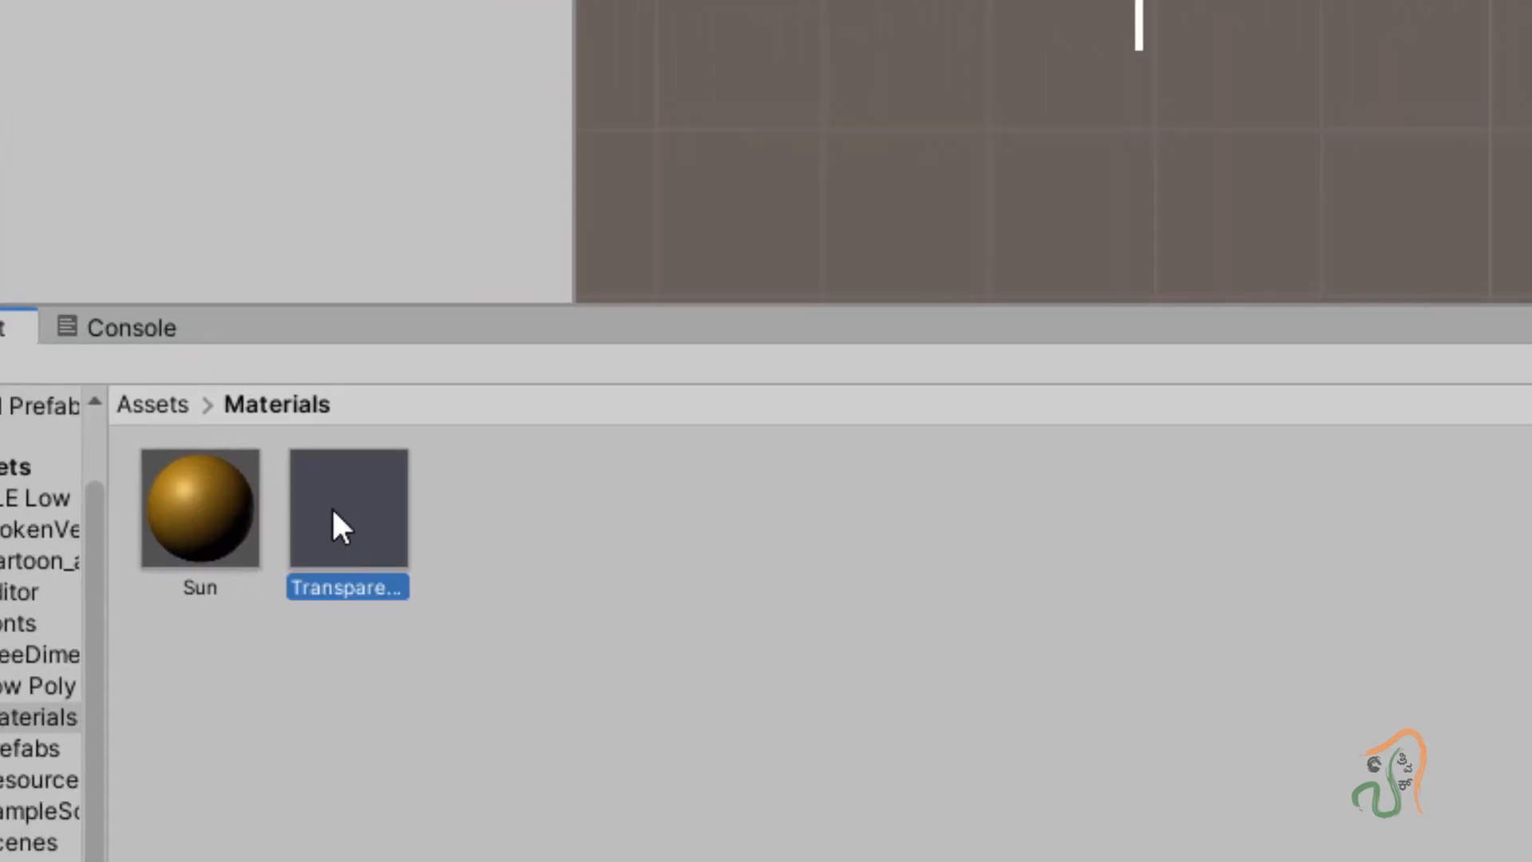
drag(342, 523, 1132, 35)
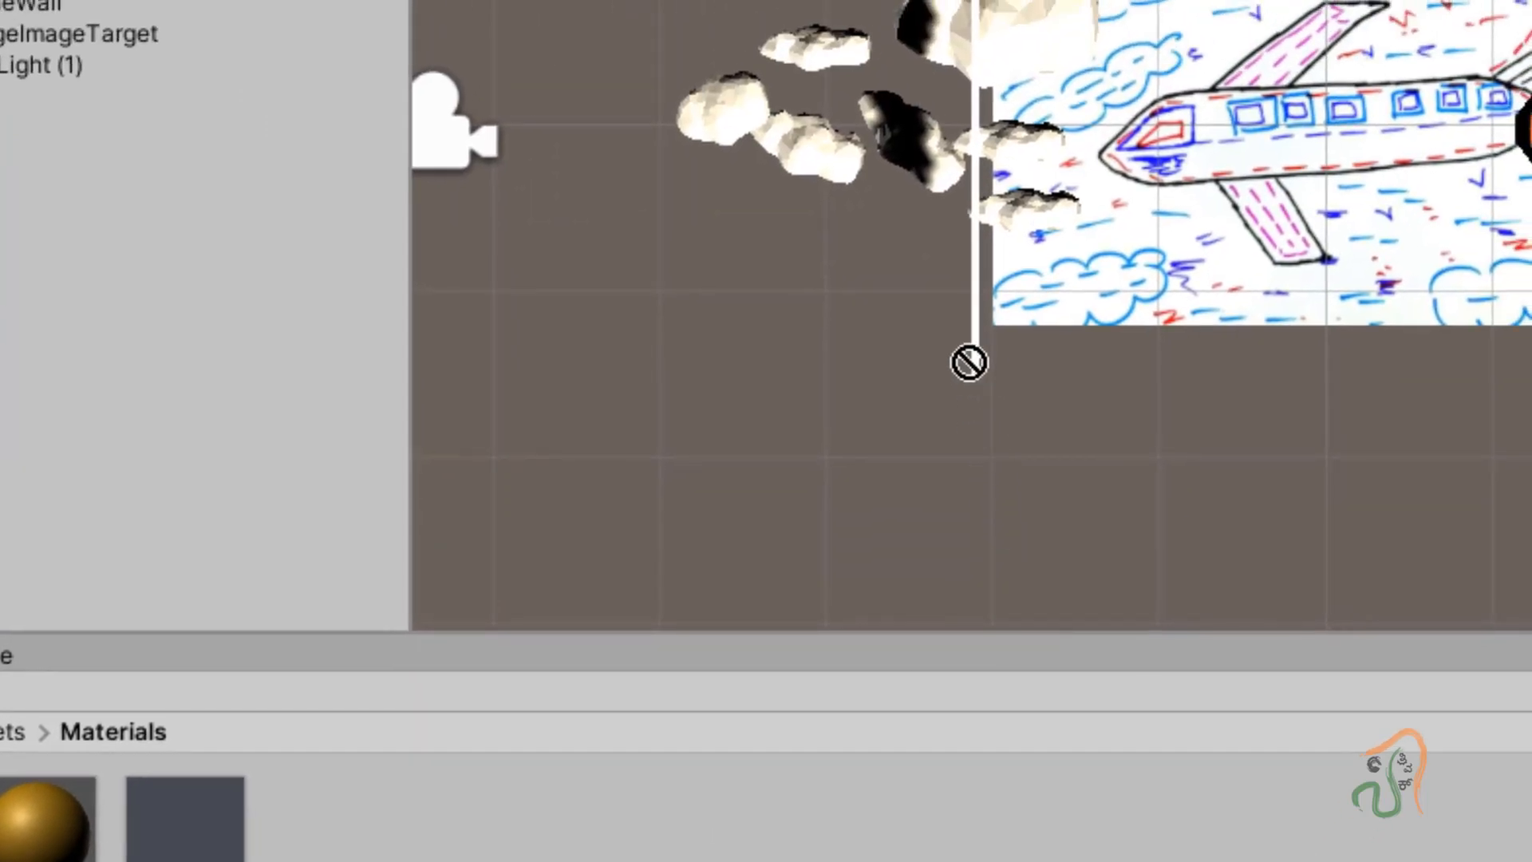
drag(969, 362, 957, 383)
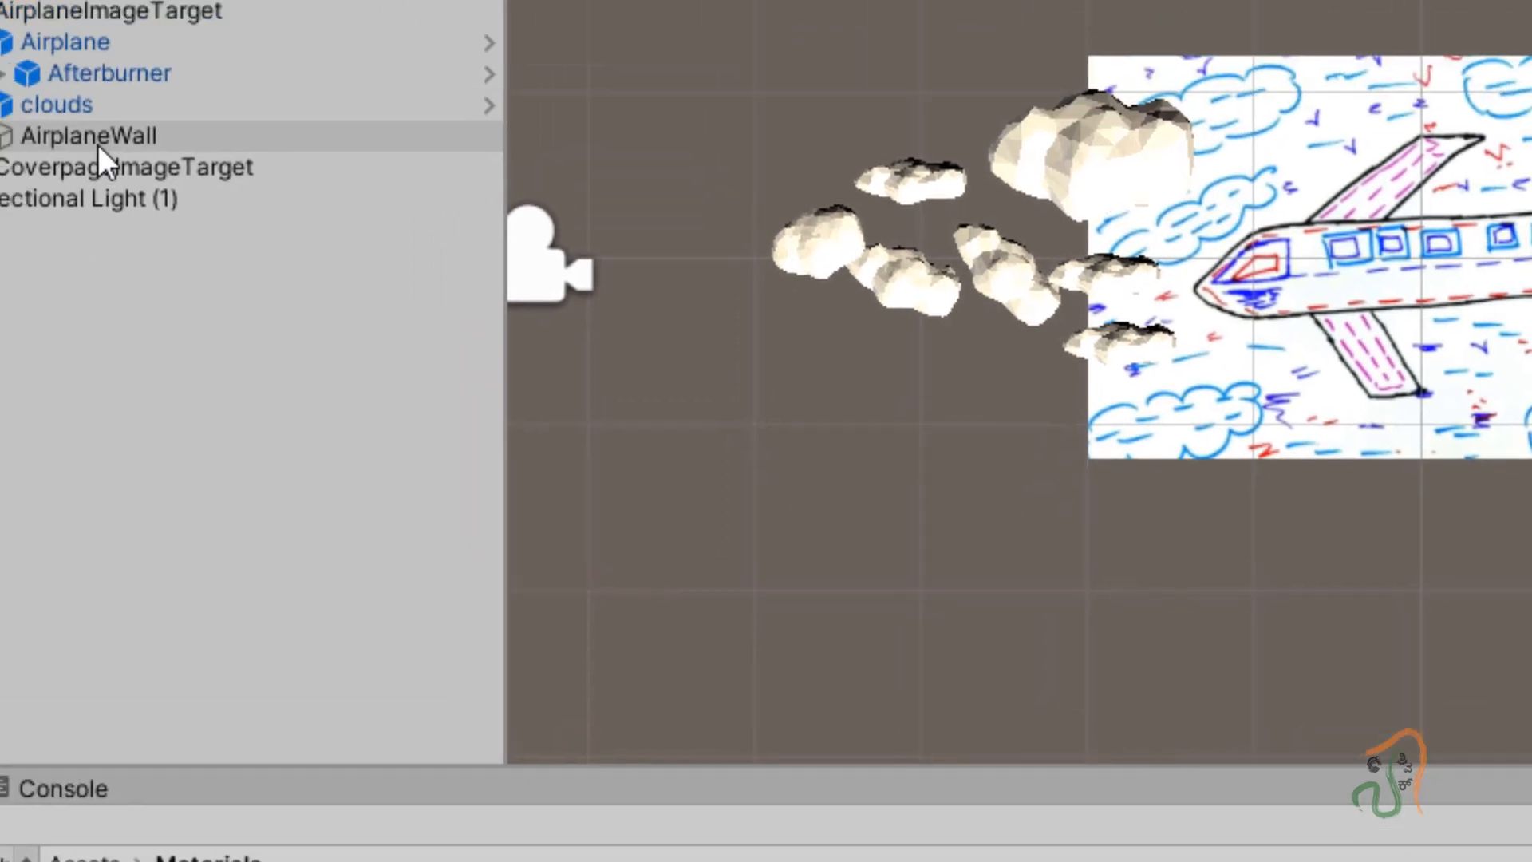
click(32, 5)
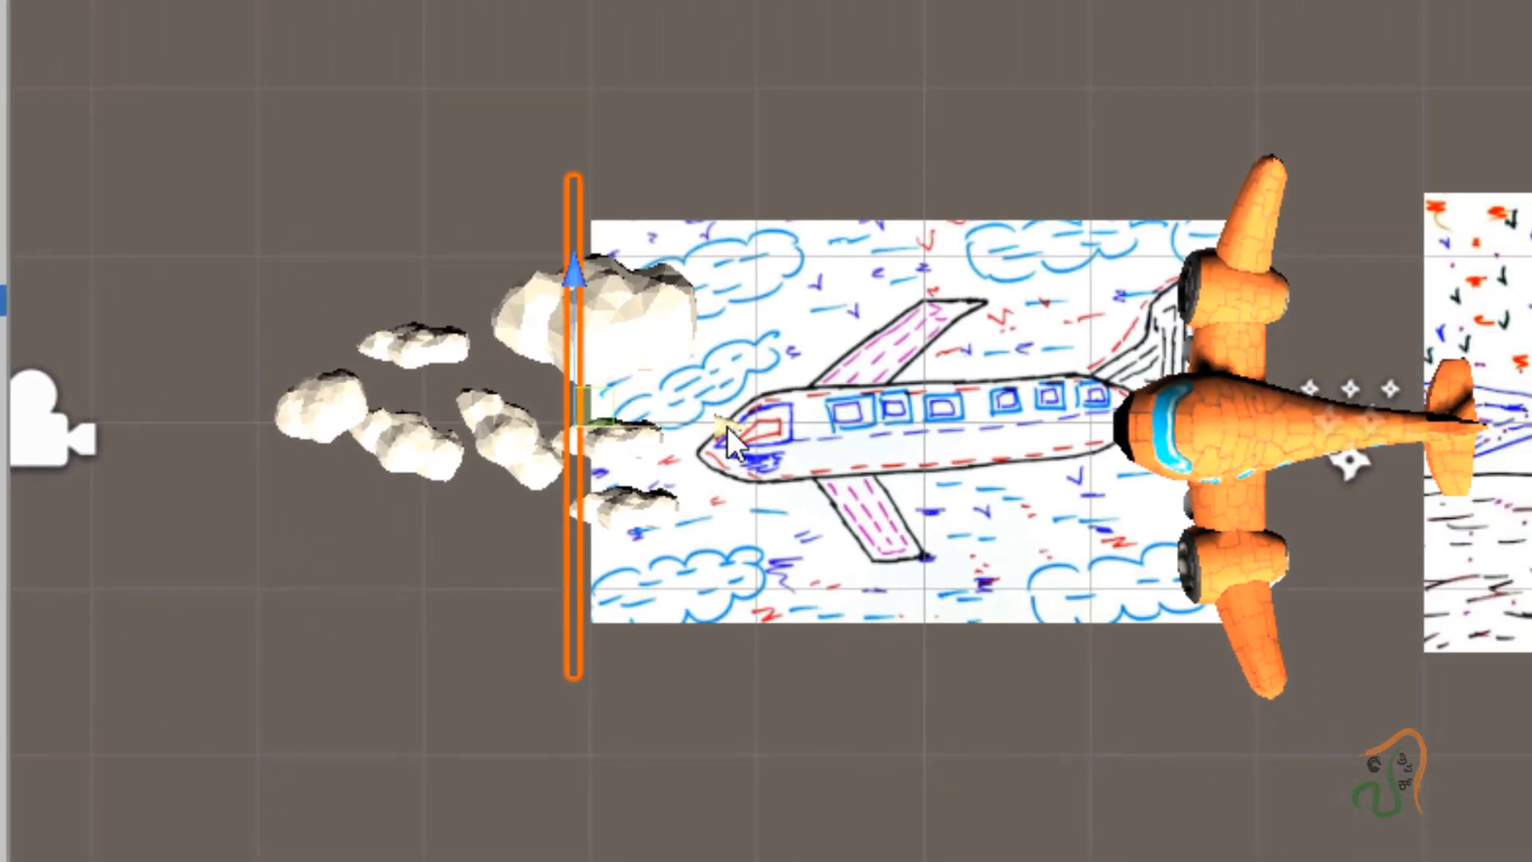
drag(726, 426, 609, 417)
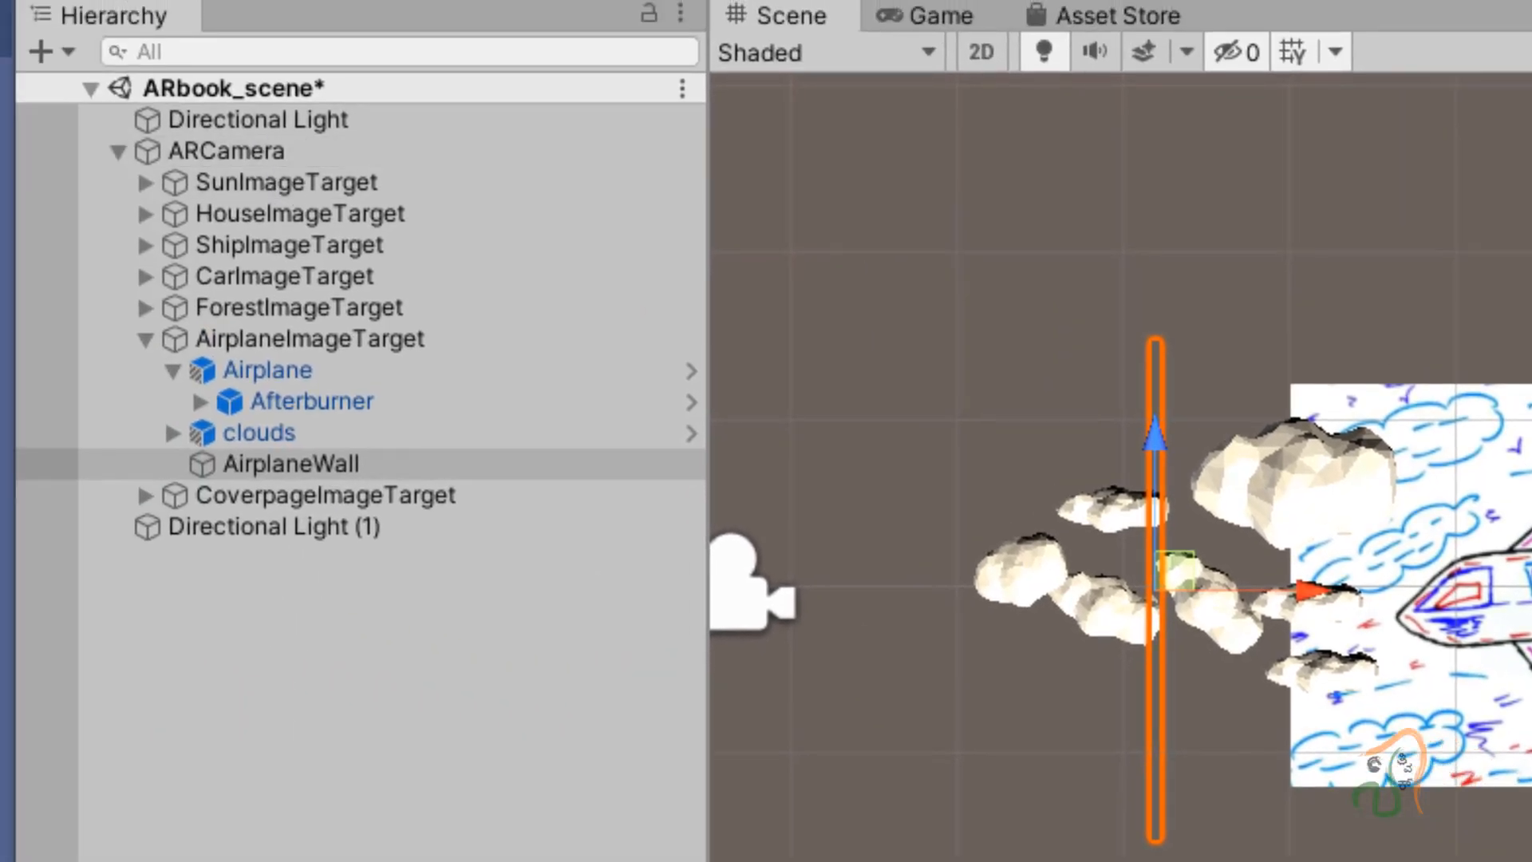
Step: Duplicate AirplaneWall within AirplaneImageTarget
click(43, 70)
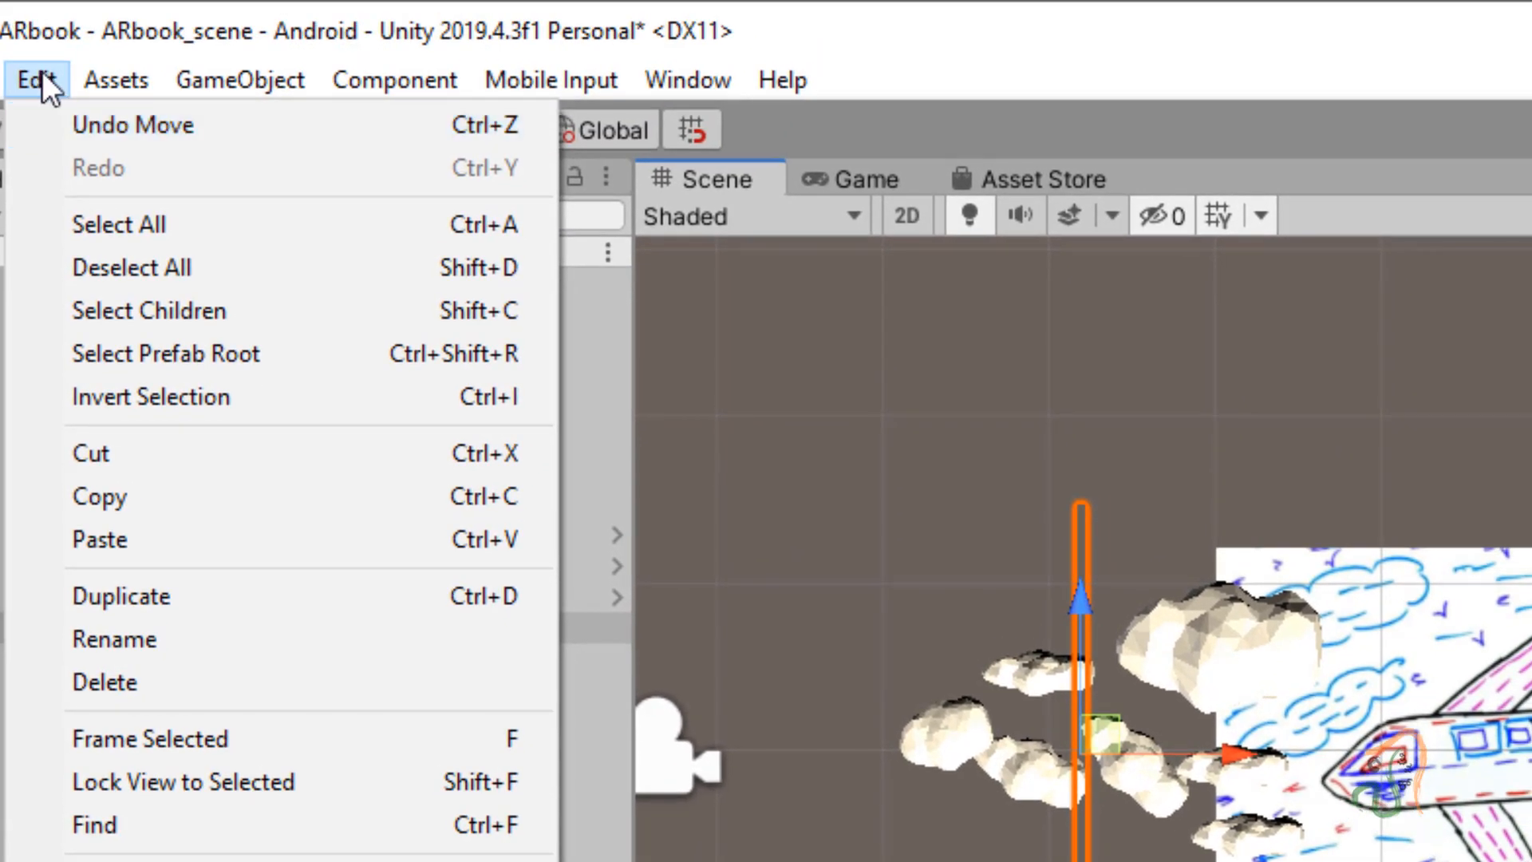
click(100, 494)
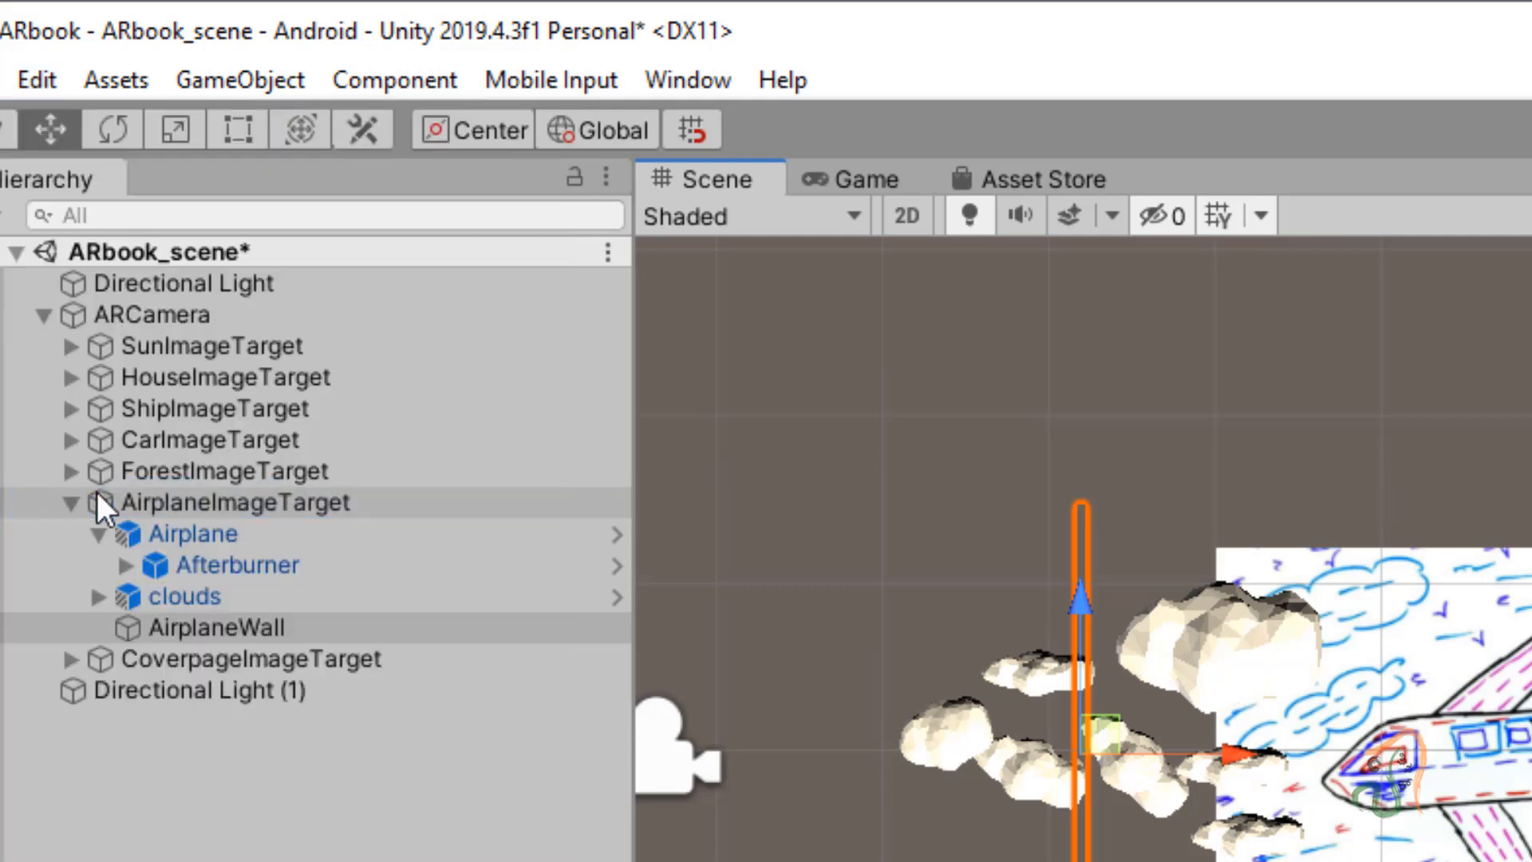
click(222, 782)
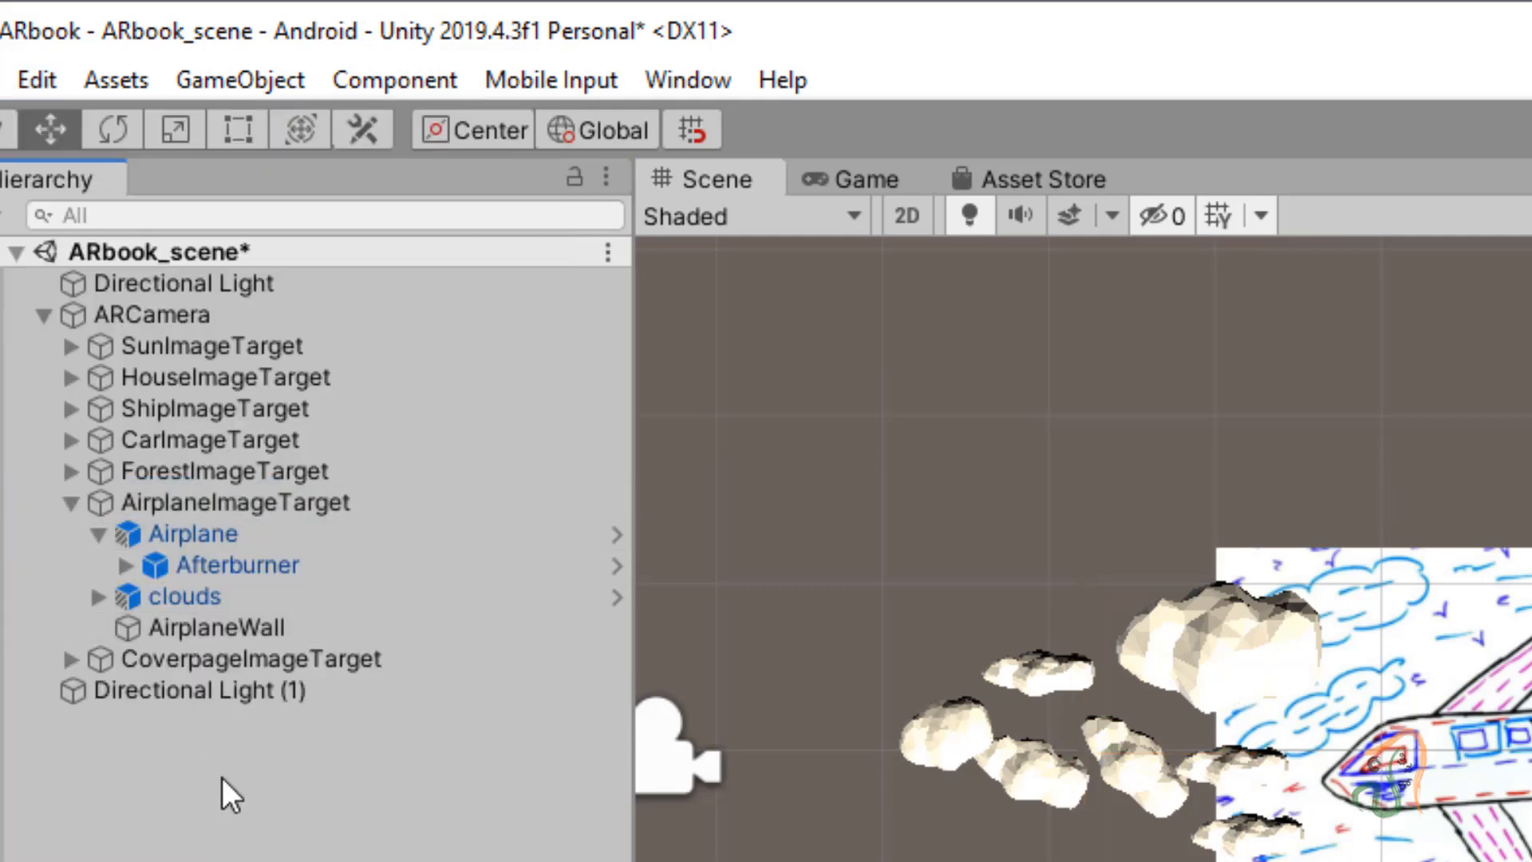
click(241, 627)
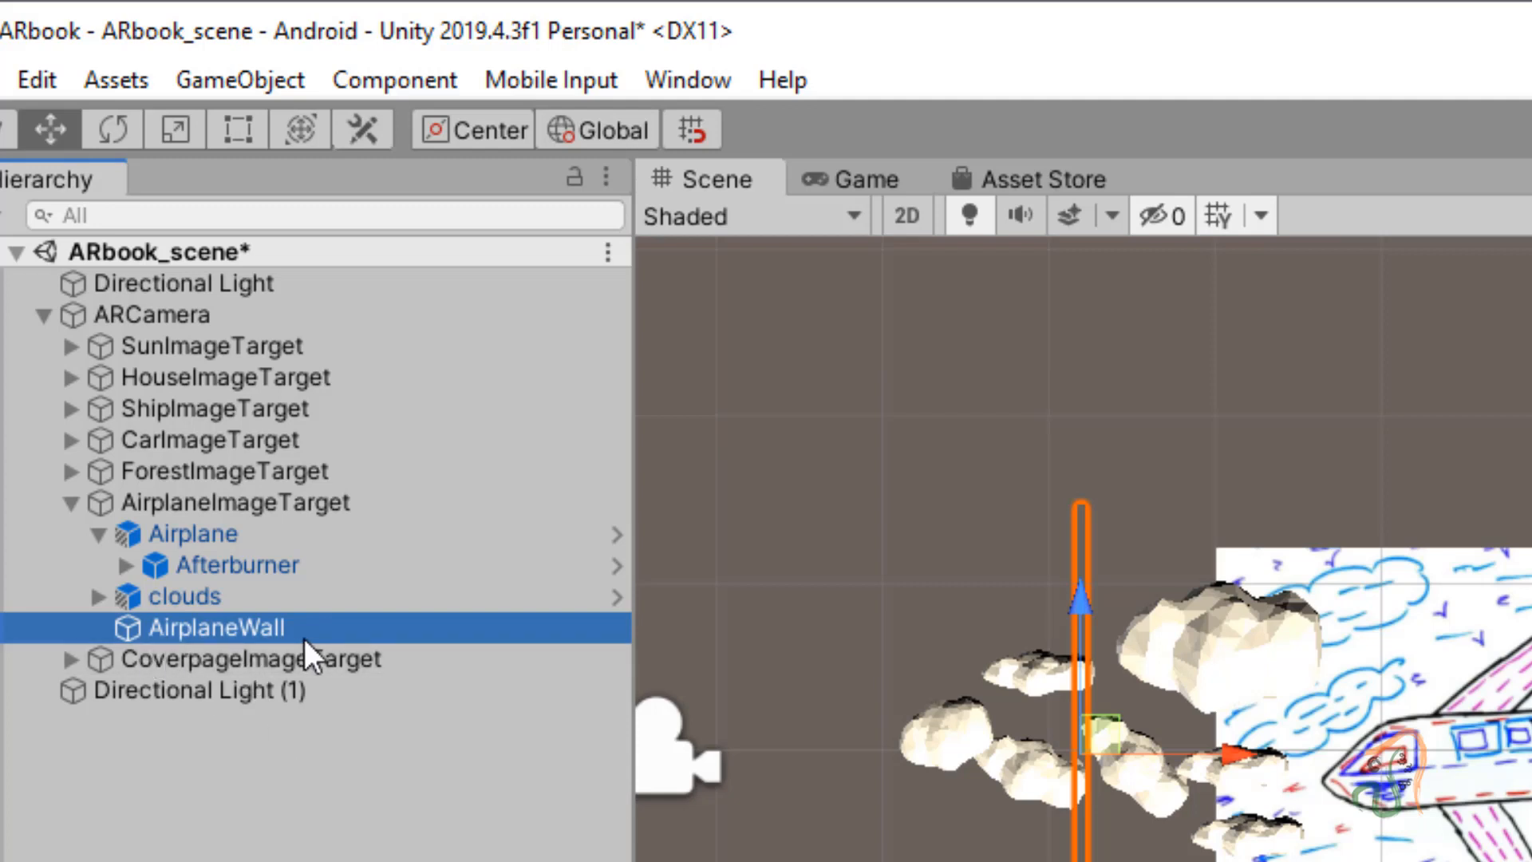
key(ctrl+d)
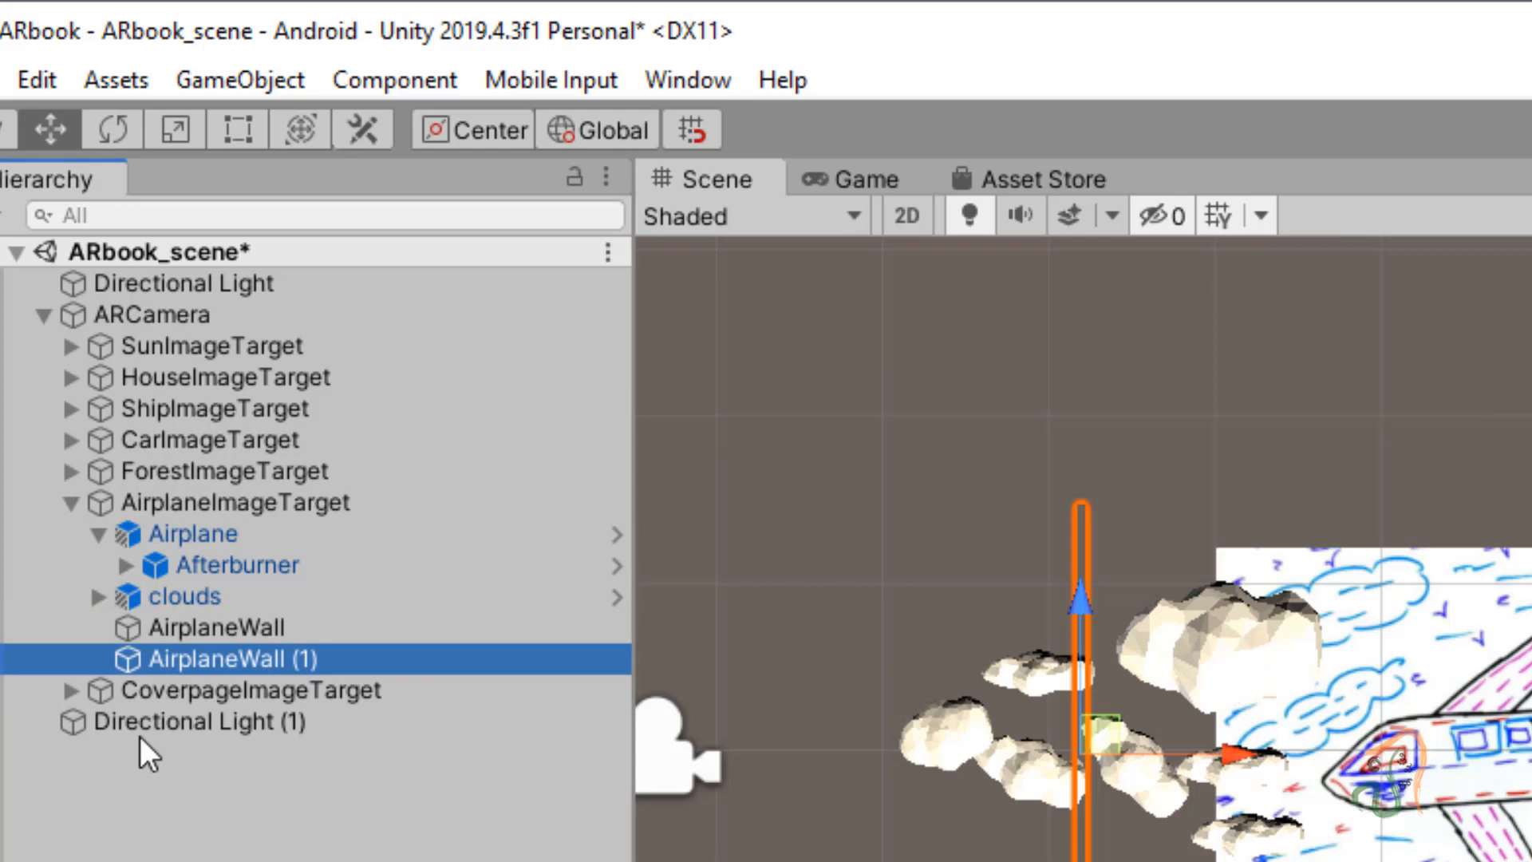
Step: Expand CoverpageImageTarget and rename the duplicated wall as Airplane02Wall
click(69, 692)
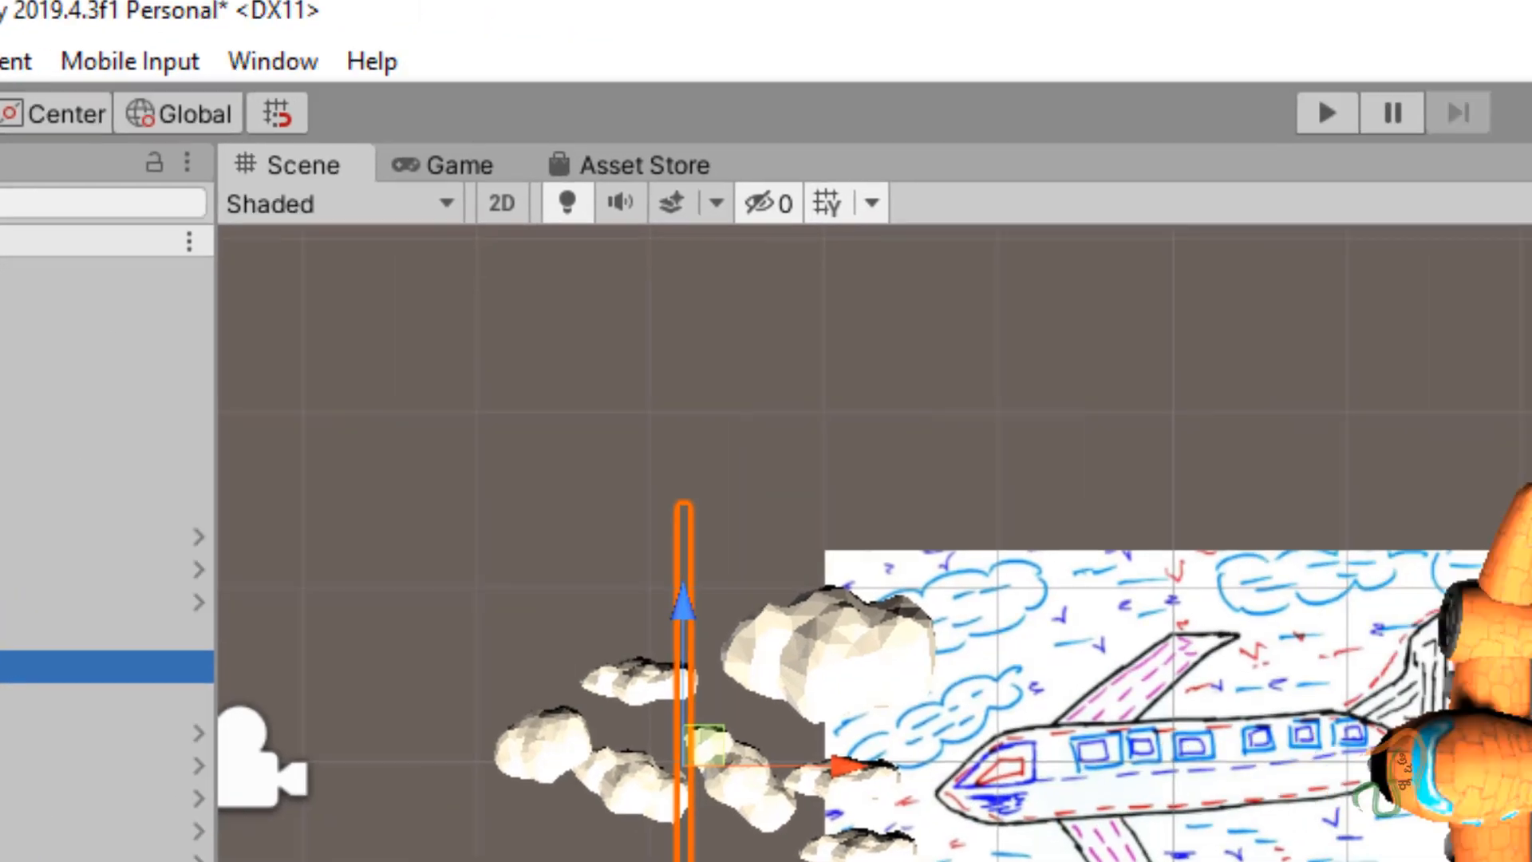
click(1162, 160)
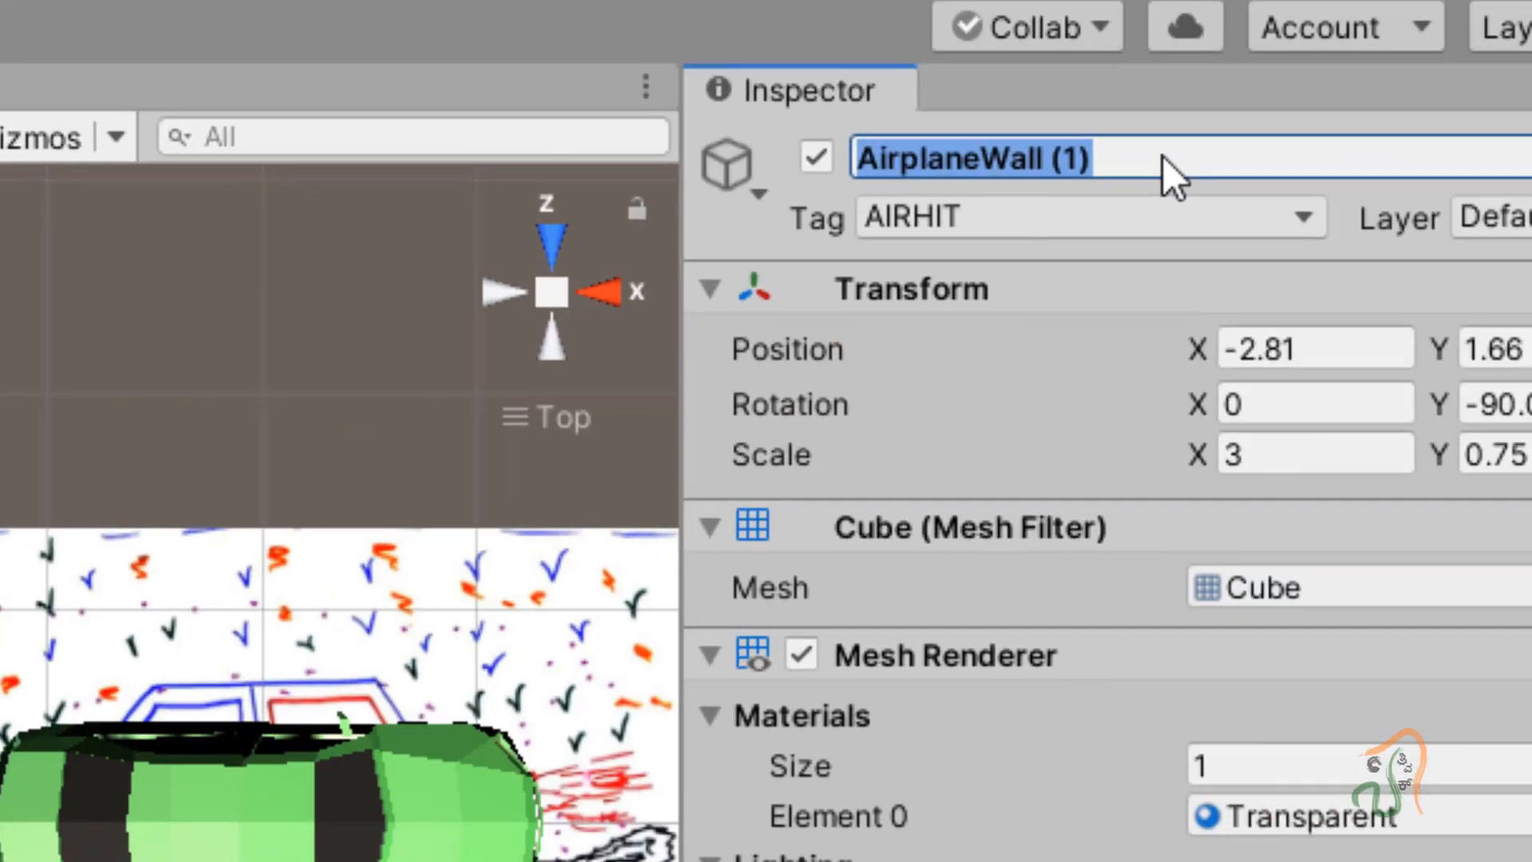
click(905, 162)
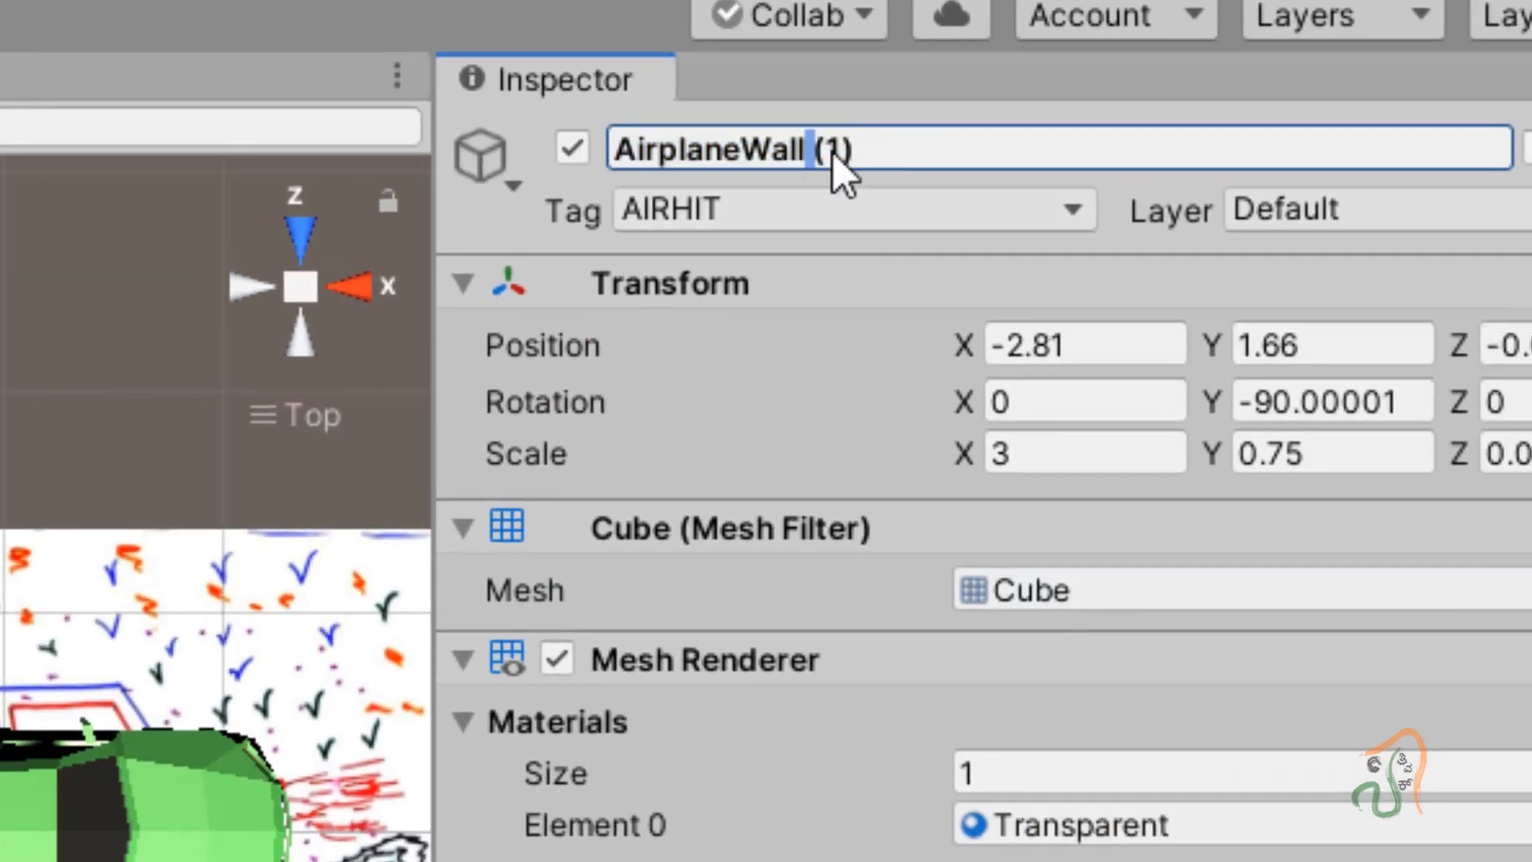
key(BackSpace)
click(741, 154)
text(02)
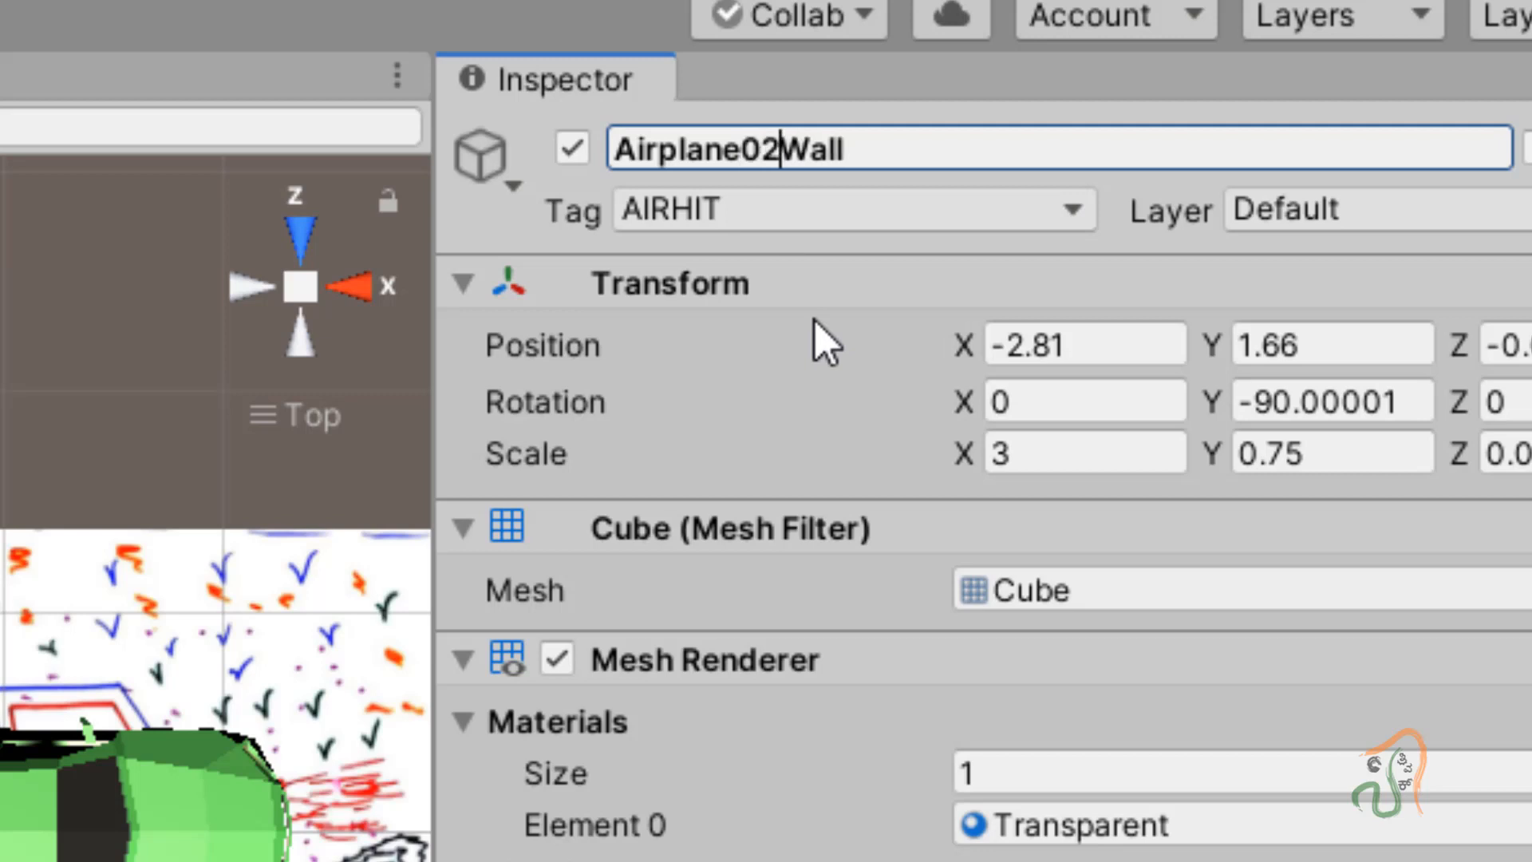
click(940, 140)
key(Escape)
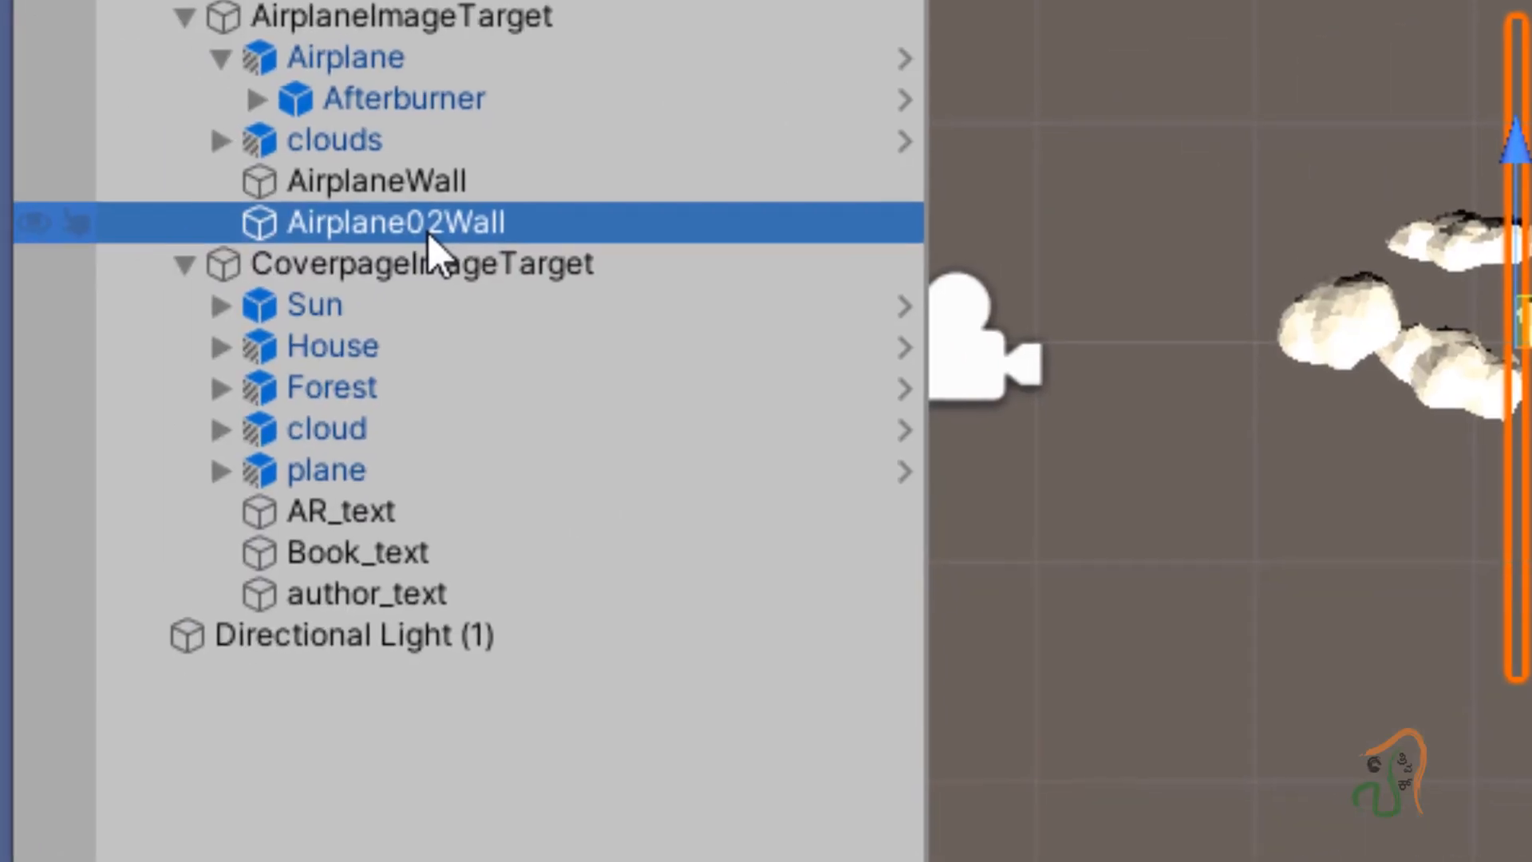
Step: Make Airplane02Wall a child of CoverpageImageTarget and position it beside the cover page, crossing the clouds in front of its plane
drag(428, 245, 410, 266)
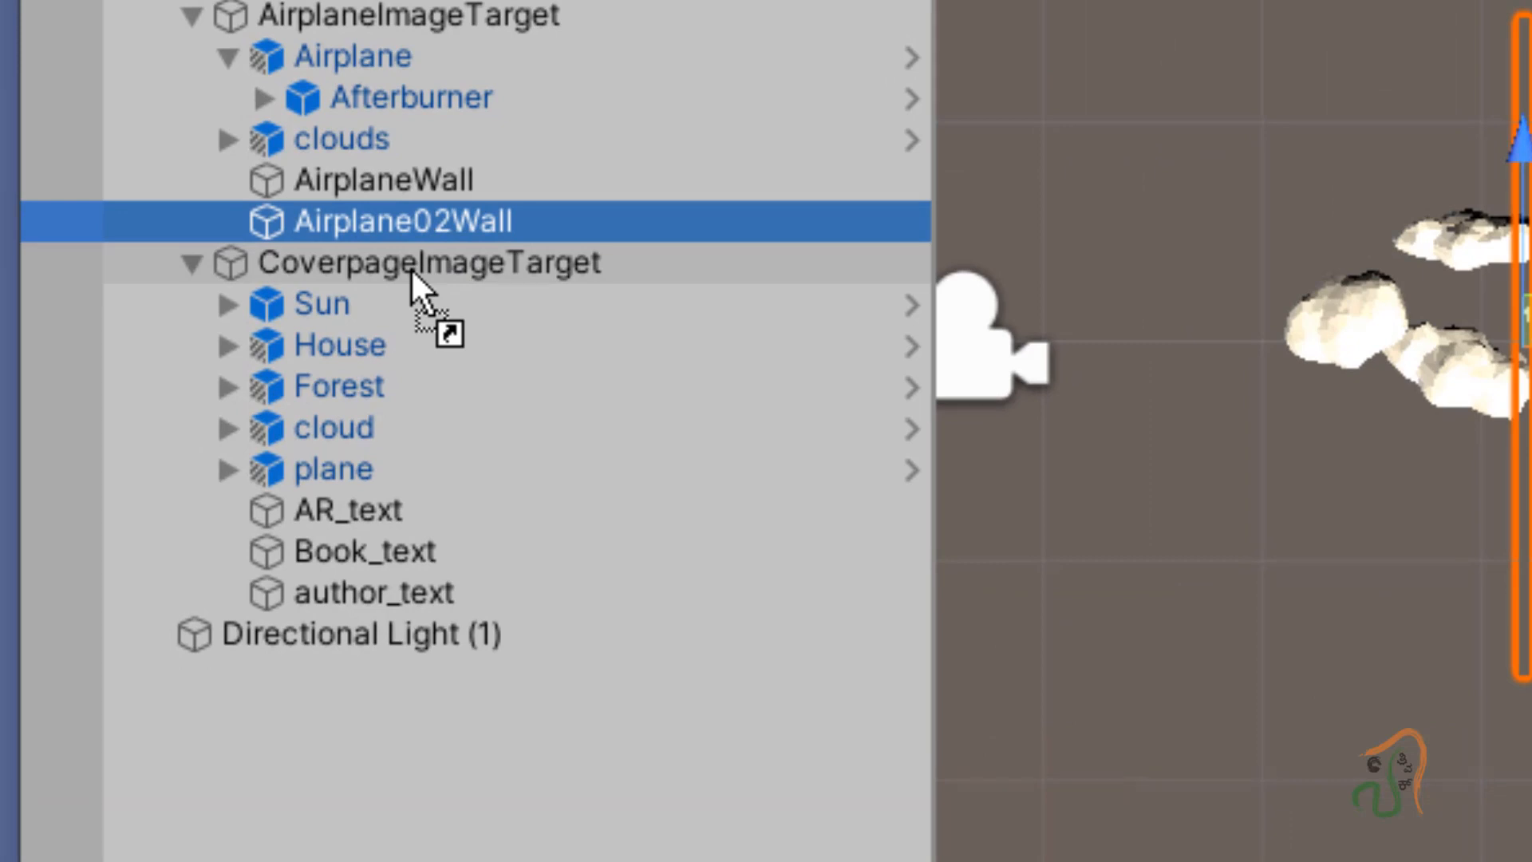
drag(410, 267, 410, 266)
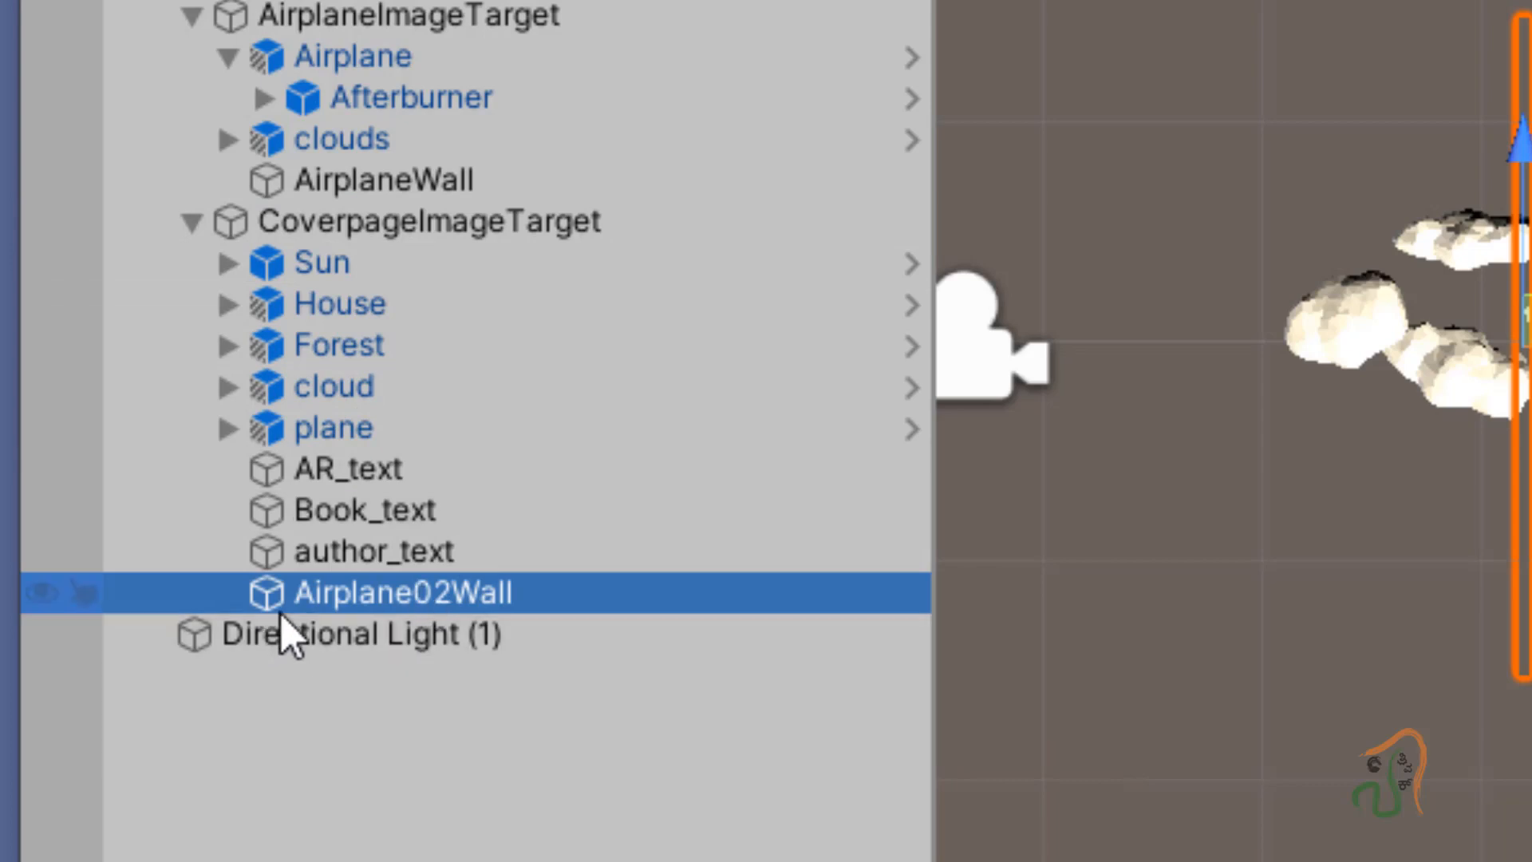
scroll(1382, 721, down, 10)
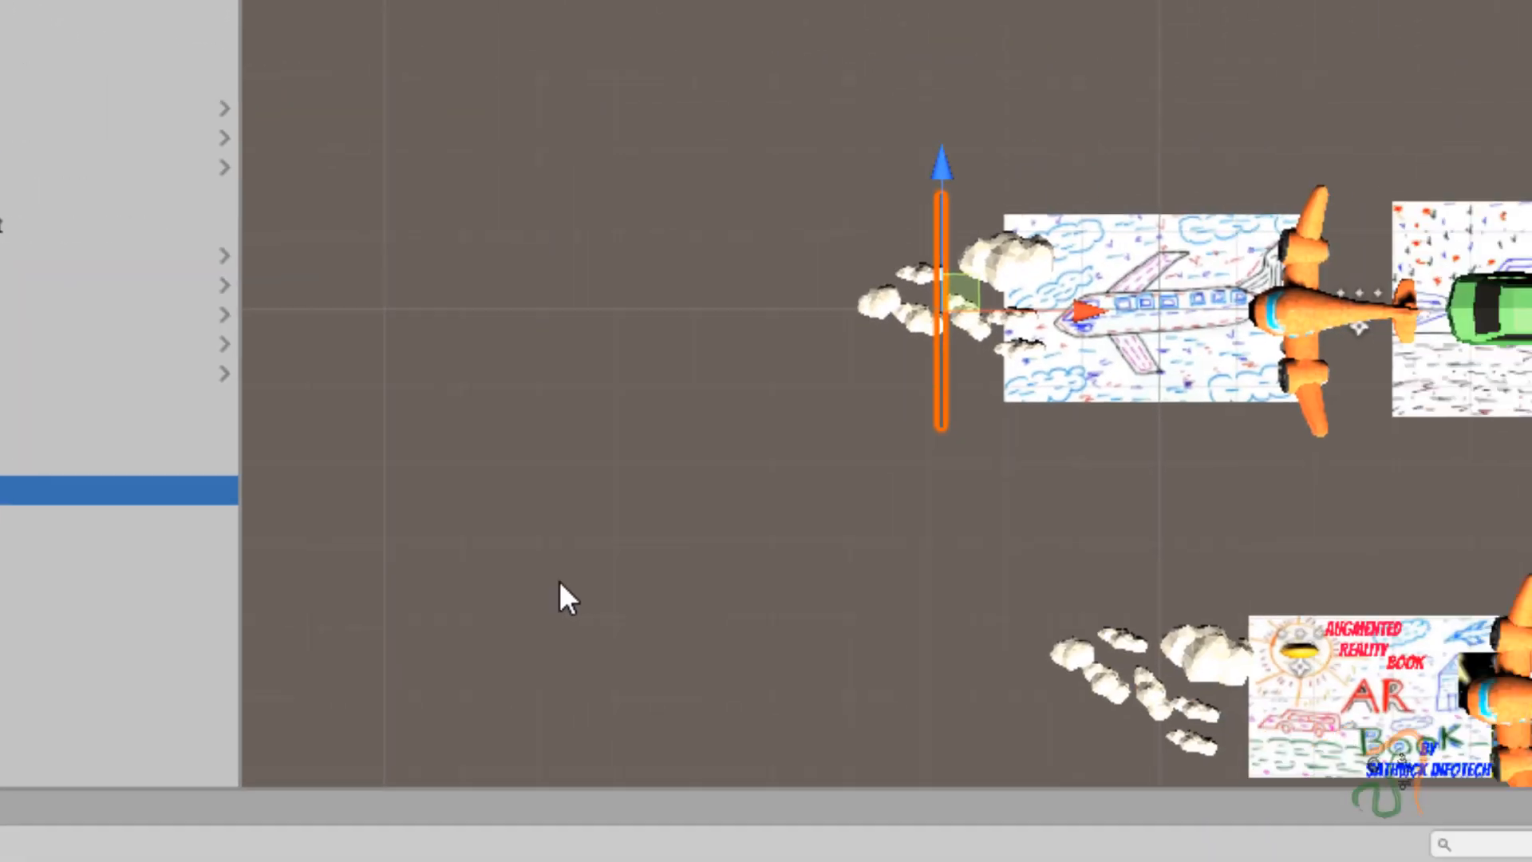
scroll(927, 484, down, 2)
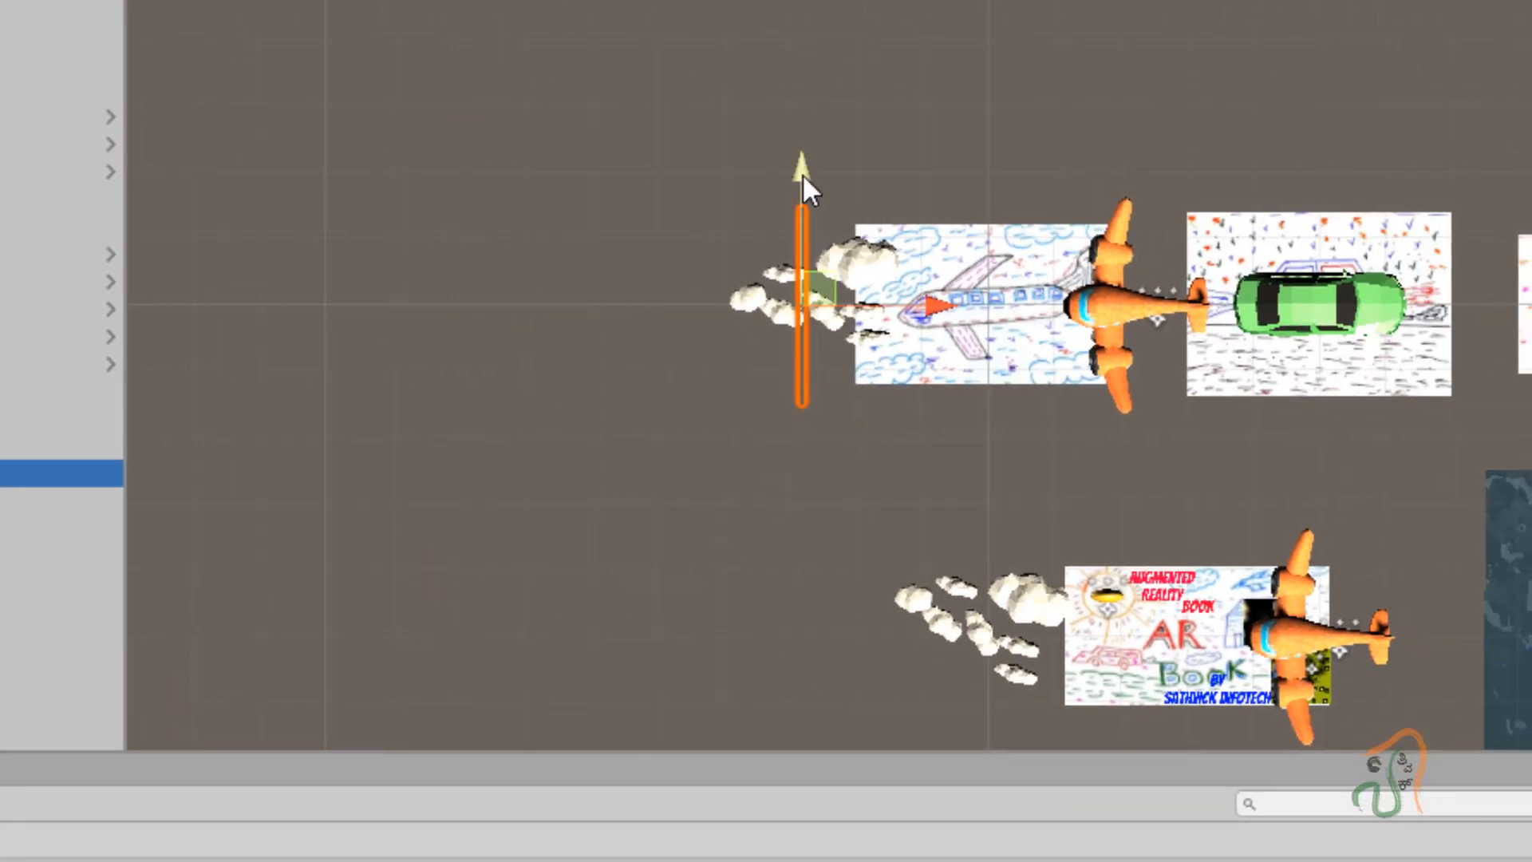
drag(802, 174, 778, 488)
drag(945, 635, 1170, 654)
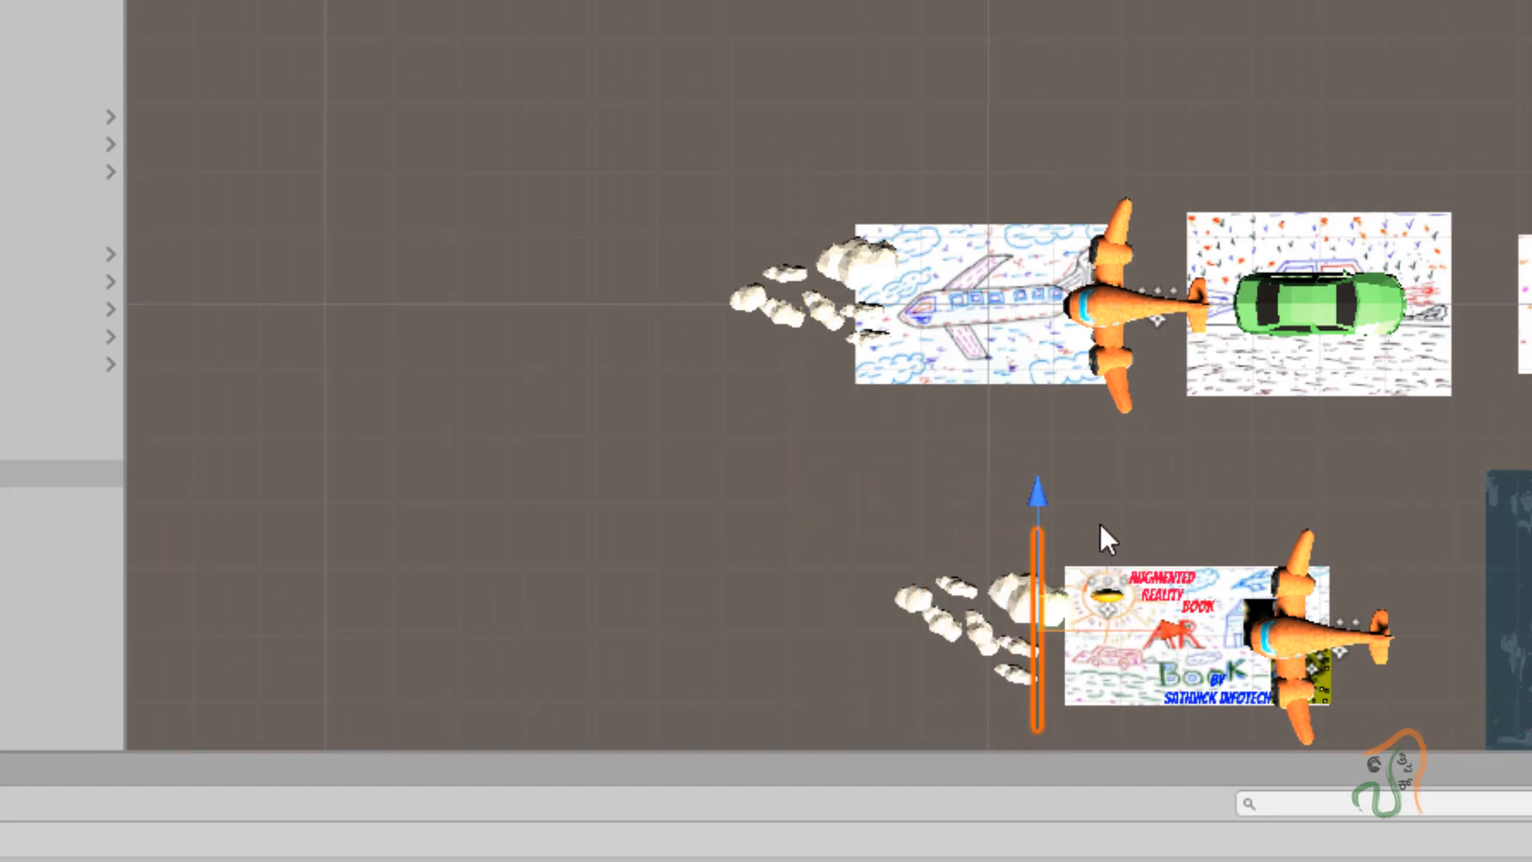
drag(1042, 494, 1037, 506)
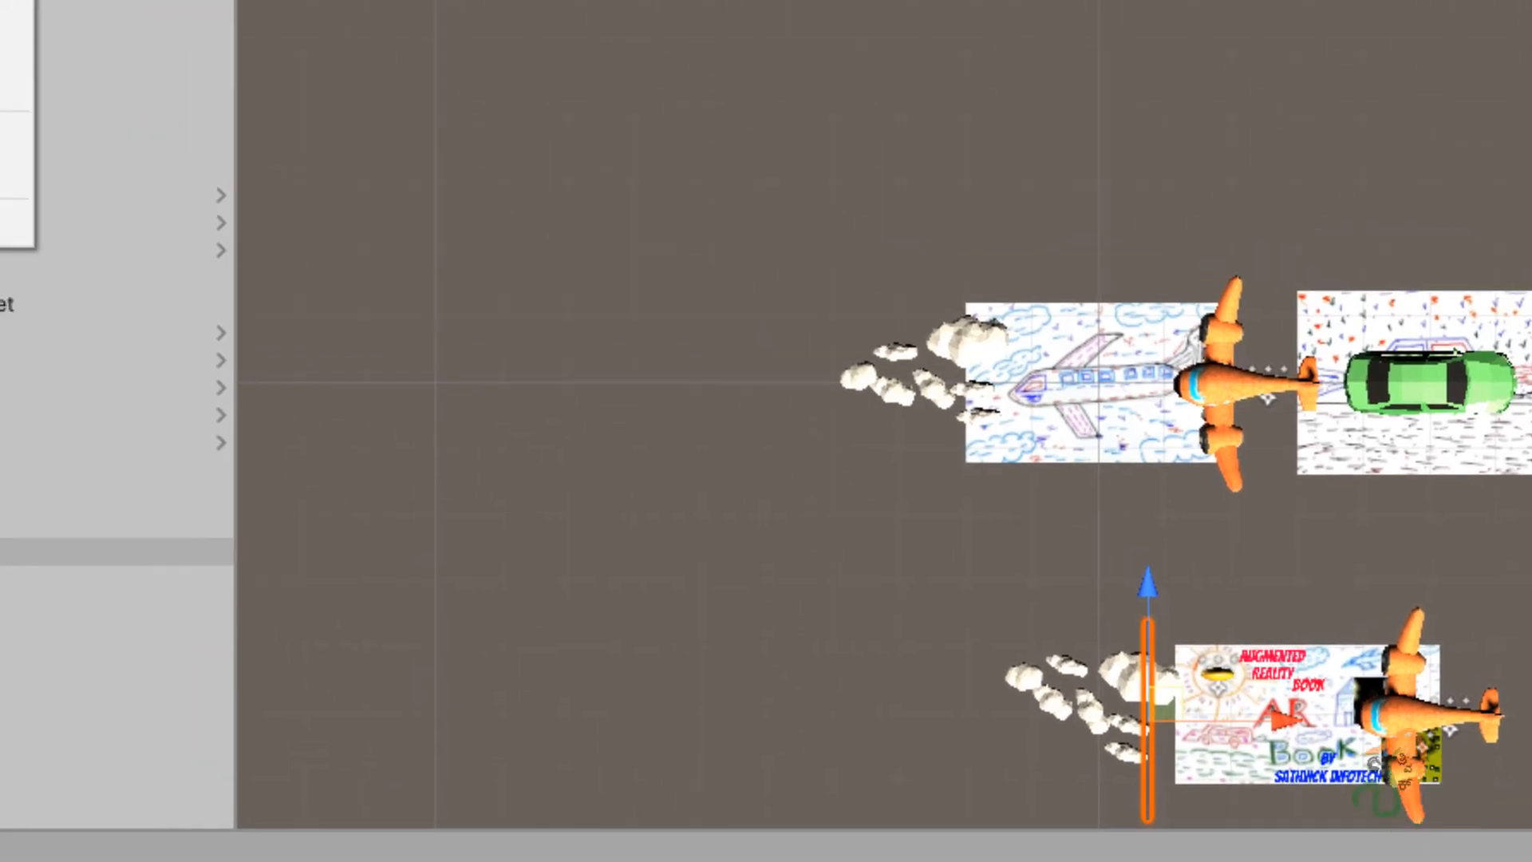
Step: Save the scene, test it in Play mode, and stop the test
click(17, 51)
click(40, 171)
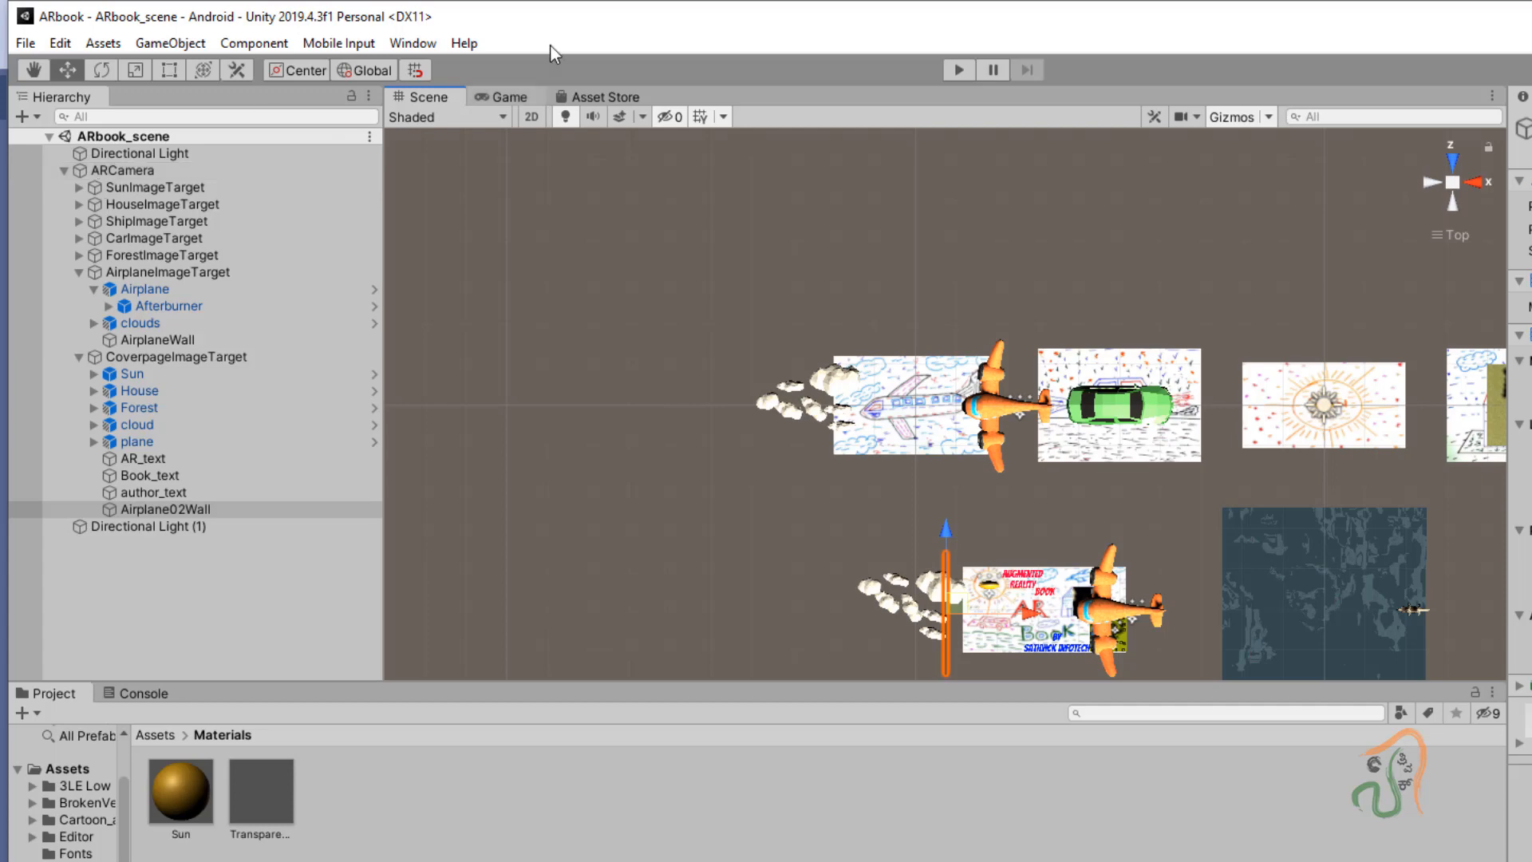
click(950, 69)
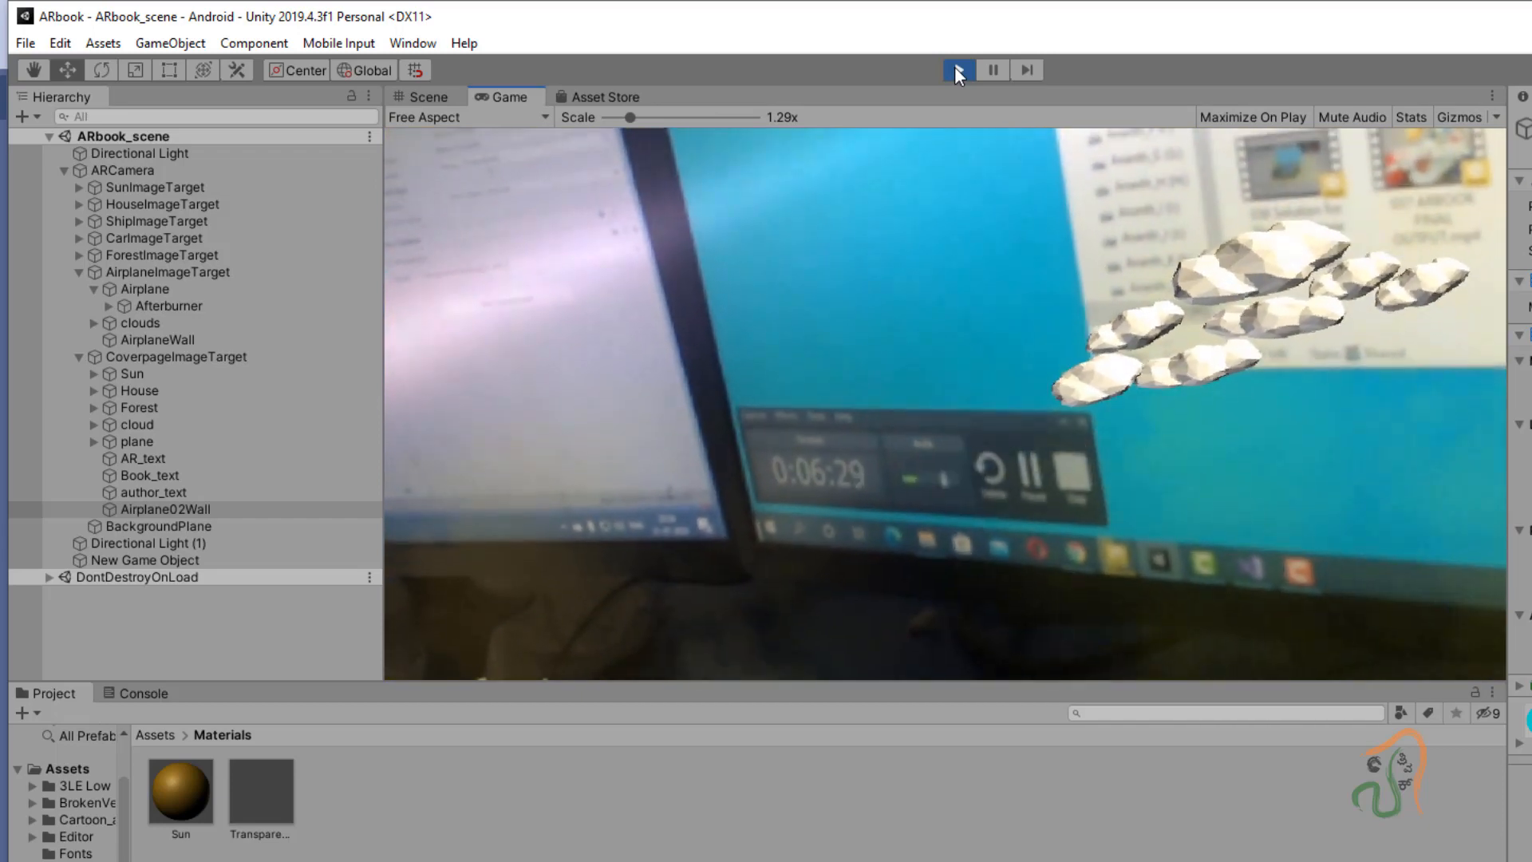
click(956, 69)
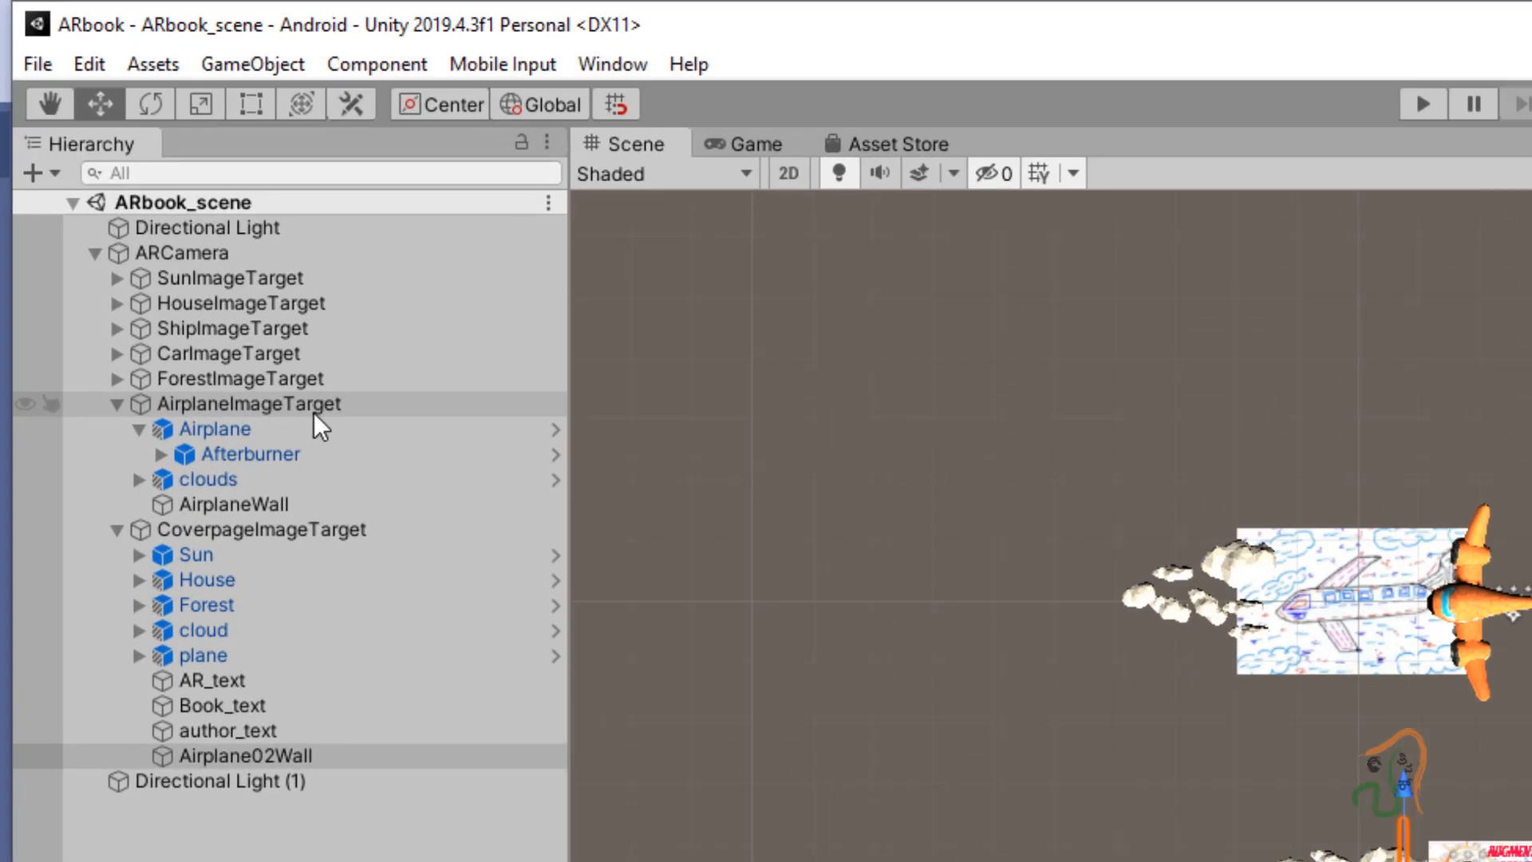
Step: Open the prefab of the clouds under AirplaneImageTarget and add a Box Collider component to it
click(157, 269)
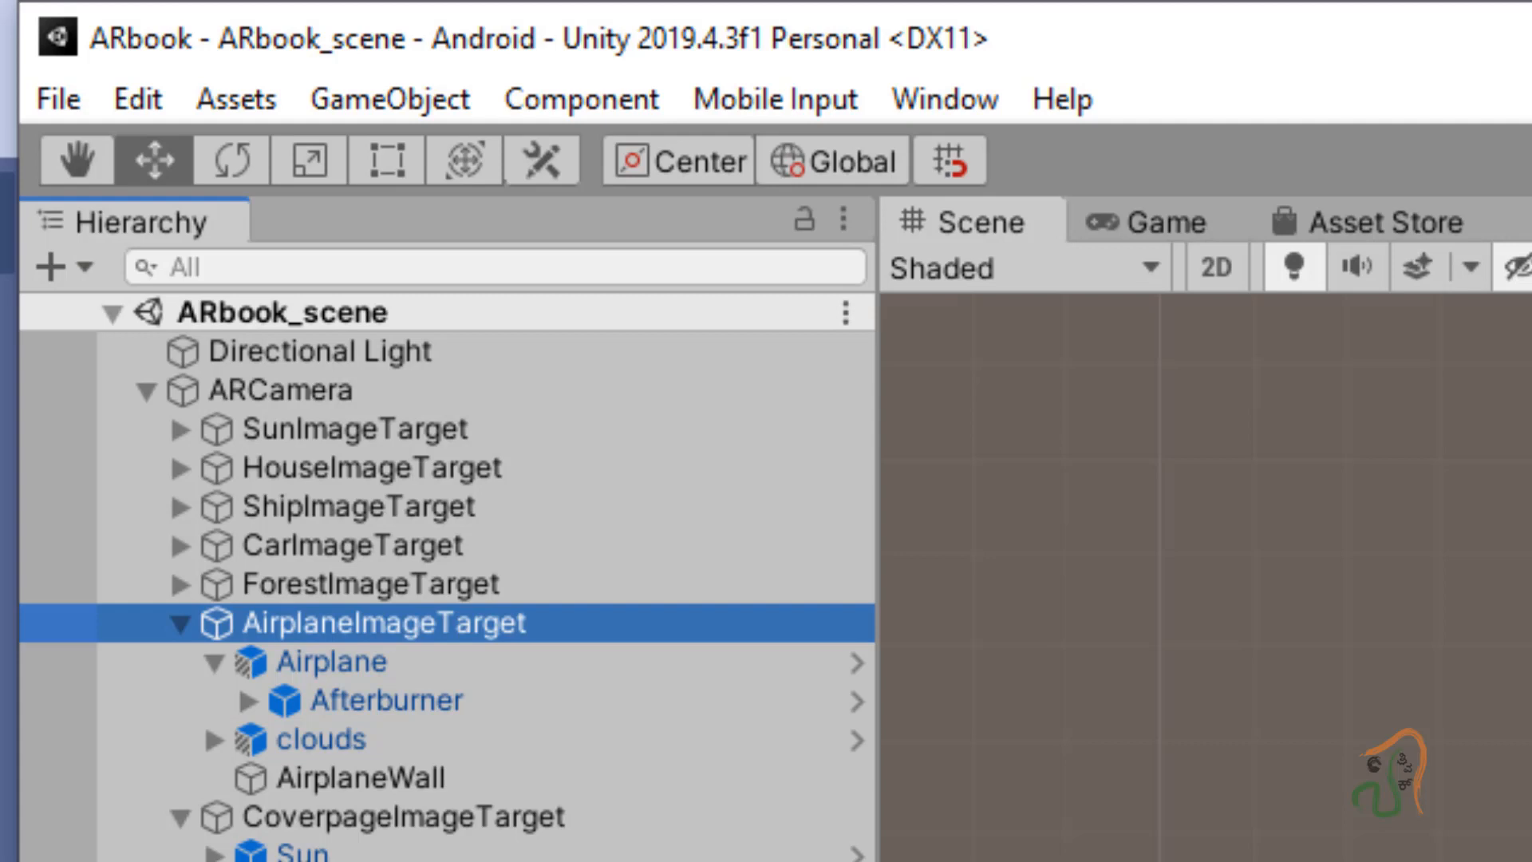
click(348, 739)
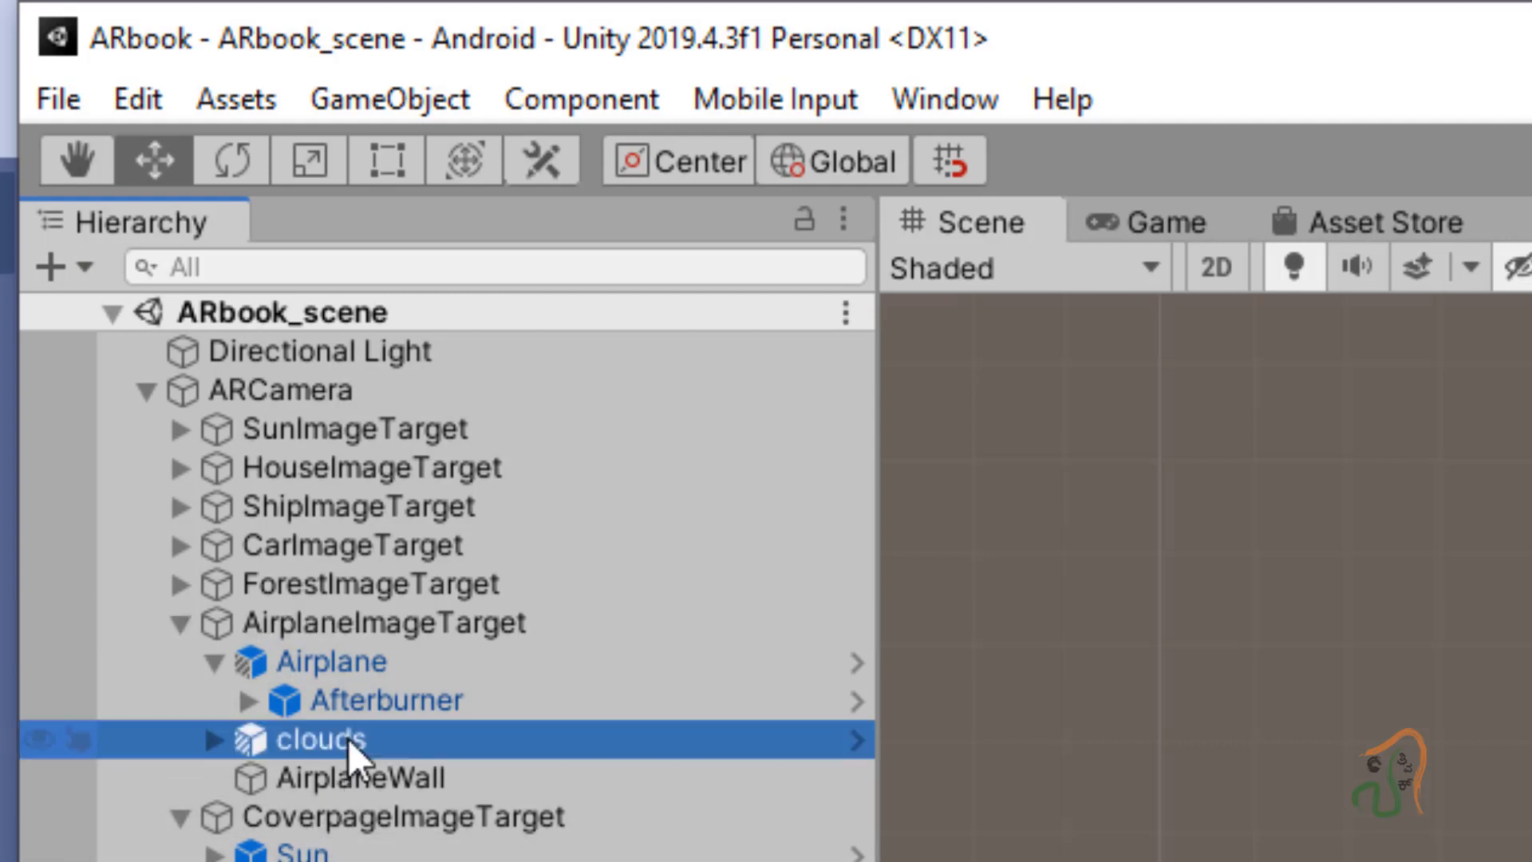
click(862, 749)
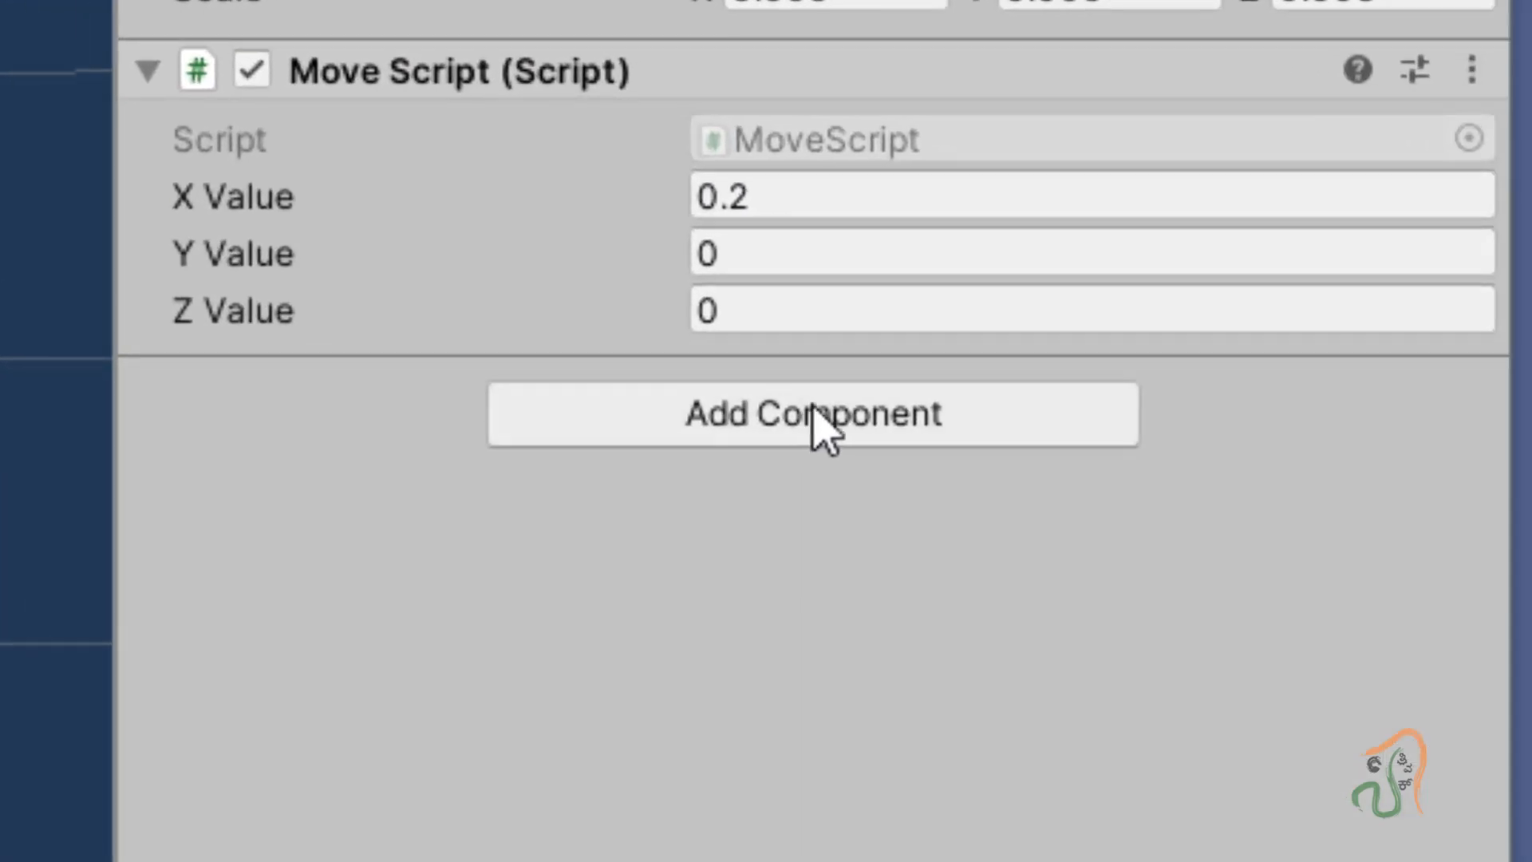
click(813, 411)
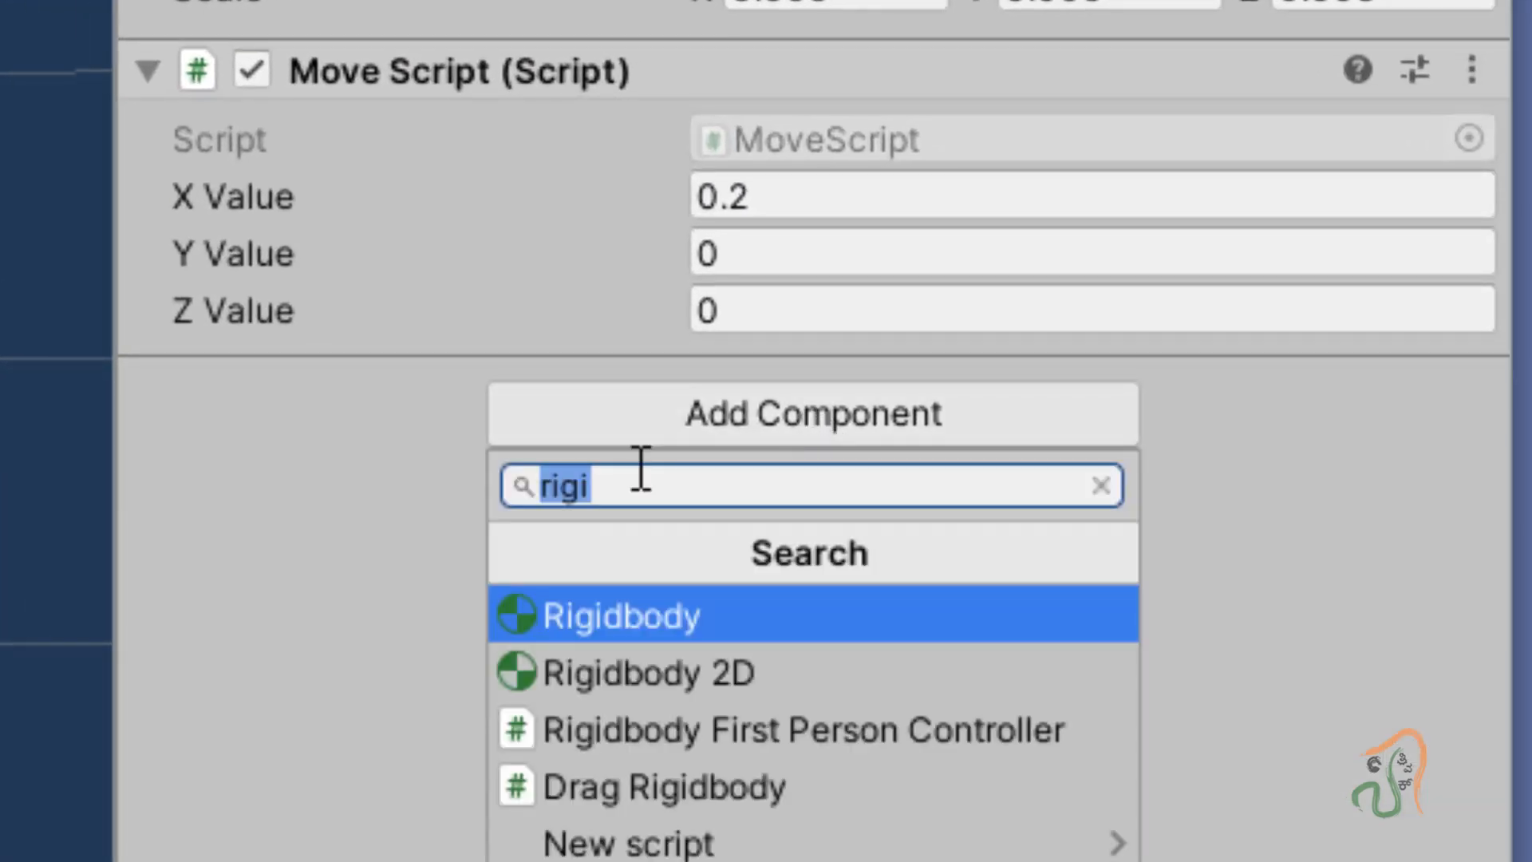
text(bos)
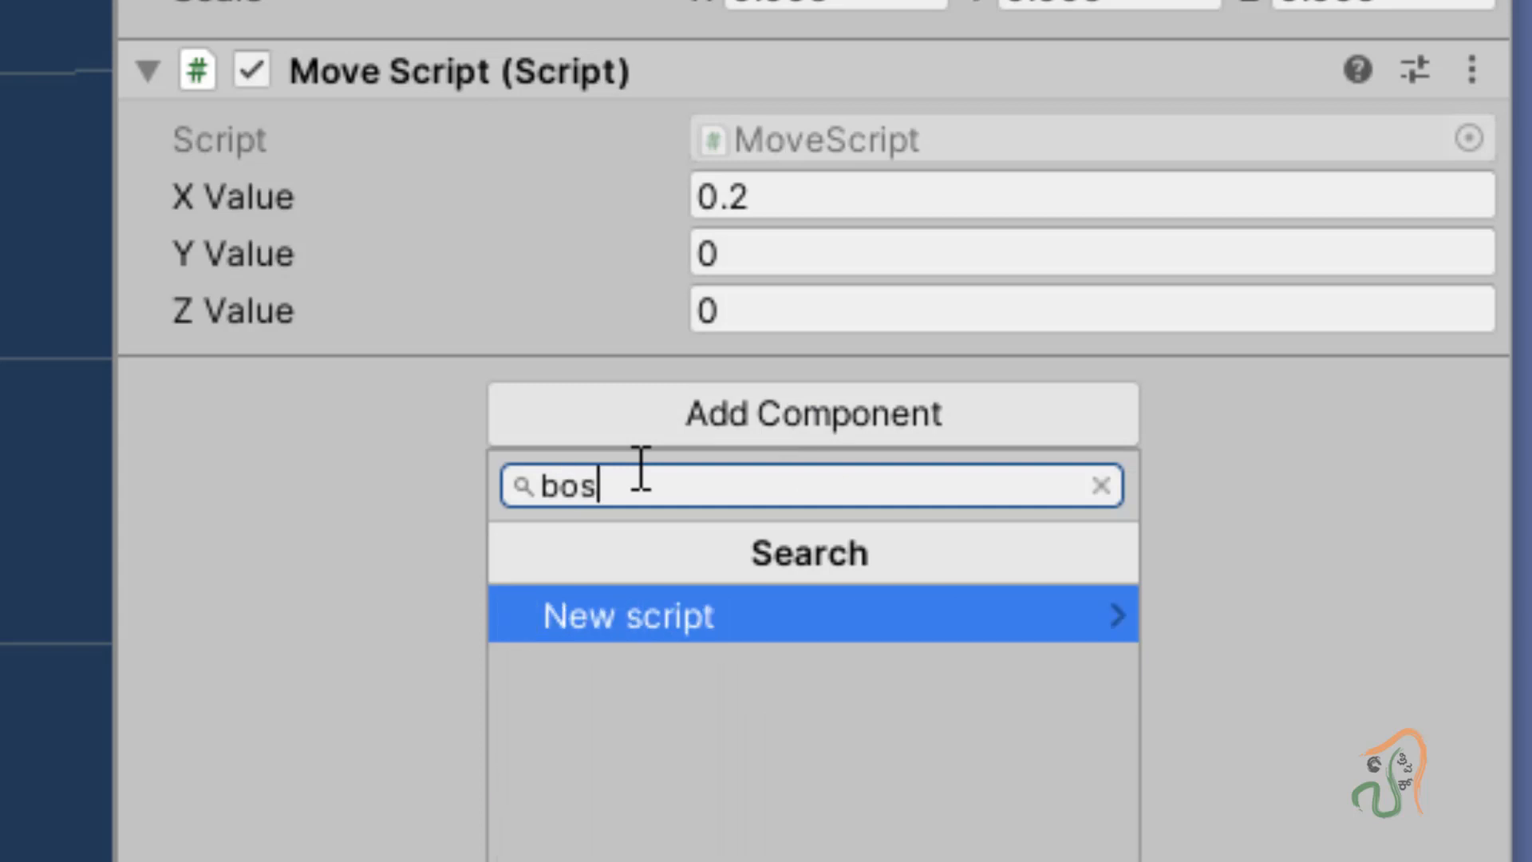
double_click(656, 476)
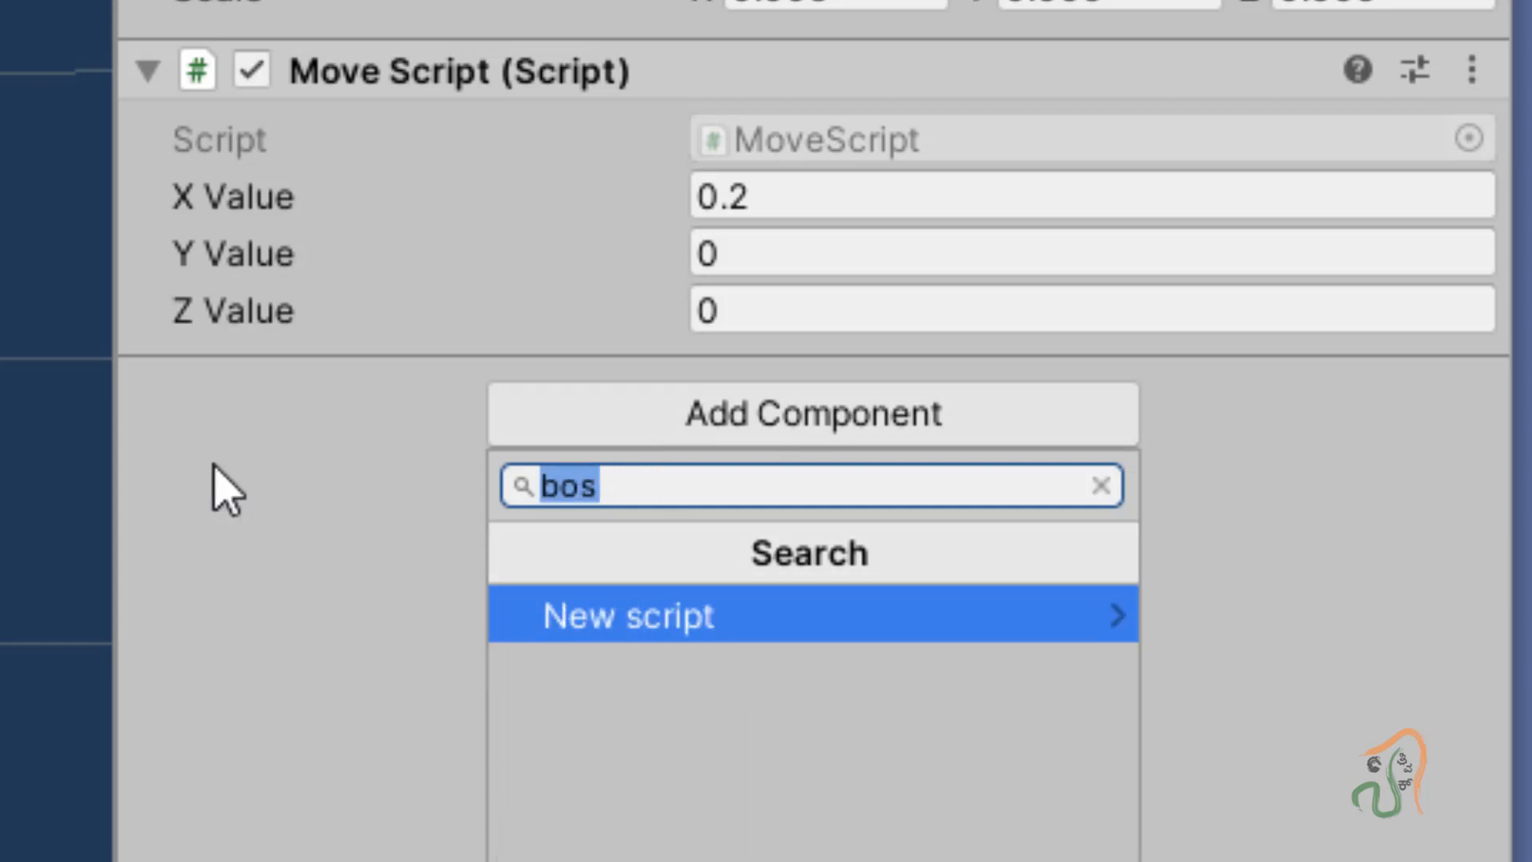
text(coll)
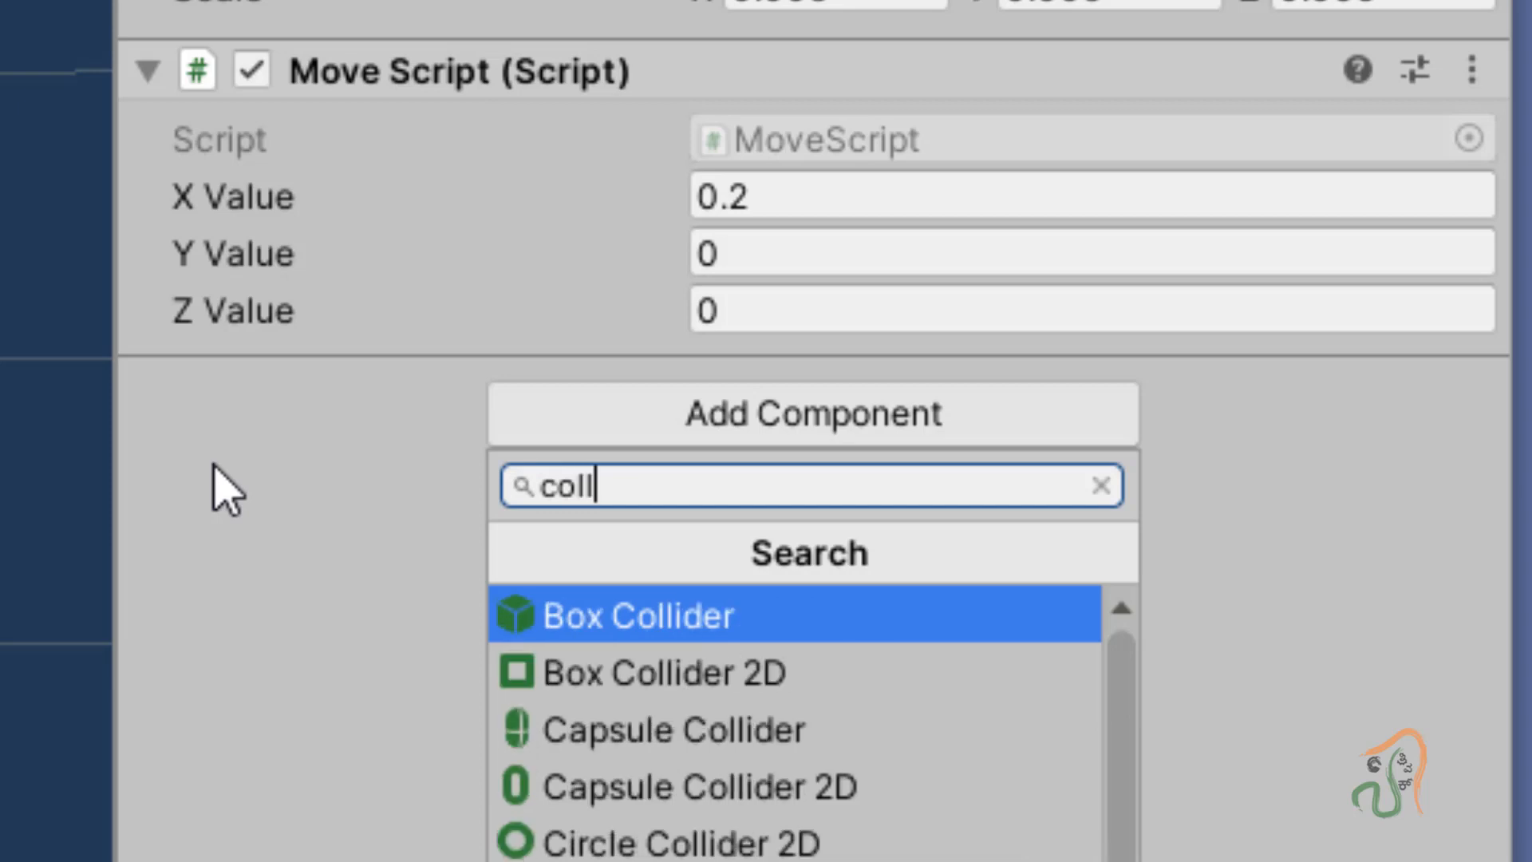
click(620, 619)
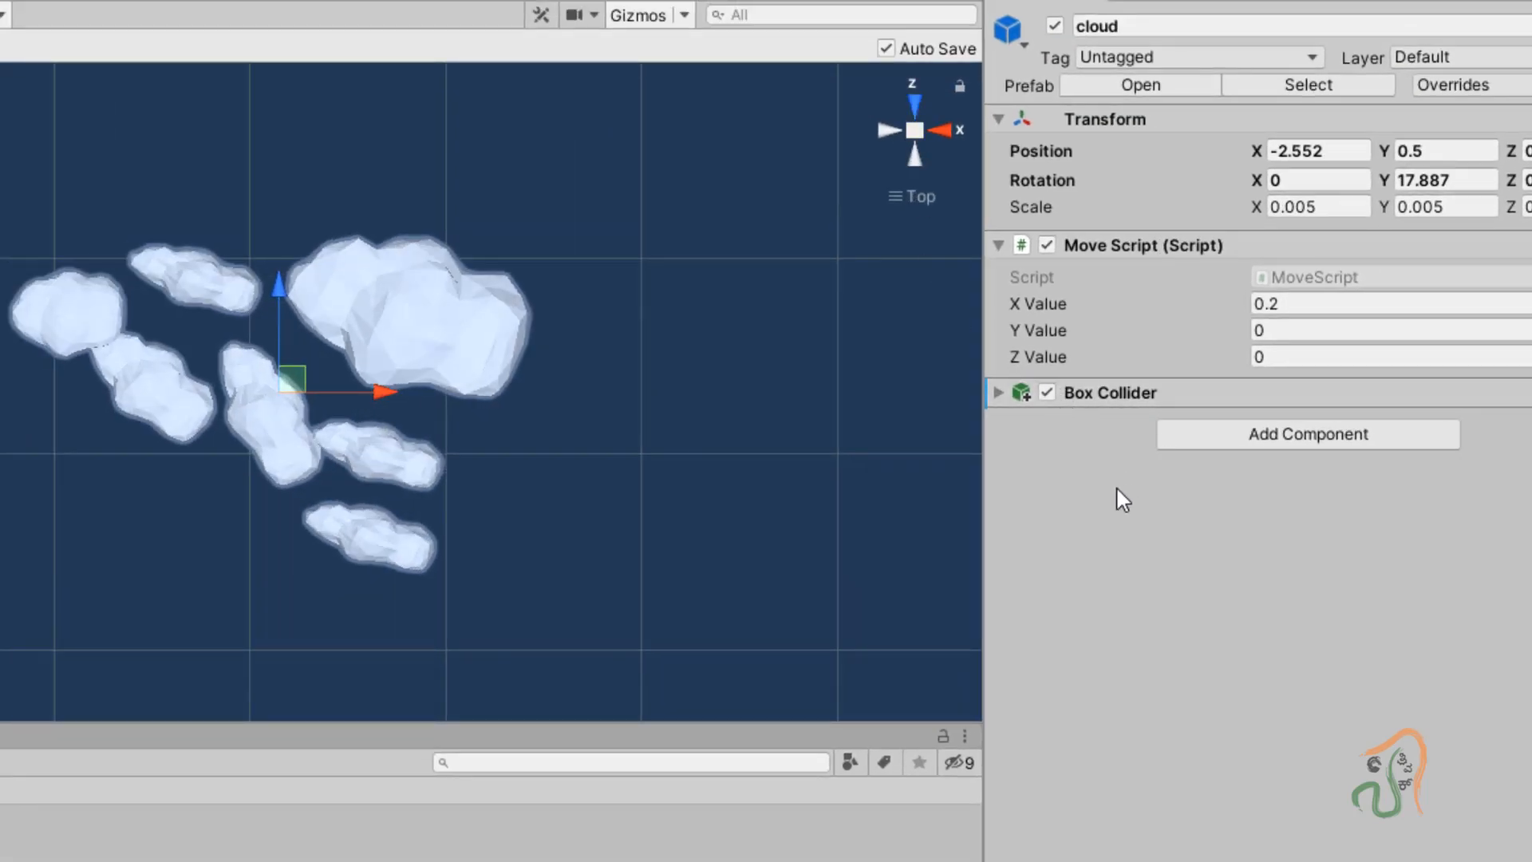
Step: Set the cloud's Box Collider size to 100 on X, Y and Z
click(998, 392)
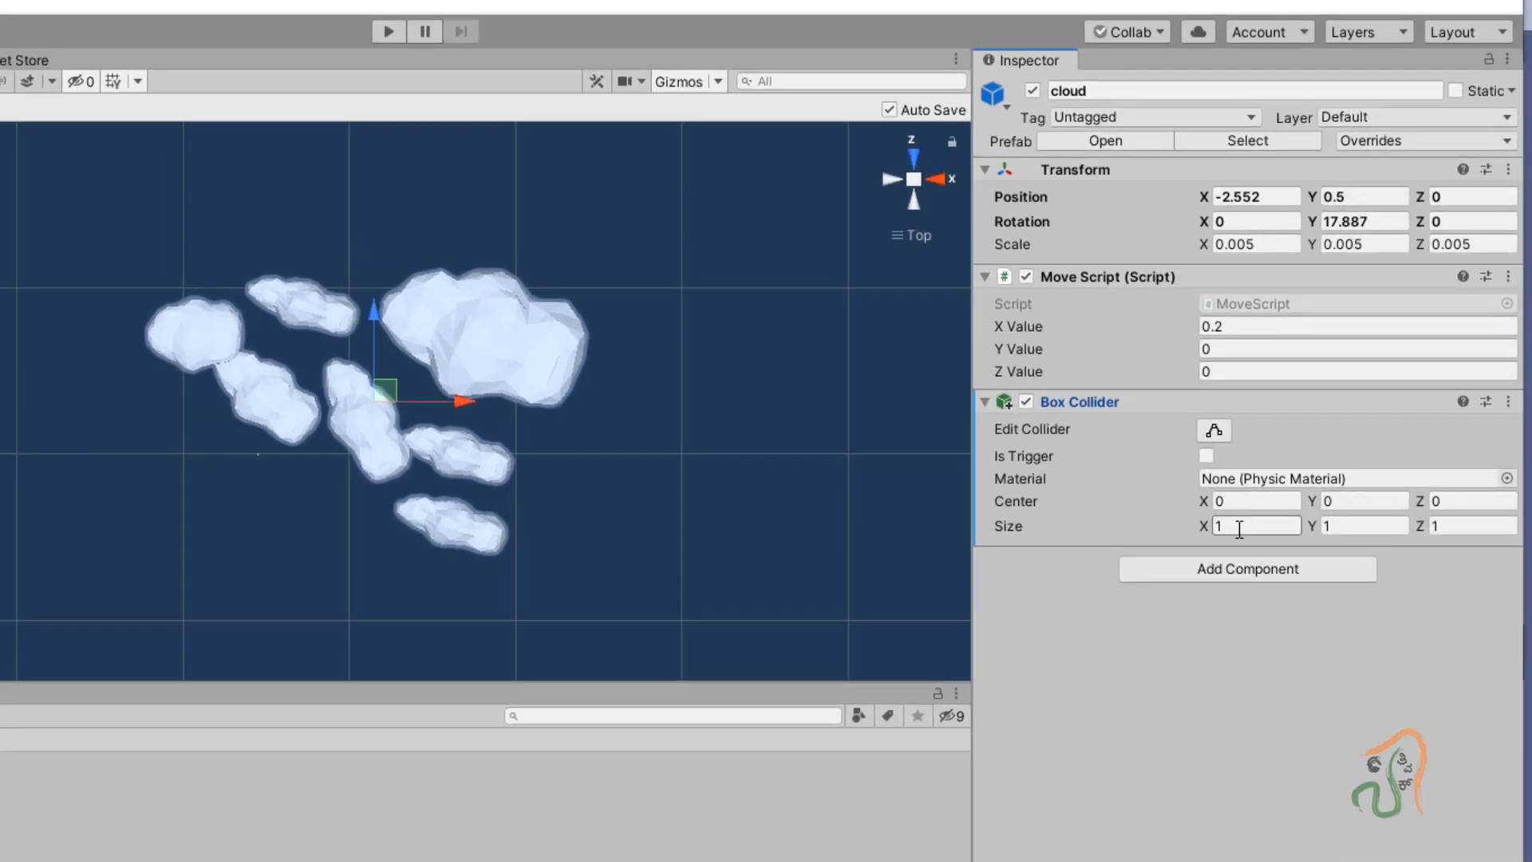
click(1239, 529)
text(100)
key(Tab)
text(10)
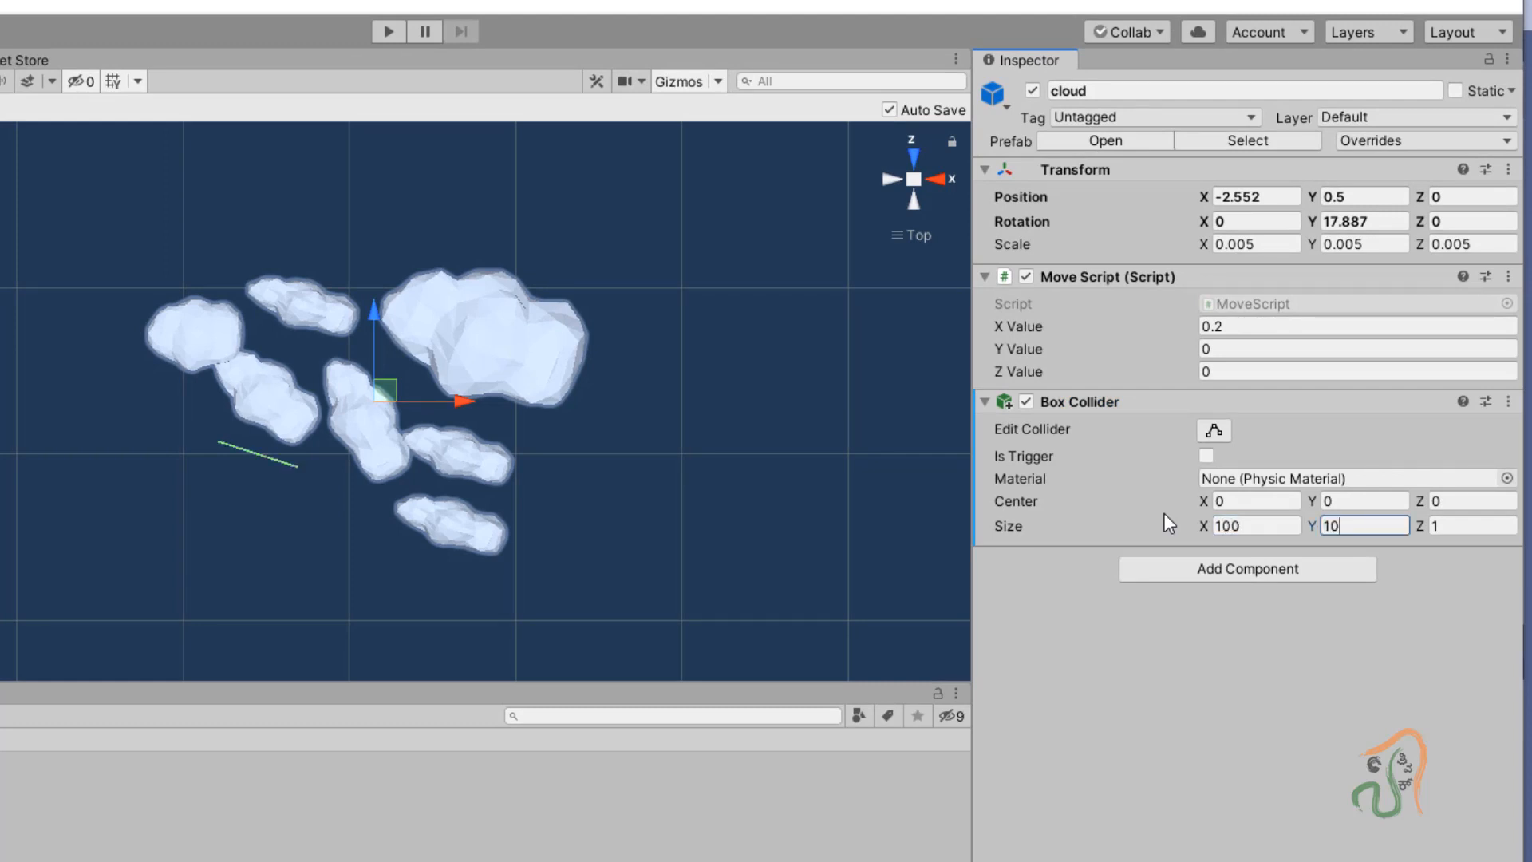
text(0)
key(Tab)
text(100)
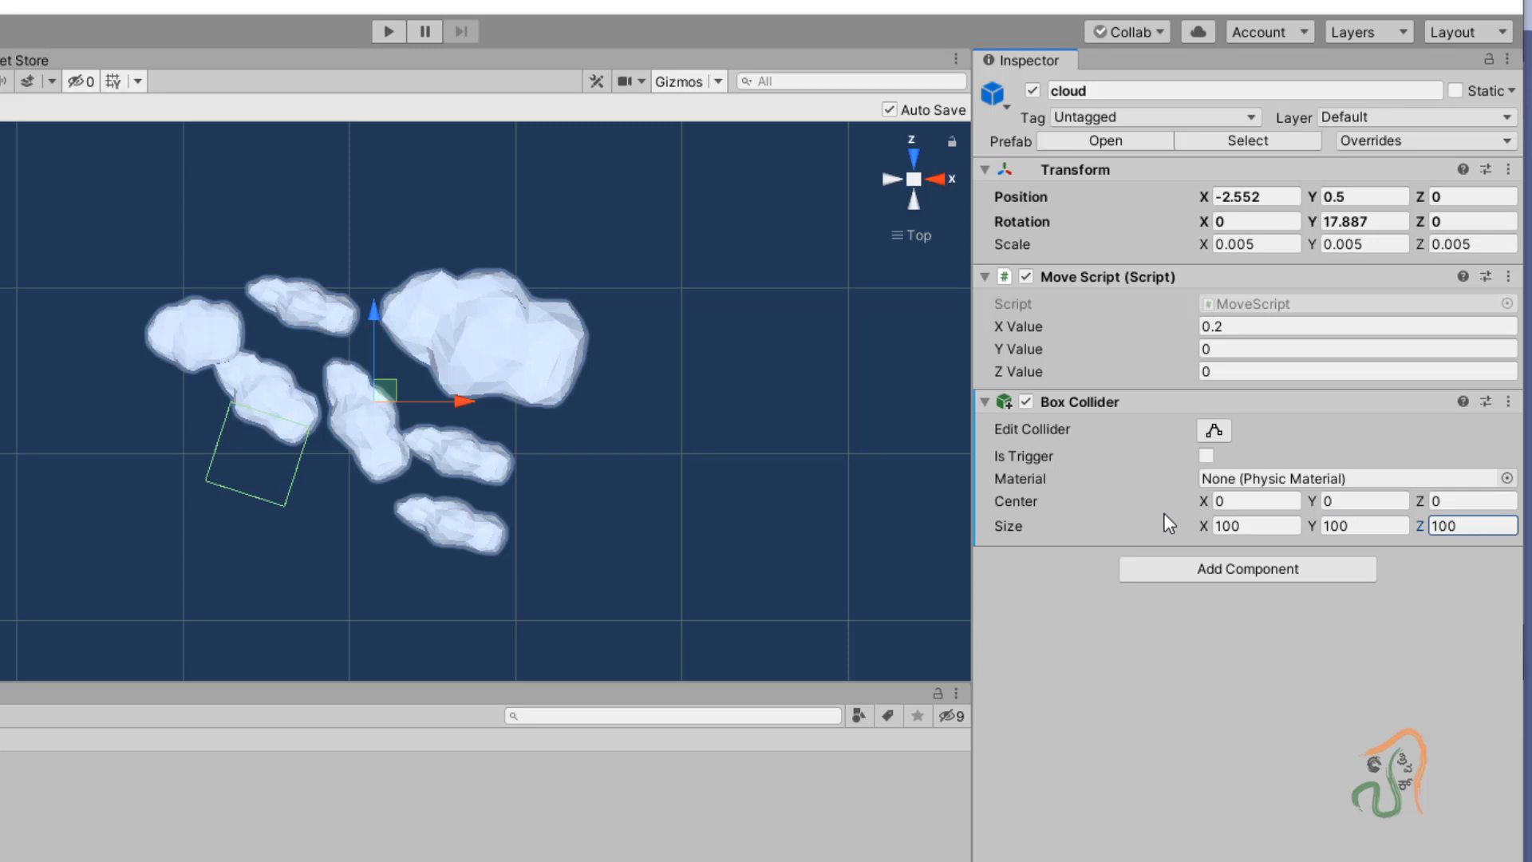
Step: Enlarge the cloud's Box Collider, trying 1000 and settling on 800 for X size, with 500 for Z size
click(1258, 525)
text(1000)
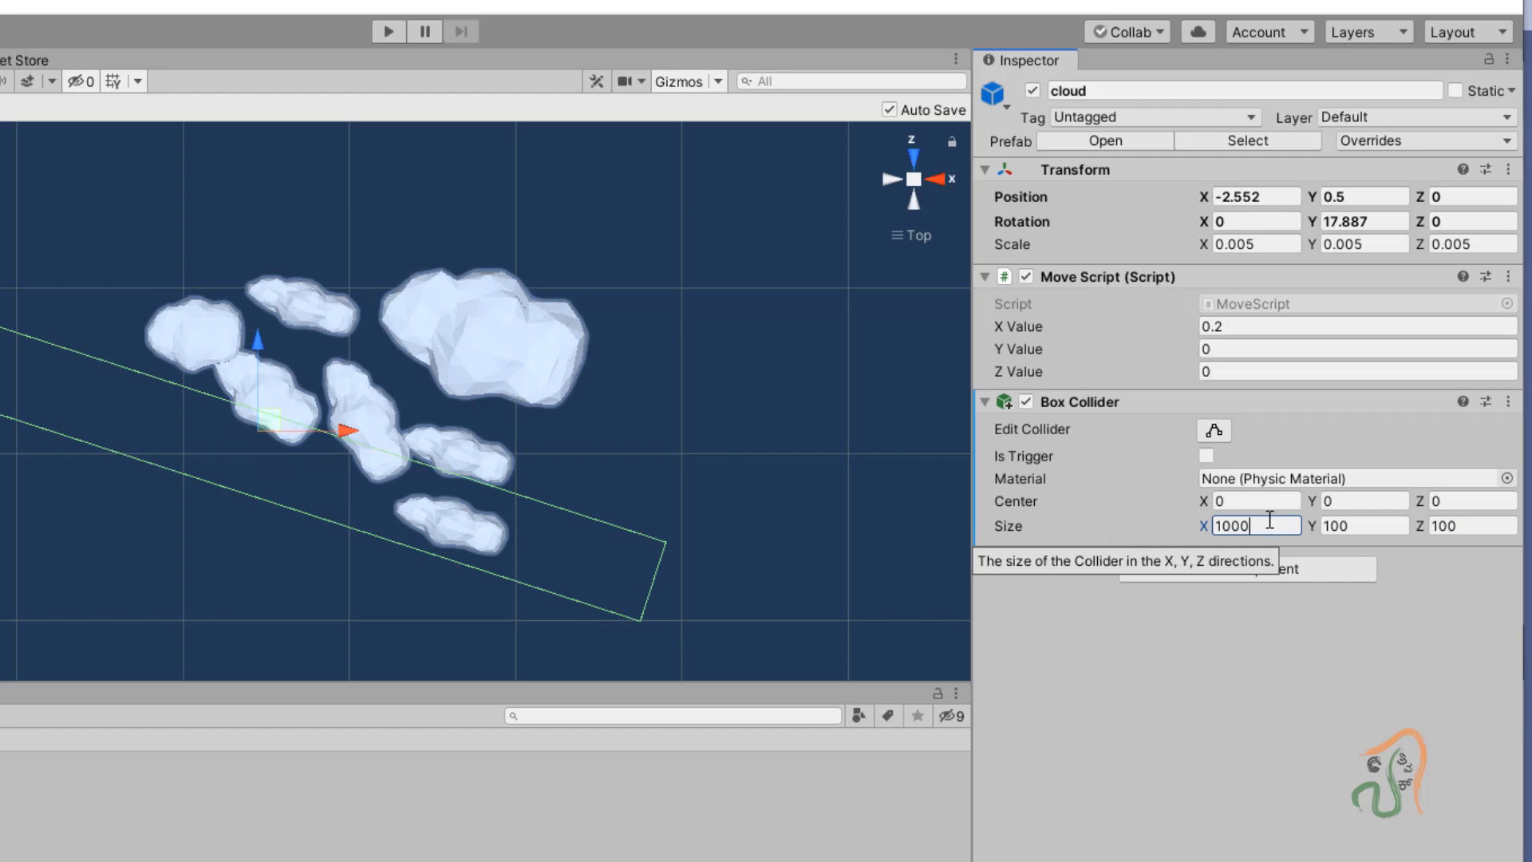
click(1219, 523)
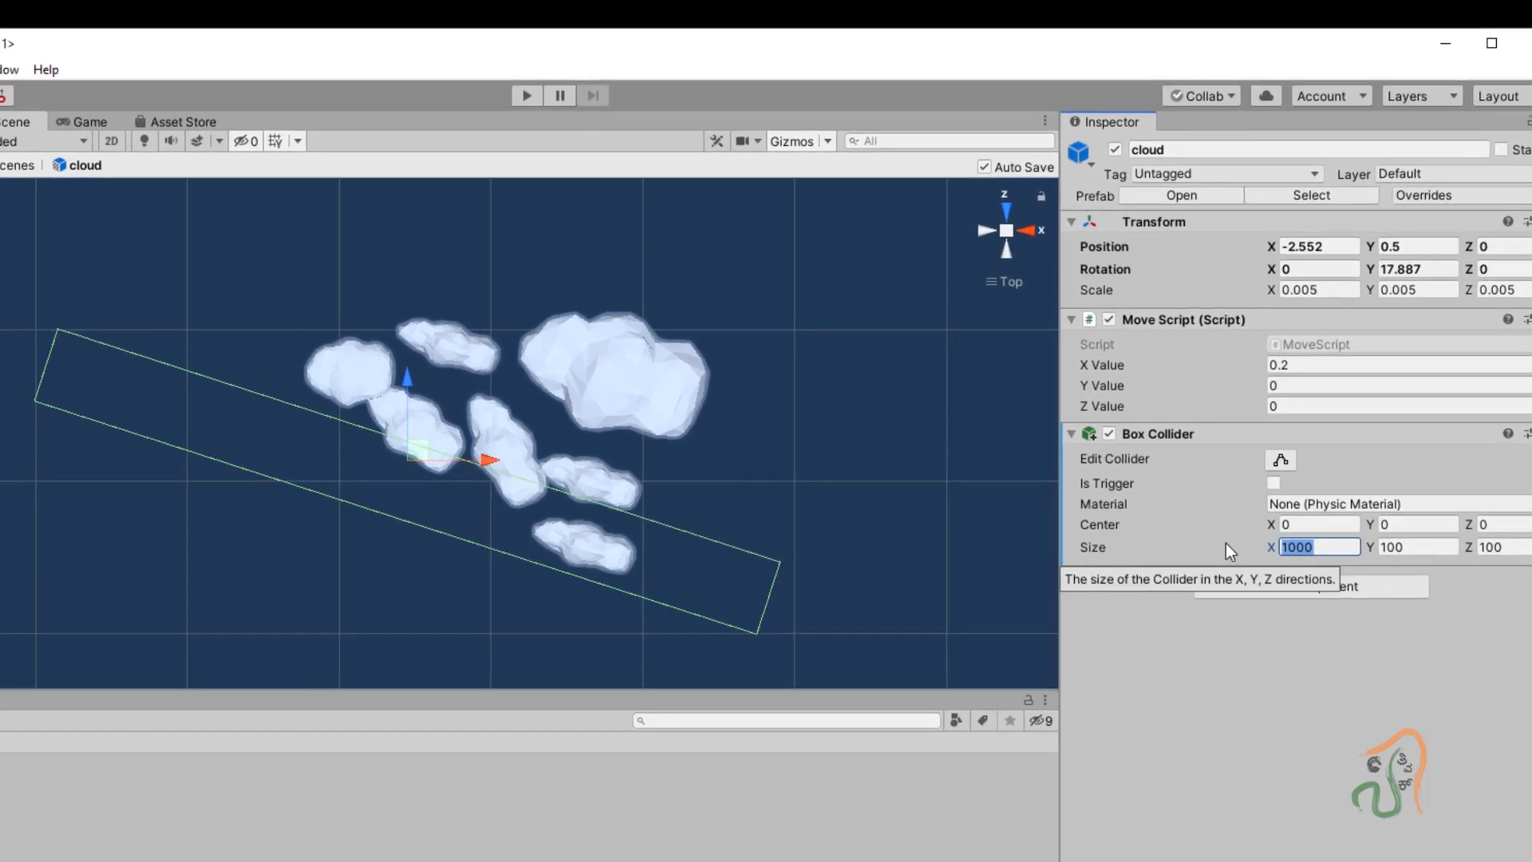
text(800)
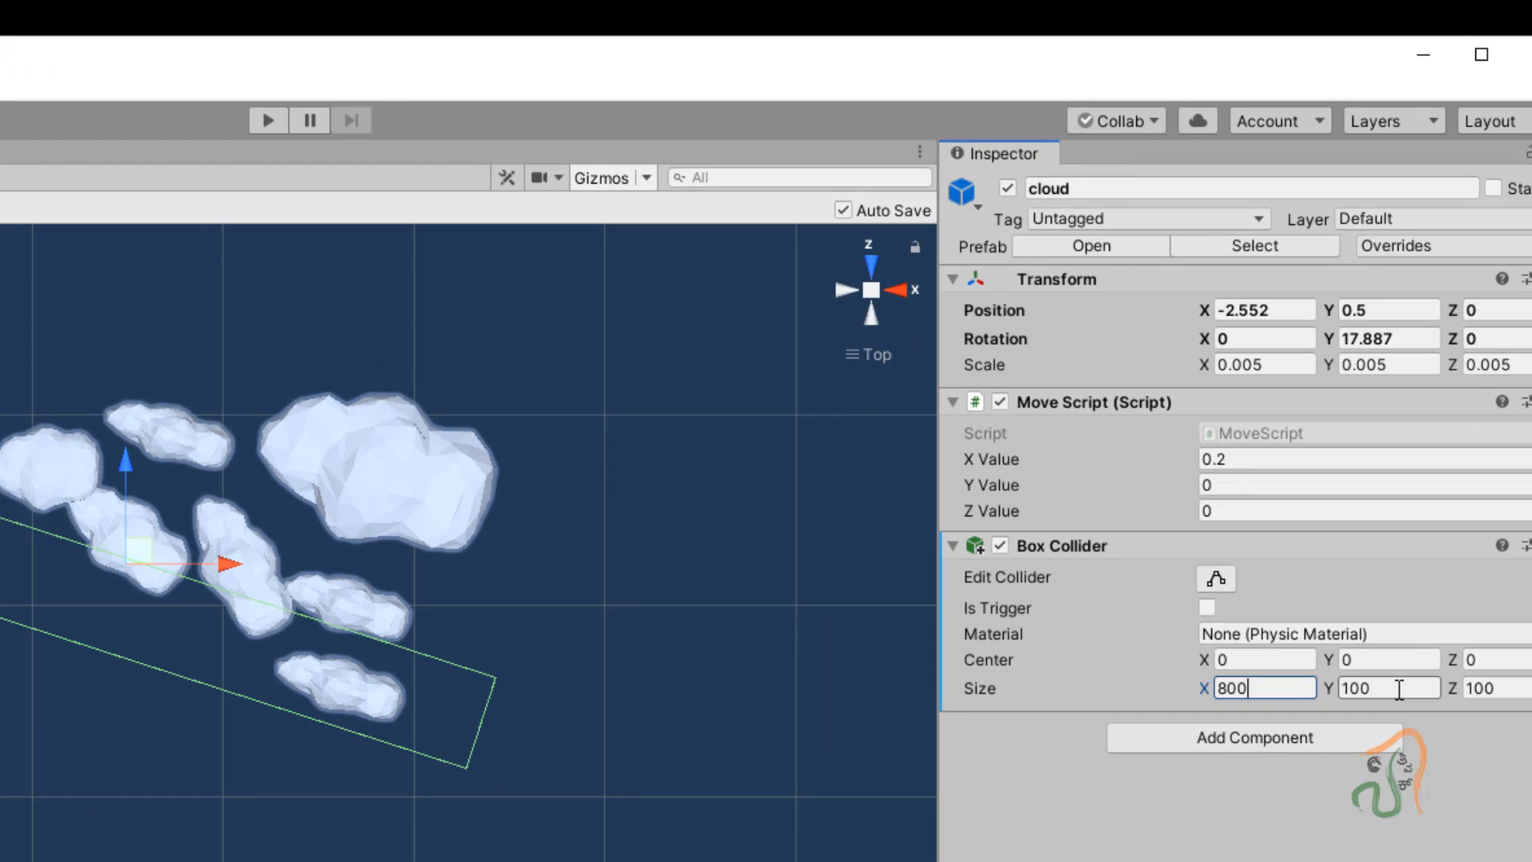
click(1403, 690)
click(1502, 690)
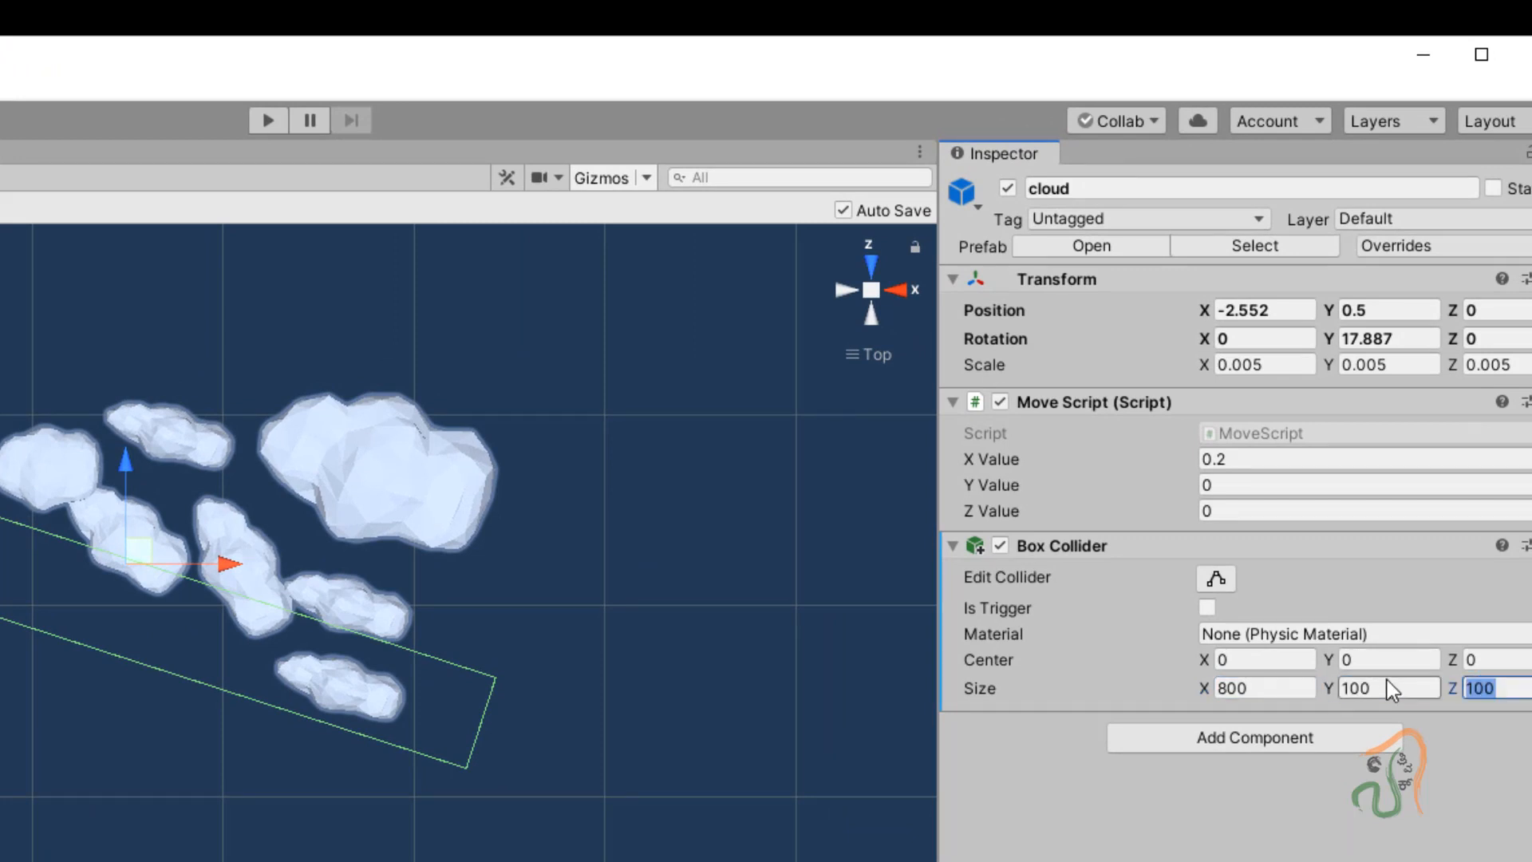
text(500)
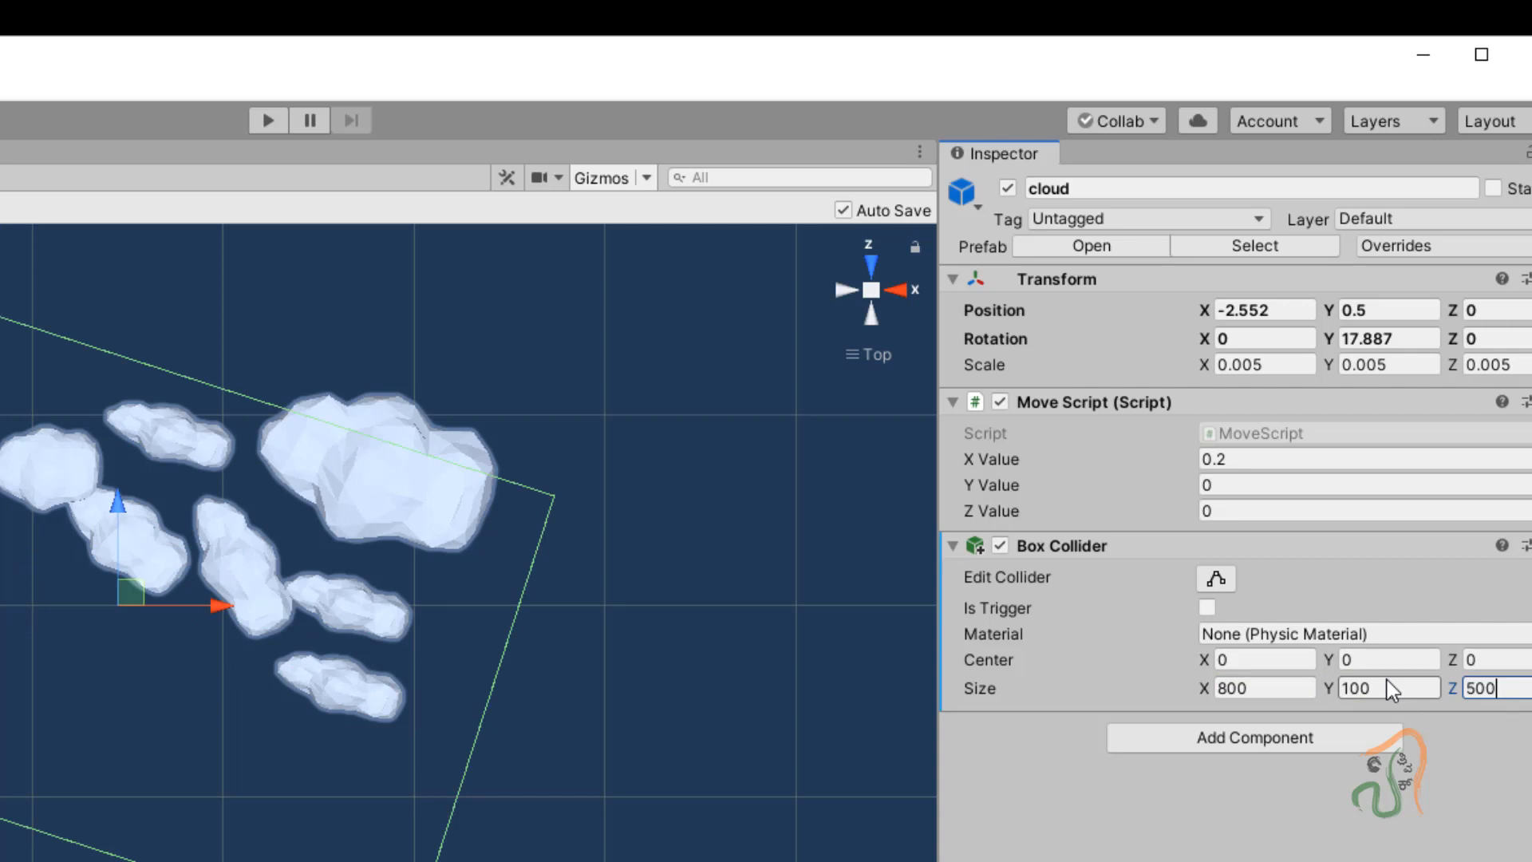
Step: Fit the Box Collider around the clouds with its center at 100 on X and Z and size 600 on X and 400 on Z
click(1477, 661)
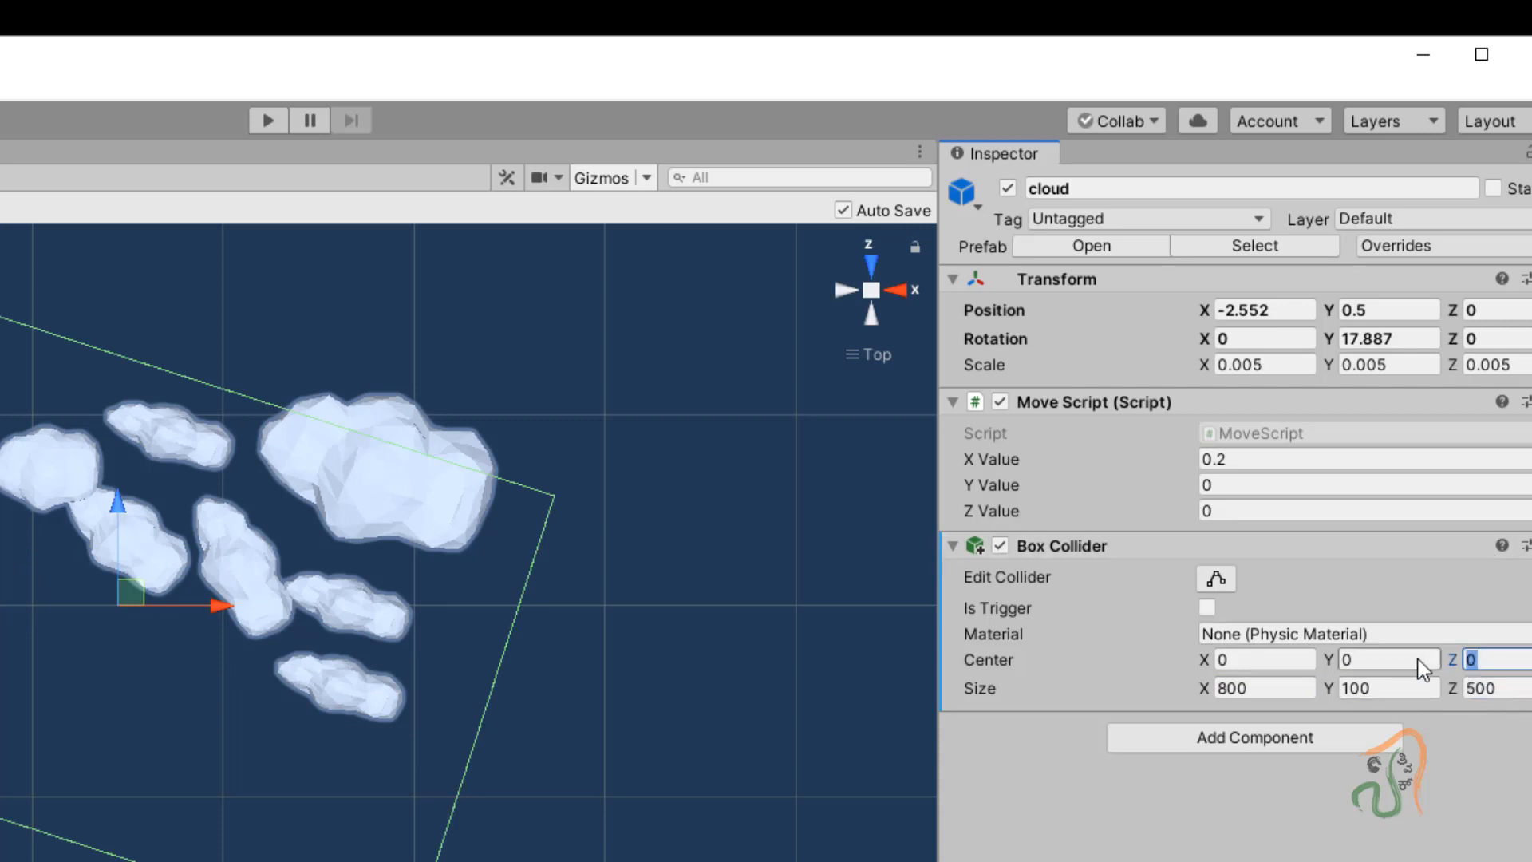
text(100)
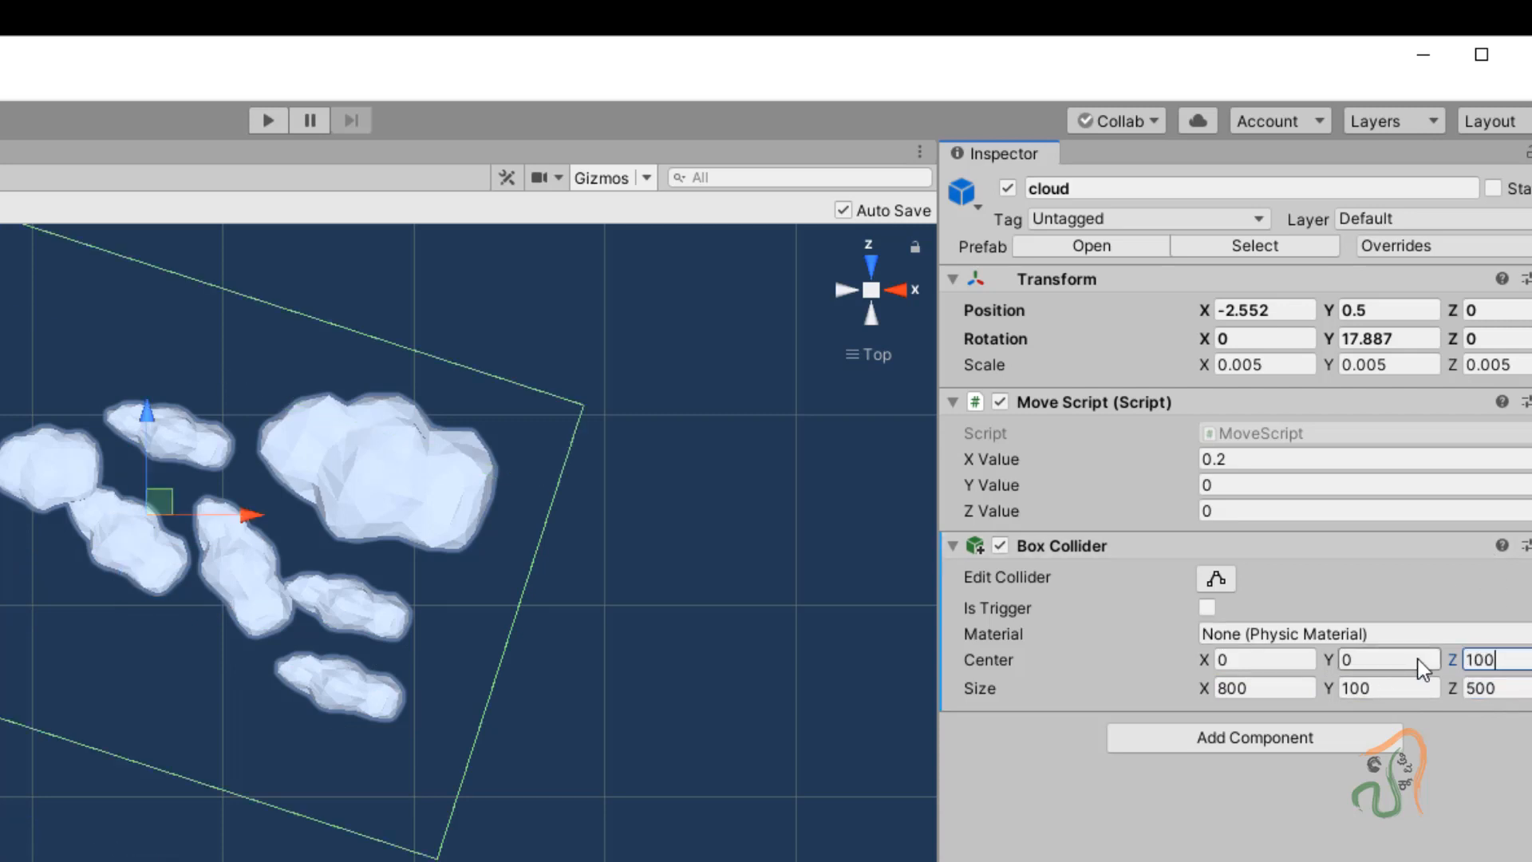
drag(1513, 689, 1394, 681)
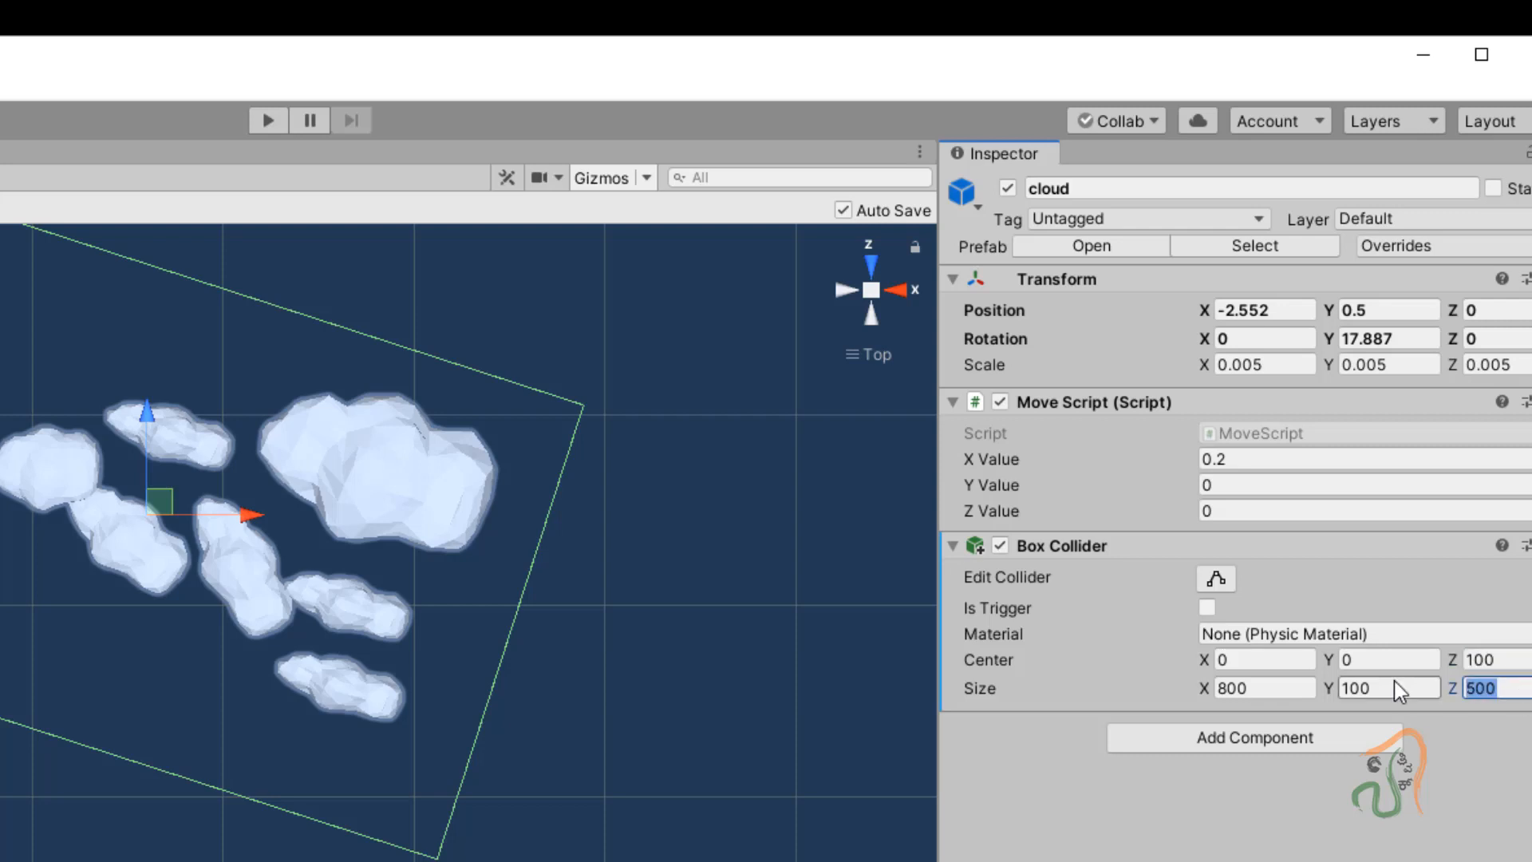
text(400)
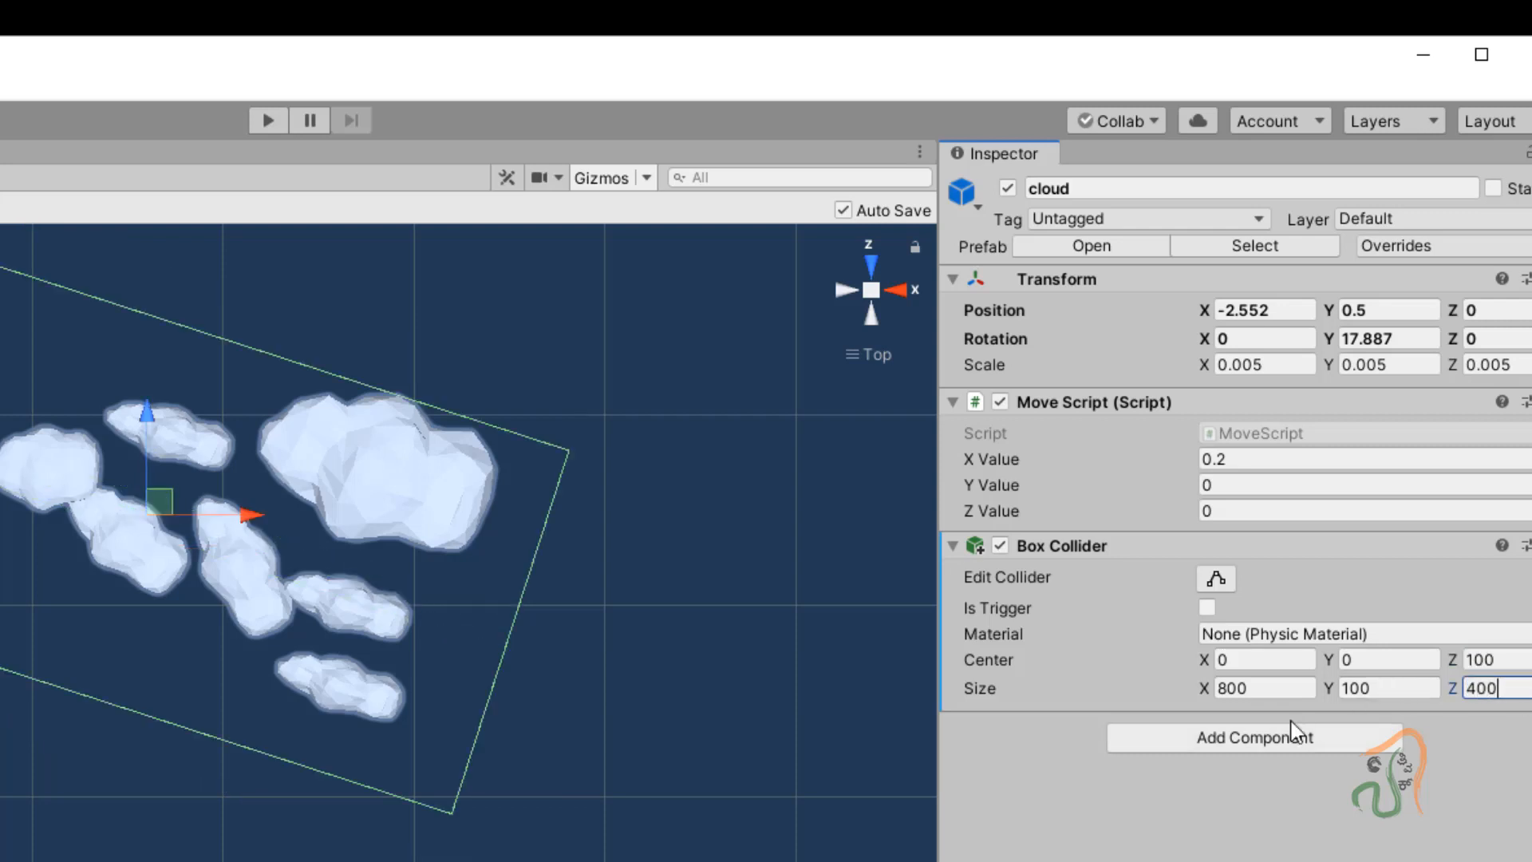
click(1253, 660)
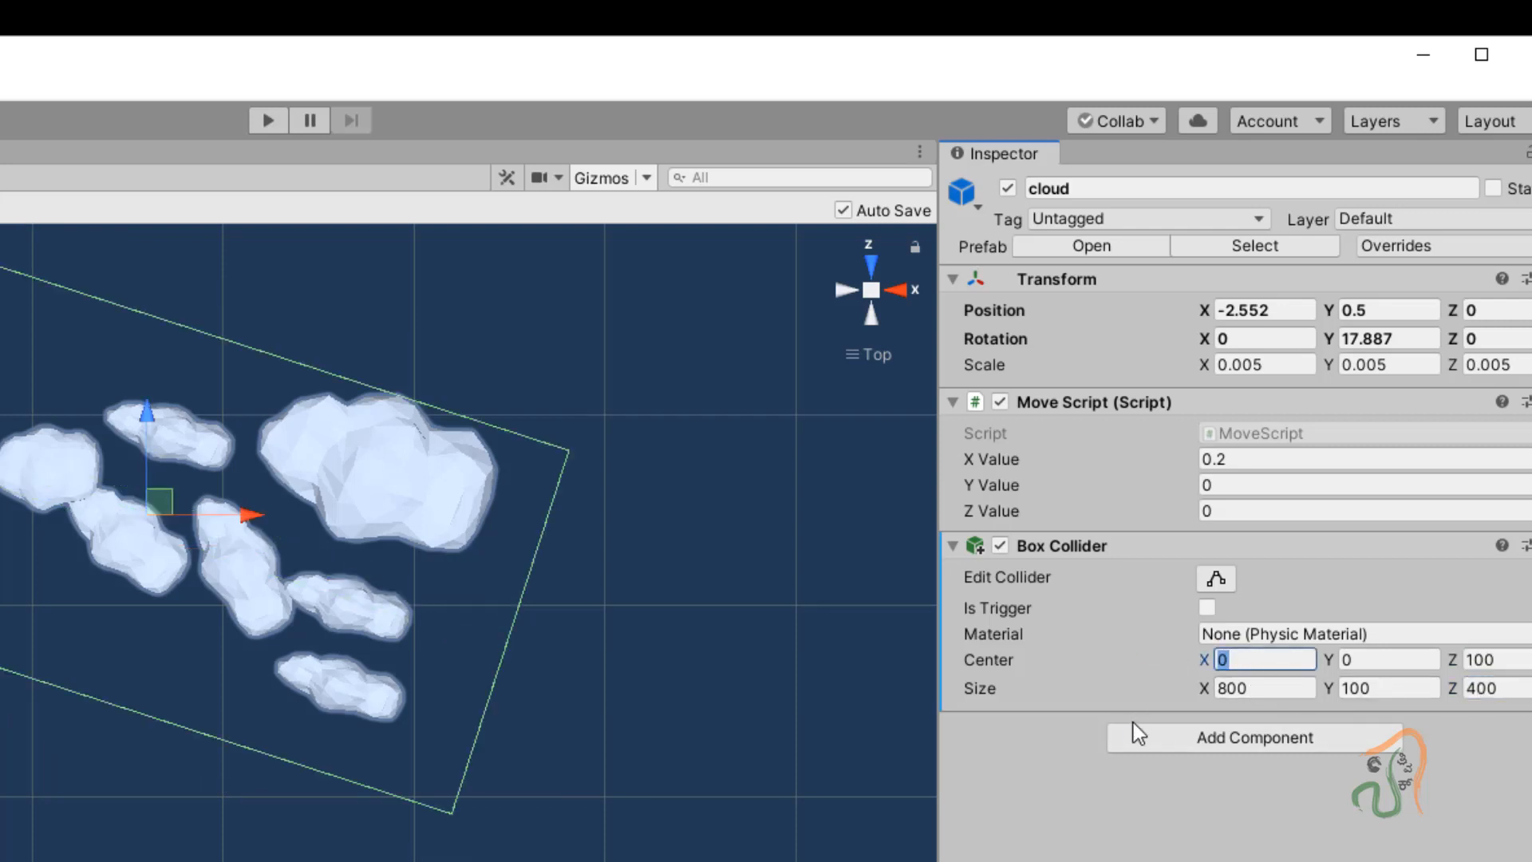
text(100)
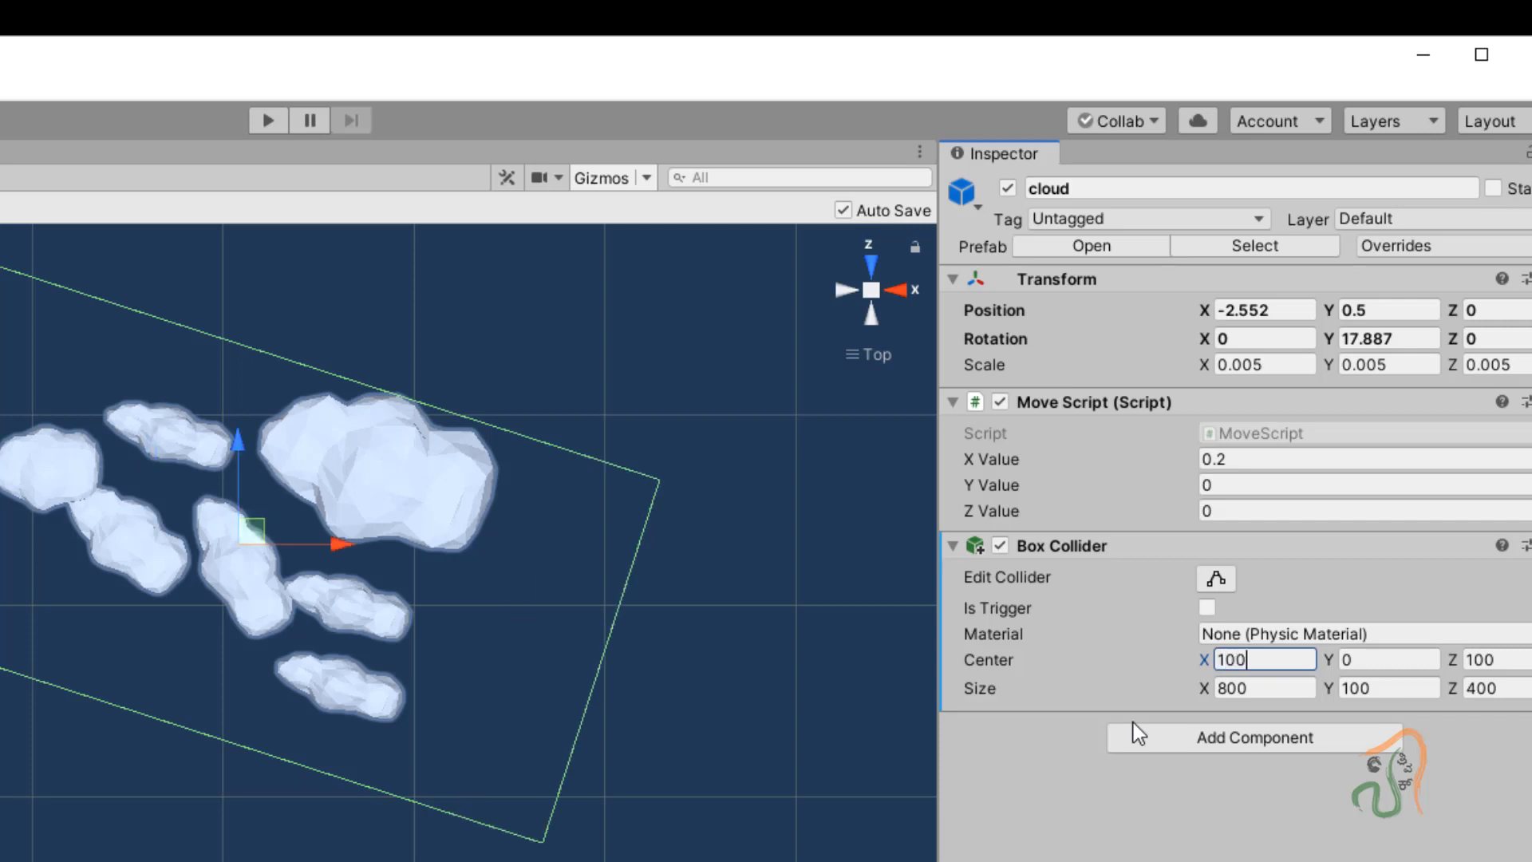
click(1259, 693)
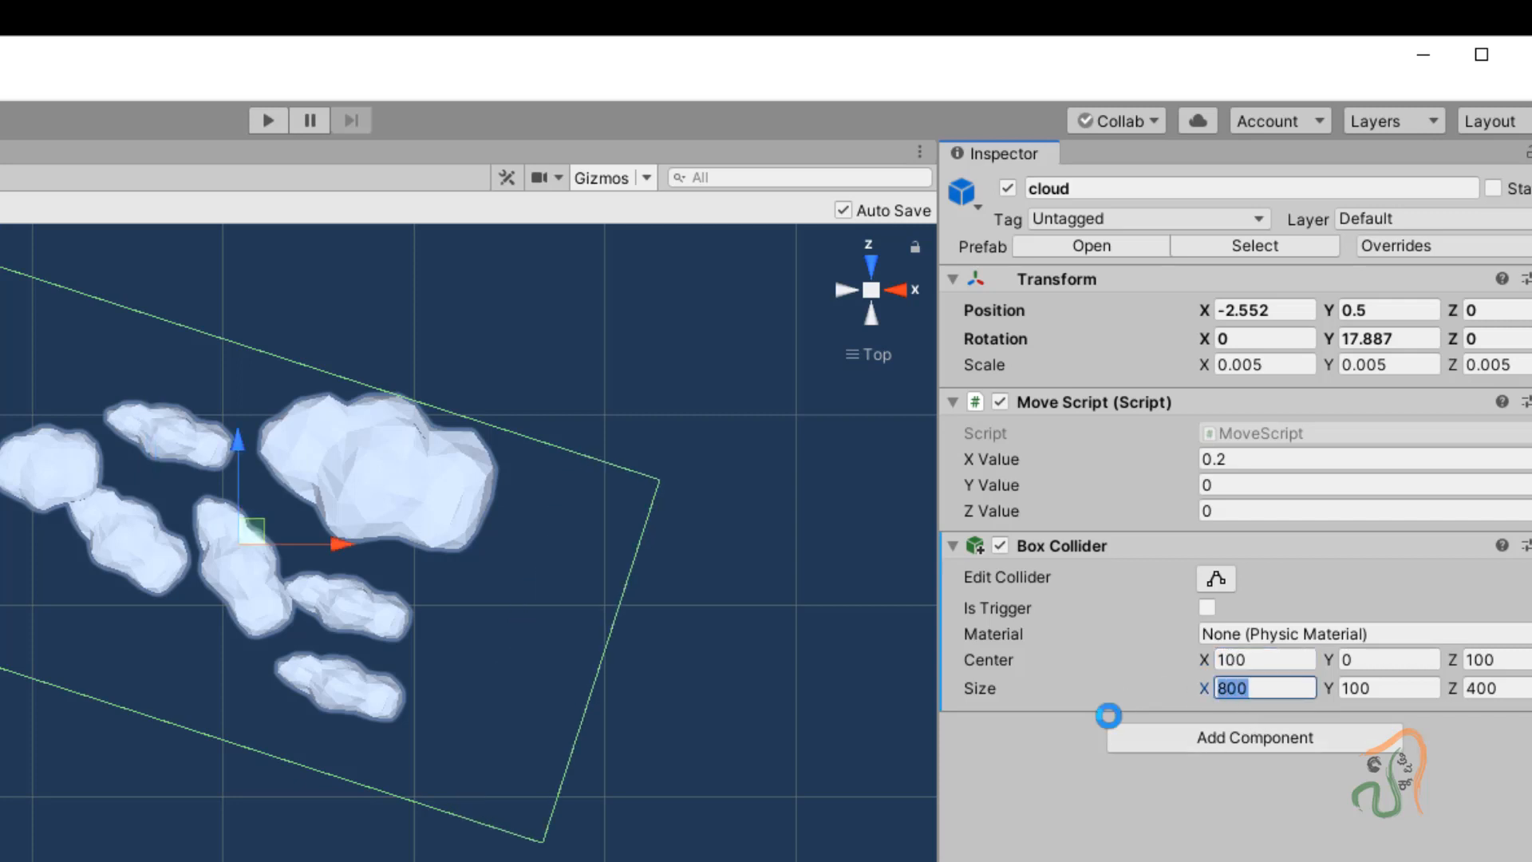
text(600)
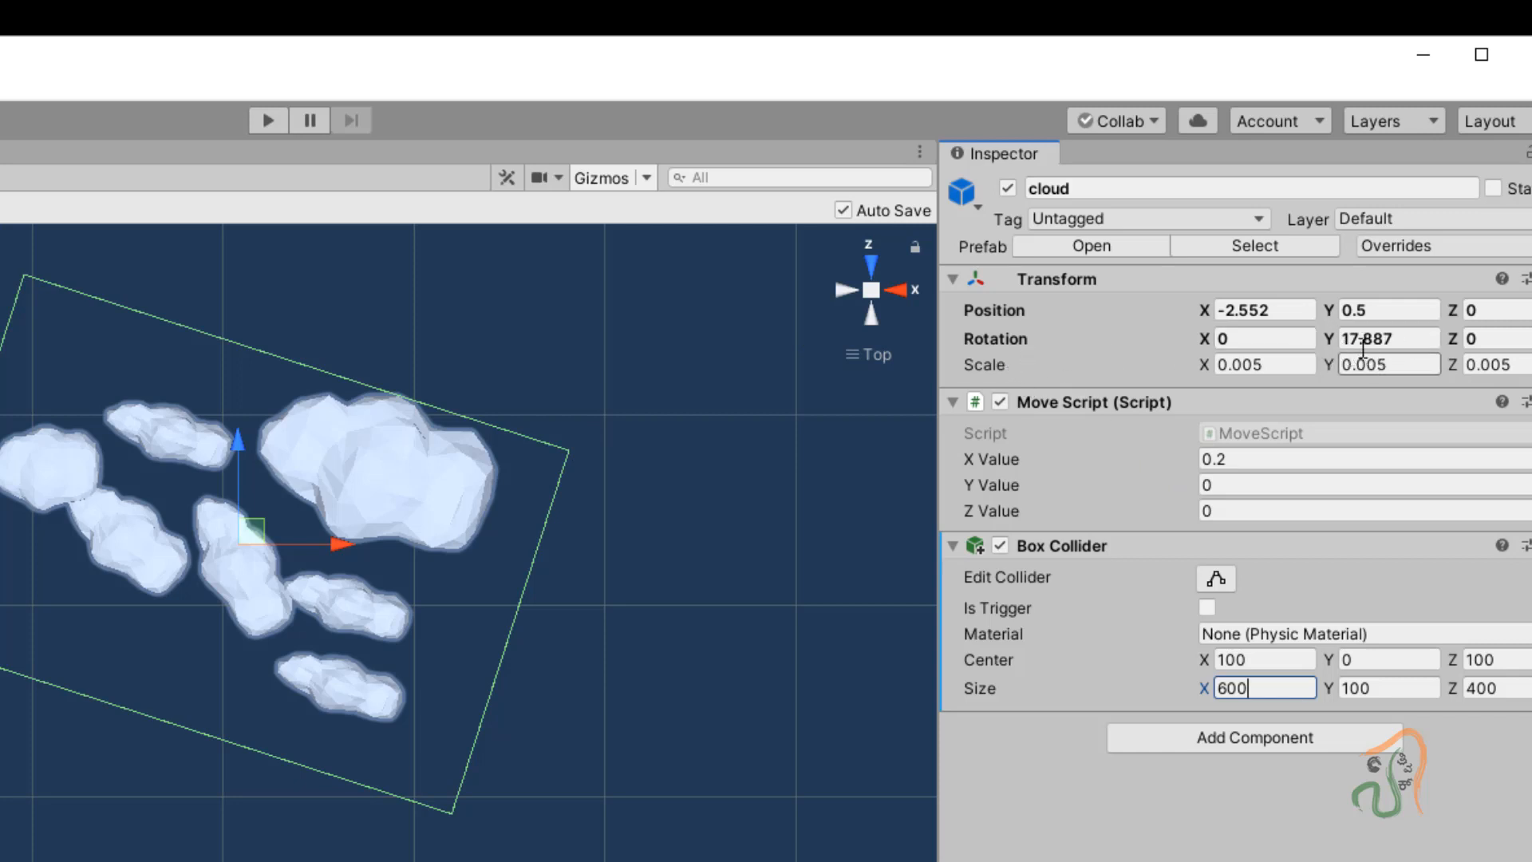
Step: Set the cloud's Y rotation to 0 and refine the Box Collider's X size to 550
click(1414, 341)
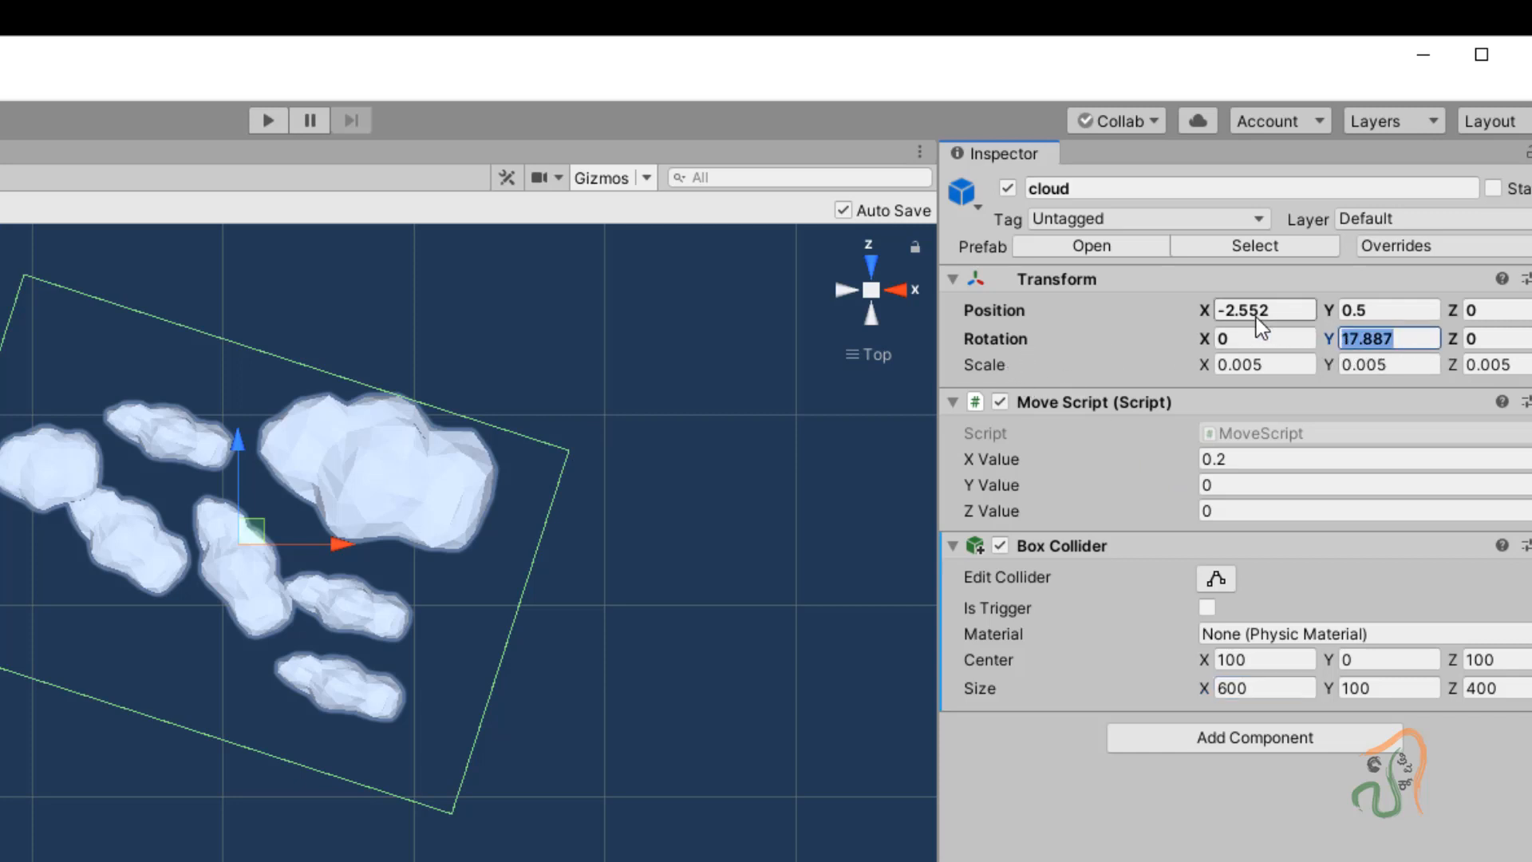
text(0)
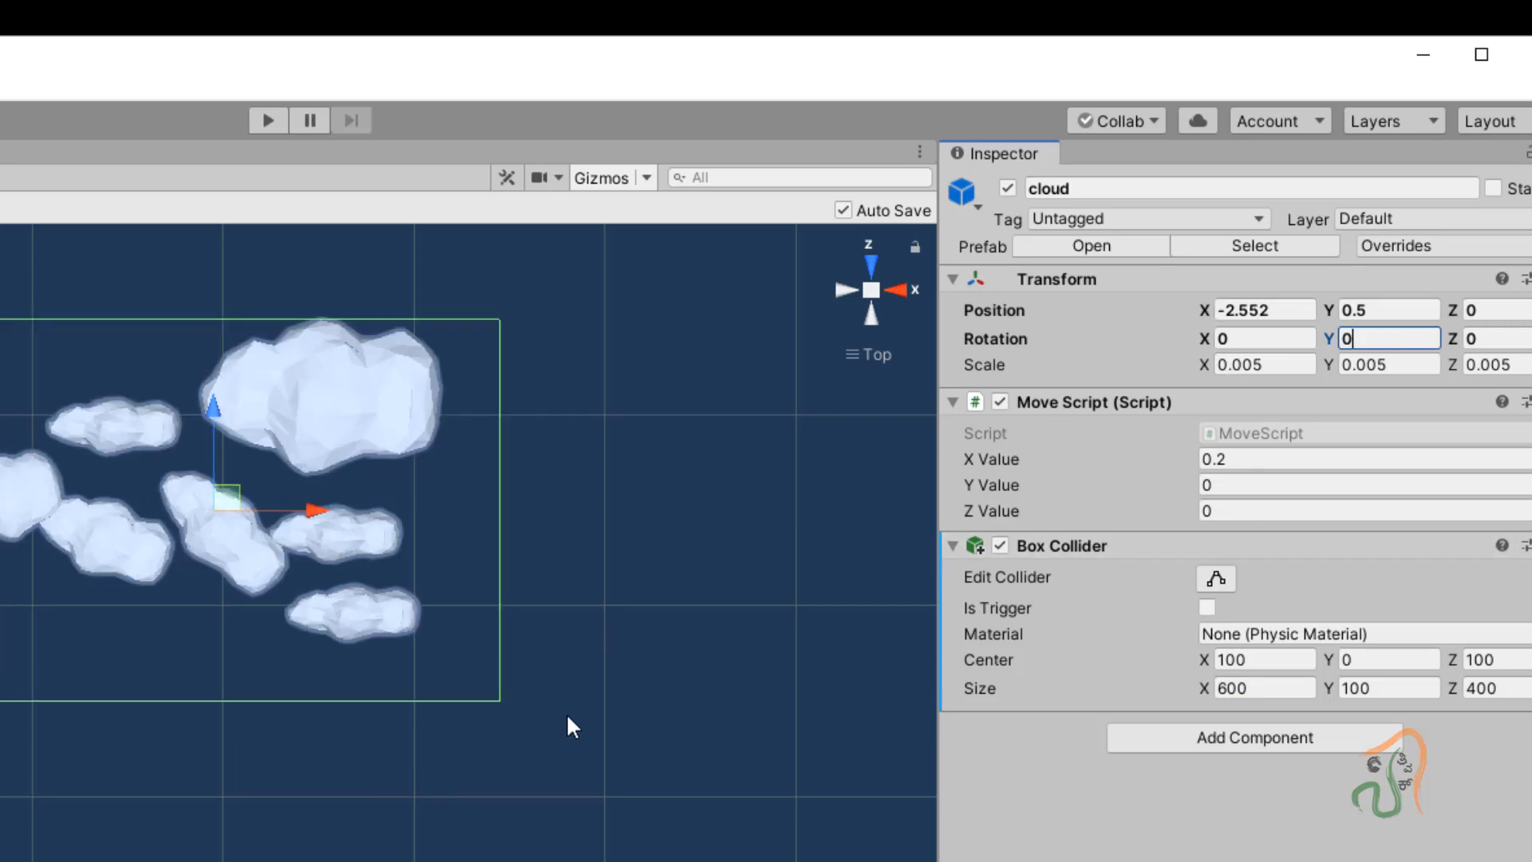
alt+drag(568, 717, 504, 390)
alt+drag(379, 571, 345, 659)
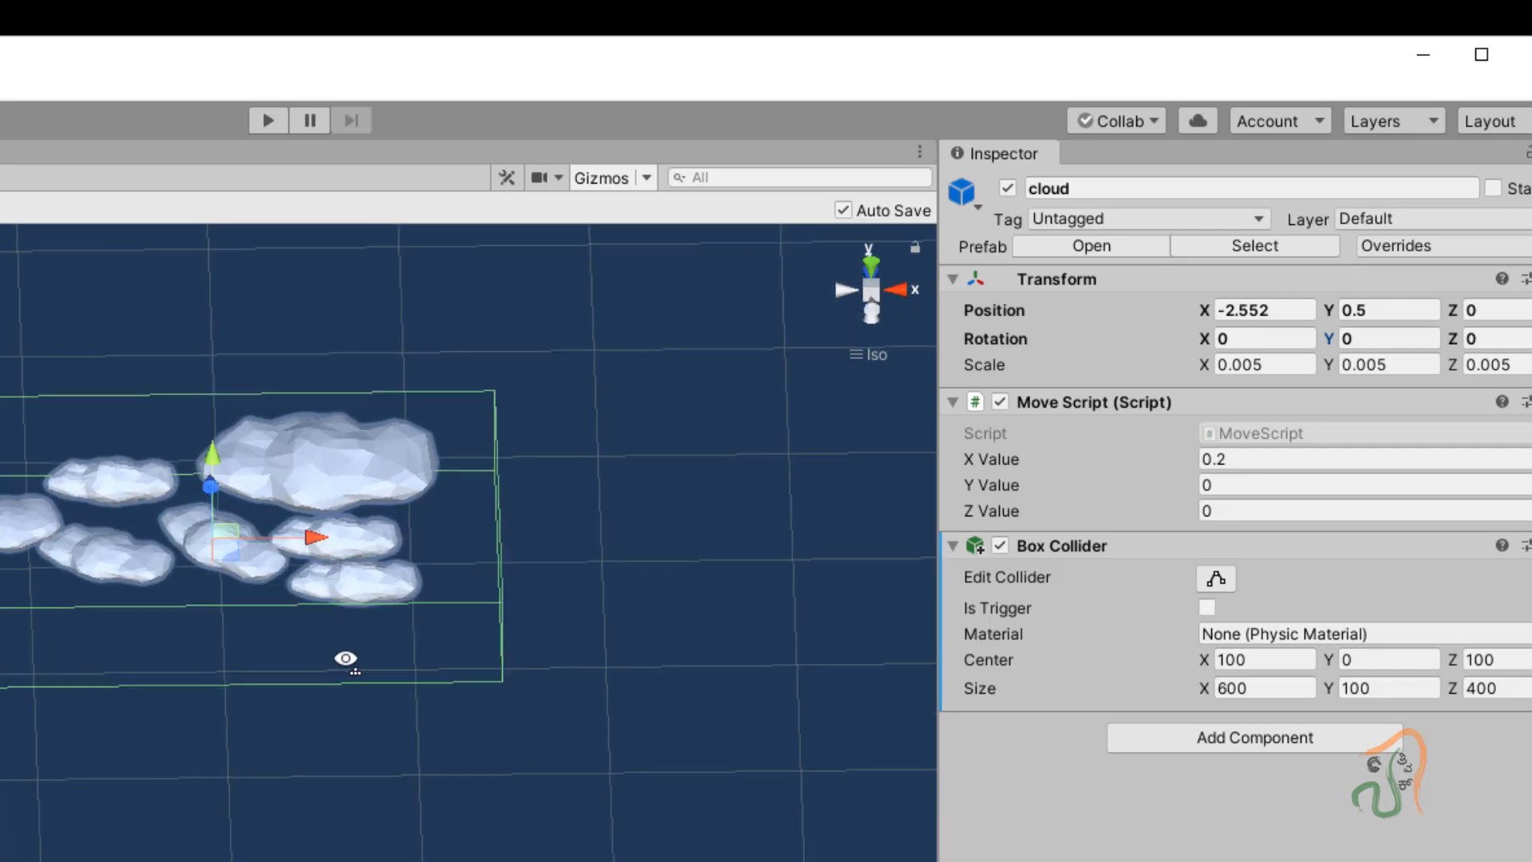
click(1259, 687)
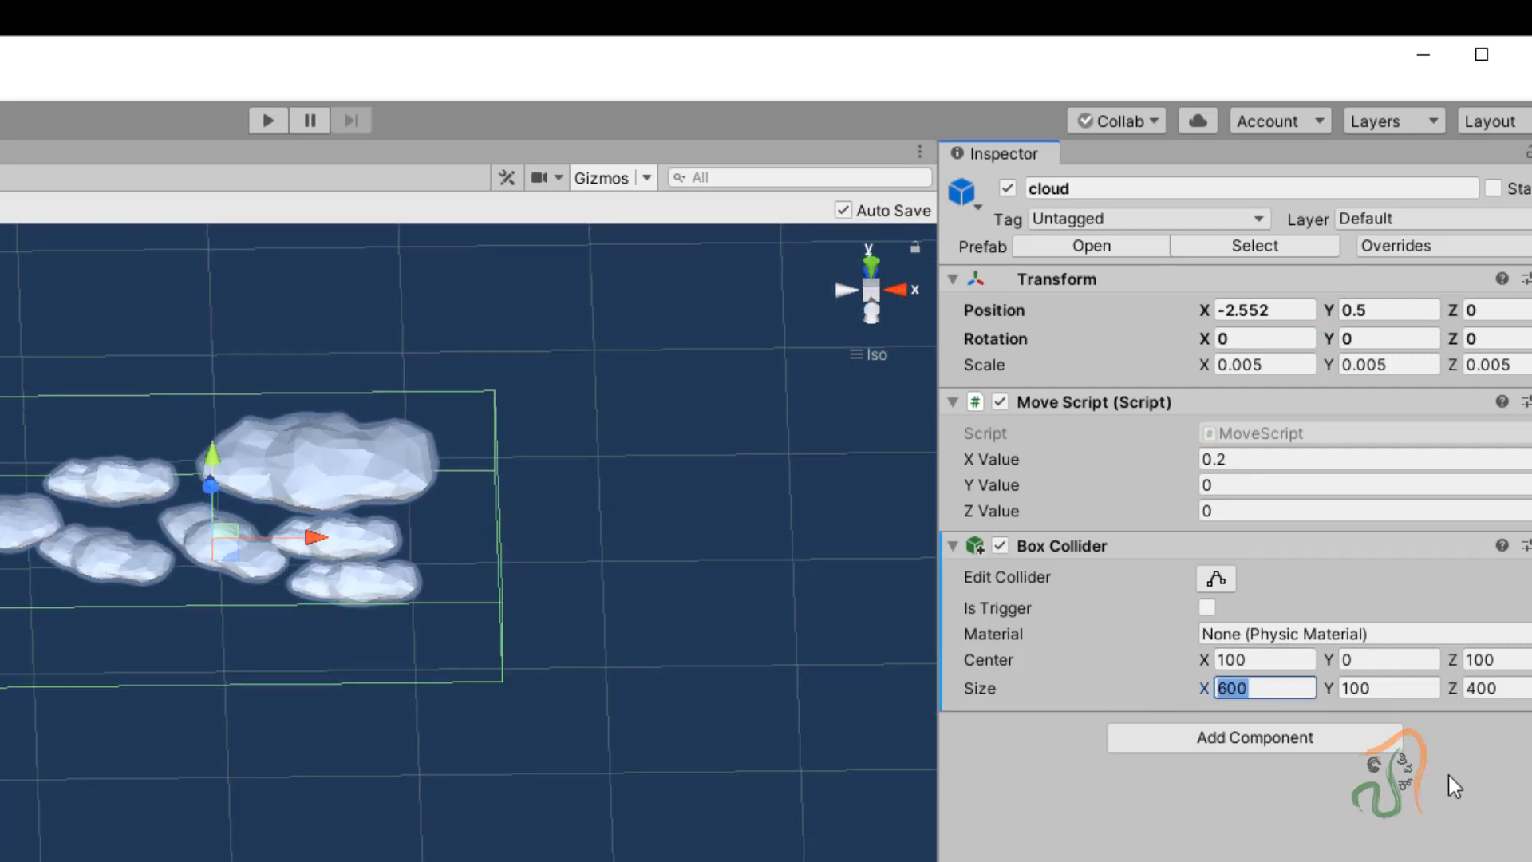
text(400)
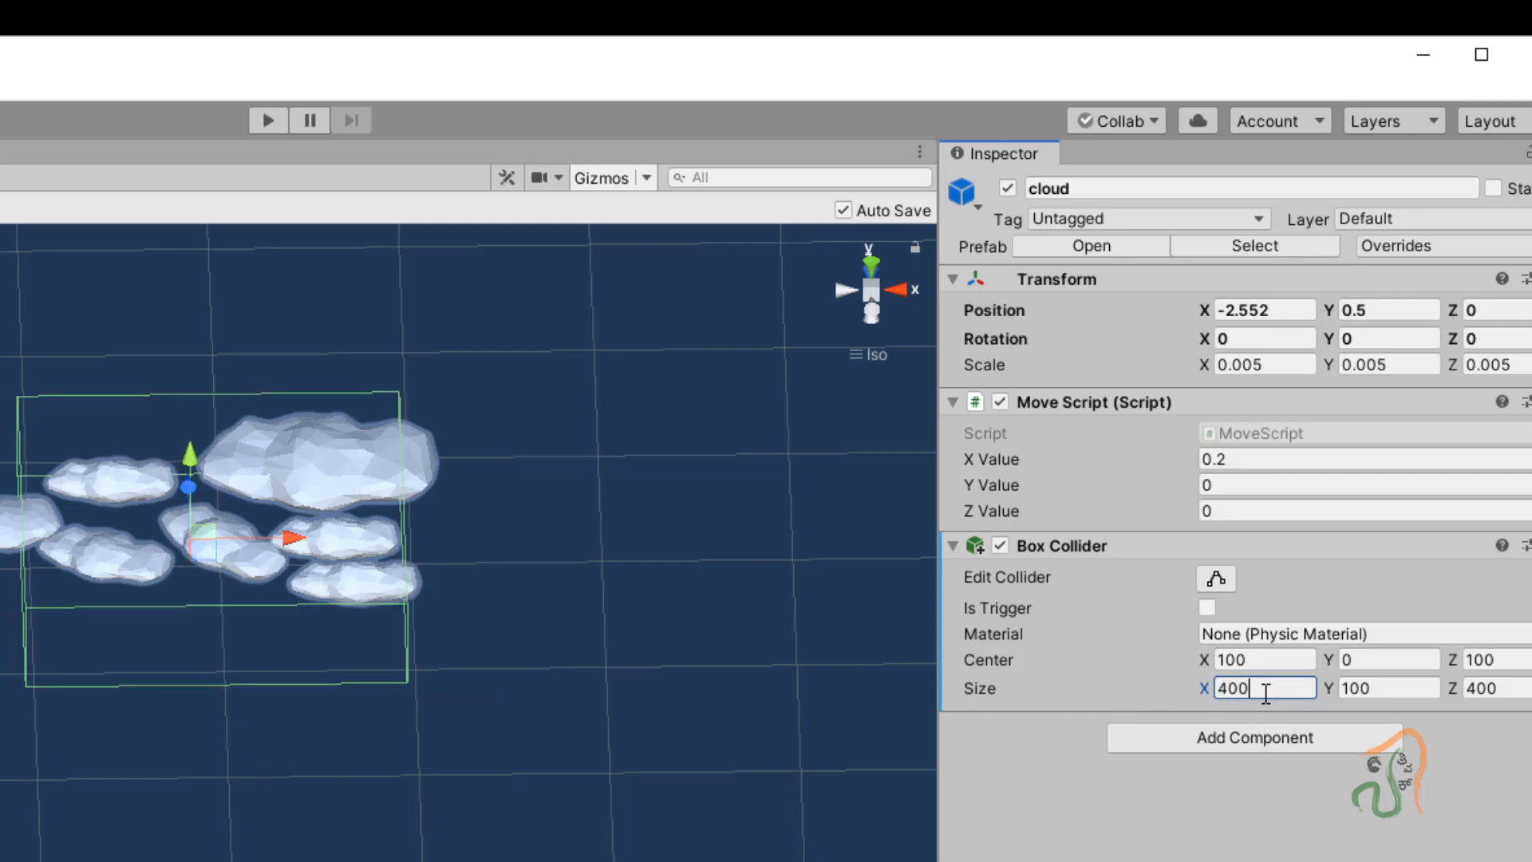
key(Return)
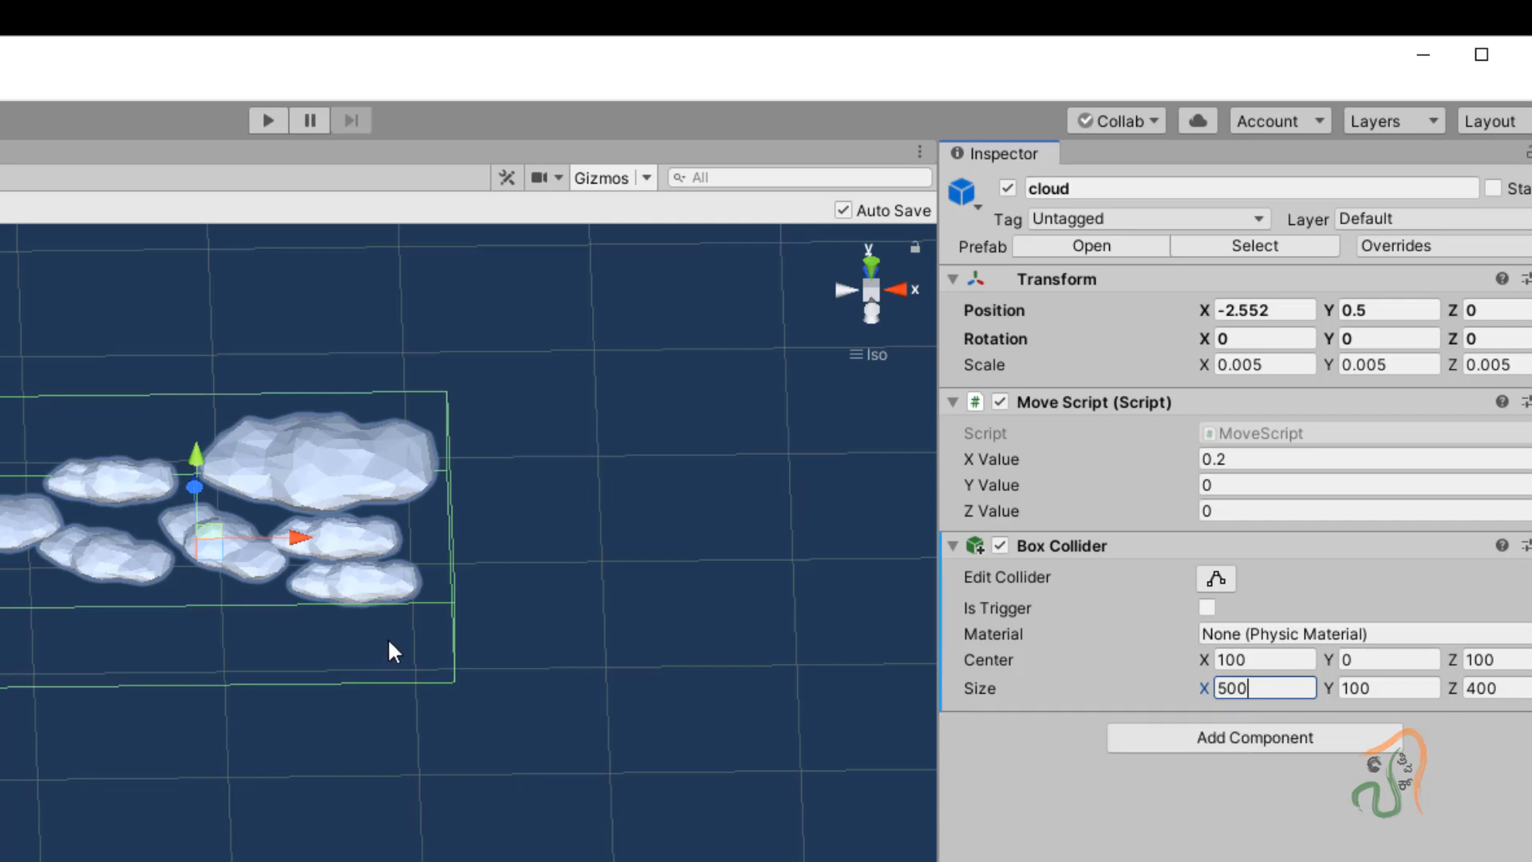
drag(1247, 694, 1045, 660)
text(6)
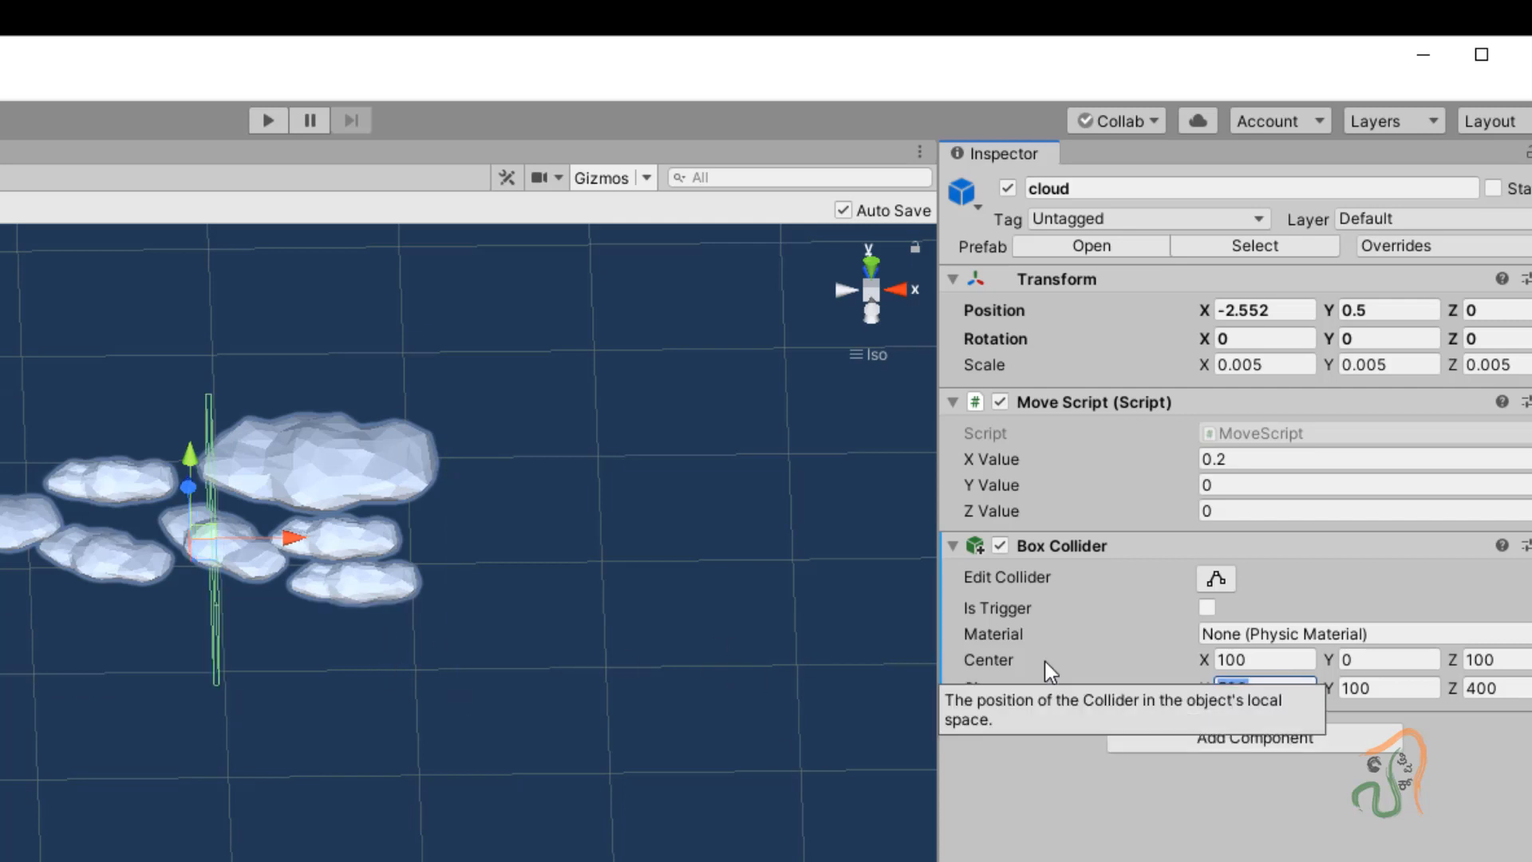
text(50)
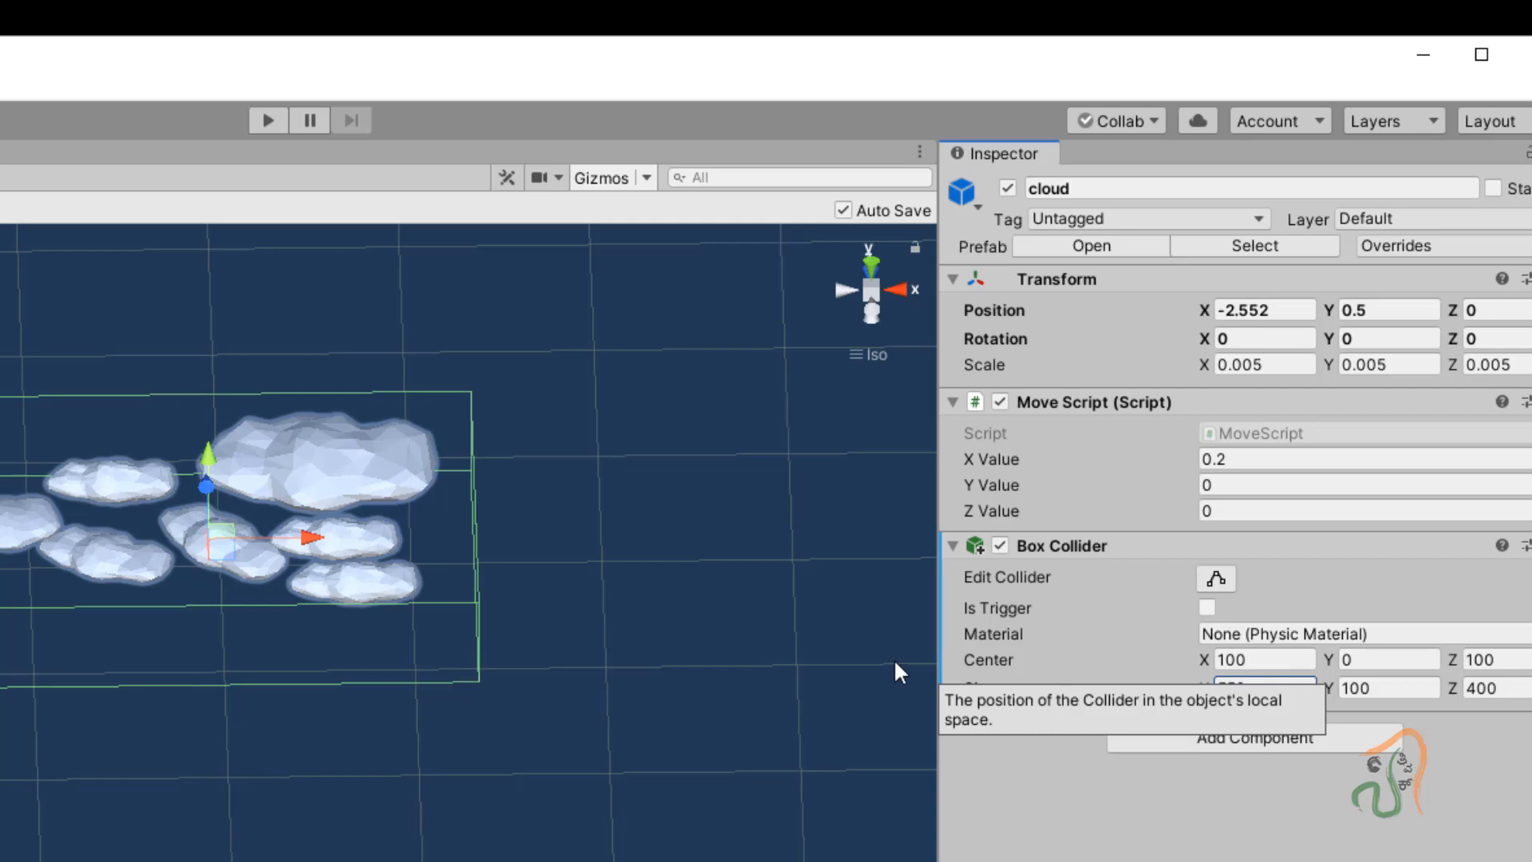
Step: Tighten the Box Collider around the clouds by setting its center X to 90 and its size X to 500
click(1260, 661)
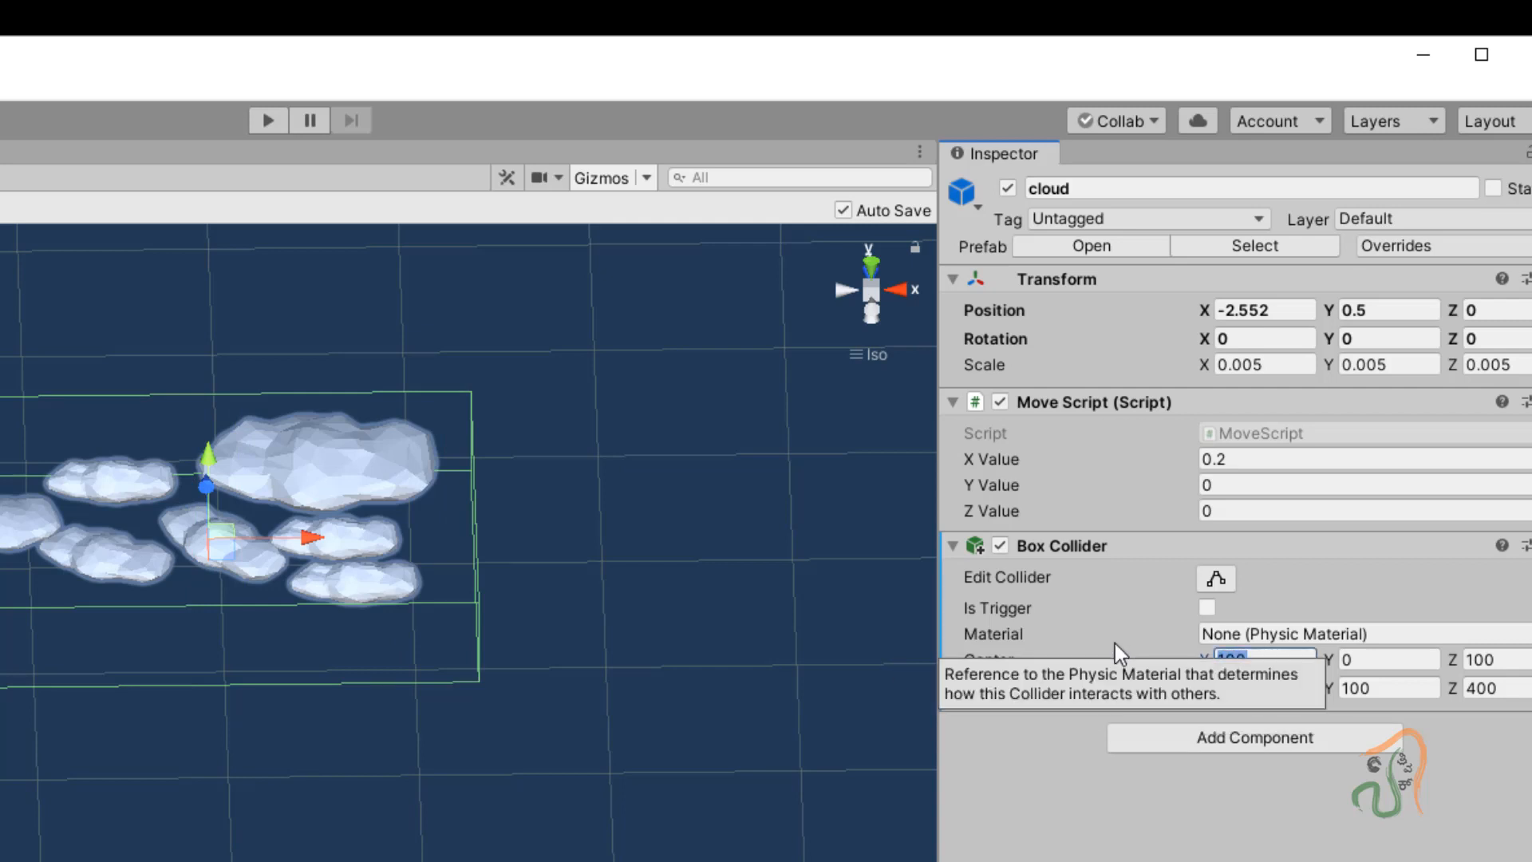
text(50)
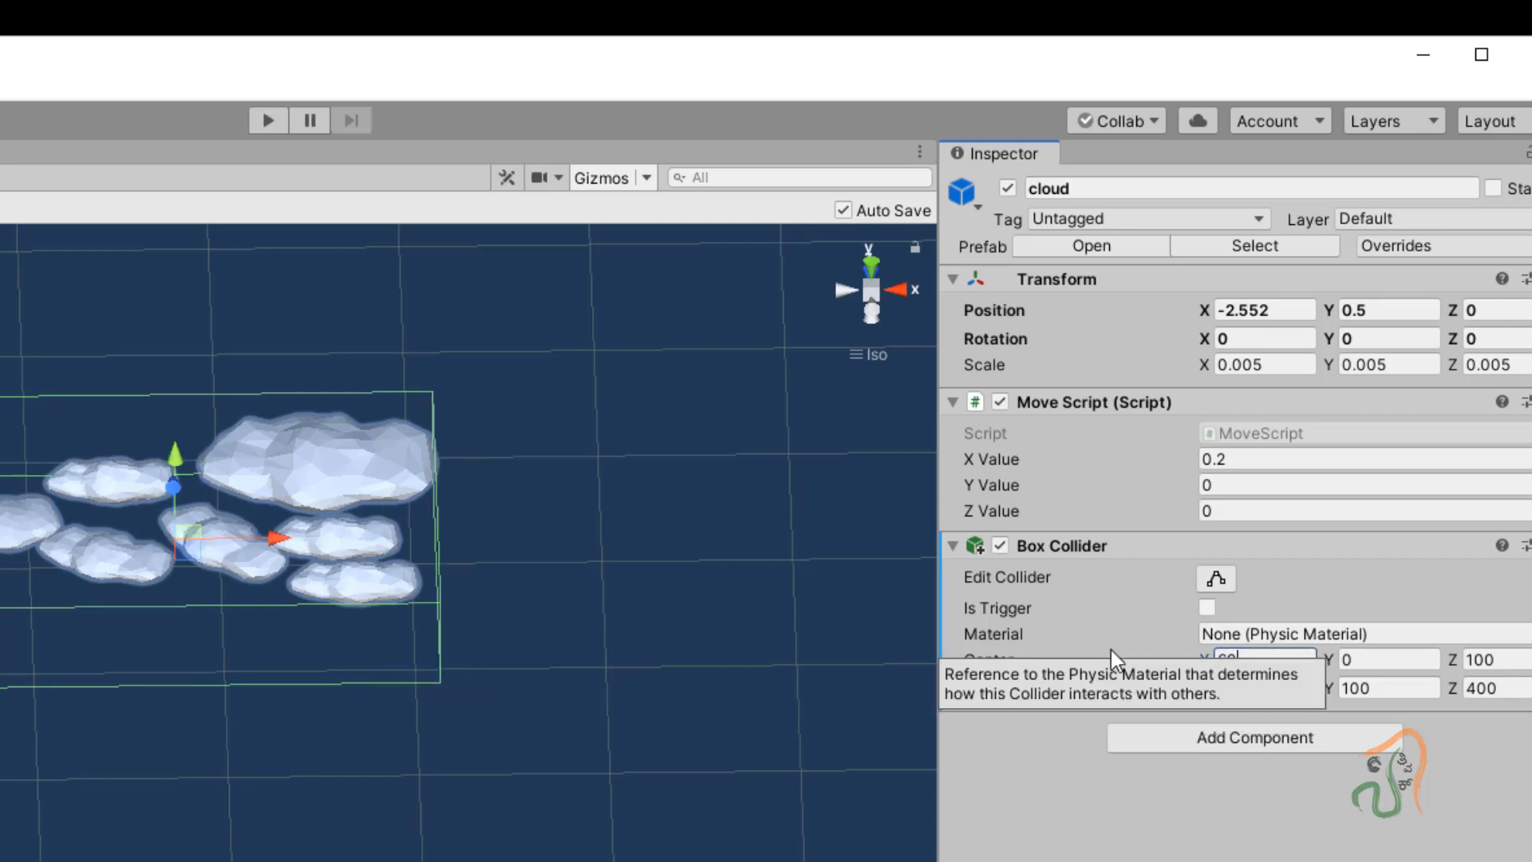
click(1262, 687)
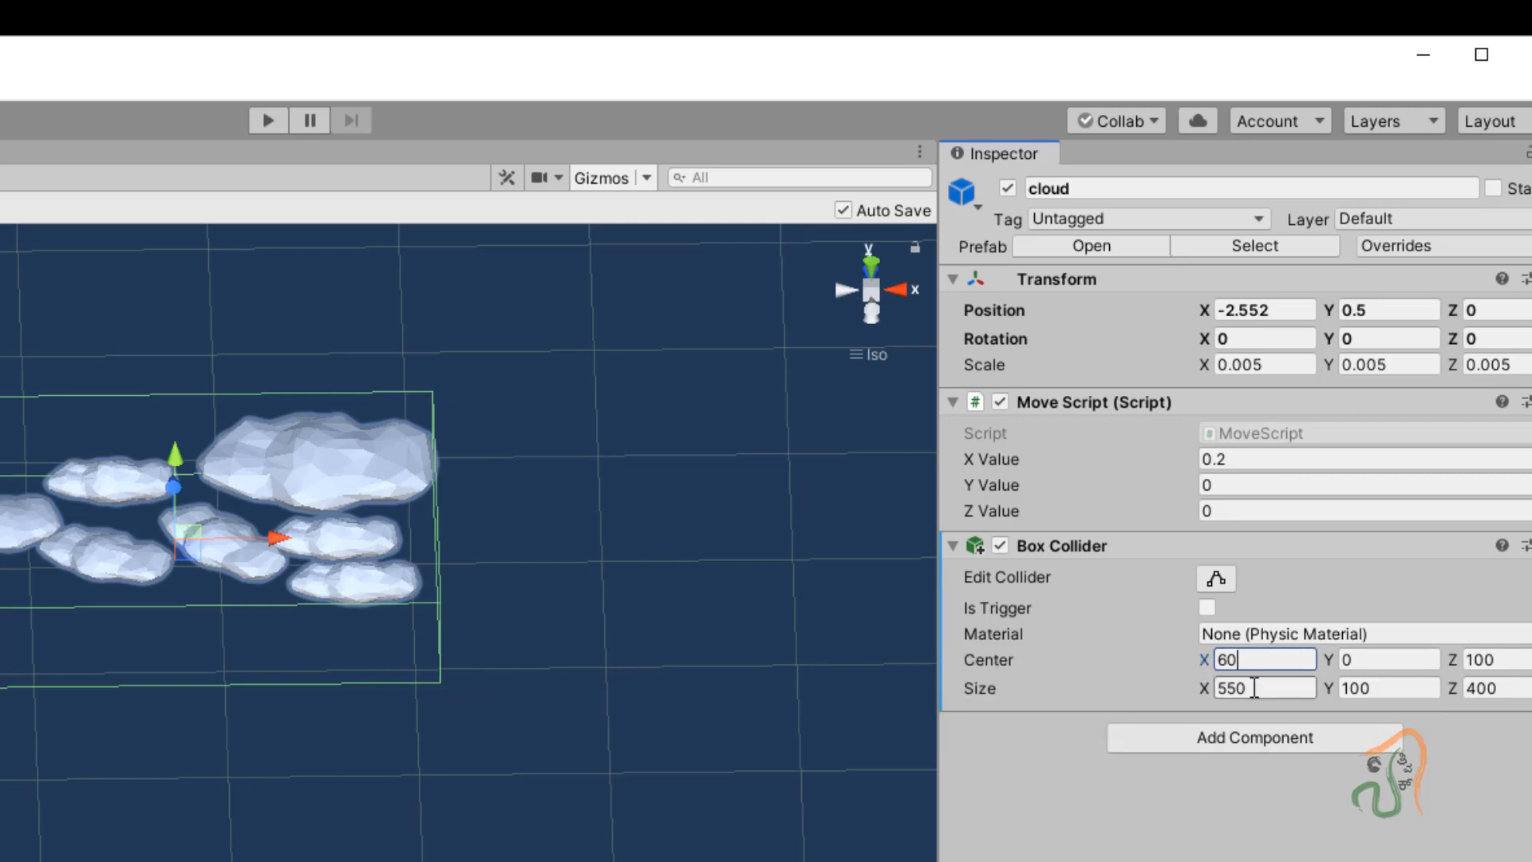
text(500)
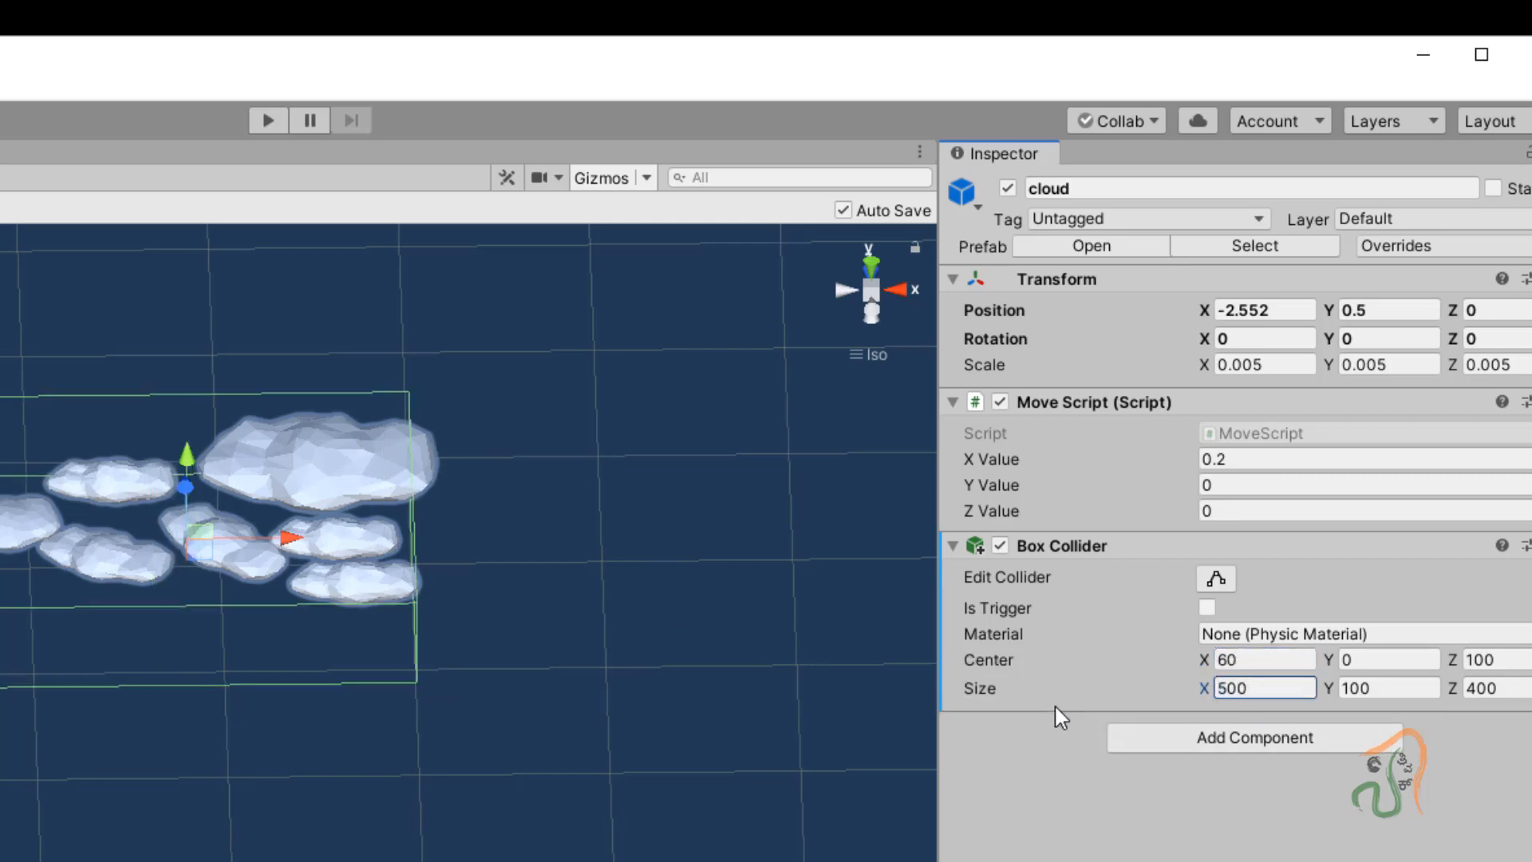
click(1225, 661)
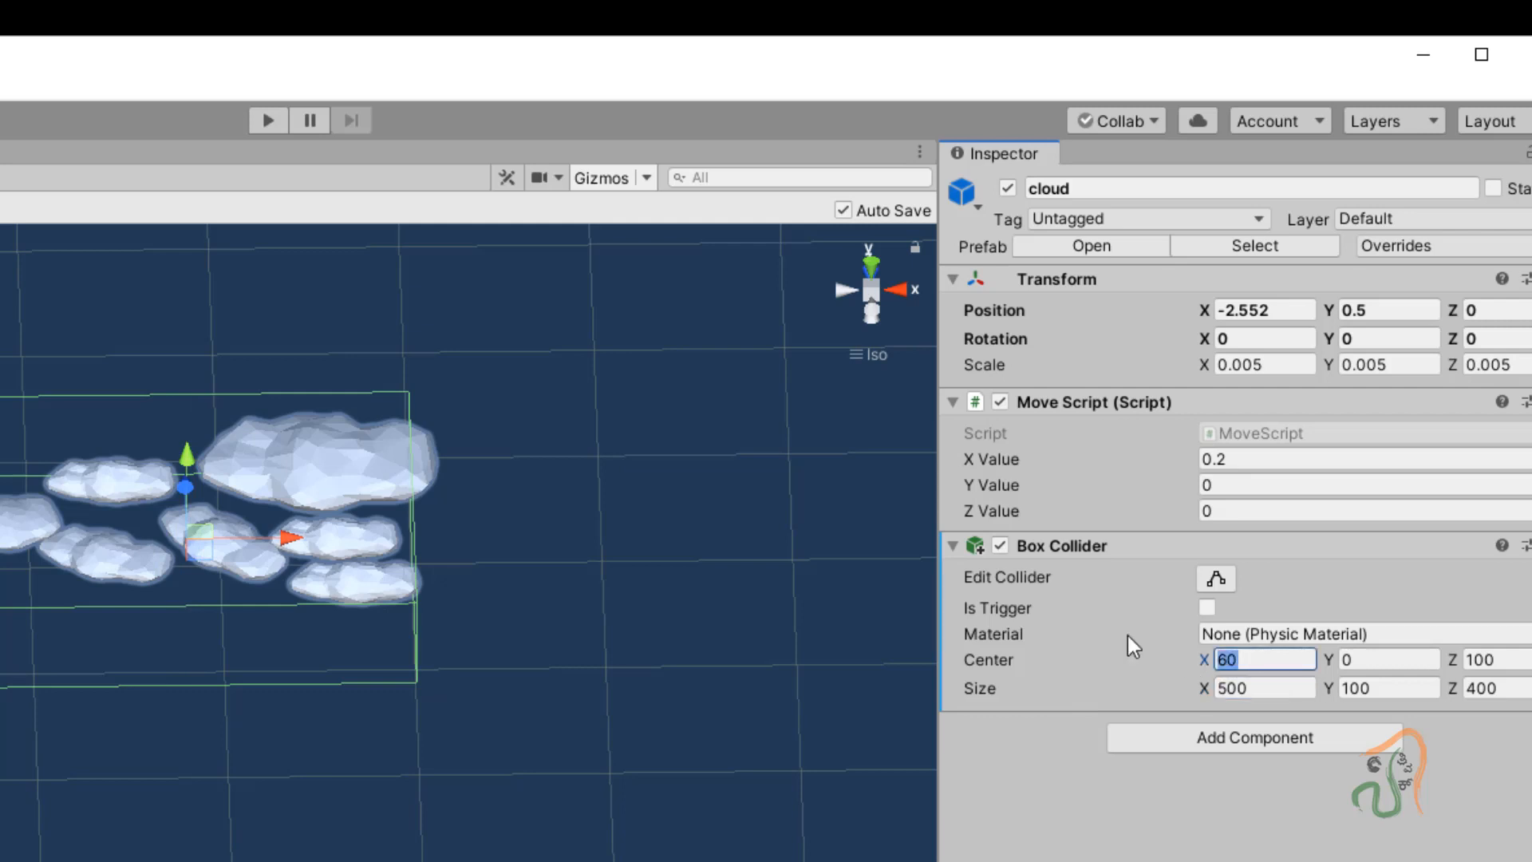
text(80)
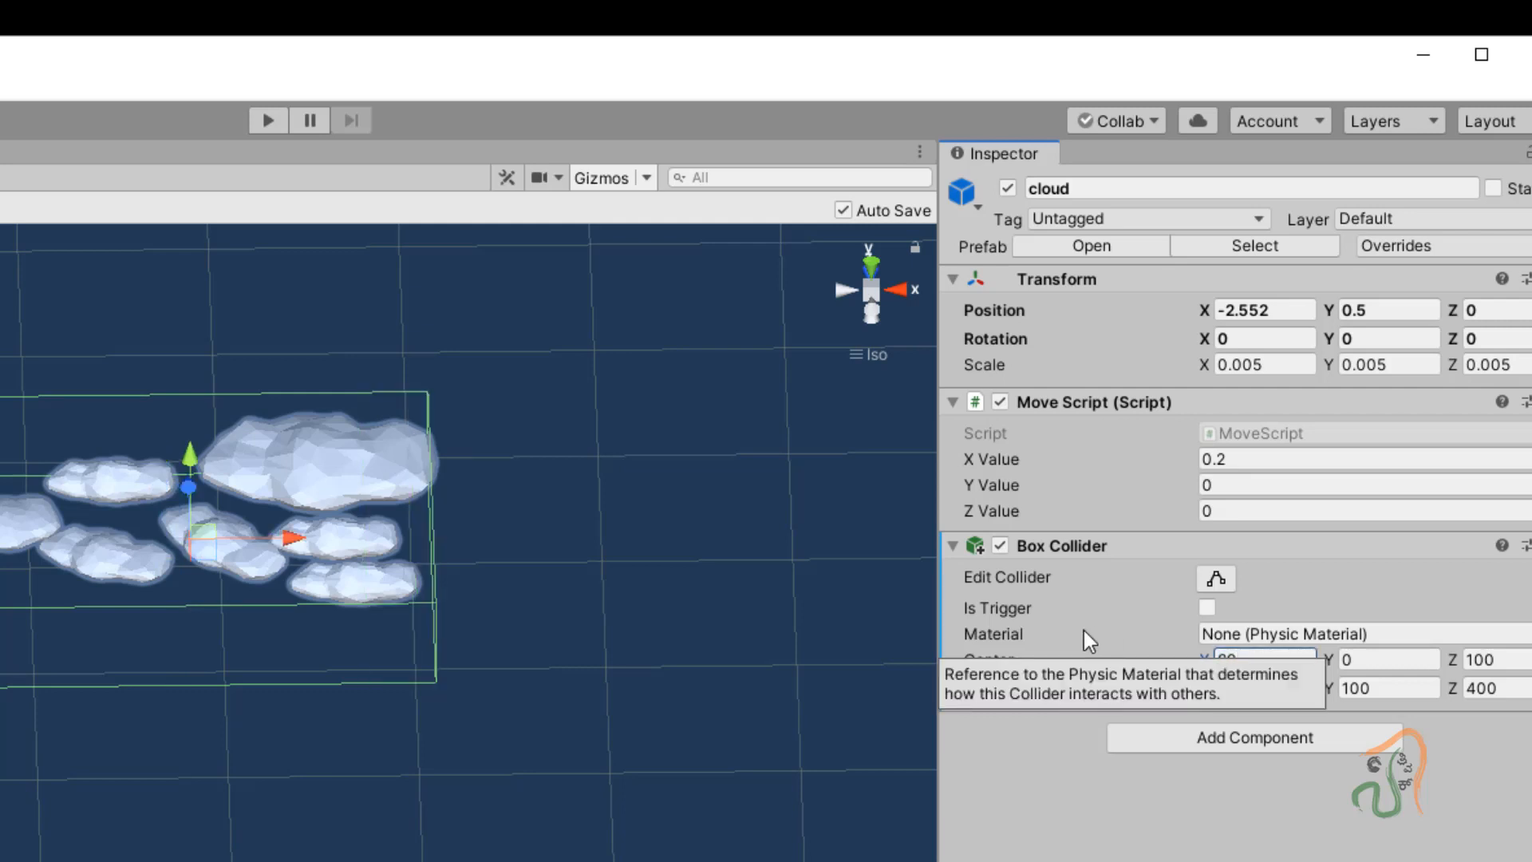
drag(1258, 660, 1117, 648)
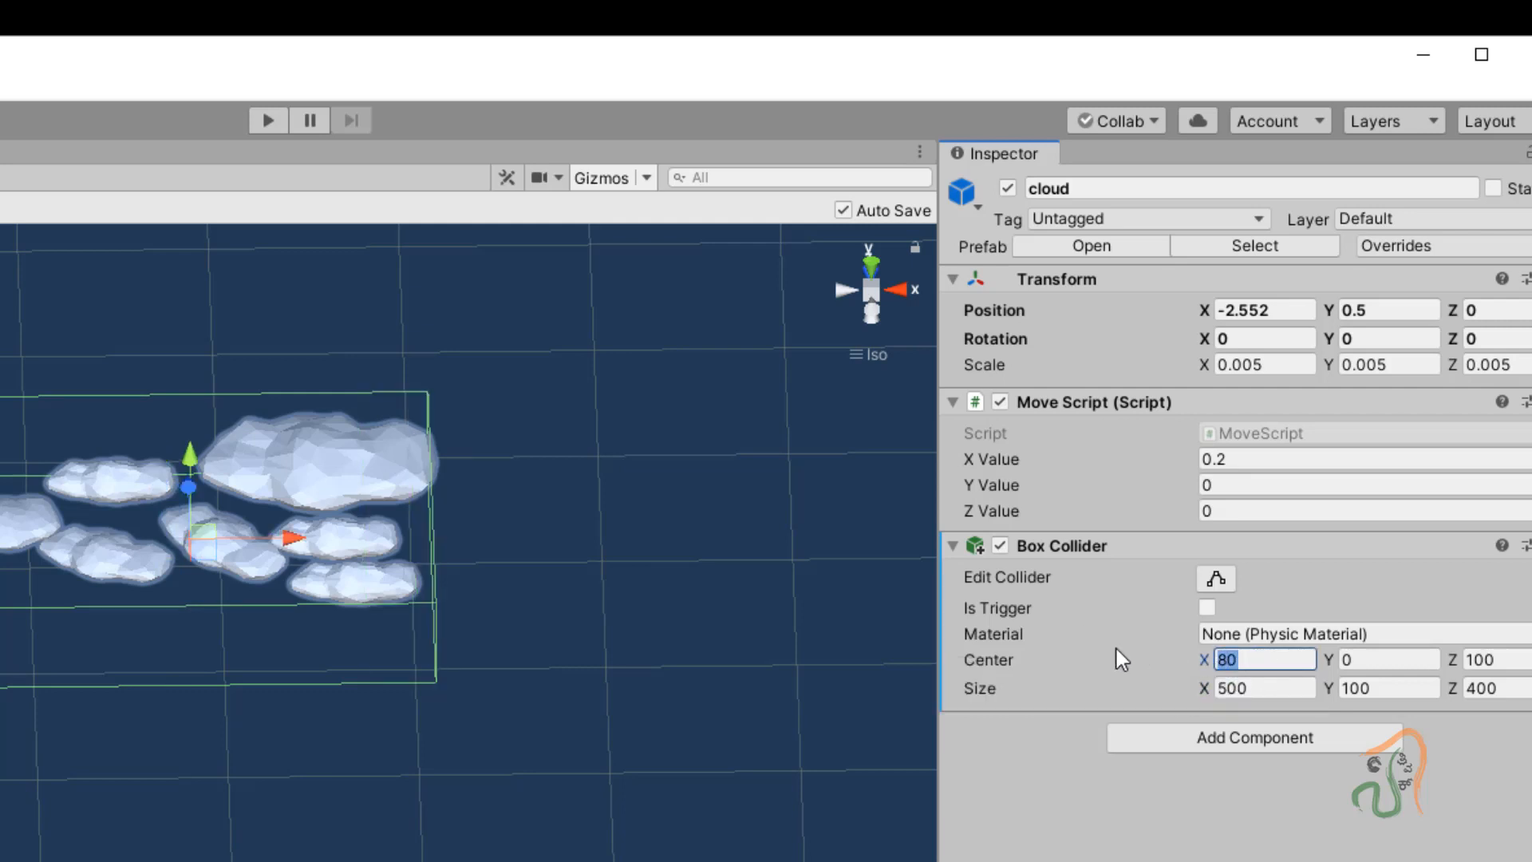
text(90)
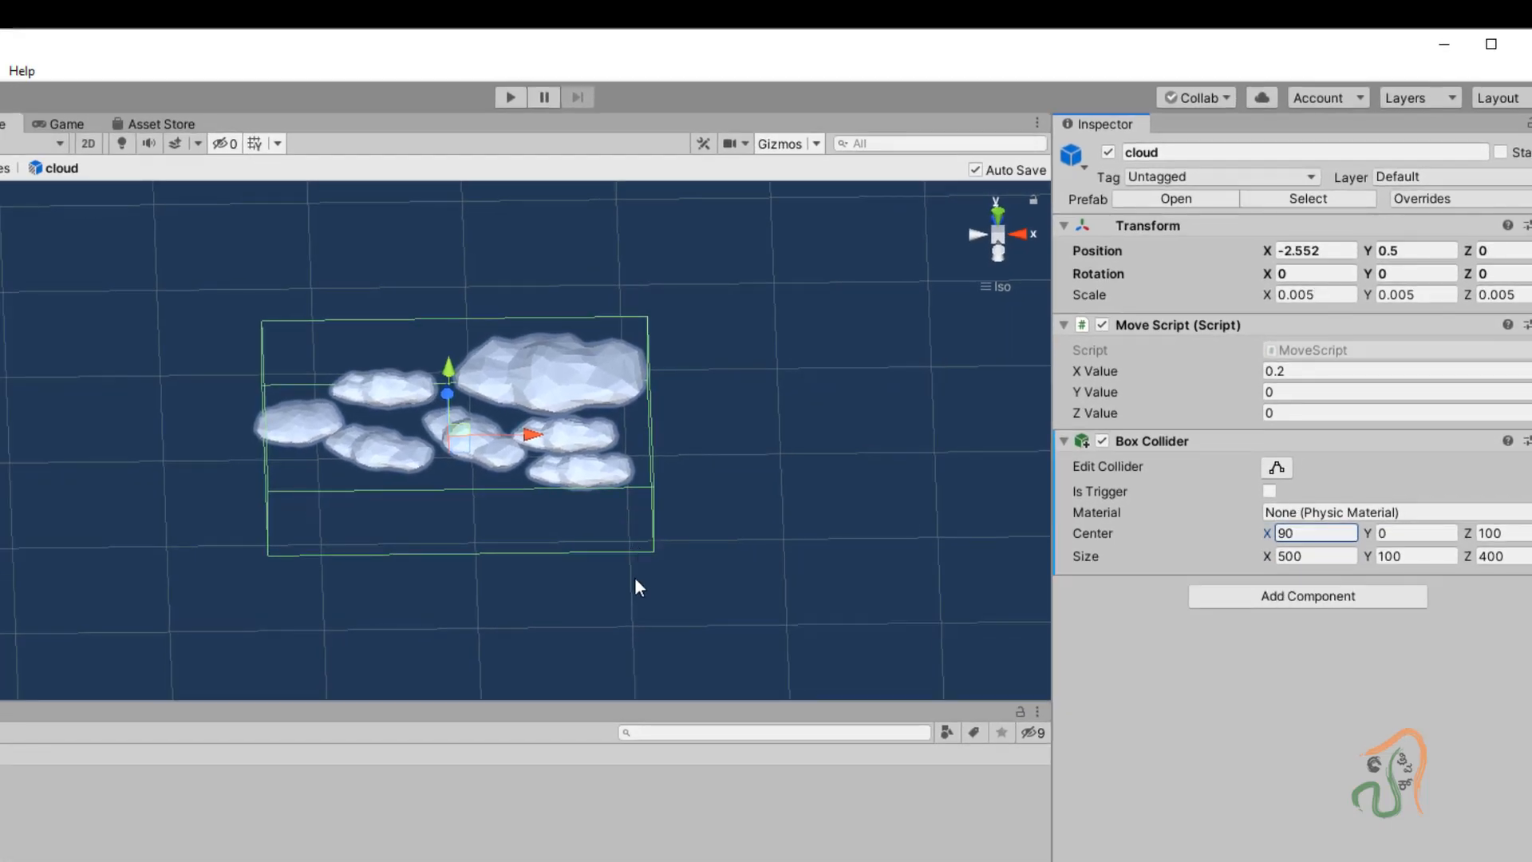
mouse_move(629, 587)
middle_down()
mouse_move(623, 472)
mouse_move(621, 563)
middle_up()
alt+drag(644, 558, 638, 608)
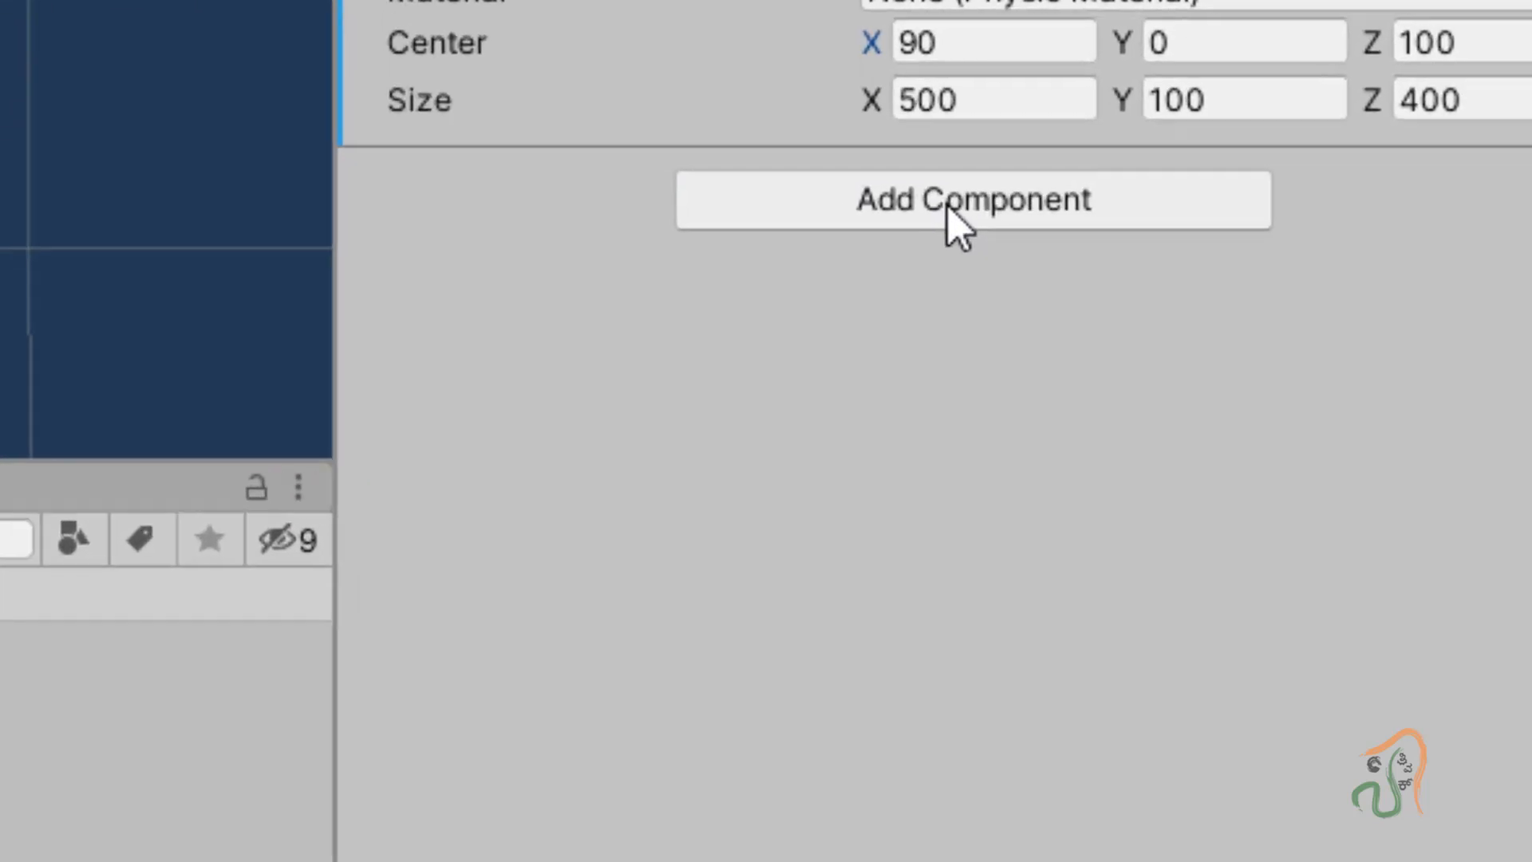
Step: Add a Rigidbody to the cloud with Use Gravity off and make its Box Collider a trigger
click(1301, 602)
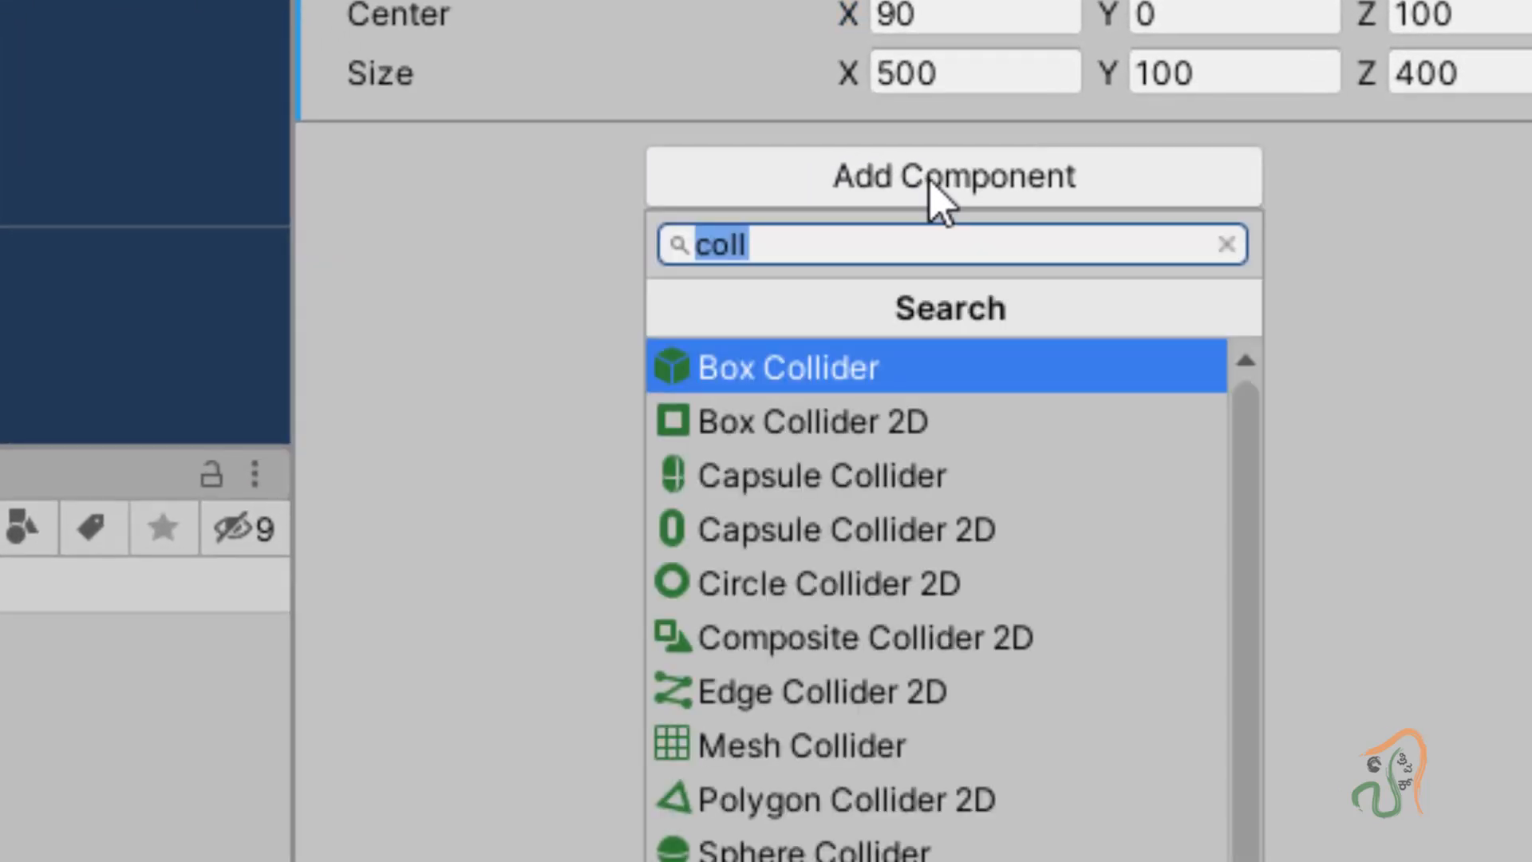
text(rigi)
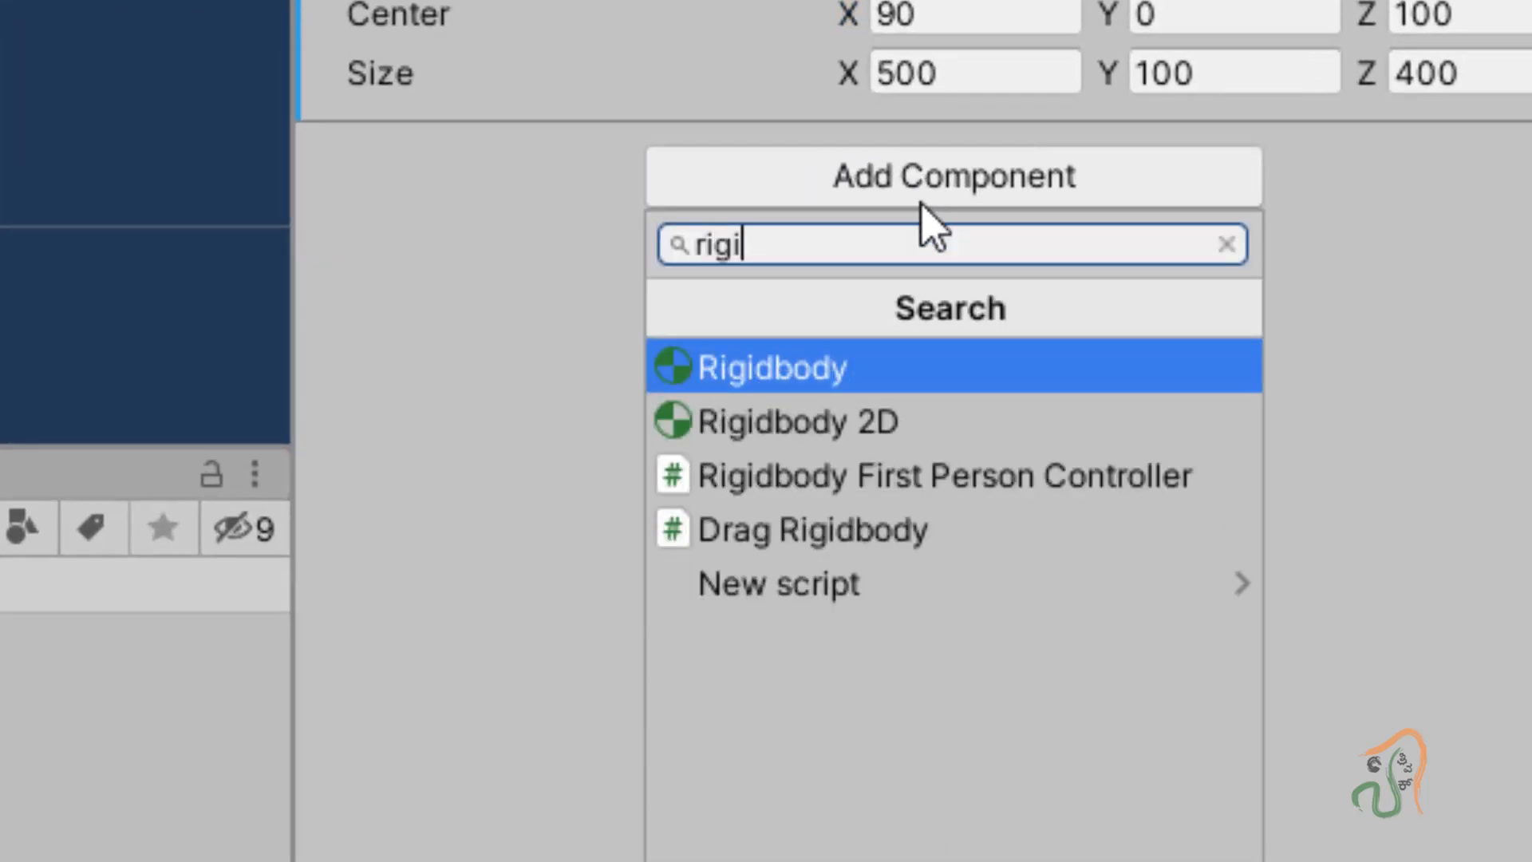
click(884, 355)
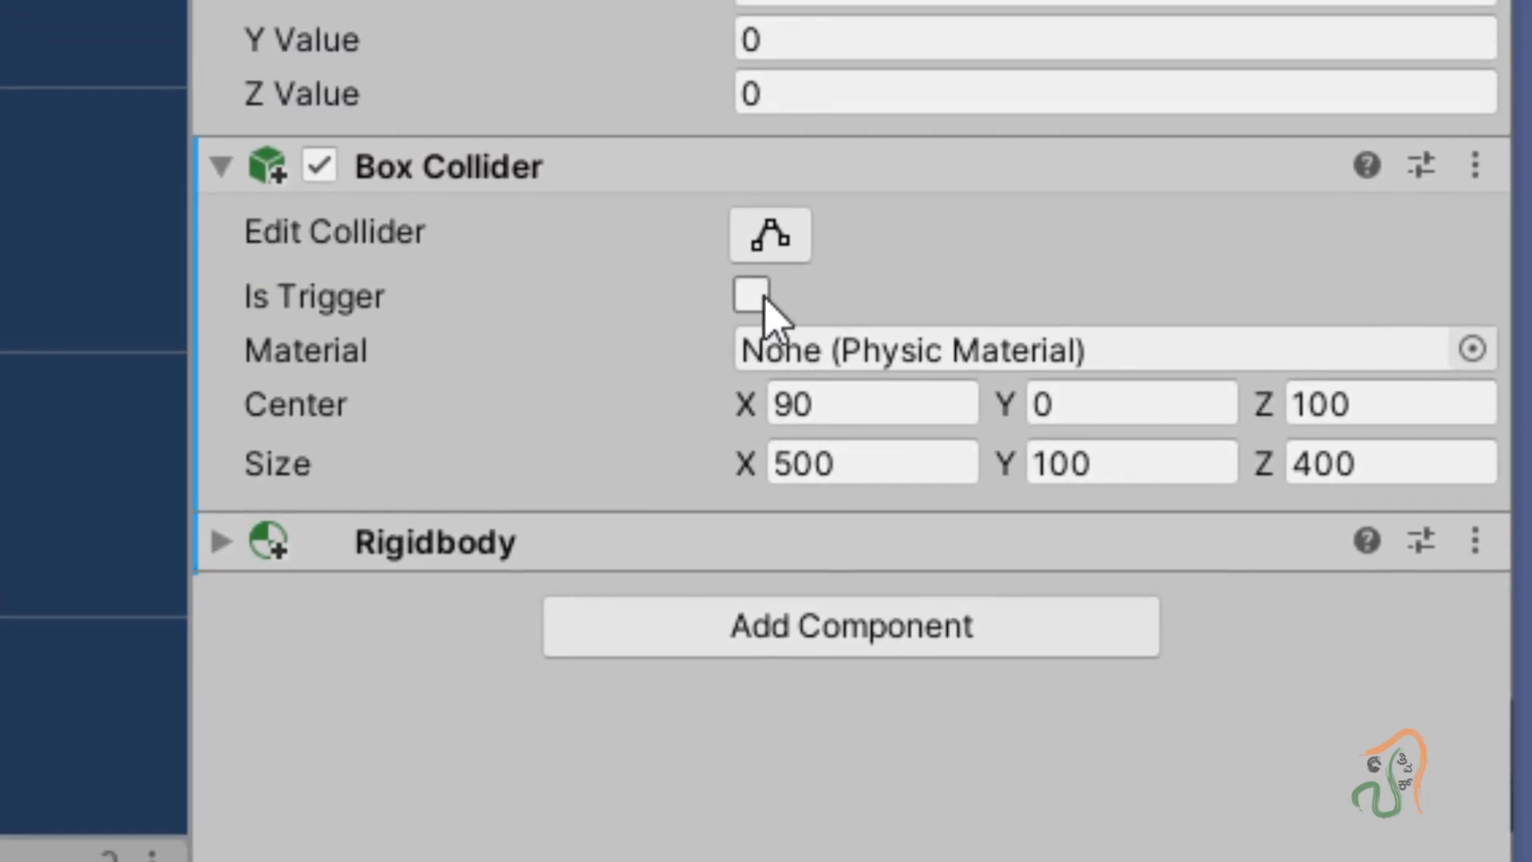
click(762, 297)
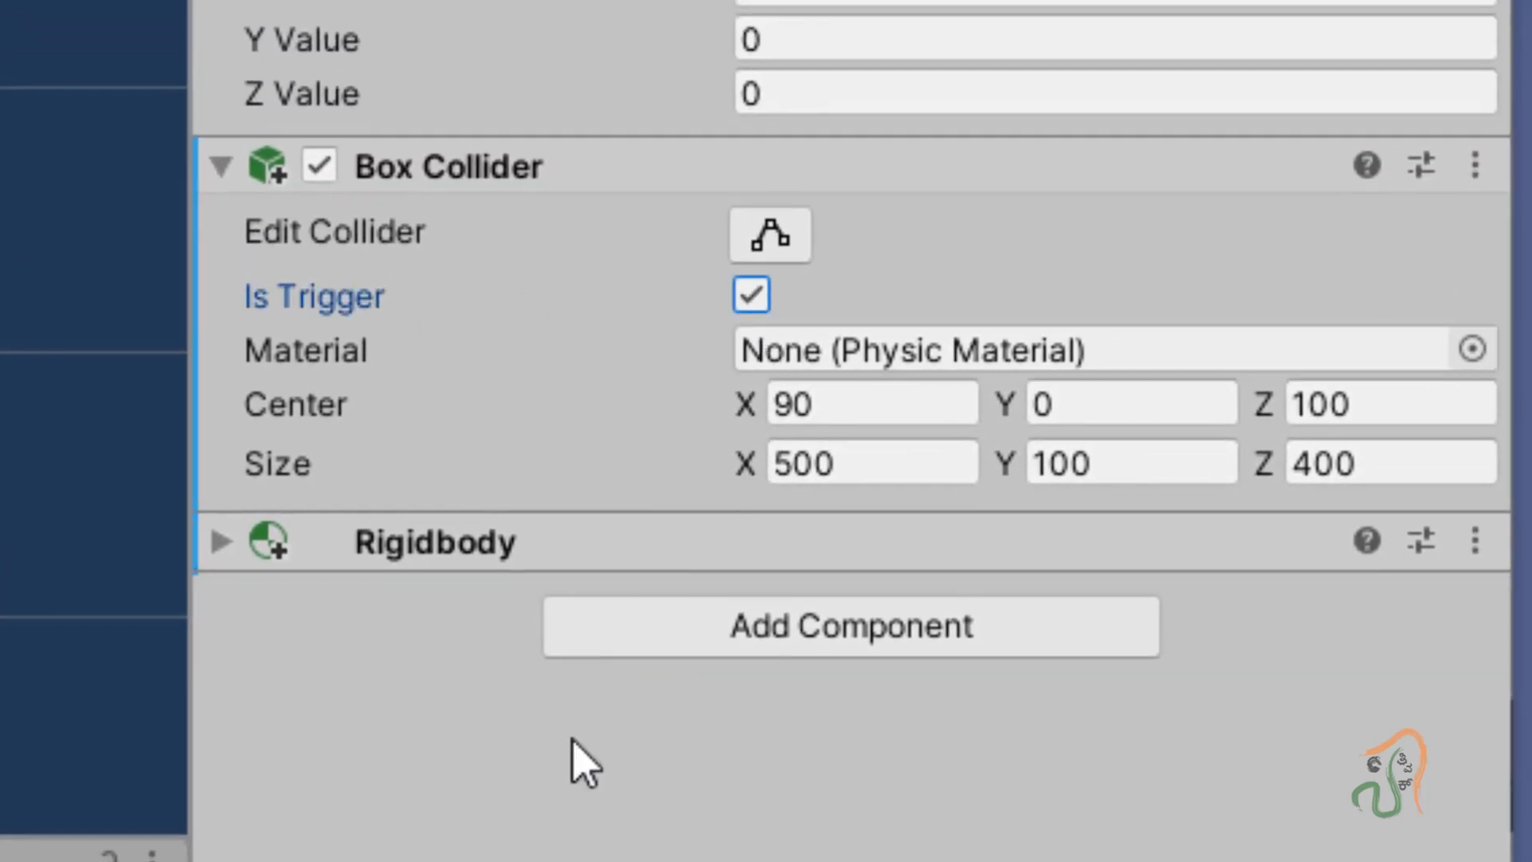
click(219, 542)
click(754, 768)
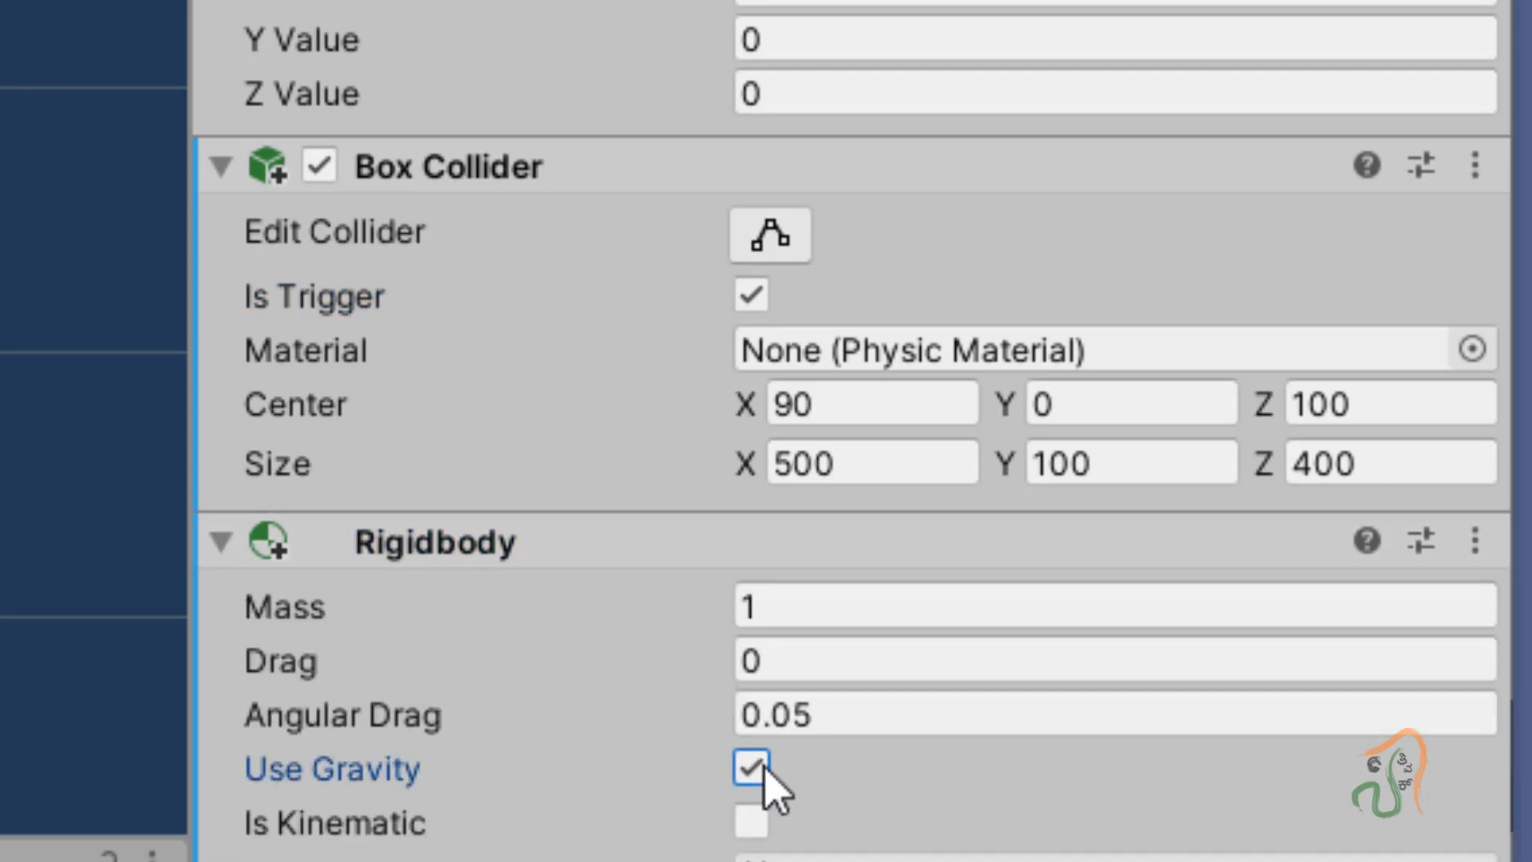
click(753, 768)
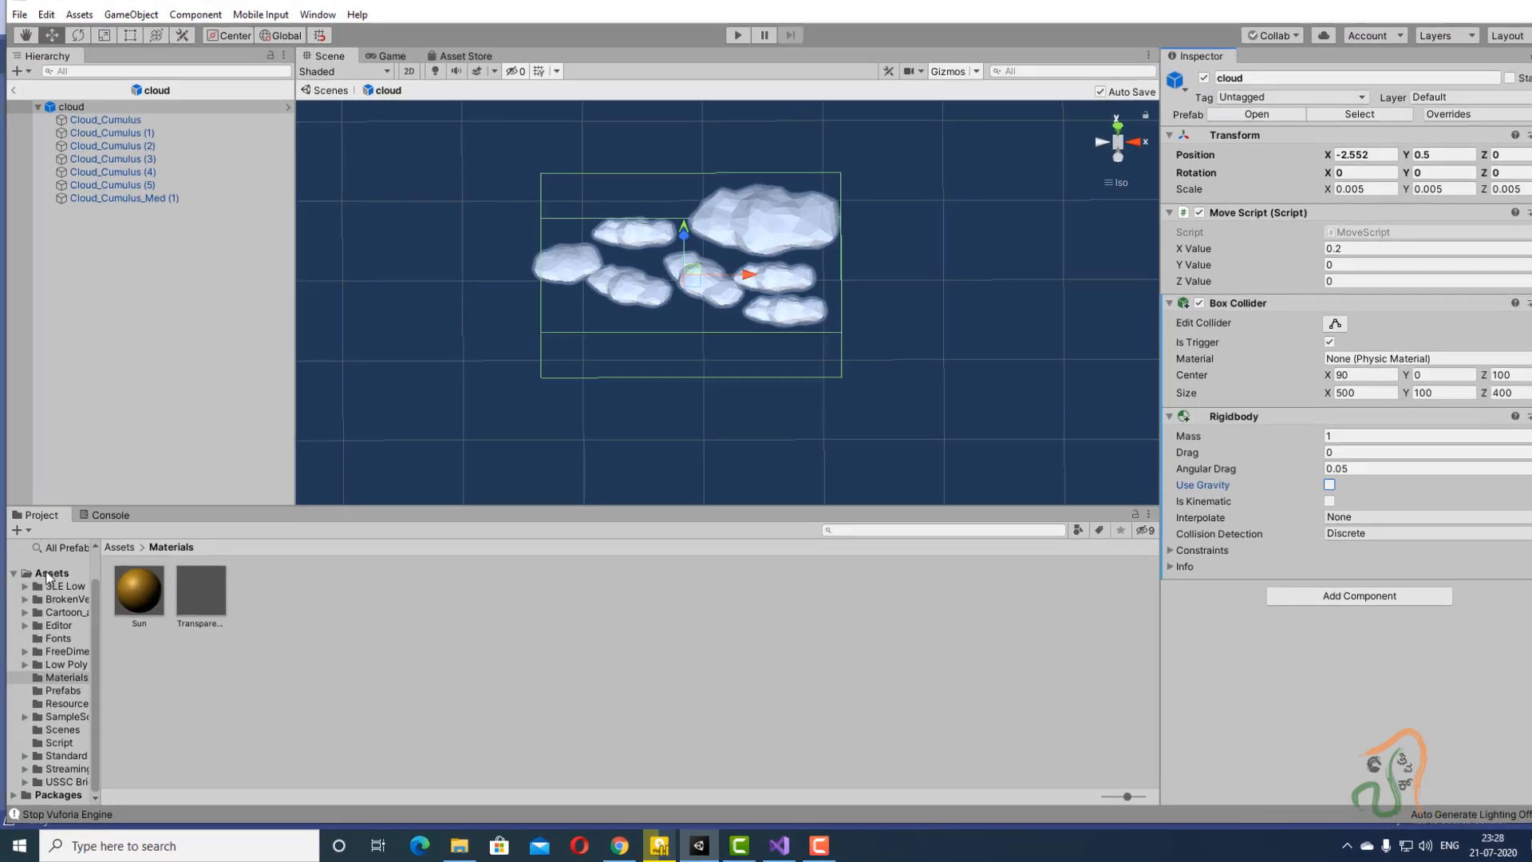
Step: Attach the ResetPosition script from the Assets Script folder to the root cloud object
click(49, 579)
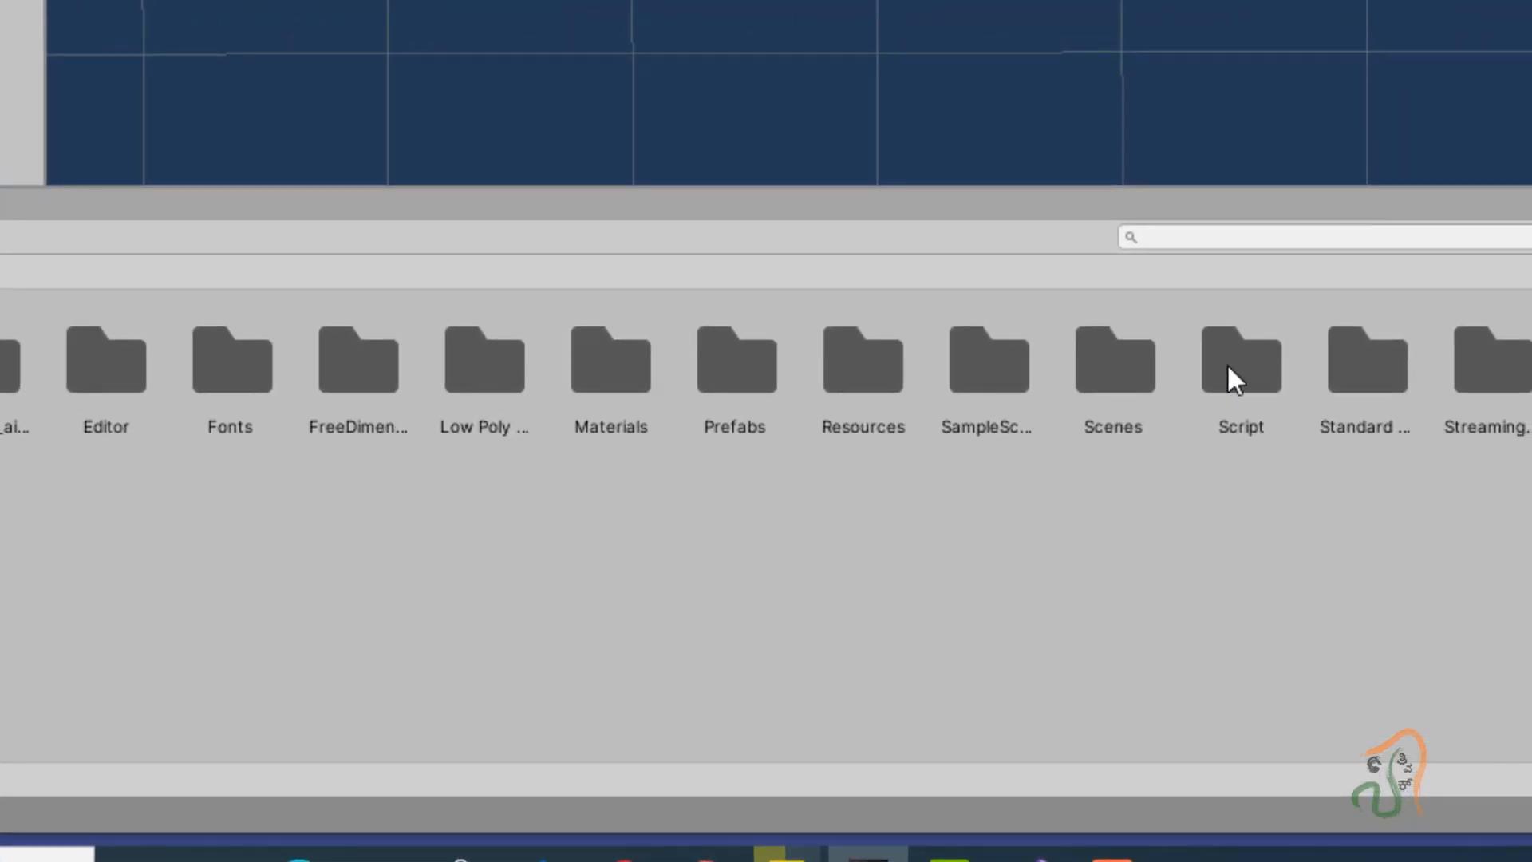
double_click(1229, 373)
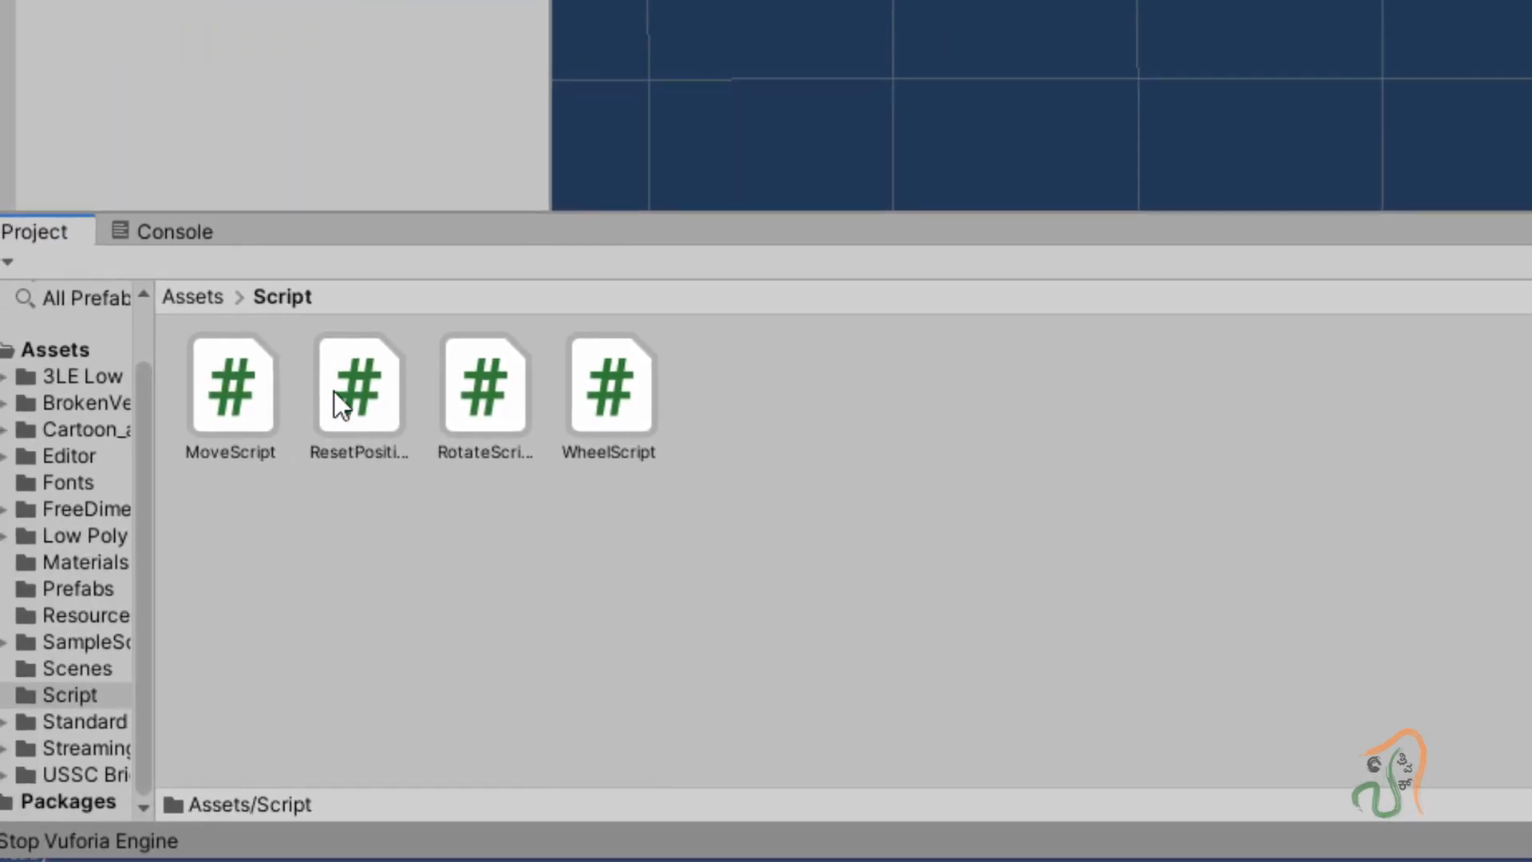
click(338, 401)
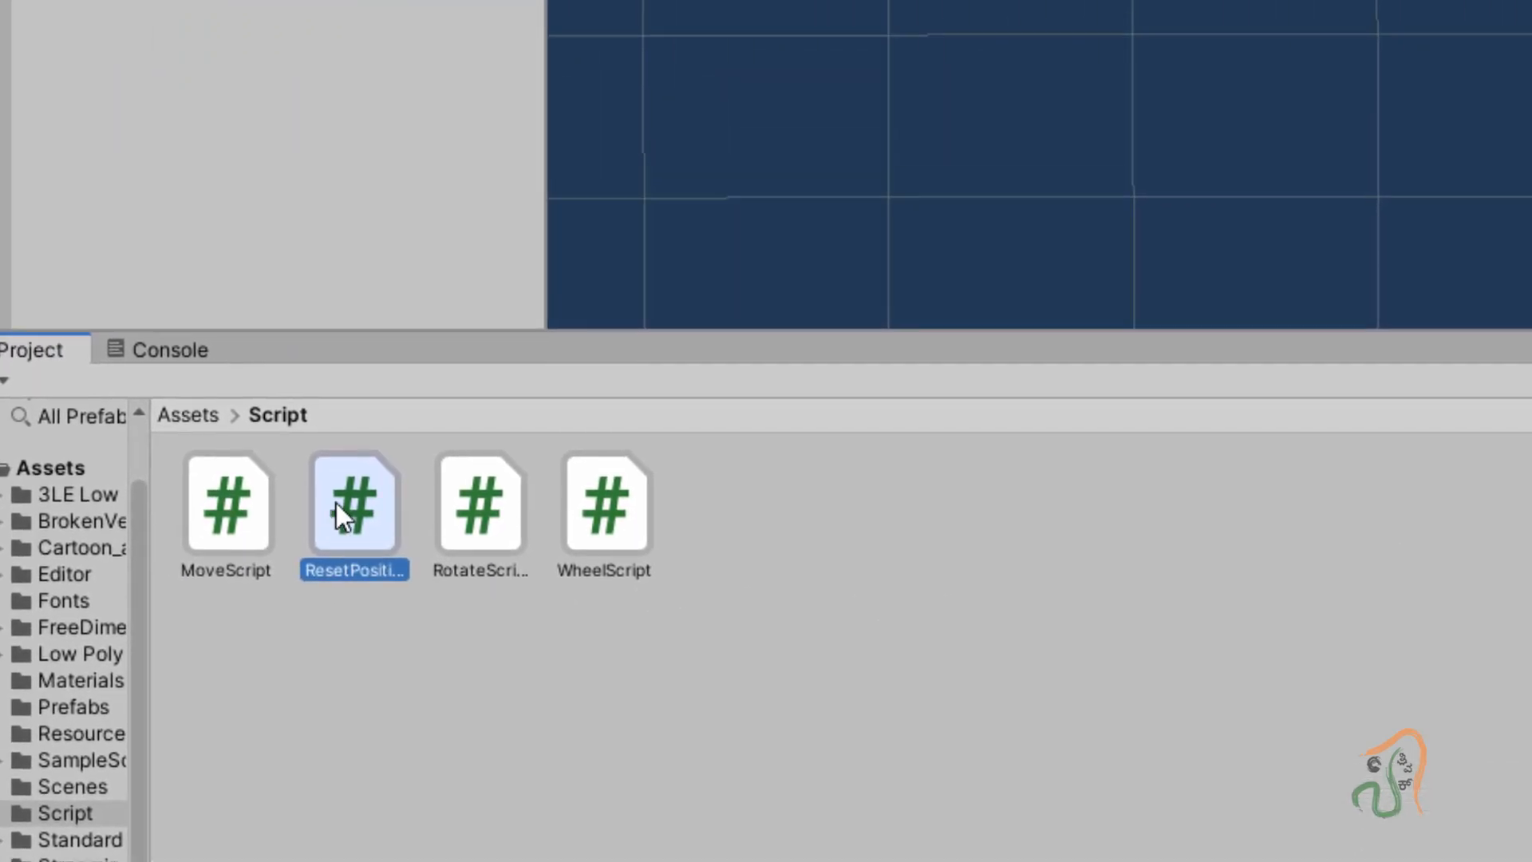
drag(334, 390, 79, 59)
click(81, 61)
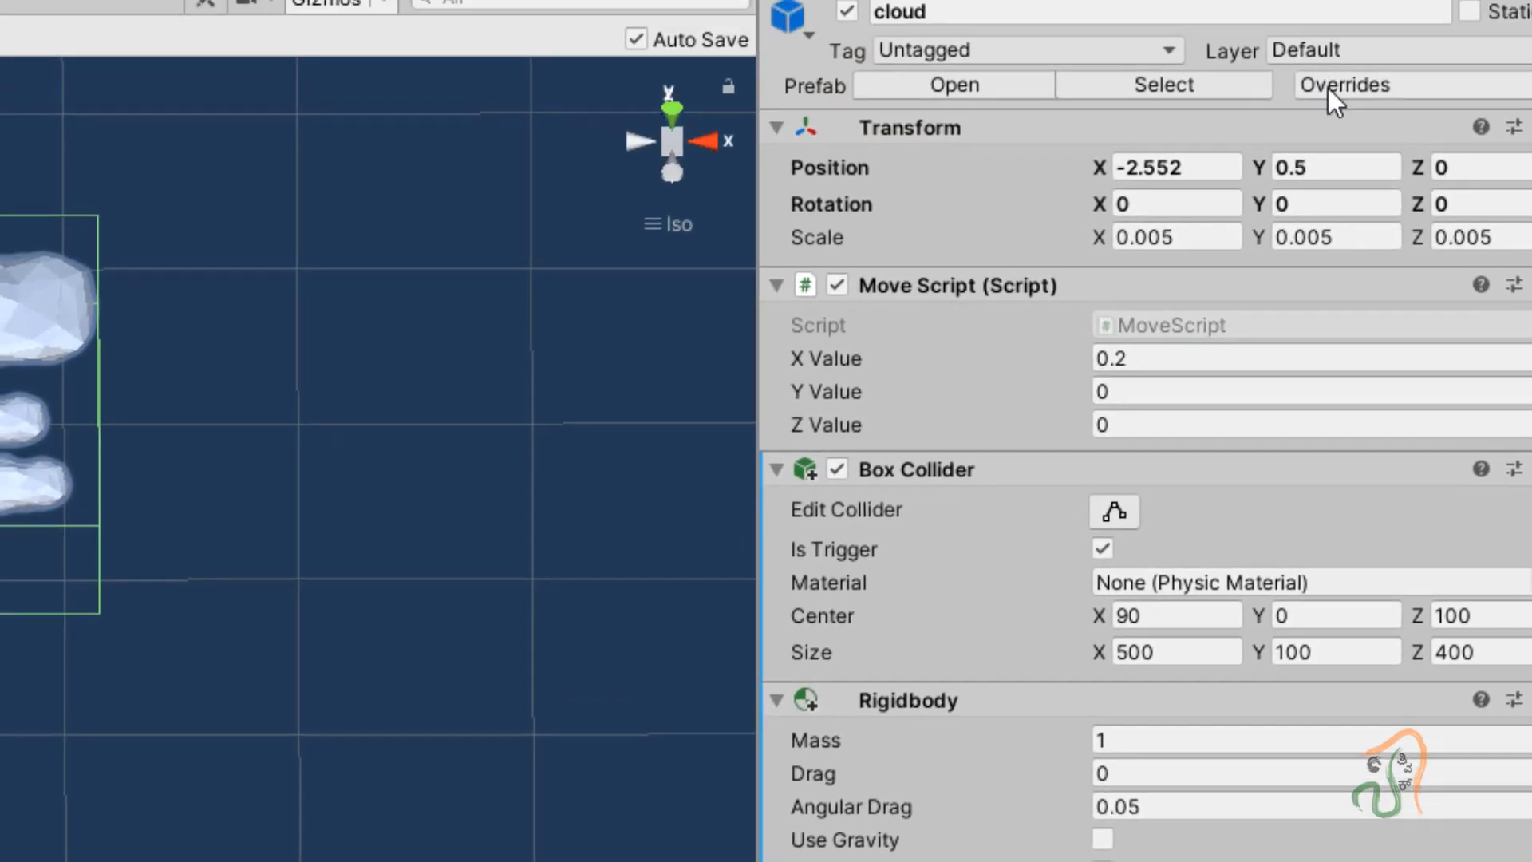
Step: Apply all of the cloud's overrides to the base prefab and return to the main scene
click(1327, 87)
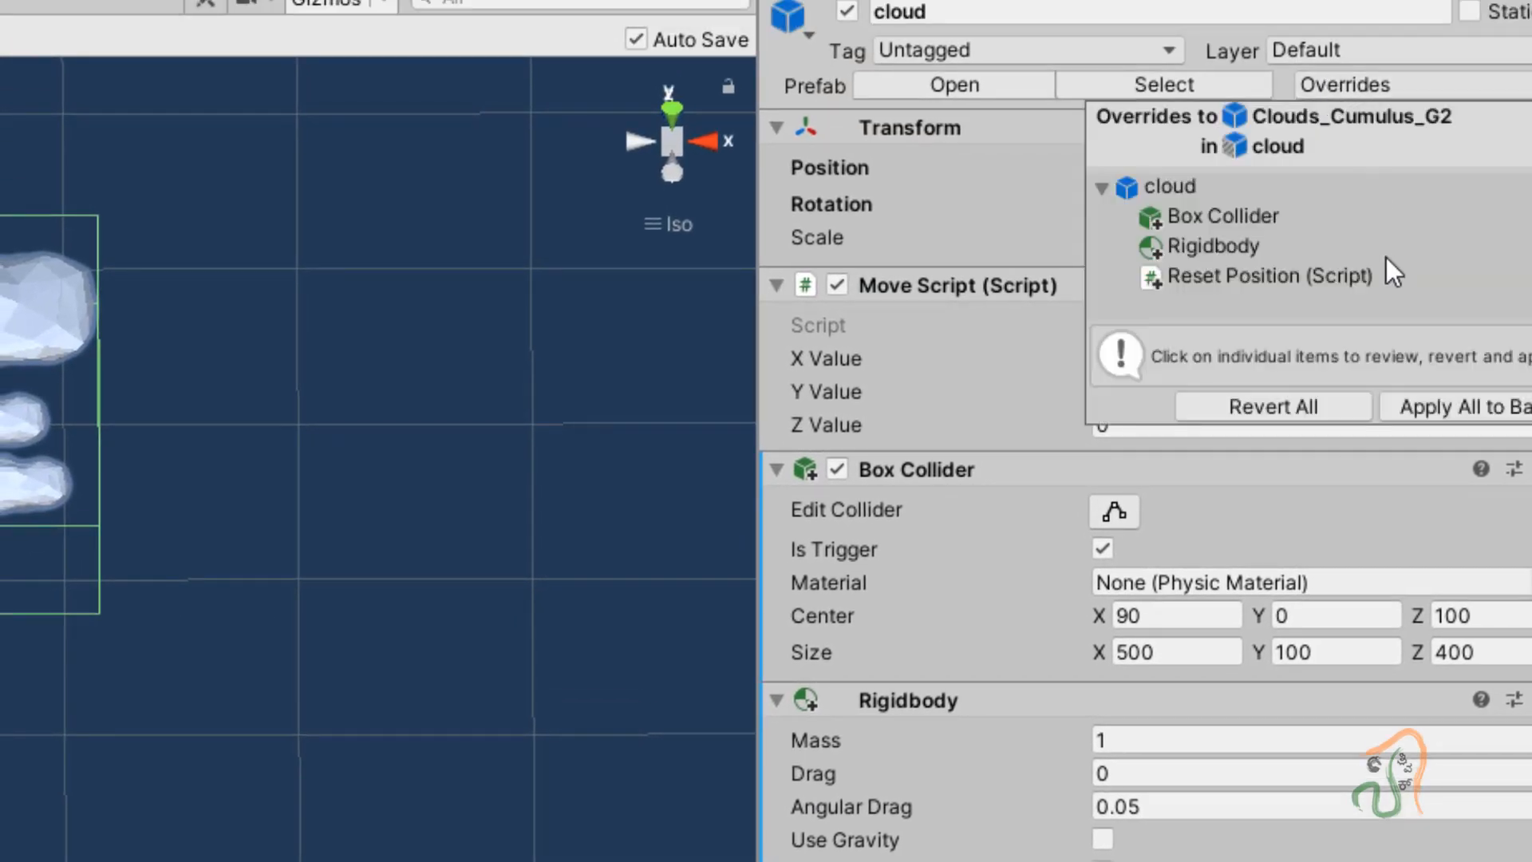
click(1425, 415)
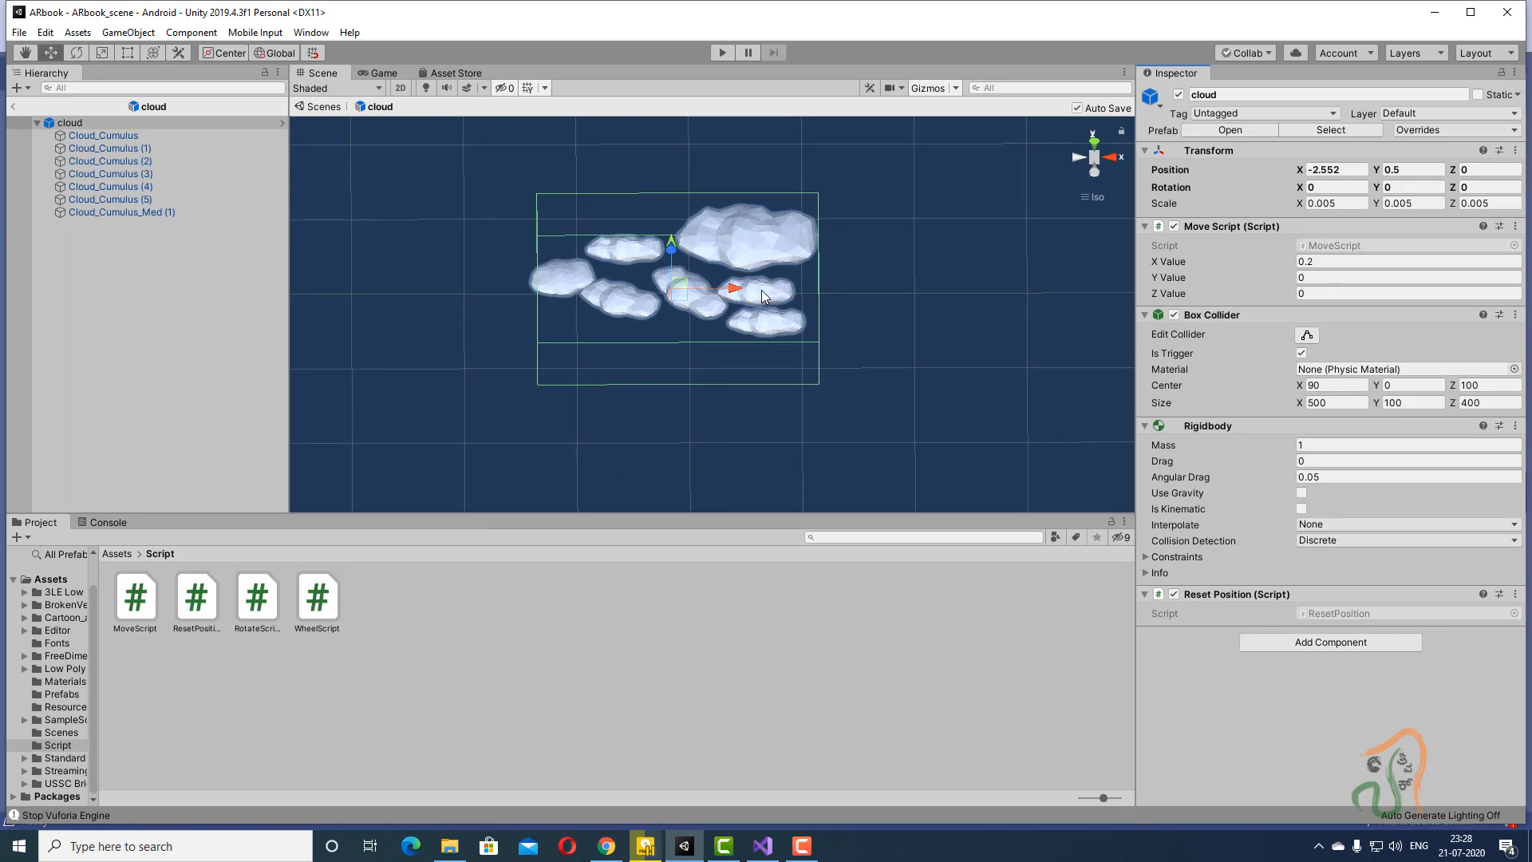
click(319, 107)
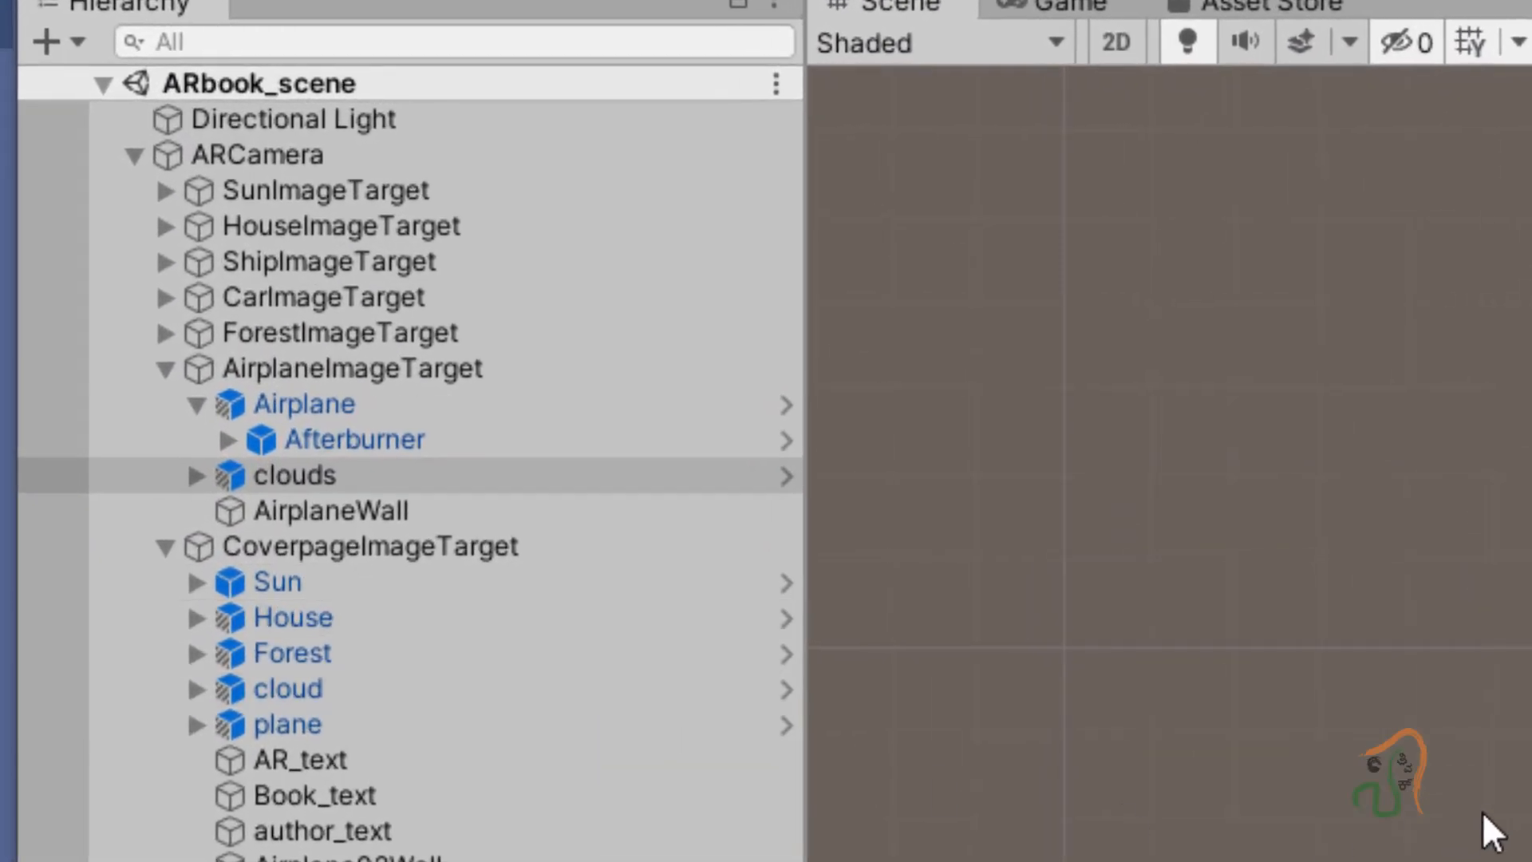
scroll(1481, 811, down, 3)
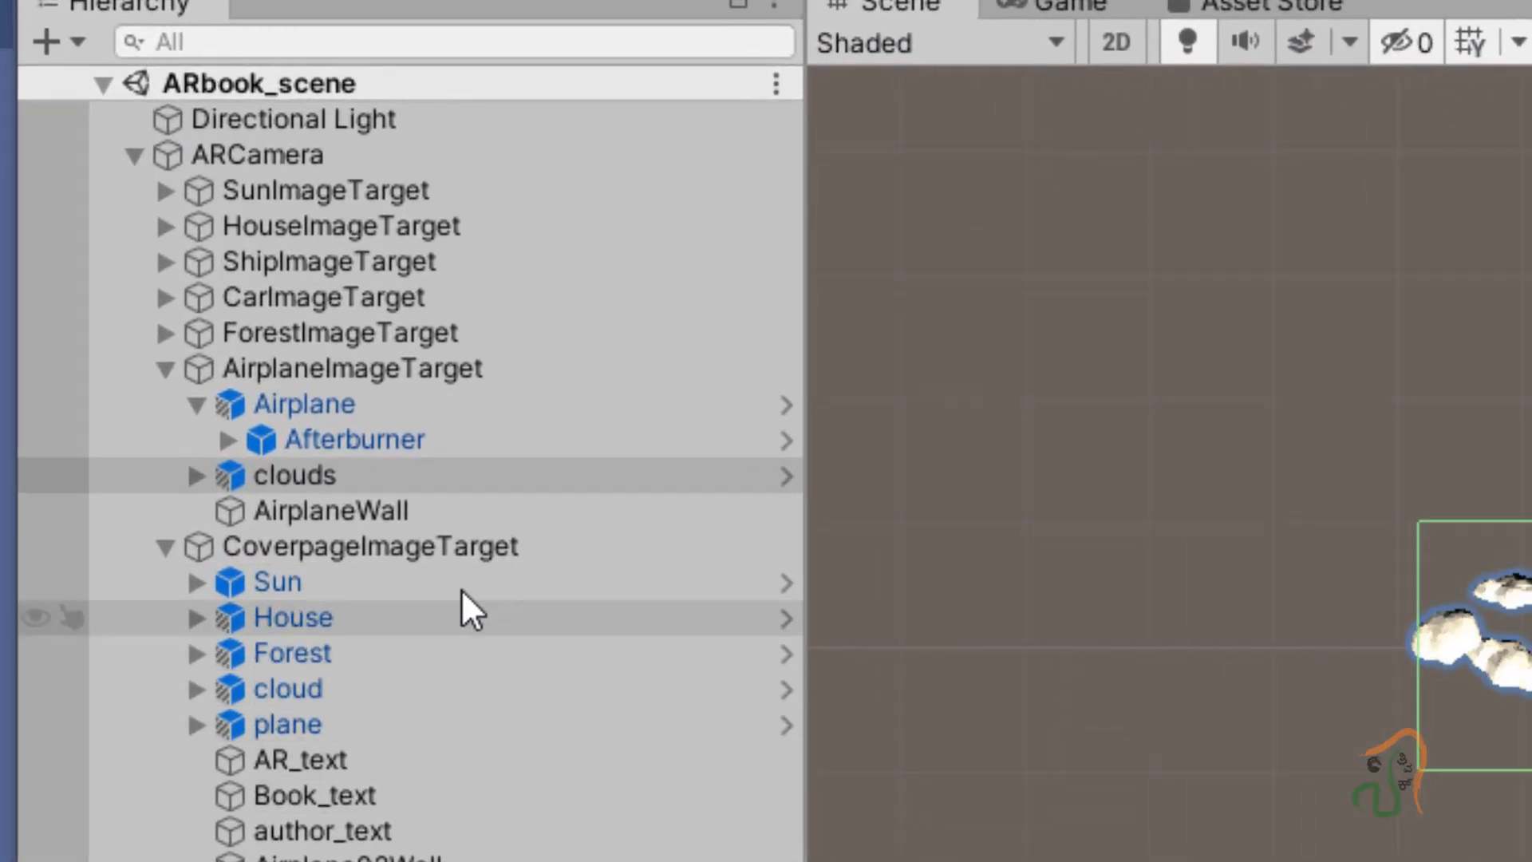
Step: Duplicate AirplaneWall under AirplaneImageTarget and name the copy CloudWall
click(396, 368)
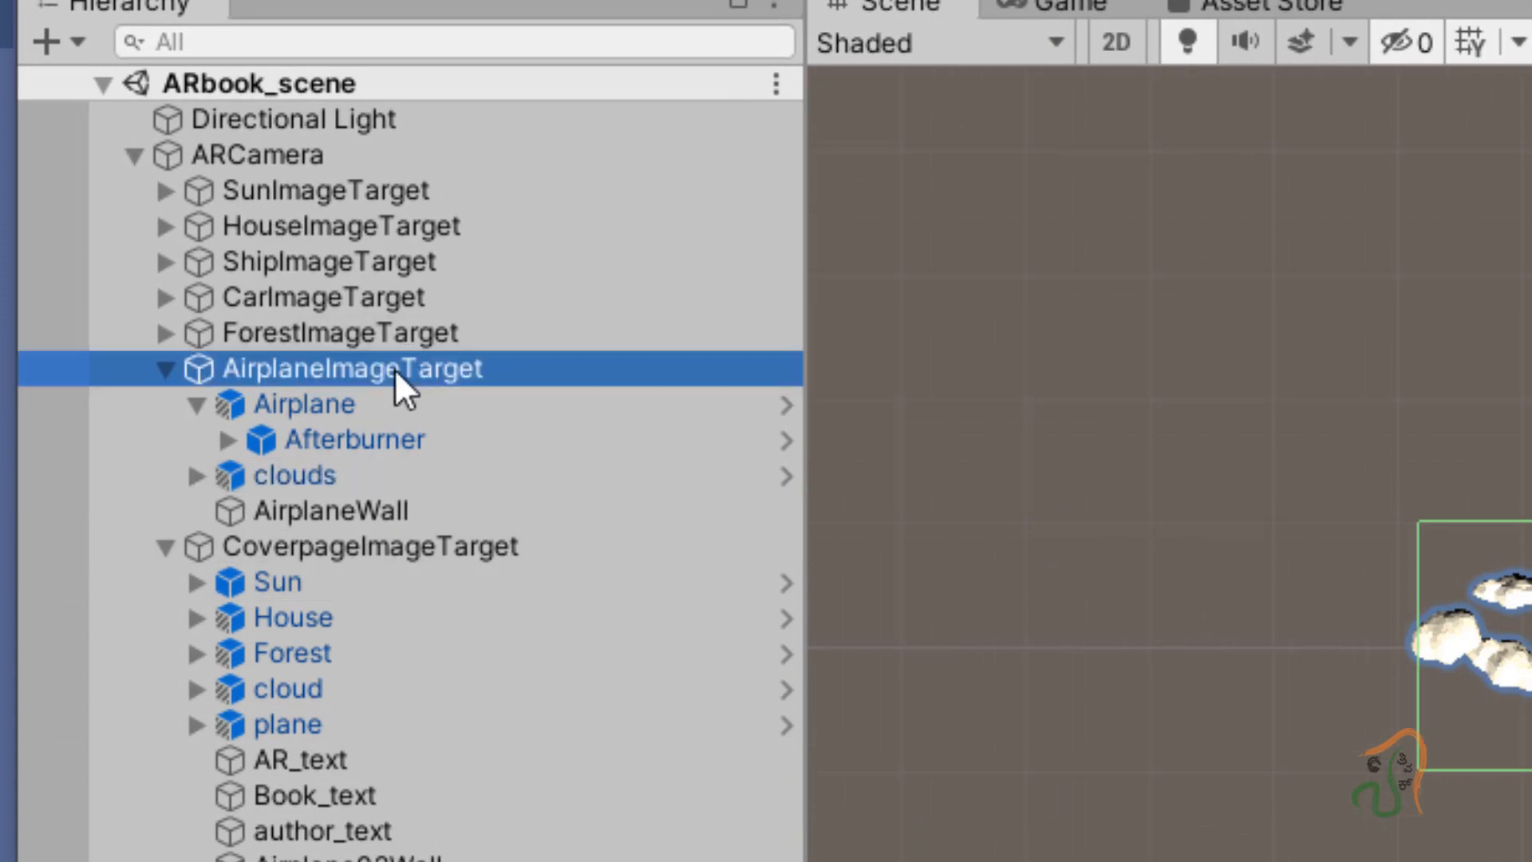
click(353, 503)
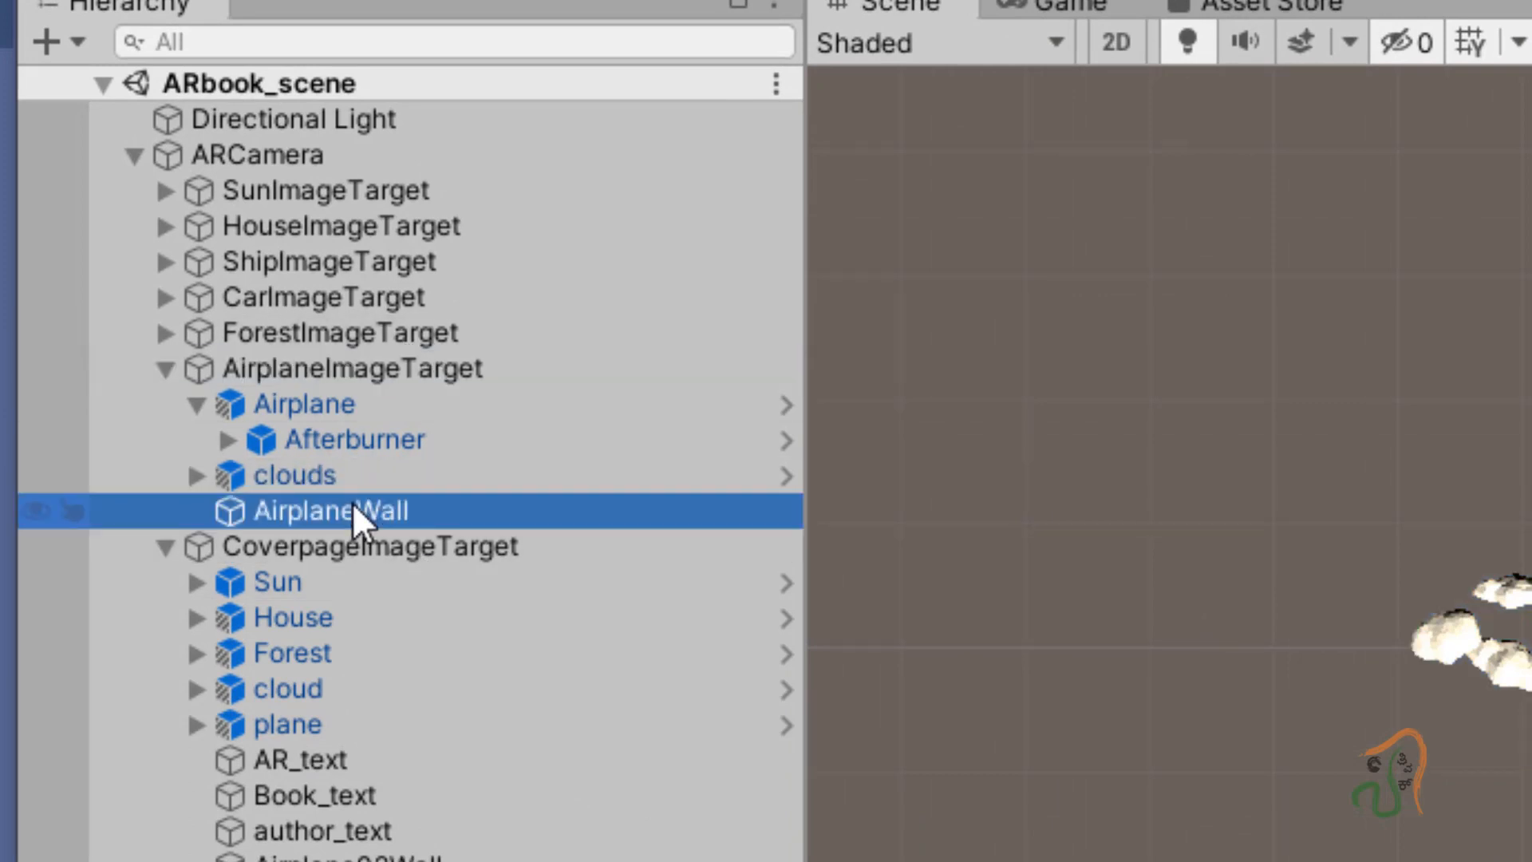
key(ctrl+d)
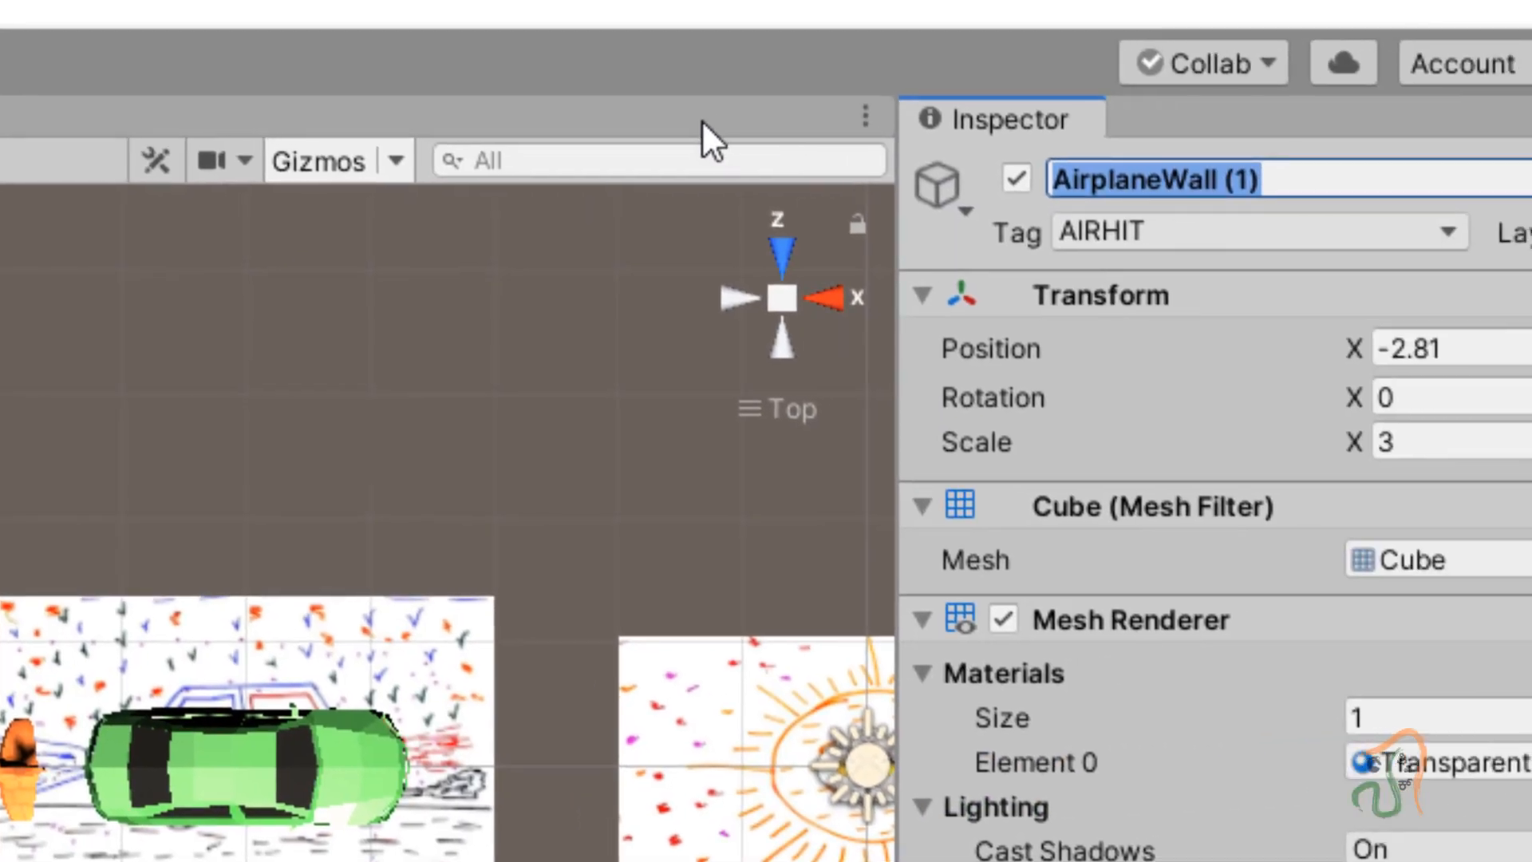
text(cloudwall)
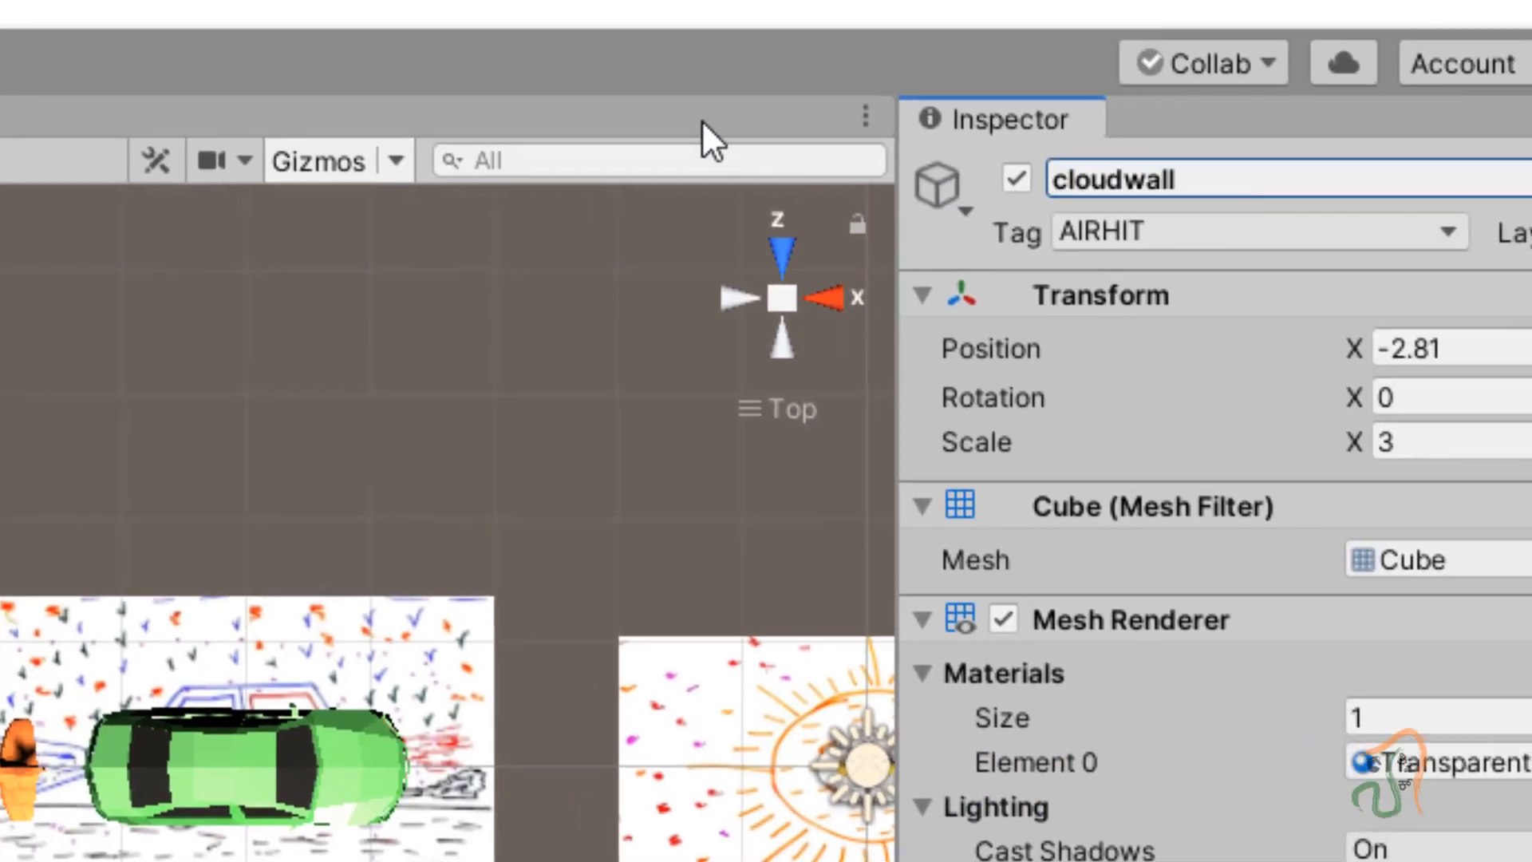
key(Return)
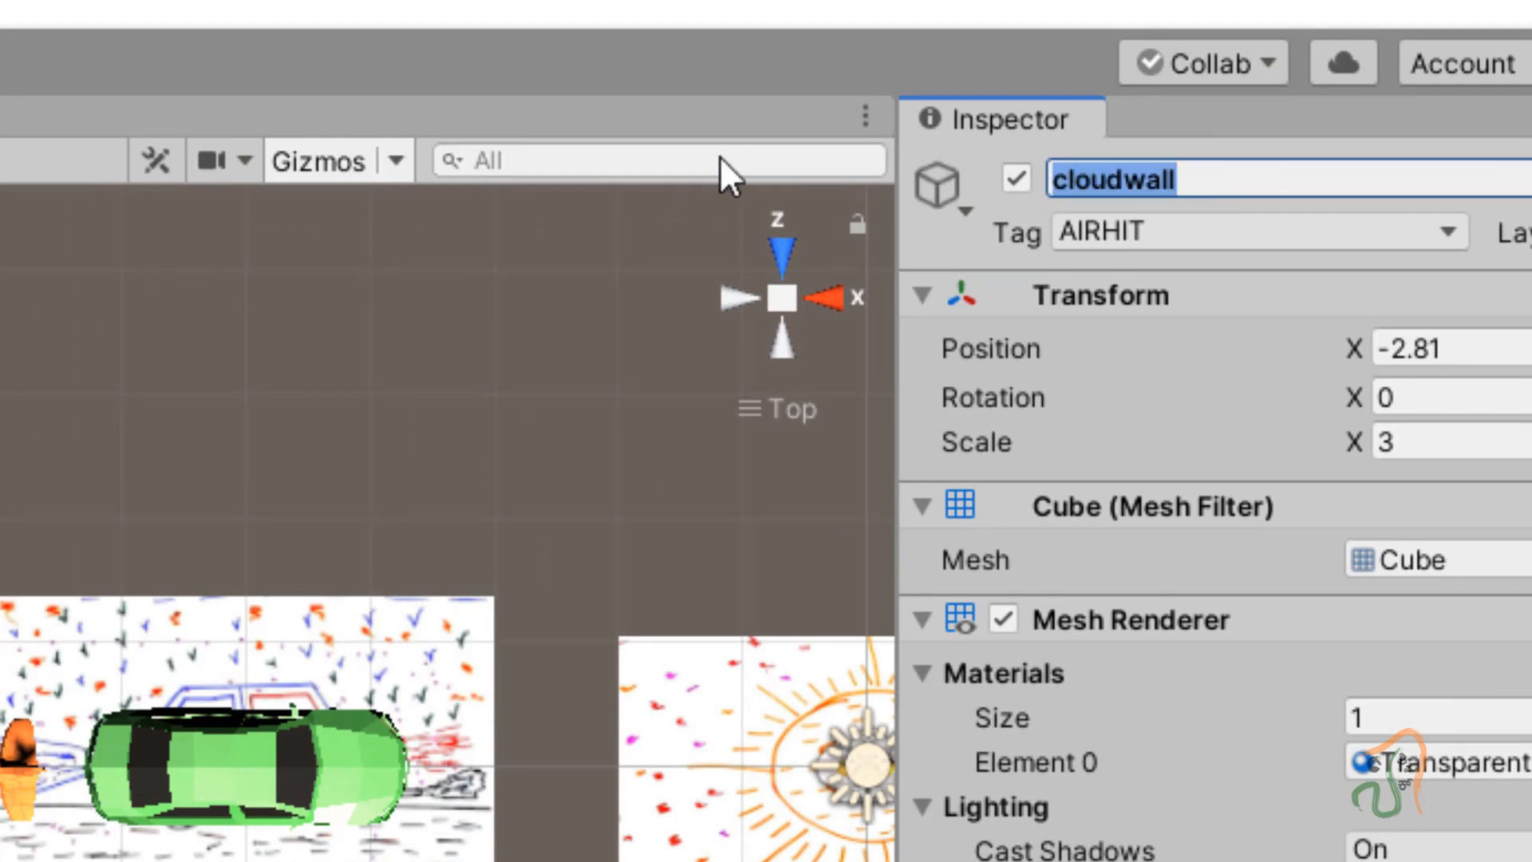
text(Clou)
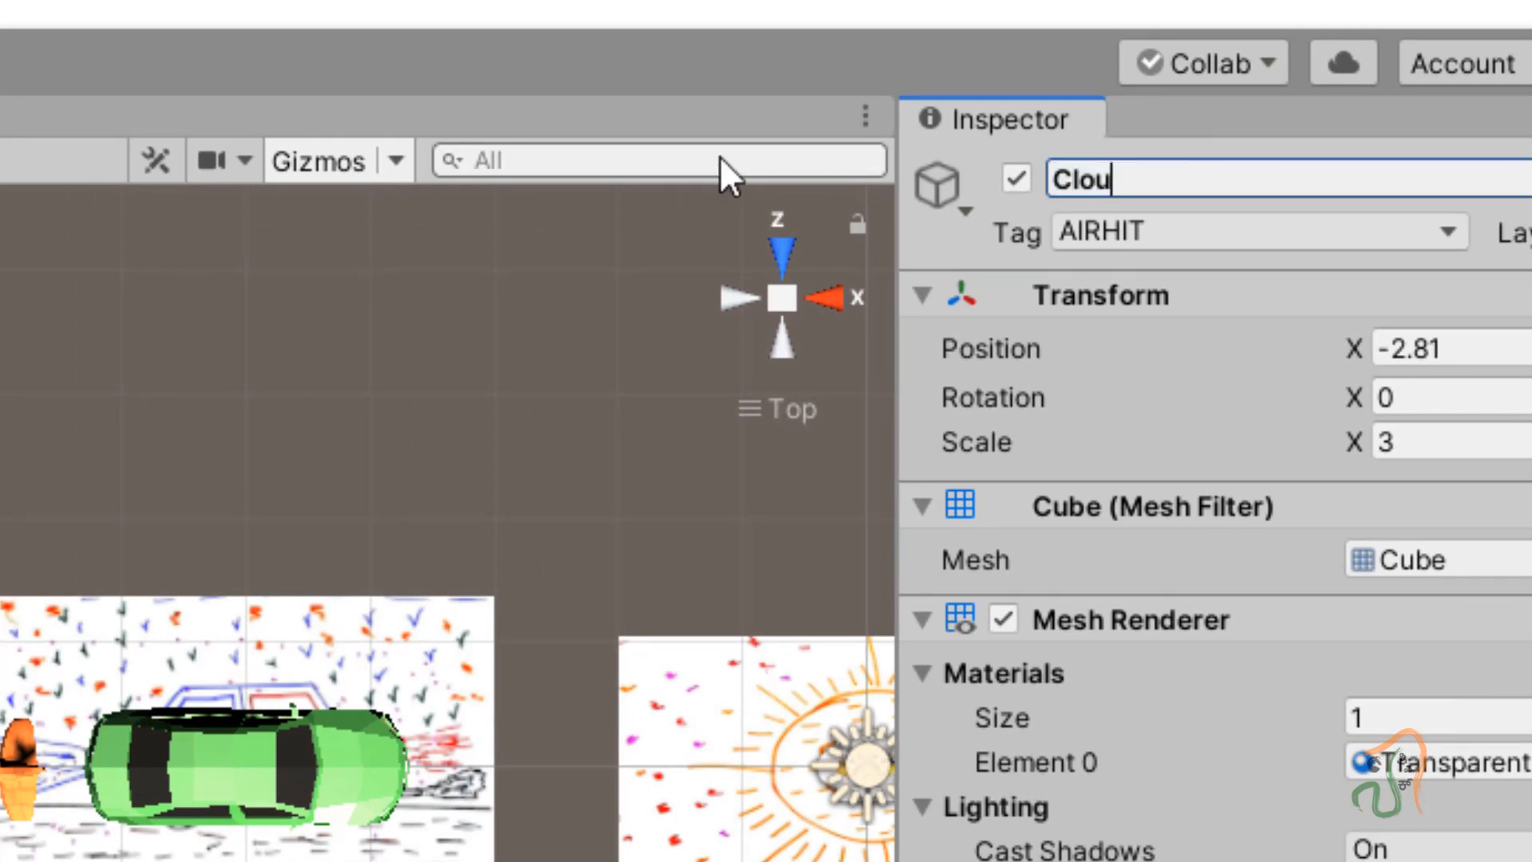
text(dWall)
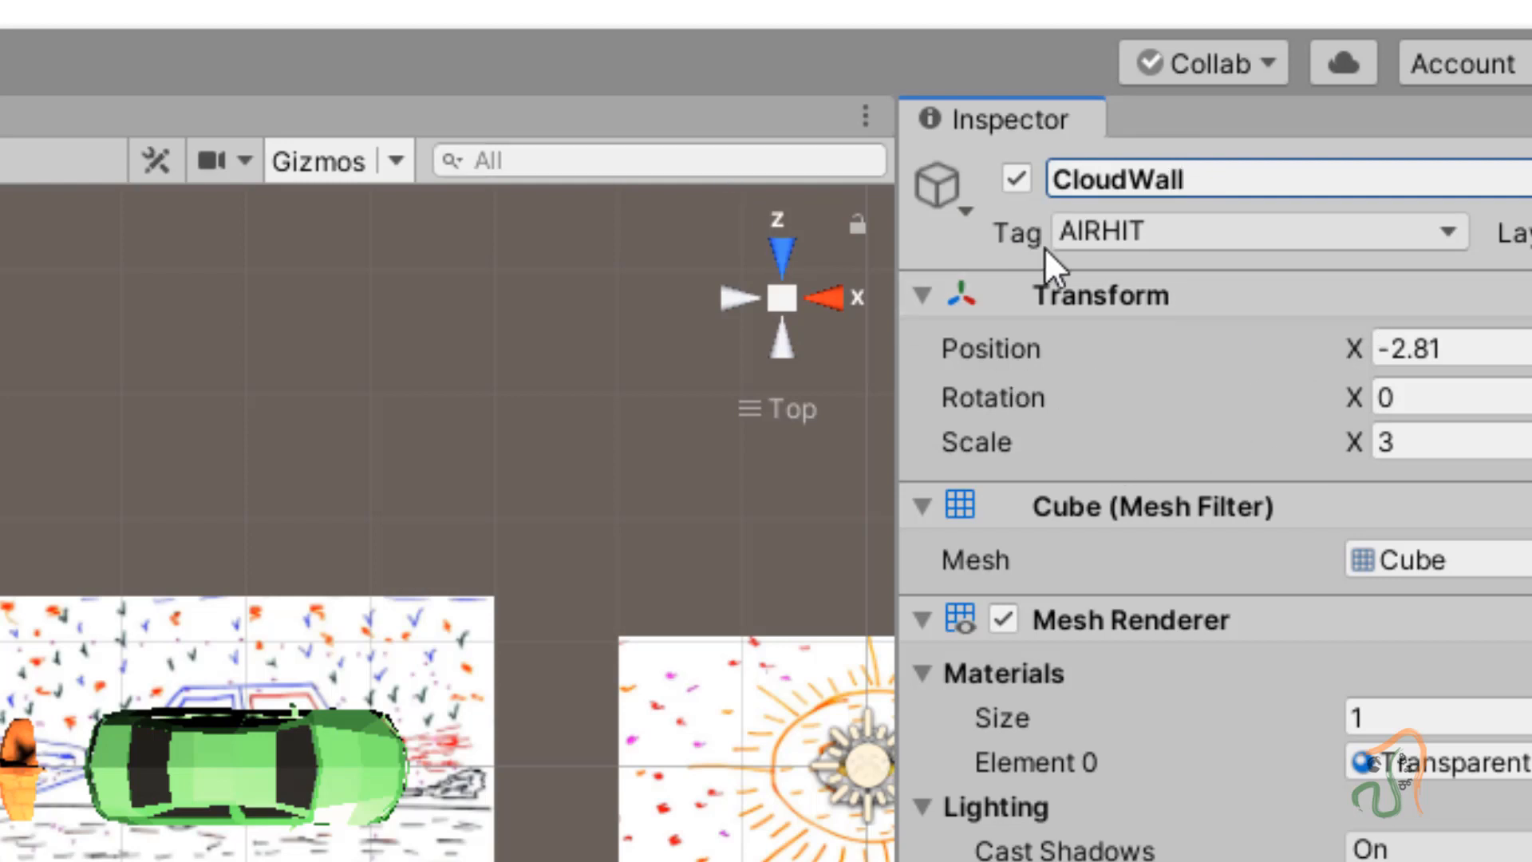
Step: Create a new tag named CLOUDHIT in the project's tag list
click(1454, 230)
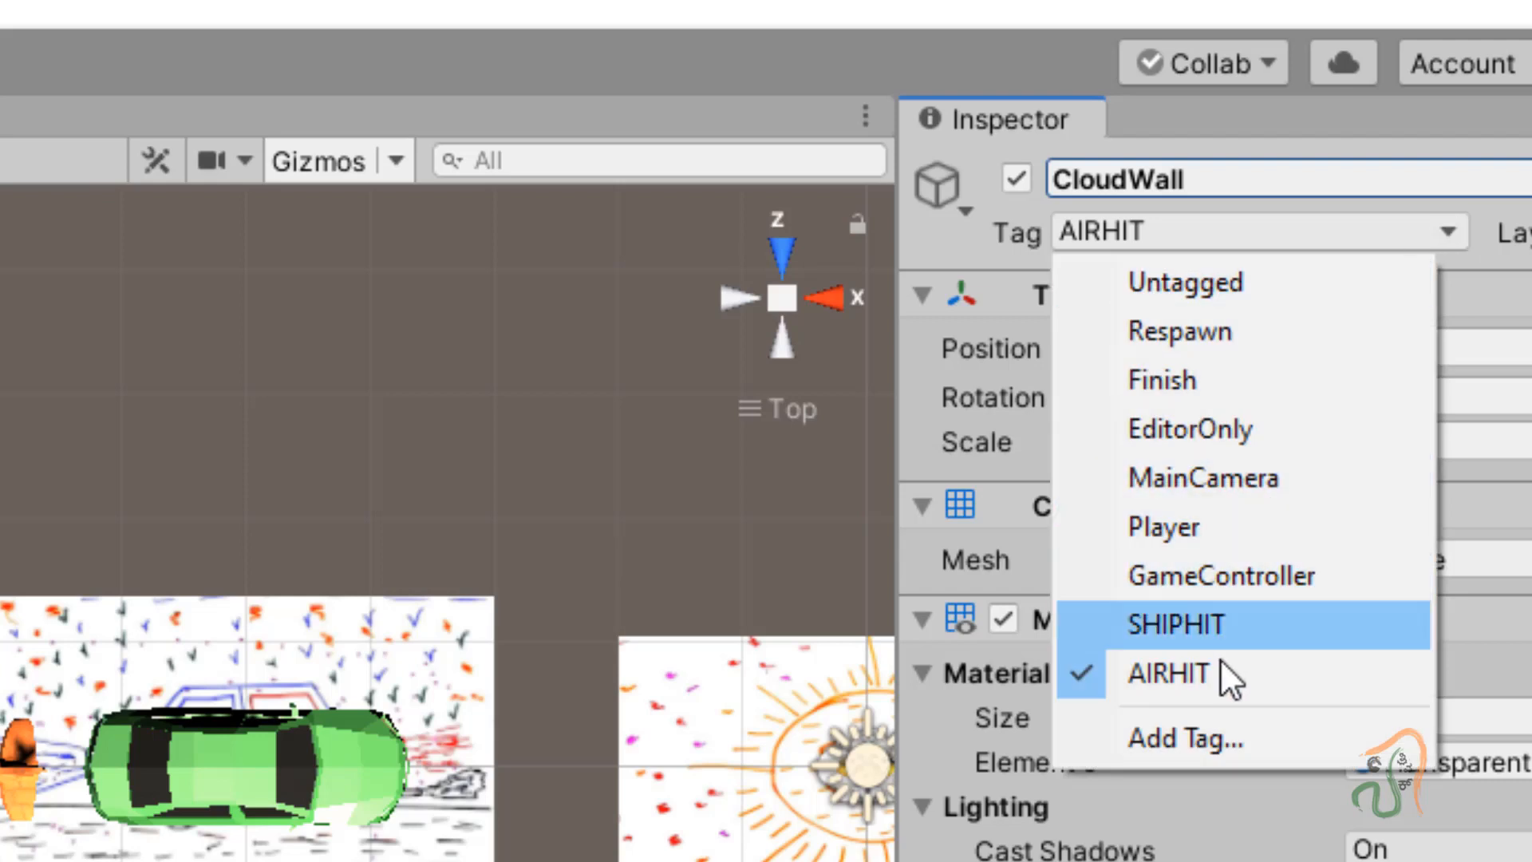
click(1204, 728)
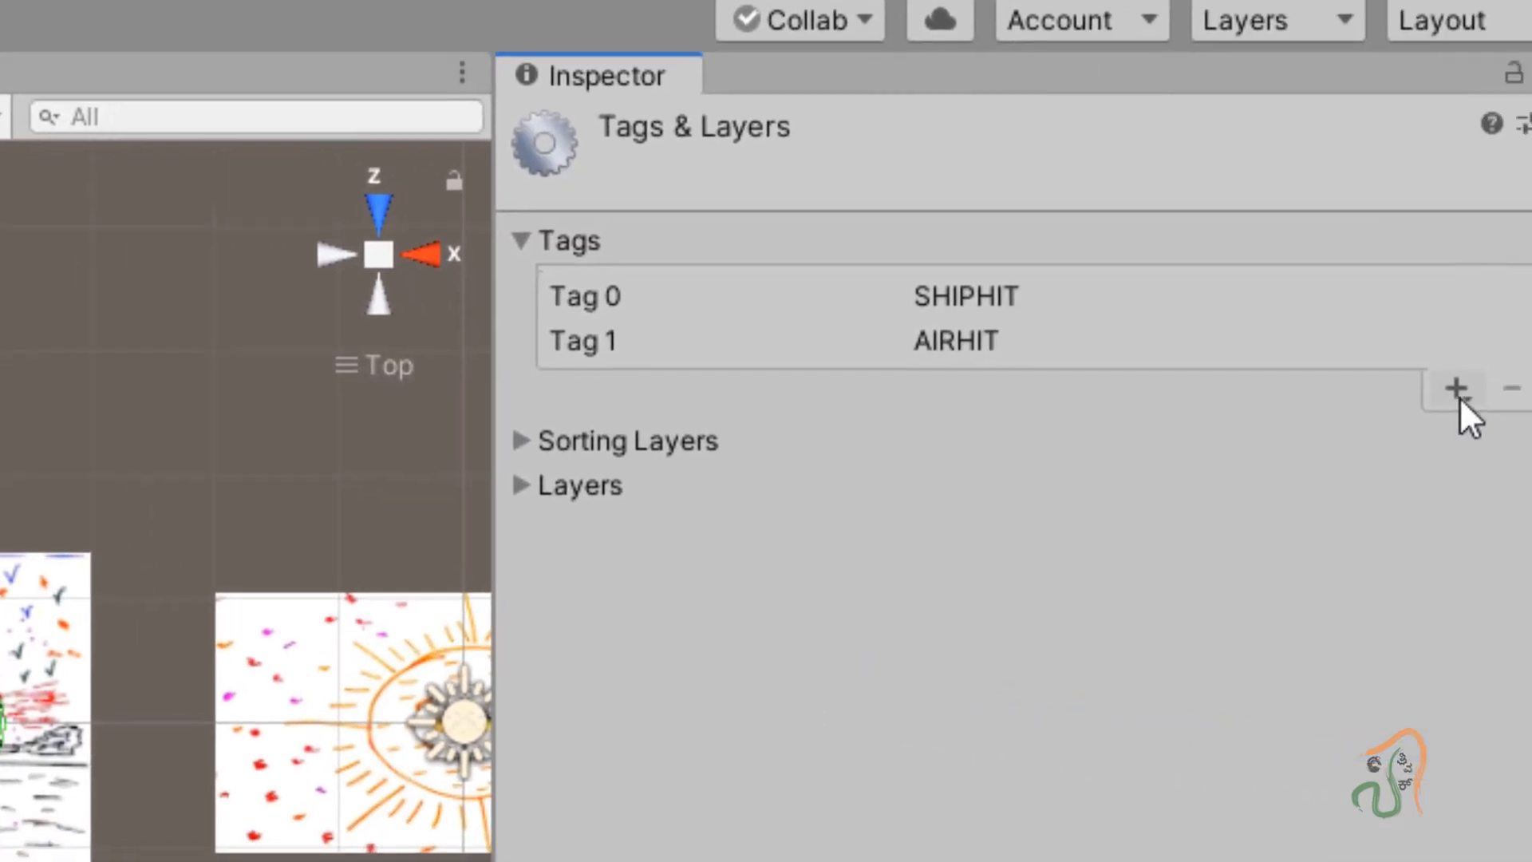
click(1392, 376)
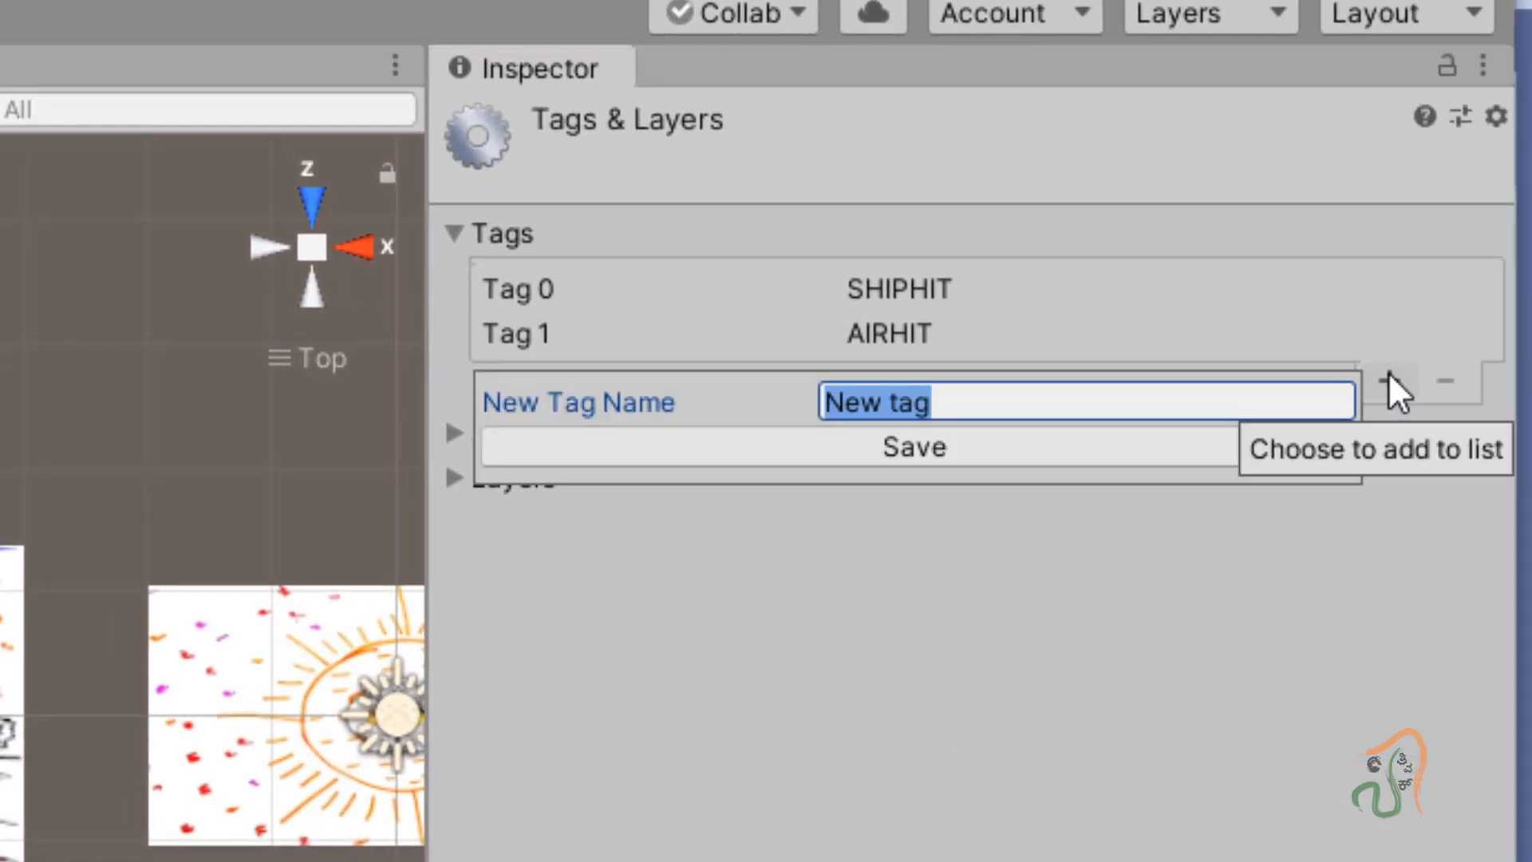
text(CL)
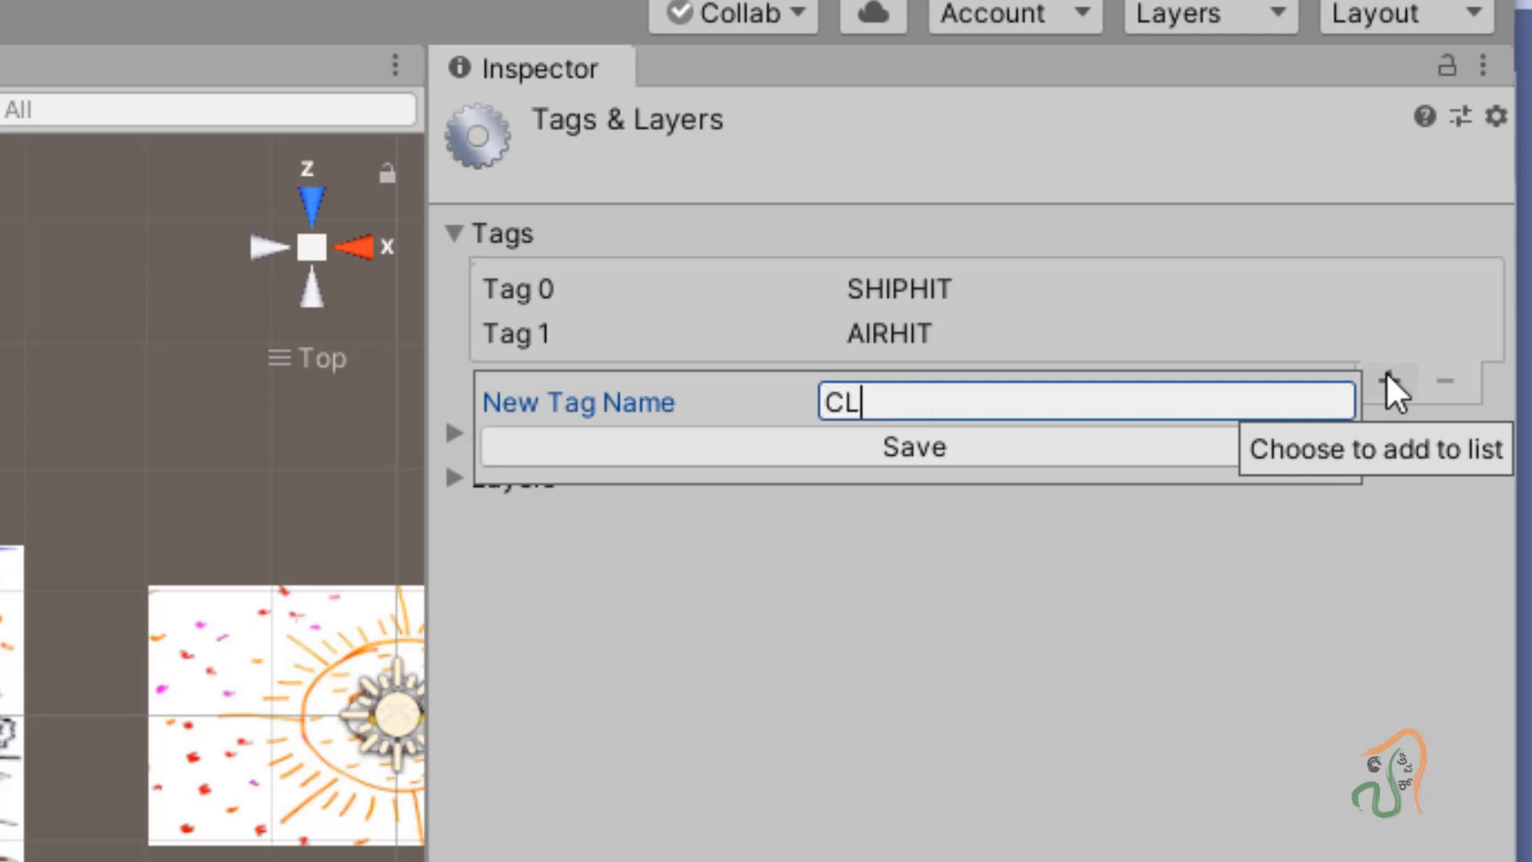
text(OUDHIT)
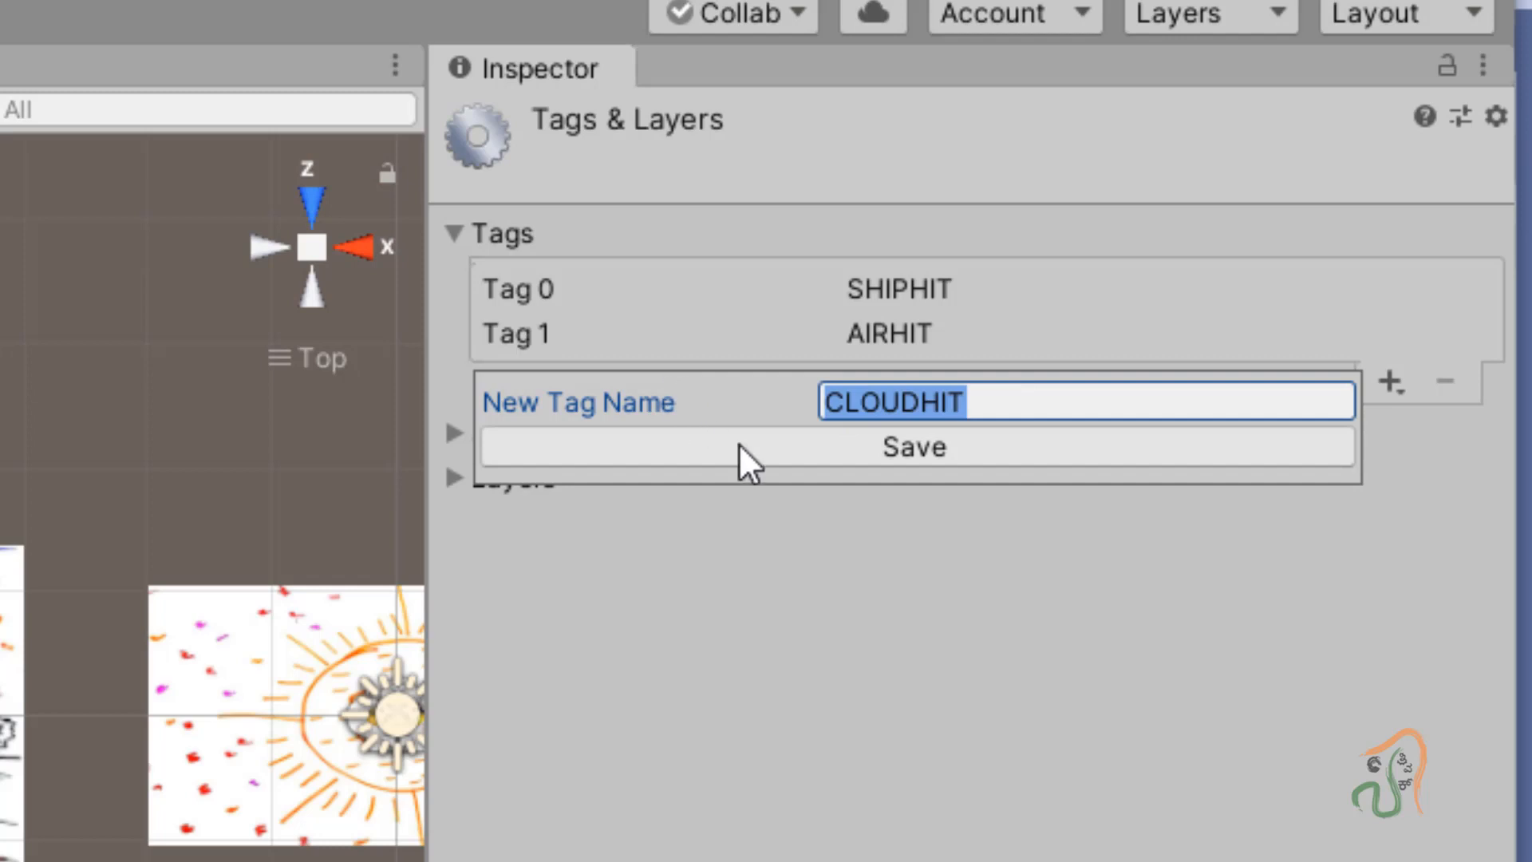
click(805, 455)
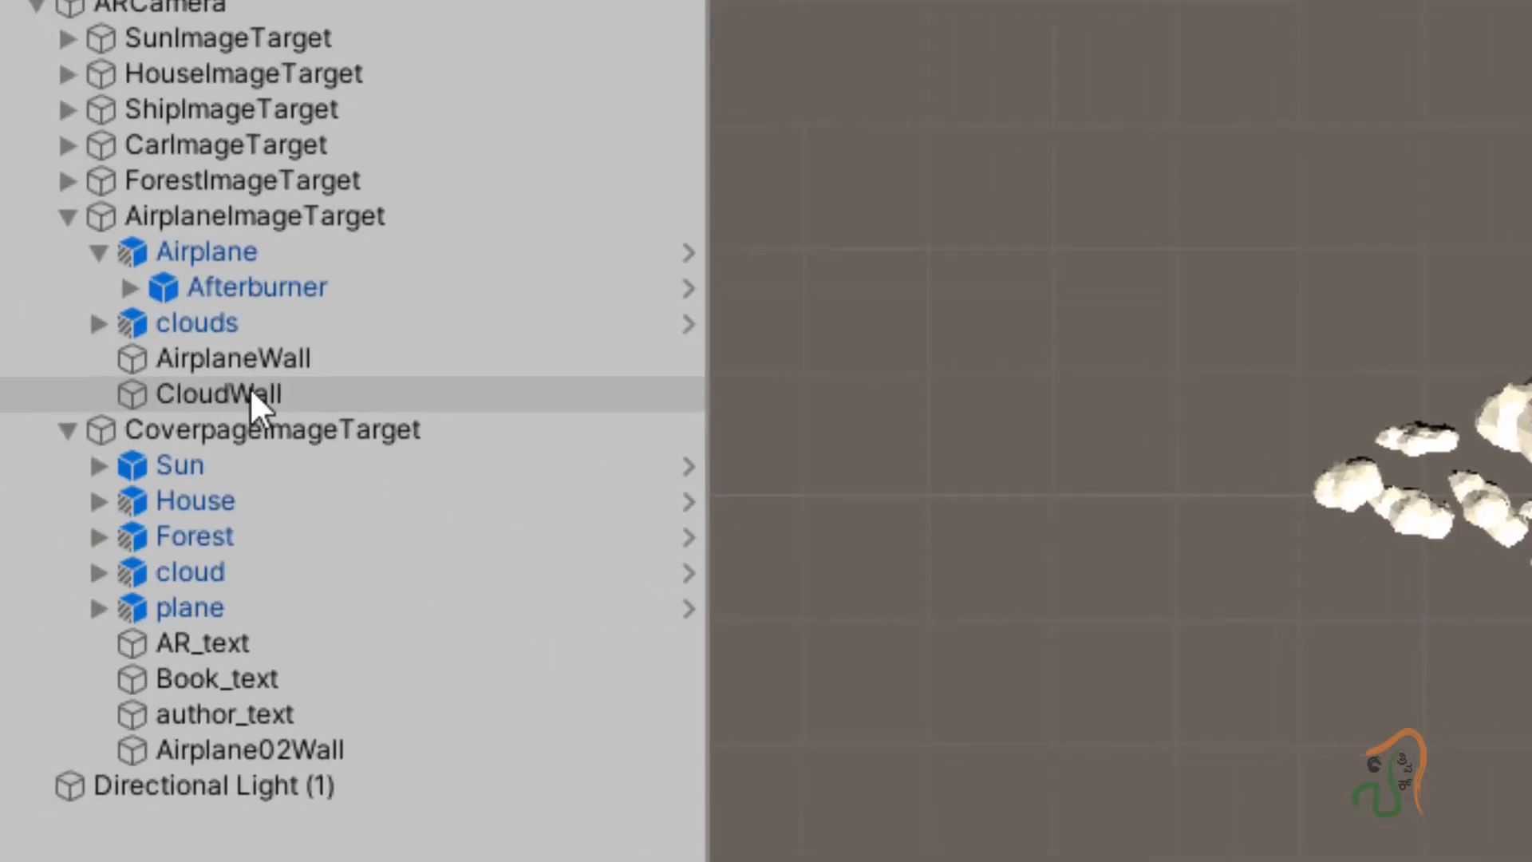
Step: Assign the CLOUDHIT tag to the CloudWall object
click(250, 393)
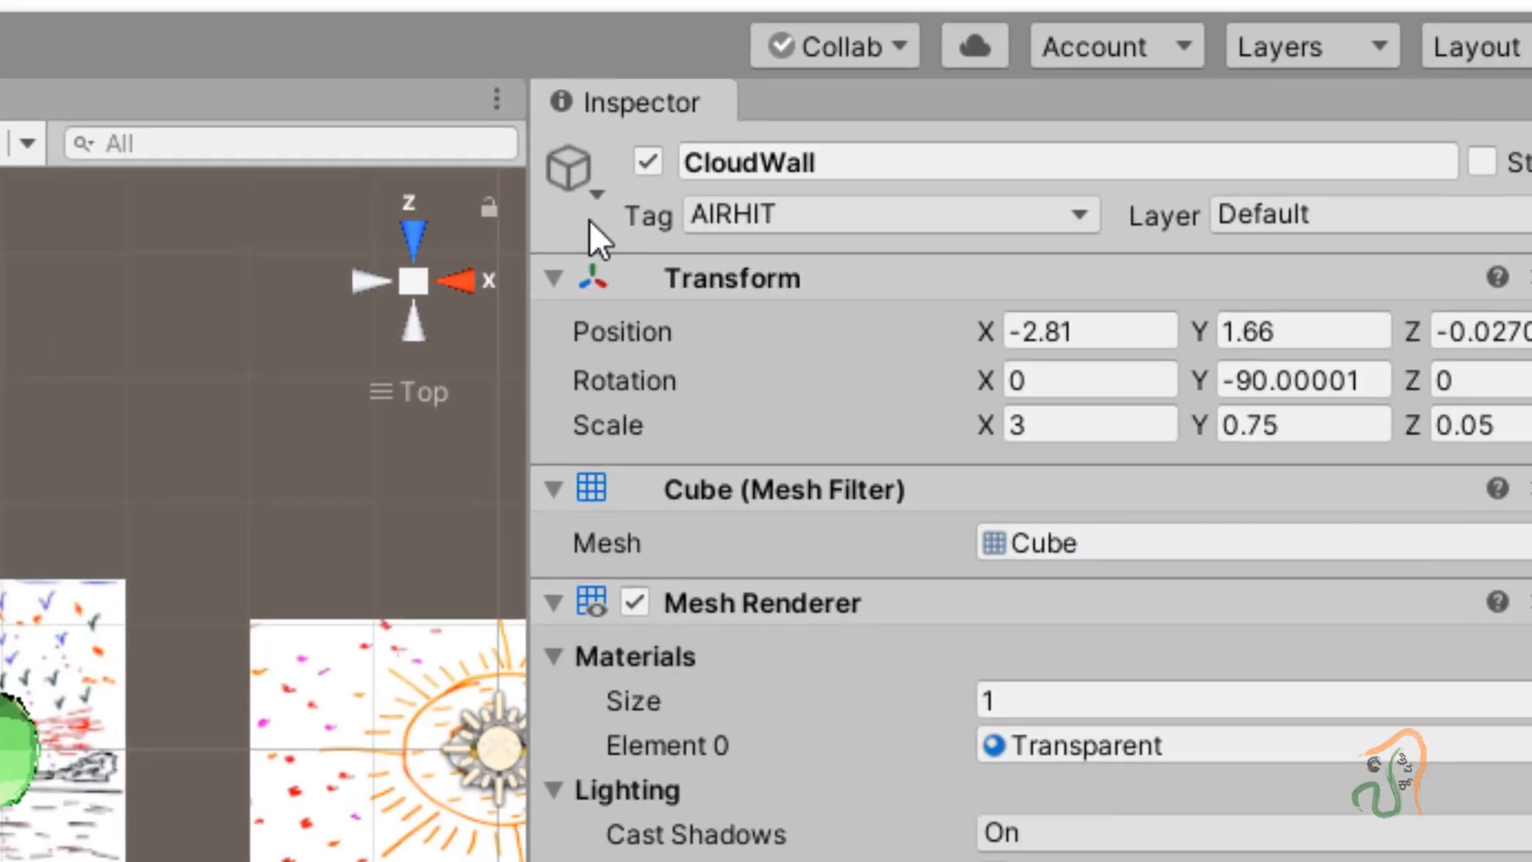
click(1082, 209)
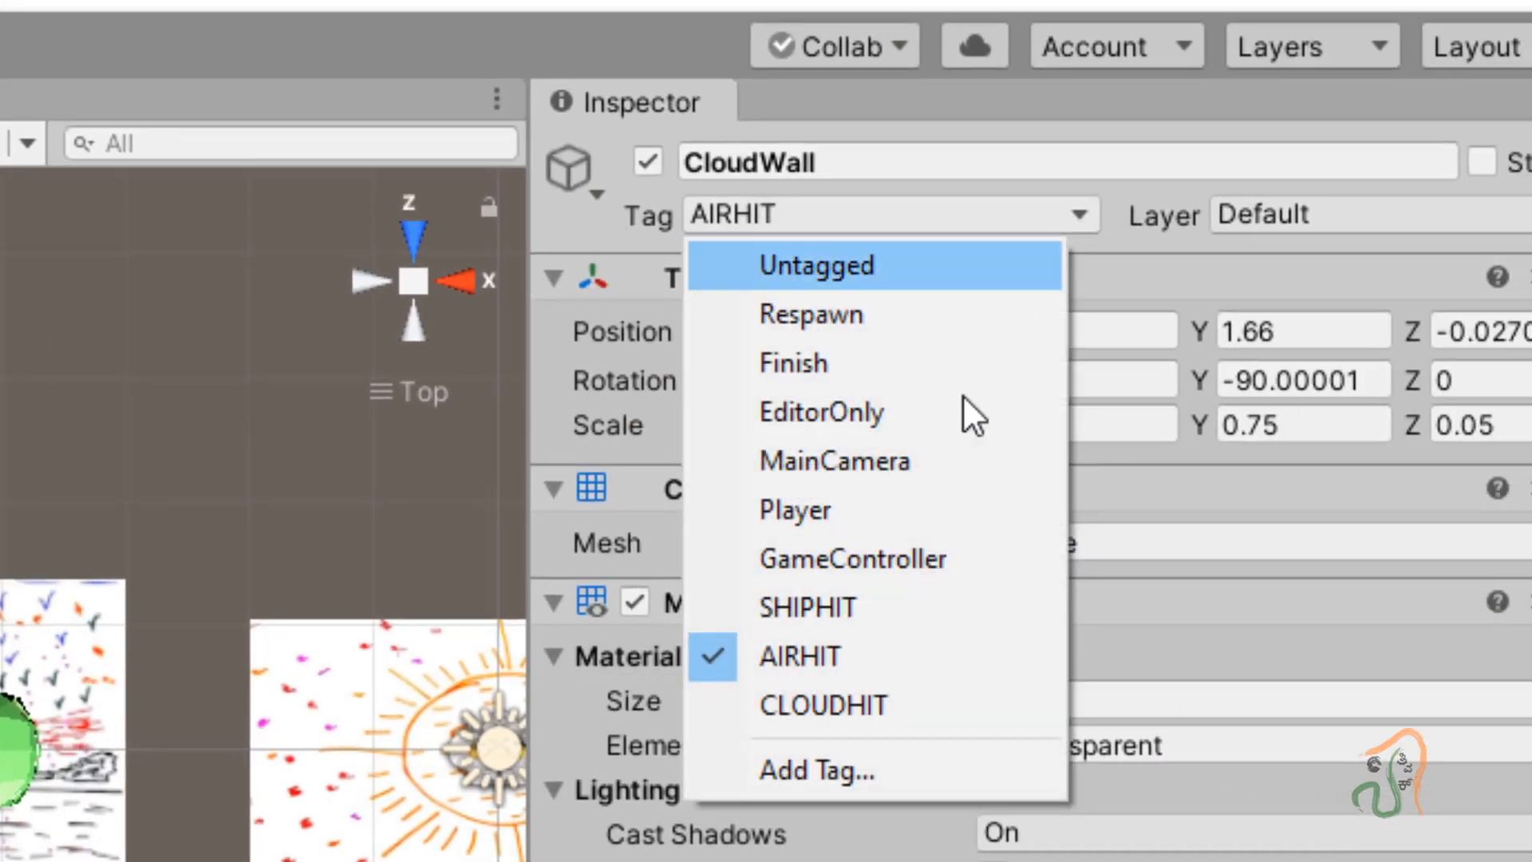
click(869, 701)
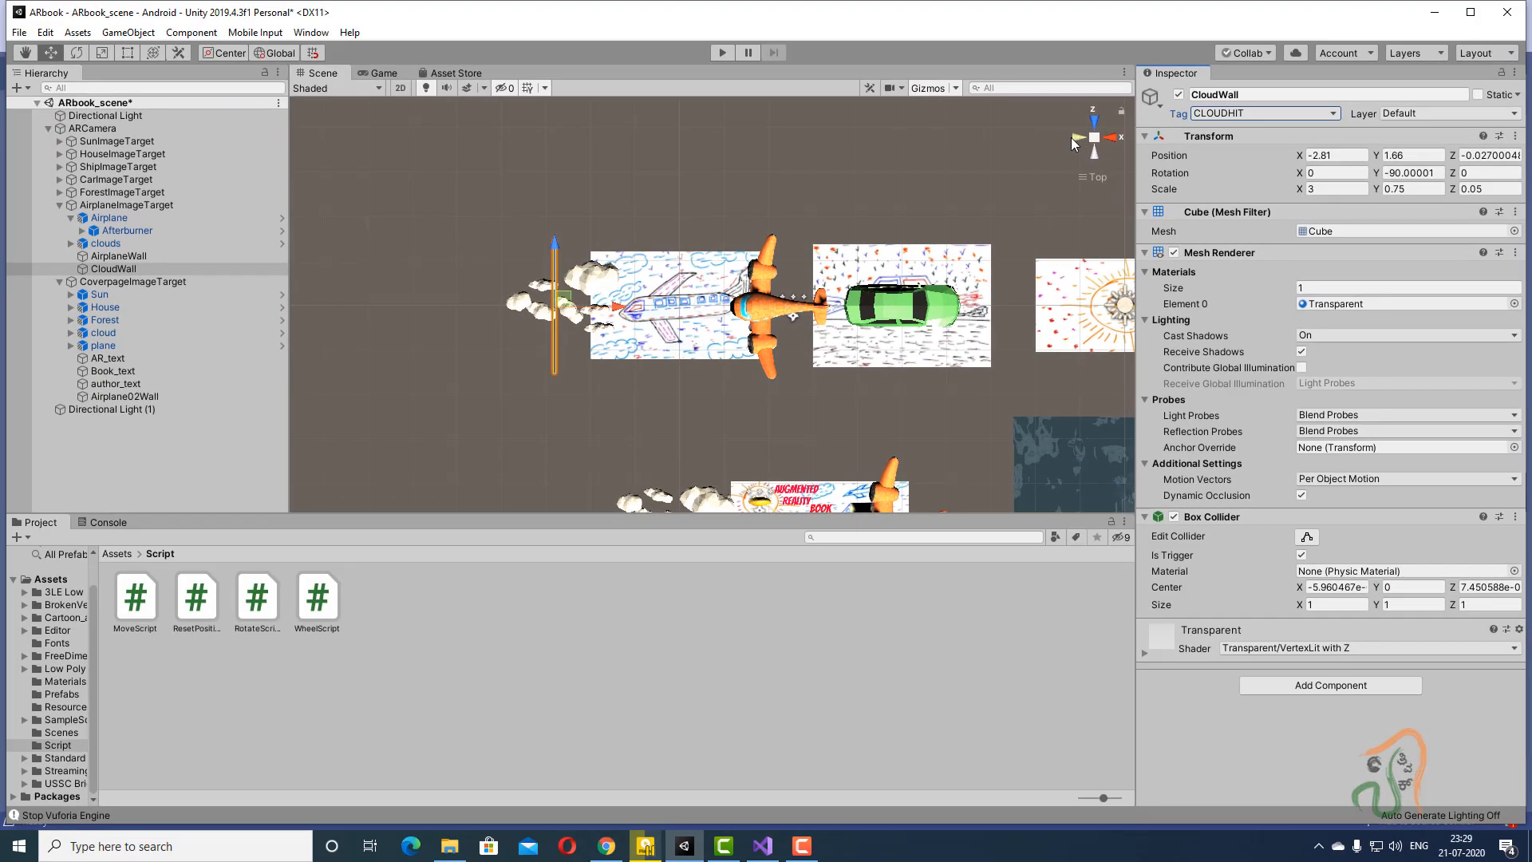
Step: Move CloudWall to about X 1.8, Y 0.518, level with the clouds below the airplane, and save the scene
click(366, 281)
click(1121, 138)
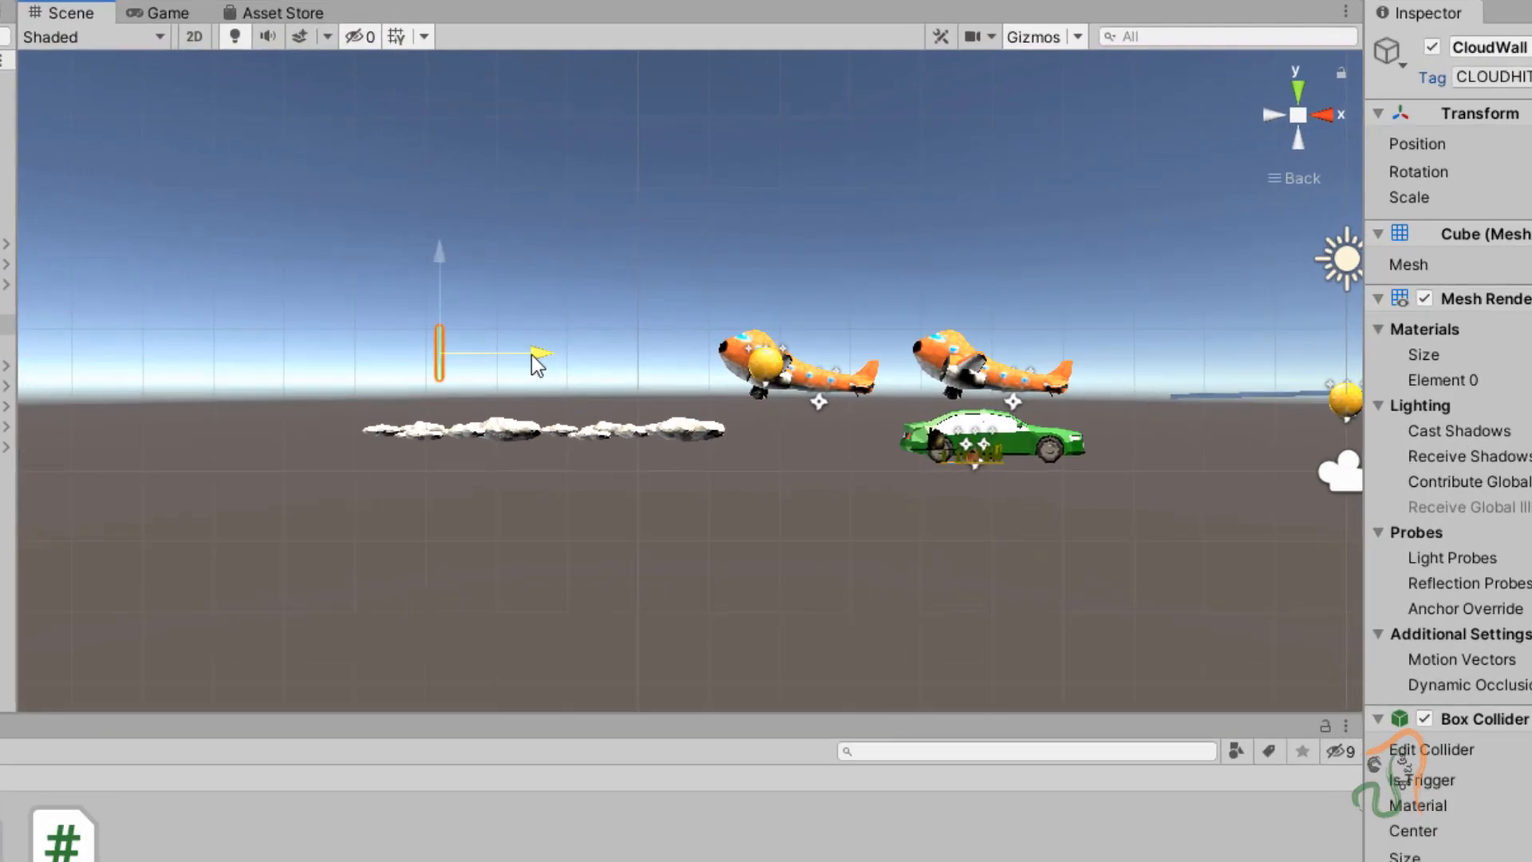
drag(532, 357, 850, 442)
drag(737, 275, 721, 362)
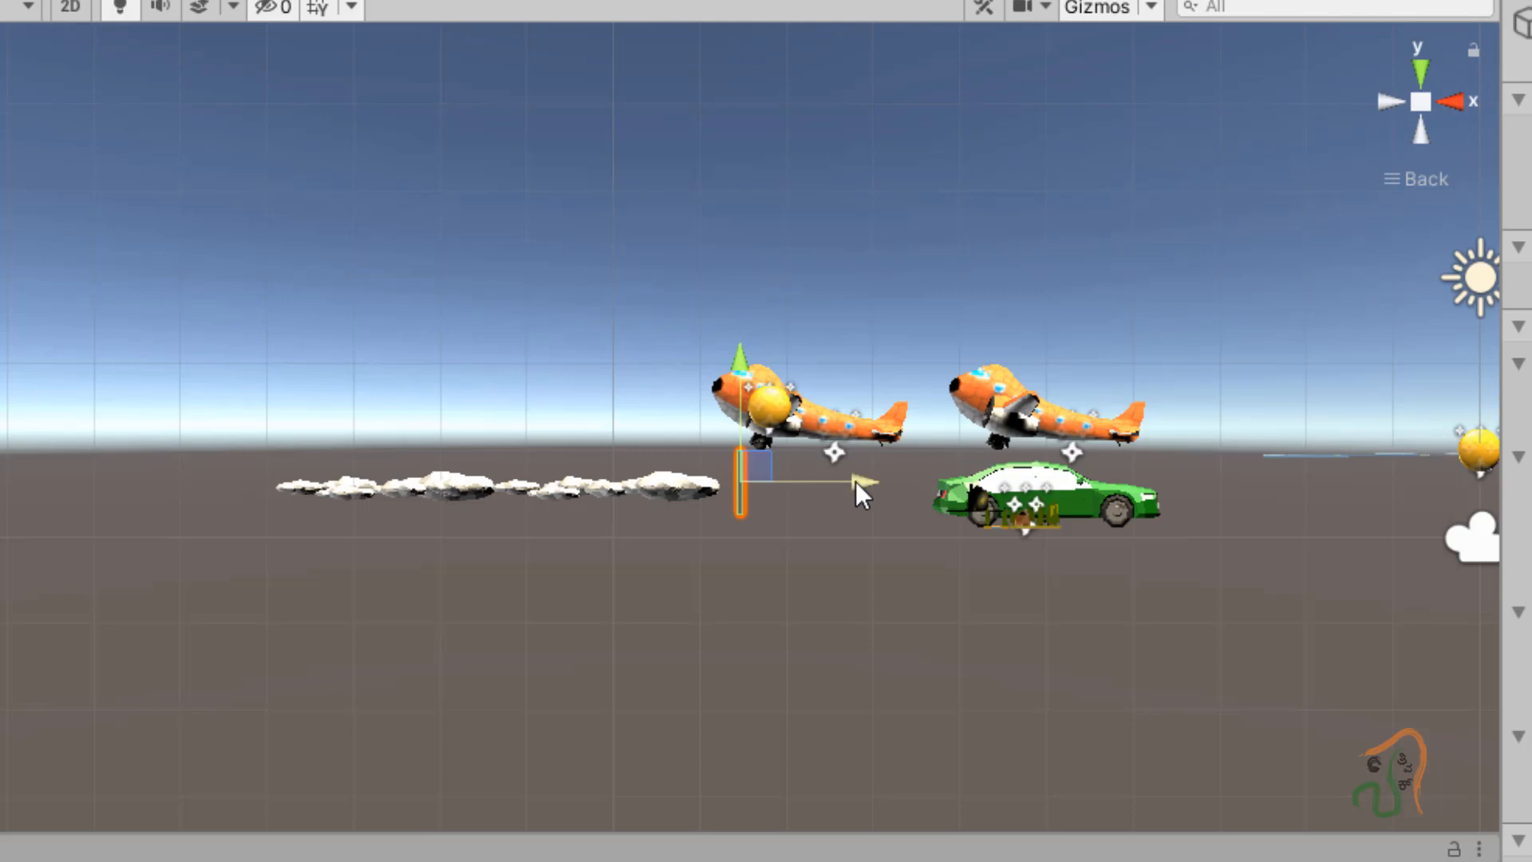
drag(861, 482, 892, 483)
scroll(761, 504, up, 6)
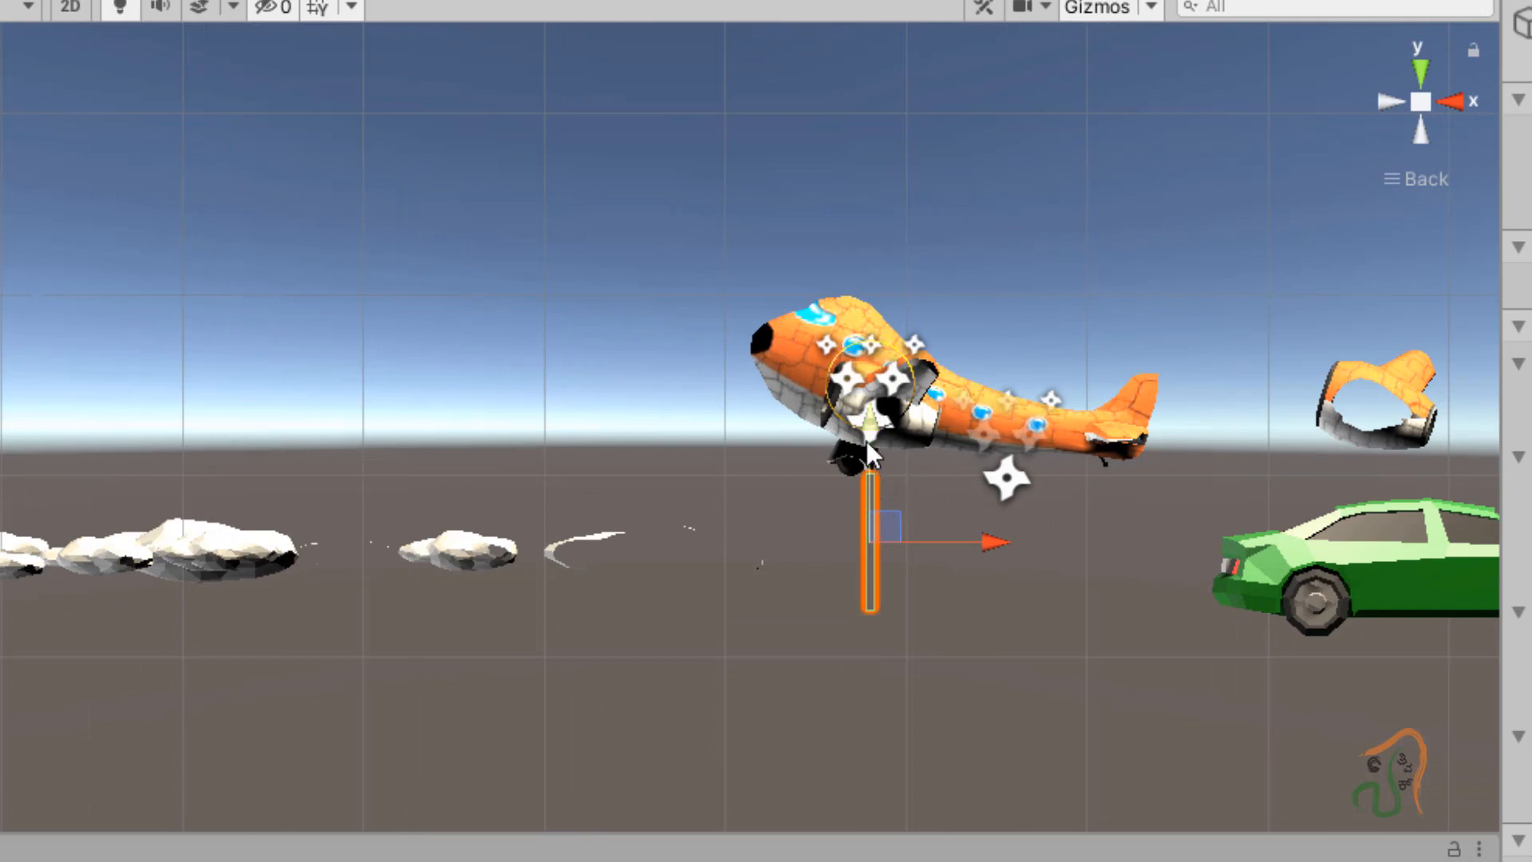
drag(869, 431, 862, 445)
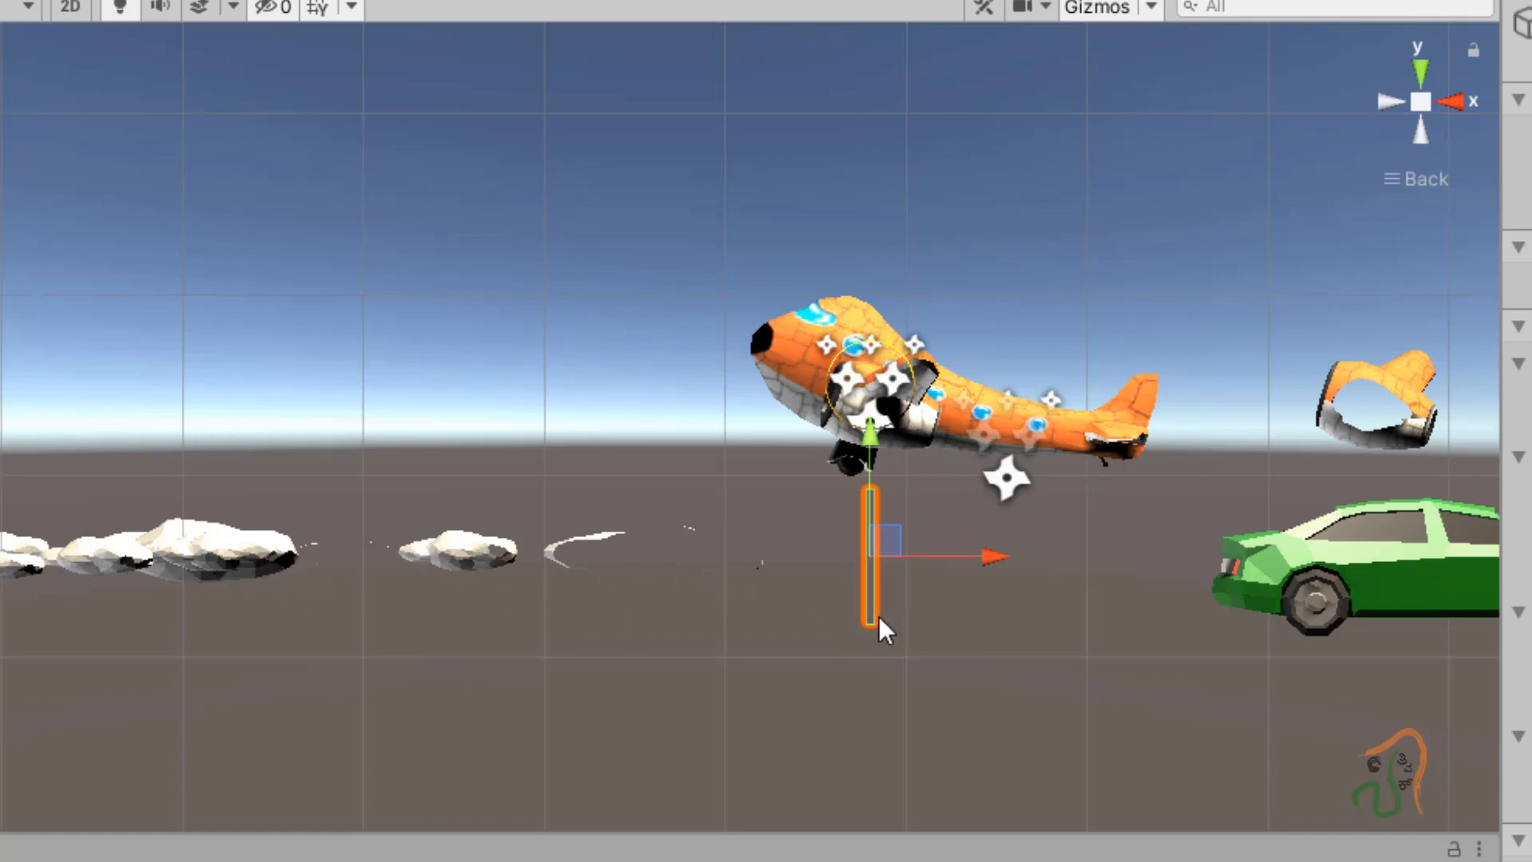
right_drag(405, 576, 194, 588)
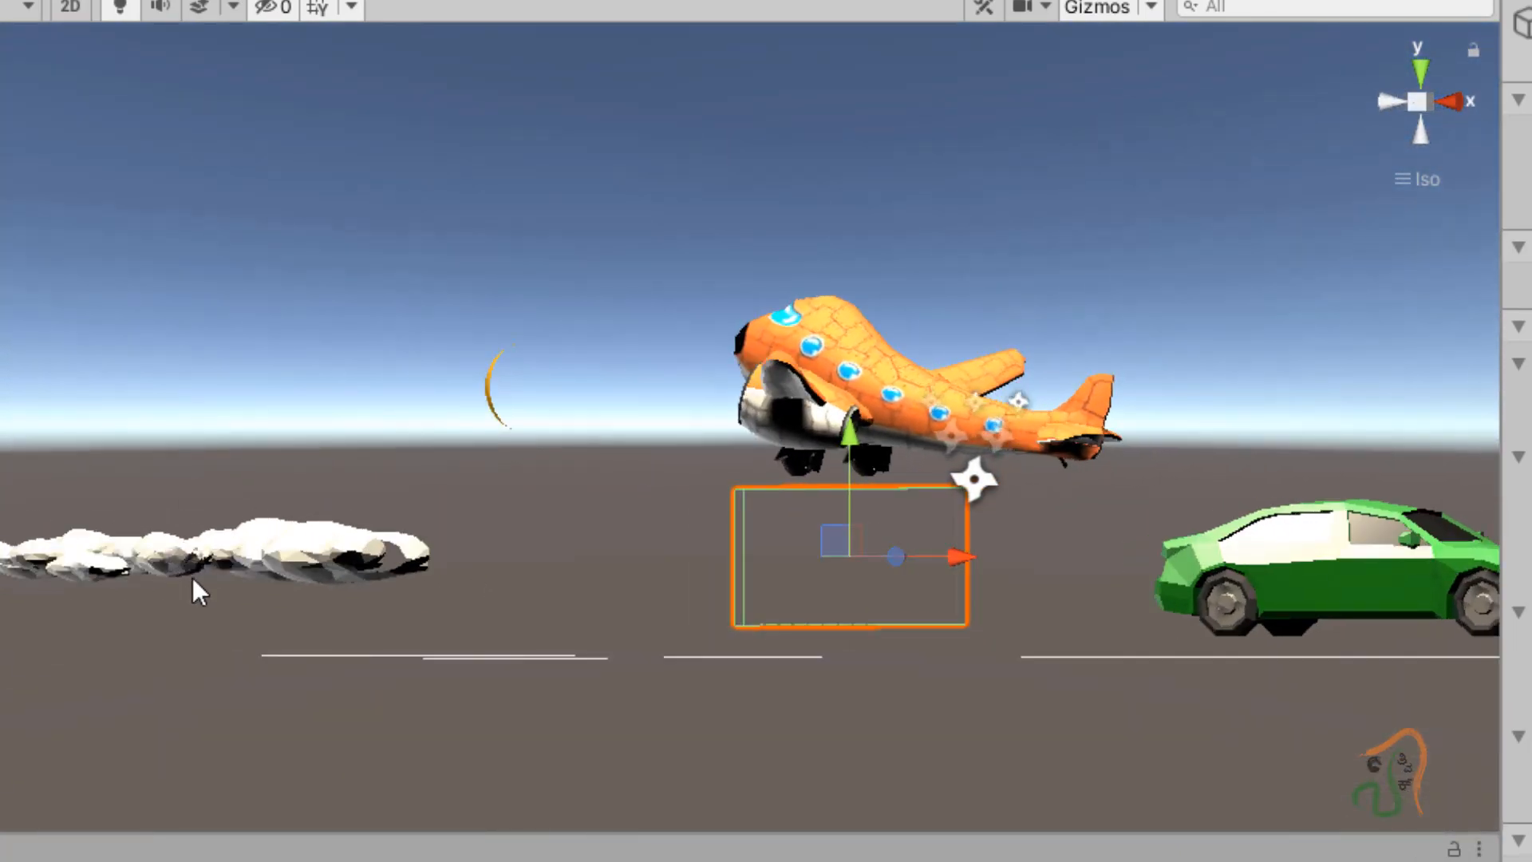
drag(849, 442, 838, 448)
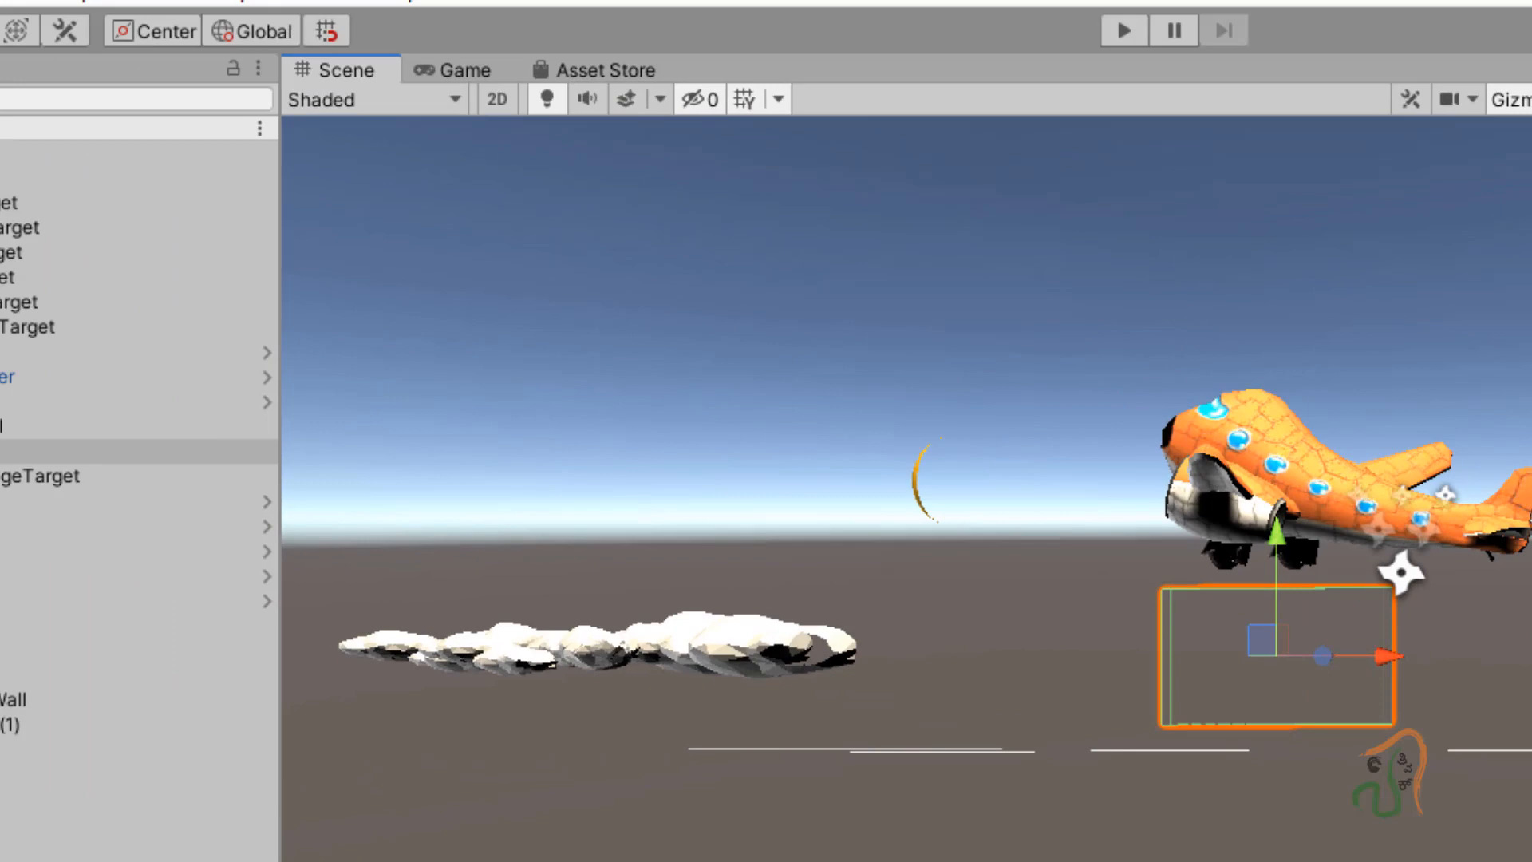
click(84, 63)
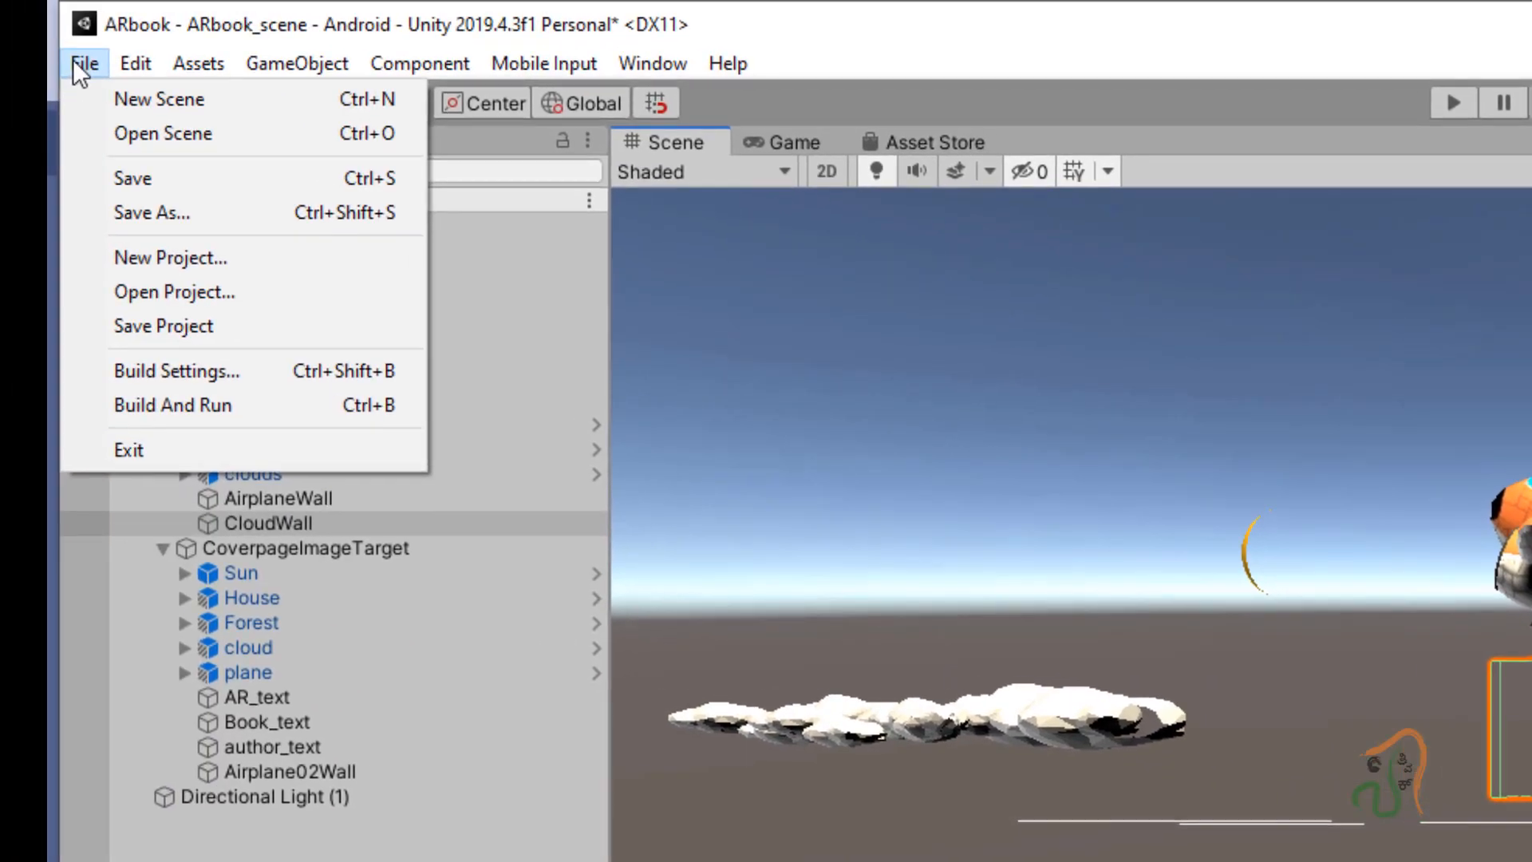
click(124, 179)
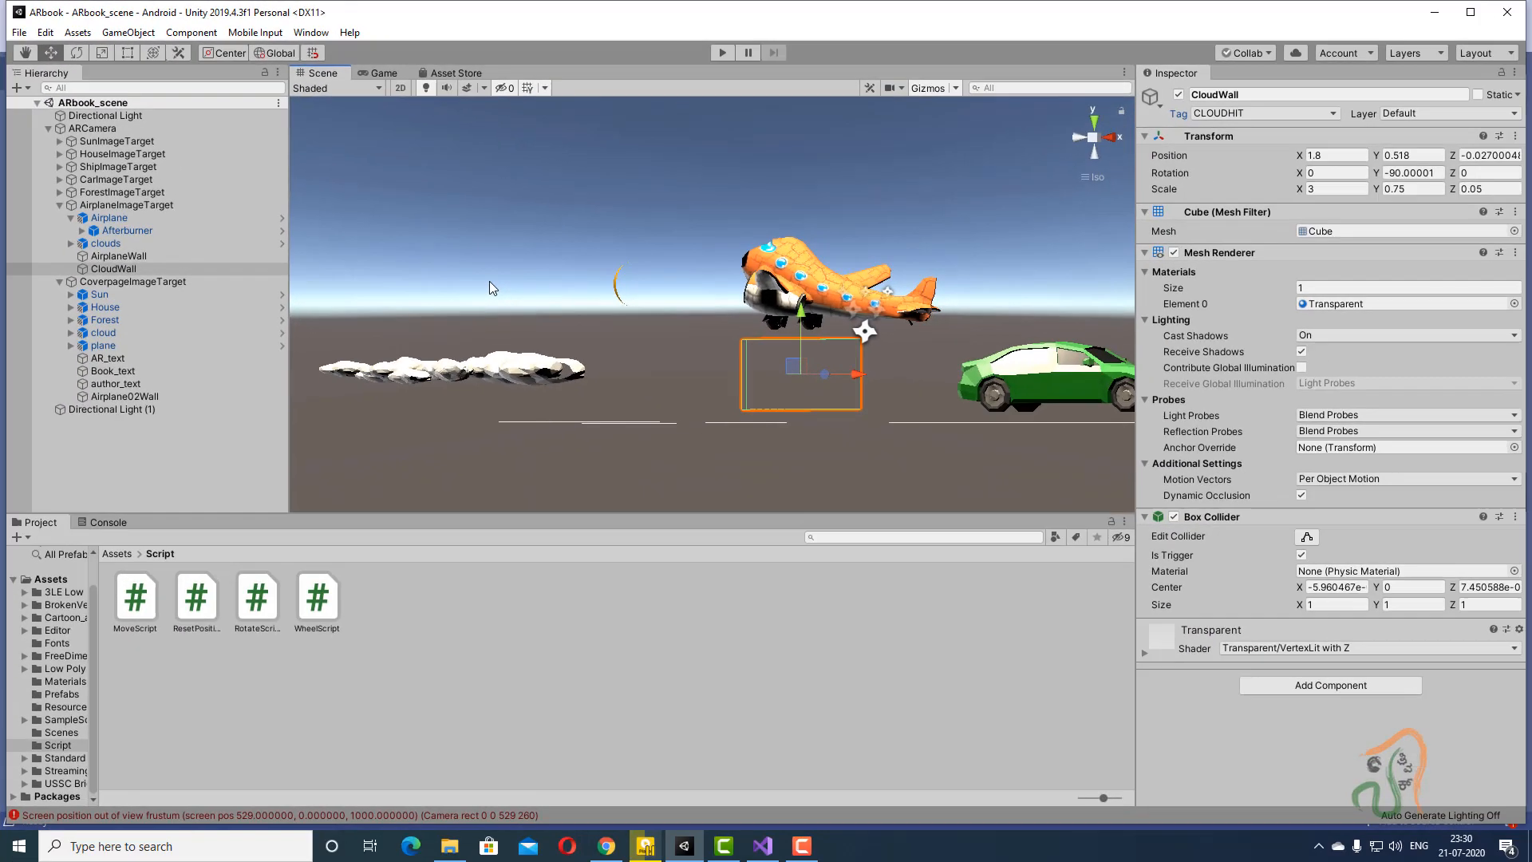
Step: Duplicate CloudWall and name the copy Cloud02Wall
alt+drag(490, 281, 622, 409)
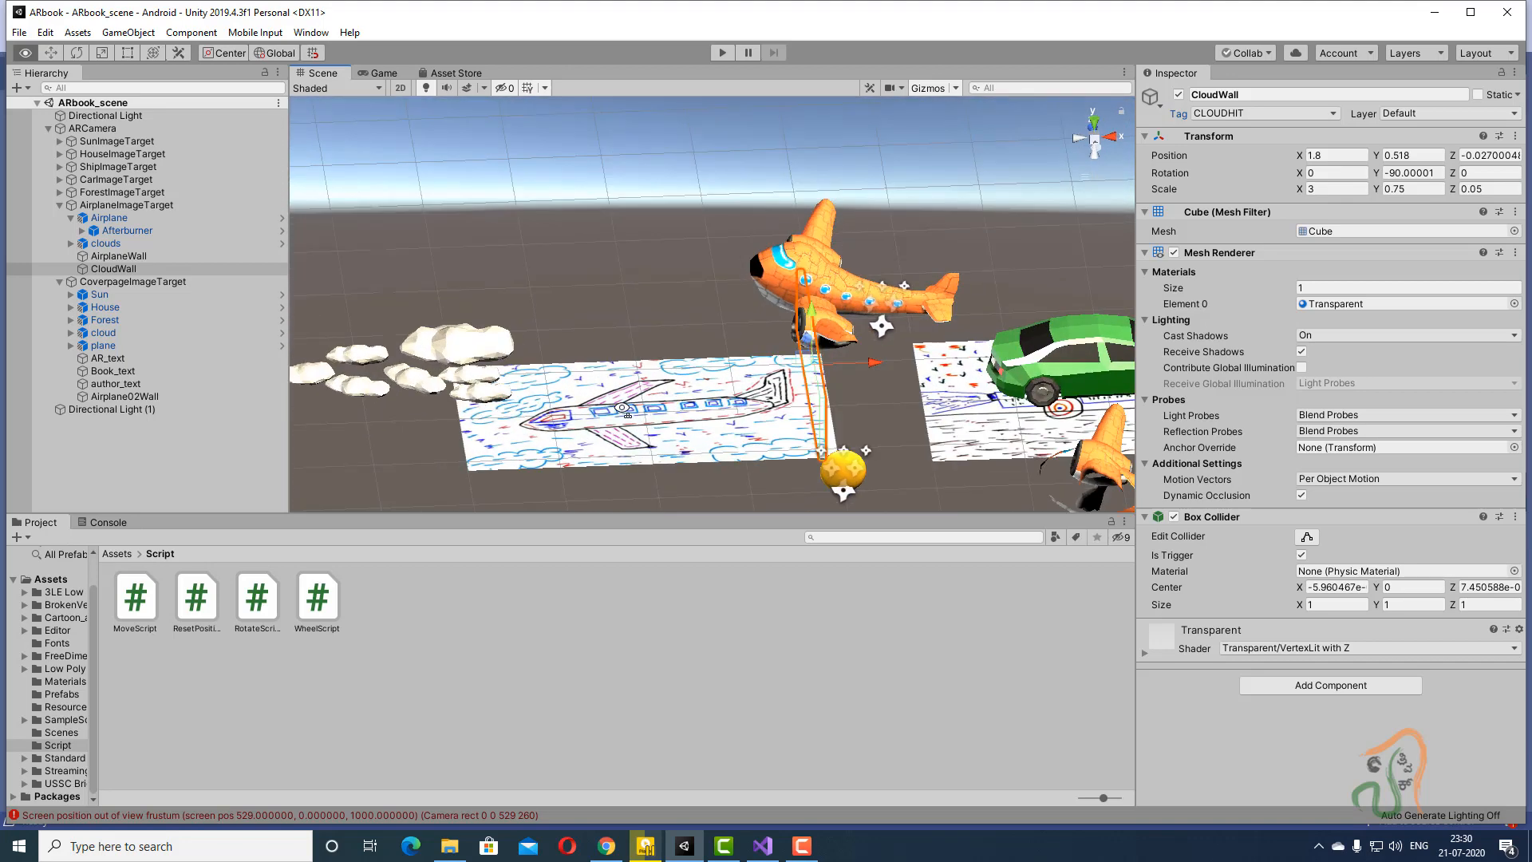
click(83, 272)
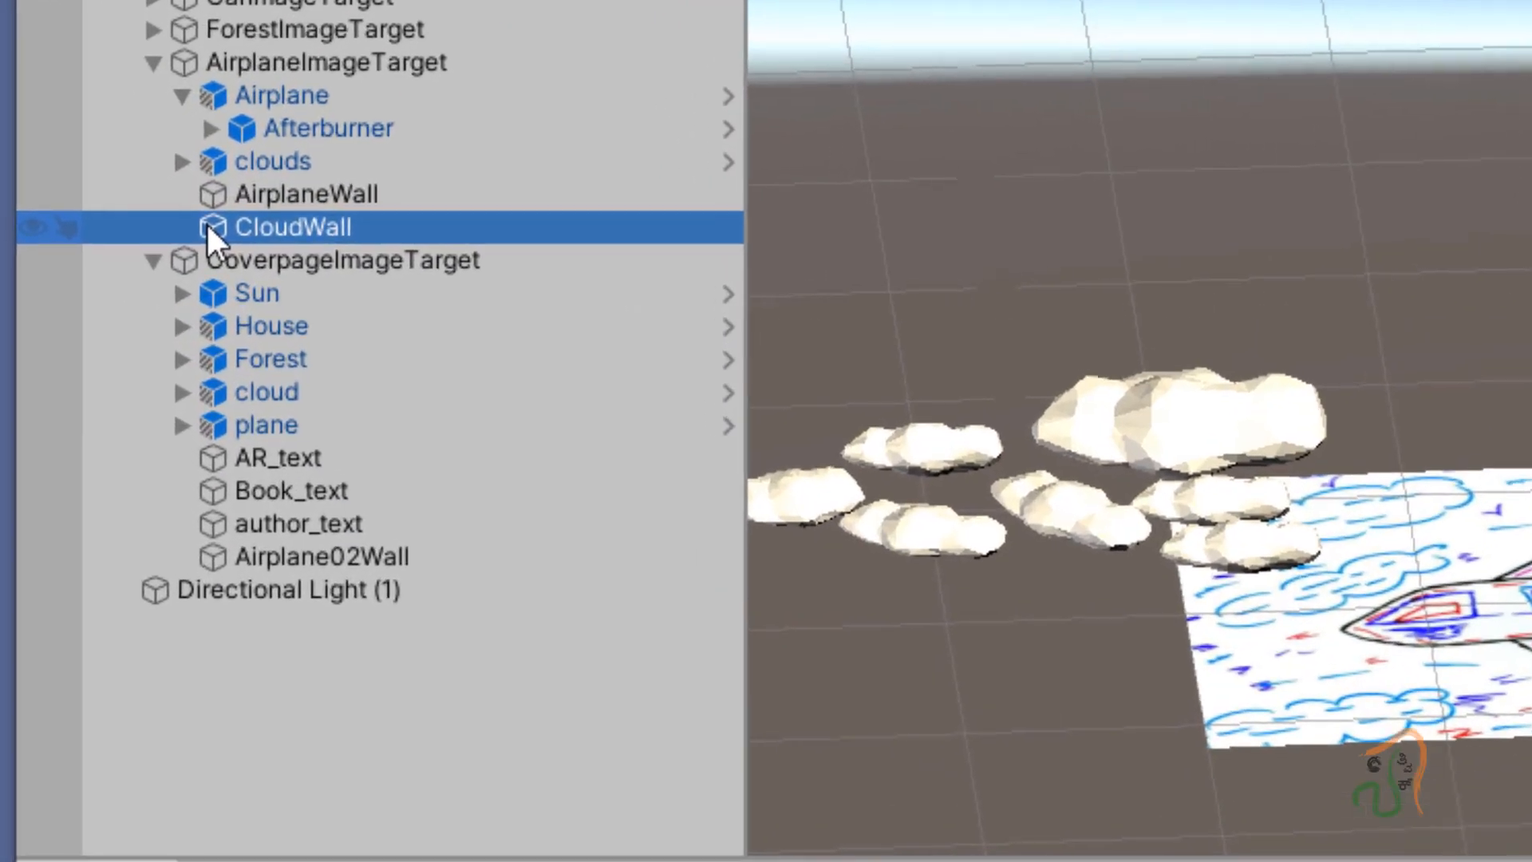
key(ctrl+d)
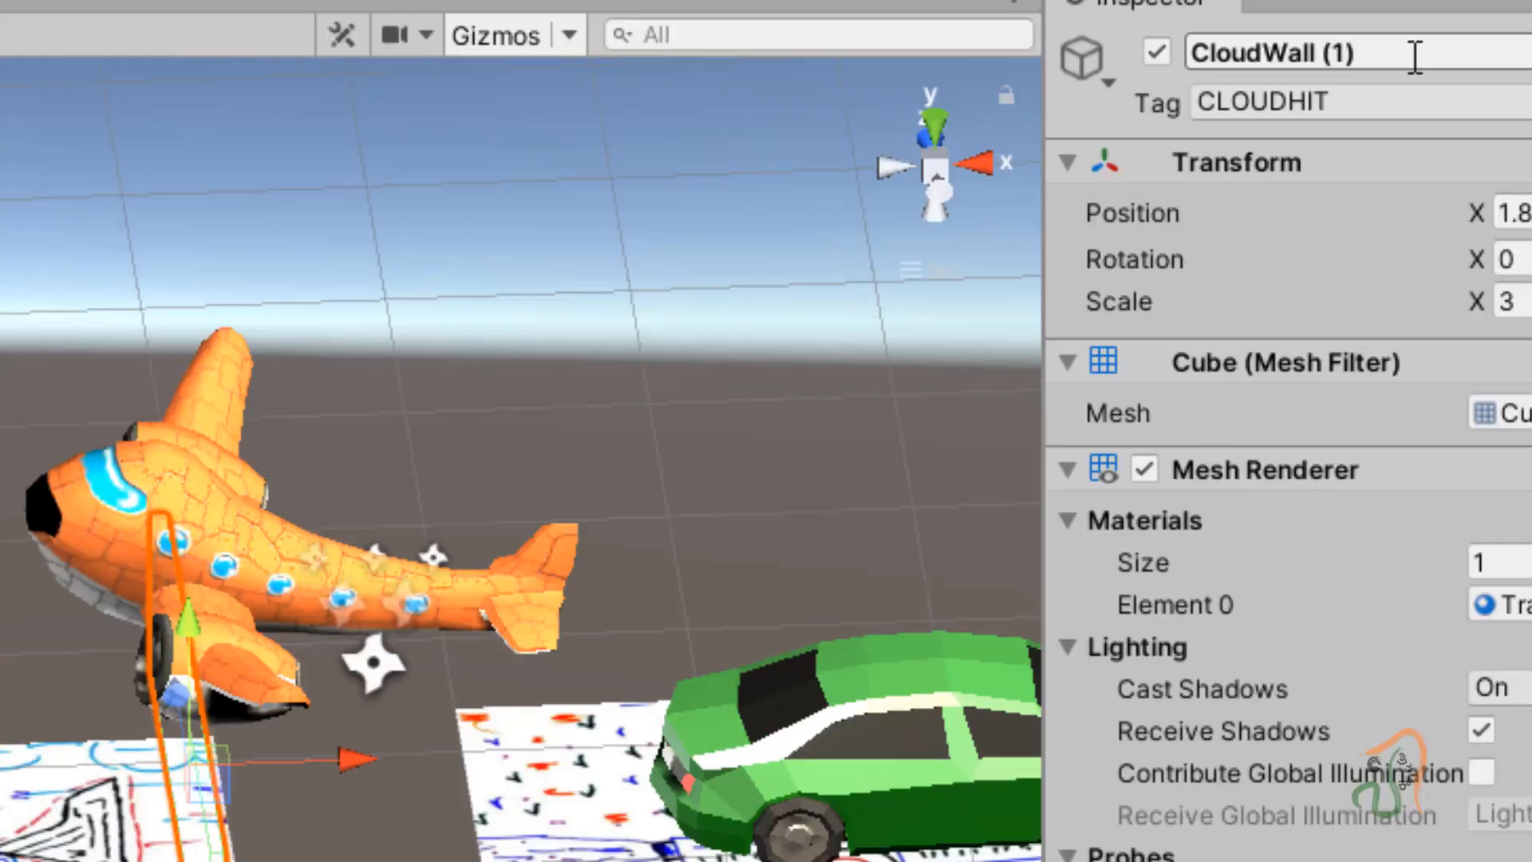
drag(860, 138, 375, 108)
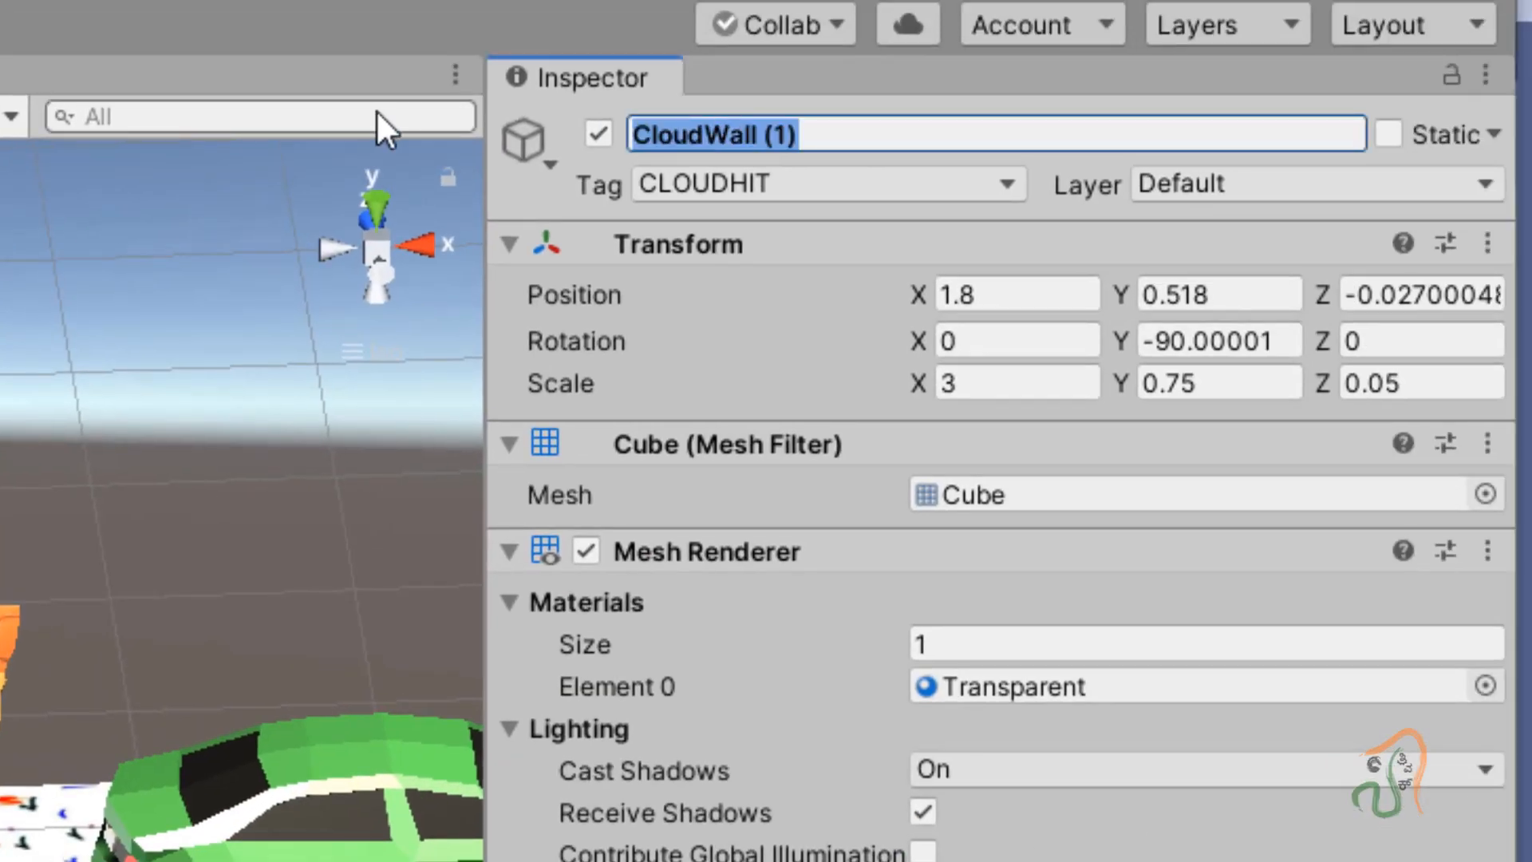
text(cloud02Wa)
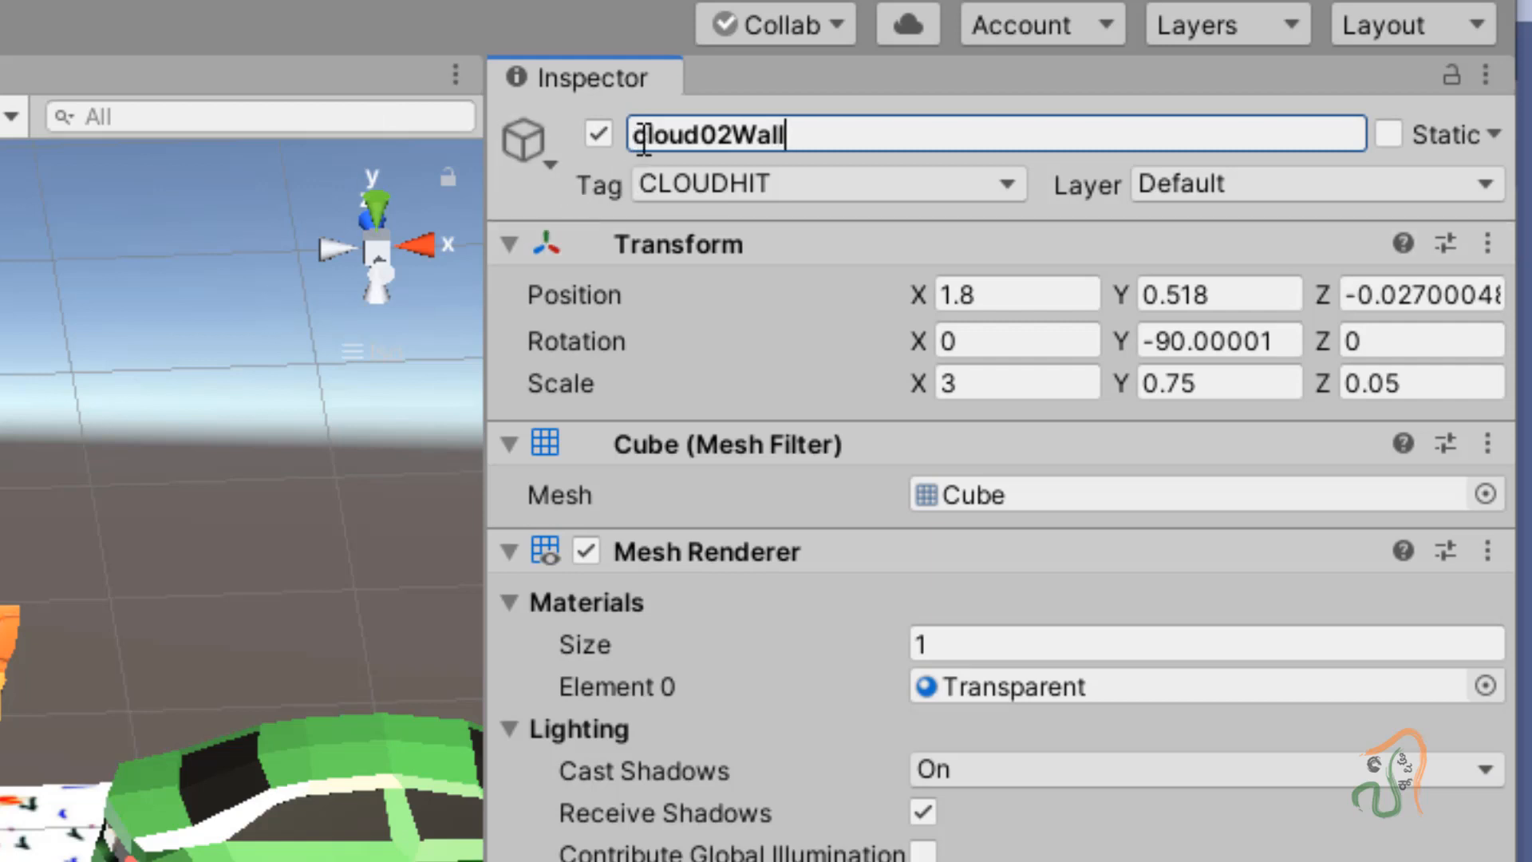
key(ctrl+a)
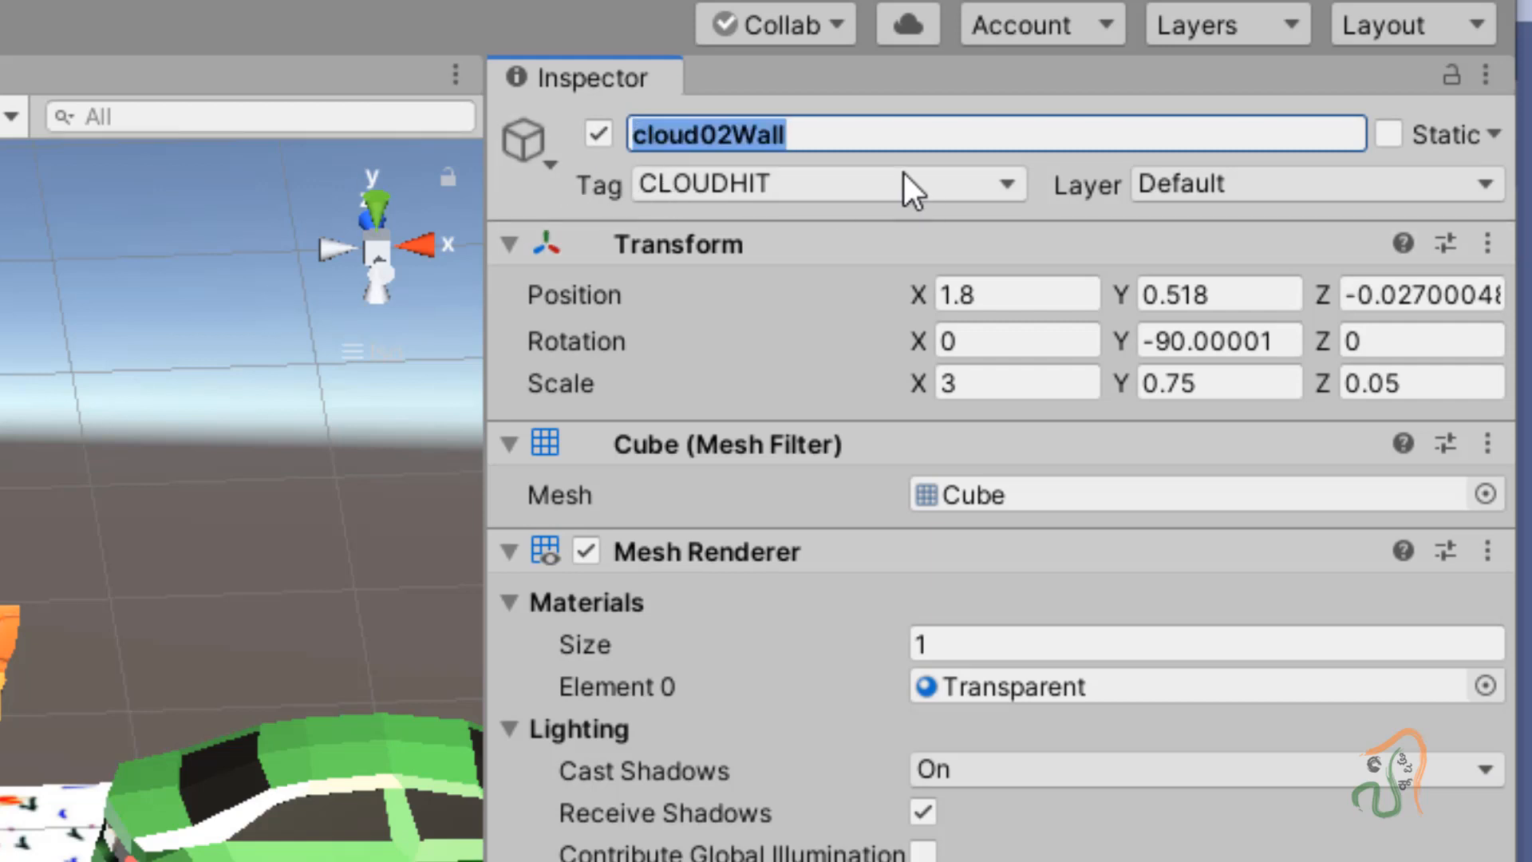
text(Cloud02)
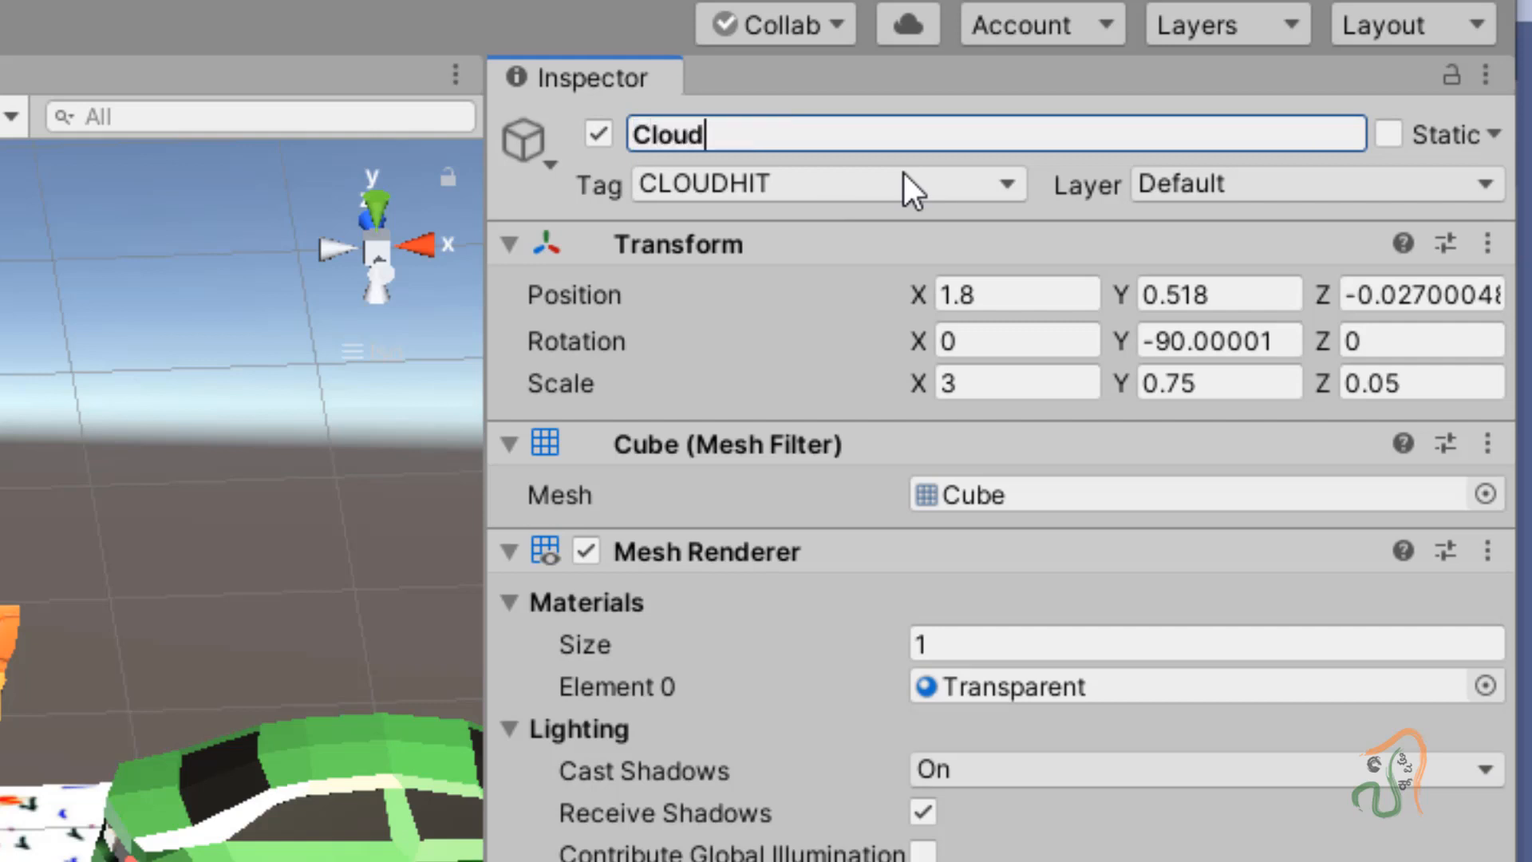
text(Wall)
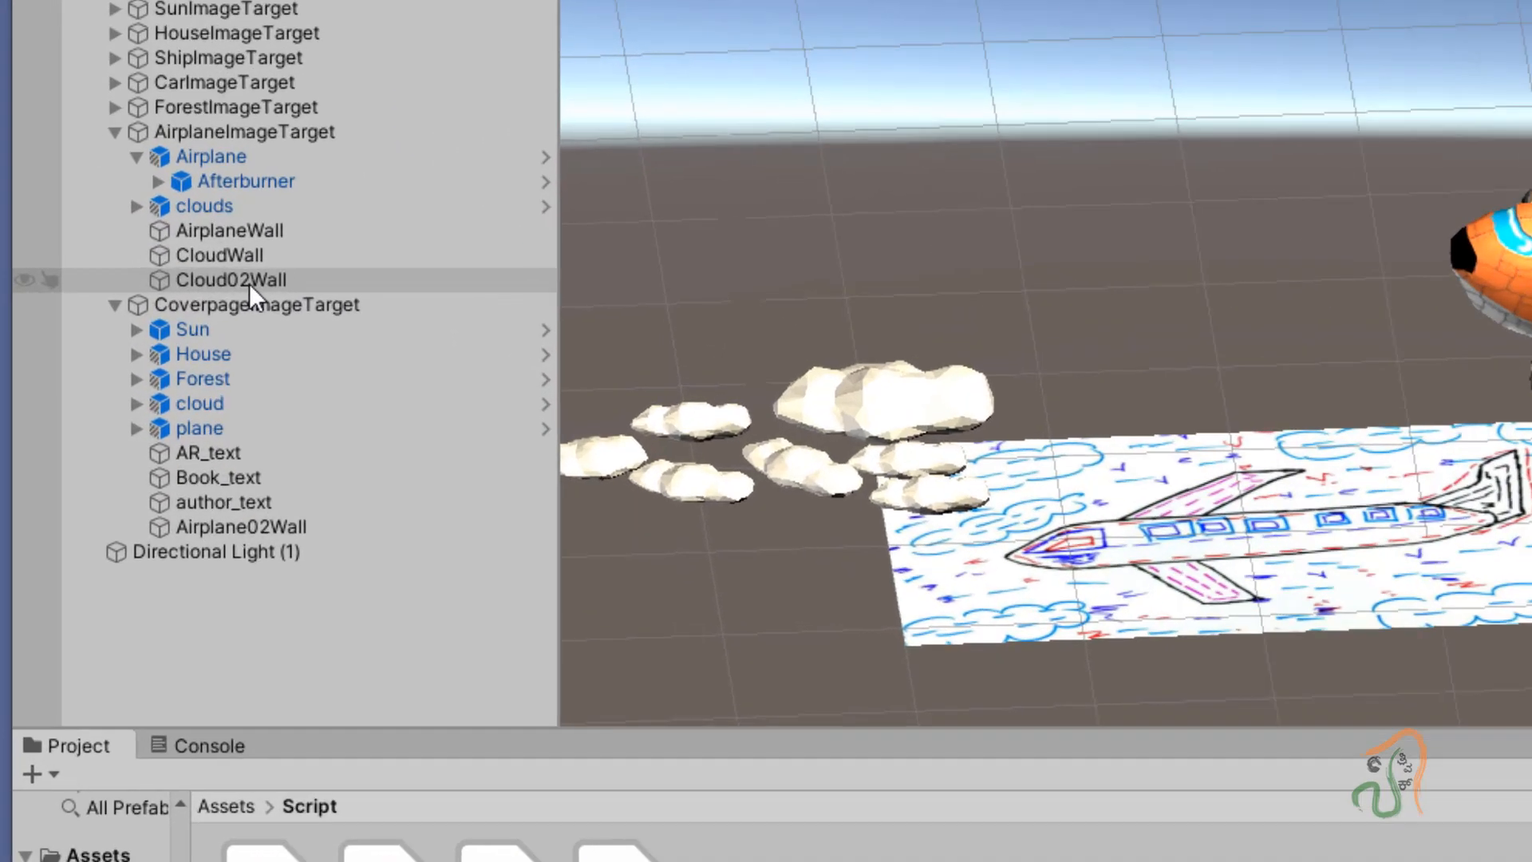
Step: Move Cloud02Wall out of AirplaneImageTarget to become the last child of CoverpageImageTarget
click(130, 280)
drag(309, 281, 295, 309)
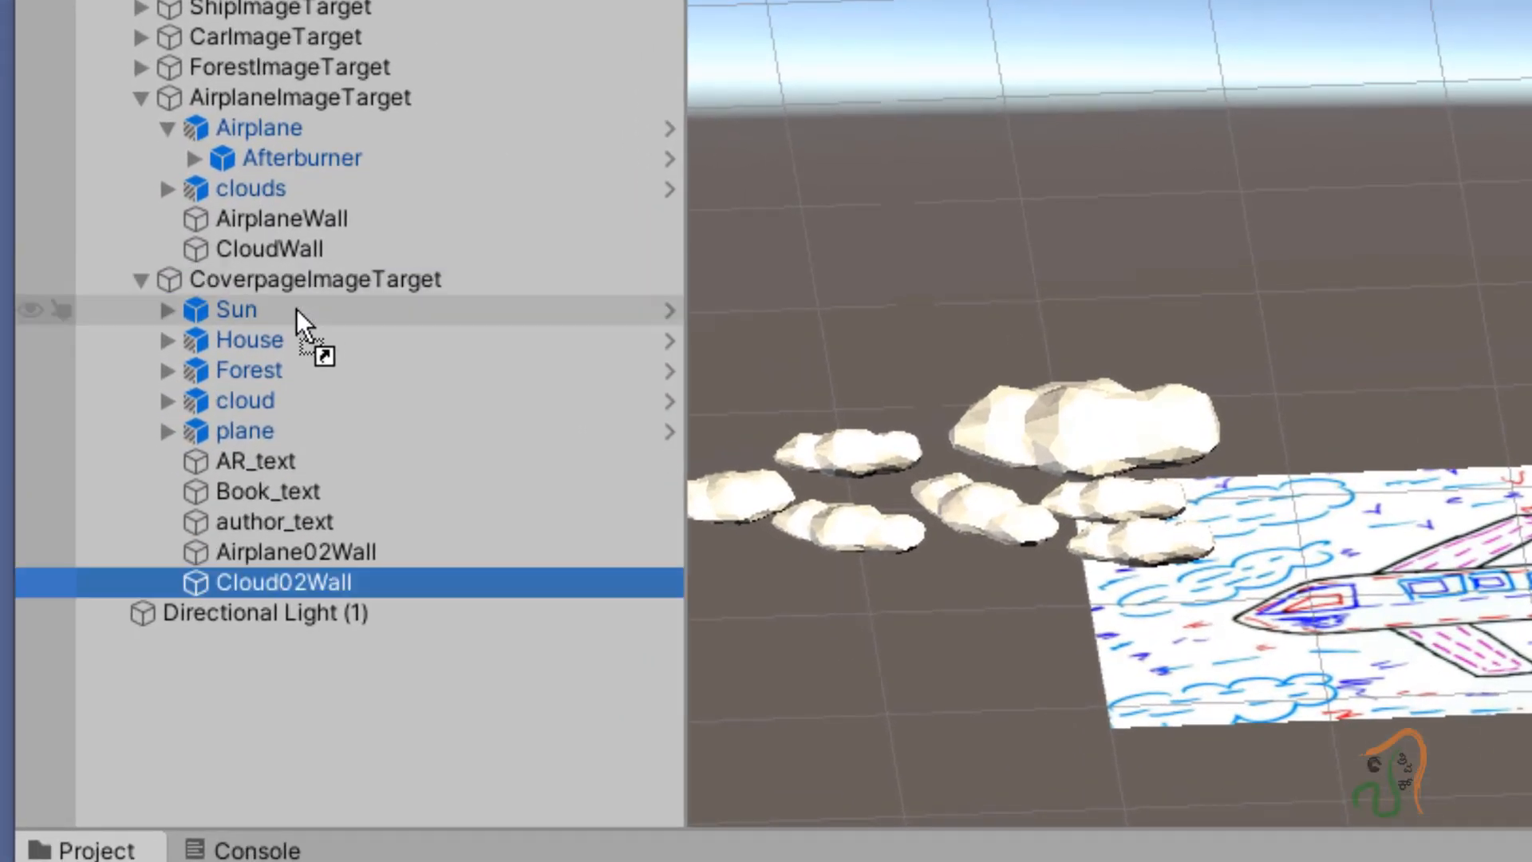
scroll(1369, 488, down, 14)
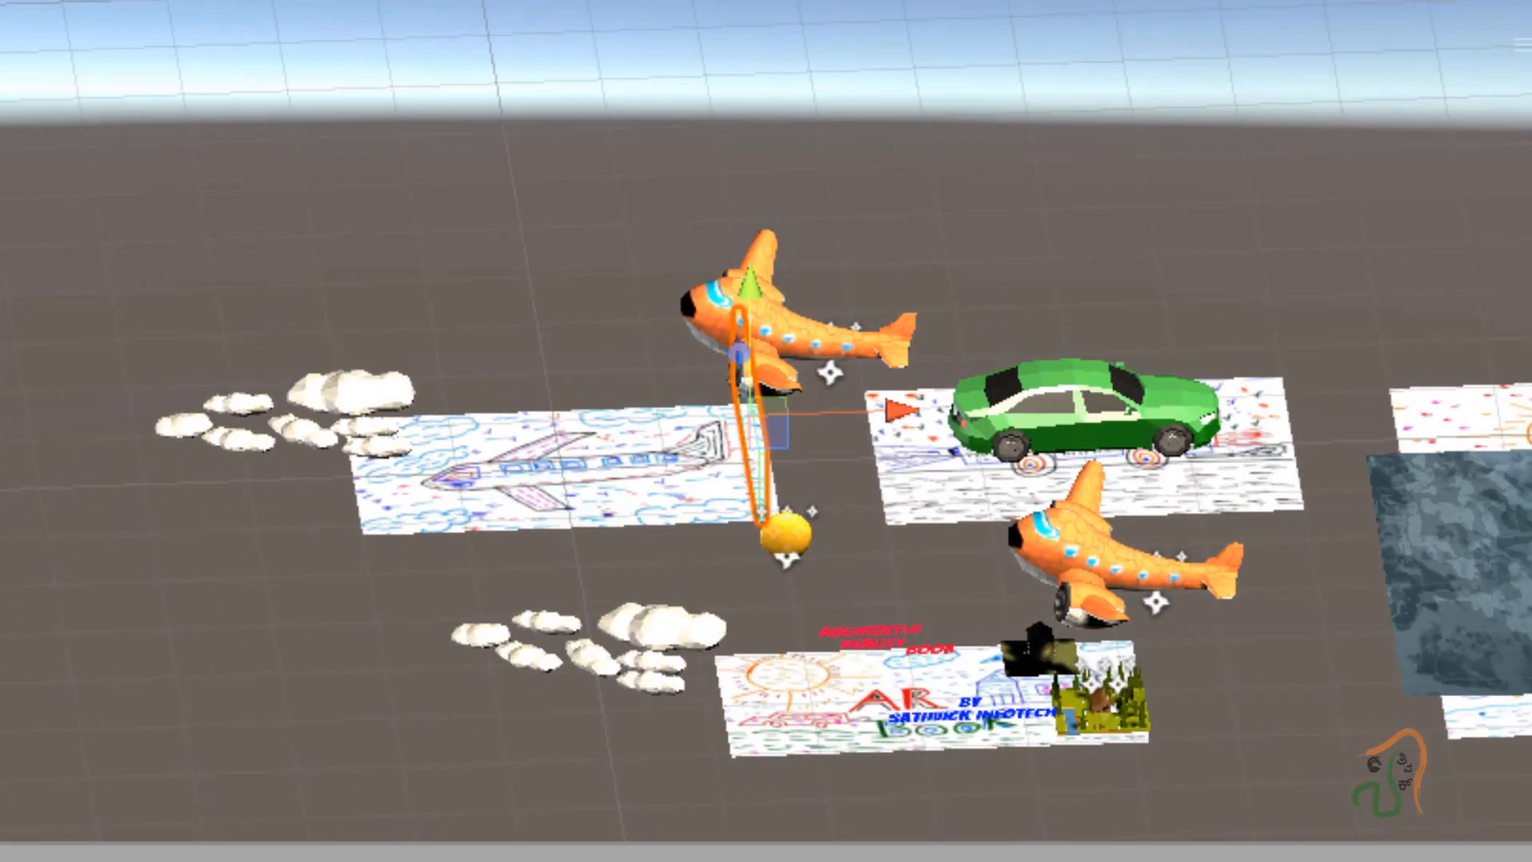
key(Delete)
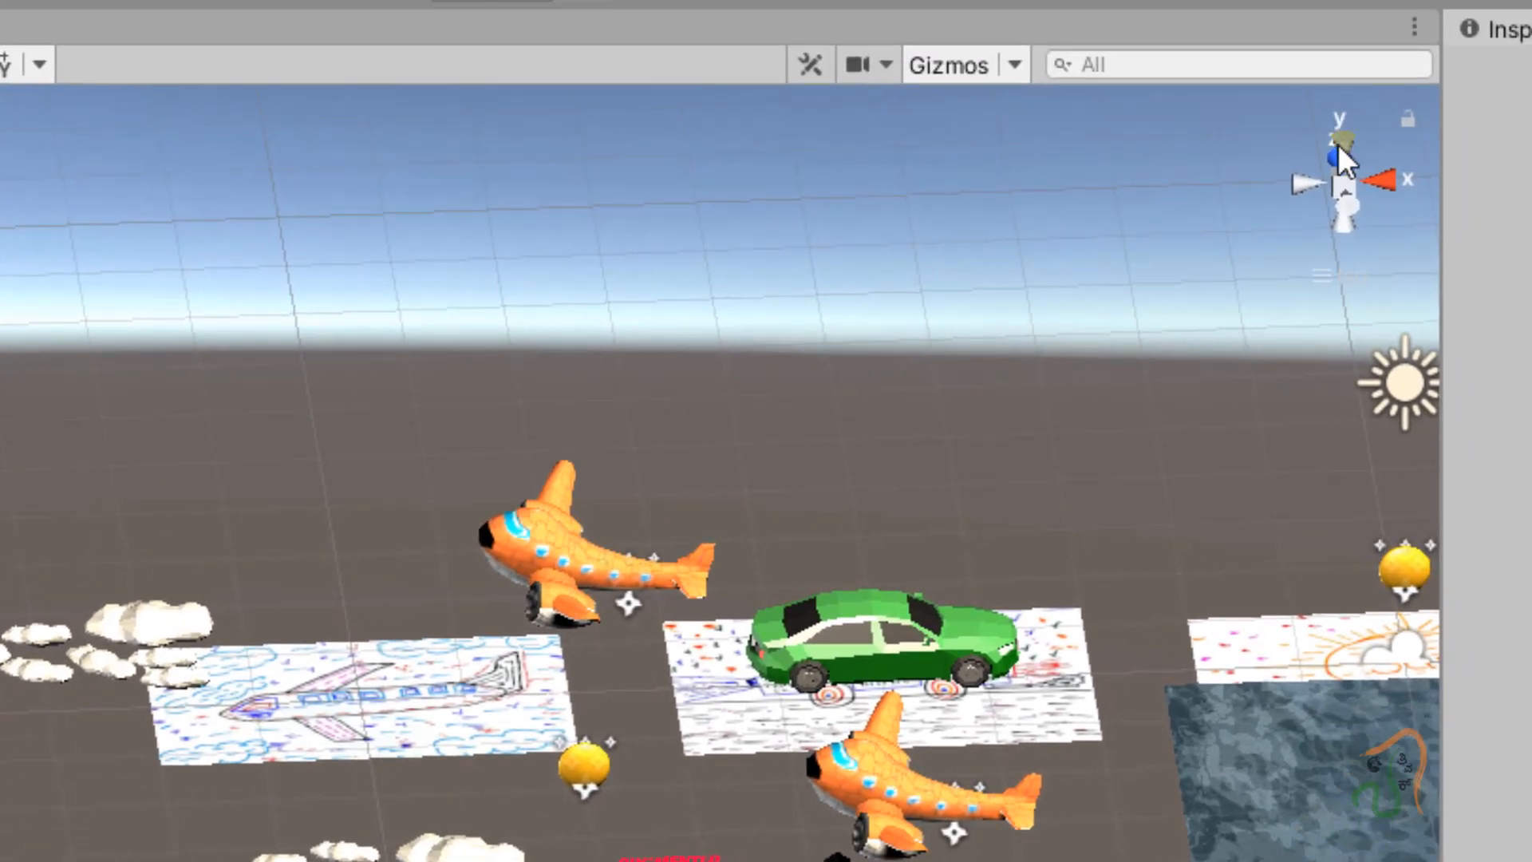
Step: Move Cloud02Wall along Z onto the cover page image, and along X to the edge farthest from the clouds
click(1338, 145)
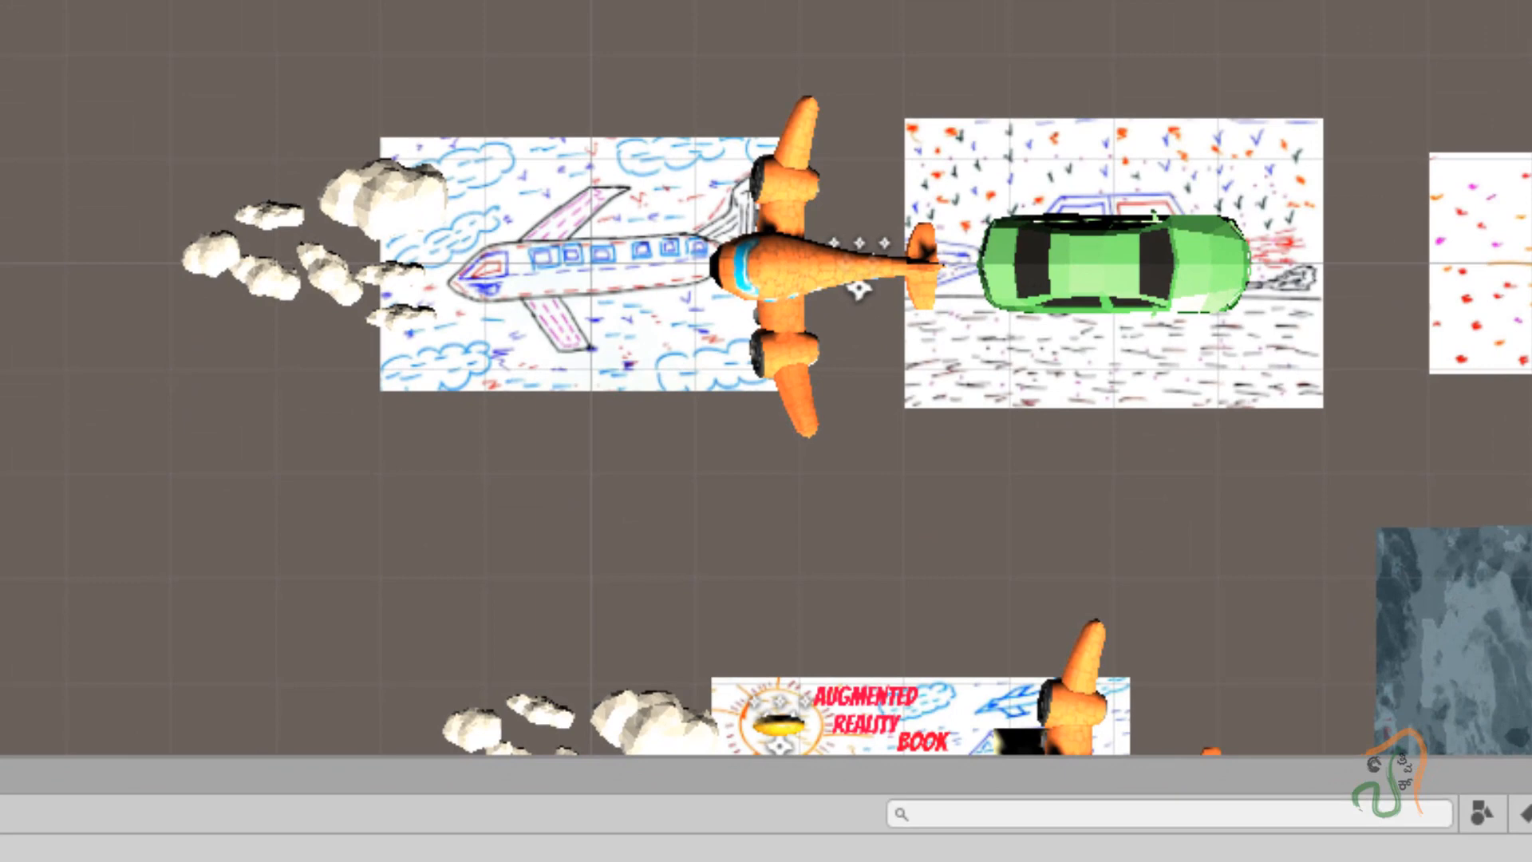
click(82, 452)
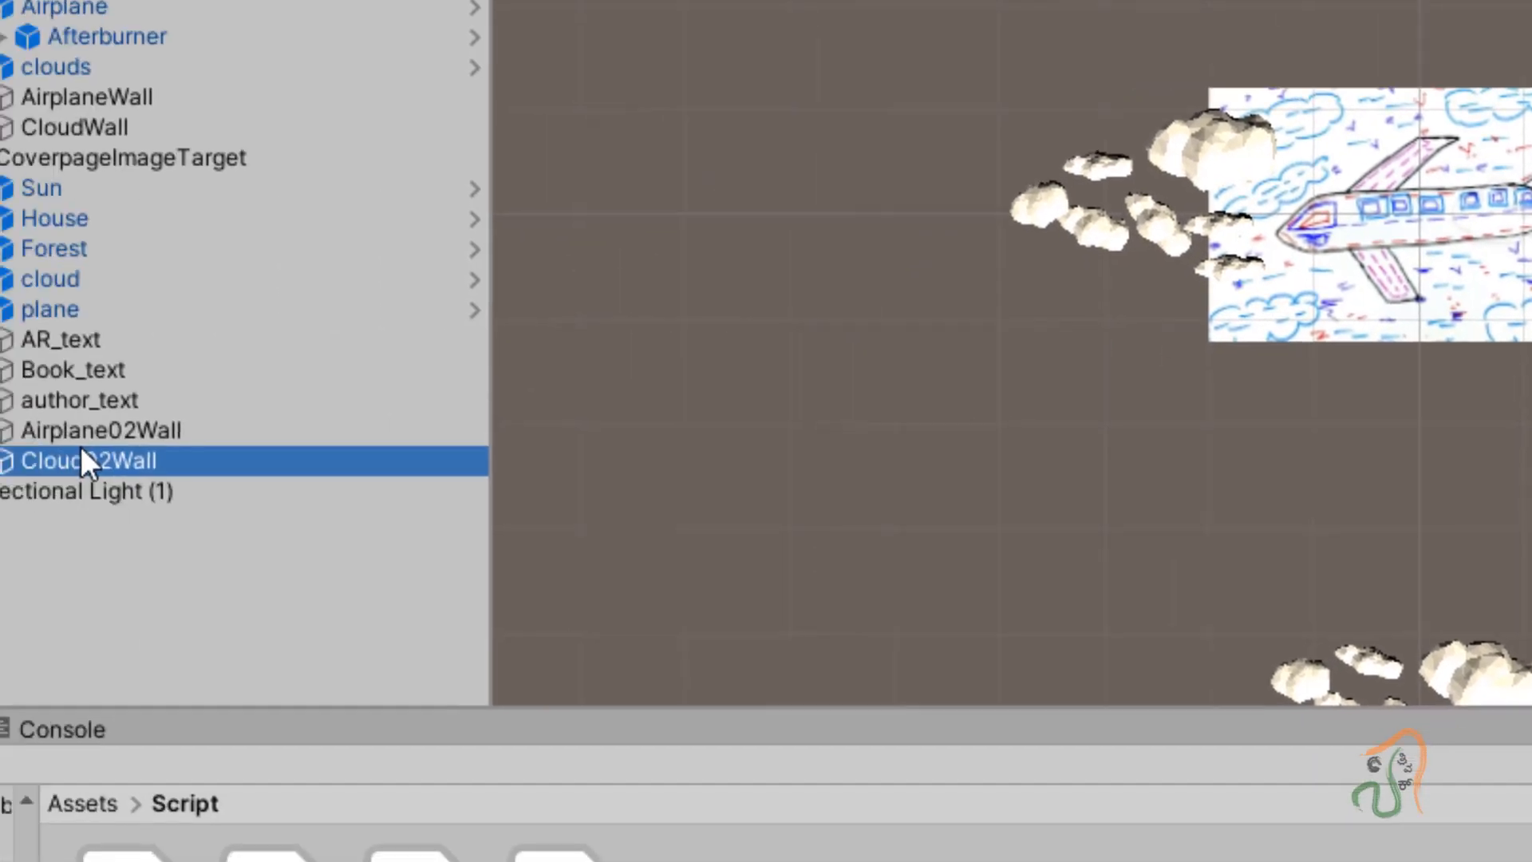
scroll(1032, 496, down, 6)
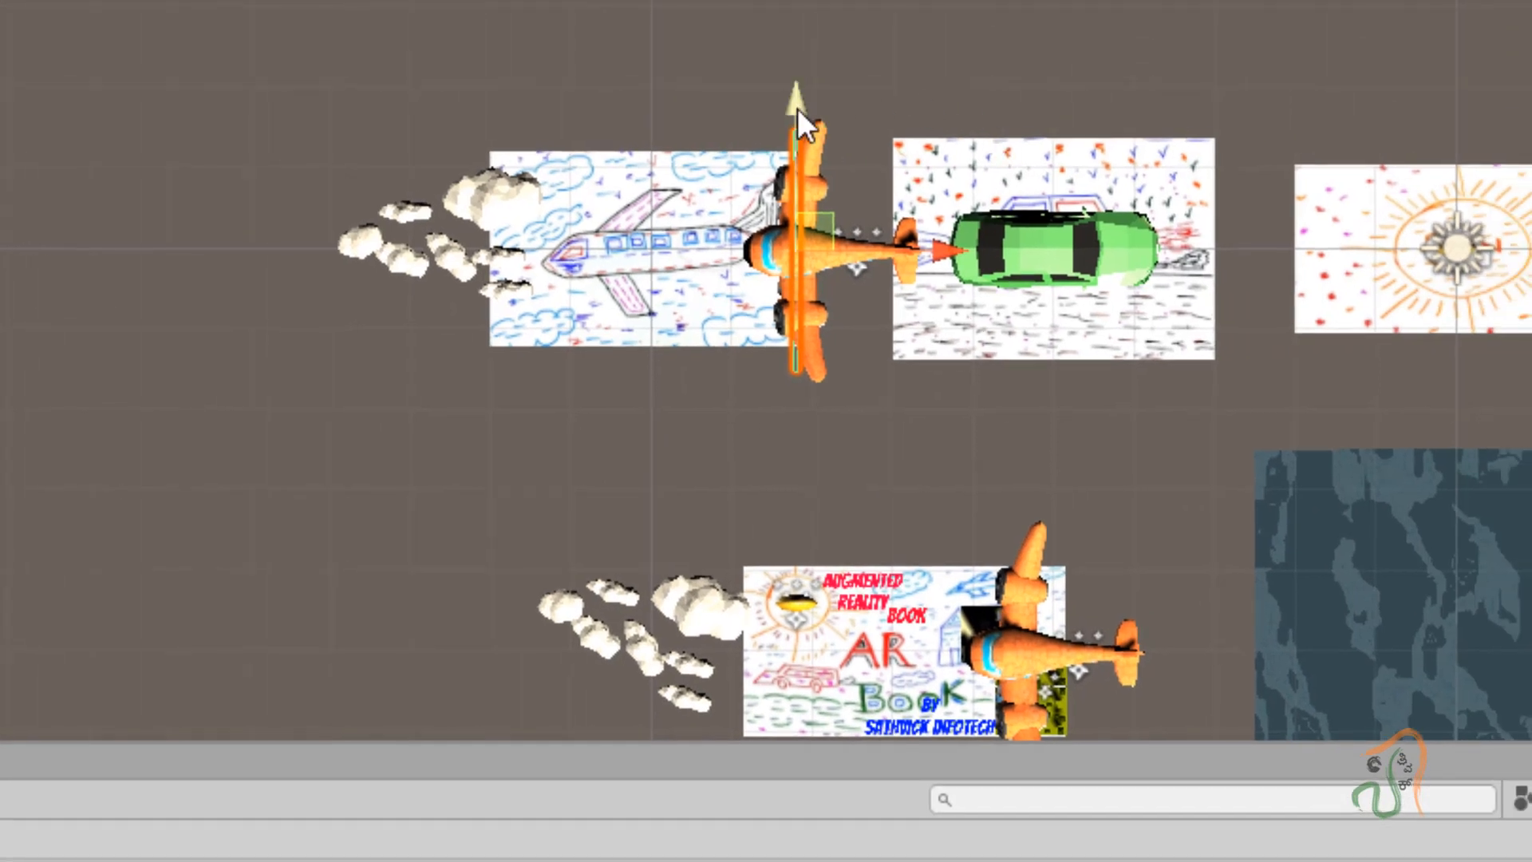
drag(797, 107, 797, 505)
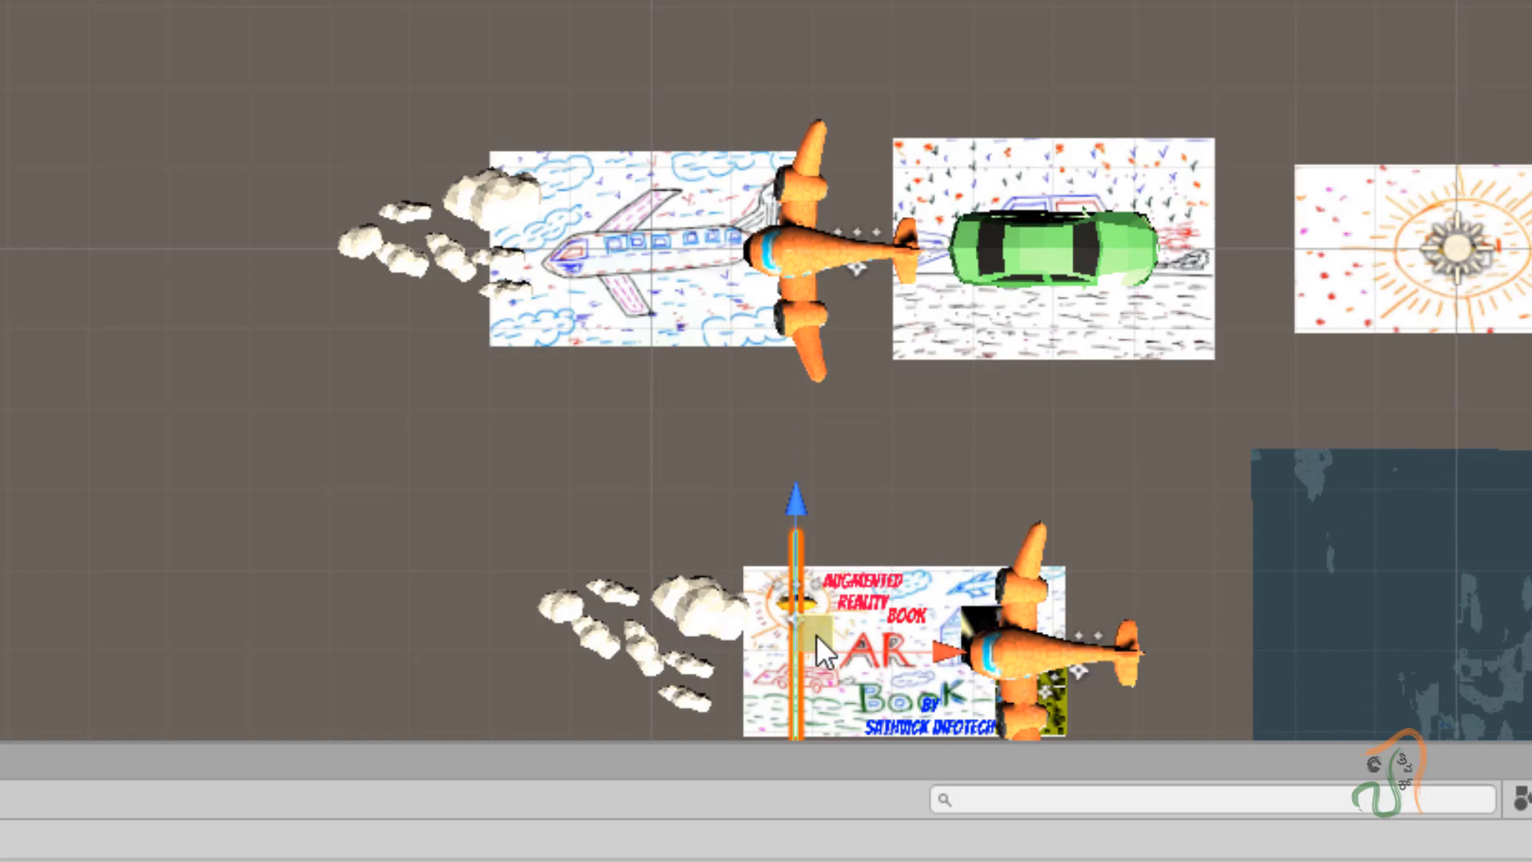
scroll(815, 637, up, 5)
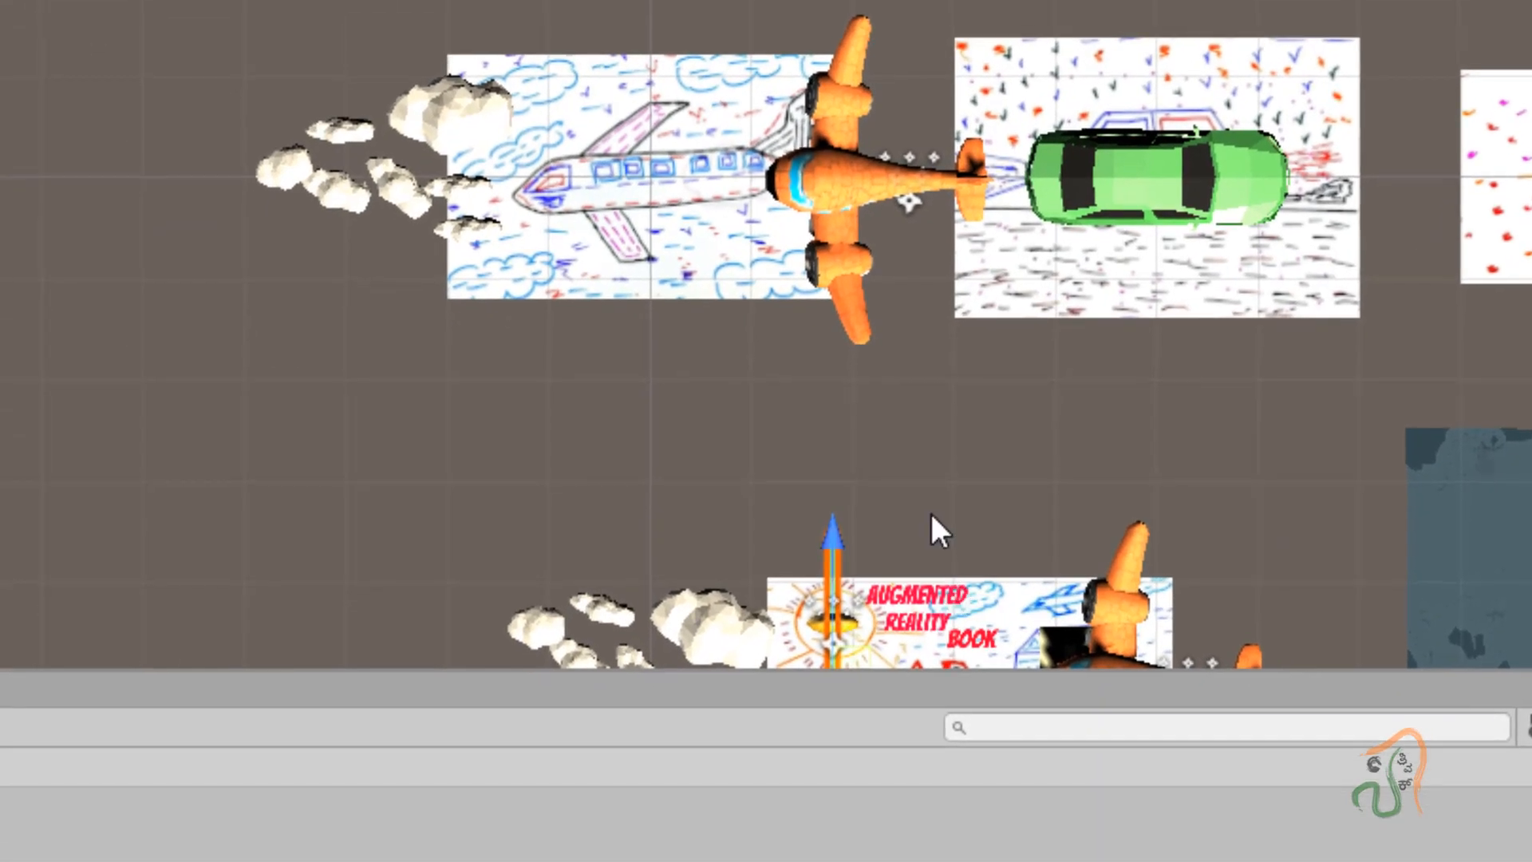
middle_drag(888, 496, 856, 368)
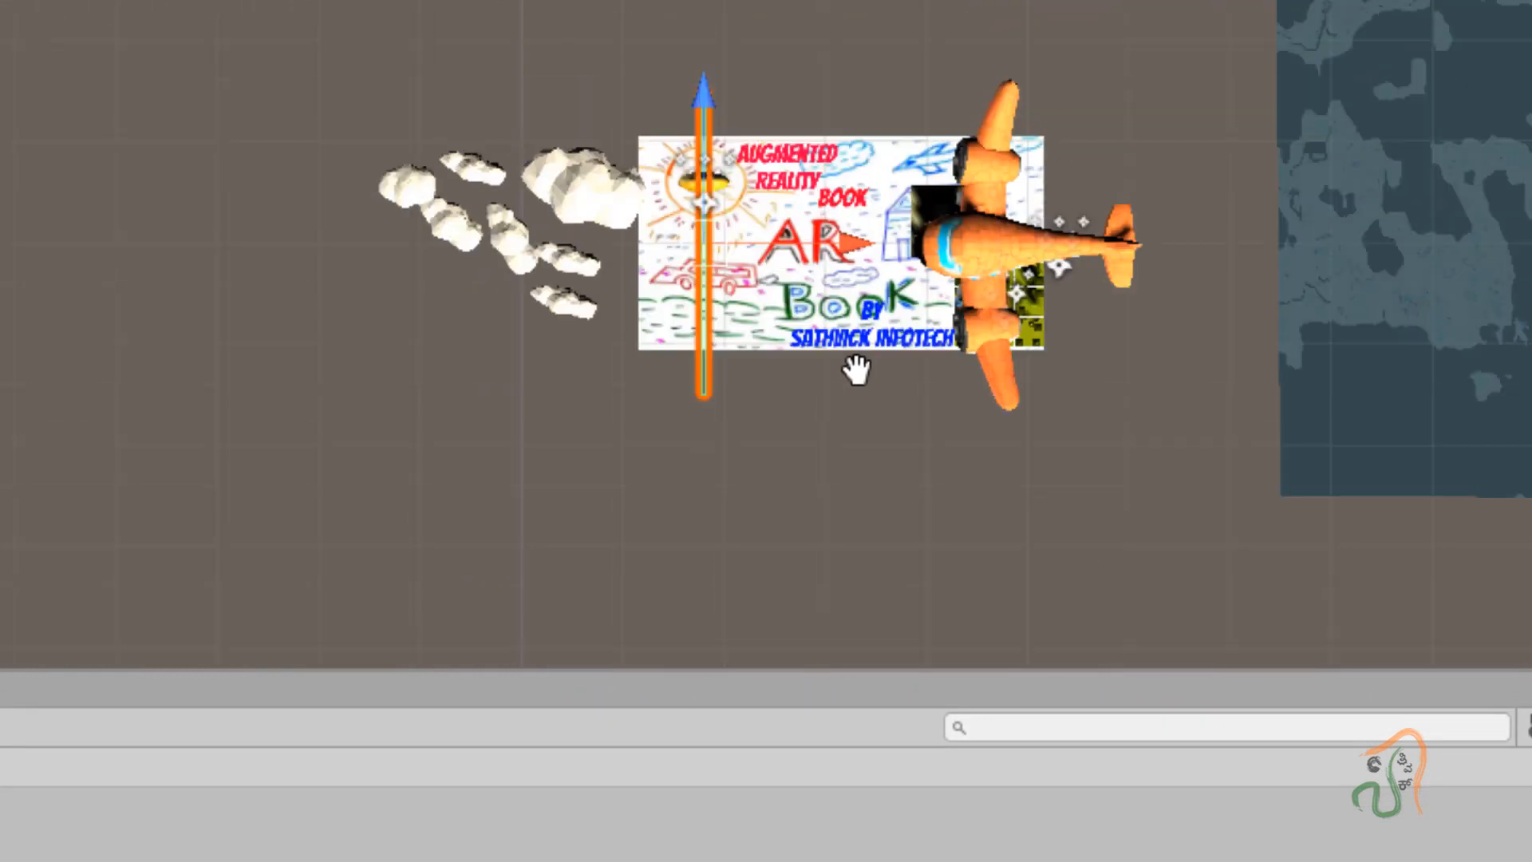
scroll(856, 369, down, 1)
drag(860, 243, 1200, 268)
right_drag(990, 528, 1023, 238)
right_drag(812, 423, 889, 287)
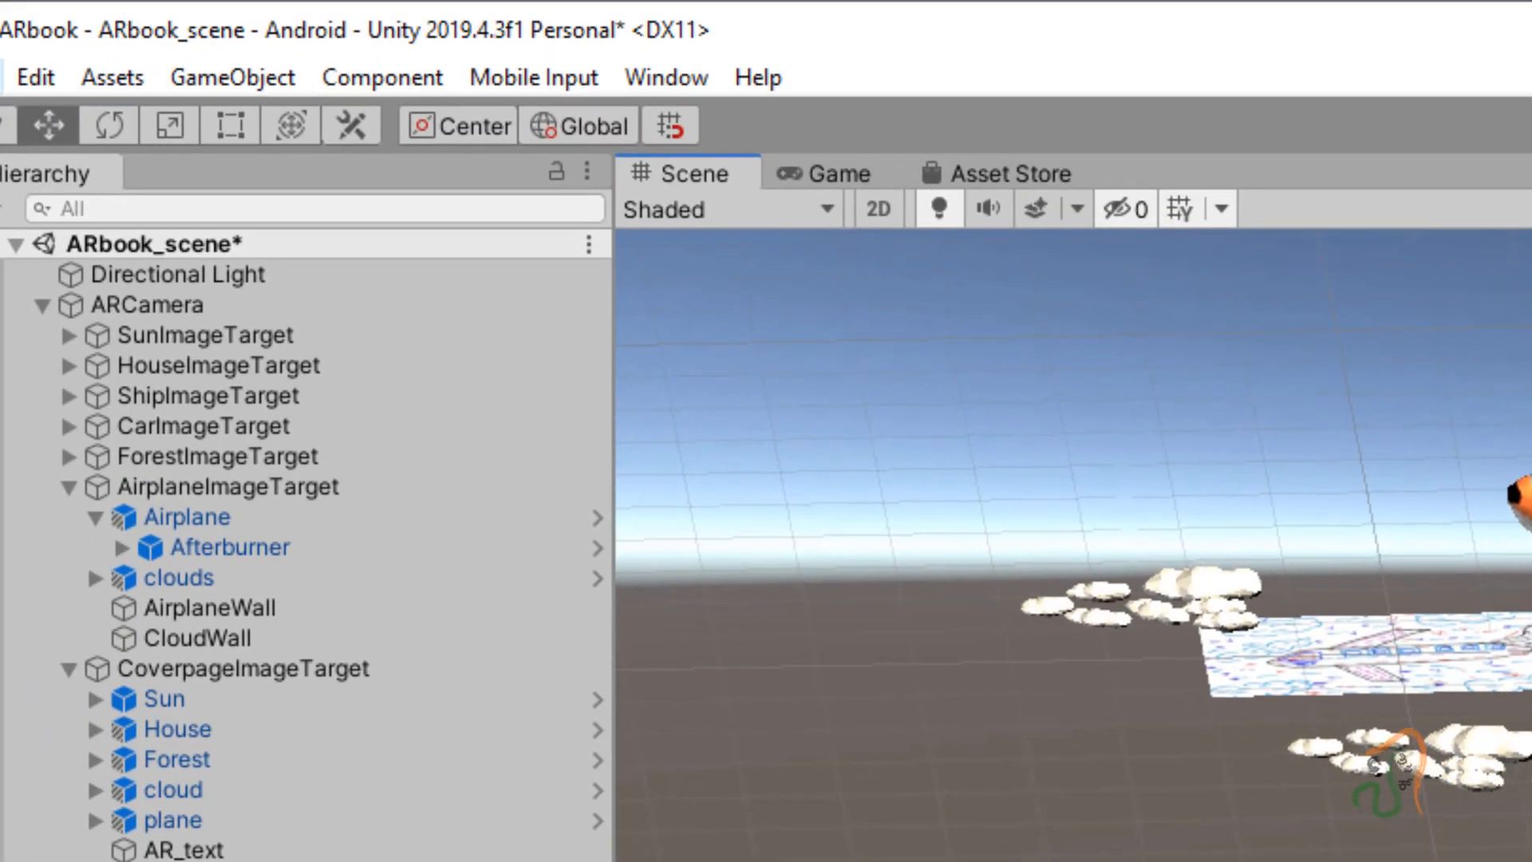
Step: Save the scene and open the ResetPosition script for editing
click(30, 75)
click(32, 220)
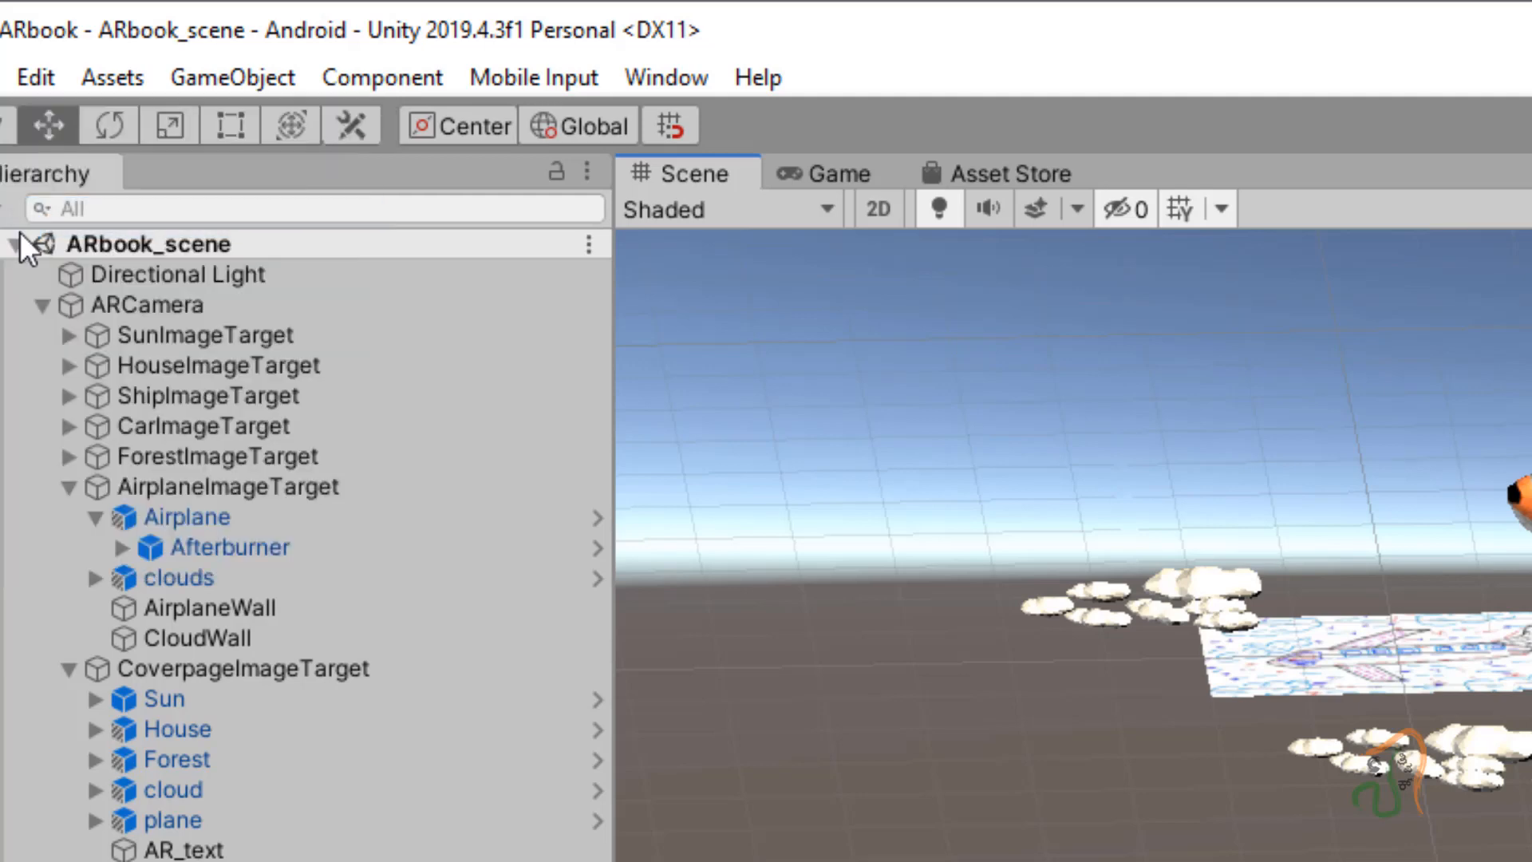
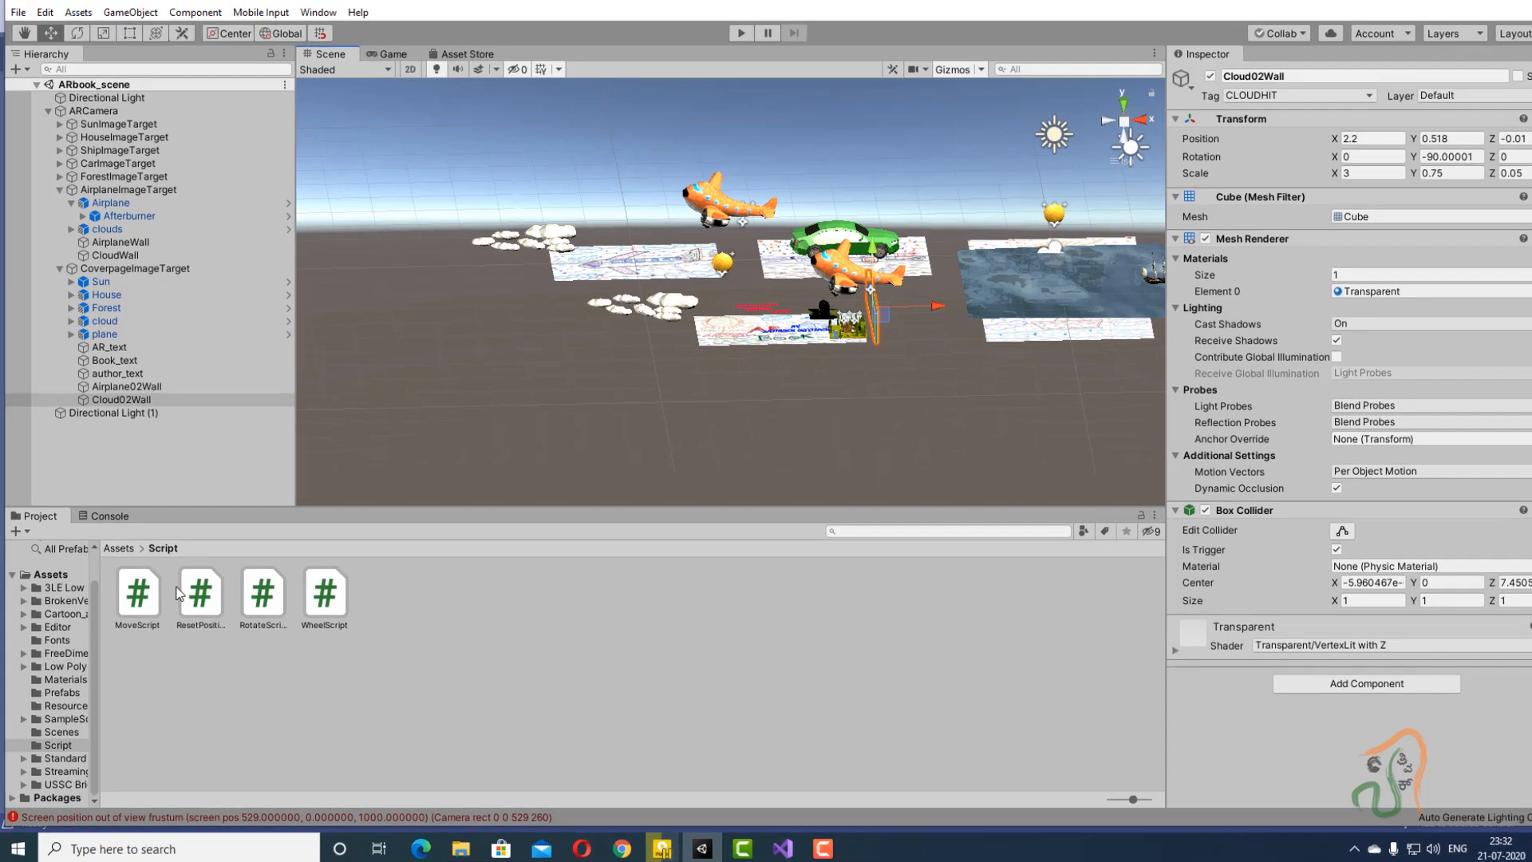
click(196, 604)
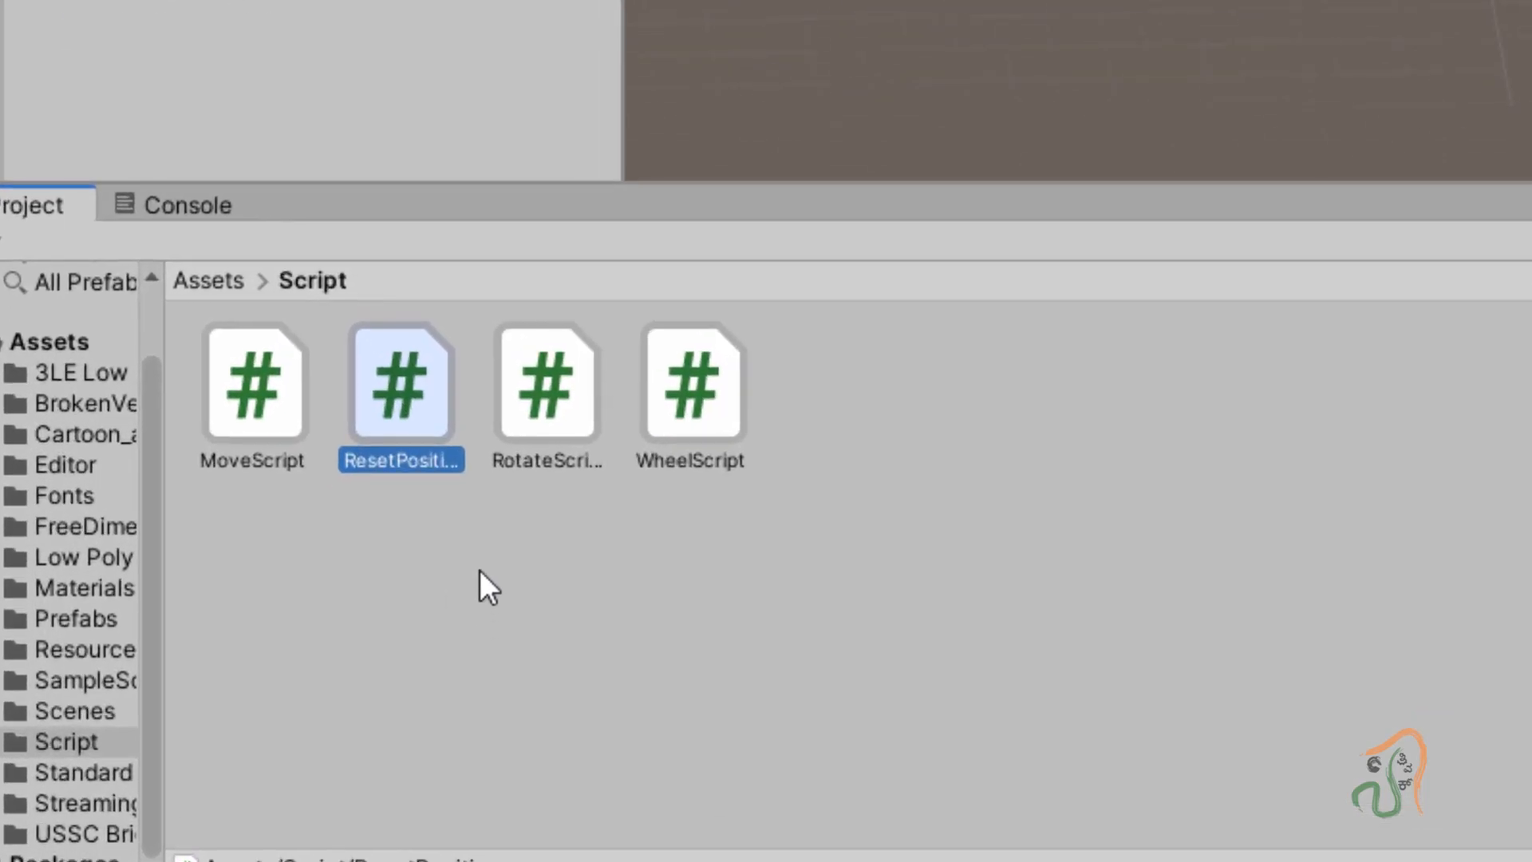
double_click(412, 406)
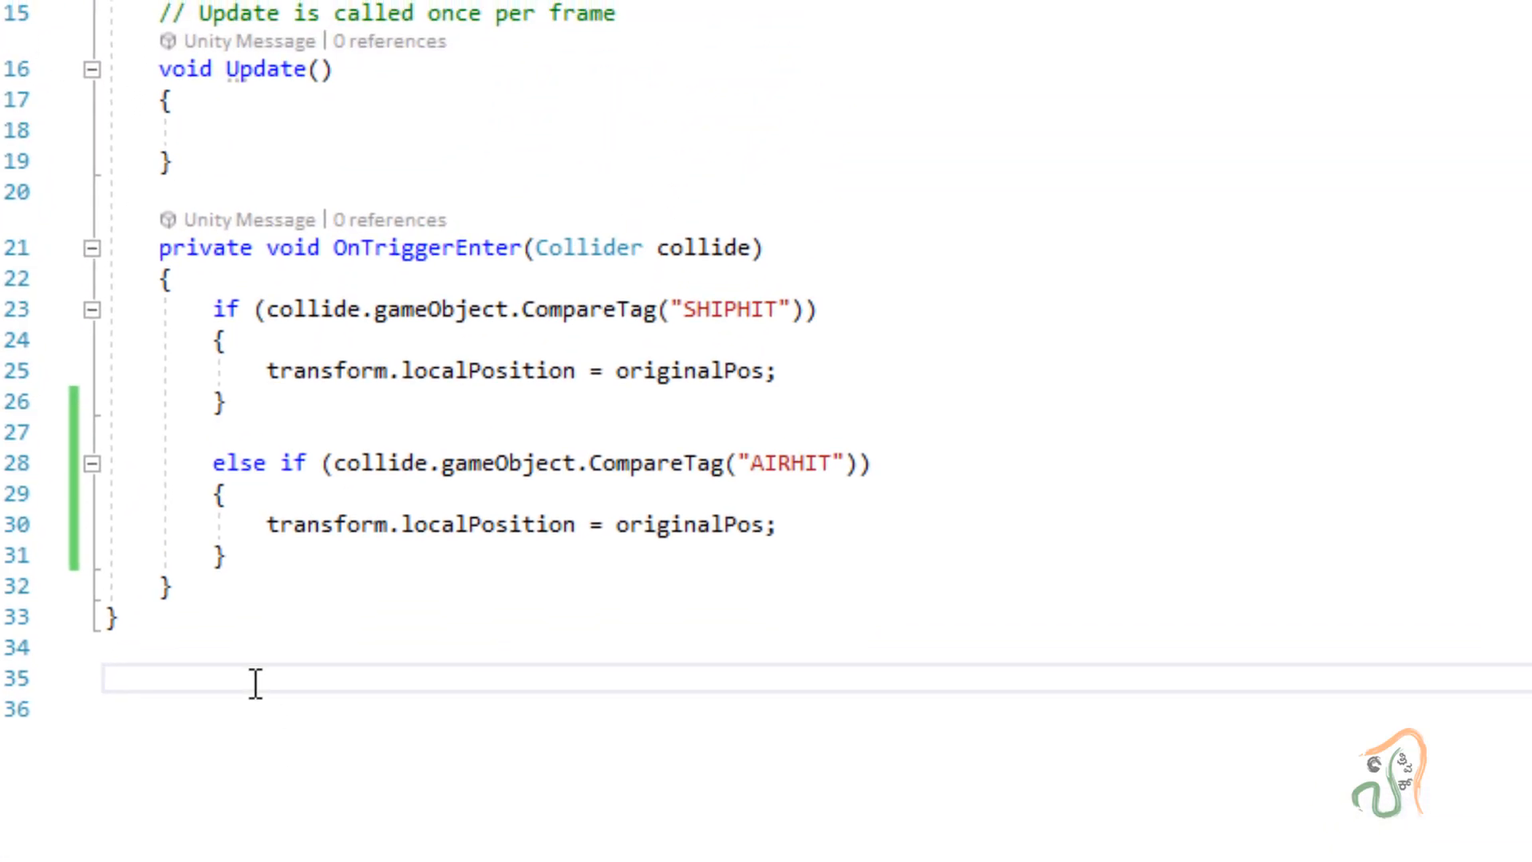
Step: Add an else if statement with empty parentheses and an empty body after the AIRHIT block in OnTriggerEnter
click(261, 462)
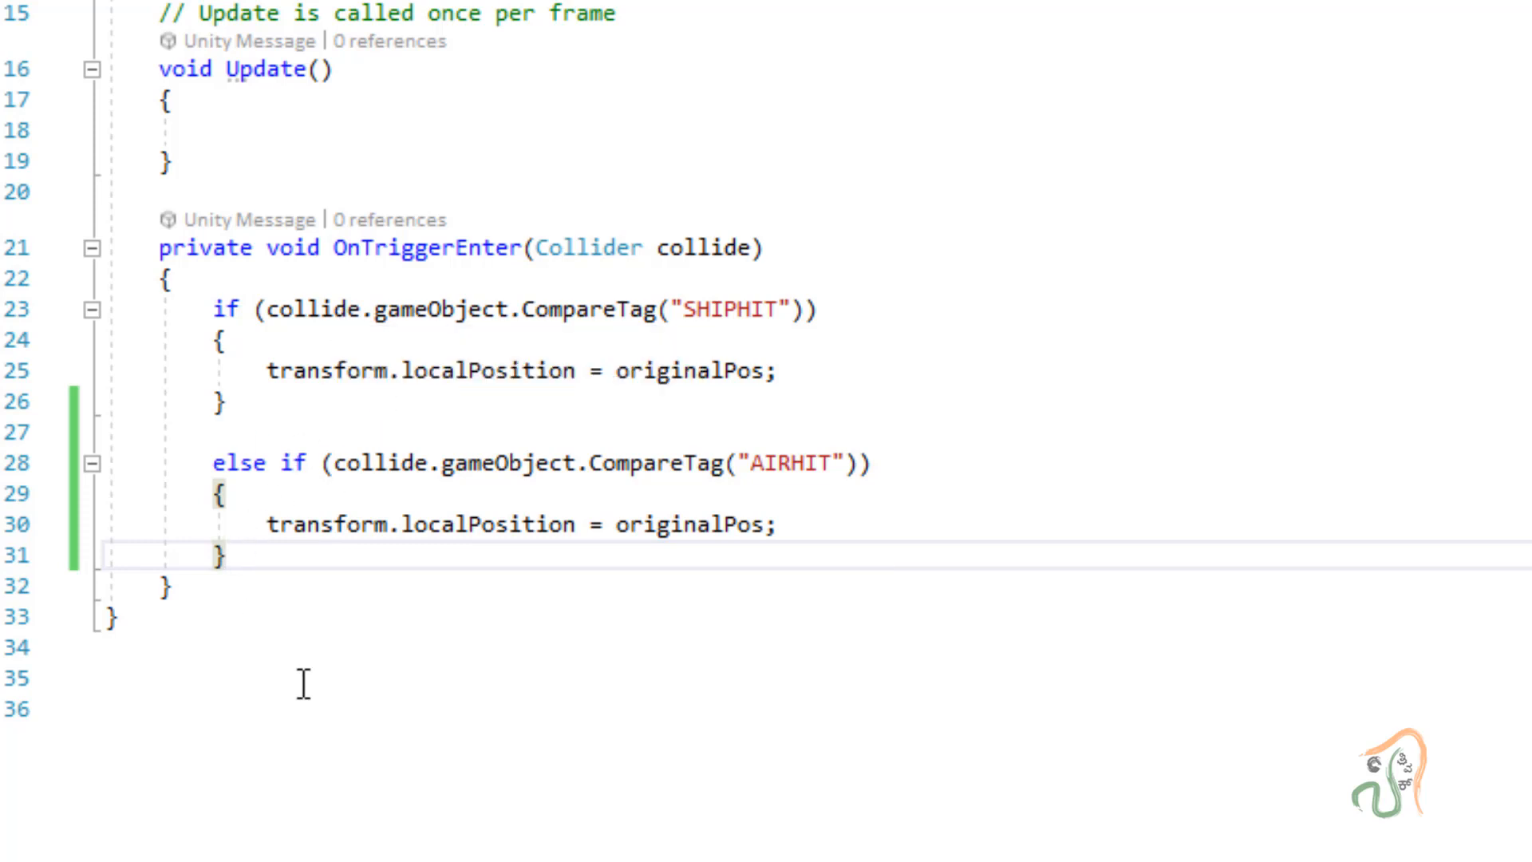
key(Return)
key(Return)
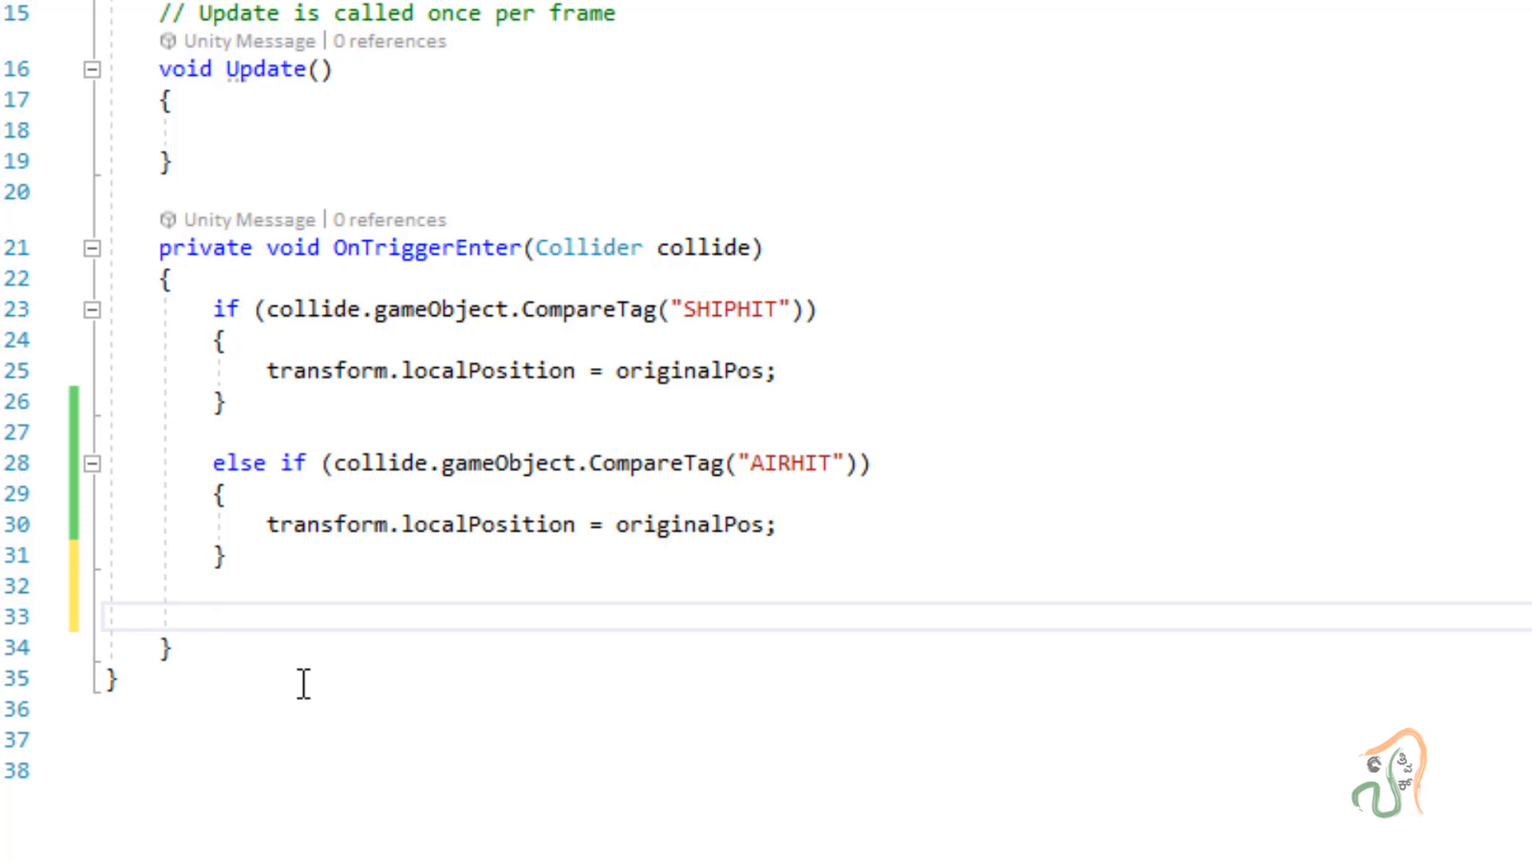
text(else)
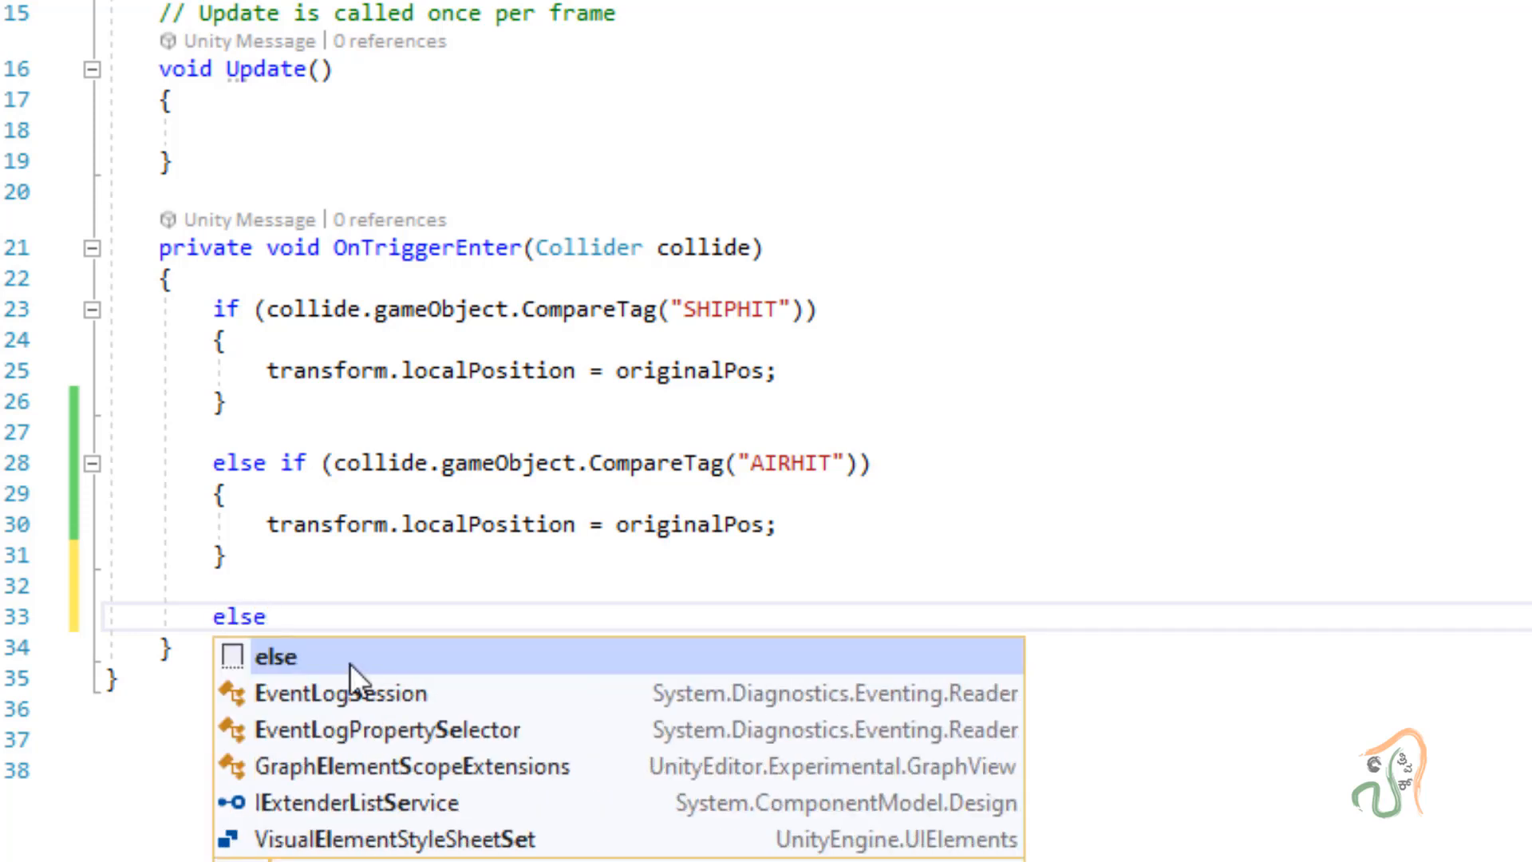
key(Return)
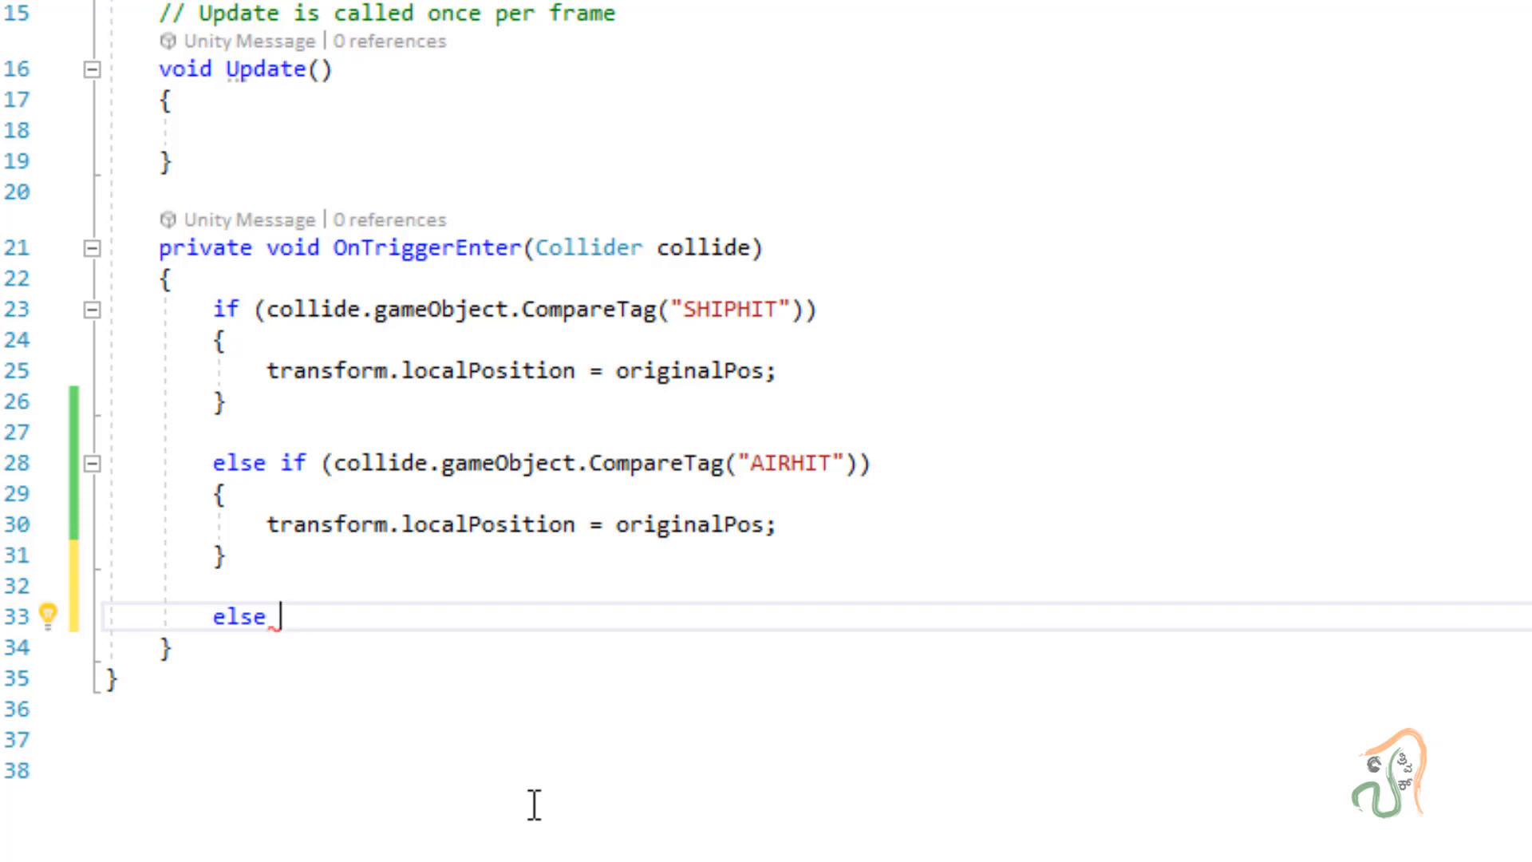
text(if )
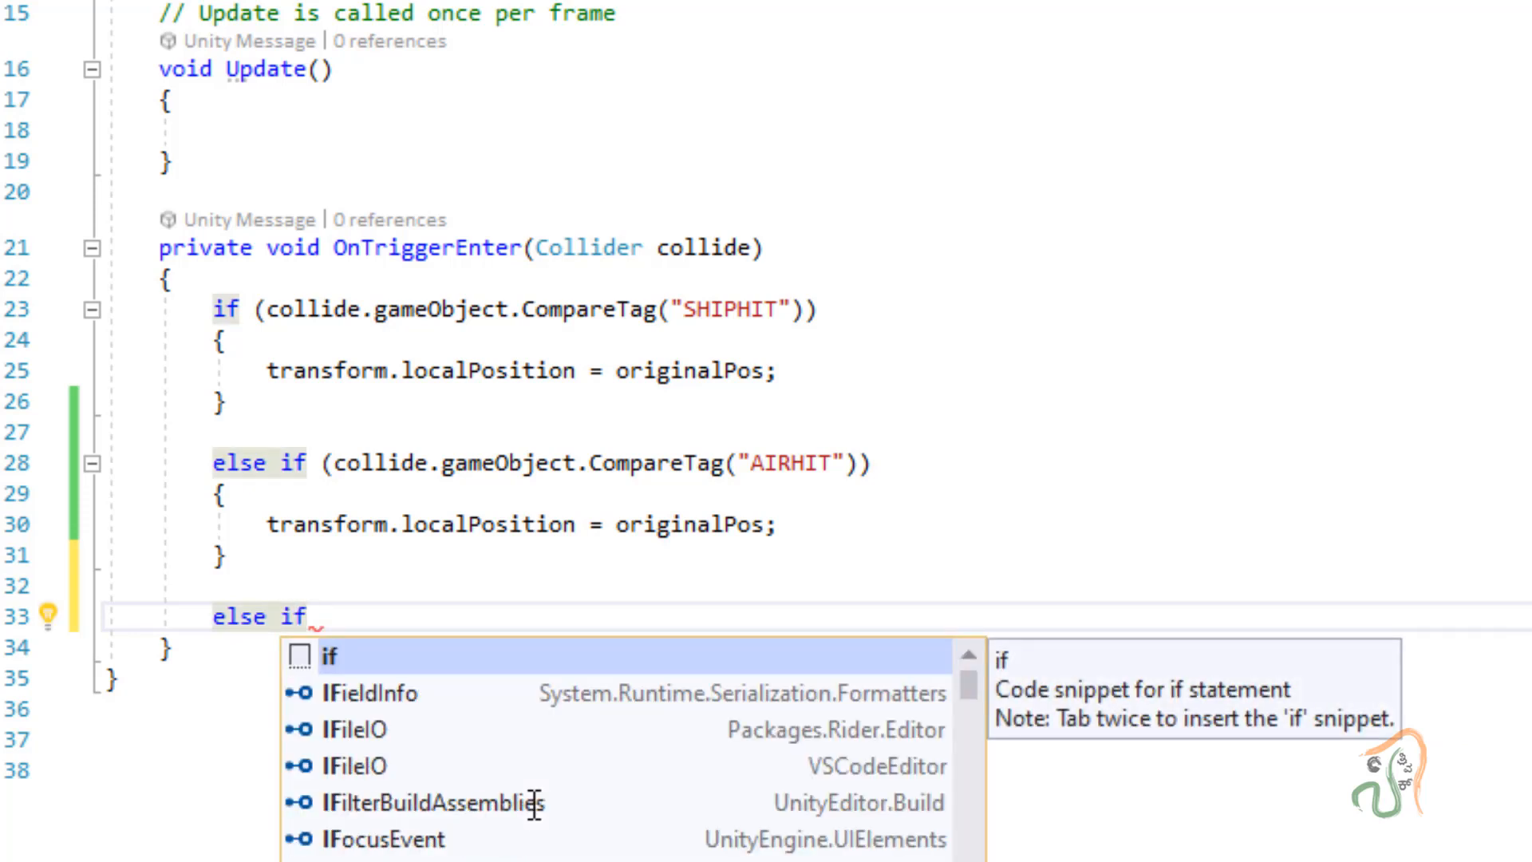
text(())
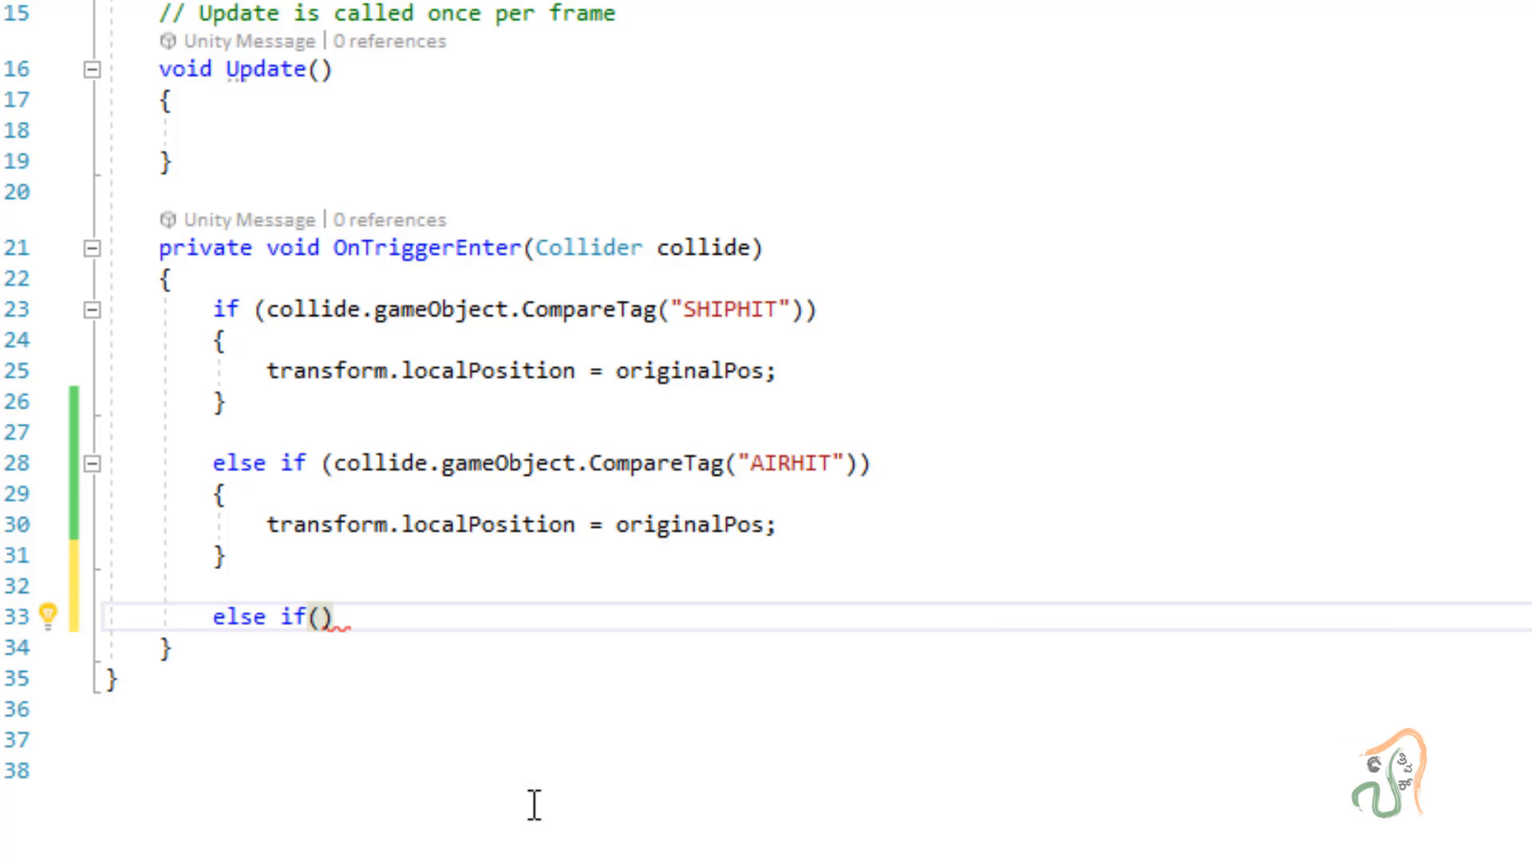
text( {)
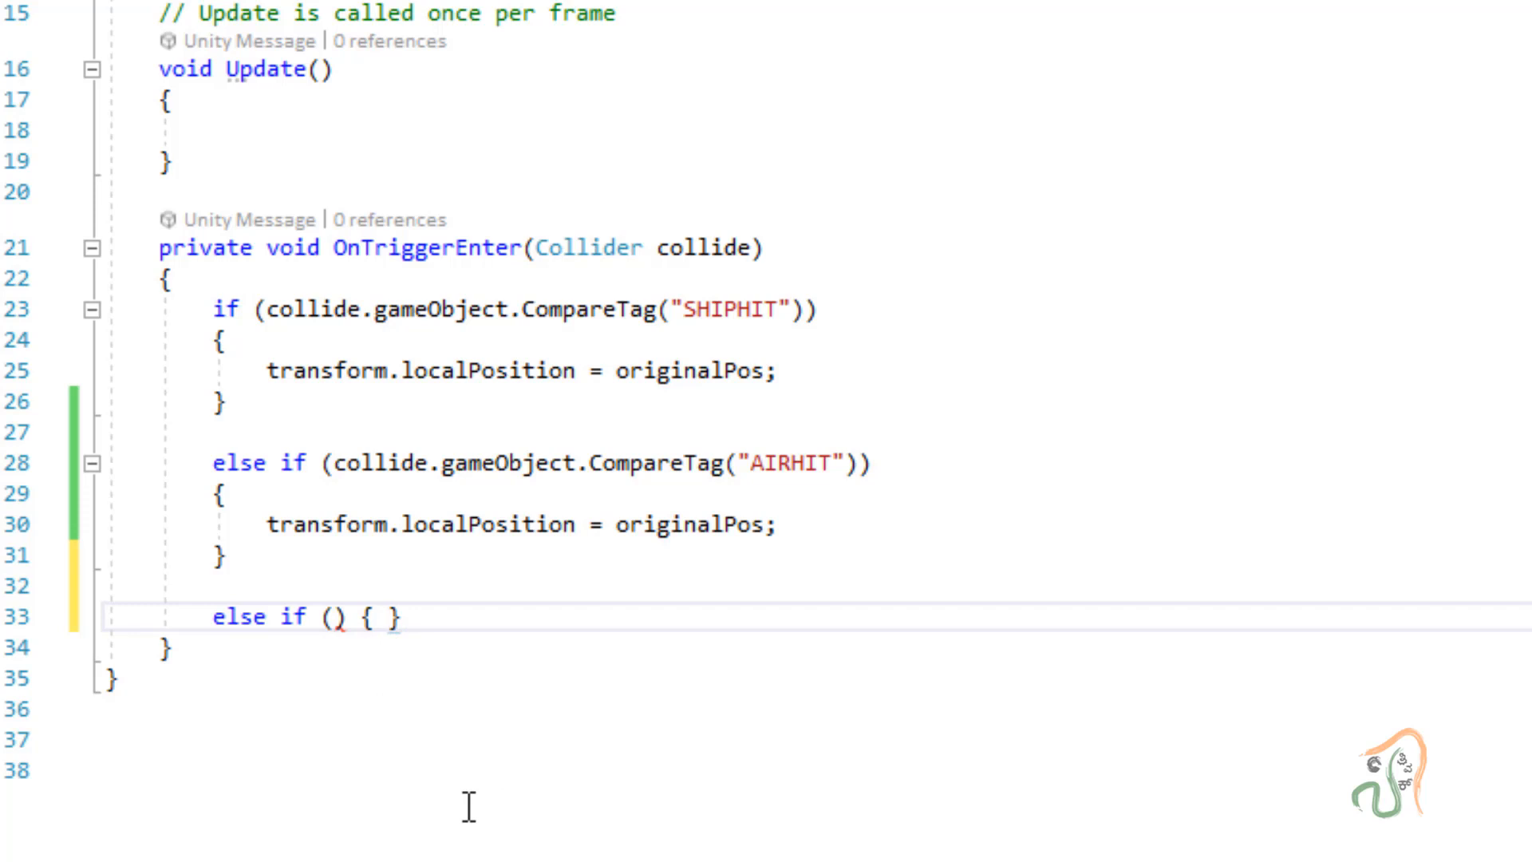
key(Return)
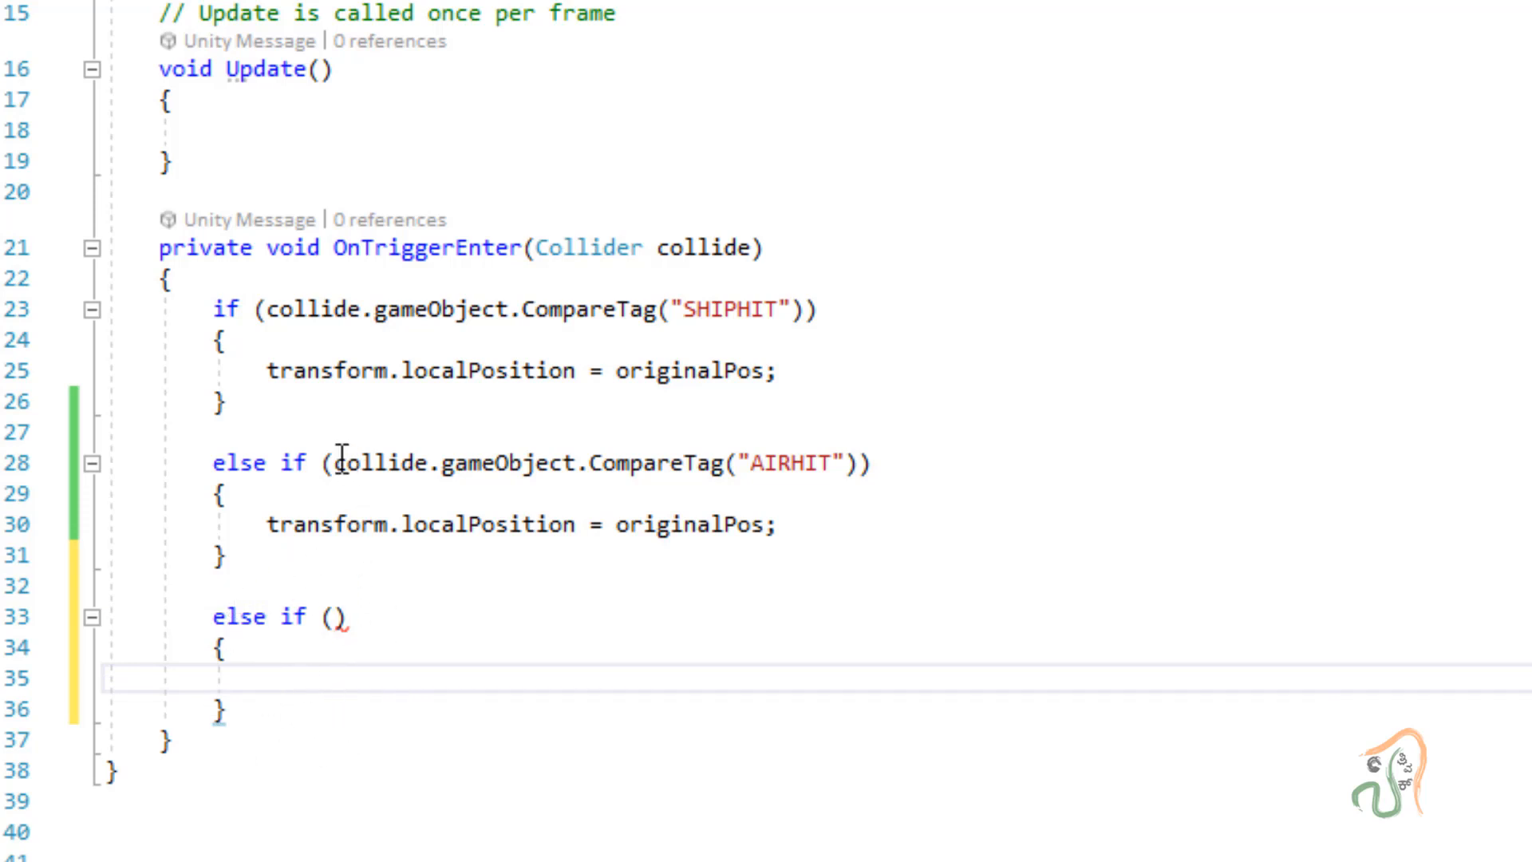
Step: Copy the condition collide.gameObject.CompareTag("AIRHIT") into the parentheses of the new else if
drag(335, 462, 862, 467)
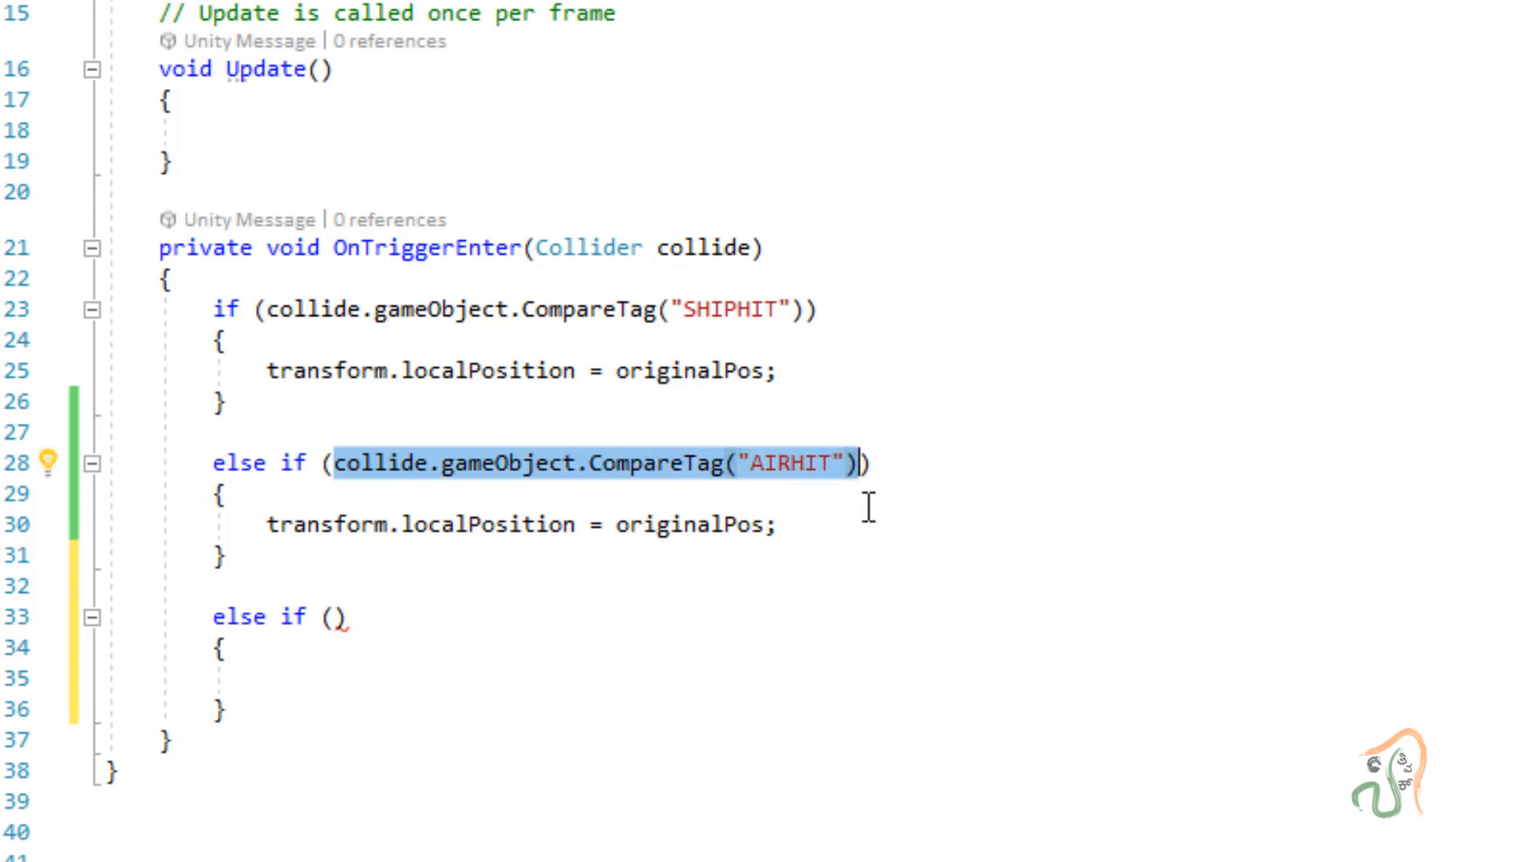
click(864, 465)
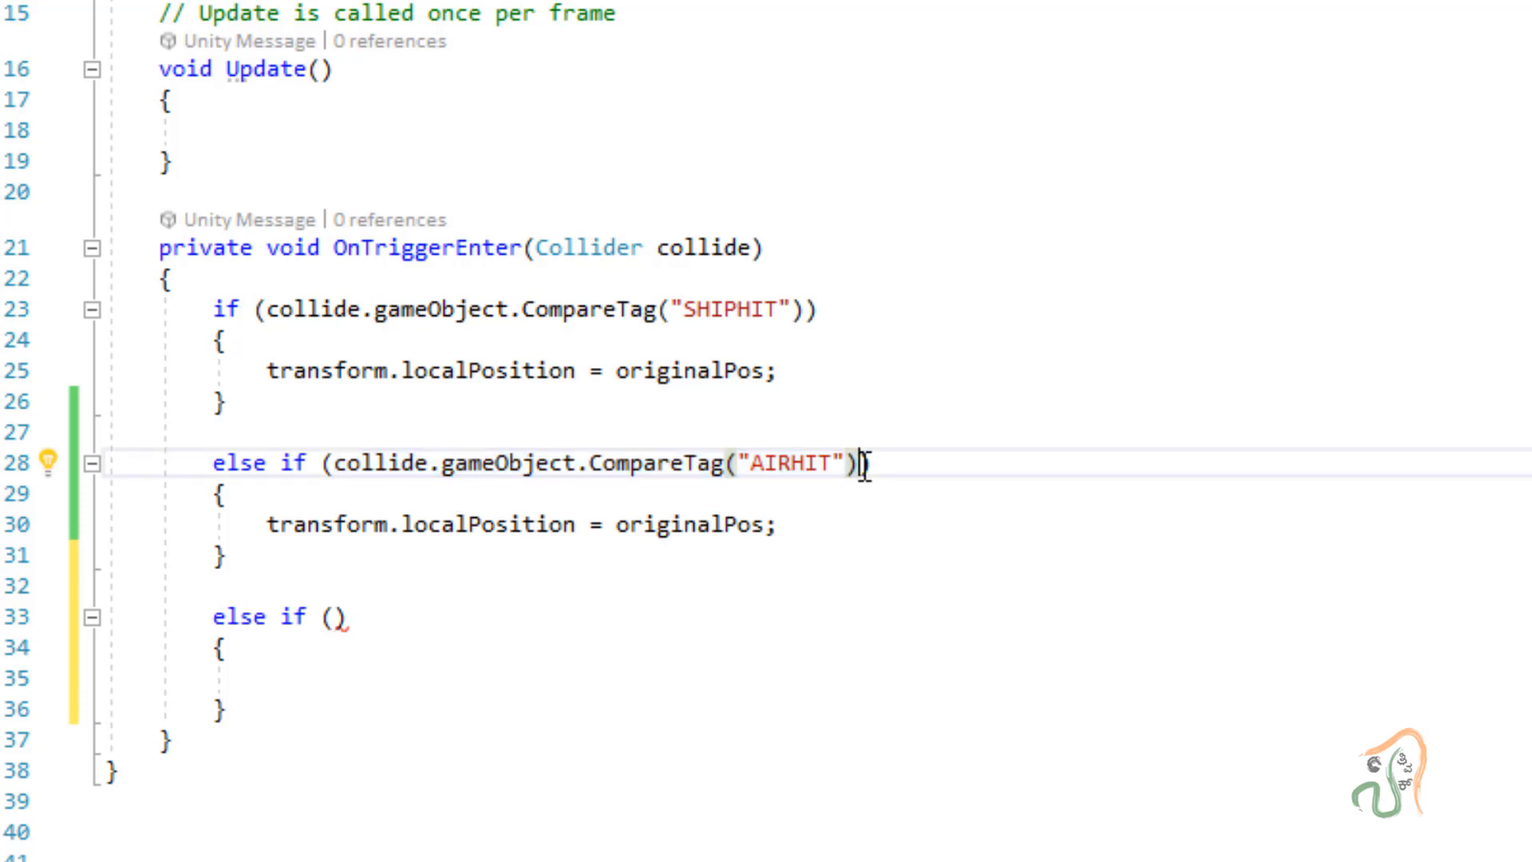
shift+click(335, 465)
key(ctrl+c)
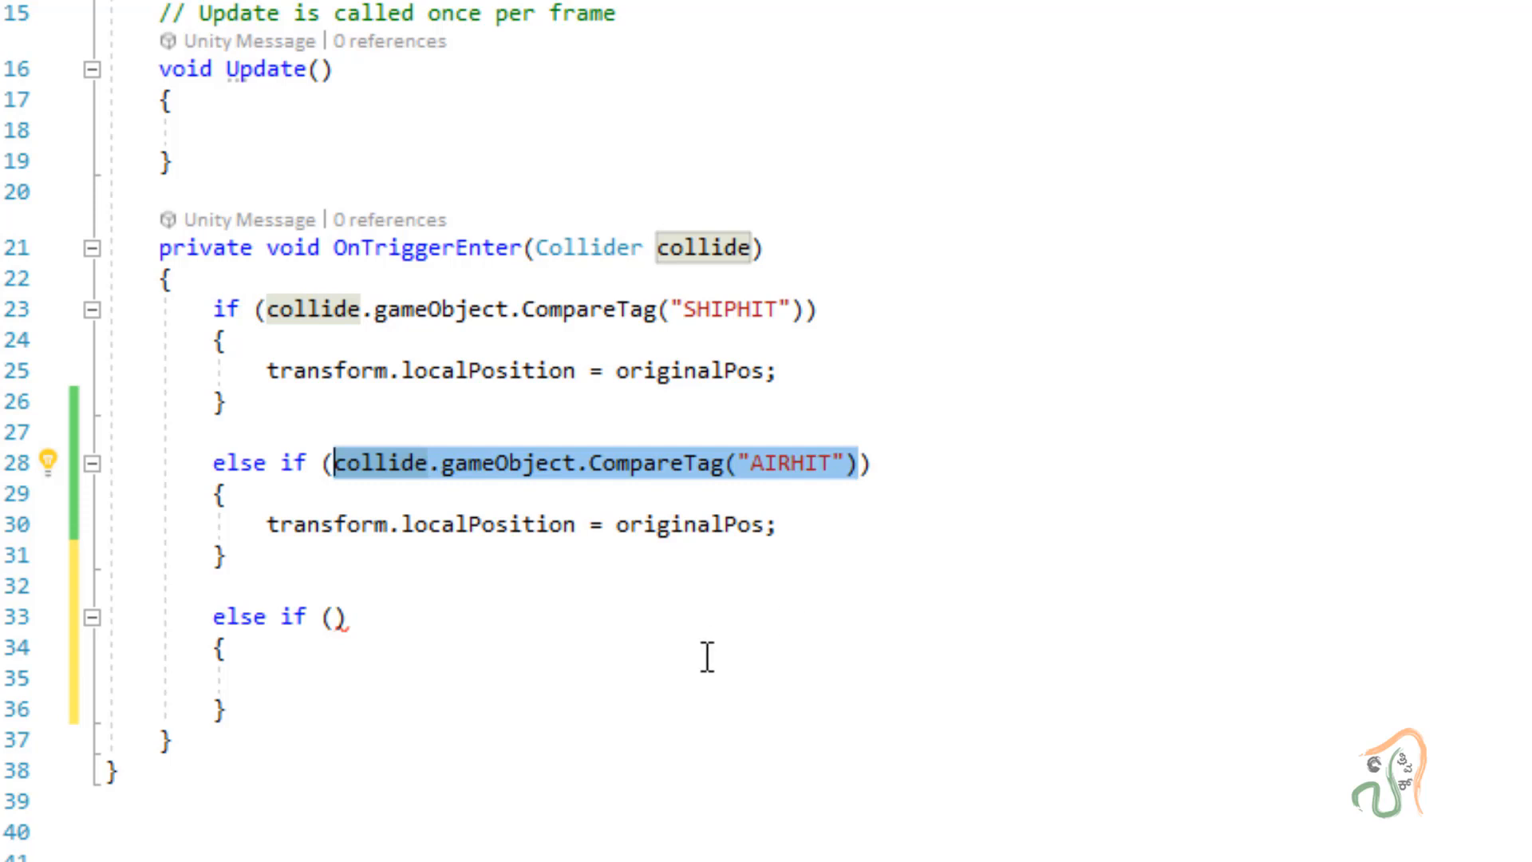
click(334, 616)
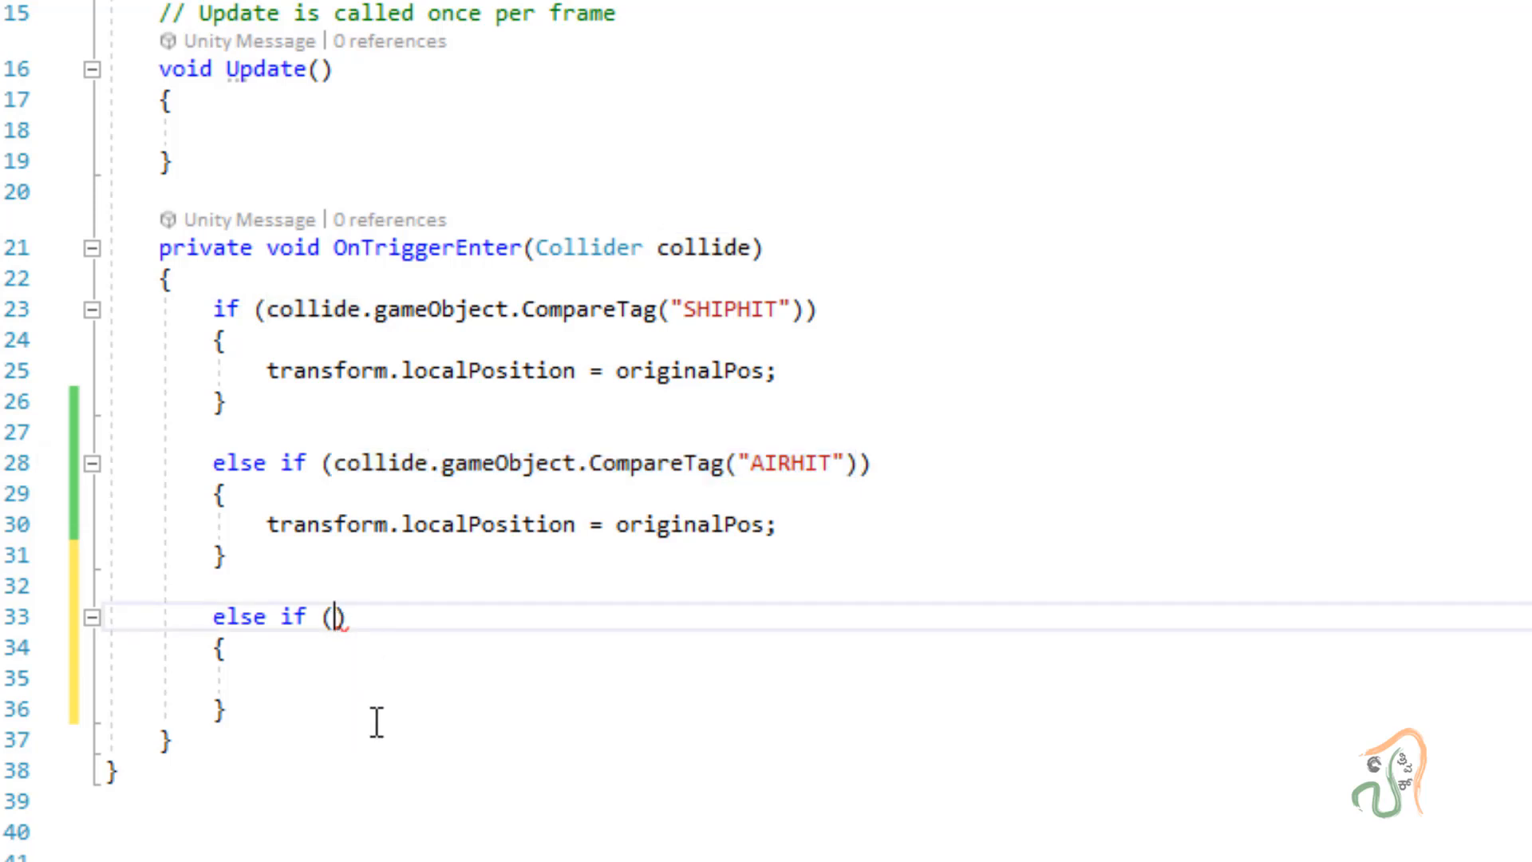
key(ctrl+v)
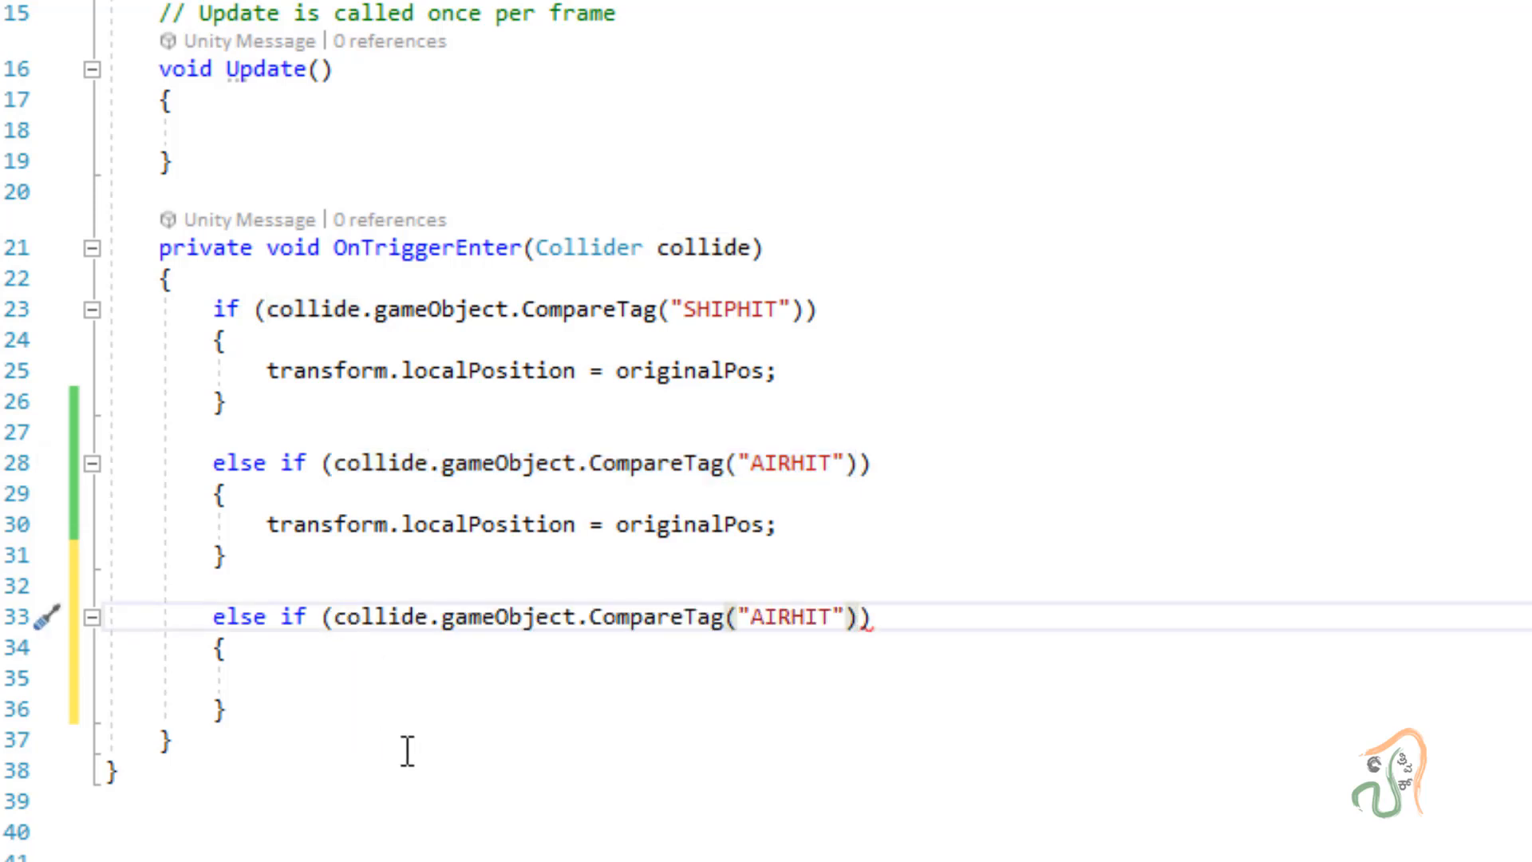
Step: Change the tag compared in the new else if condition to CLOUDHIT
click(773, 649)
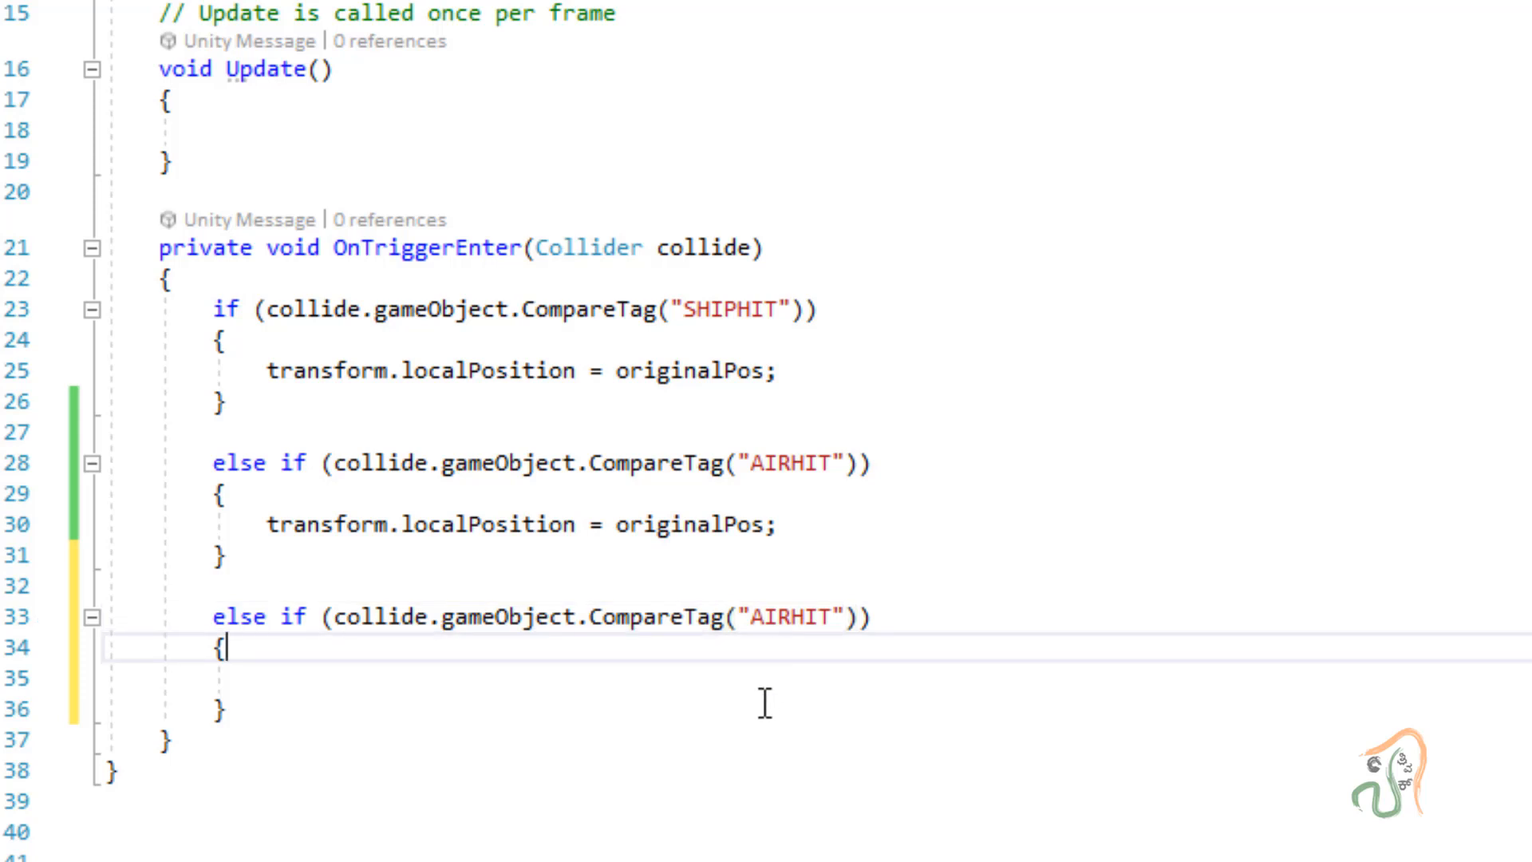
click(753, 618)
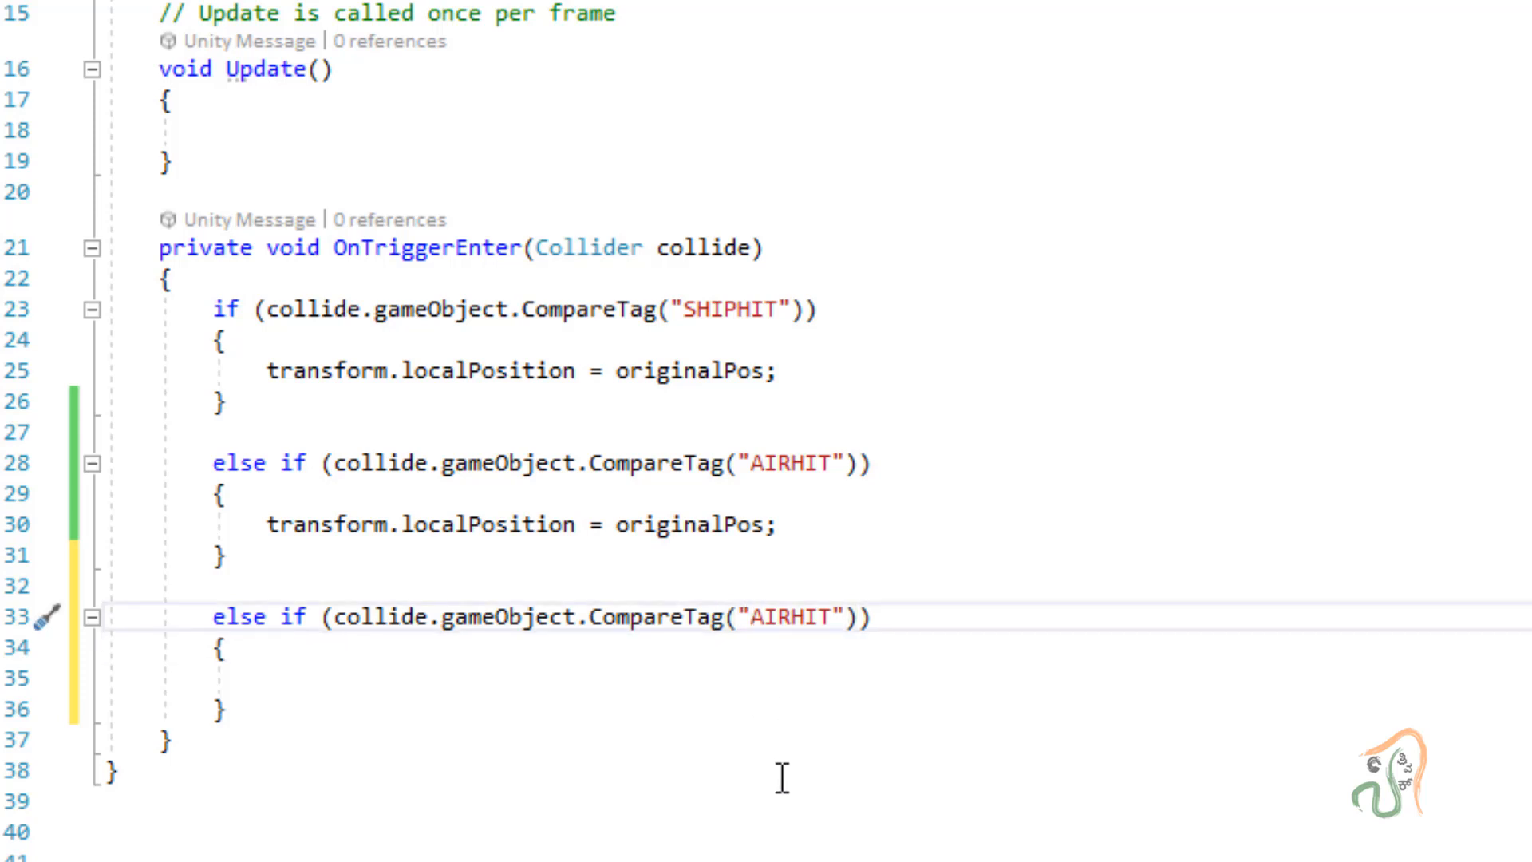
key(Delete)
key(Delete)
key(Delete)
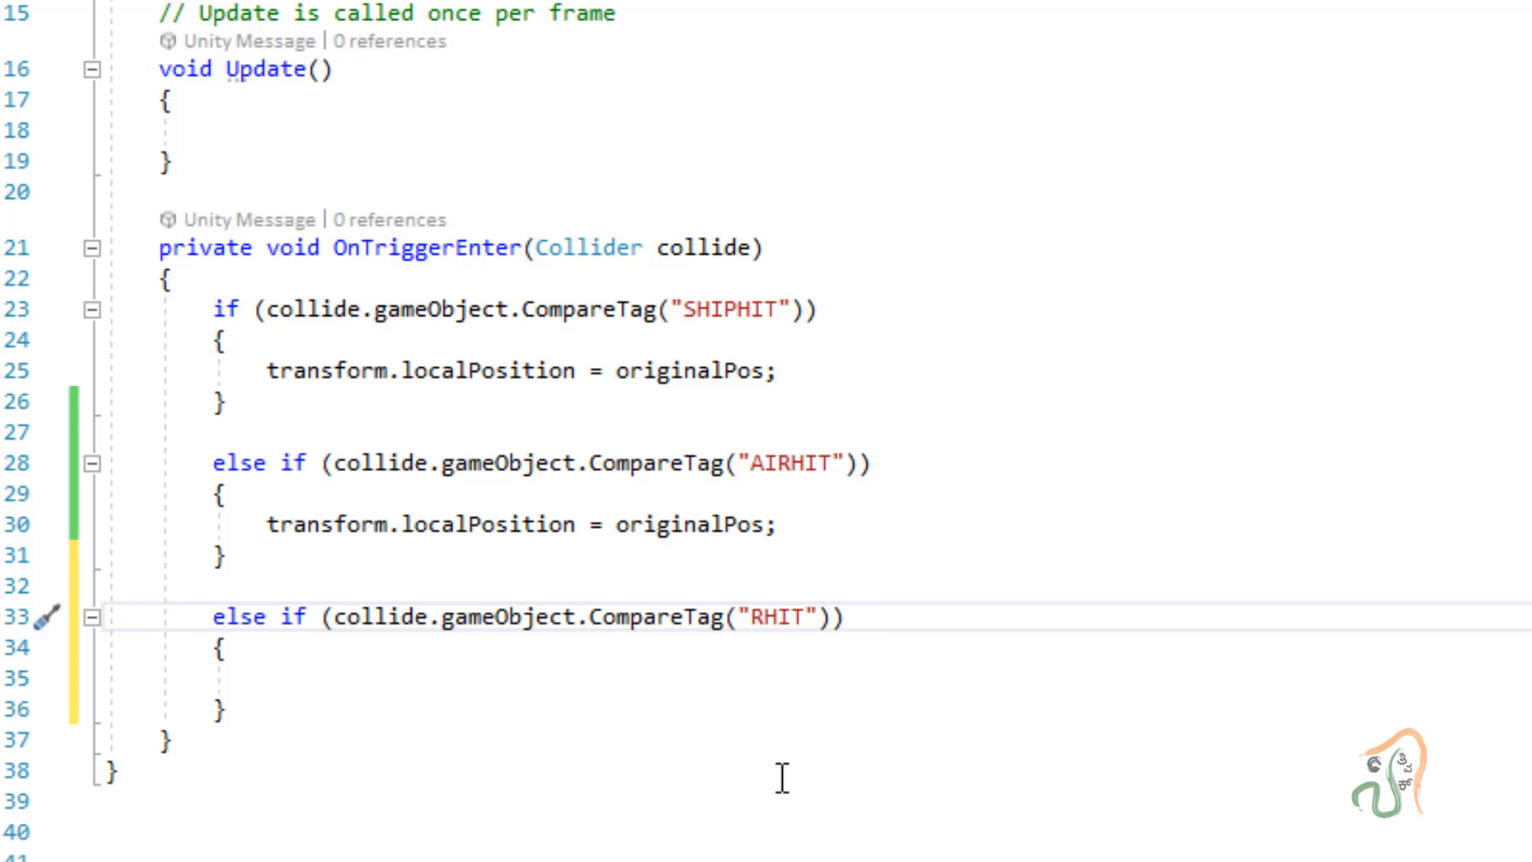
text(CLOUD)
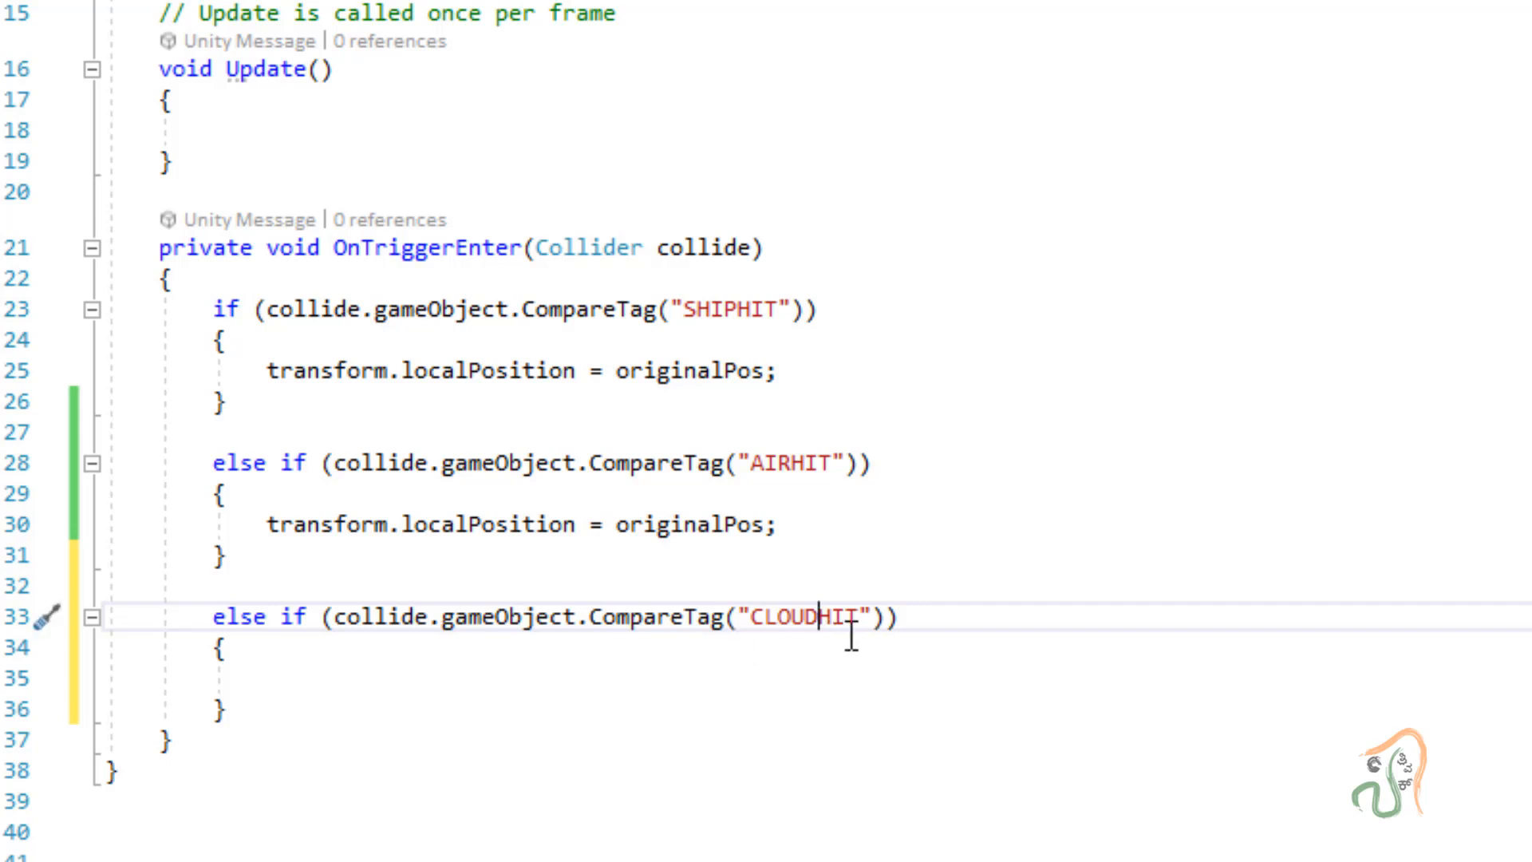
Step: Copy the statement transform.localPosition = originalPos; from the AIRHIT block into the CLOUDHIT block
drag(267, 524, 786, 526)
key(ctrl+c)
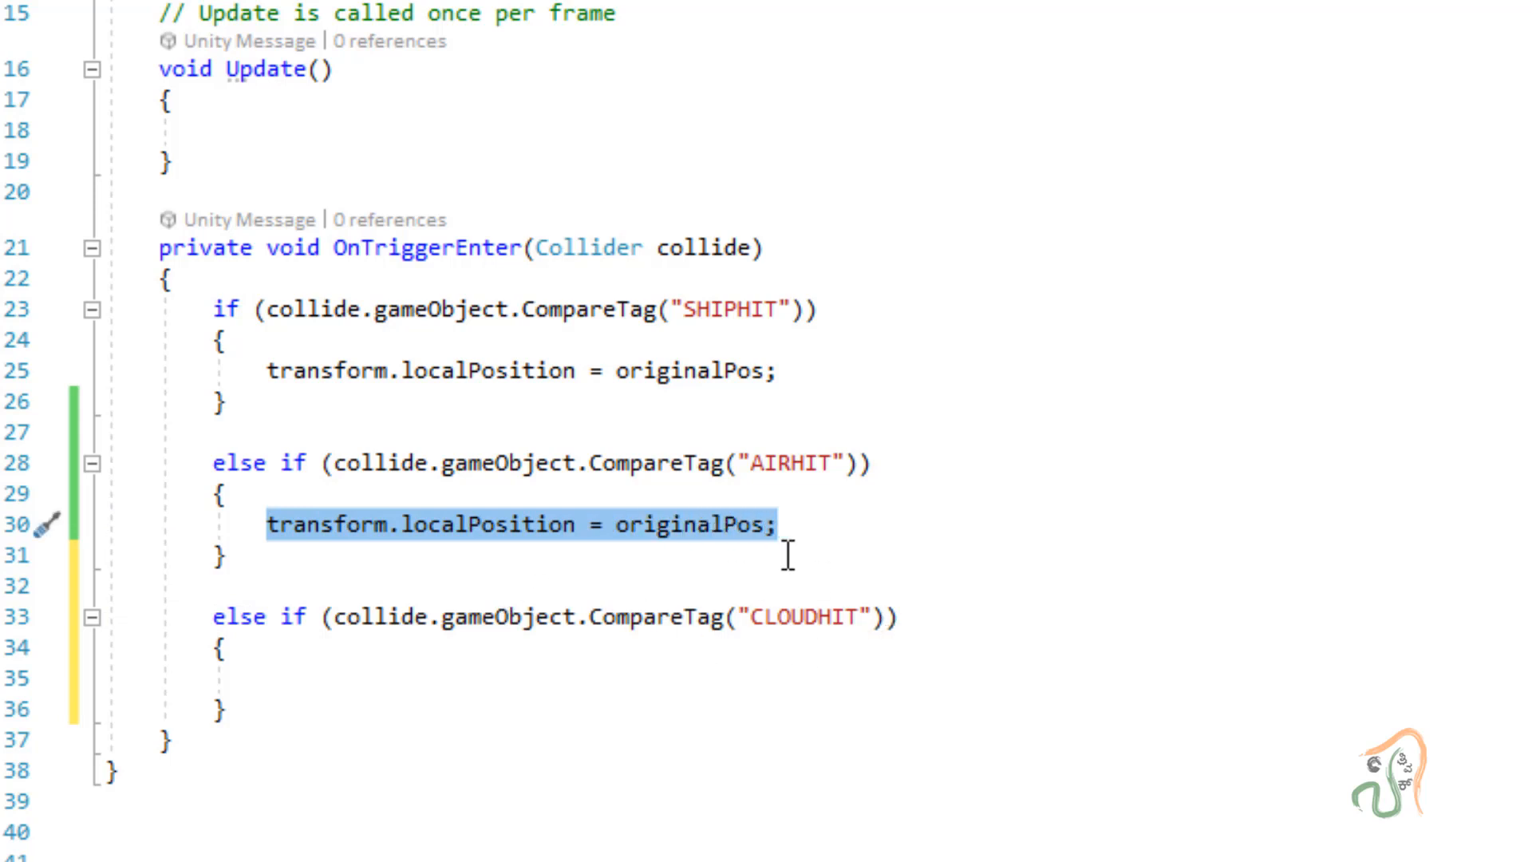
click(335, 688)
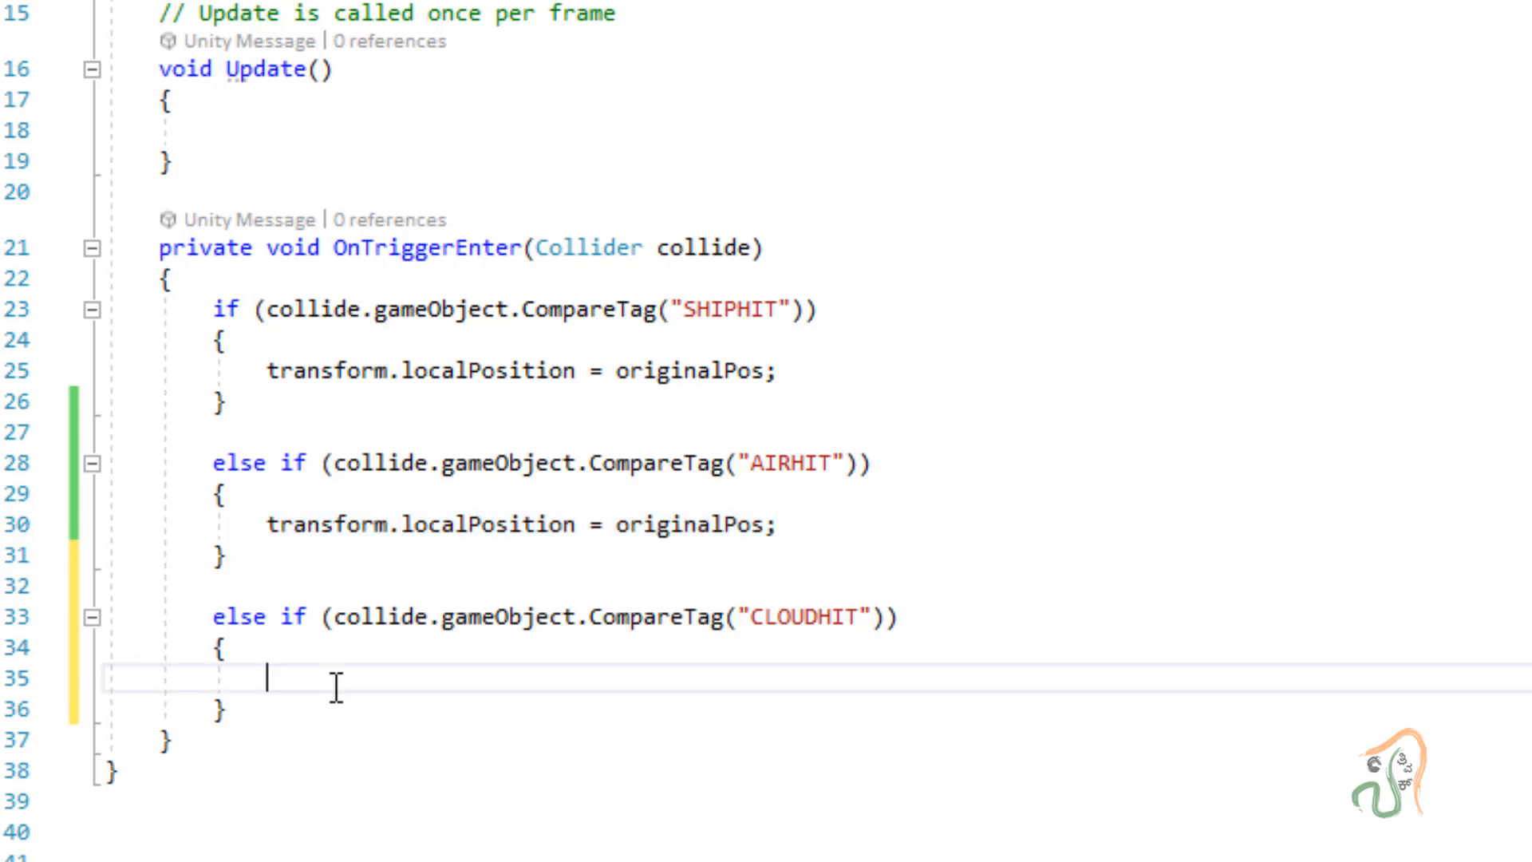
key(ctrl+v)
click(447, 742)
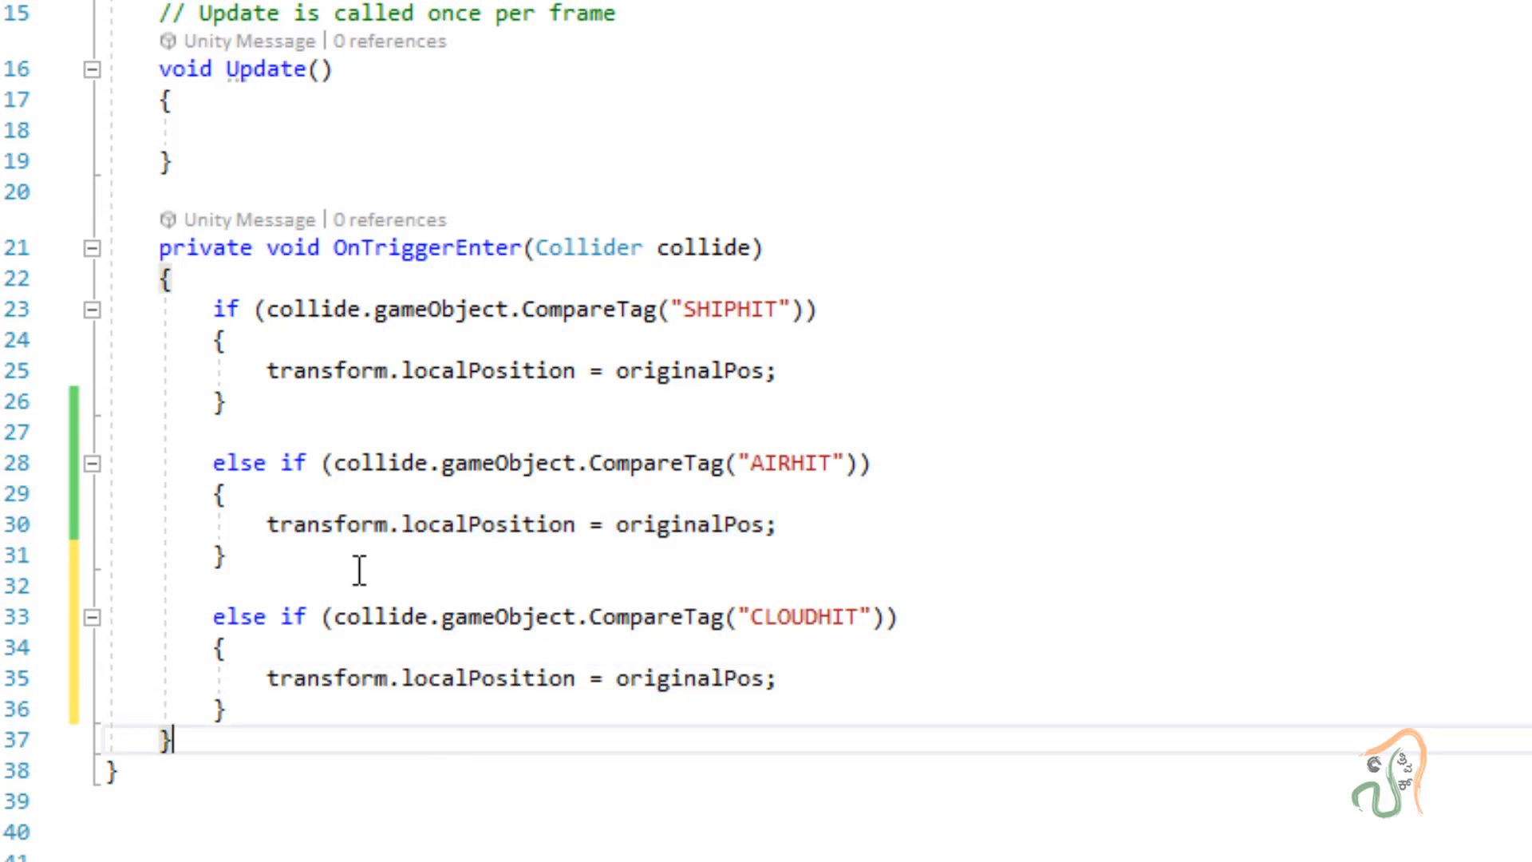
Step: Save all script files and switch back to Unity
click(96, 35)
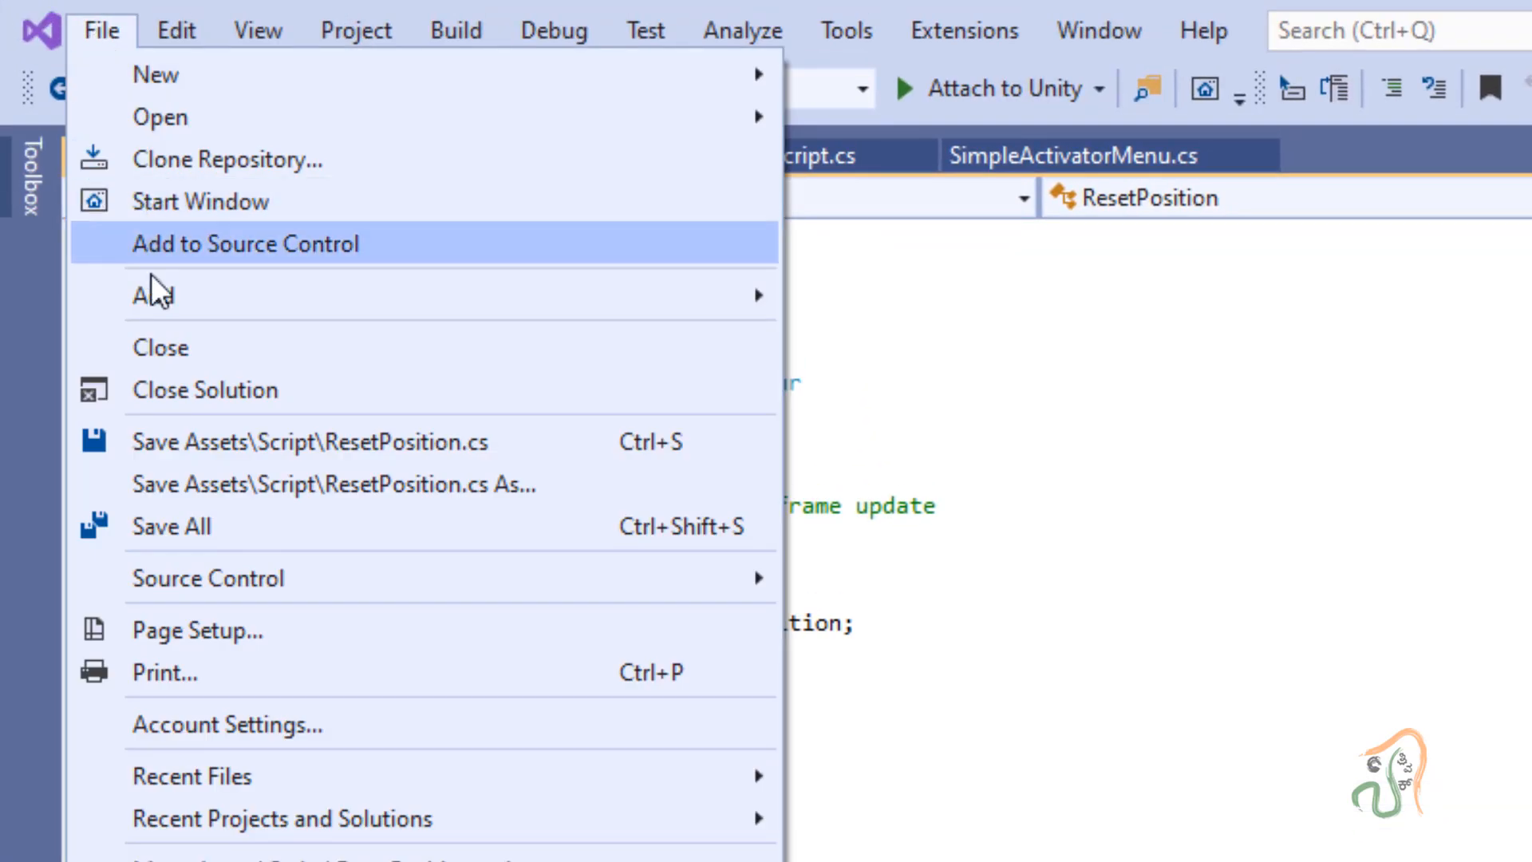
click(189, 520)
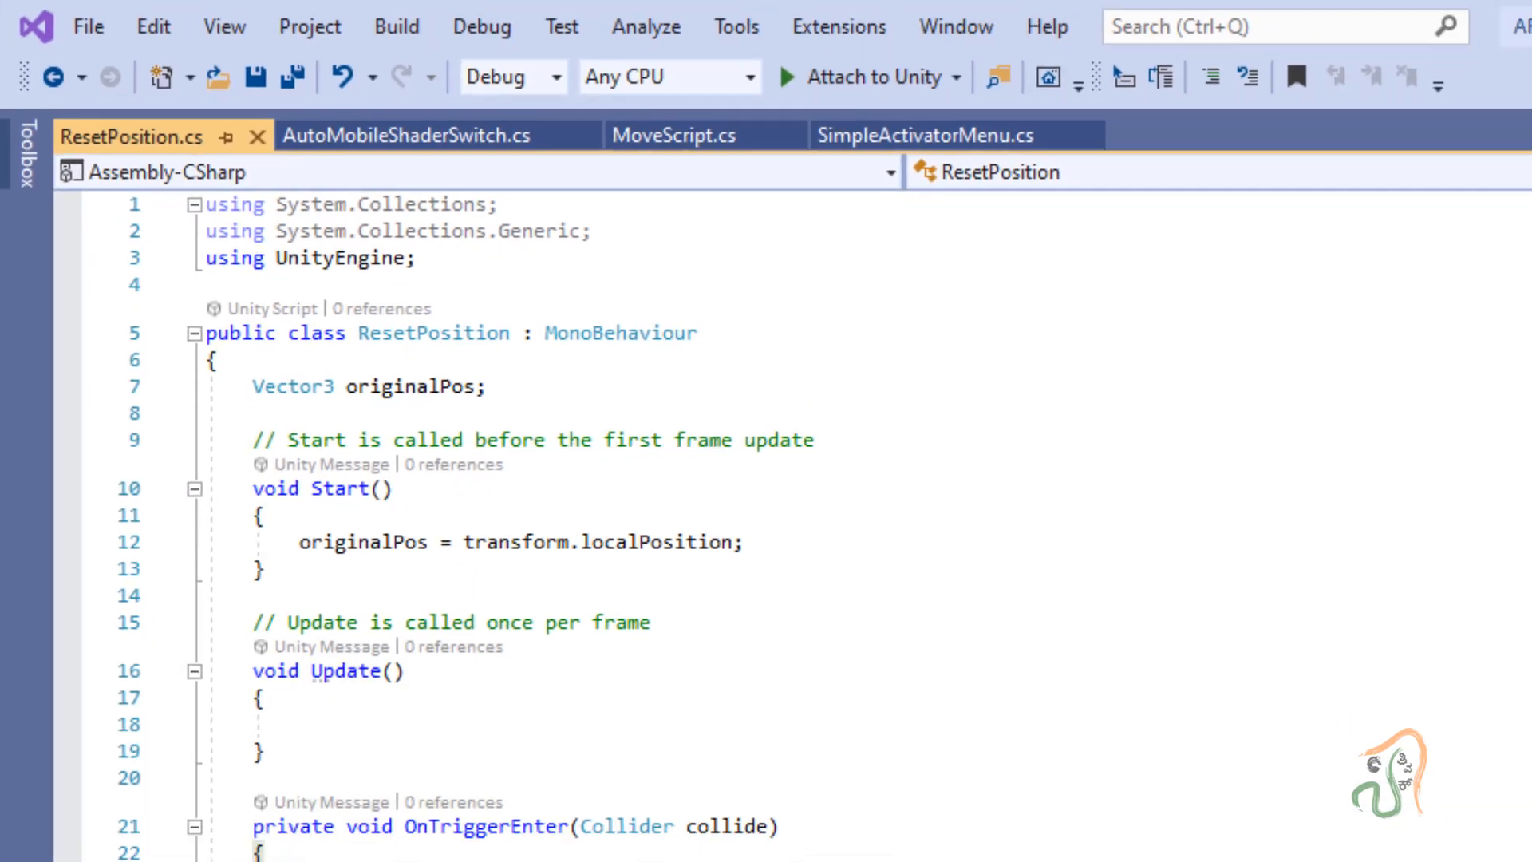
click(685, 847)
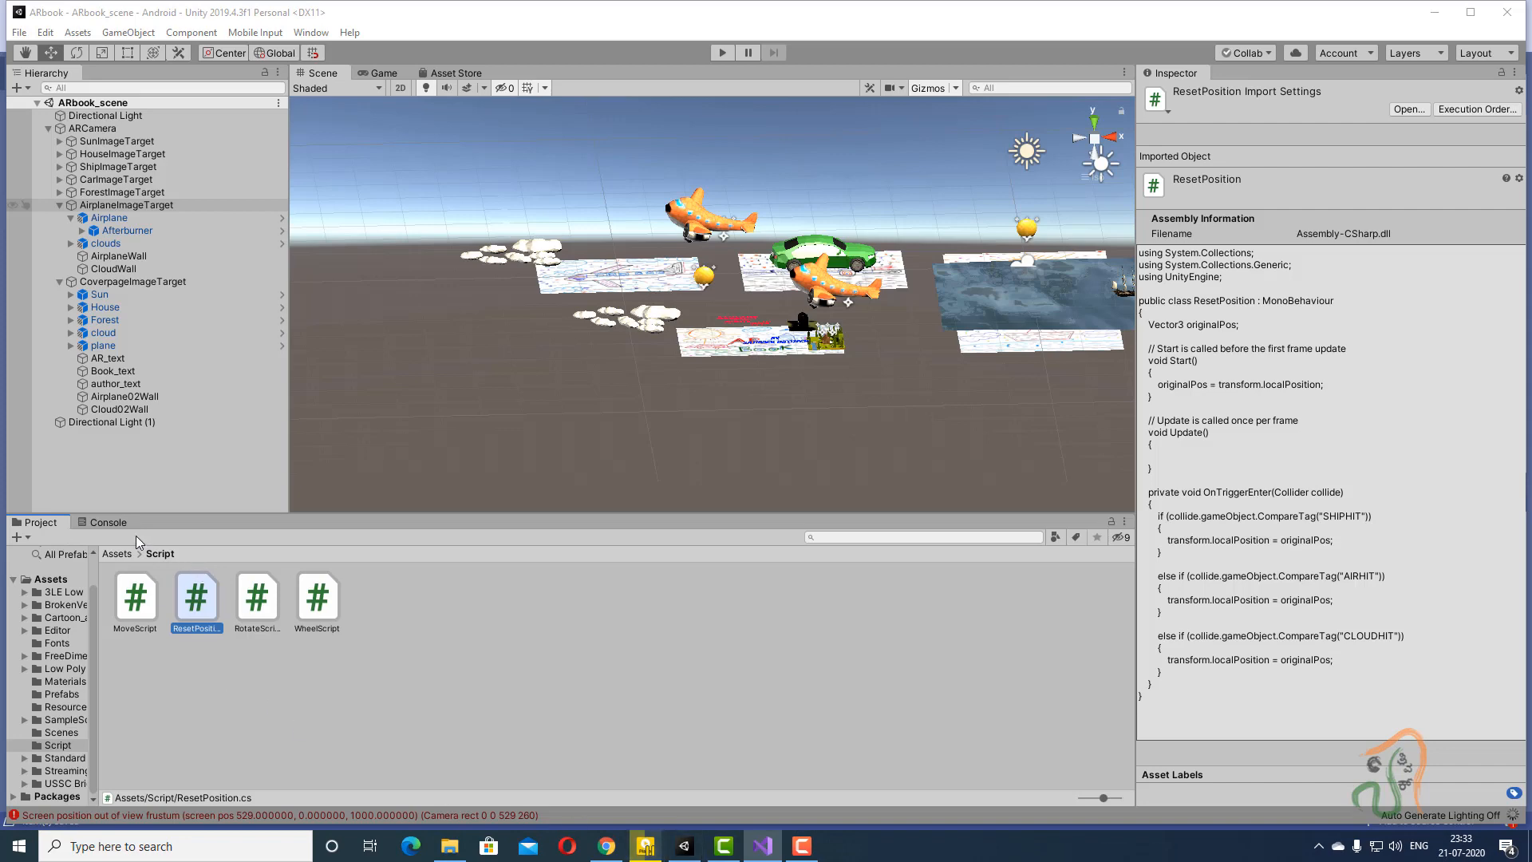
Step: Clear the Console messages, check it for new script errors, and return to the Script folder
click(104, 524)
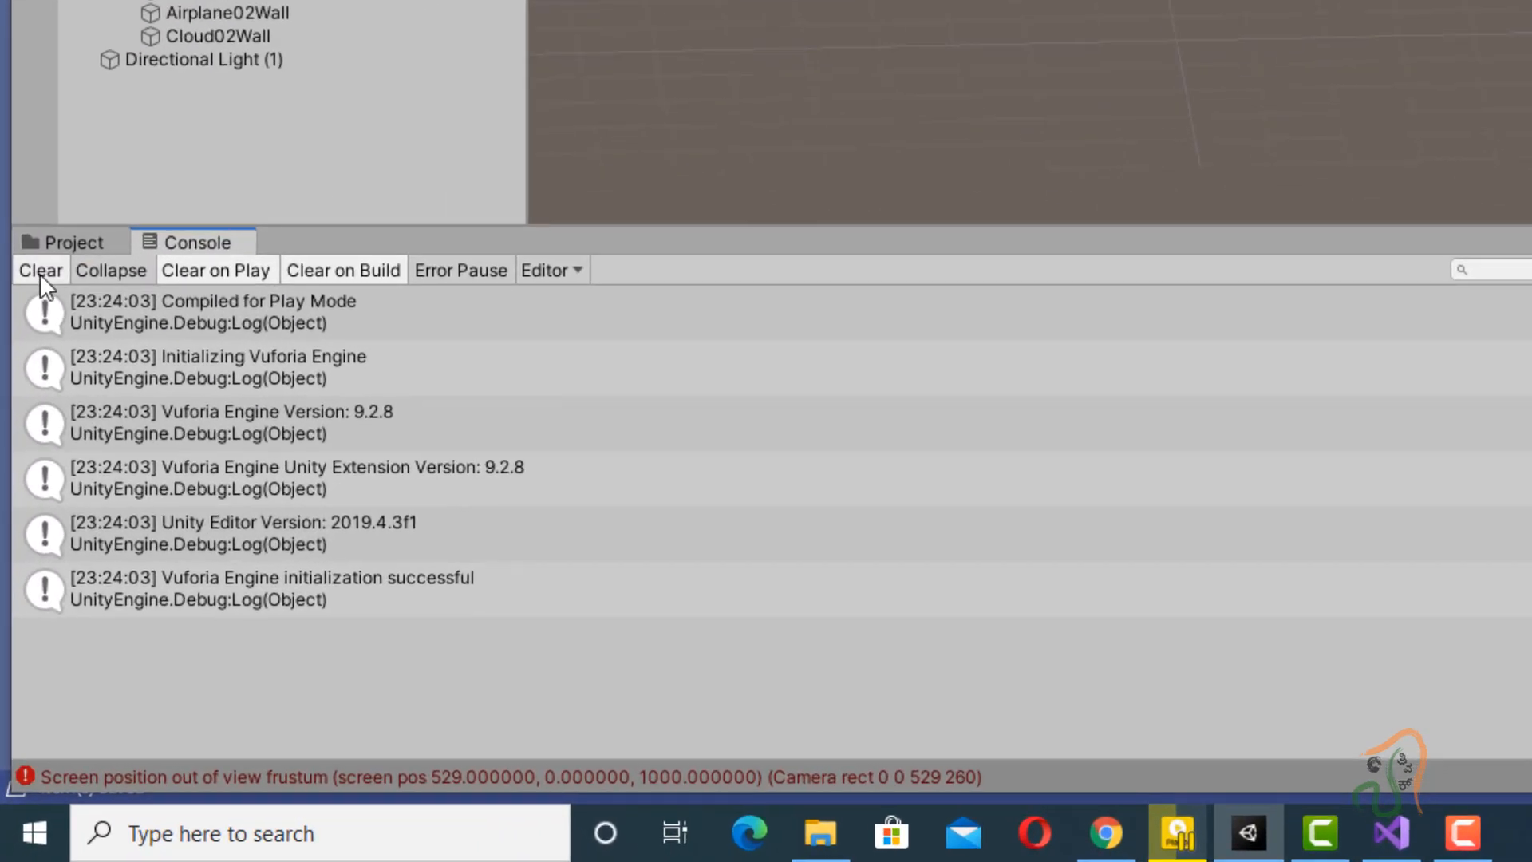
click(22, 537)
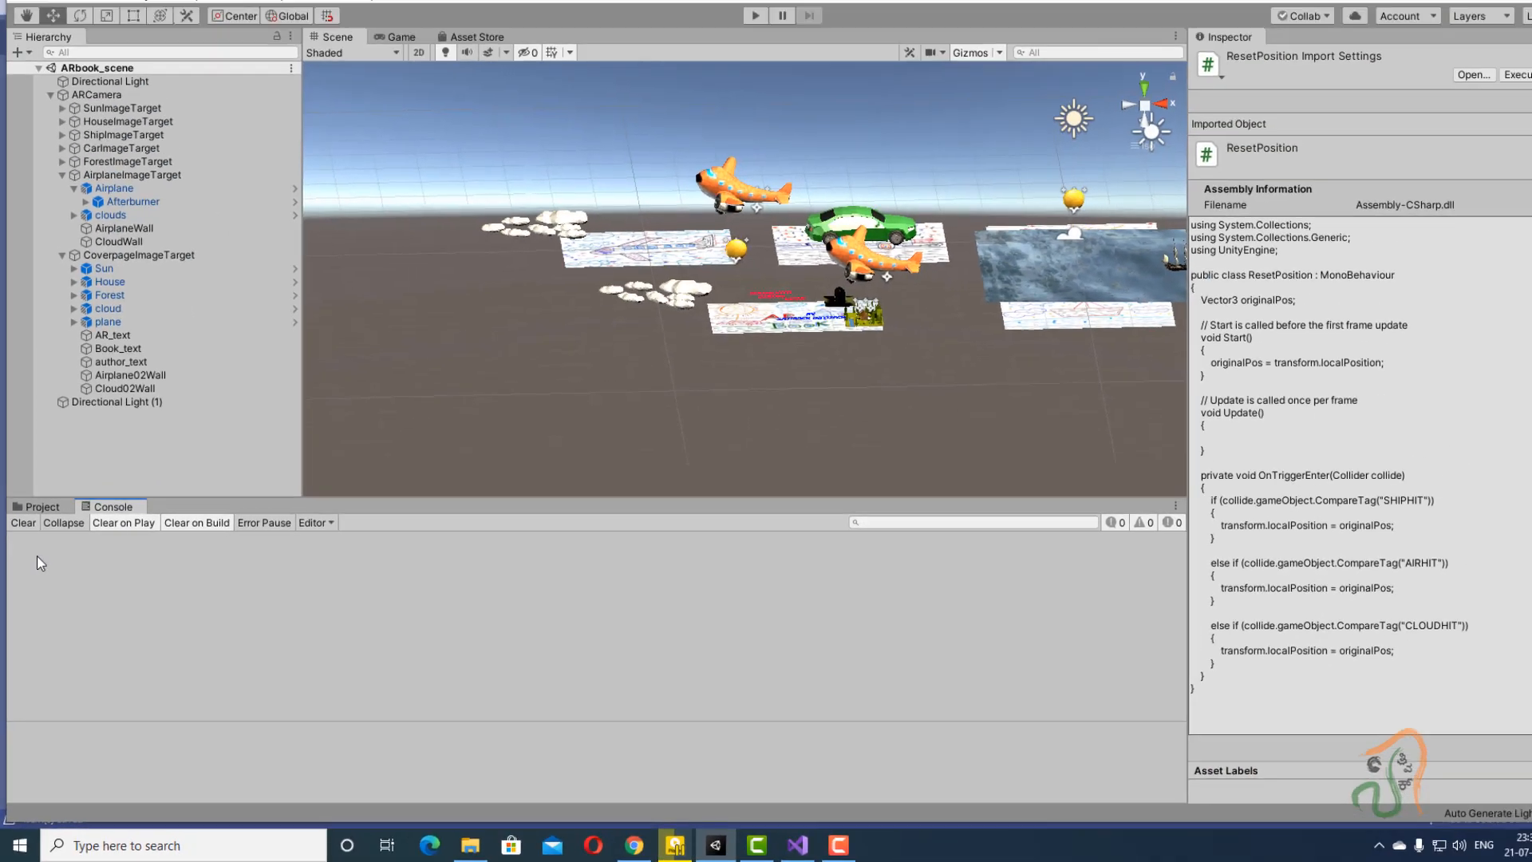
click(74, 242)
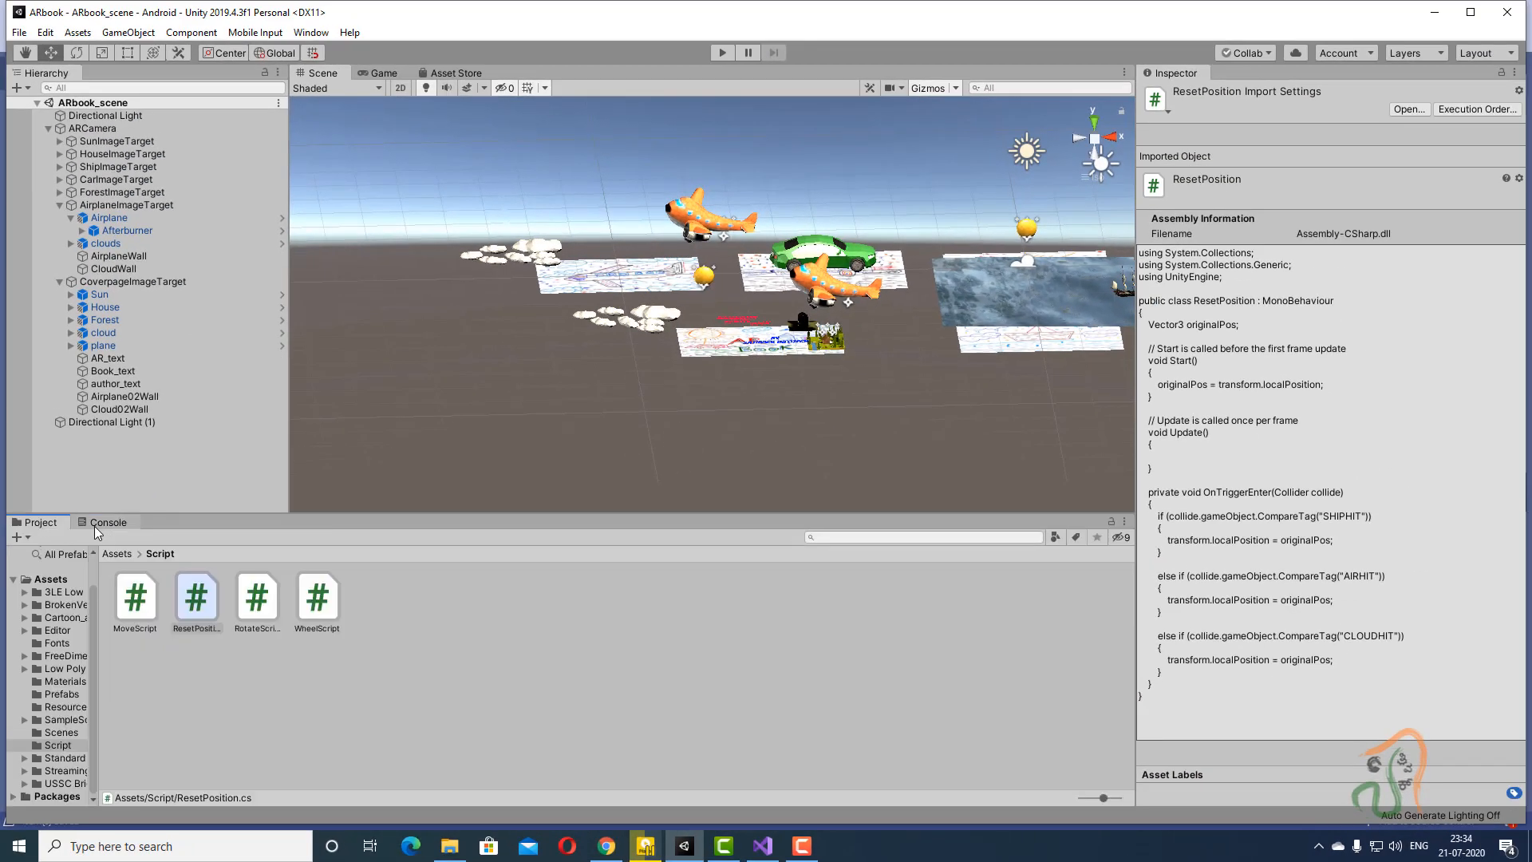
click(197, 241)
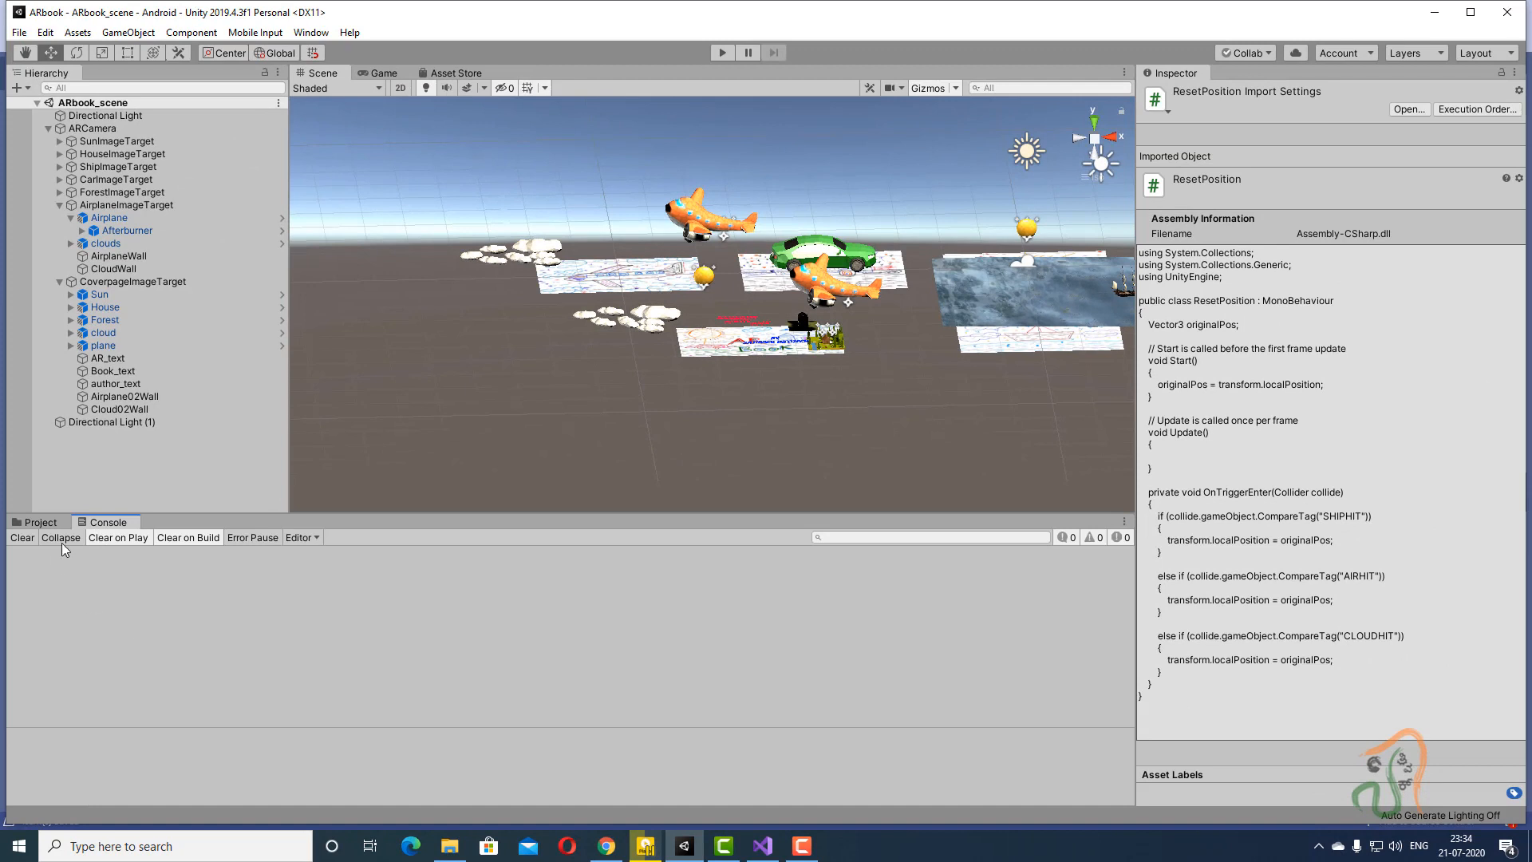
click(32, 522)
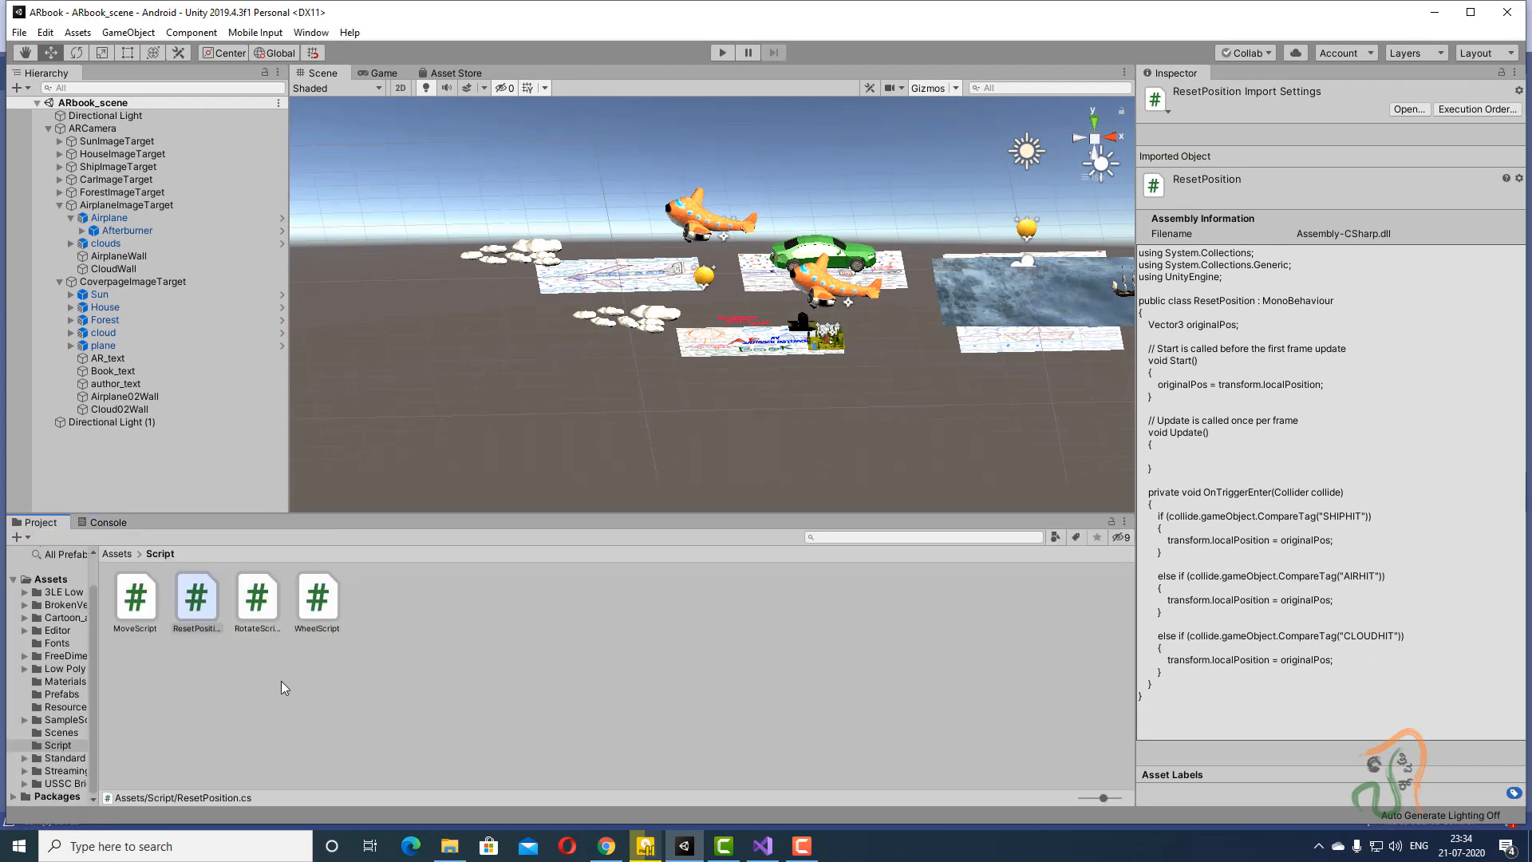
Step: Save the scene and end the Play mode test of the airplane and clouds
click(19, 33)
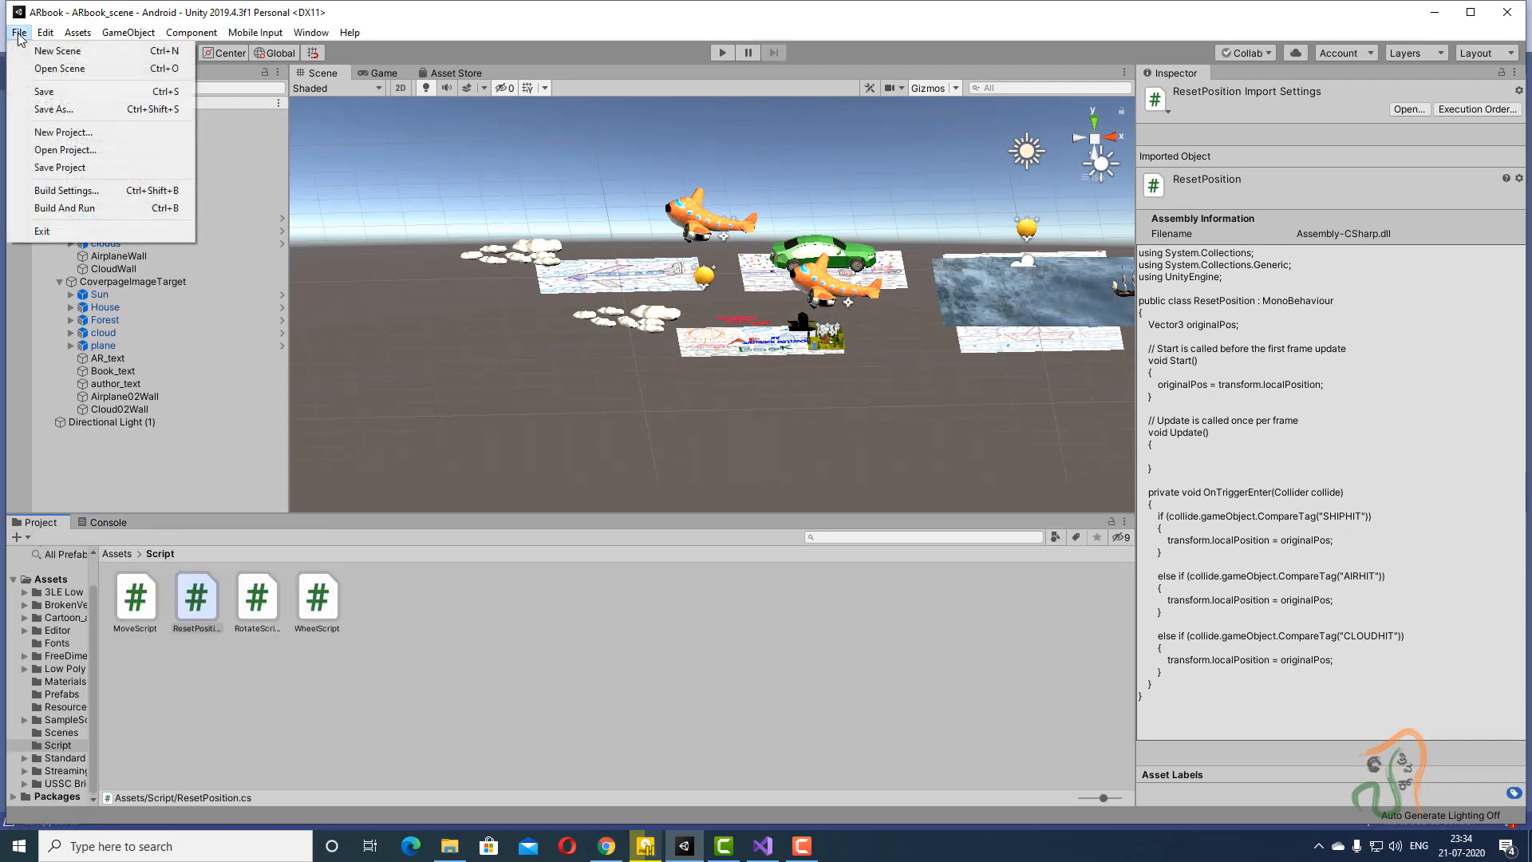
click(28, 85)
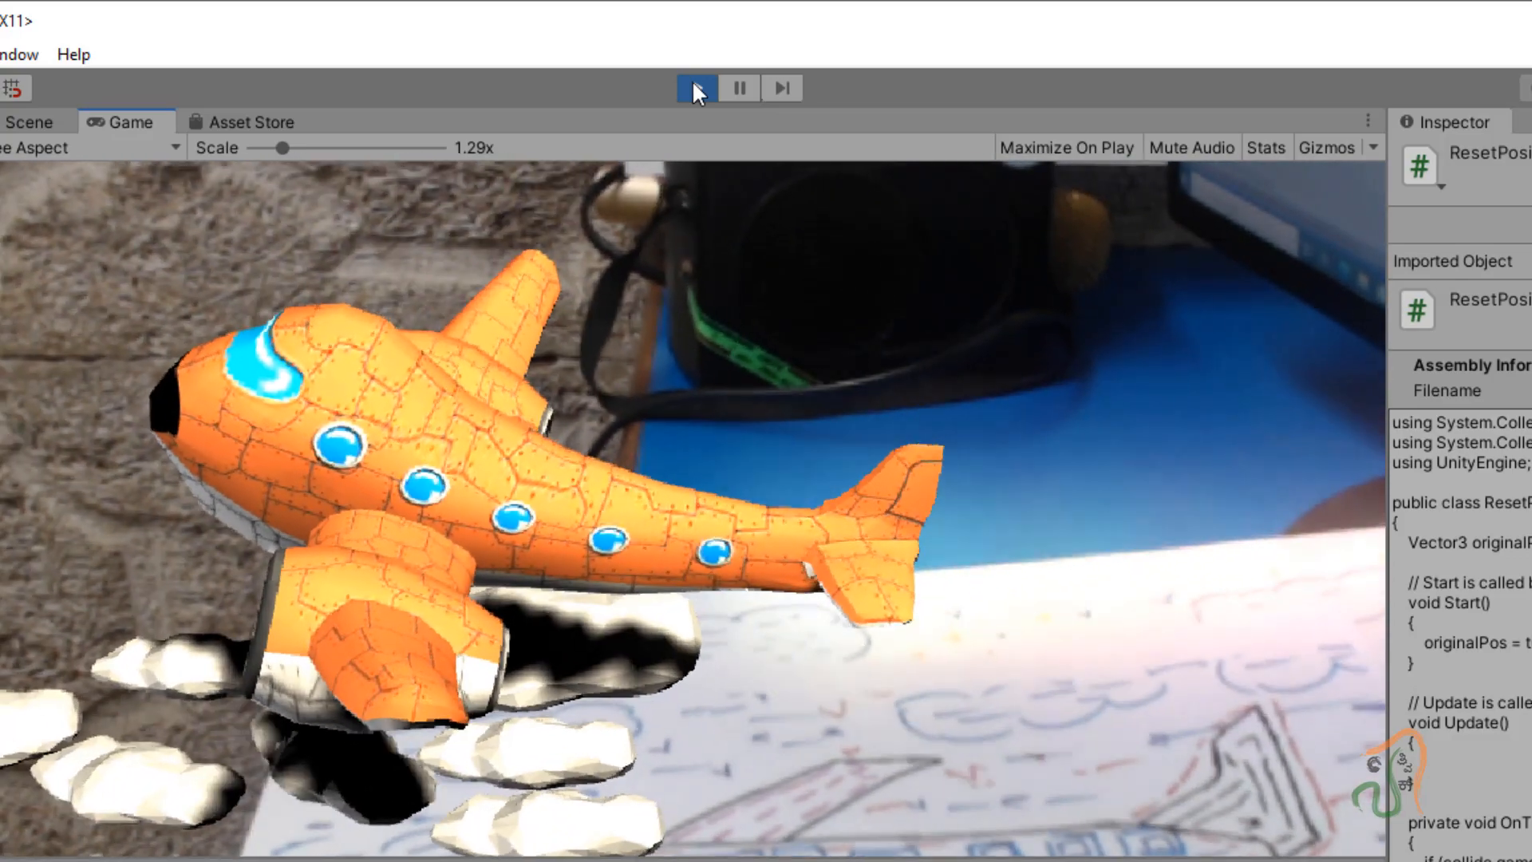
click(693, 84)
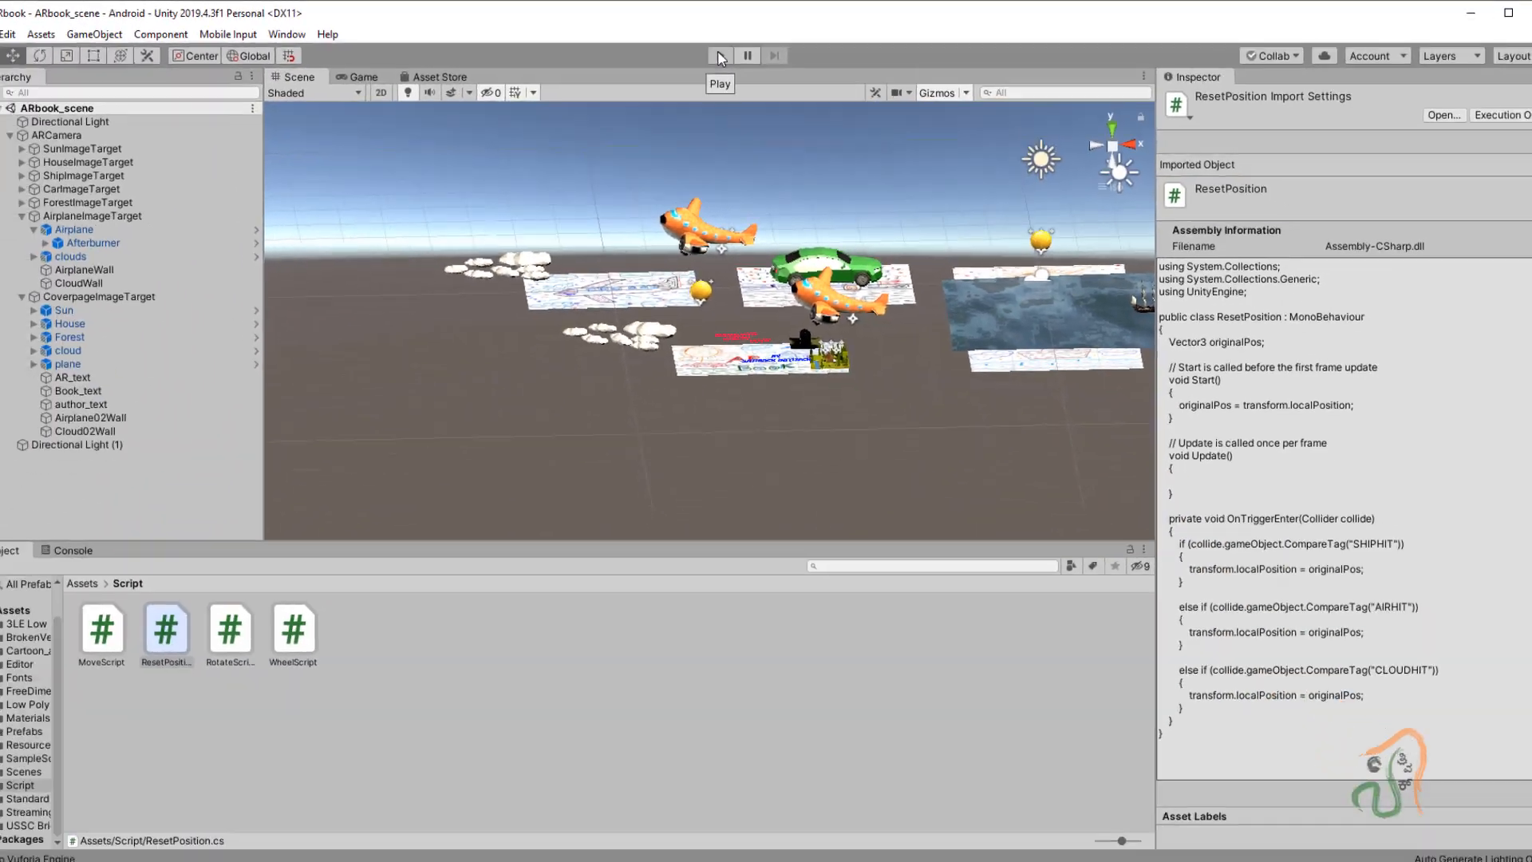